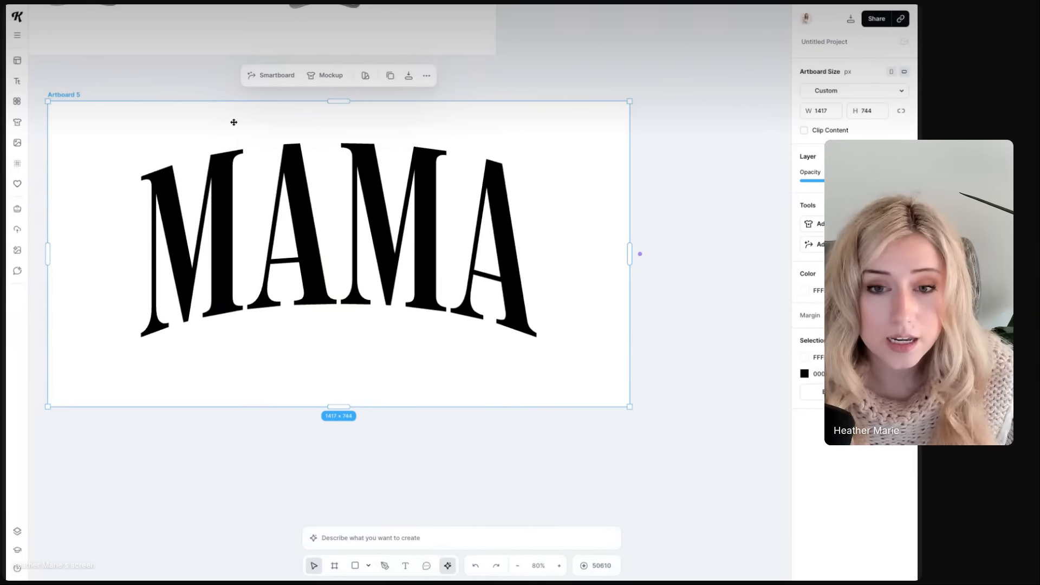
# Duplicate the Standard artboard that holds the embroidery colour palette and guidelines
pyautogui.scroll(-5, 233, 122)
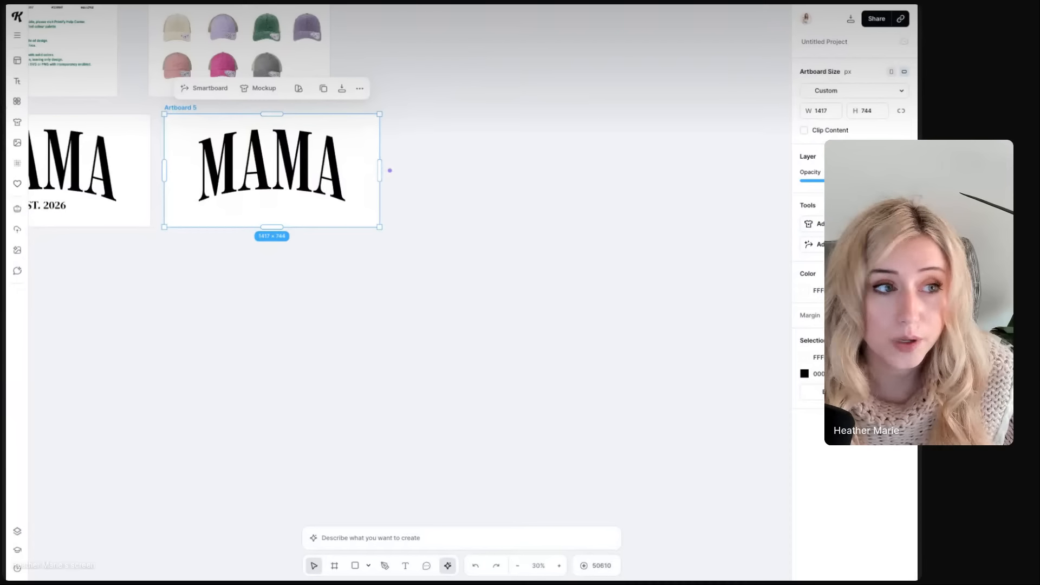
pyautogui.scroll(5, 248, 120)
pyautogui.hscroll(-3, 248, 120)
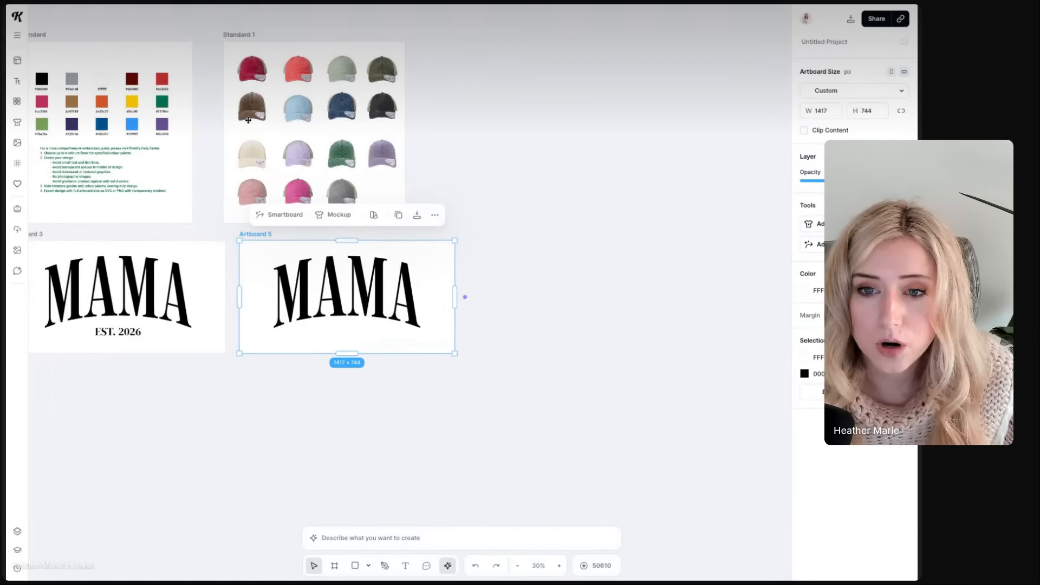
pyautogui.click(247, 53)
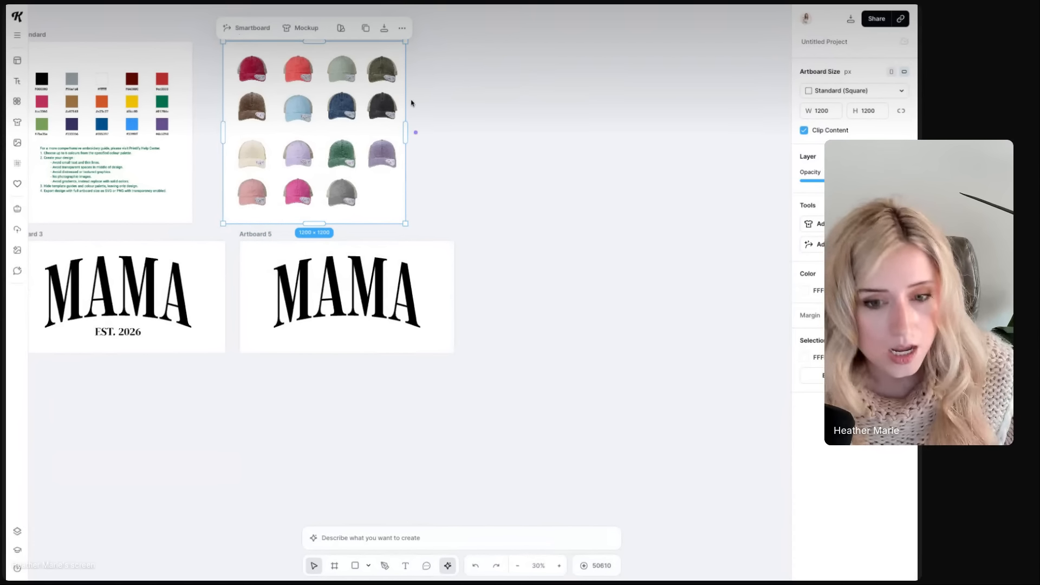
pyautogui.hscroll(-2, 414, 125)
pyautogui.scroll(-1, 415, 124)
pyautogui.scroll(2, 414, 124)
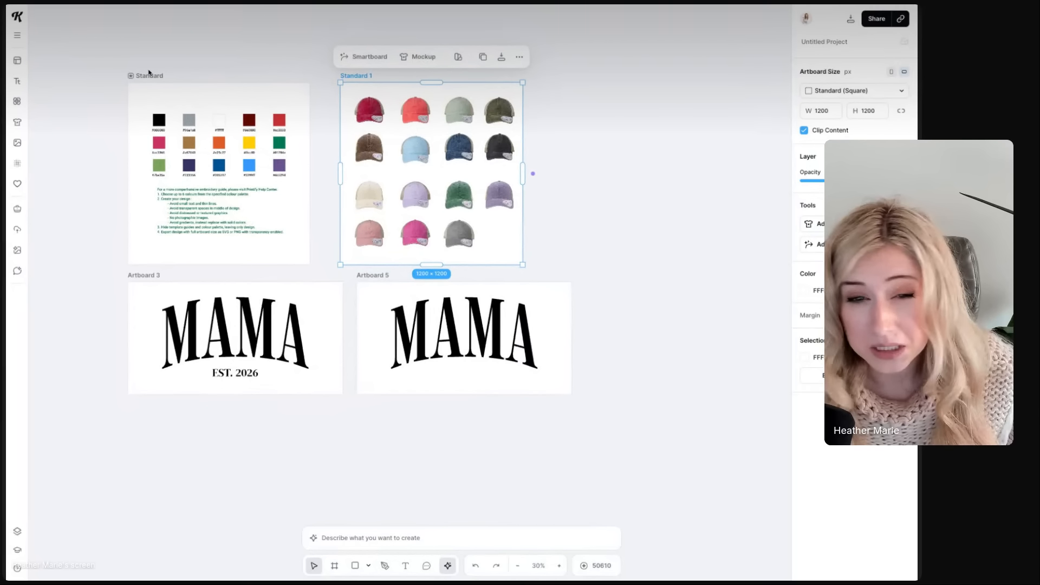
pyautogui.click(149, 74)
pyautogui.hotkey('ctrl', 'd')
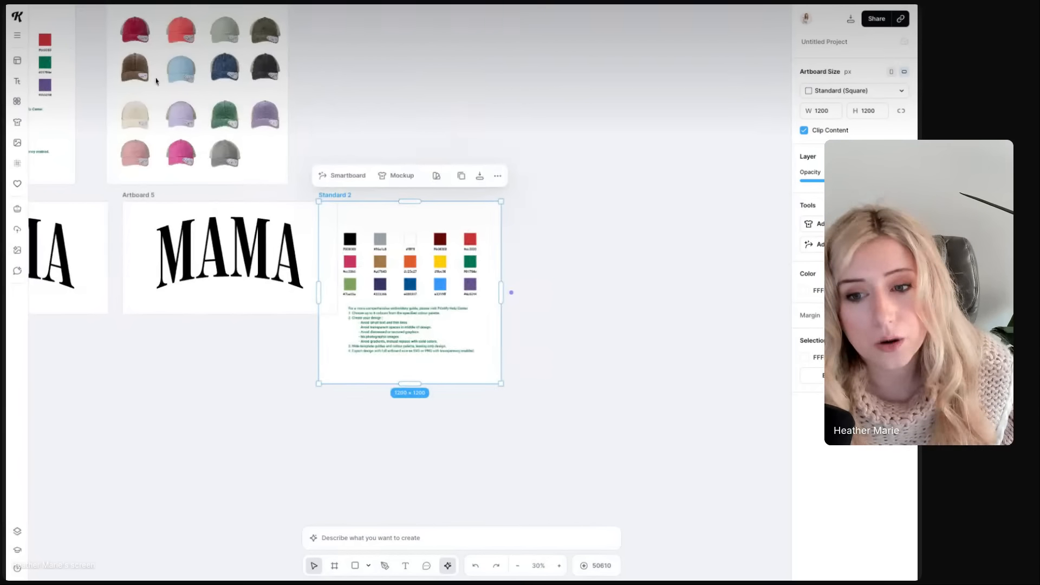
# Delete the palette content from the duplicated artboard and move the blank artboard beside the hat colour artboard
pyautogui.click(445, 249)
pyautogui.press('Delete')
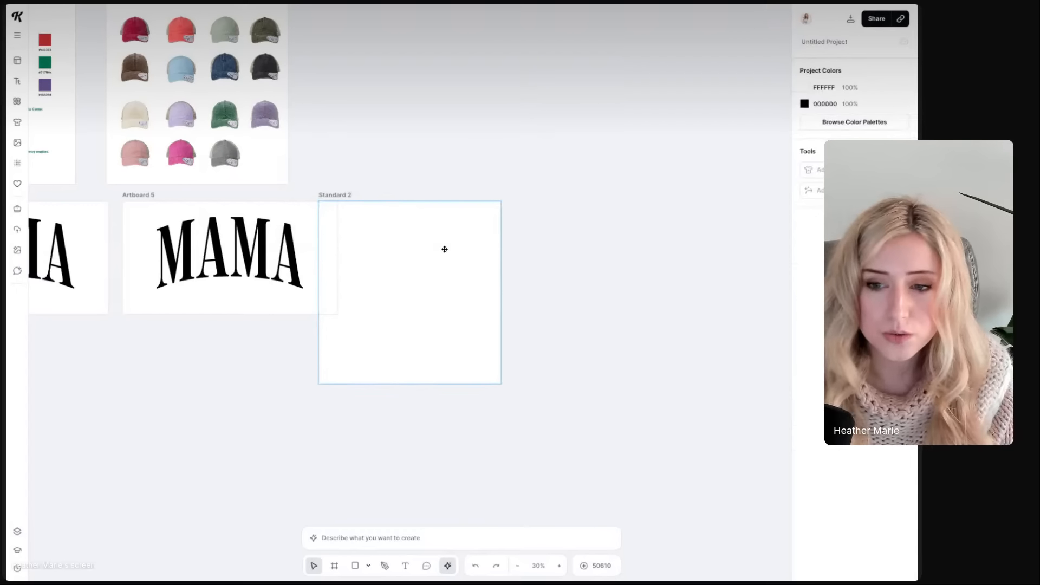
pyautogui.moveTo(336, 195); pyautogui.dragTo(338, 7)
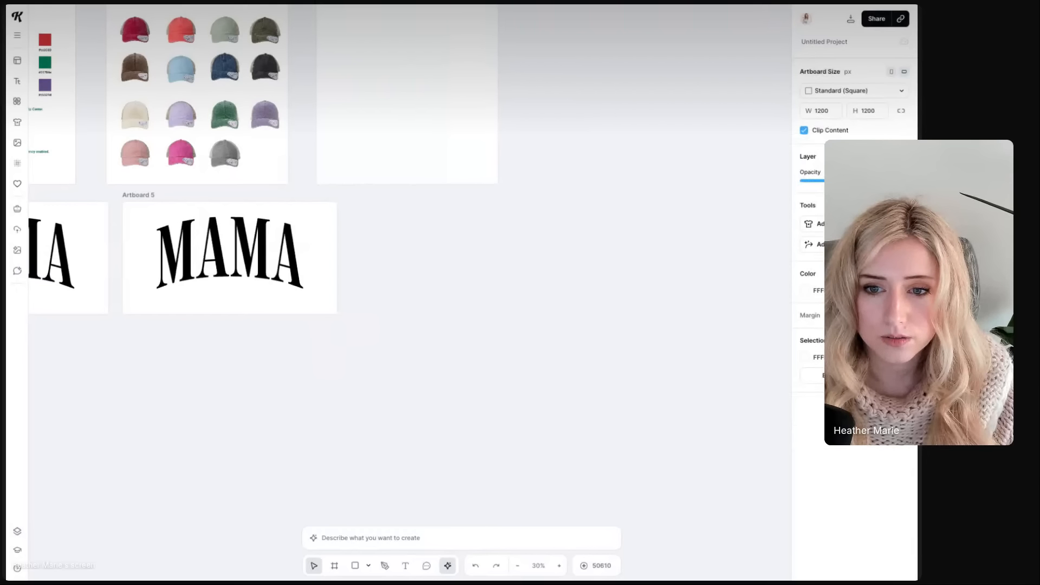
pyautogui.scroll(3, 418, 162)
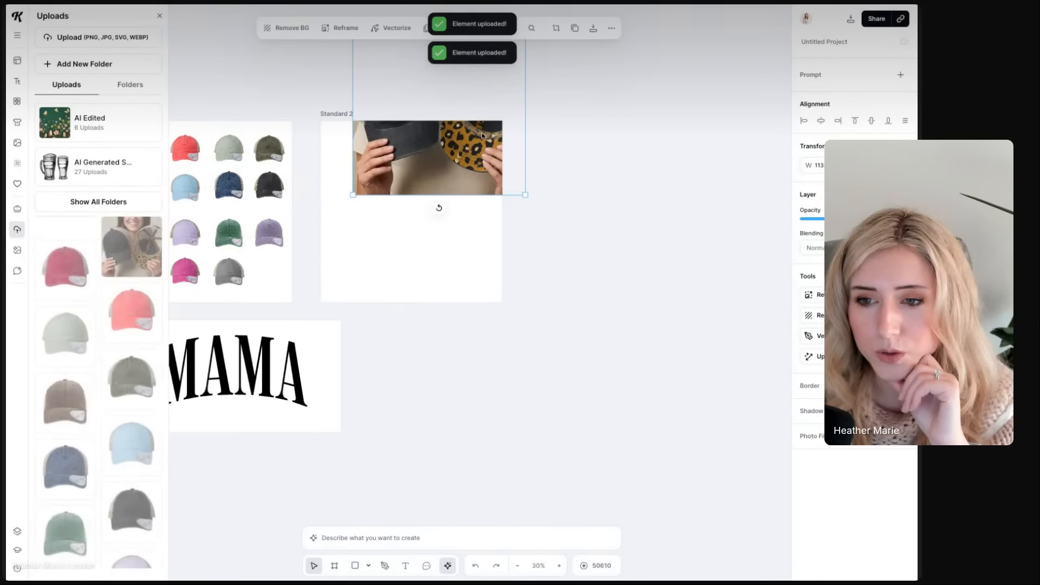
# Delete the small extra copy of the hat photo from the Standard 2 artboard and close the uploads
pyautogui.click(389, 177)
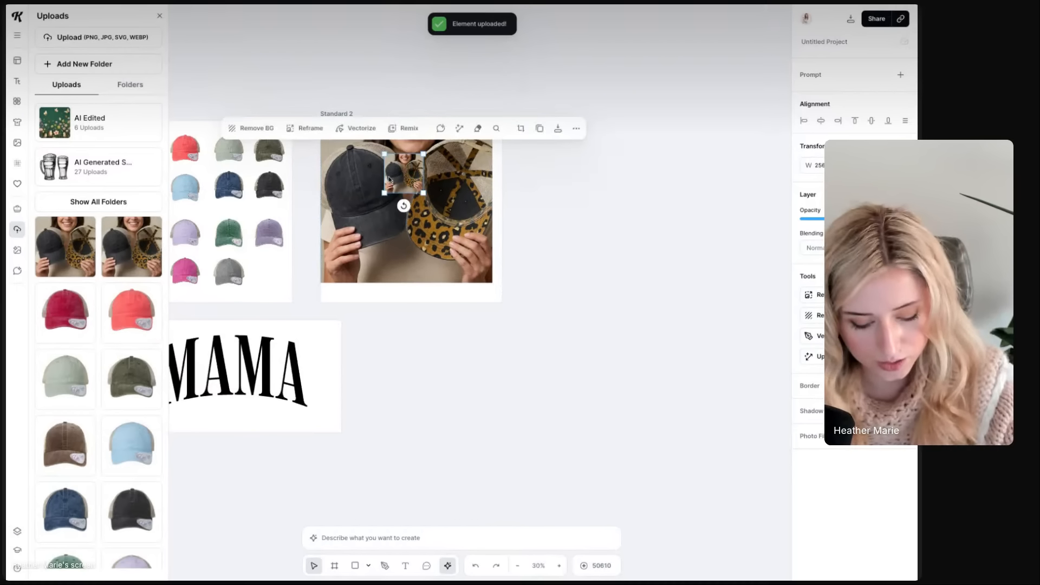
pyautogui.press('Delete')
pyautogui.click(160, 15)
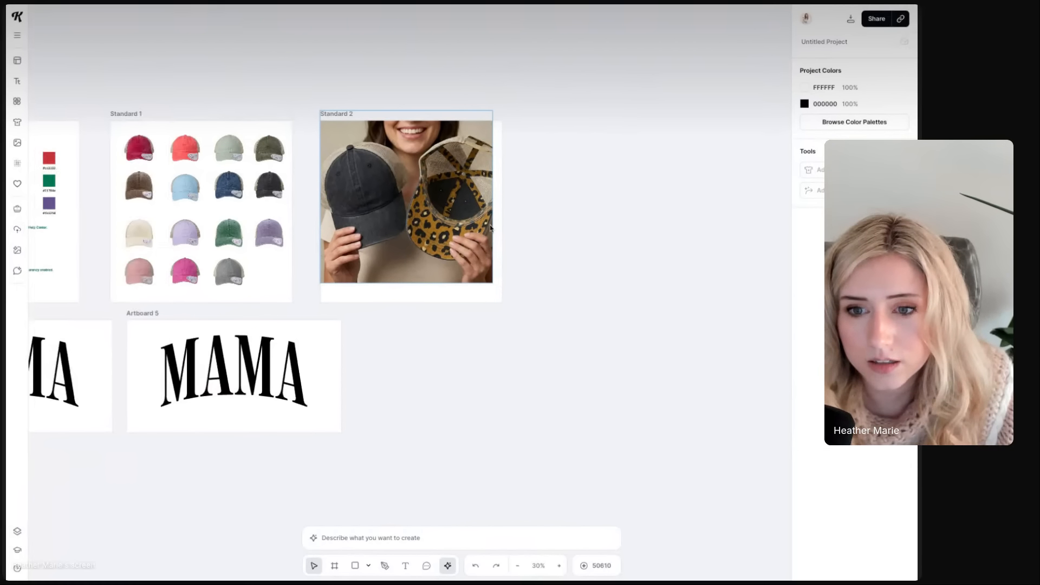
# Reposition the hat photo on the Standard 2 artboard and enlarge it to span the artboard's full width
pyautogui.moveTo(444, 205); pyautogui.dragTo(454, 217)
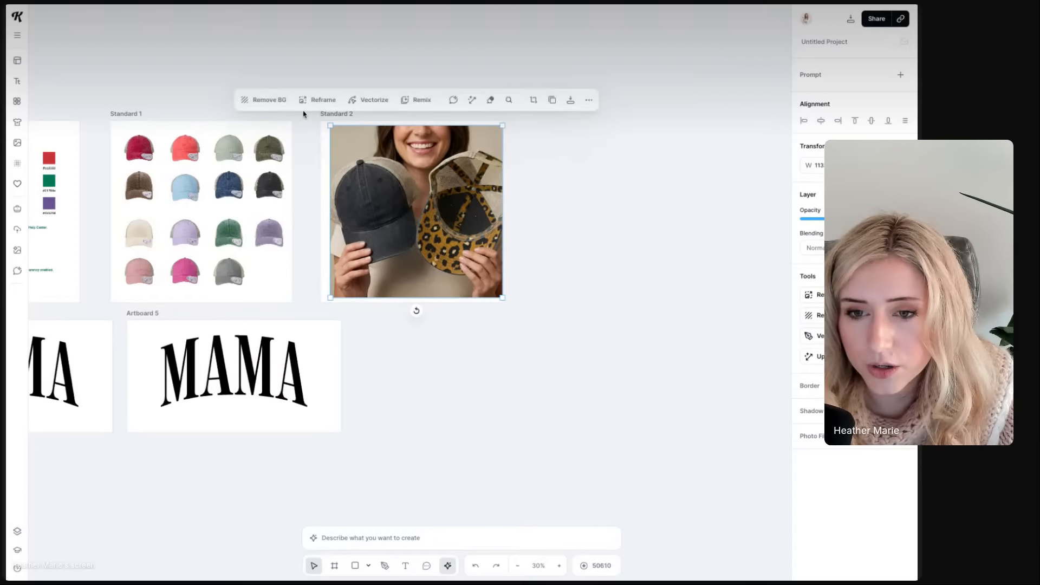
pyautogui.moveTo(328, 128)
pyautogui.mouseDown()
pyautogui.moveTo(311, 114)
pyautogui.moveTo(319, 119)
pyautogui.mouseUp()
pyautogui.click(566, 172)
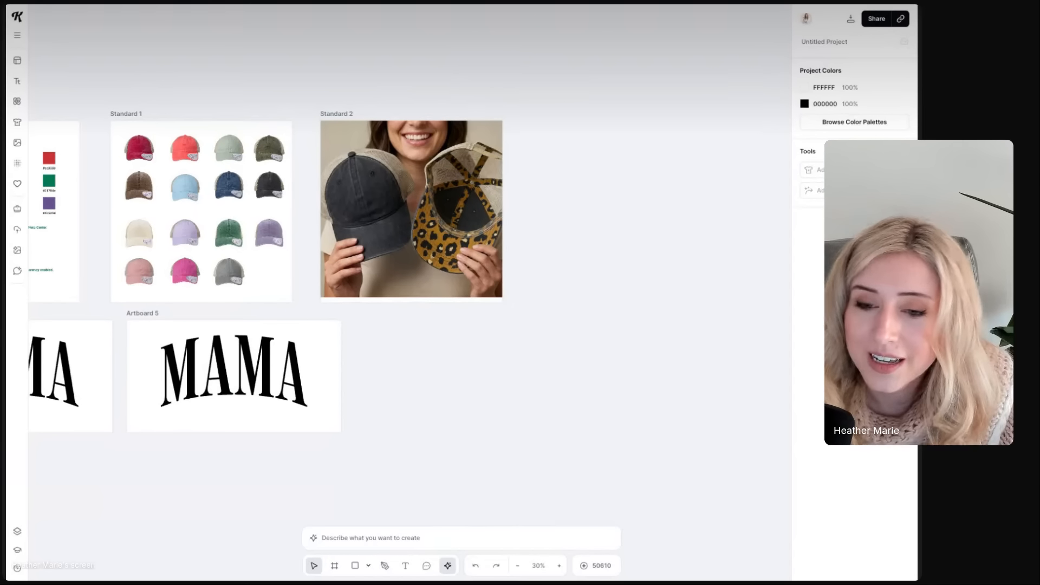
pyautogui.scroll(-2, 289, 272)
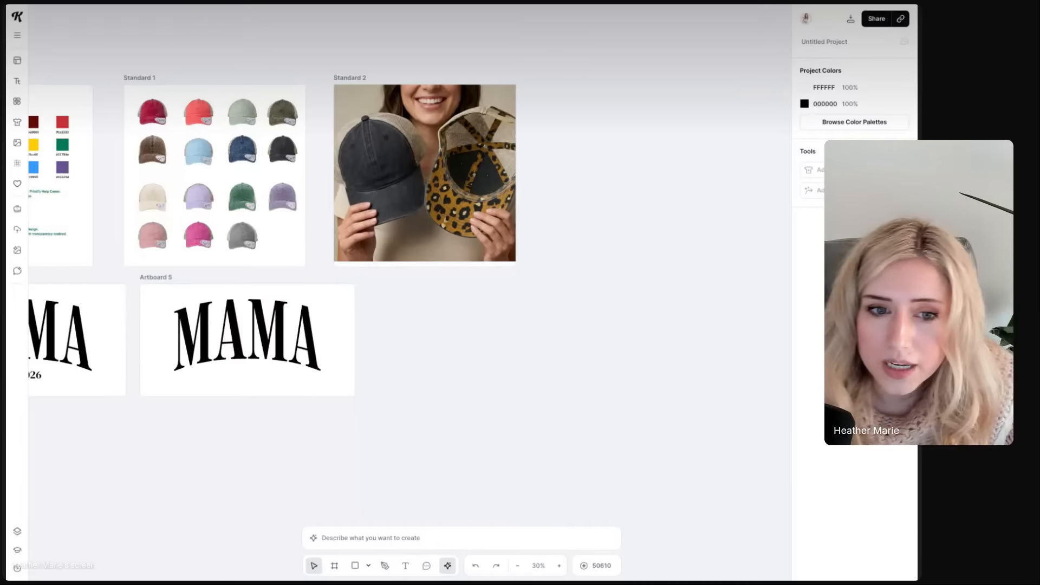
pyautogui.scroll(-2, 292, 271)
pyautogui.scroll(6, 292, 271)
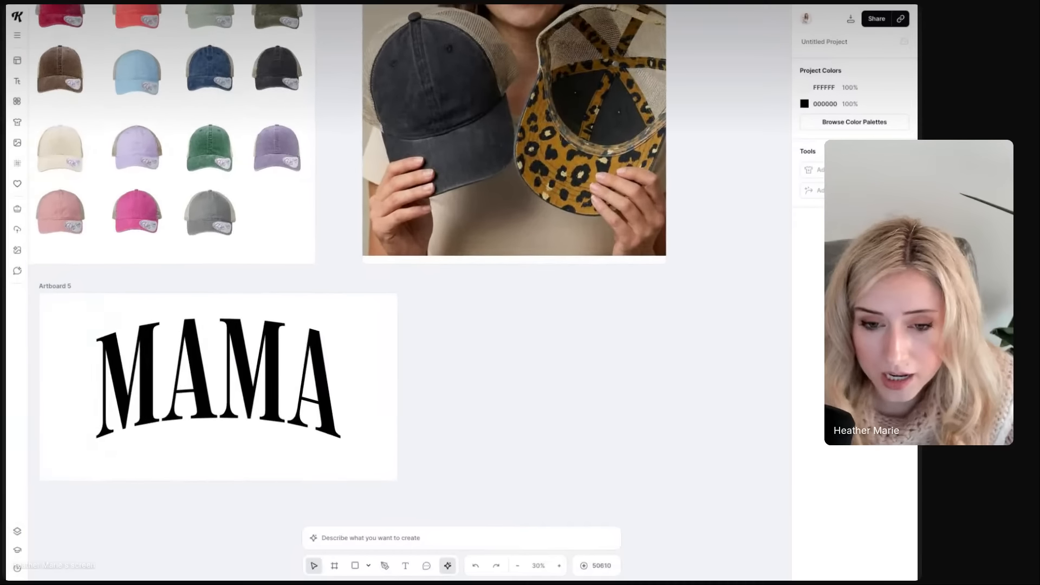
pyautogui.scroll(1, 272, 261)
pyautogui.hscroll(-2, 272, 261)
pyautogui.hscroll(2, 272, 261)
pyautogui.scroll(2, 272, 261)
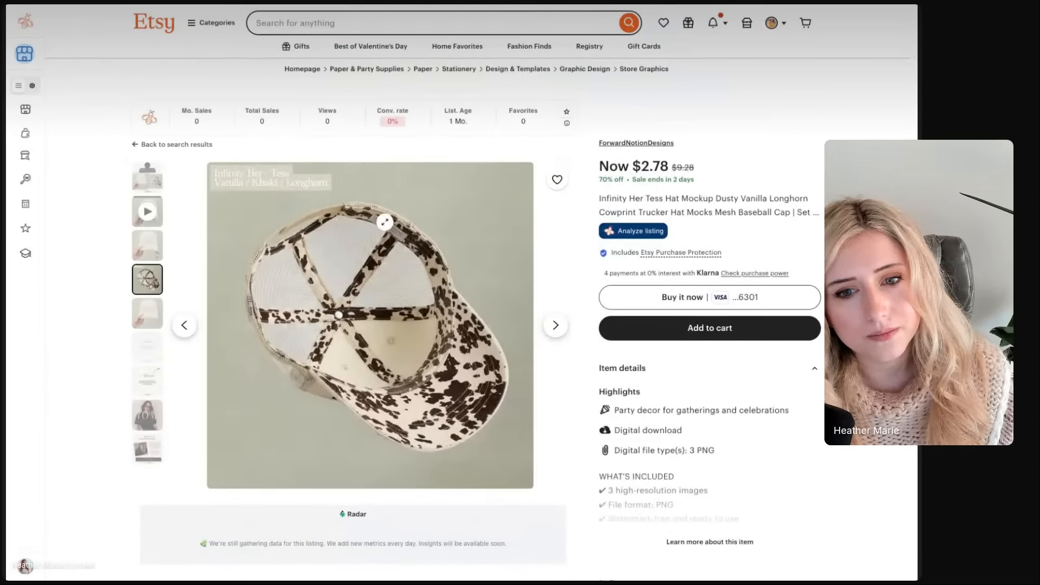
# Switch to Etsy and review the Infinity Her Tess hat mockup bundle listing, starting with its cover image
pyautogui.click(148, 179)
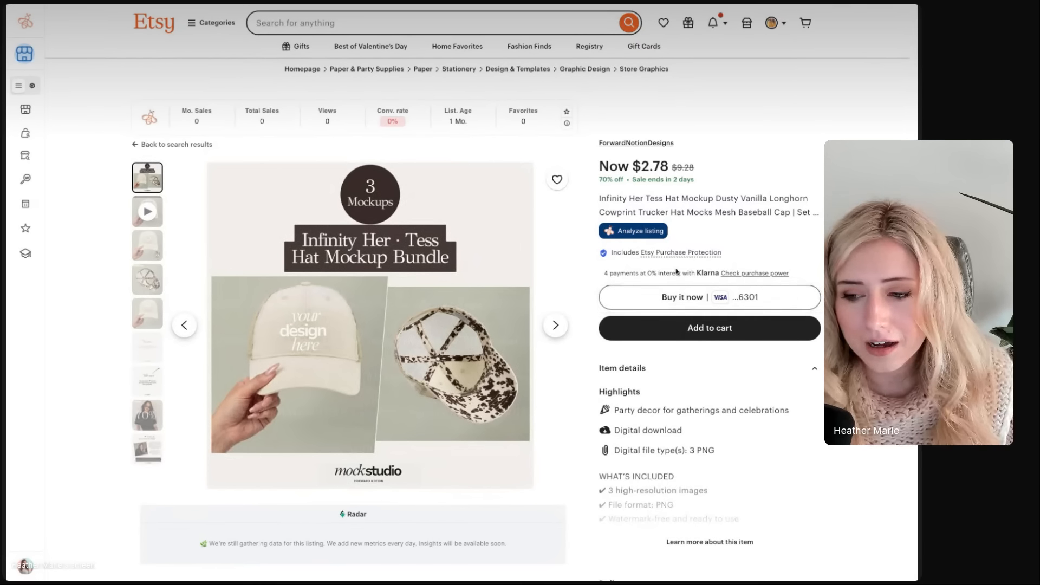
pyautogui.scroll(-8, 677, 271)
pyautogui.scroll(8, 677, 271)
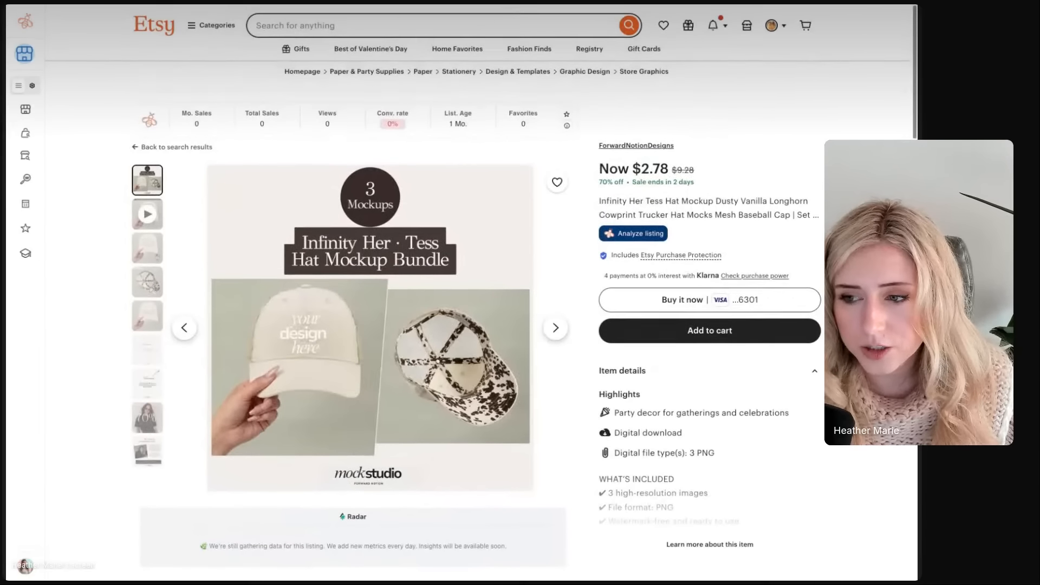
# Open the ForwardNotionDesigns shop and look through its hat and apparel mockup listings
pyautogui.click(640, 143)
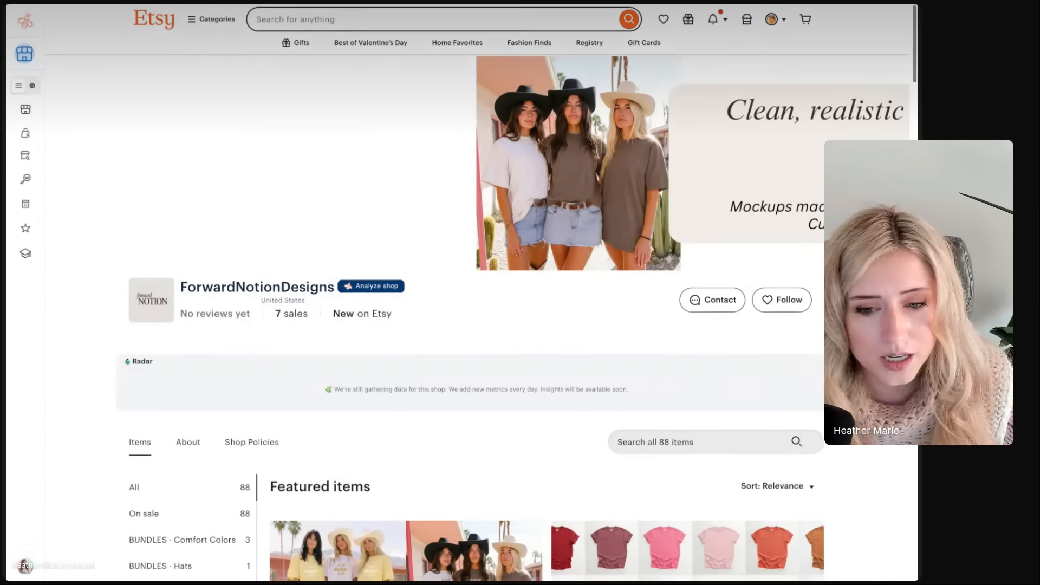
pyautogui.scroll(-12, 477, 320)
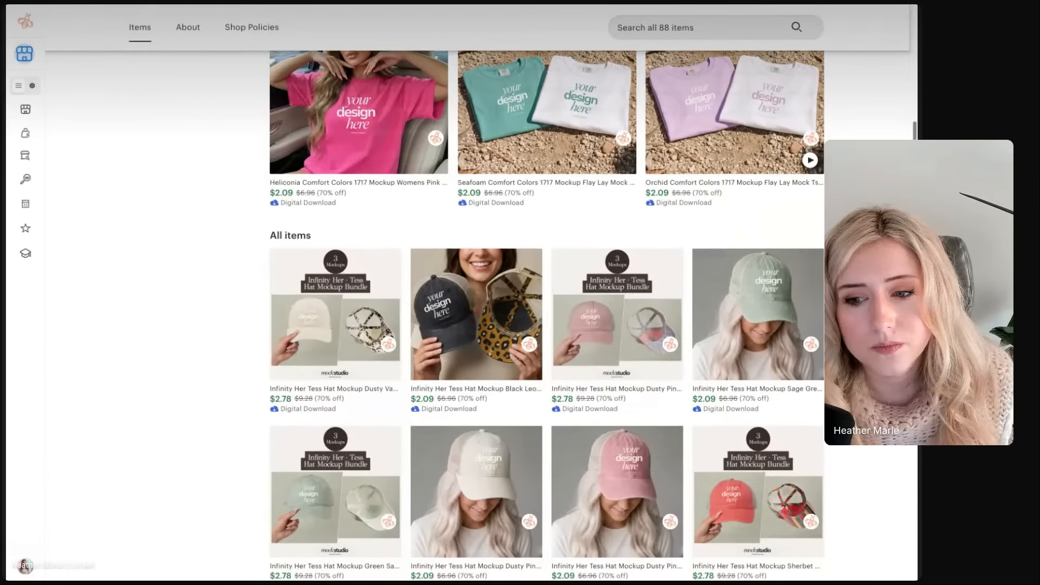
pyautogui.scroll(-5, 477, 325)
pyautogui.scroll(-1, 477, 307)
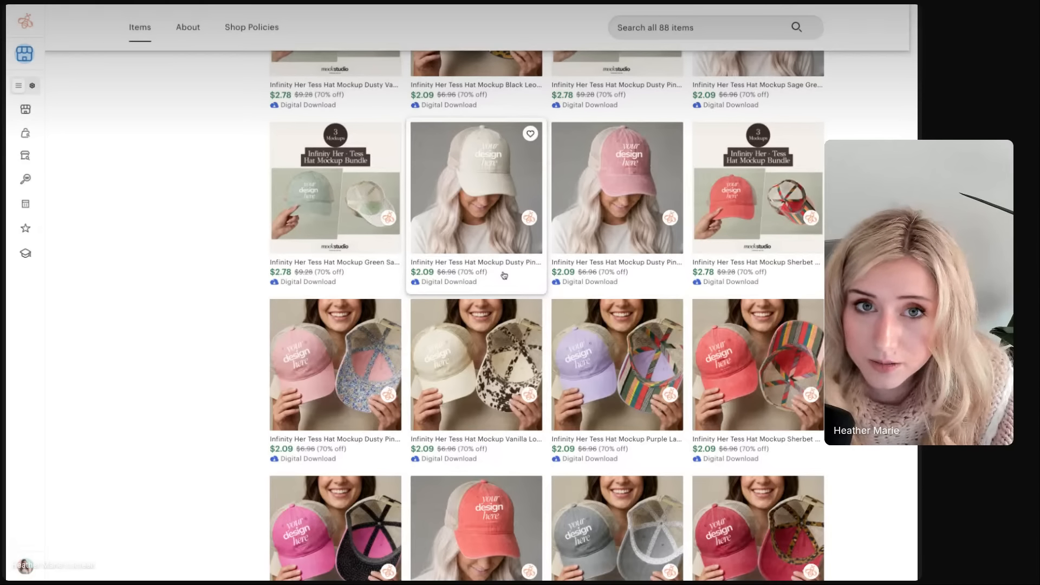
pyautogui.scroll(-3, 504, 275)
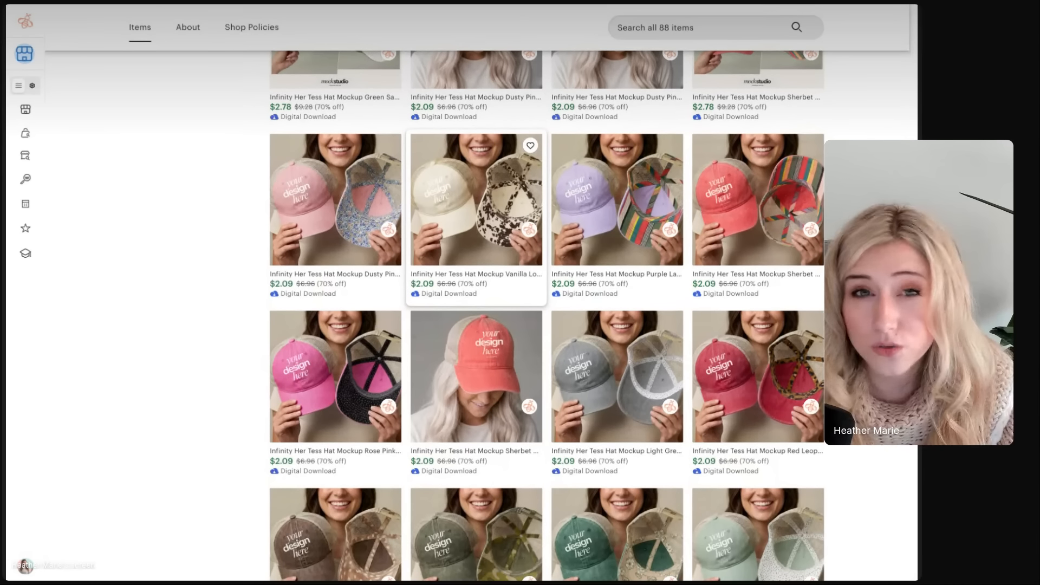
pyautogui.scroll(-7, 202, 248)
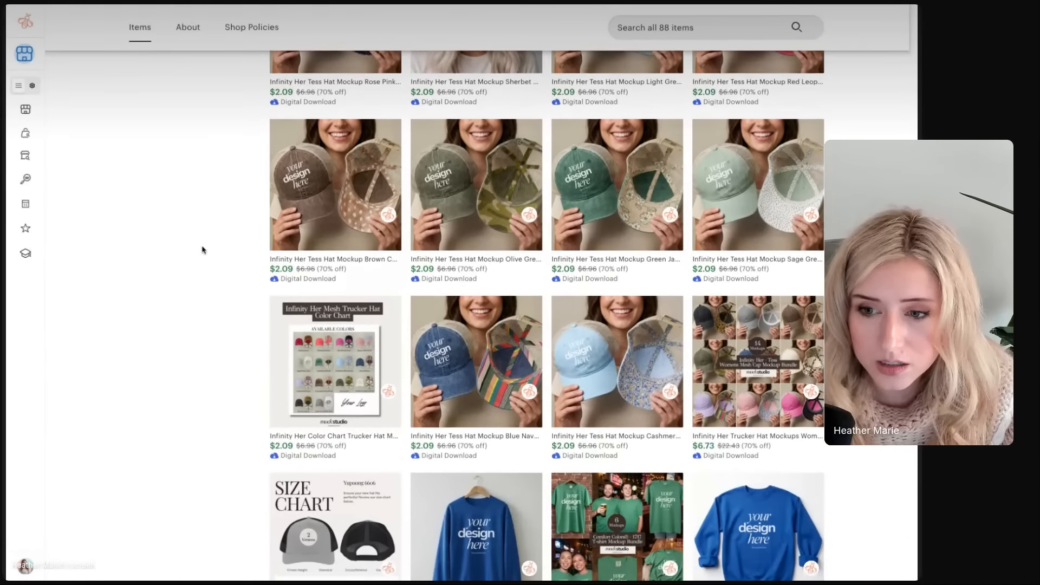
pyautogui.scroll(-5, 200, 248)
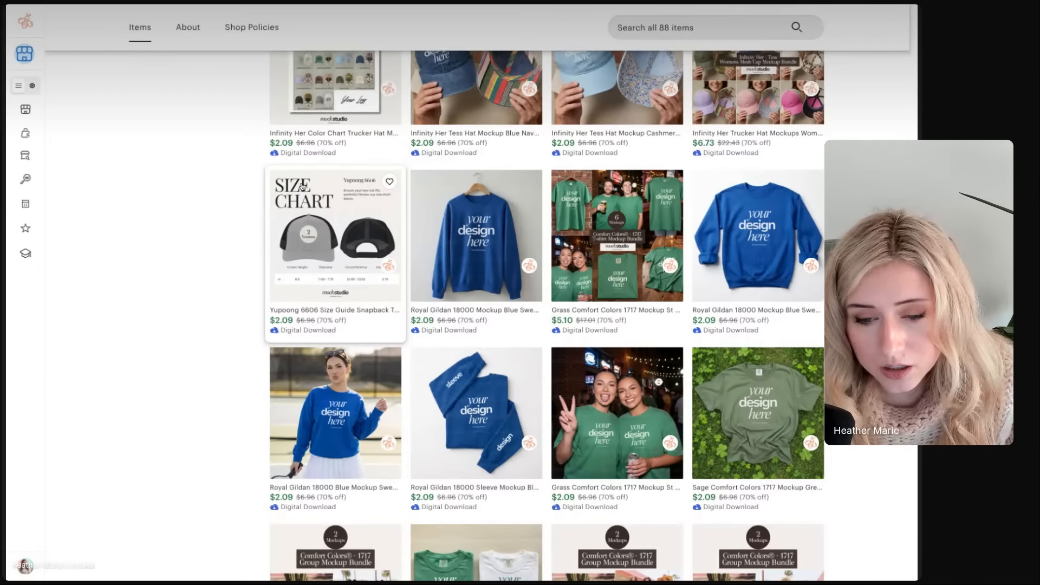
pyautogui.scroll(-8, 336, 244)
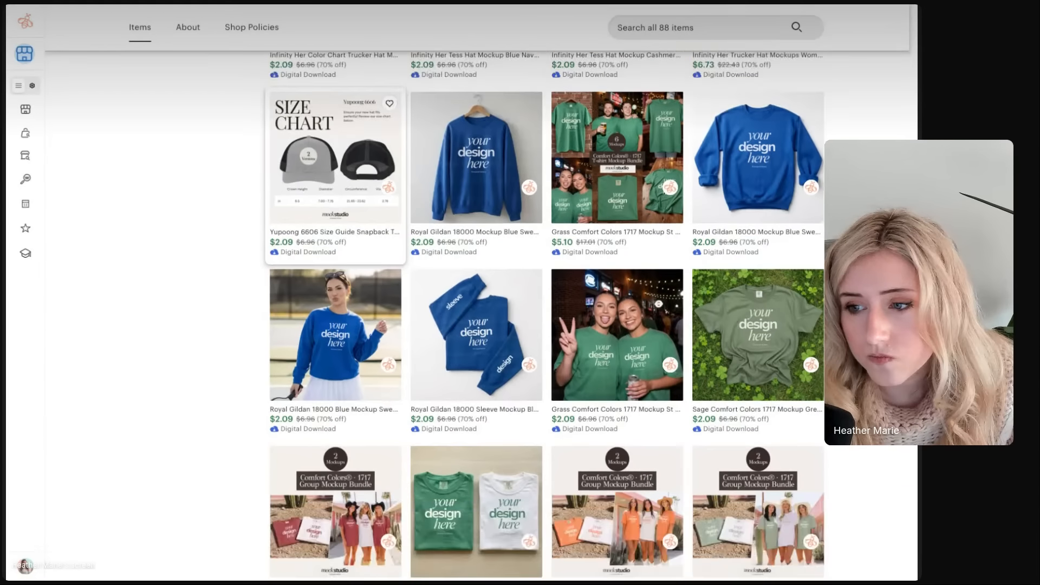
pyautogui.scroll(15, 336, 244)
pyautogui.scroll(1, 336, 217)
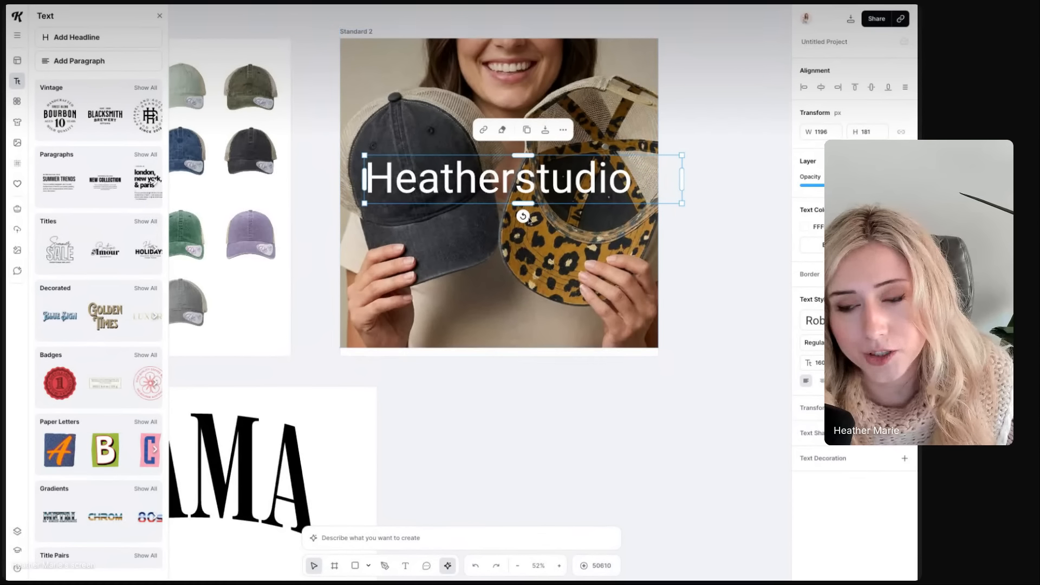
# Tilt the white watermark text slightly upward across the hat photo and set its colour opacity to 22%
pyautogui.moveTo(523, 217); pyautogui.dragTo(526, 216)
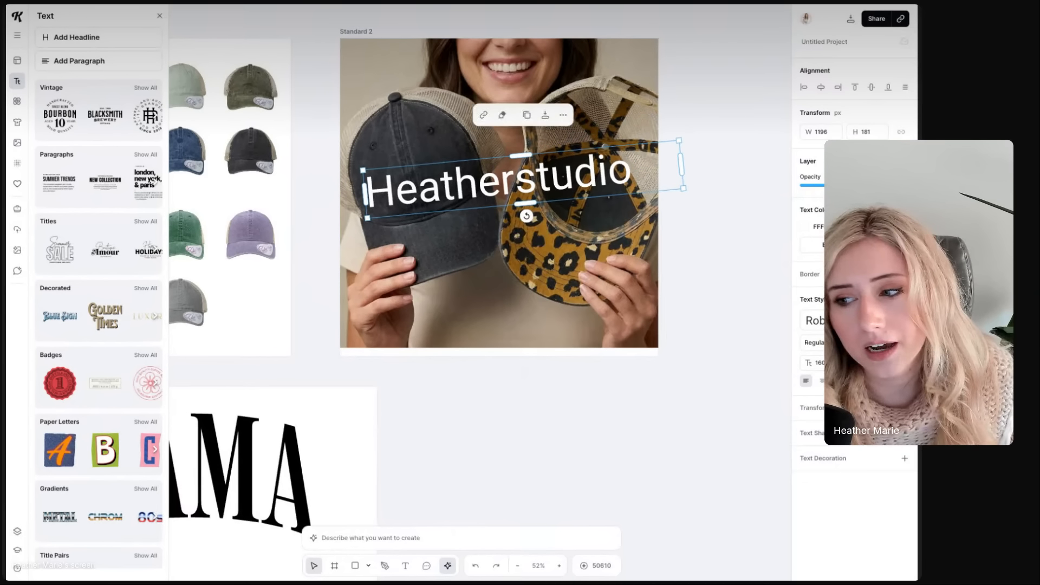
pyautogui.click(803, 231)
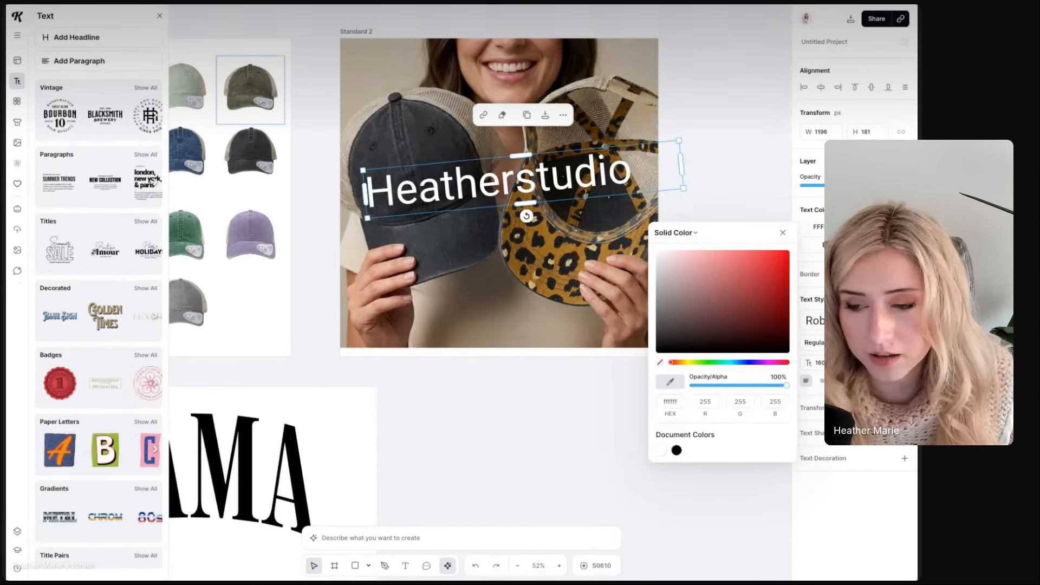
pyautogui.click(706, 386)
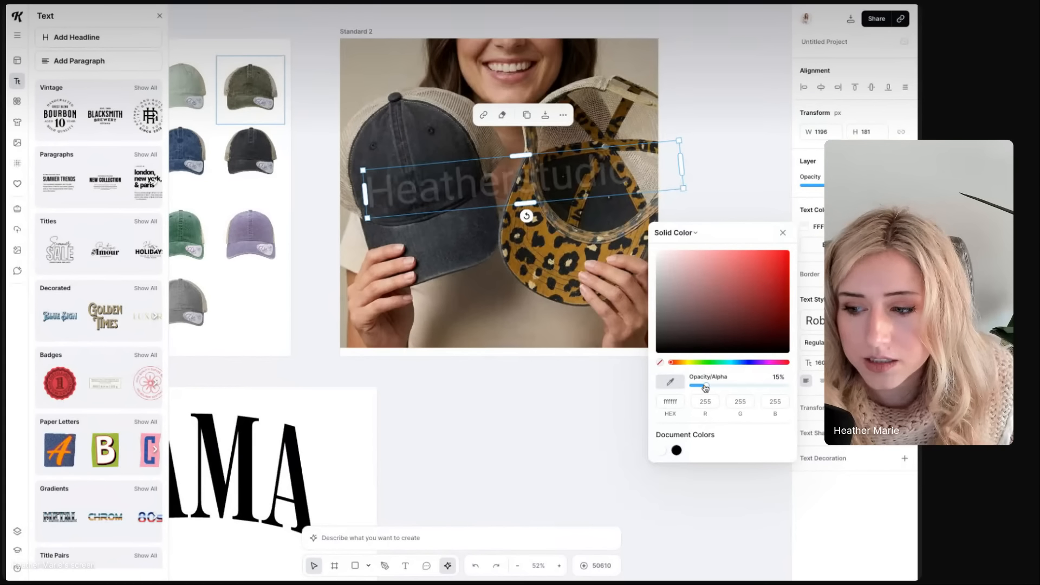
pyautogui.moveTo(706, 387); pyautogui.dragTo(713, 385)
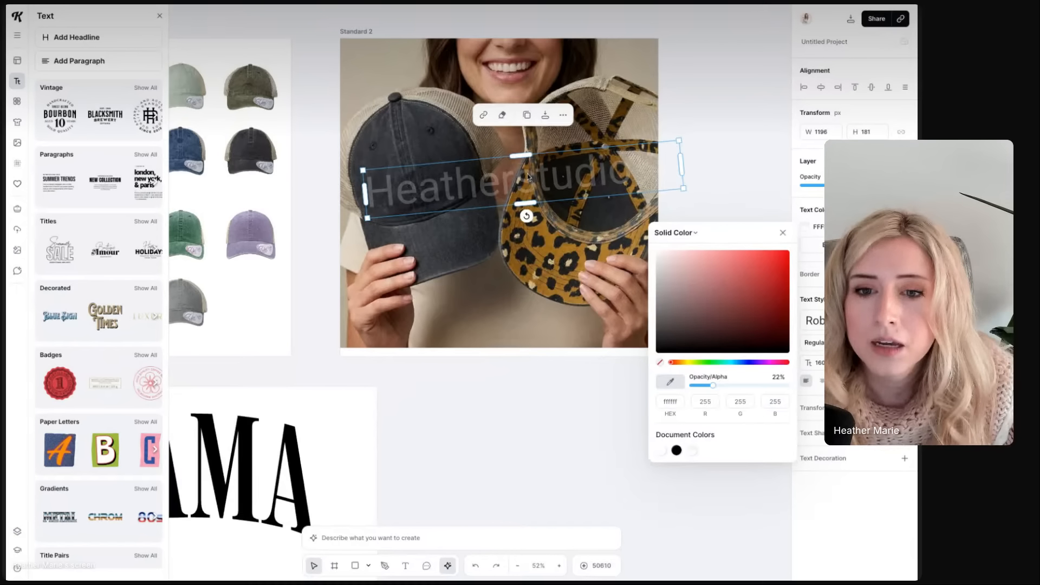
pyautogui.click(401, 147)
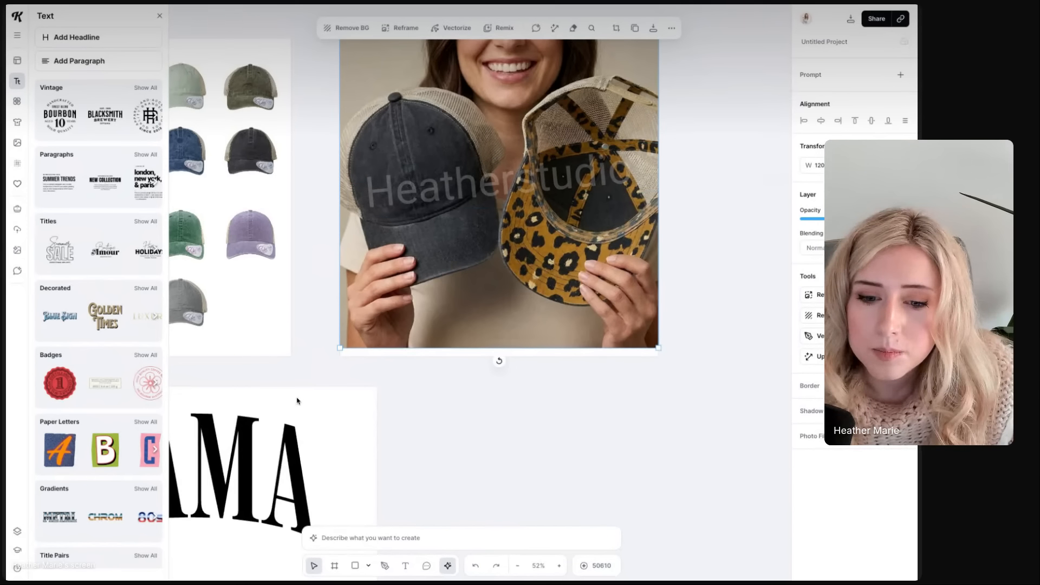
# Paste the MAMA EST. 2026 design onto the hat photo, shrink it to about 597 px wide and place it on the black hat's front panel
pyautogui.hscroll(-9, 297, 401)
pyautogui.scroll(-3, 297, 401)
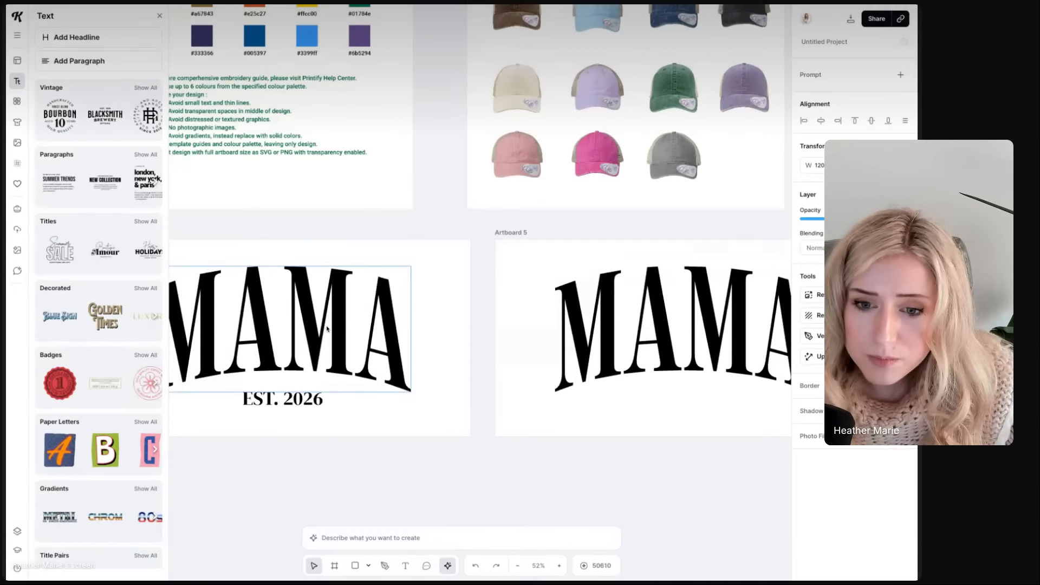
pyautogui.hscroll(9, 326, 329)
pyautogui.scroll(3, 327, 329)
pyautogui.hscroll(2, 327, 329)
pyautogui.scroll(1, 327, 329)
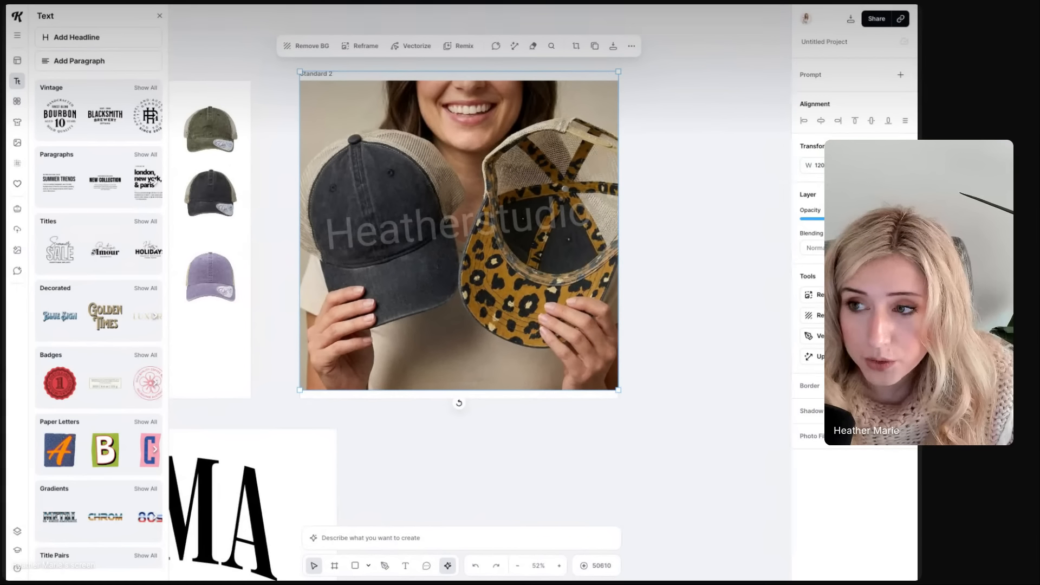
pyautogui.hotkey('ctrl', 'v')
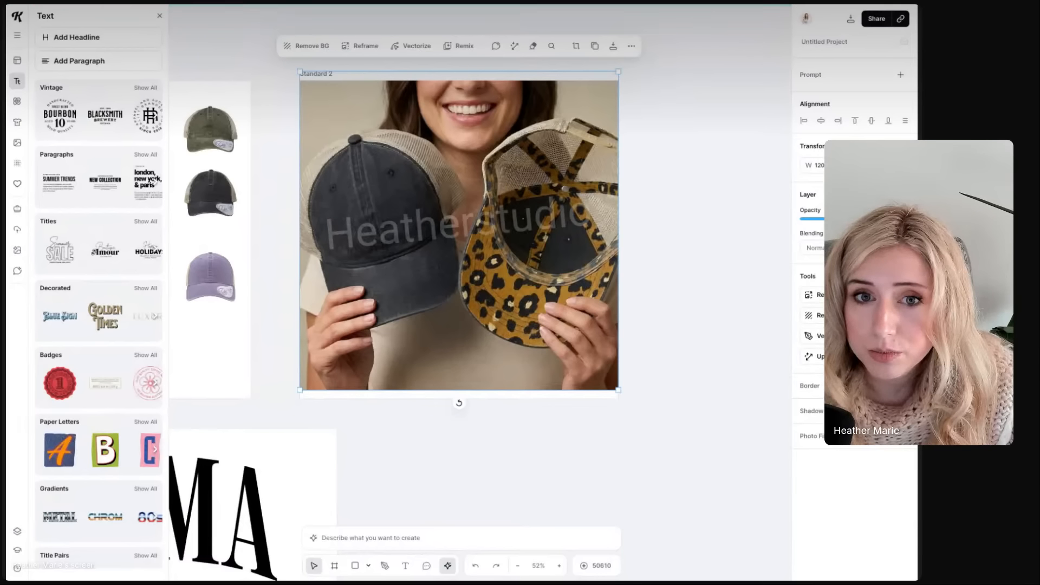
pyautogui.moveTo(547, 158); pyautogui.dragTo(542, 115)
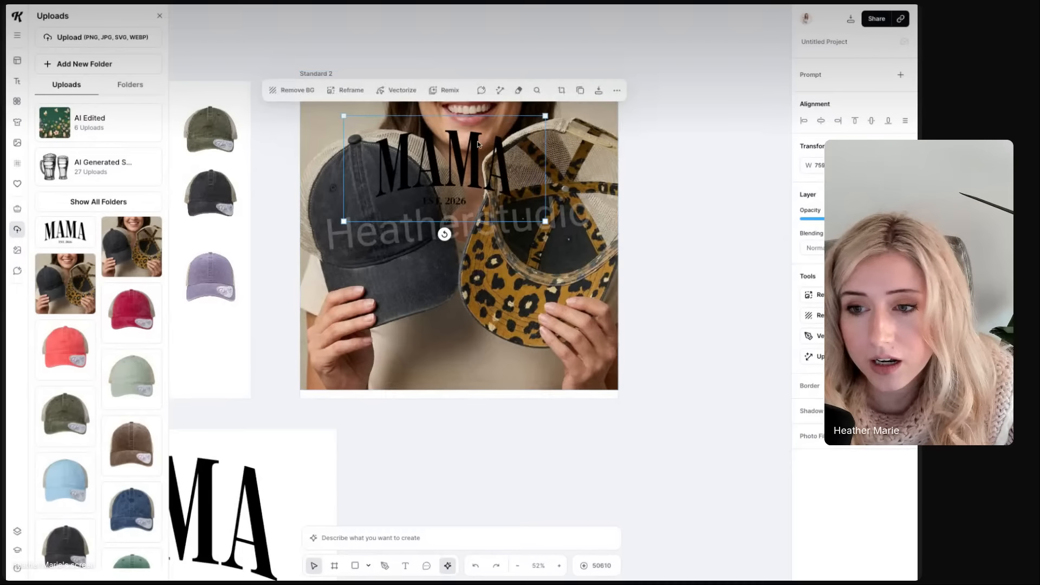
pyautogui.moveTo(477, 141); pyautogui.dragTo(412, 184)
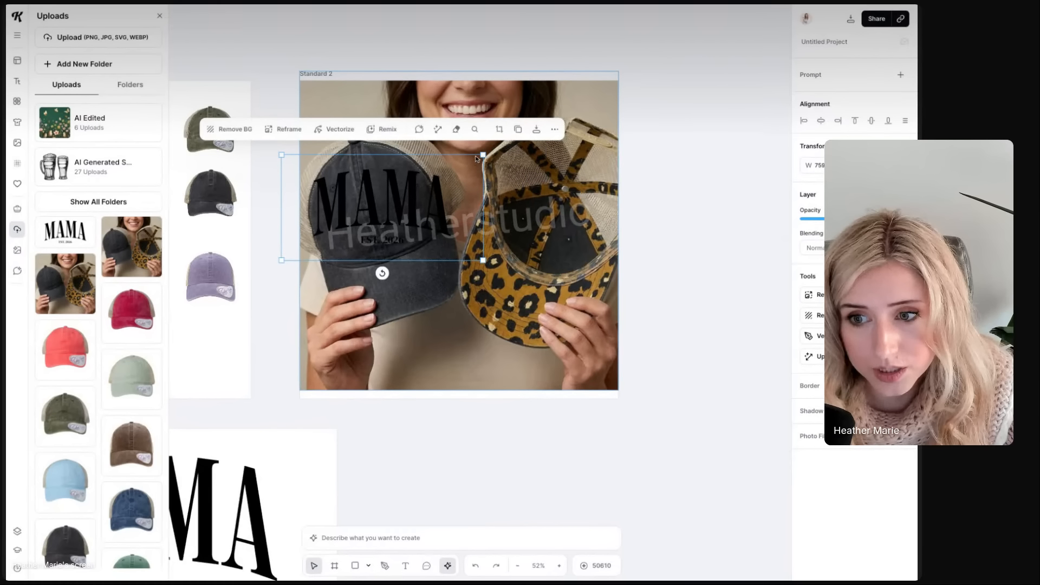
pyautogui.moveTo(484, 153); pyautogui.dragTo(440, 177)
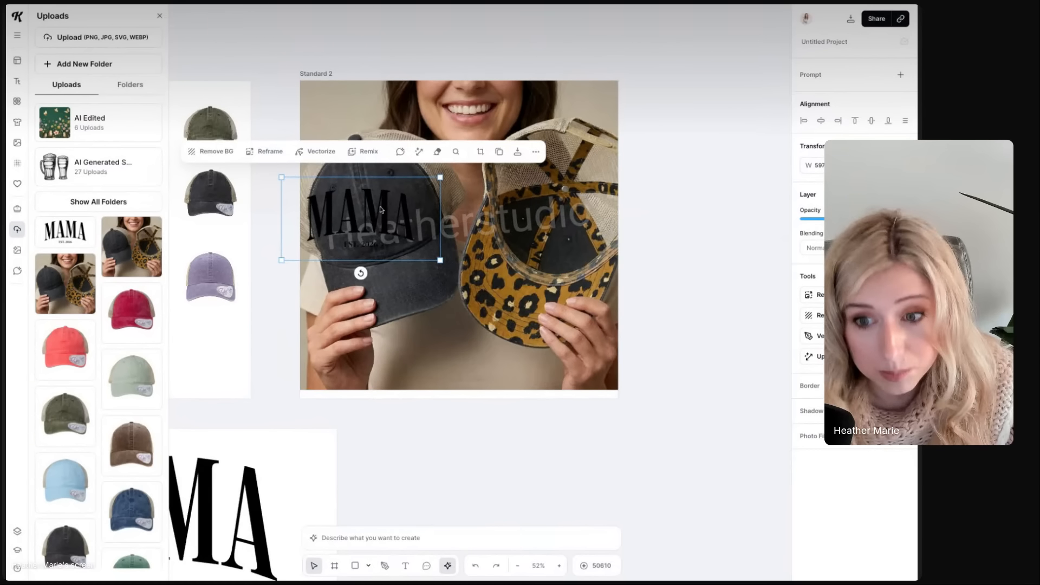
pyautogui.moveTo(386, 208); pyautogui.dragTo(394, 202)
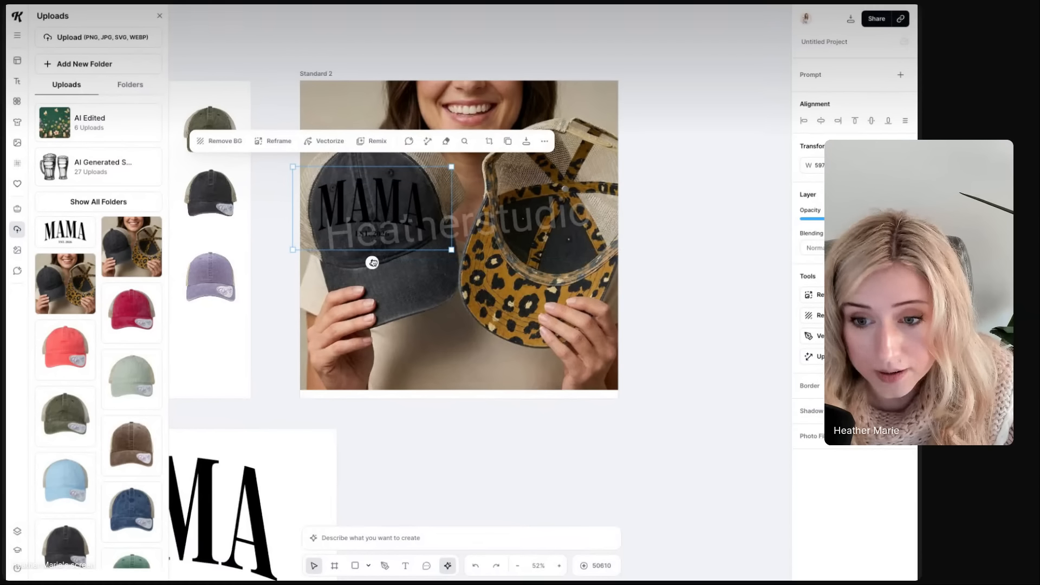
# Rotate the MAMA design counterclockwise to match the black hat's tilt and fine-tune its size and position on the front panel
pyautogui.moveTo(372, 263); pyautogui.dragTo(385, 260)
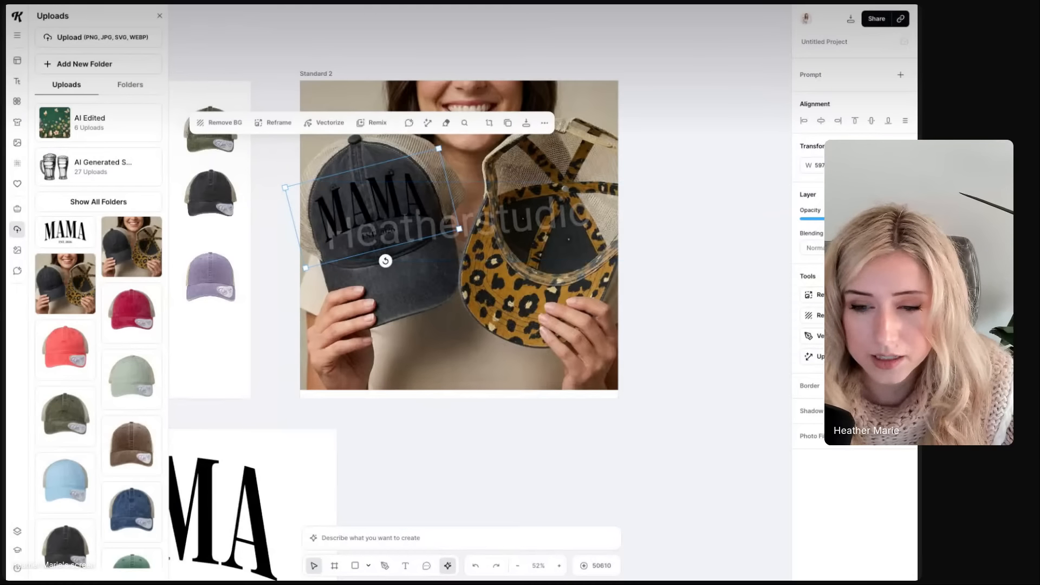
pyautogui.click(412, 228)
pyautogui.click(403, 205)
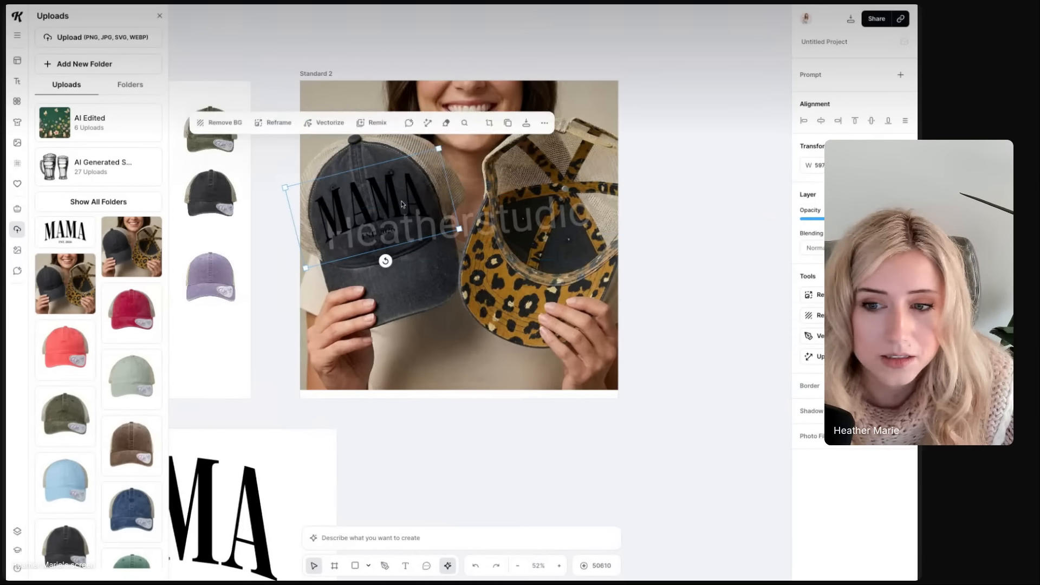
pyautogui.moveTo(441, 148); pyautogui.dragTo(439, 148)
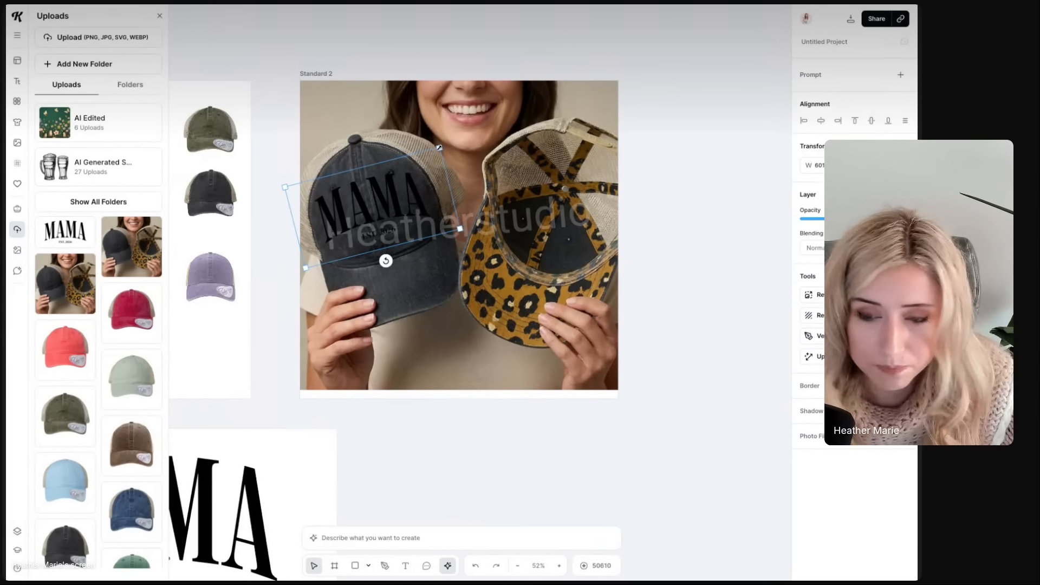
pyautogui.moveTo(379, 195); pyautogui.dragTo(378, 197)
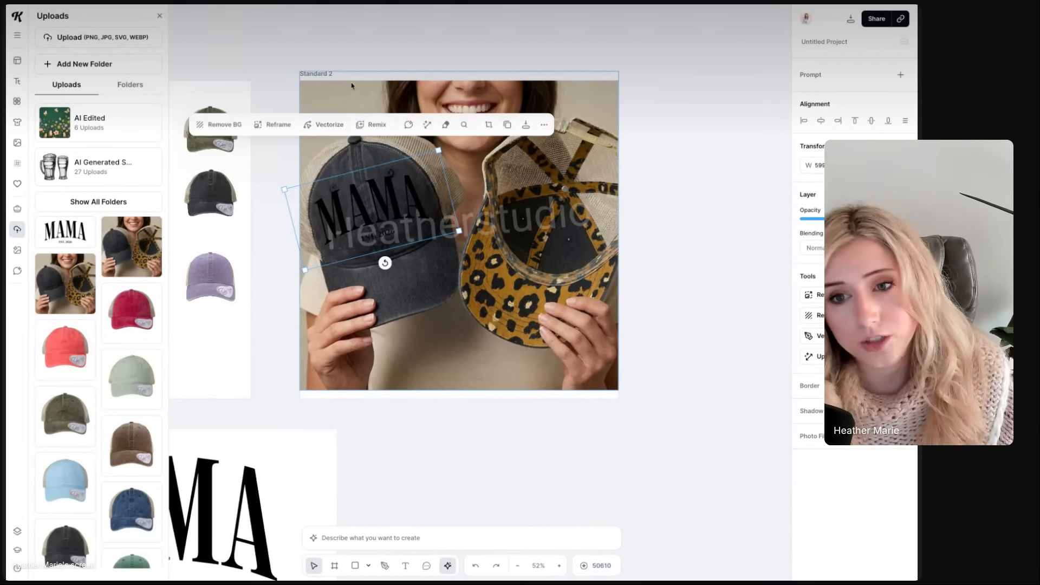
# Move the white watermark text slightly lower across the two hats
pyautogui.click(509, 233)
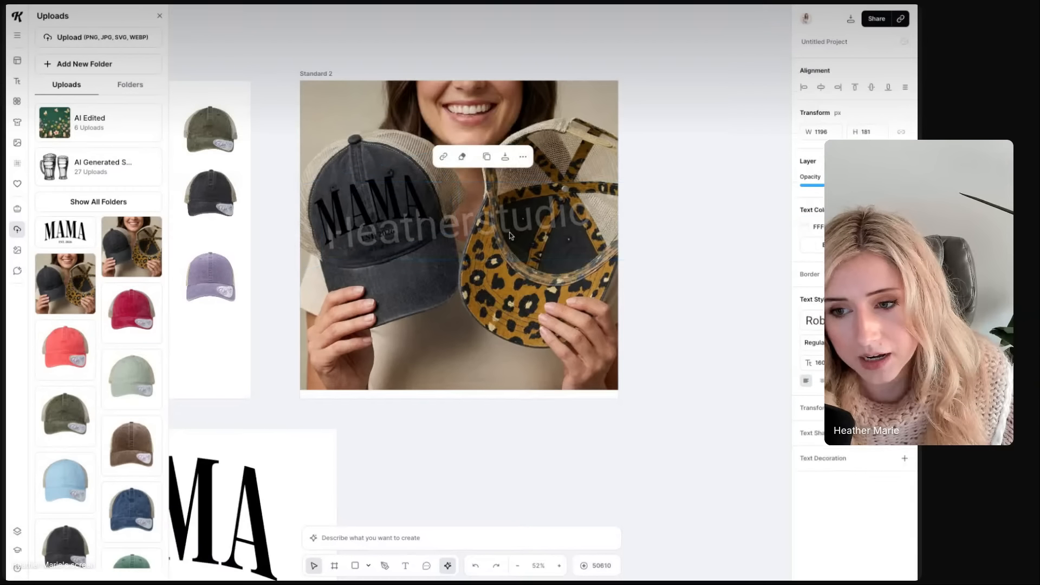
pyautogui.moveTo(510, 231)
pyautogui.mouseDown()
pyautogui.moveTo(509, 268)
pyautogui.moveTo(507, 252)
pyautogui.mouseUp()
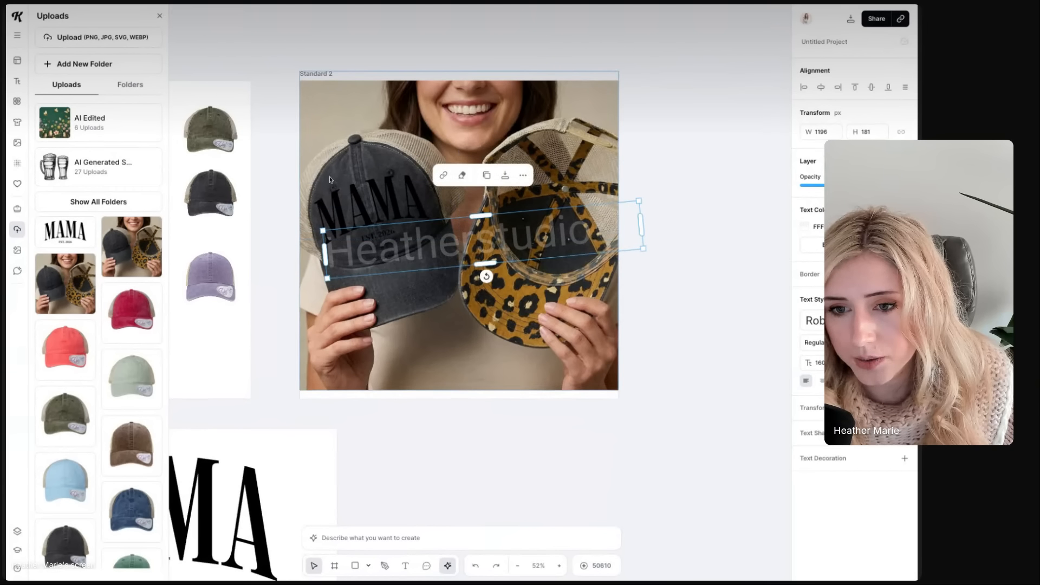
# Select the MAMA design together with the hat photo and start a Remix of both images
pyautogui.click(343, 189)
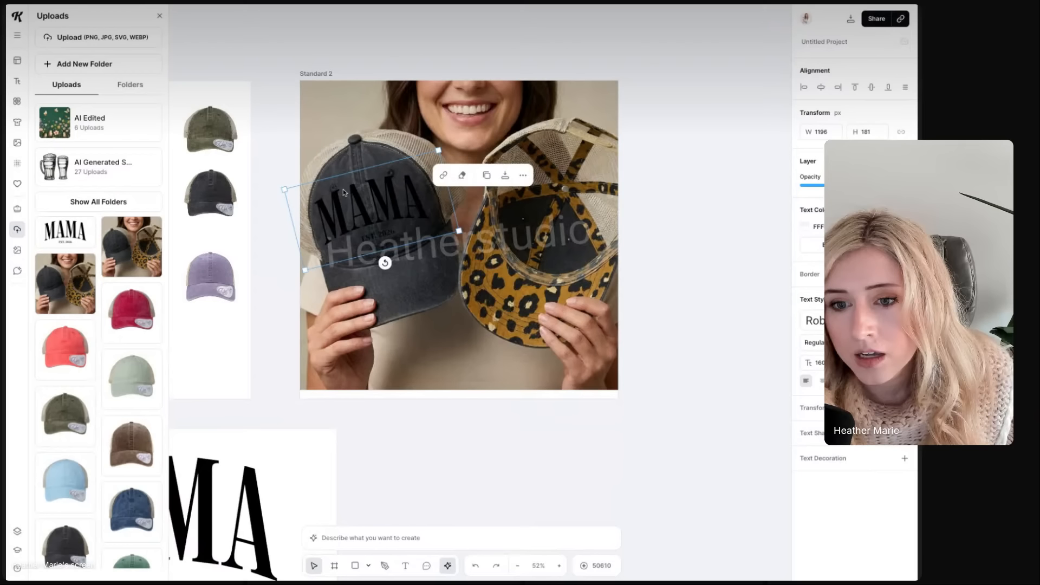
pyautogui.click(353, 150)
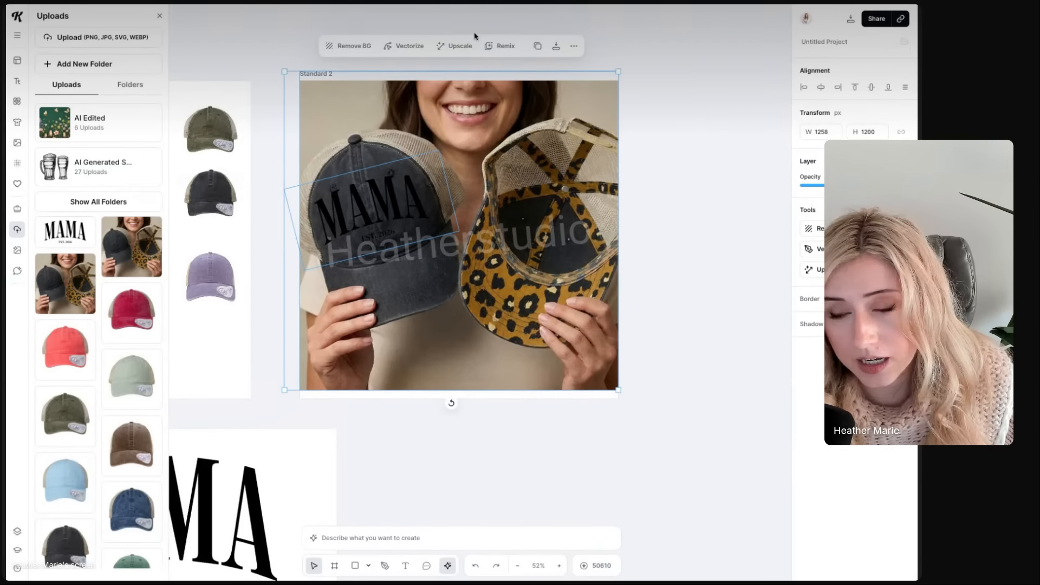
pyautogui.click(501, 49)
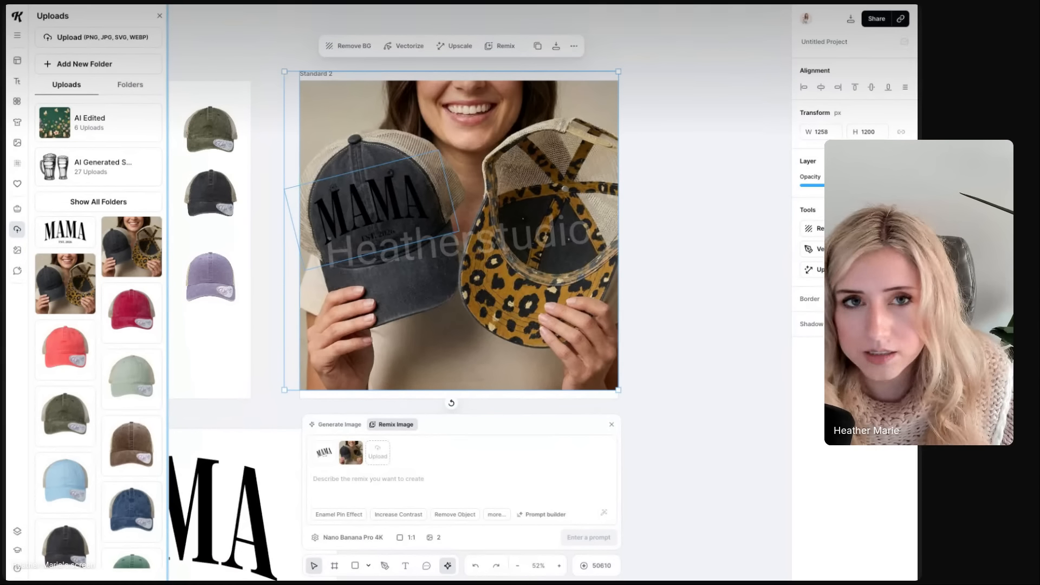
# Enter the remix prompt "overlay the hat with the design selected but make it as embroidered on the hat"
pyautogui.click(363, 475)
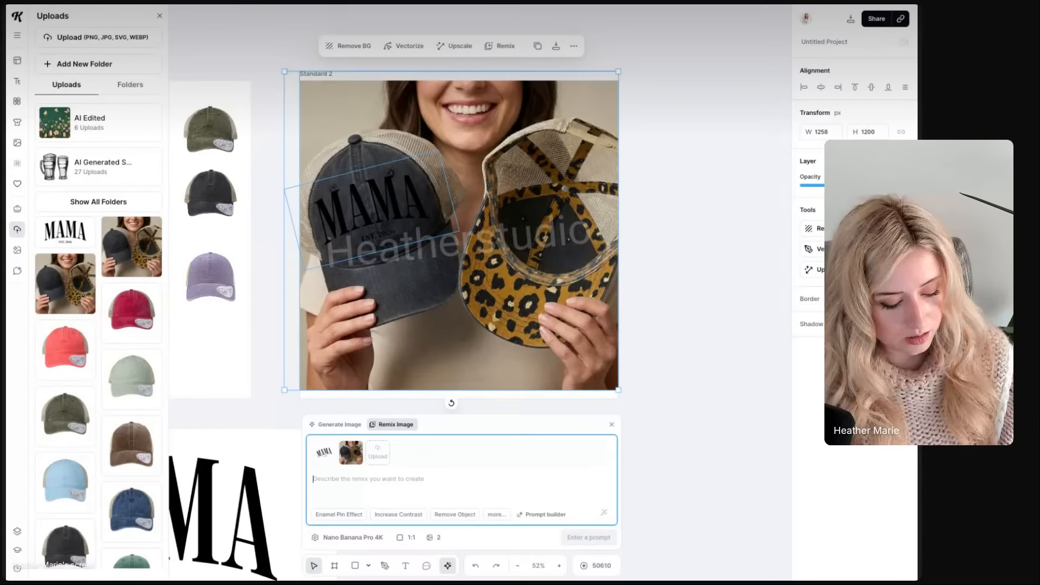
pyautogui.write('over')
pyautogui.press('BackSpace')
pyautogui.press('BackSpace')
pyautogui.press('BackSpace')
pyautogui.press('BackSpace')
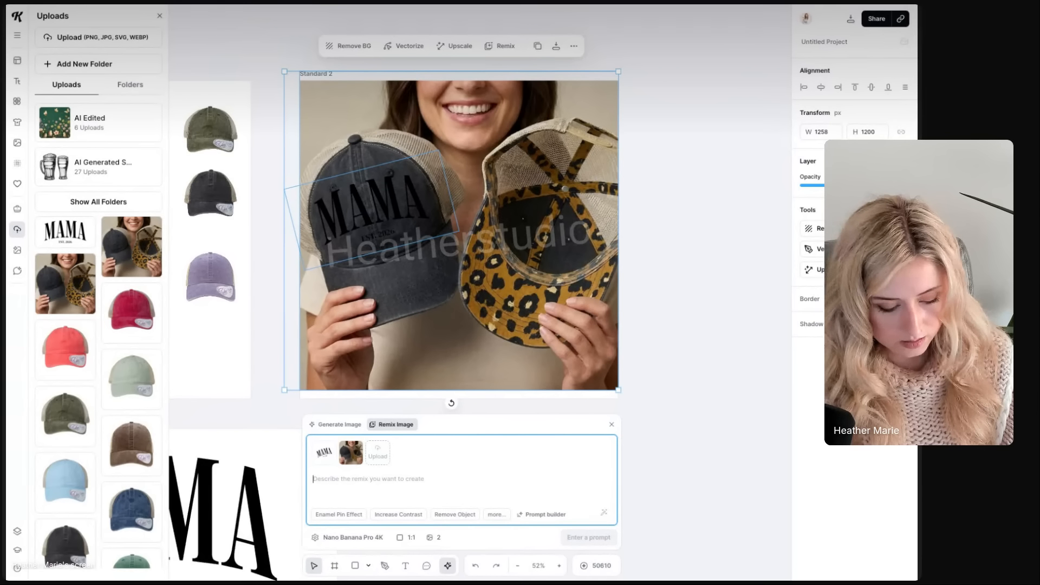
pyautogui.write('overlay the')
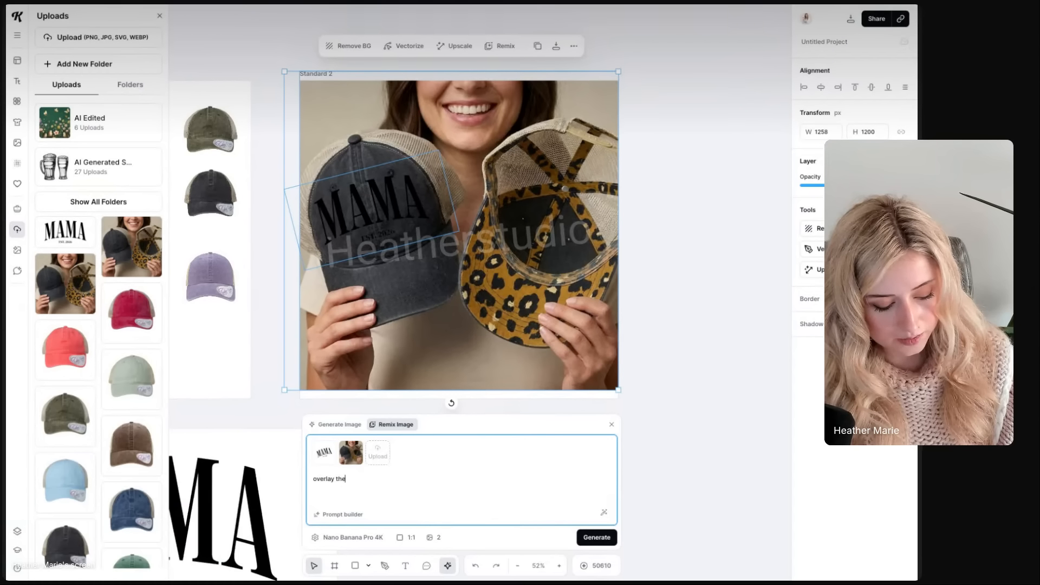
pyautogui.write(' hate')
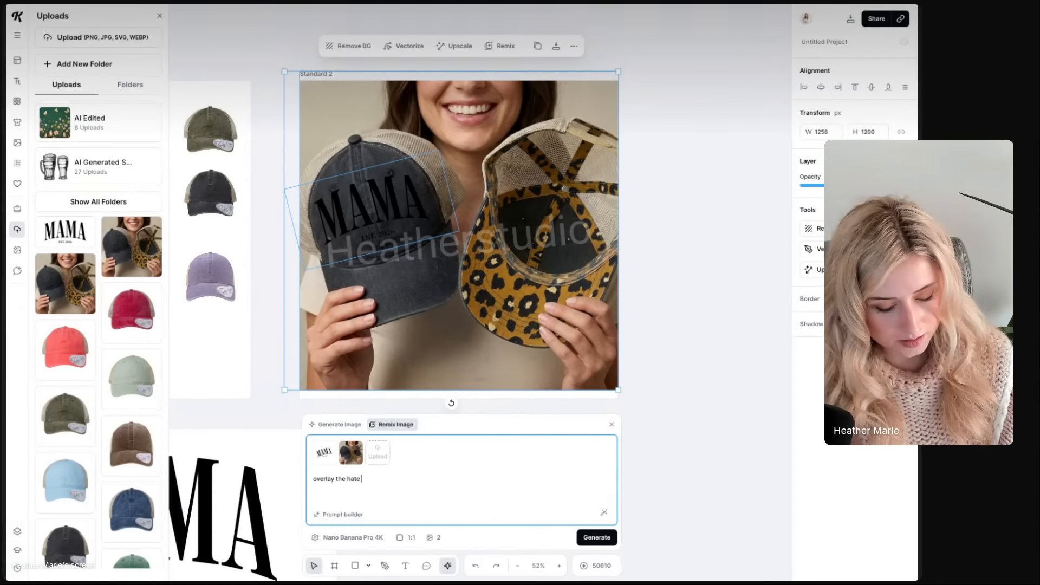
pyautogui.press('BackSpace')
pyautogui.press('BackSpace')
pyautogui.write('t')
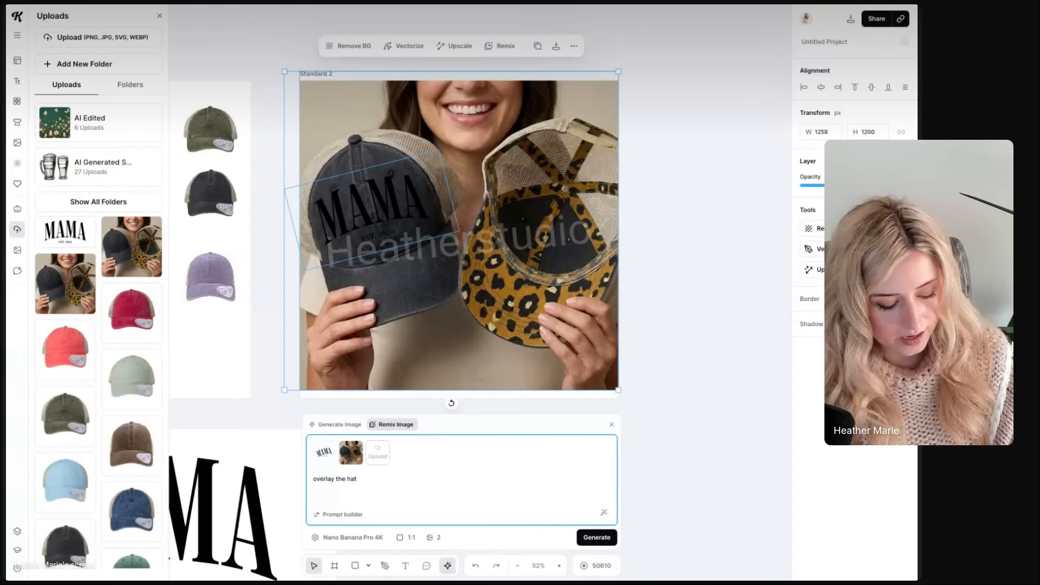
pyautogui.write(' with')
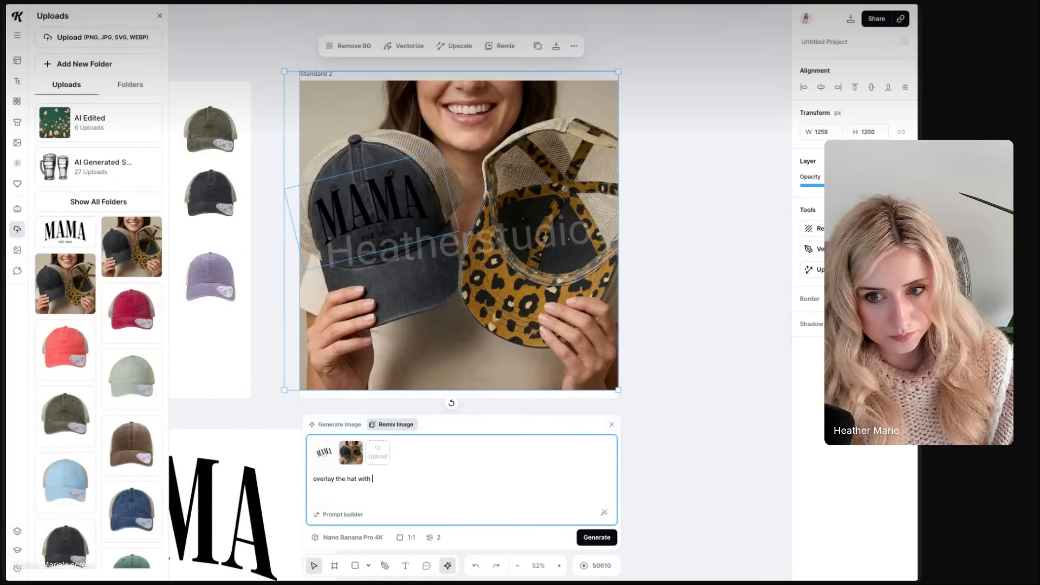
pyautogui.write(' the design ')
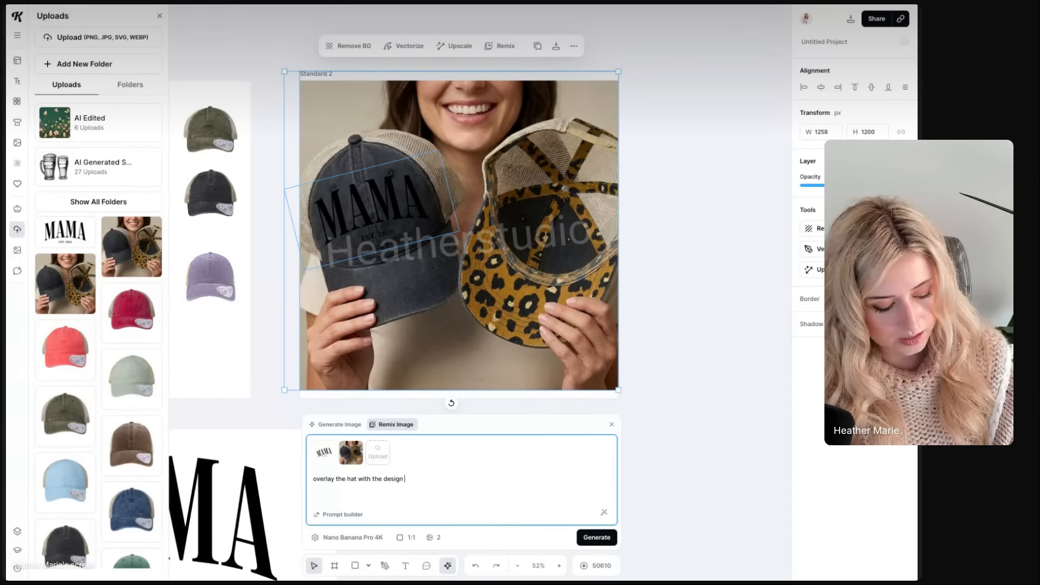
pyautogui.write('selecte')
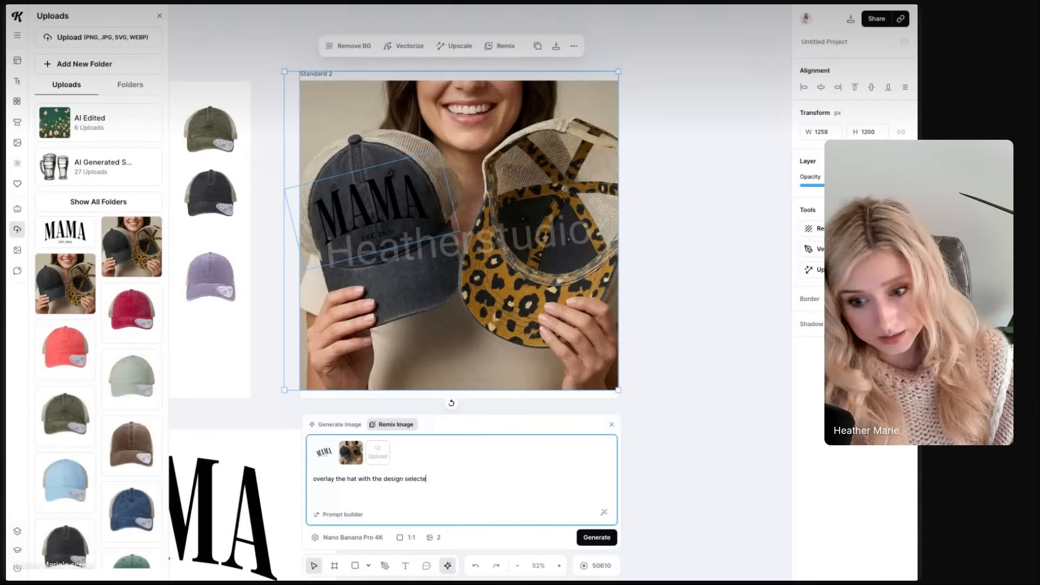
pyautogui.write('d but make it')
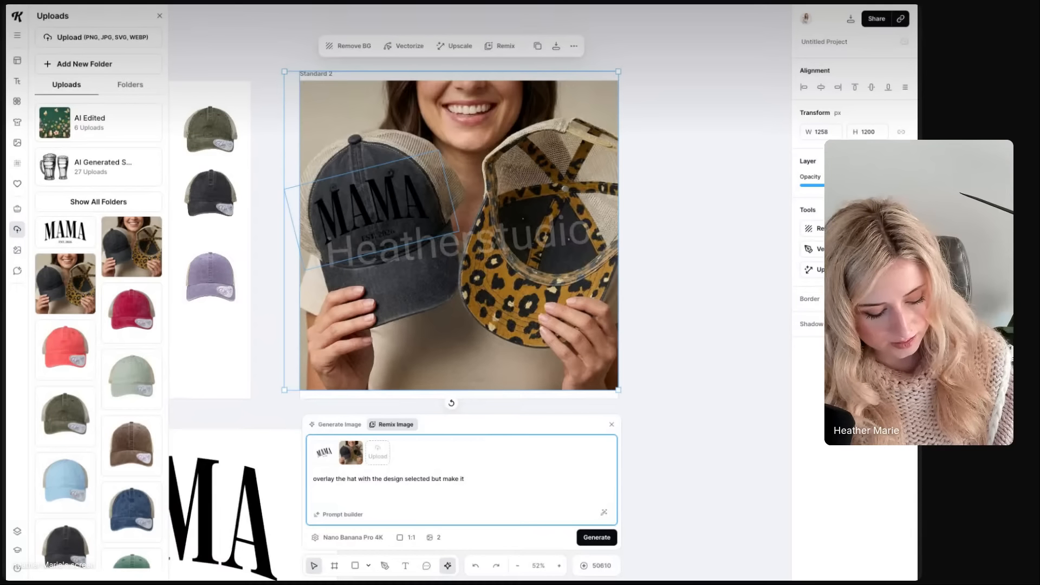
pyautogui.write(' as embroider')
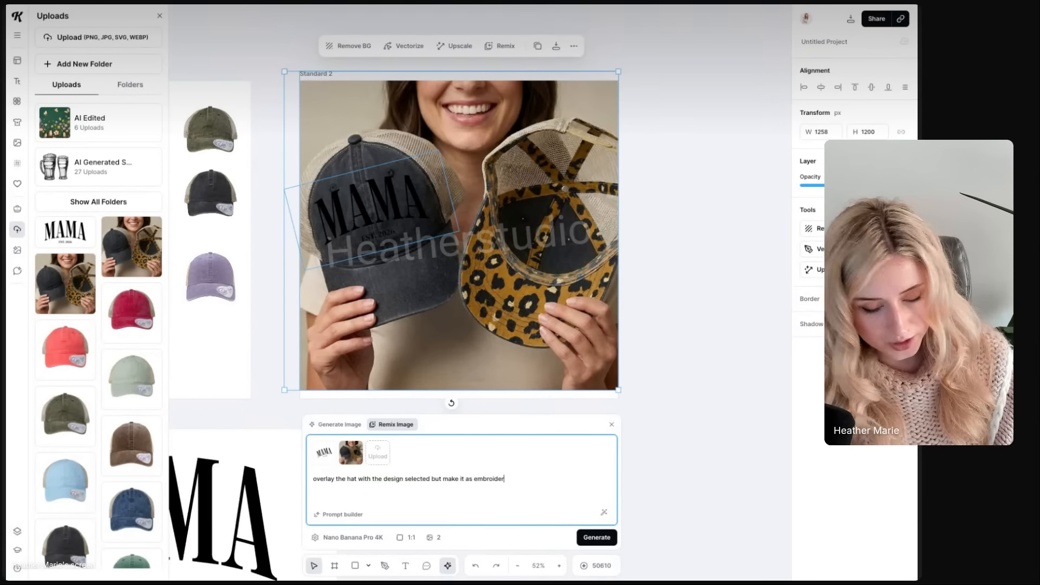
pyautogui.write('ed on the ')
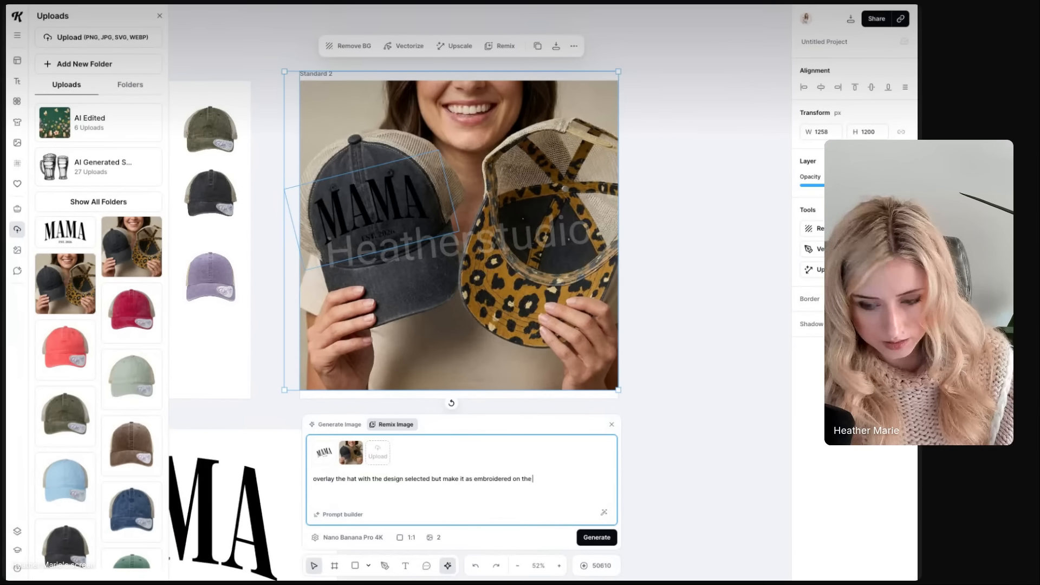
pyautogui.write('hat')
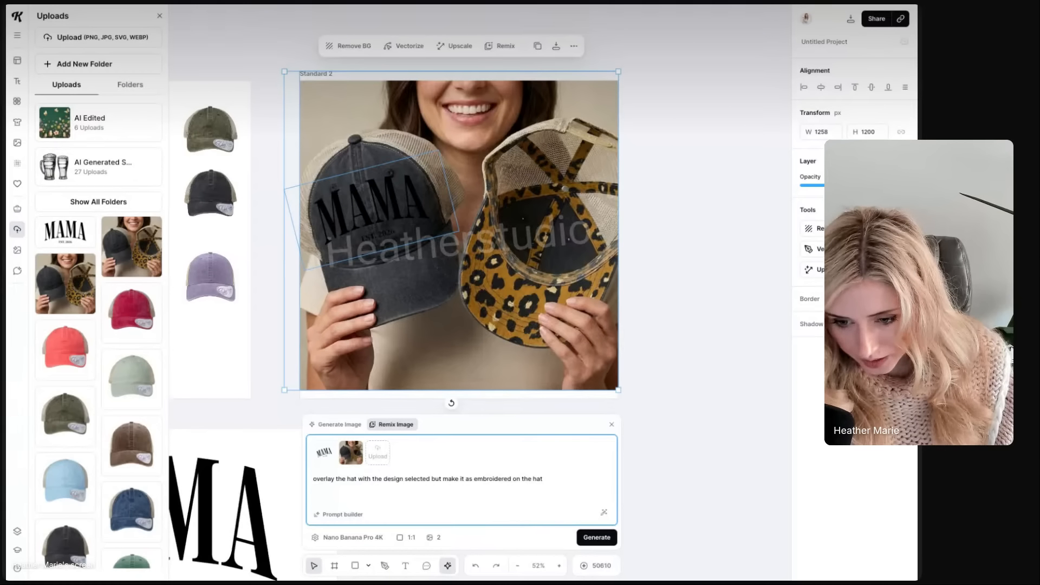
# Set the remix to produce 4 images and generate them
pyautogui.click(434, 538)
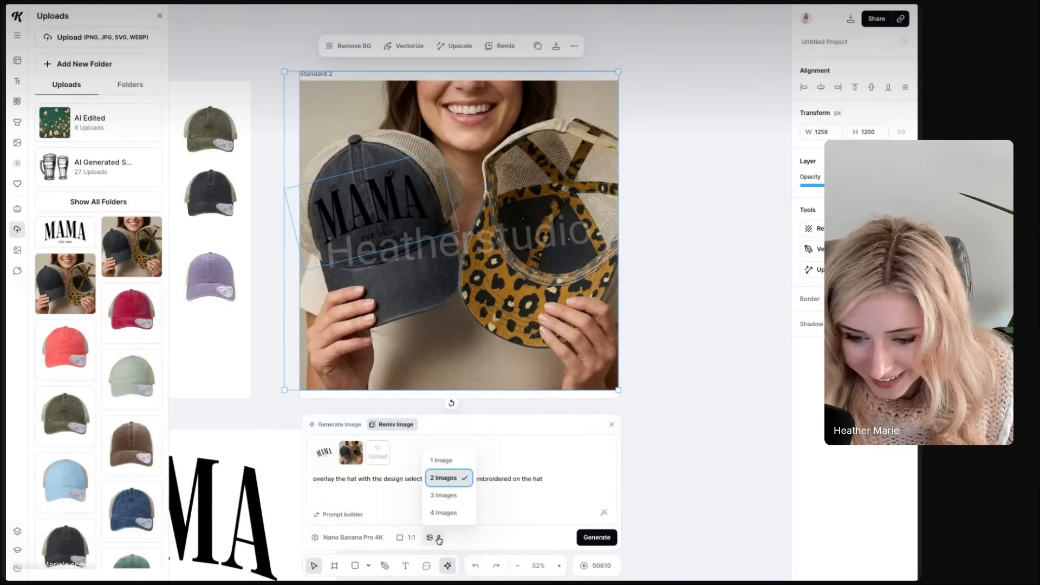
pyautogui.click(438, 512)
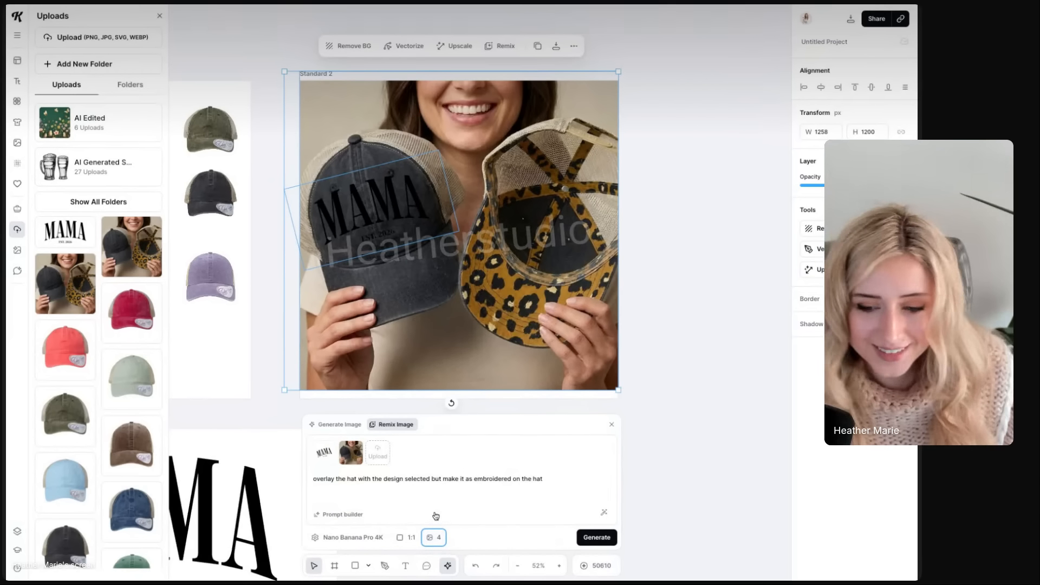
pyautogui.click(578, 485)
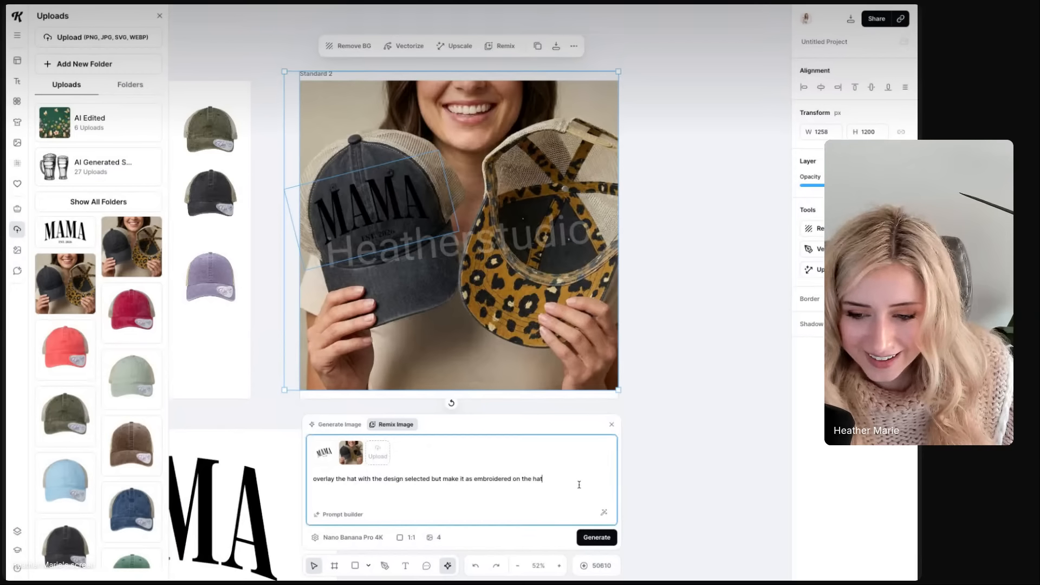
pyautogui.click(604, 541)
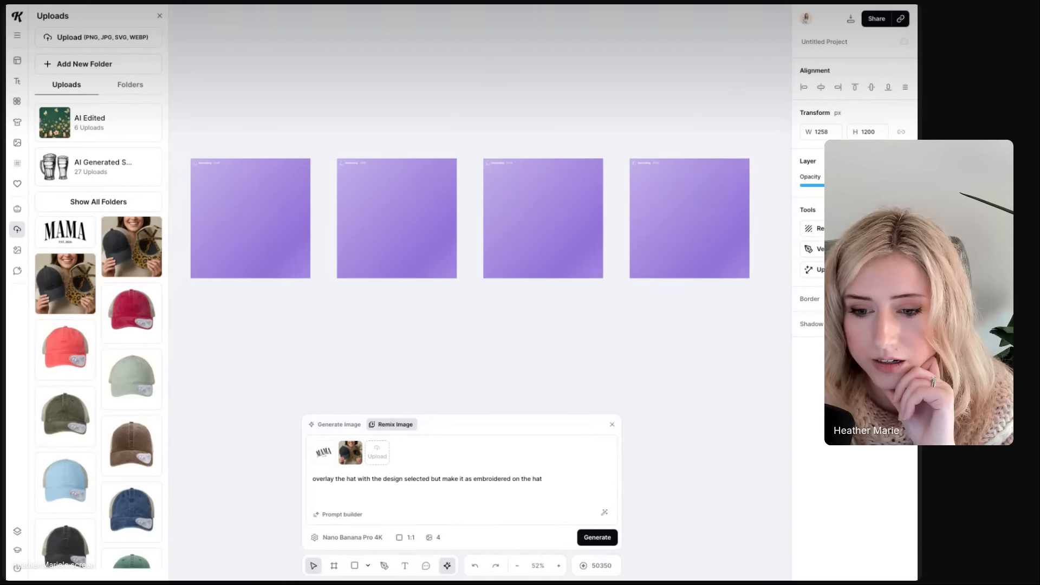
pyautogui.scroll(-5, 248, 255)
pyautogui.scroll(2, 248, 256)
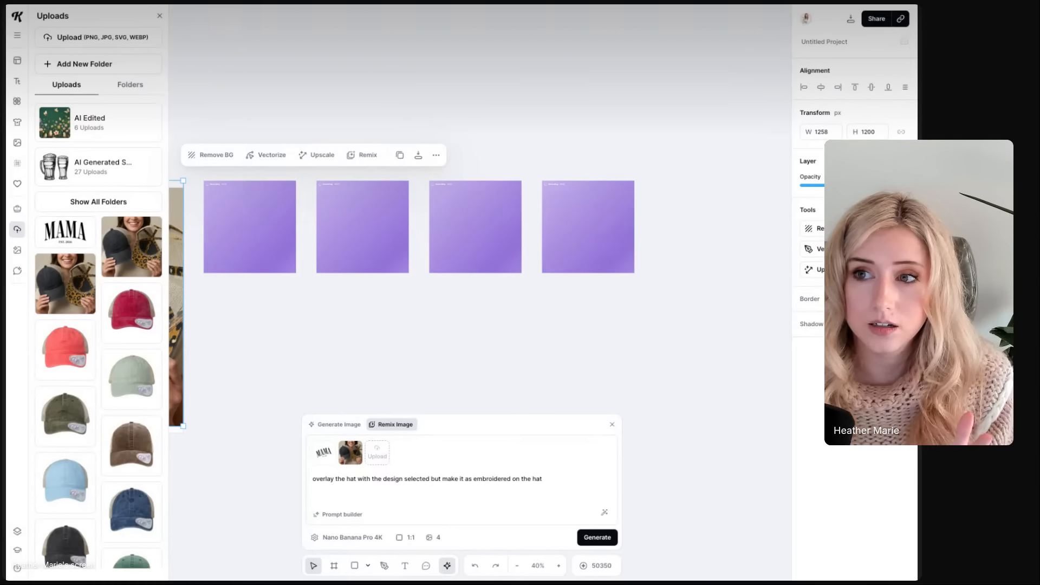
pyautogui.hscroll(-6, 480, 292)
pyautogui.scroll(-2, 480, 293)
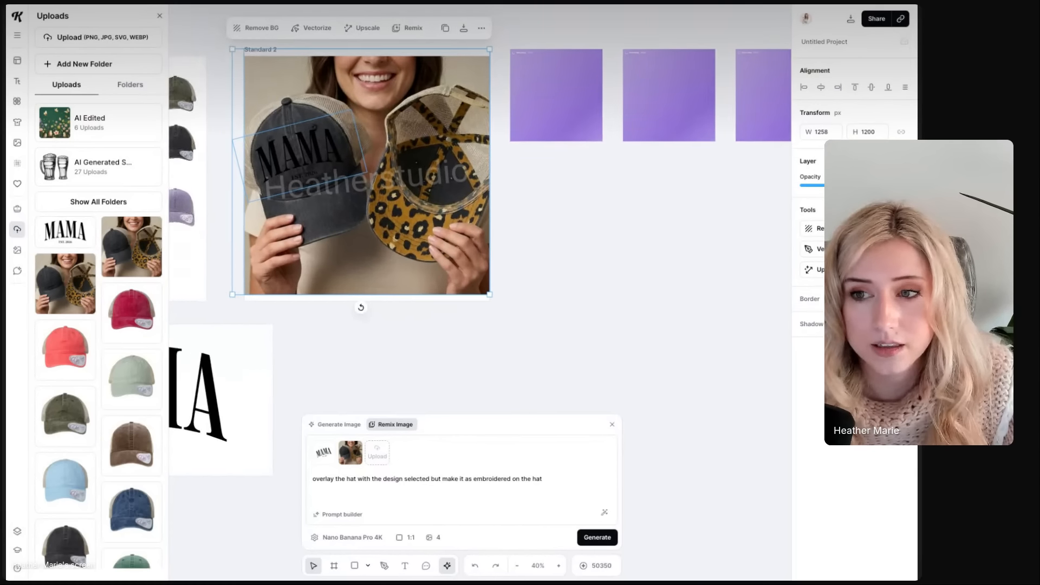
pyautogui.hscroll(-4, 480, 293)
pyautogui.scroll(-2, 480, 292)
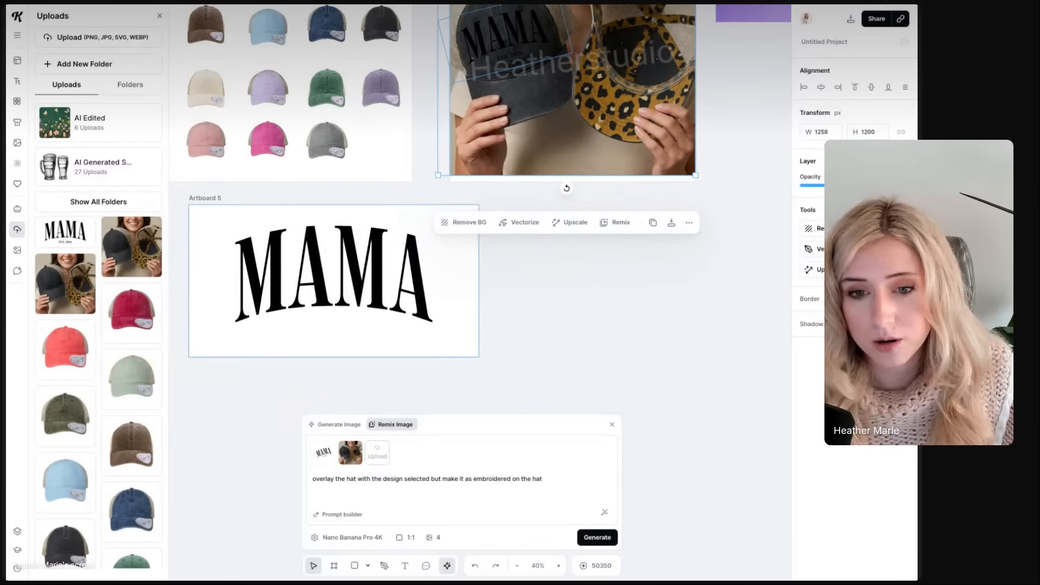
# Duplicate the MAMA EST. 2026 artboard and change the year text on the copy to "EST. 2027"
pyautogui.hscroll(-6, 480, 292)
pyautogui.click(193, 175)
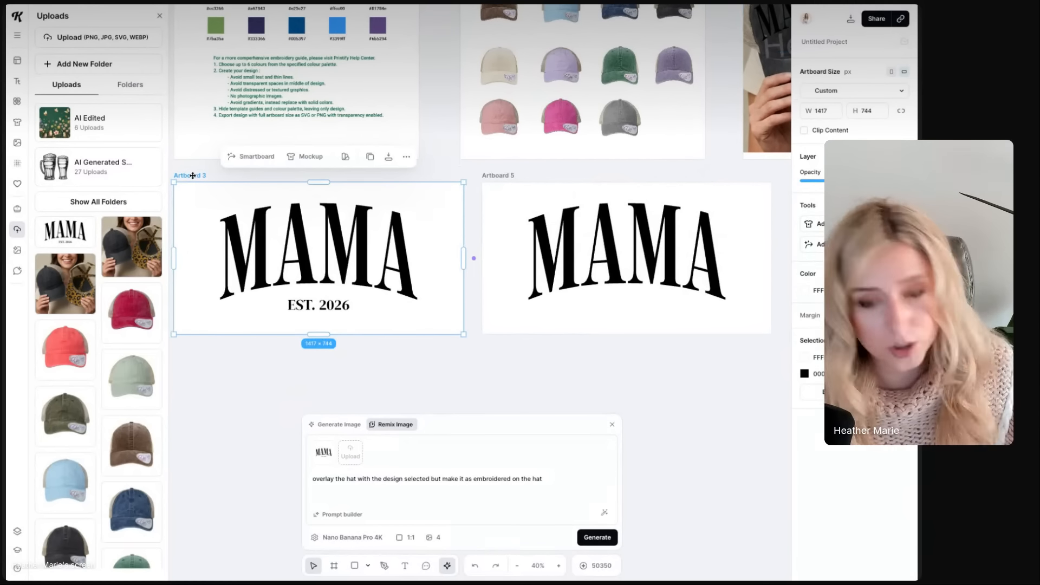
pyautogui.hotkey('ctrl', 'd')
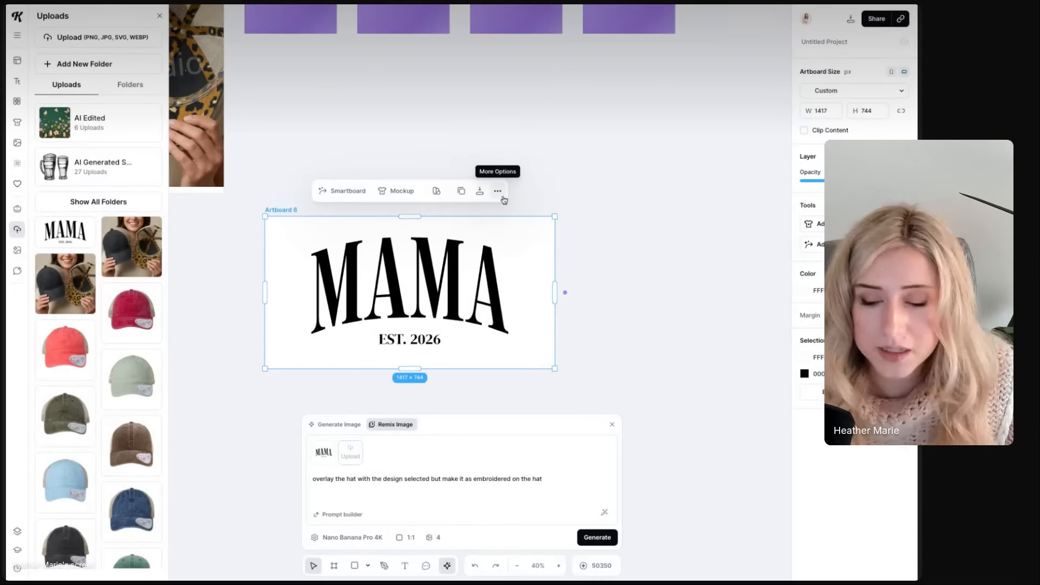
pyautogui.click(436, 340)
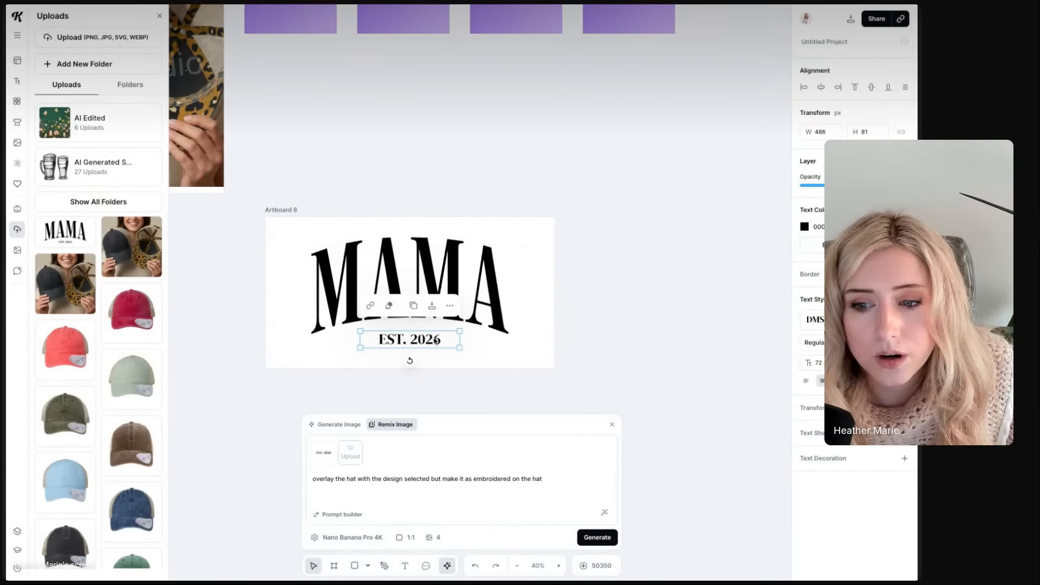
pyautogui.doubleClick(436, 340)
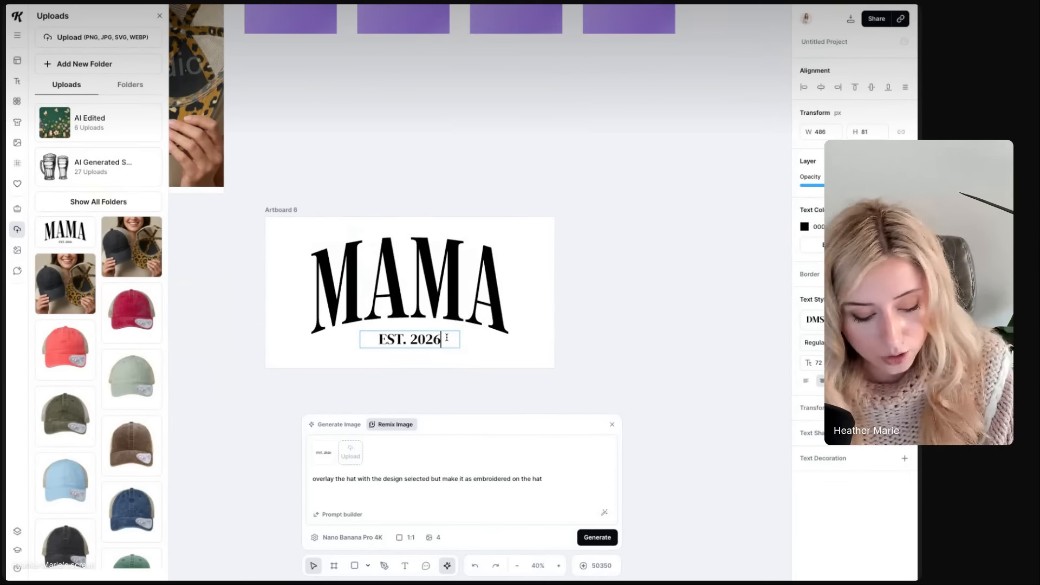
pyautogui.press('BackSpace')
pyautogui.write('7')
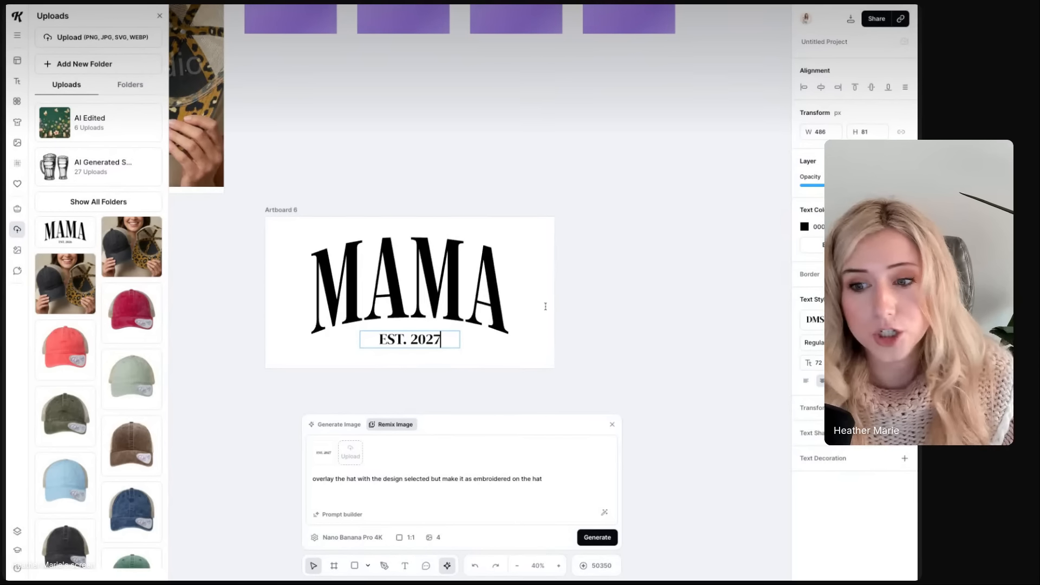
pyautogui.click(546, 307)
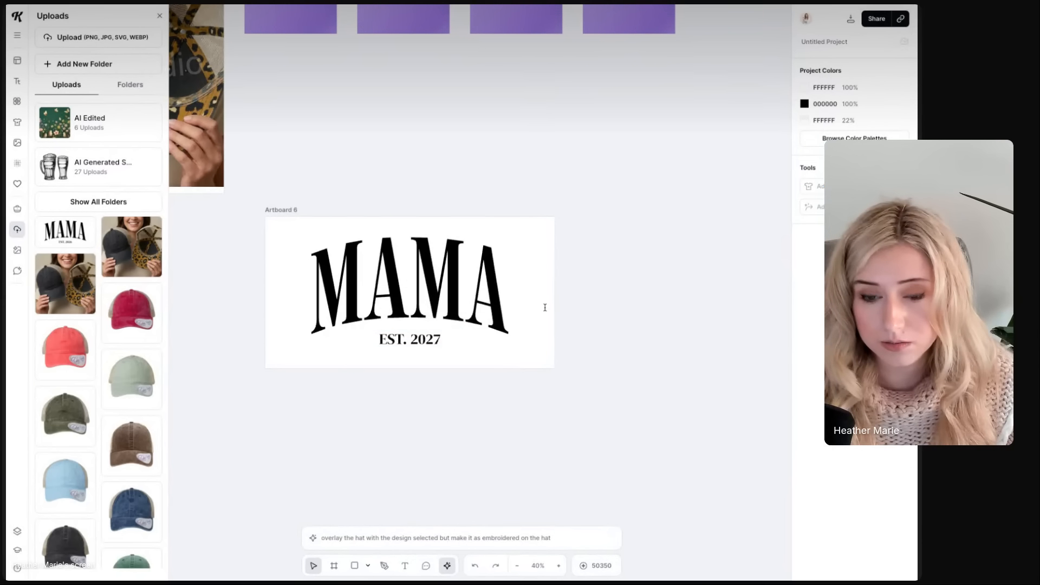
# Download the MAMA EST. 2027 artboard as a PNG with Remove Background and Optimize Quality enabled
pyautogui.click(269, 208)
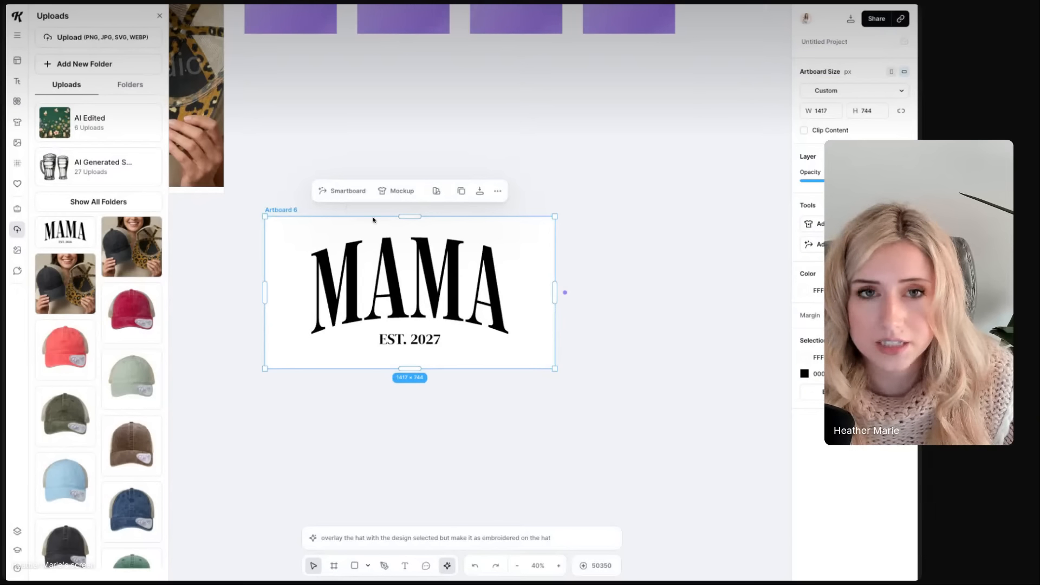
pyautogui.click(851, 18)
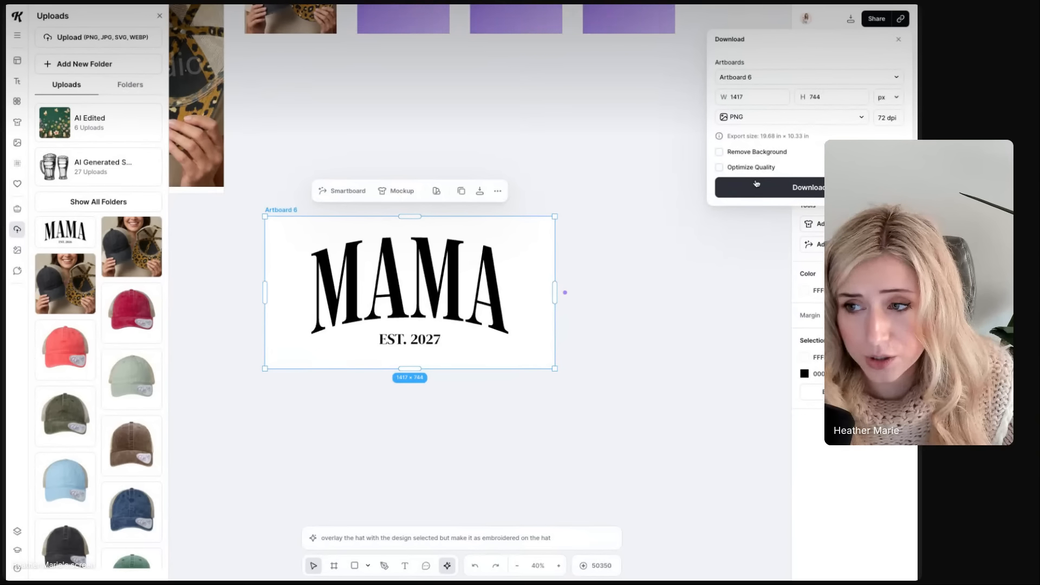
pyautogui.click(719, 152)
pyautogui.click(719, 167)
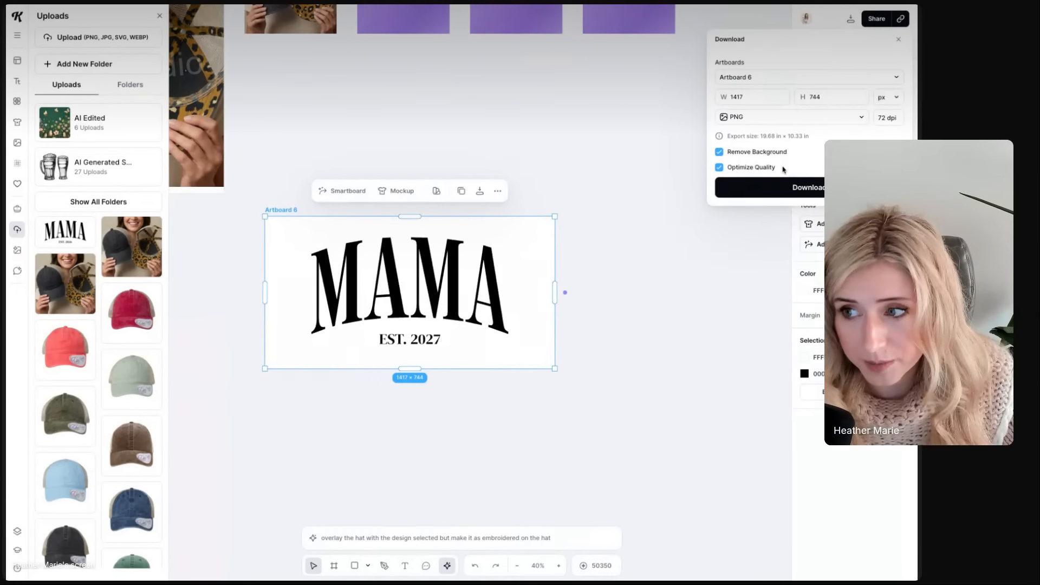
pyautogui.click(780, 184)
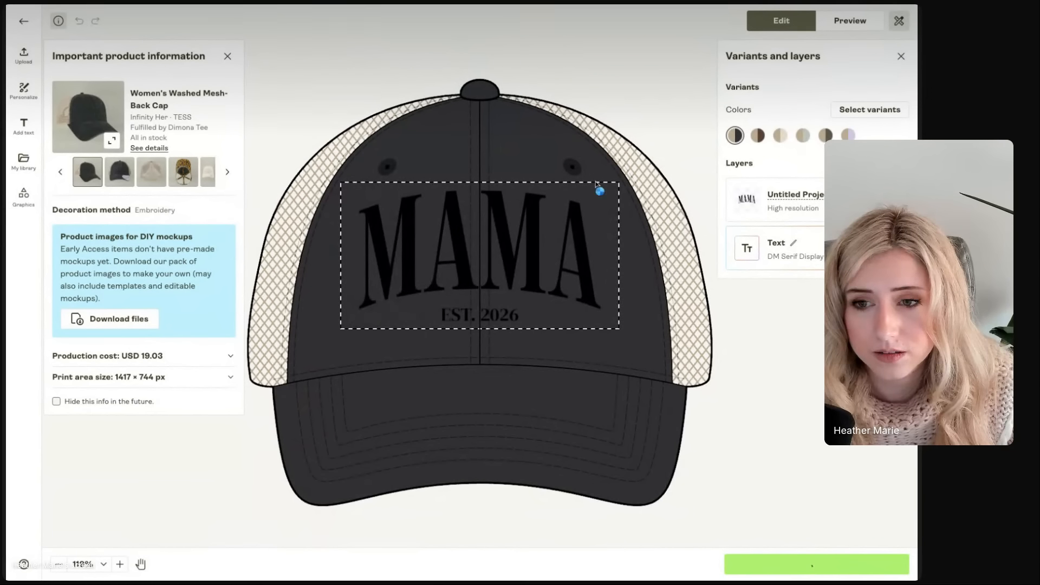
# Switch to Printify, save the Women's Washed Mesh-Back Cap as a draft and duplicate it in the product list
pyautogui.scroll(-8, 731, 488)
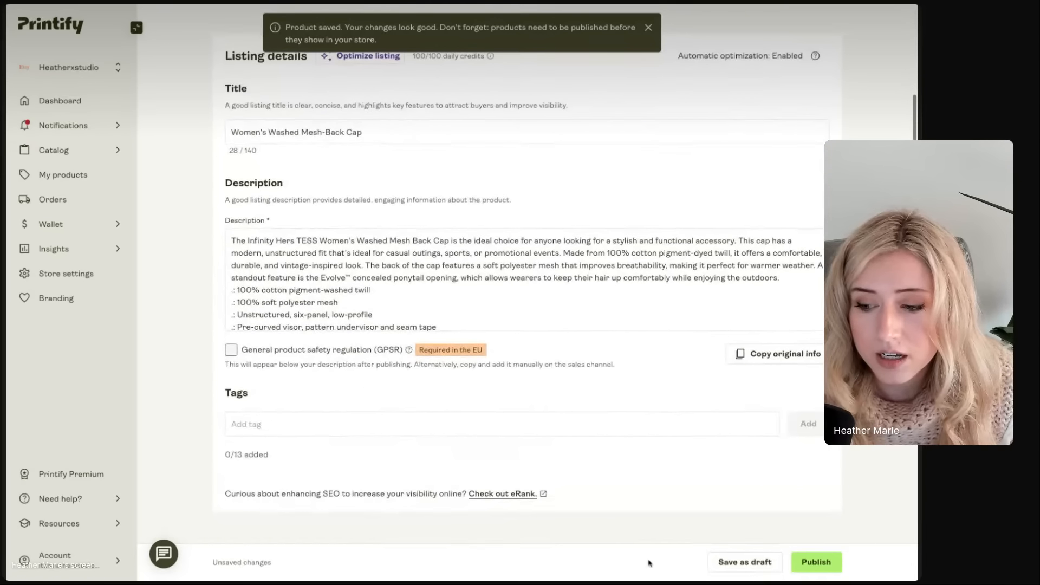
pyautogui.click(723, 565)
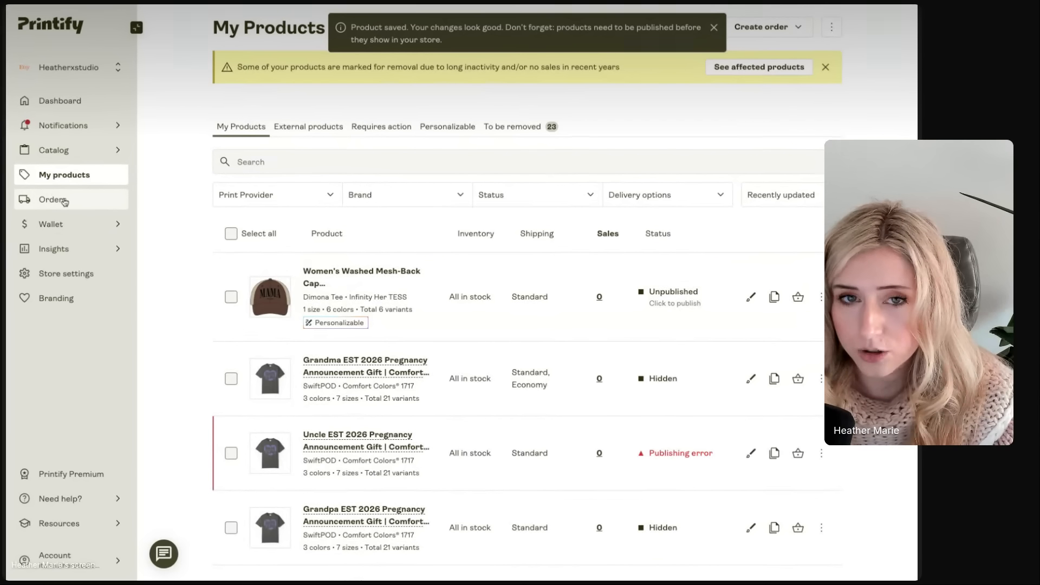
pyautogui.click(775, 301)
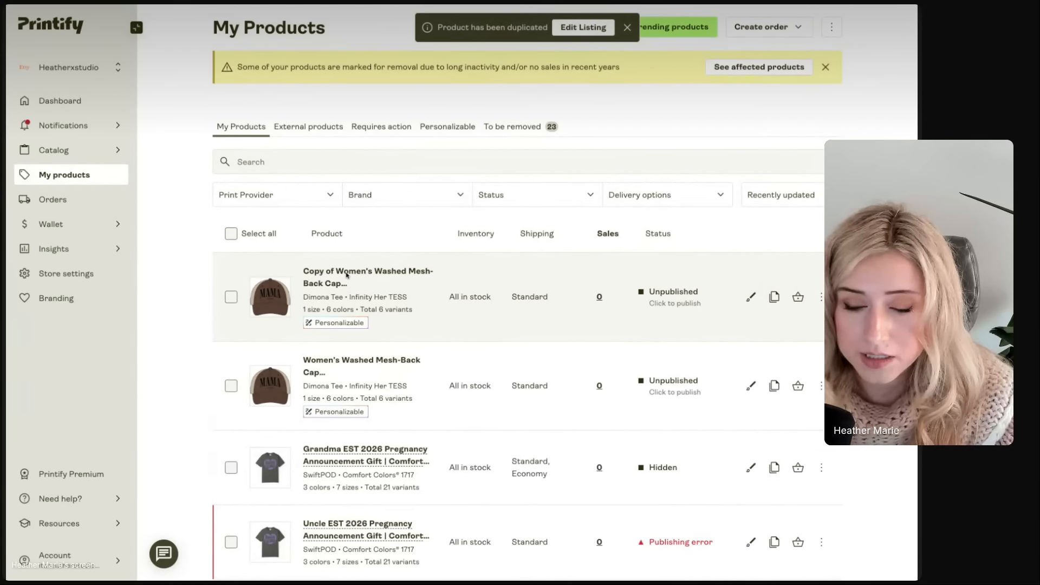
# Open the duplicated cap's design for editing and add the downloaded MAMA EST. 2027 image to the hat
pyautogui.click(347, 275)
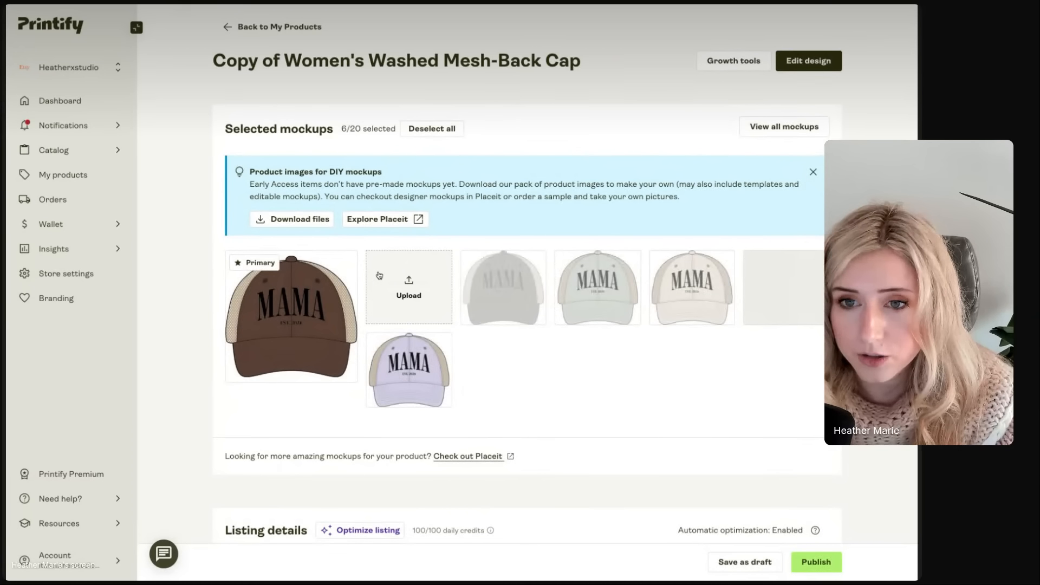
pyautogui.click(807, 61)
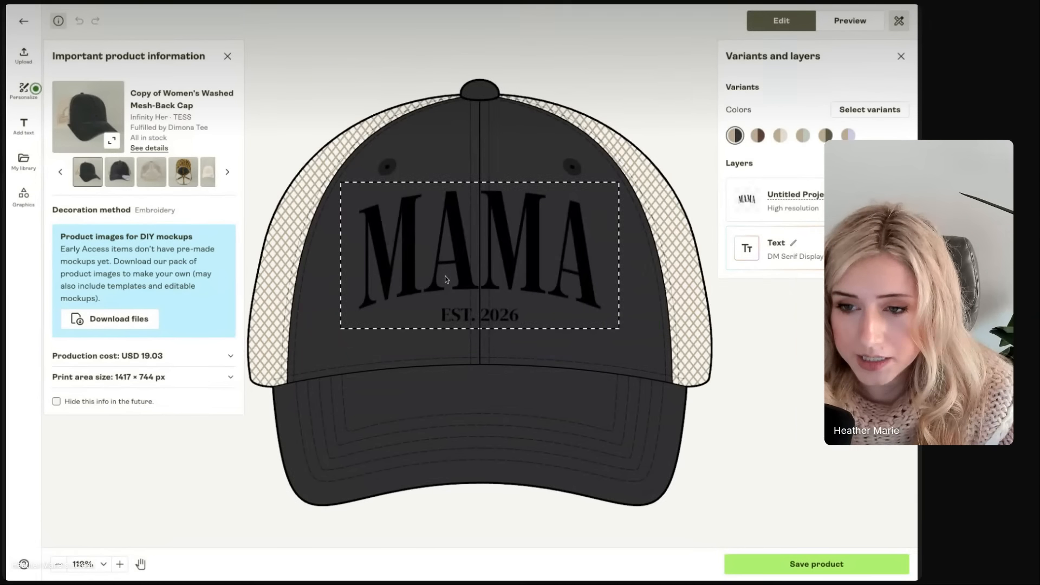
pyautogui.click(445, 279)
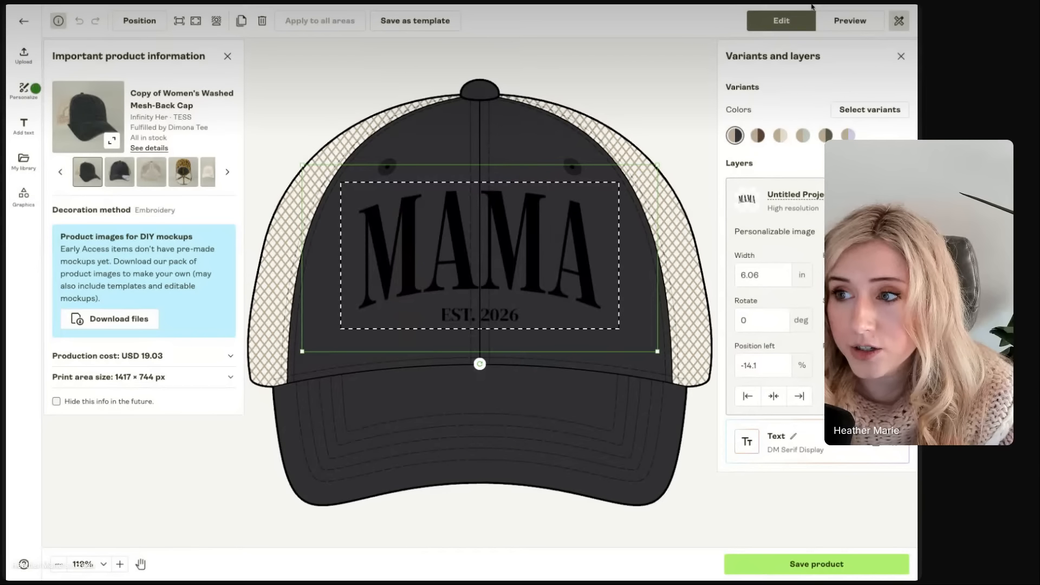
pyautogui.moveTo(812, 6); pyautogui.dragTo(480, 257)
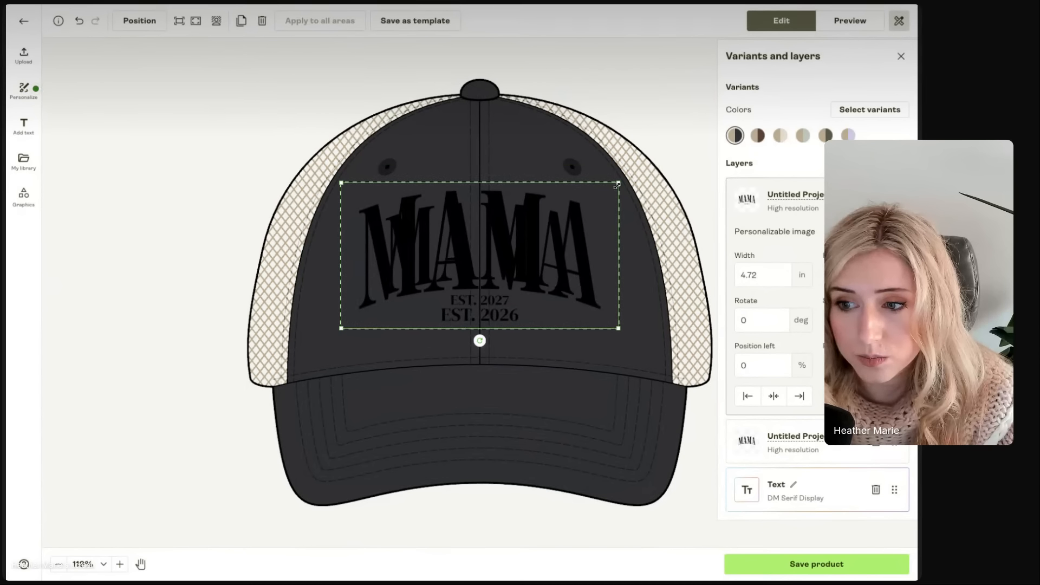
# Set the new MAMA EST. 2027 image to 6.06 in wide and align it over the old design
pyautogui.moveTo(619, 183); pyautogui.dragTo(706, 137)
pyautogui.moveTo(574, 206); pyautogui.dragTo(532, 232)
pyautogui.click(762, 276)
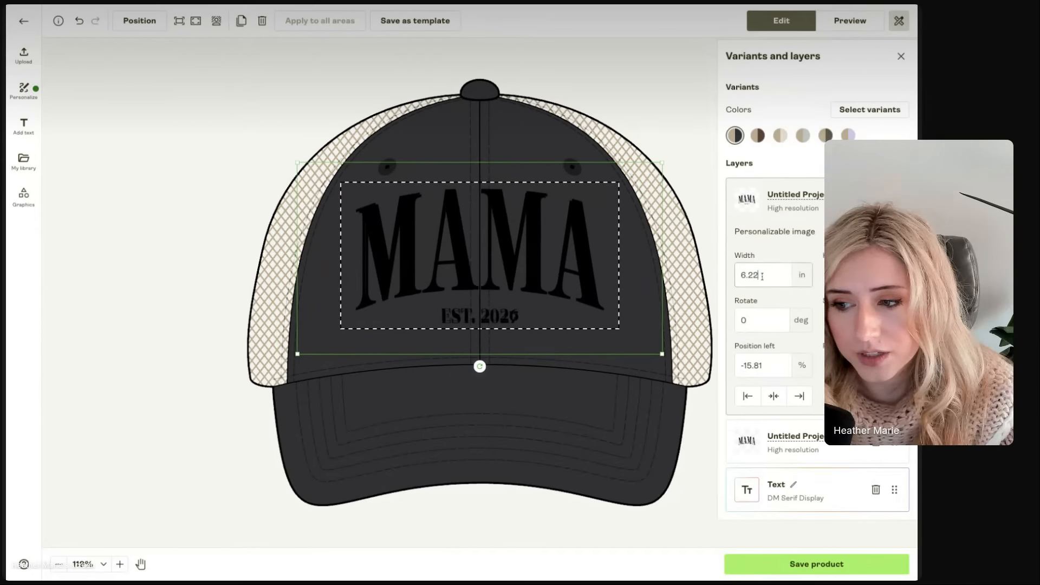
pyautogui.press('BackSpace')
pyautogui.press('BackSpace')
pyautogui.write('06')
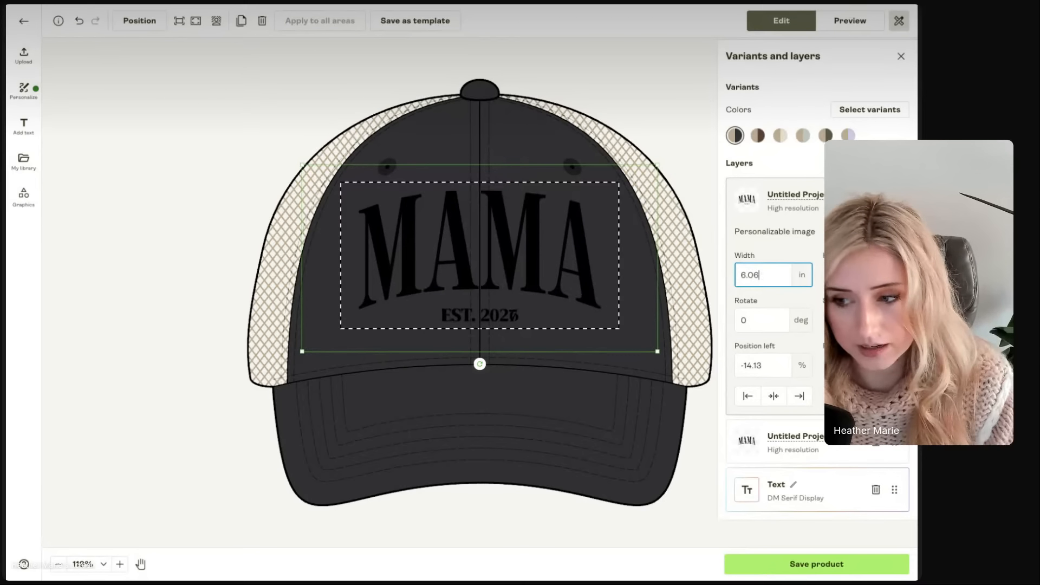
pyautogui.moveTo(530, 239); pyautogui.dragTo(532, 237)
pyautogui.click(759, 275)
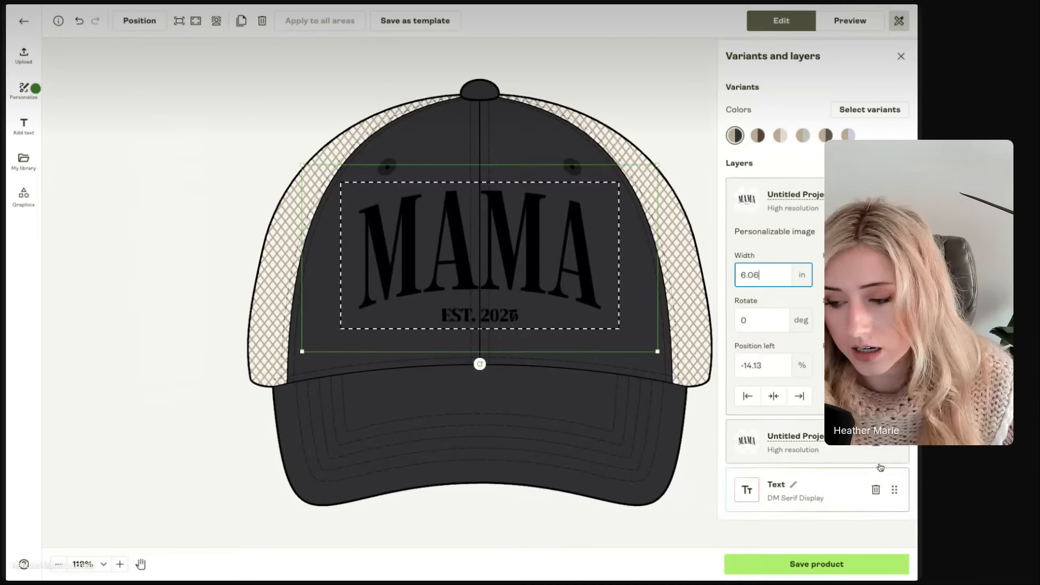
# Delete the text layer and the old MAMA EST. 2026 image layer, and save the product
pyautogui.click(878, 490)
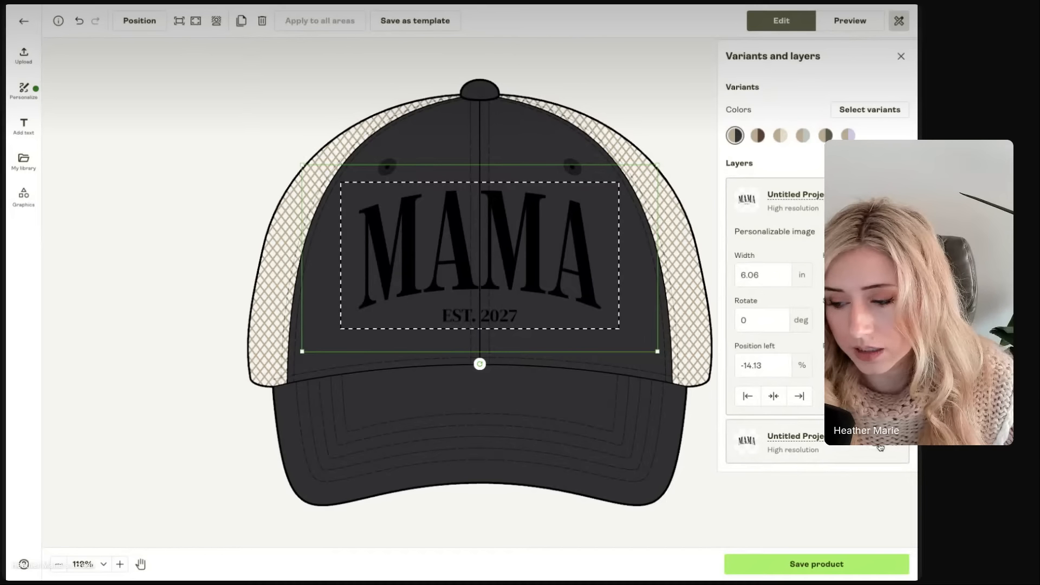
pyautogui.click(880, 447)
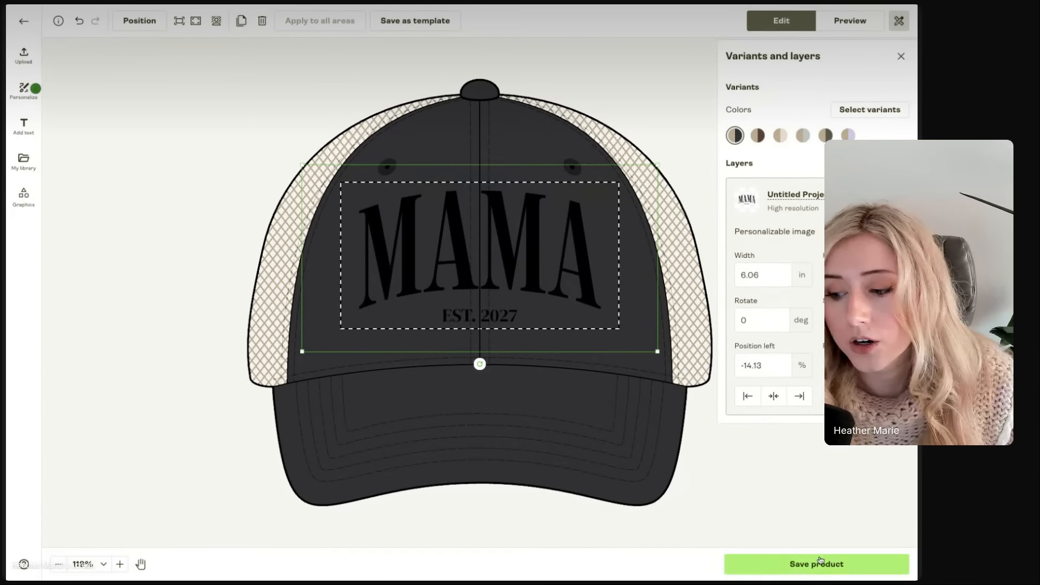
pyautogui.click(785, 564)
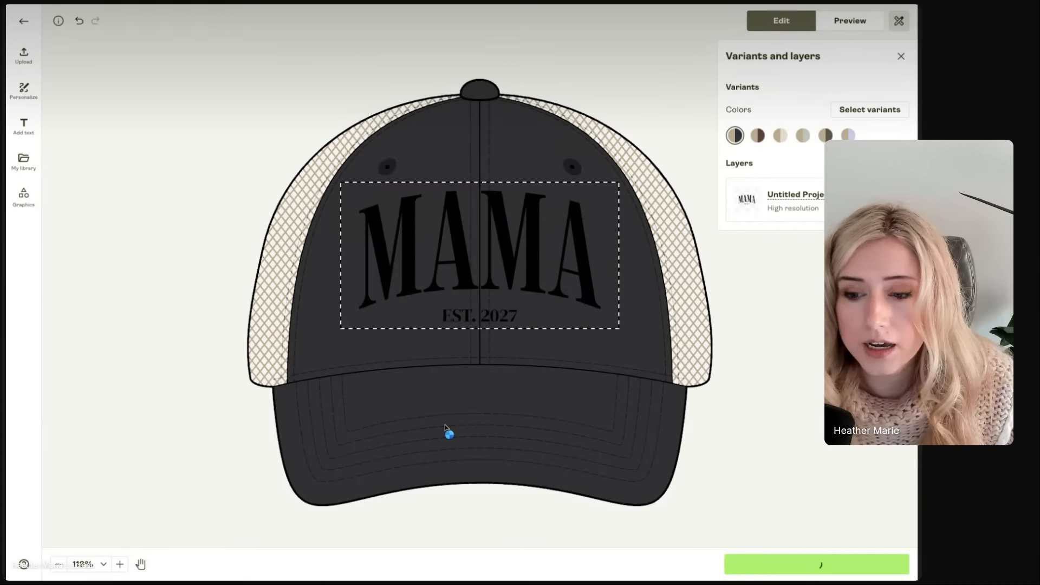
# Change the listing title to "Mama EST 2027 Women's Washed Mesh-Back Cap" and save it as a draft
pyautogui.scroll(-1, 342, 477)
pyautogui.scroll(-3, 342, 479)
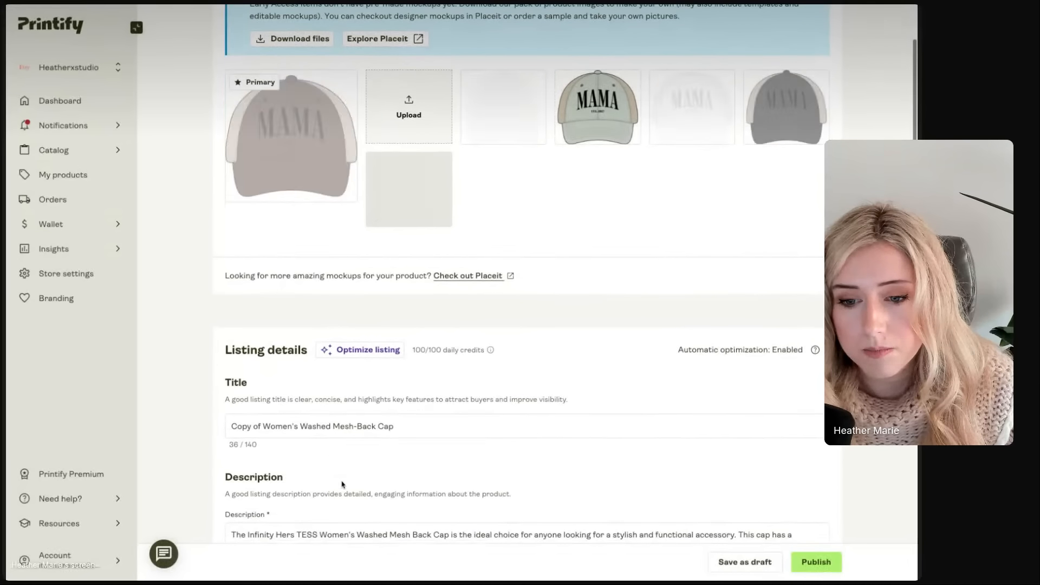
pyautogui.moveTo(263, 427); pyautogui.dragTo(179, 420)
pyautogui.write('Mama ES')
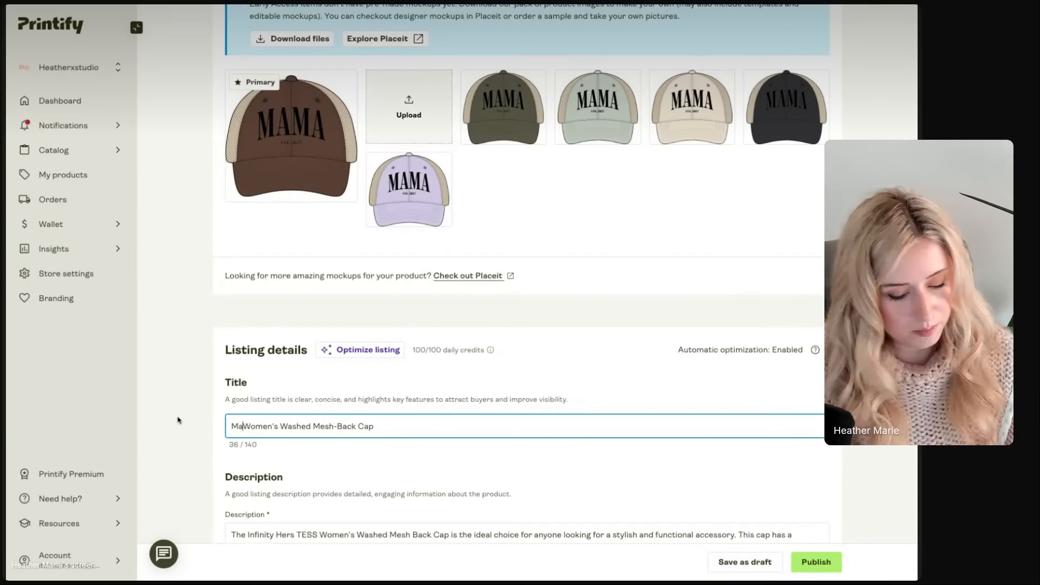
pyautogui.write('T 2027')
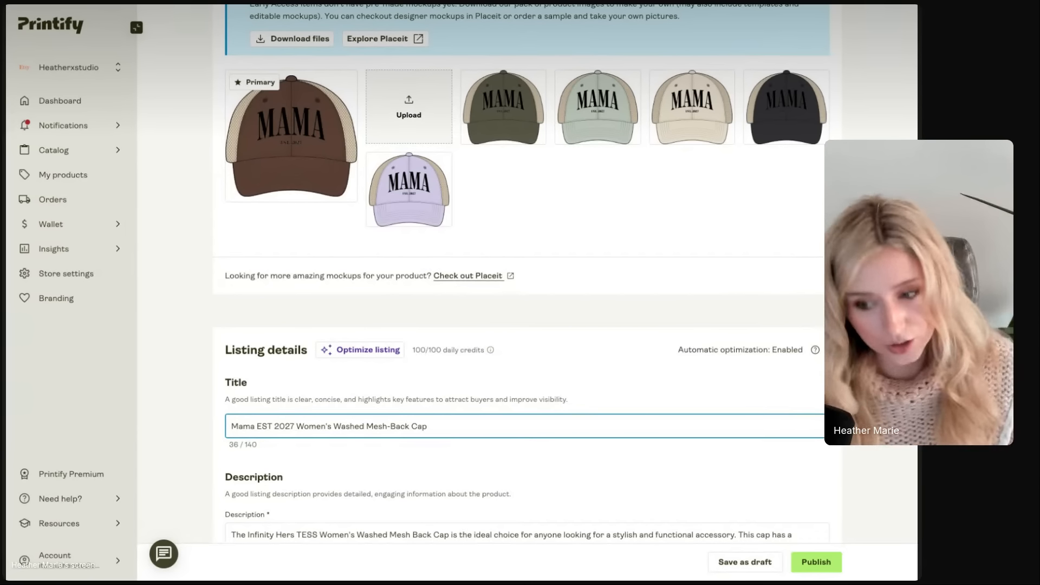
pyautogui.click(745, 563)
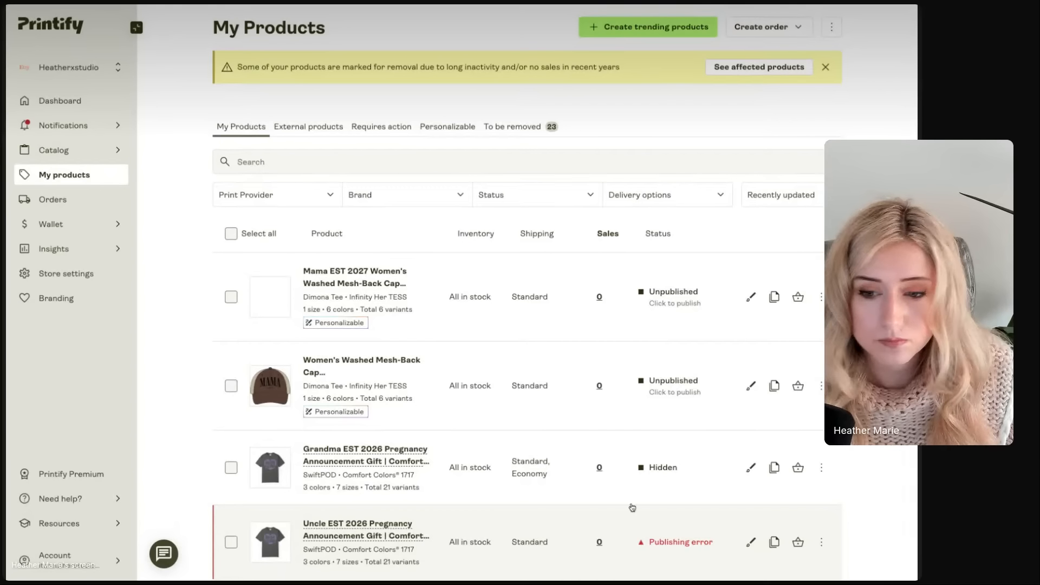
pyautogui.click(231, 297)
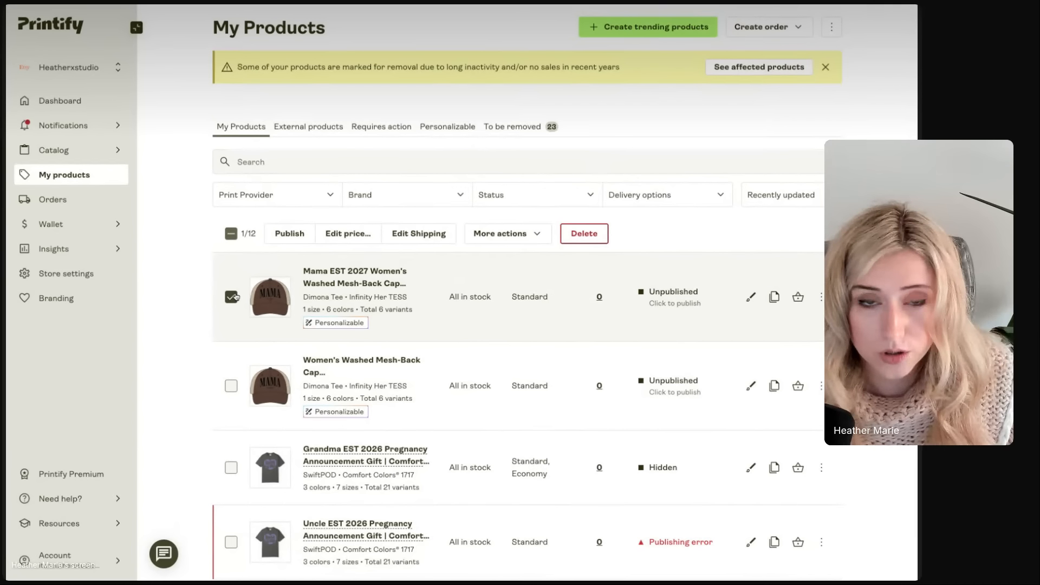
pyautogui.click(231, 297)
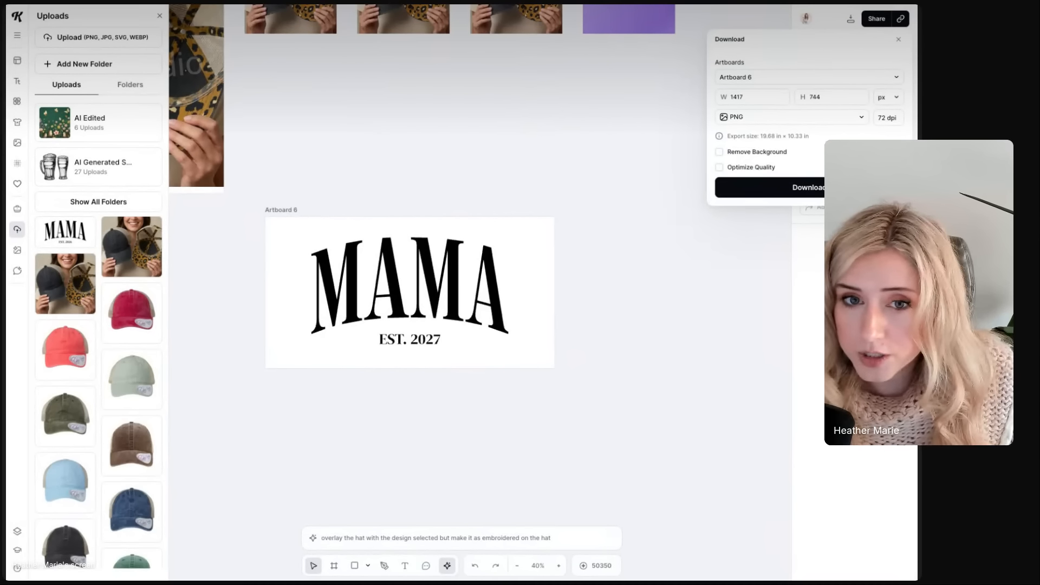
# Switch back to Kittl and examine the embroidery on the generated hat mockups up close
pyautogui.click(266, 164)
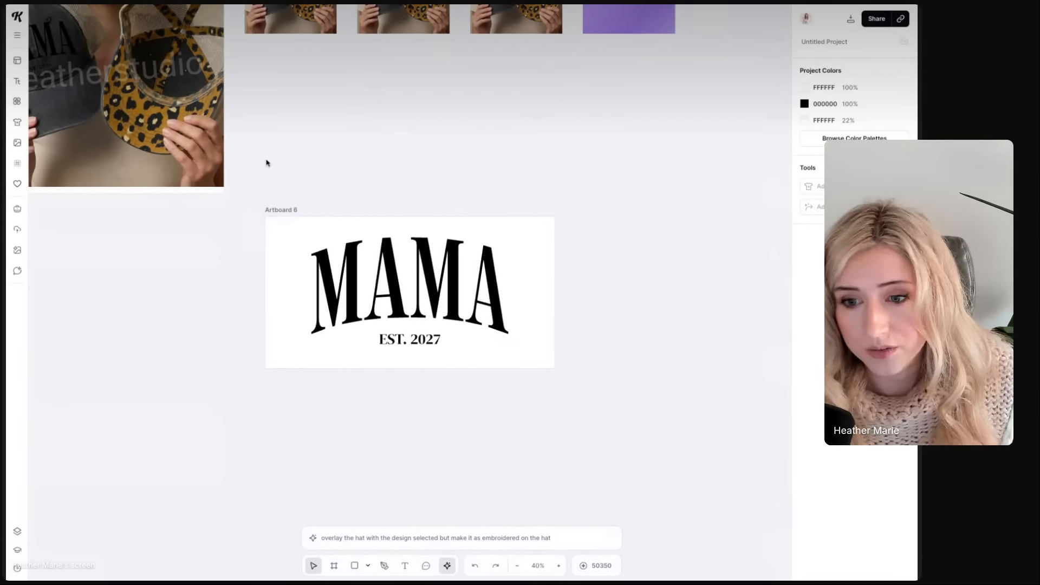
pyautogui.scroll(3, 266, 163)
pyautogui.scroll(4, 266, 163)
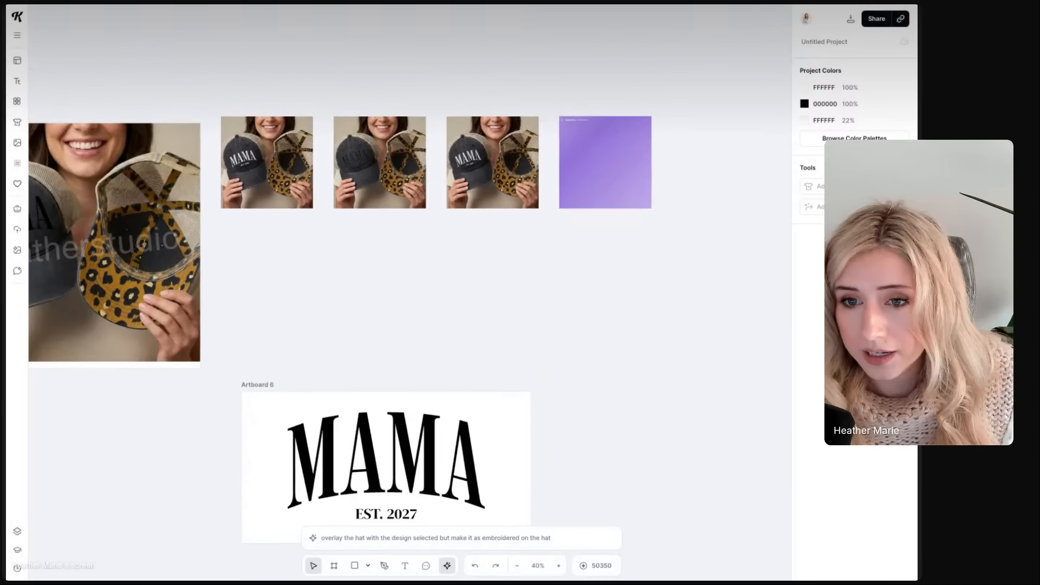
pyautogui.scroll(5, 359, 187)
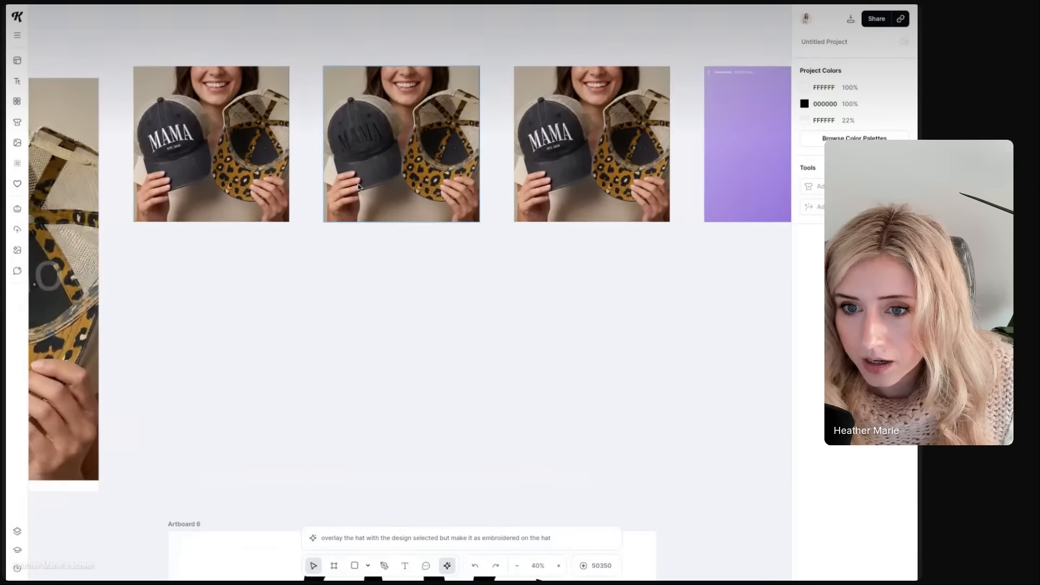
pyautogui.scroll(3, 359, 187)
pyautogui.hscroll(-4, 359, 187)
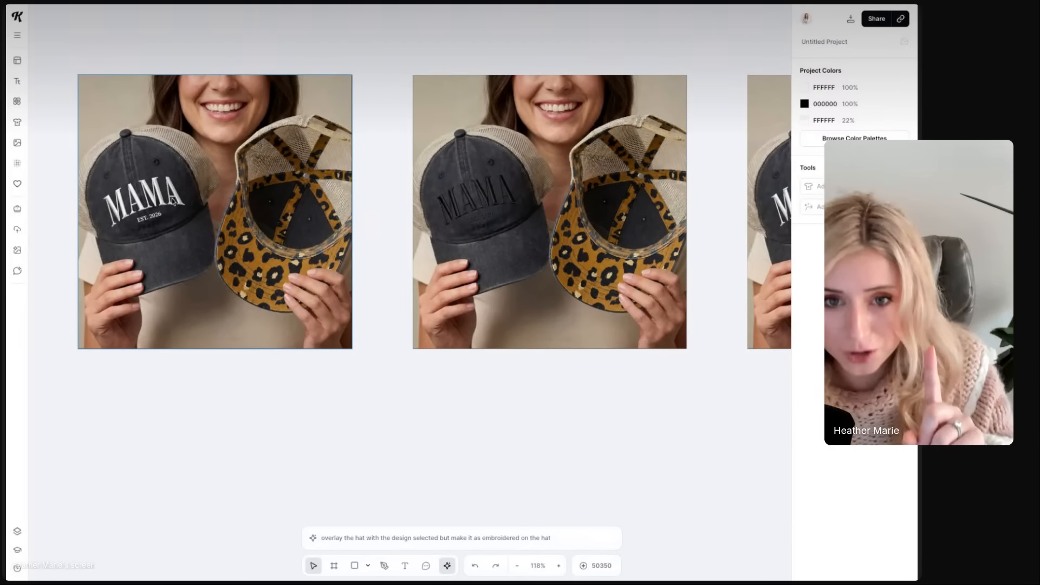
pyautogui.click(150, 195)
pyautogui.scroll(3, 149, 194)
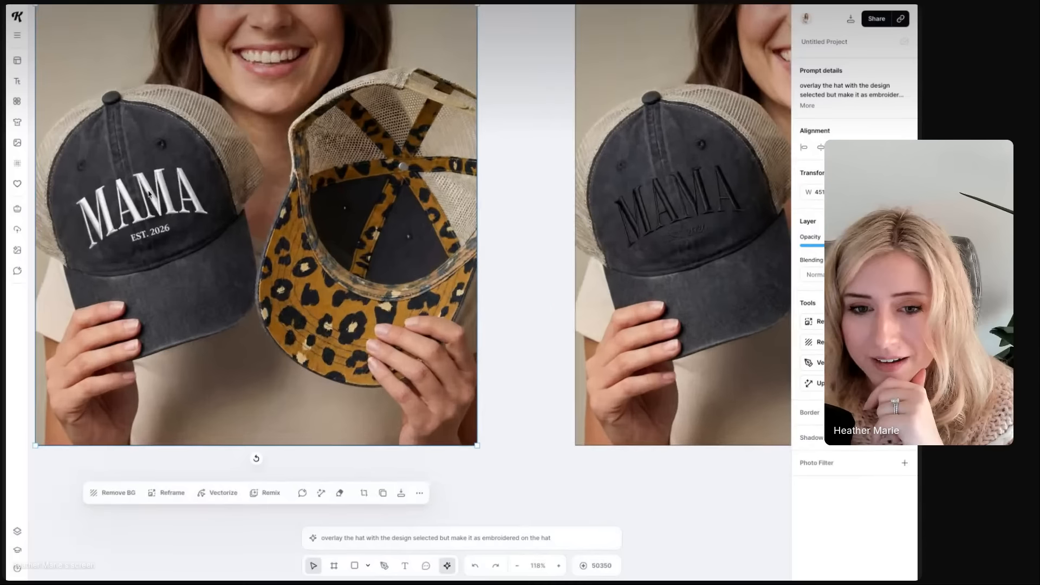
pyautogui.scroll(5, 150, 194)
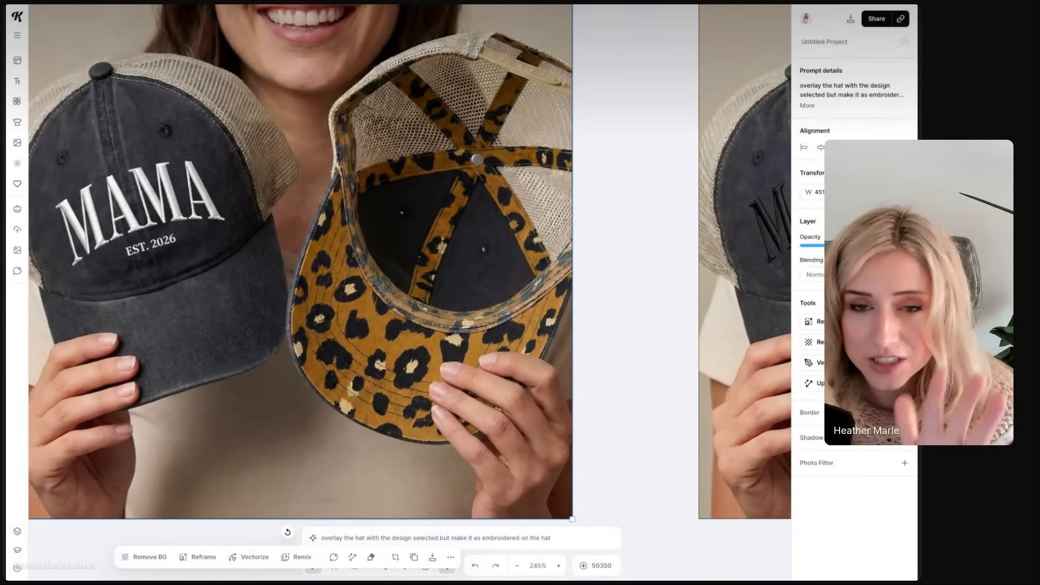
# Examine the stitching of the white MAMA EST. 2026 embroidery on the selected hat mockup up close
pyautogui.hscroll(-1, 409, 293)
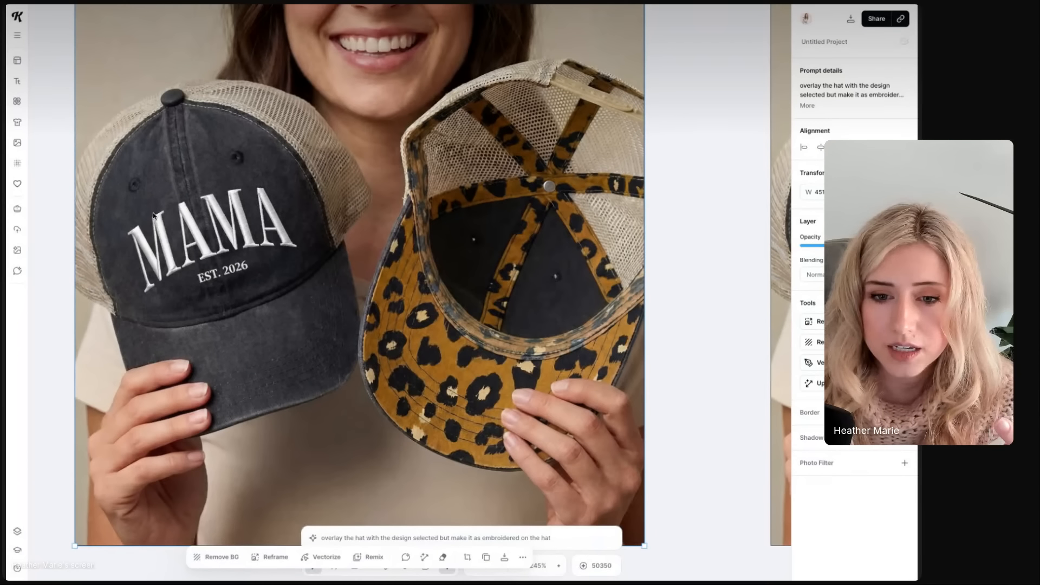
pyautogui.scroll(5, 153, 214)
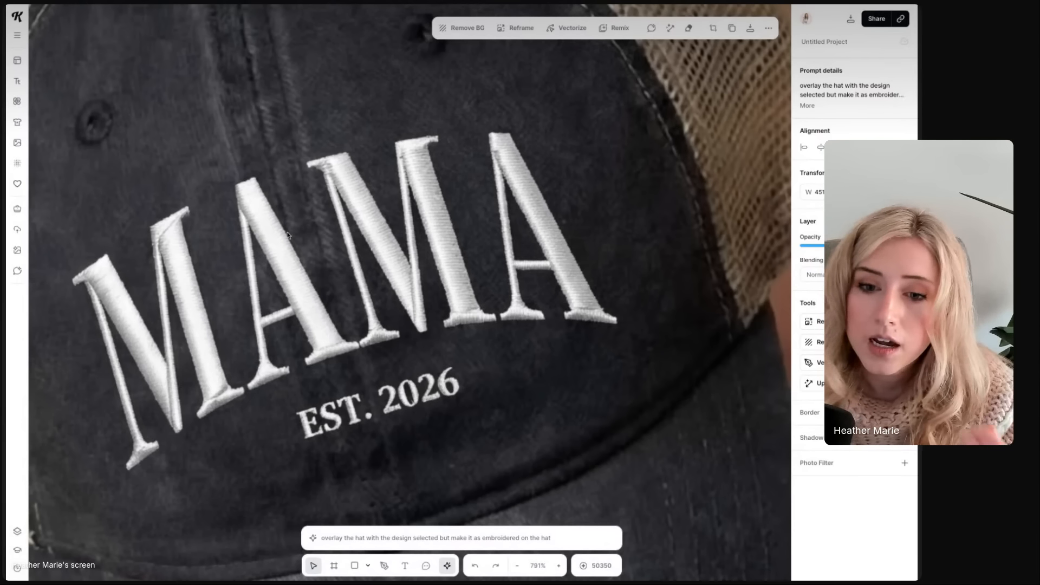
pyautogui.scroll(-10, 266, 277)
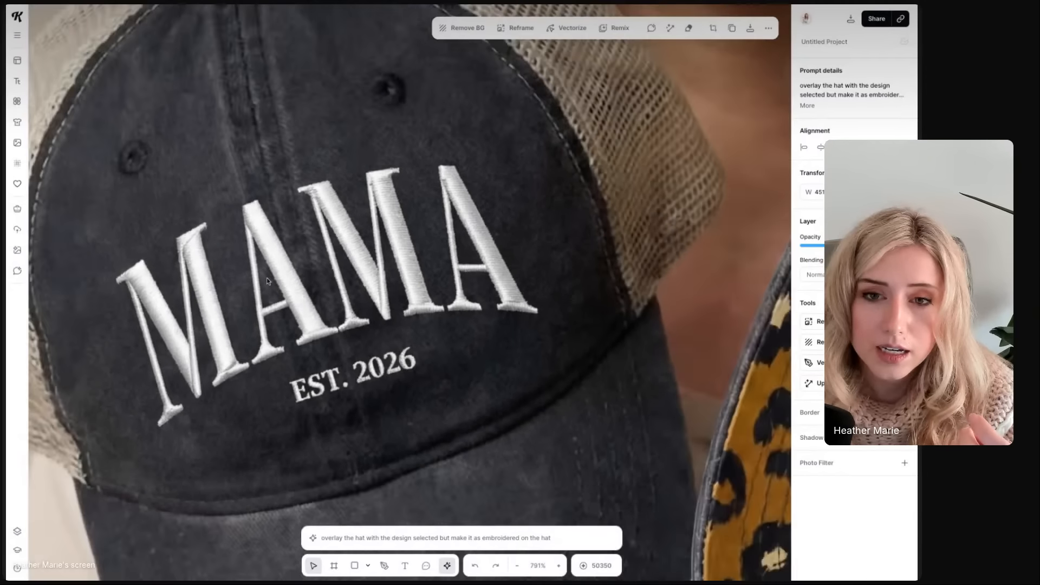
pyautogui.scroll(-5, 267, 278)
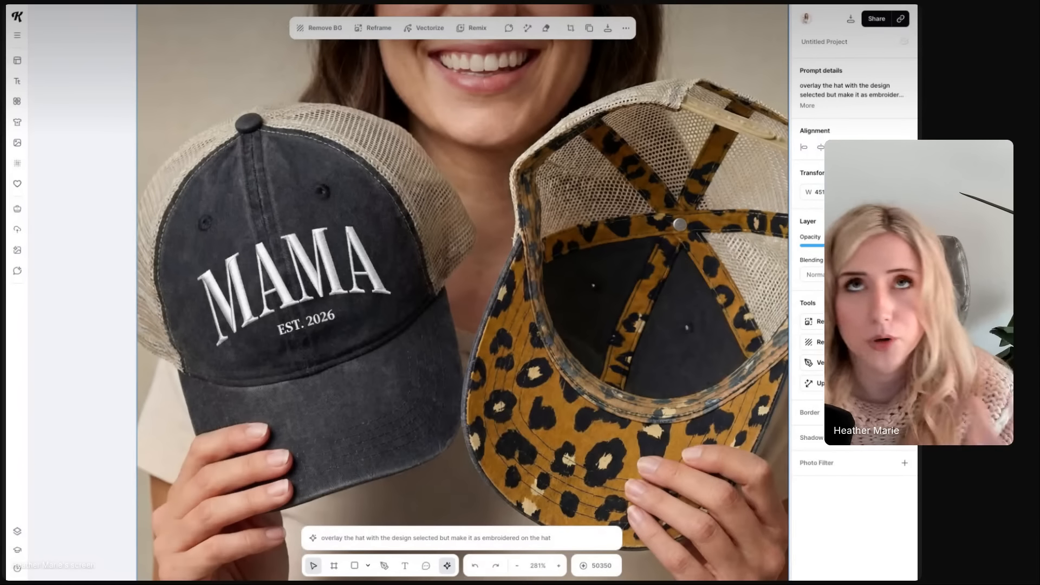
pyautogui.scroll(-3, 276, 278)
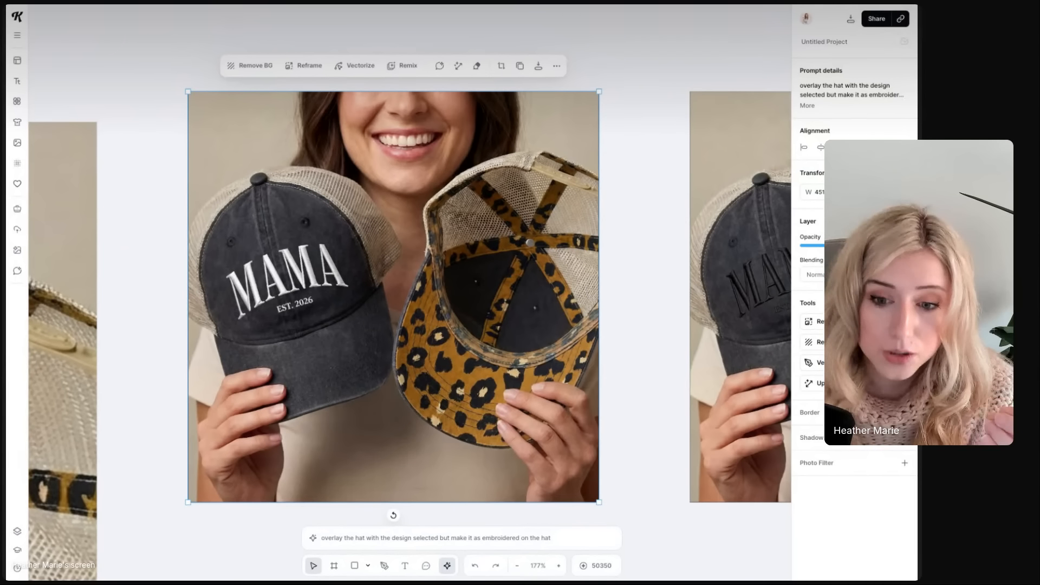
pyautogui.scroll(-1, 275, 277)
pyautogui.hscroll(2, 275, 277)
pyautogui.scroll(-1, 275, 277)
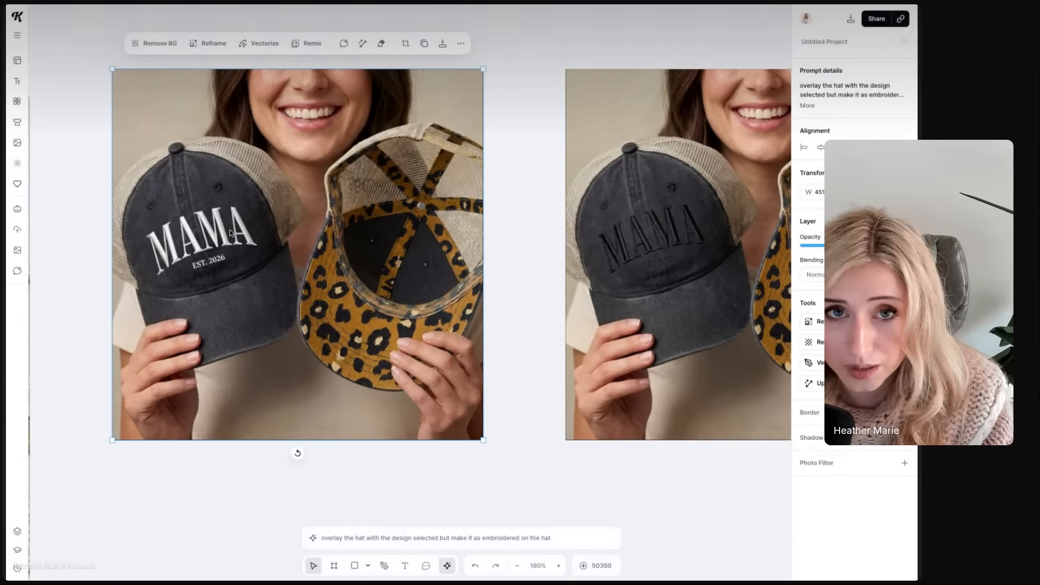
# Compare the white and black embroidered MAMA hat mockups along the row and check the remaining image generation
pyautogui.hscroll(3, 410, 303)
pyautogui.scroll(1, 410, 303)
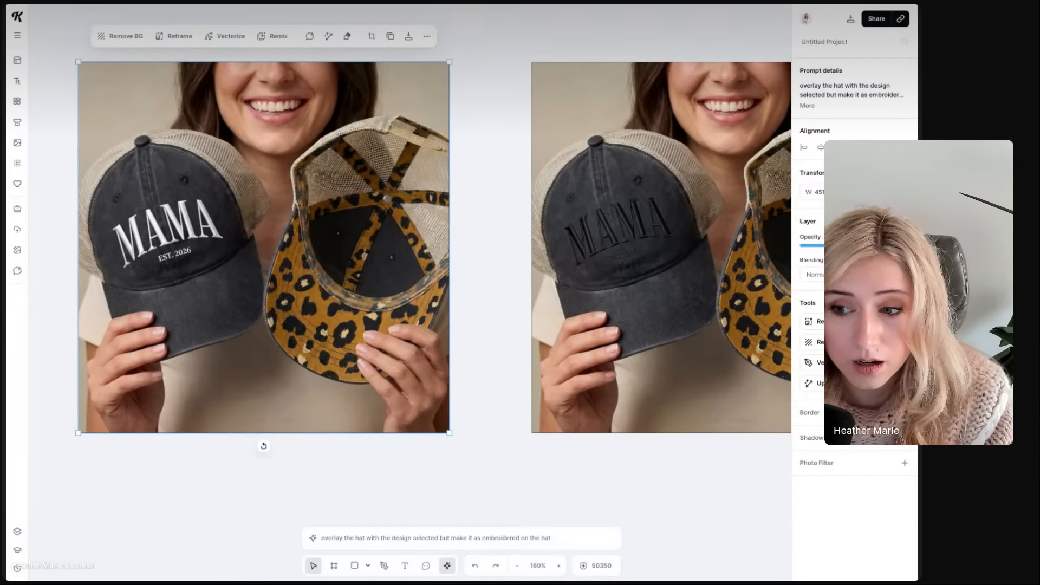
pyautogui.hscroll(-2, 209, 219)
pyautogui.scroll(-1, 209, 218)
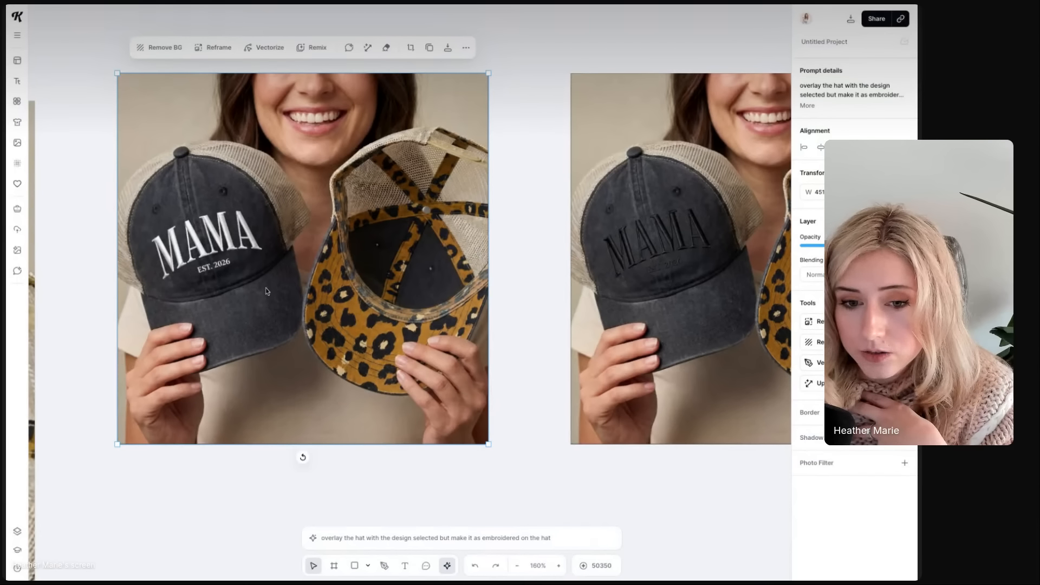
pyautogui.hscroll(-3, 201, 232)
pyautogui.scroll(-1, 201, 232)
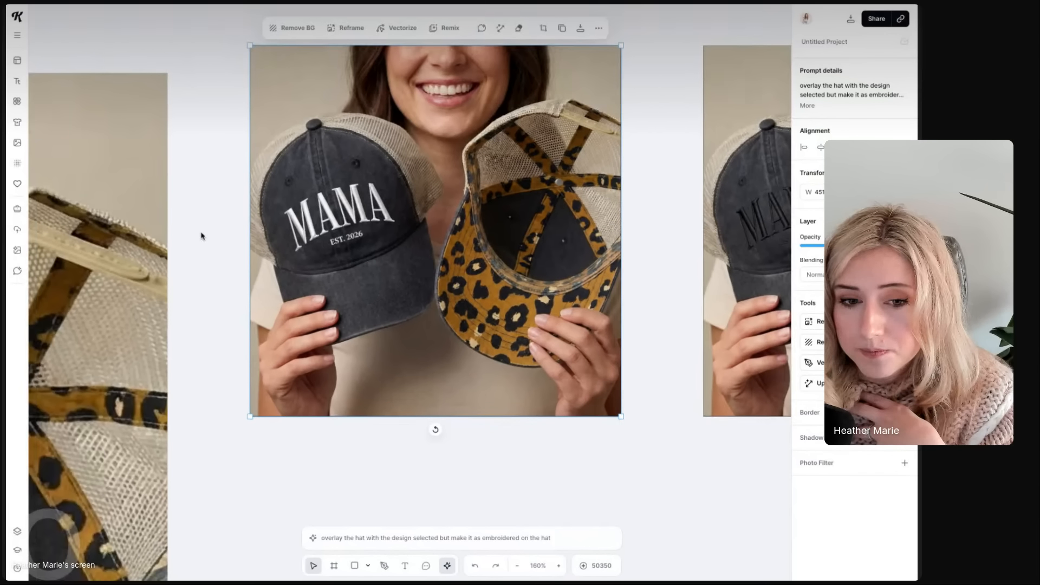
pyautogui.hscroll(-5, 202, 235)
pyautogui.hscroll(6, 252, 255)
pyautogui.scroll(1, 252, 255)
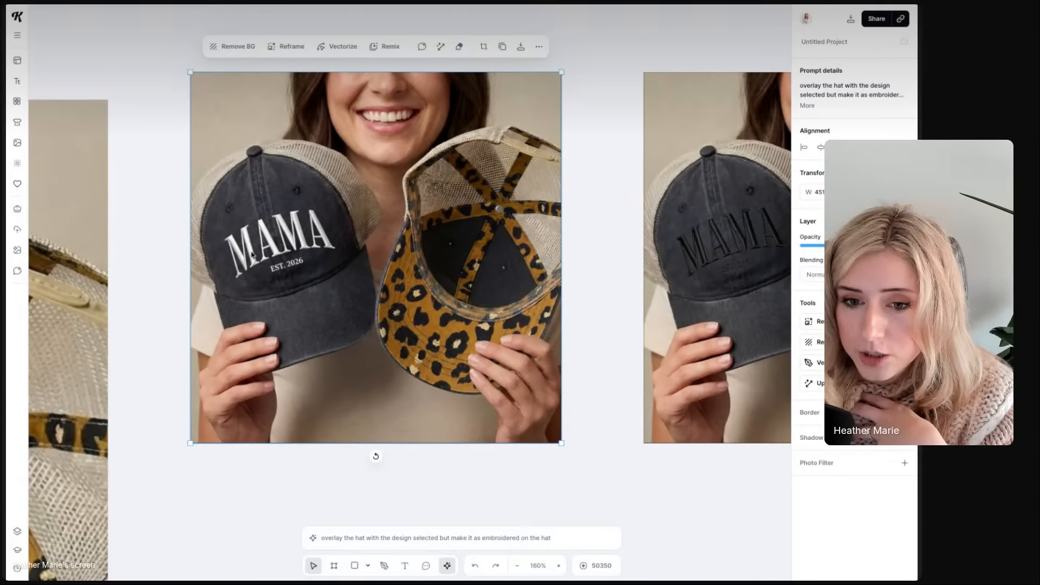
pyautogui.hscroll(5, 291, 228)
pyautogui.scroll(1, 291, 228)
pyautogui.hscroll(6, 291, 229)
pyautogui.scroll(1, 297, 242)
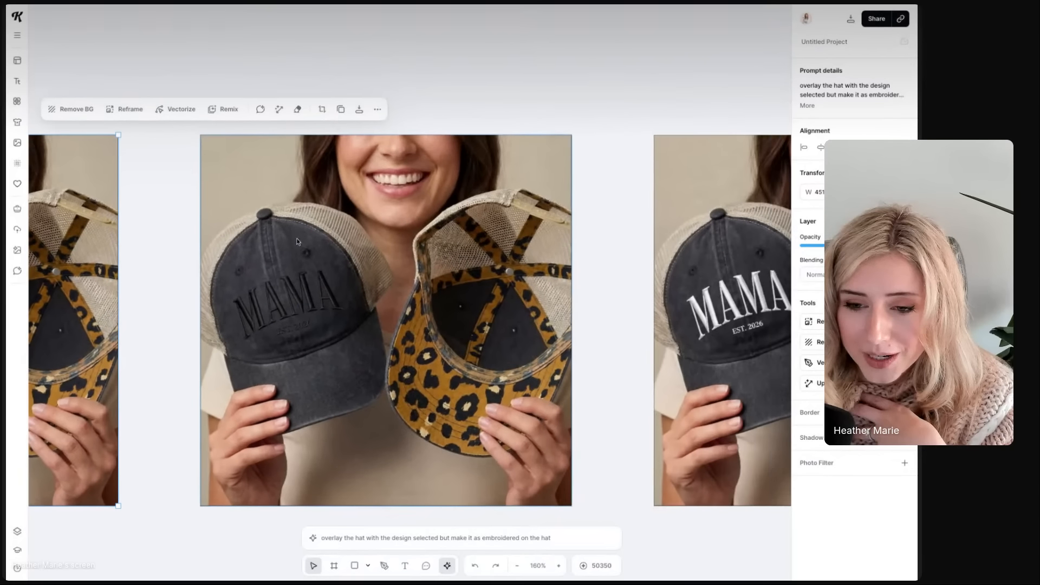
pyautogui.hscroll(13, 339, 283)
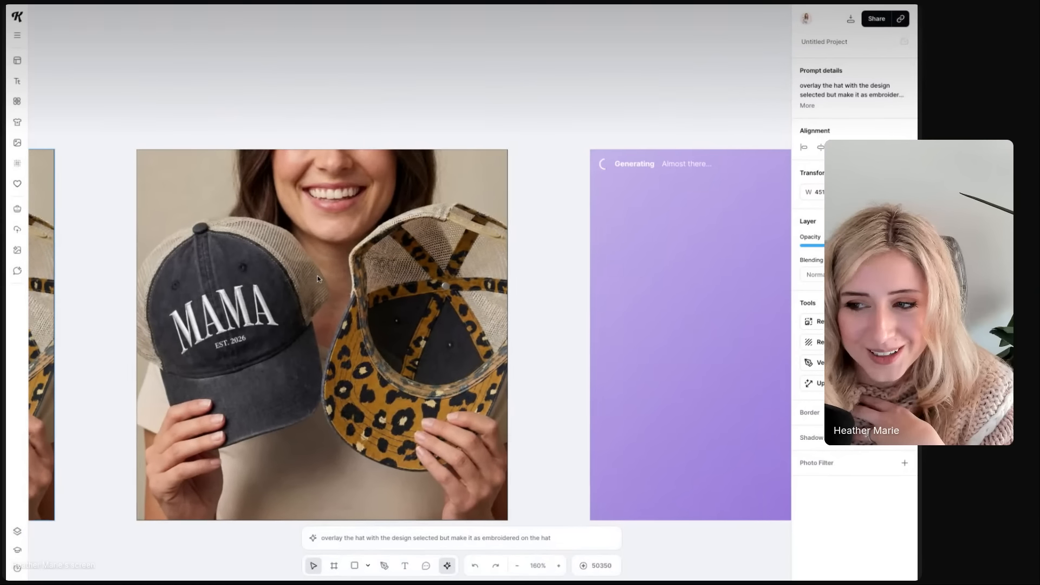
# Select the mockup with the black MAMA embroidery and export it as a JPEG
pyautogui.scroll(-2, 317, 279)
pyautogui.scroll(-2, 318, 279)
pyautogui.hscroll(-5, 318, 279)
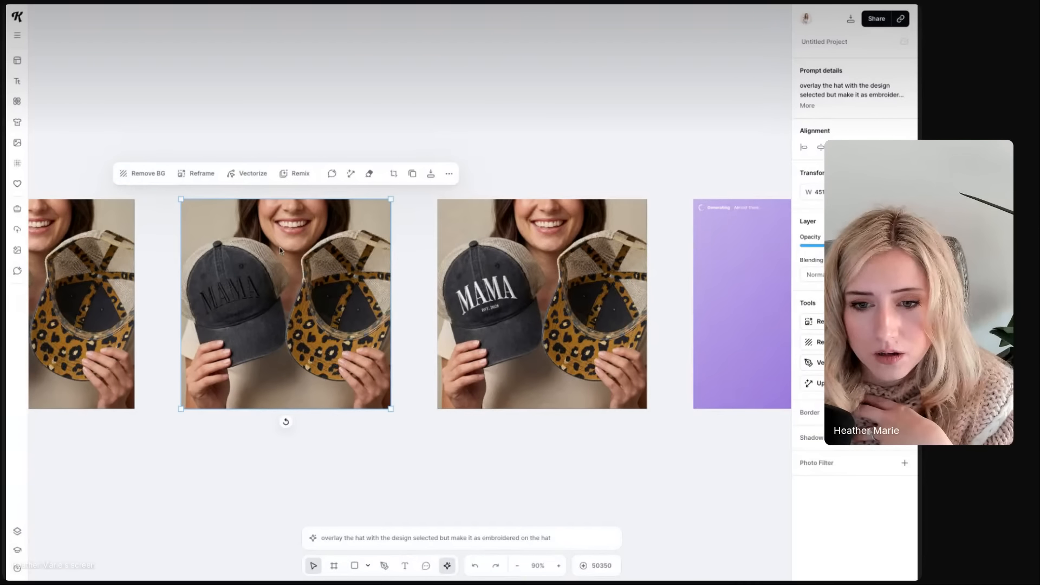
pyautogui.hscroll(-3, 279, 247)
pyautogui.scroll(-2, 280, 247)
pyautogui.scroll(1, 280, 247)
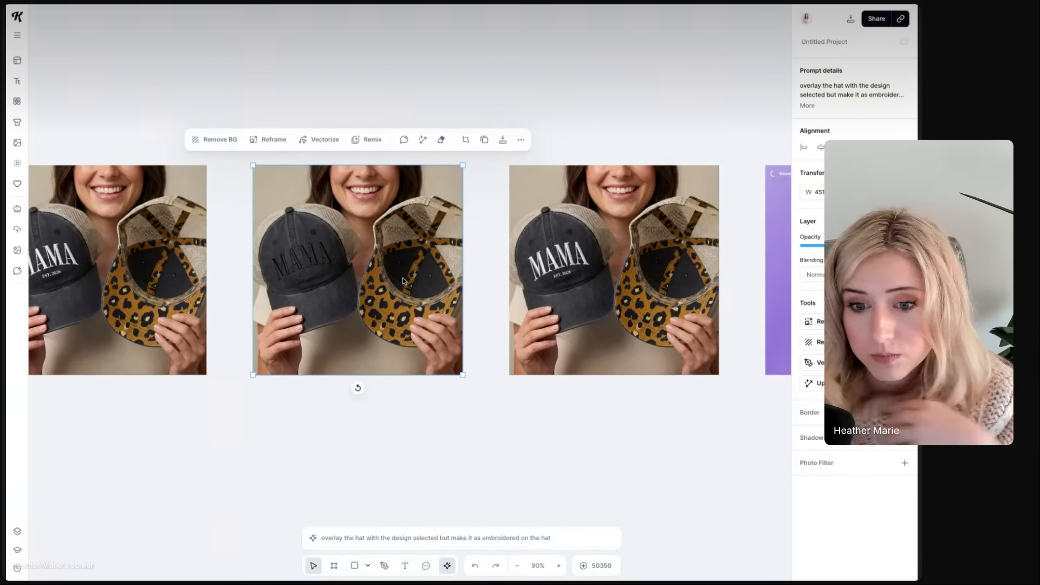
pyautogui.scroll(5, 310, 267)
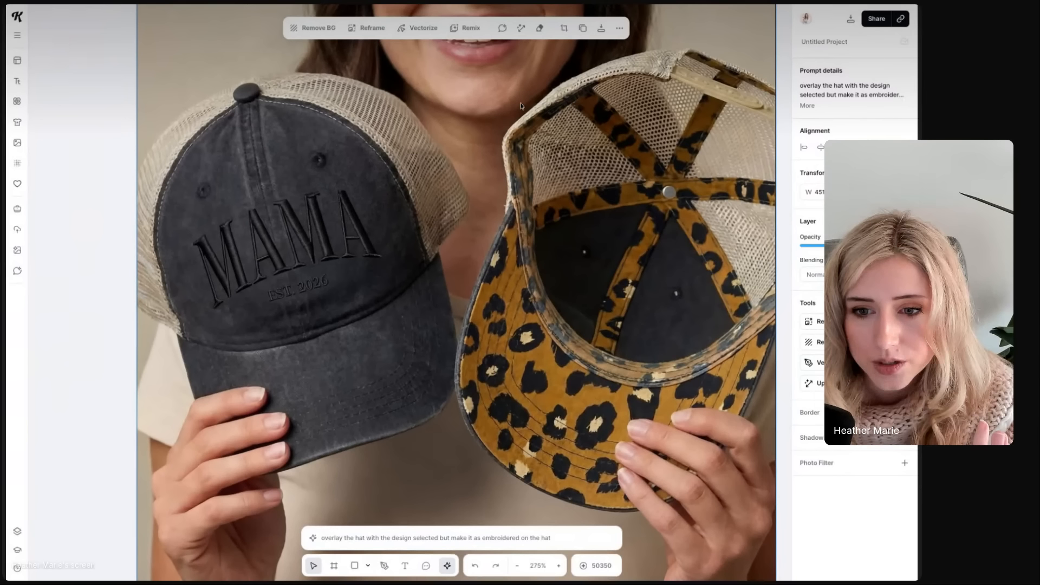
pyautogui.click(619, 30)
pyautogui.click(620, 39)
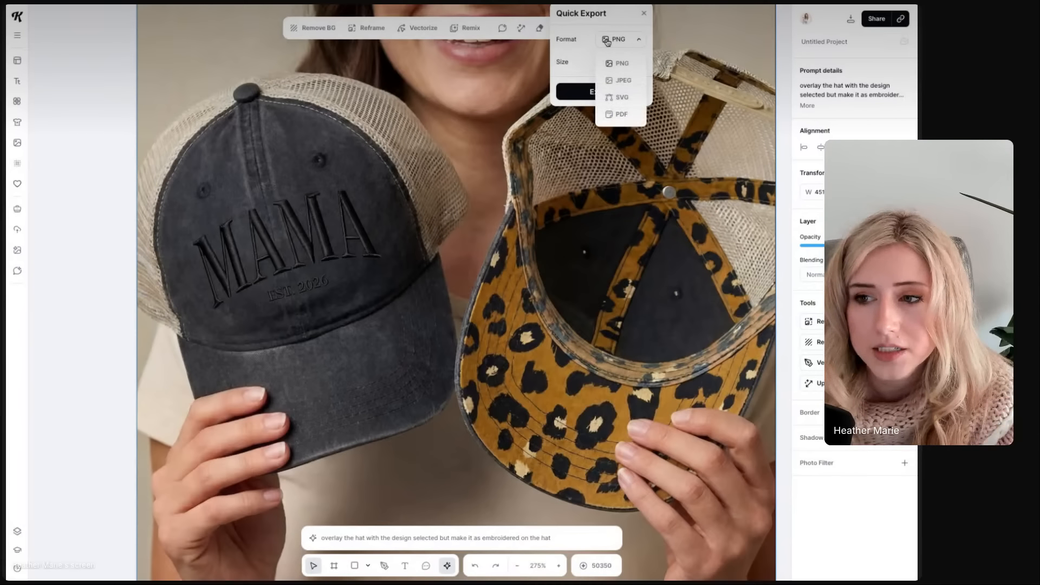
pyautogui.click(626, 80)
pyautogui.click(607, 92)
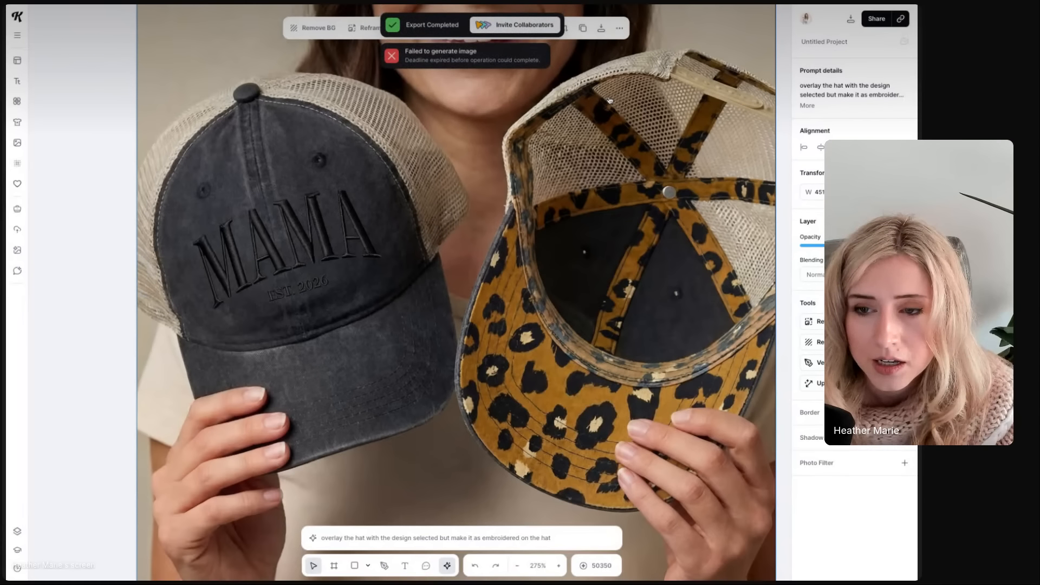
# Start an AI remix of the black-embroidered hat mockup and open the list of generation models
pyautogui.scroll(-7, 606, 96)
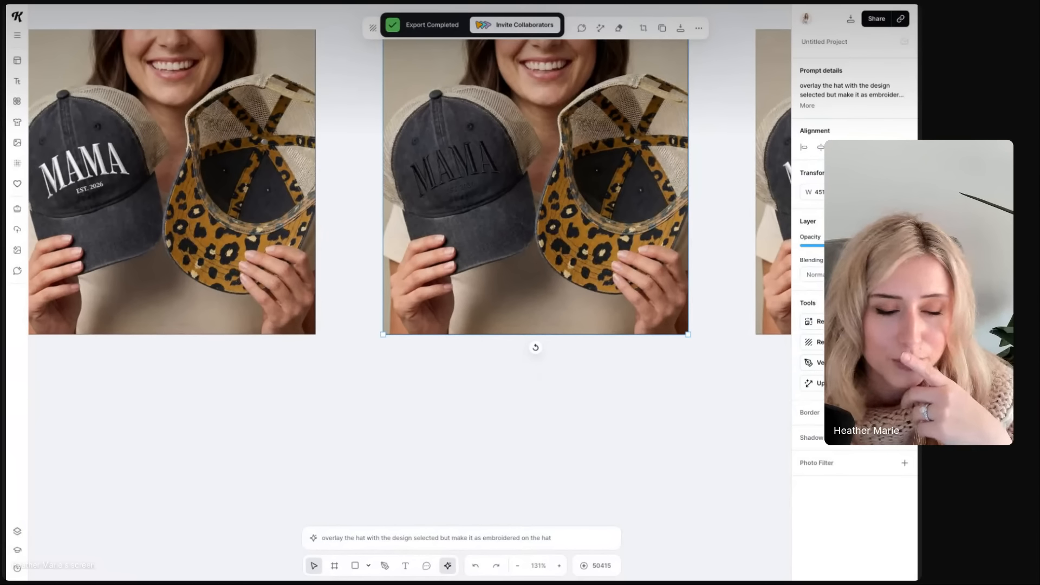
pyautogui.scroll(5, 497, 223)
pyautogui.hscroll(5, 498, 223)
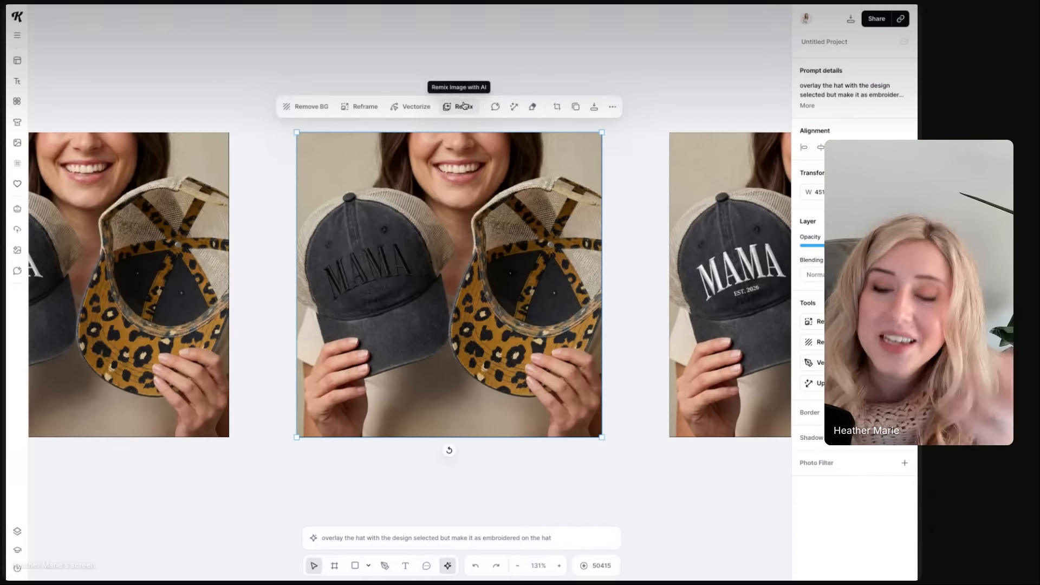
pyautogui.click(460, 107)
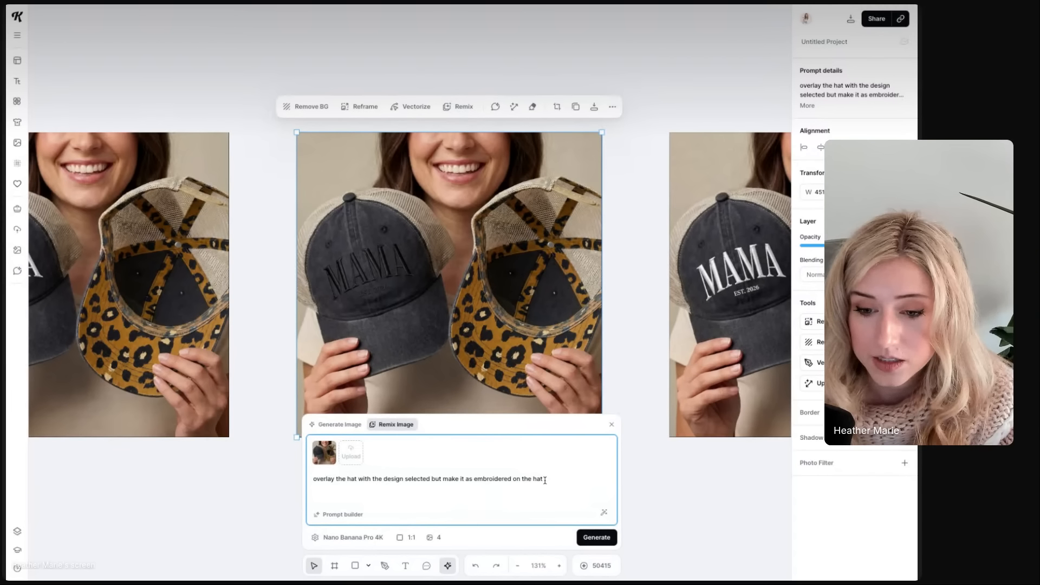
pyautogui.moveTo(543, 479); pyautogui.dragTo(277, 476)
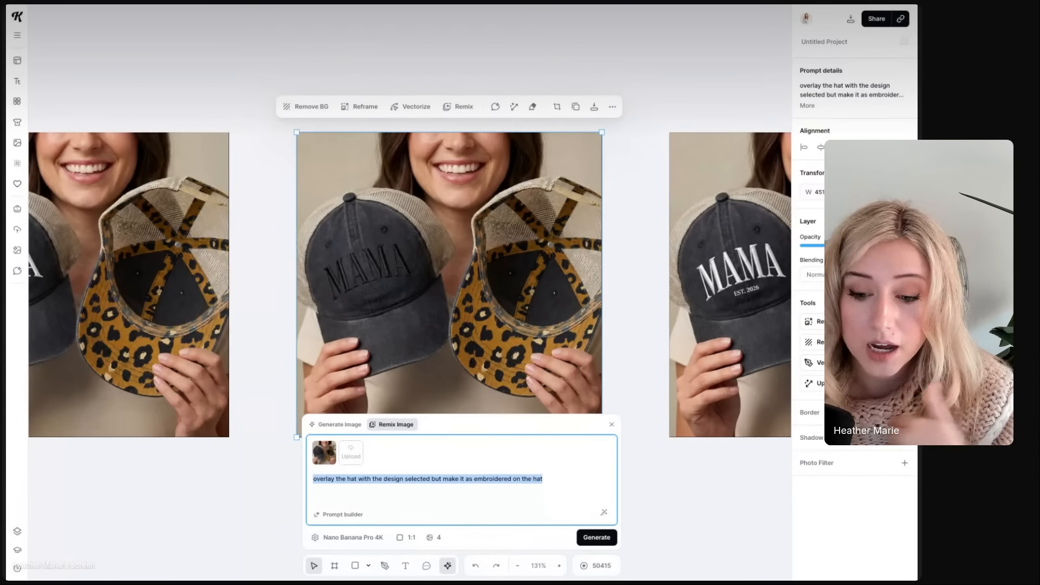
pyautogui.click(341, 541)
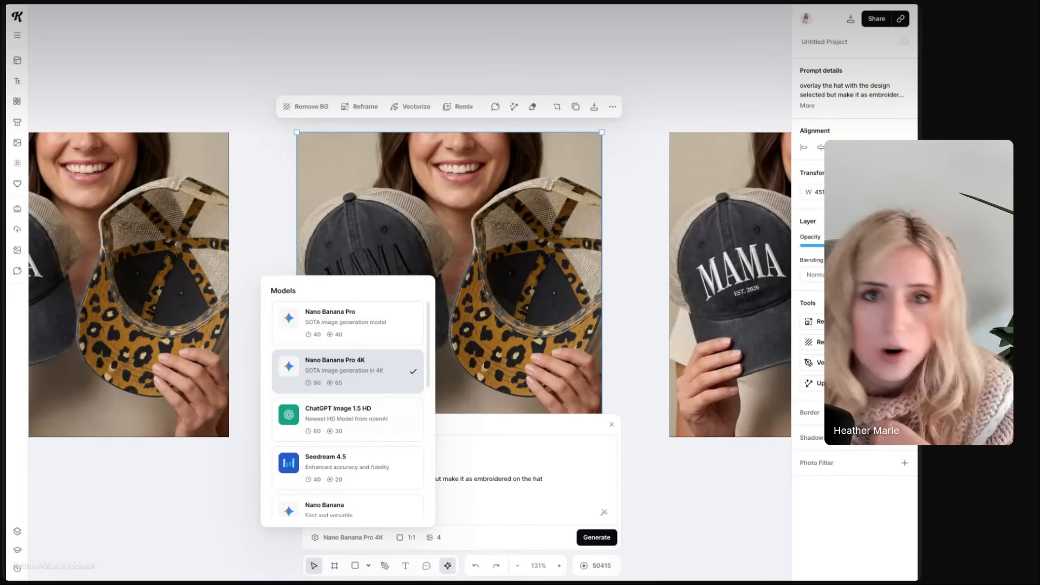
# Replace the remix prompt with "make a flat lay image of the hat on a desk with bright lighting and bohemian accents"
pyautogui.tripleClick(559, 489)
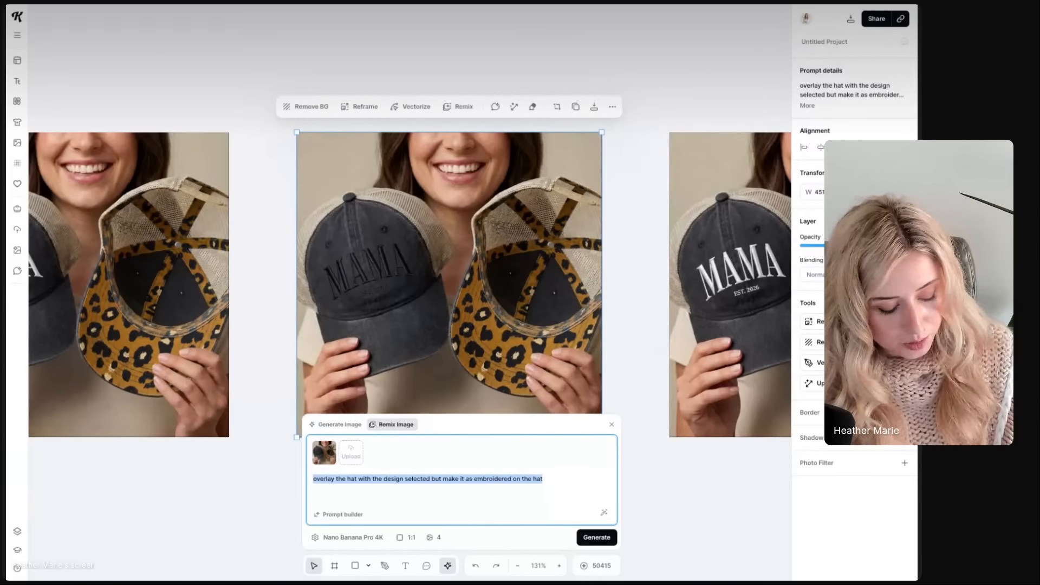
pyautogui.write('make a flat')
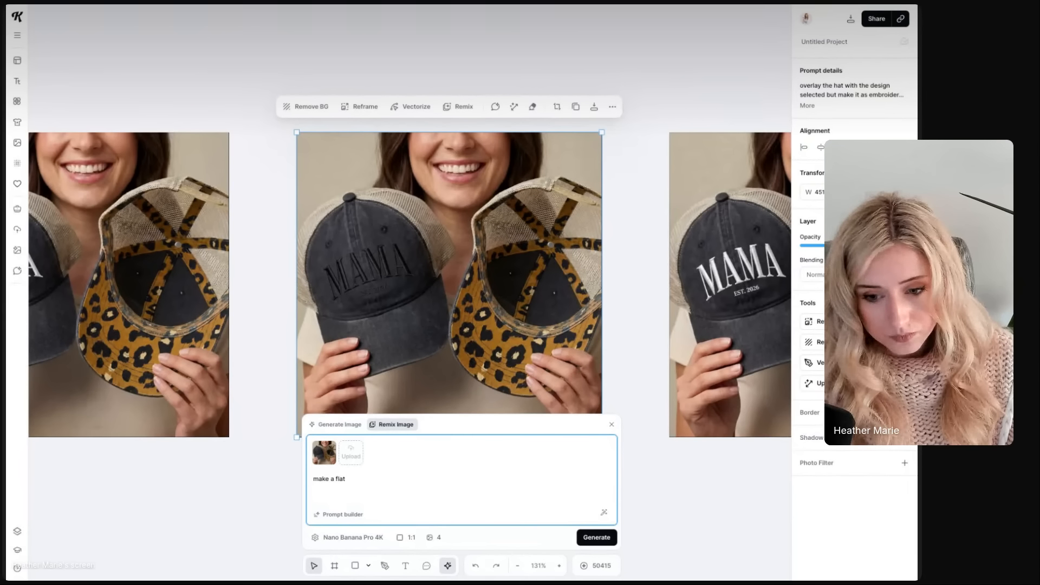
pyautogui.write(' lay image')
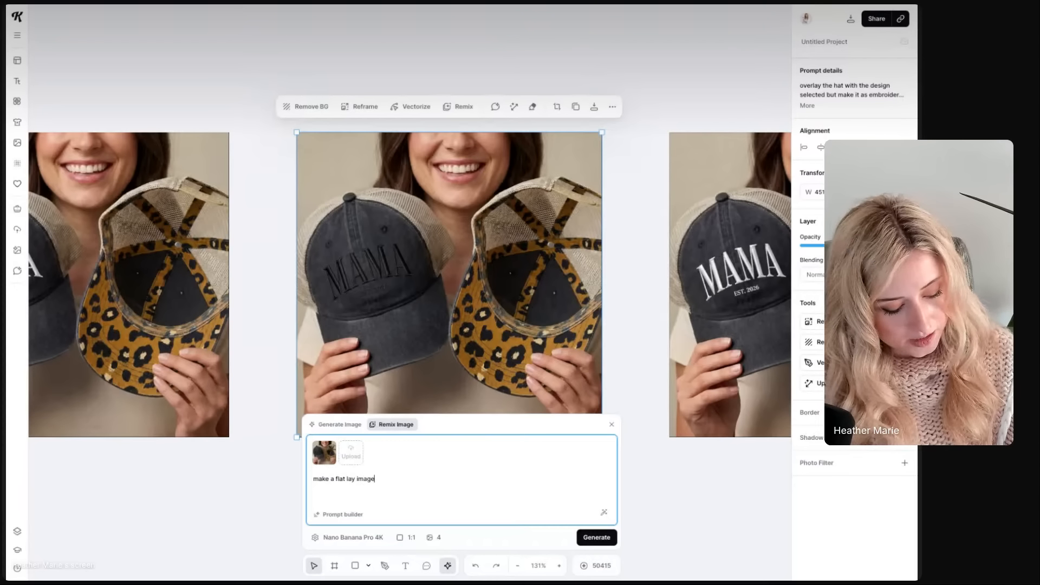
pyautogui.write(' of the hat')
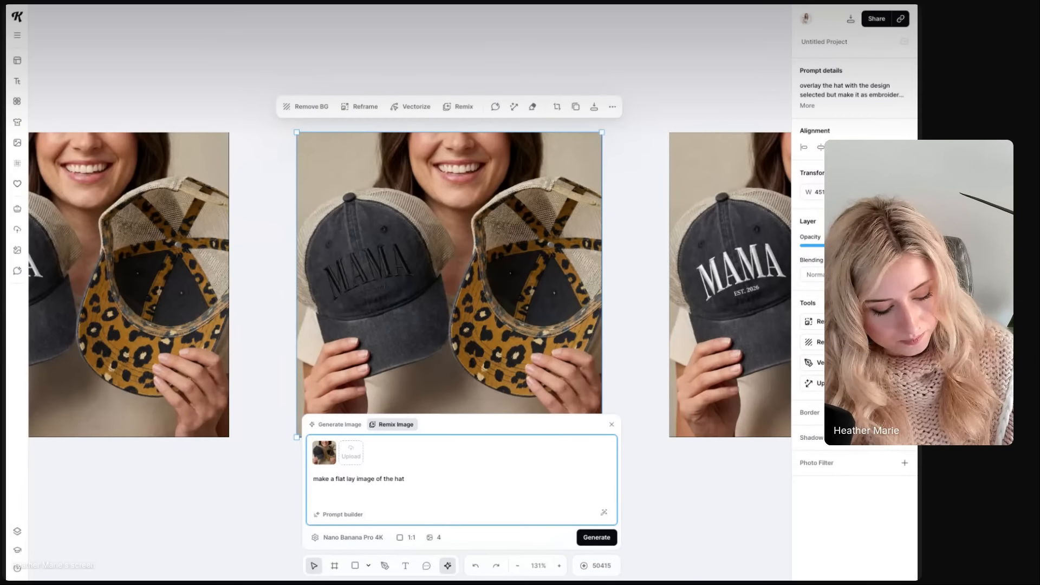
pyautogui.write('eon a d')
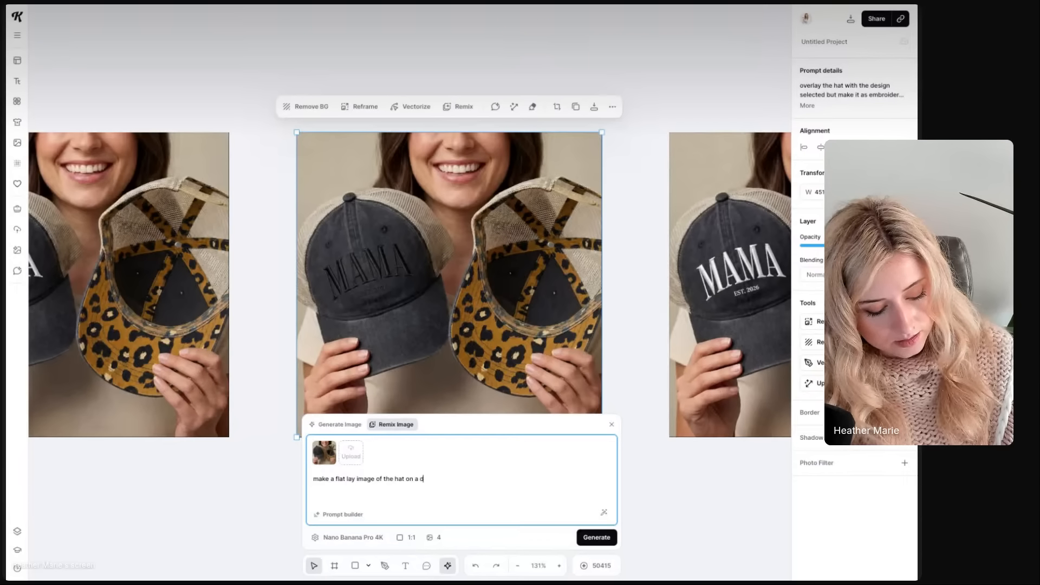
pyautogui.write('esk ')
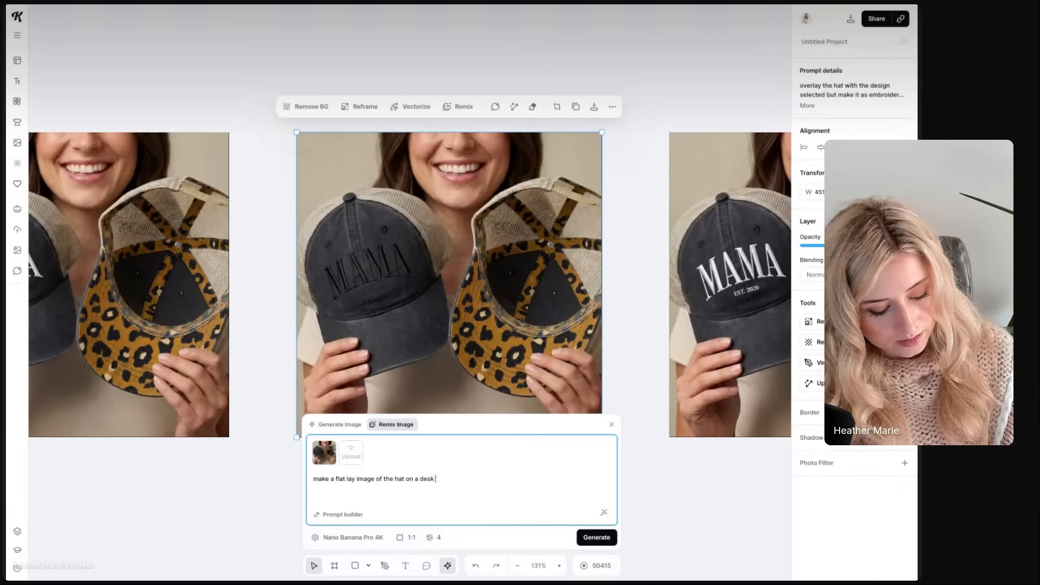
pyautogui.write('with bright ')
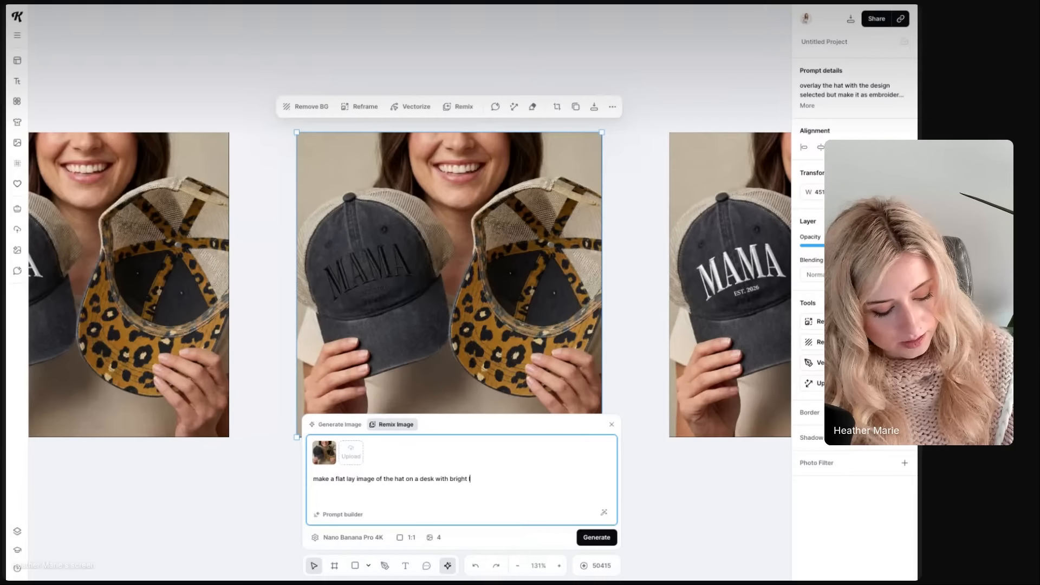
pyautogui.write('lighting and ')
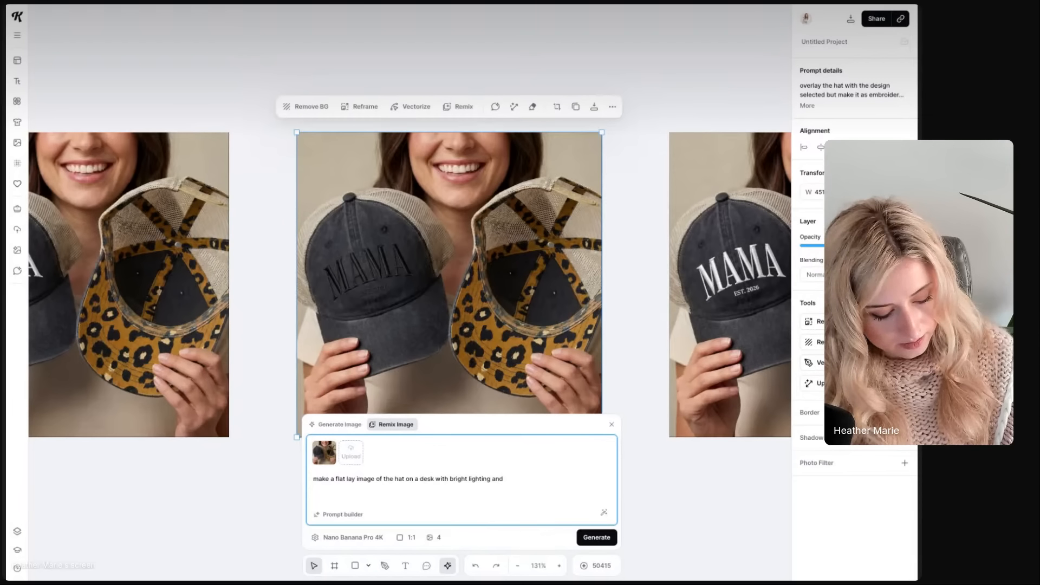
pyautogui.write('bohemian')
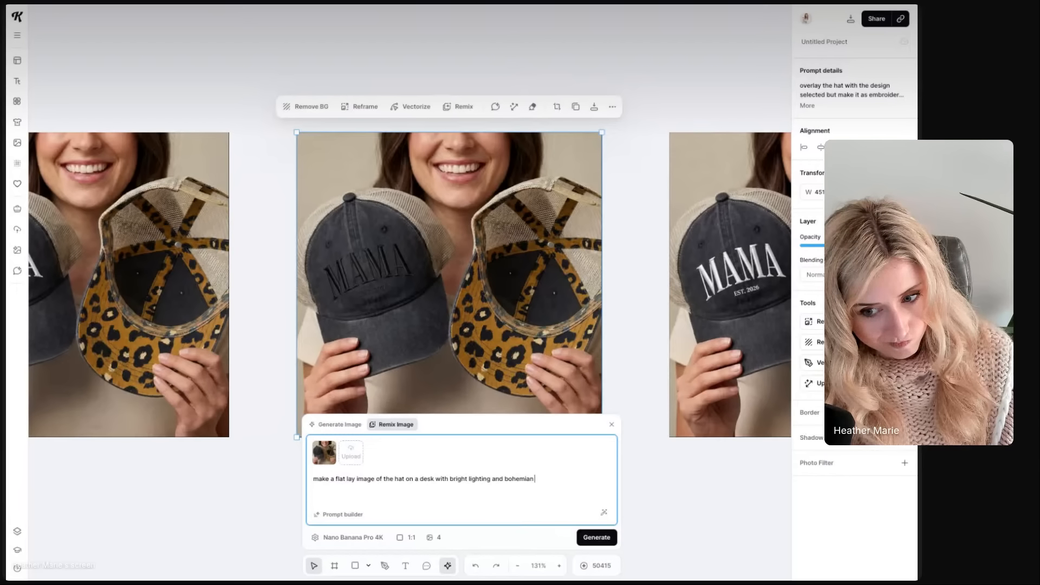
pyautogui.press('BackSpace')
pyautogui.press('BackSpace')
pyautogui.press('BackSpace')
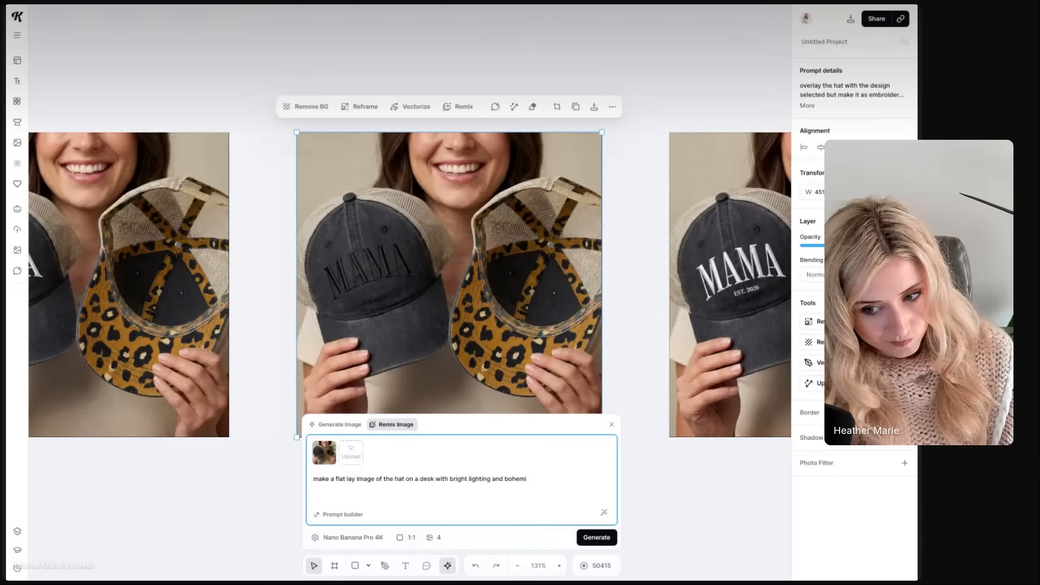
pyautogui.write('an ')
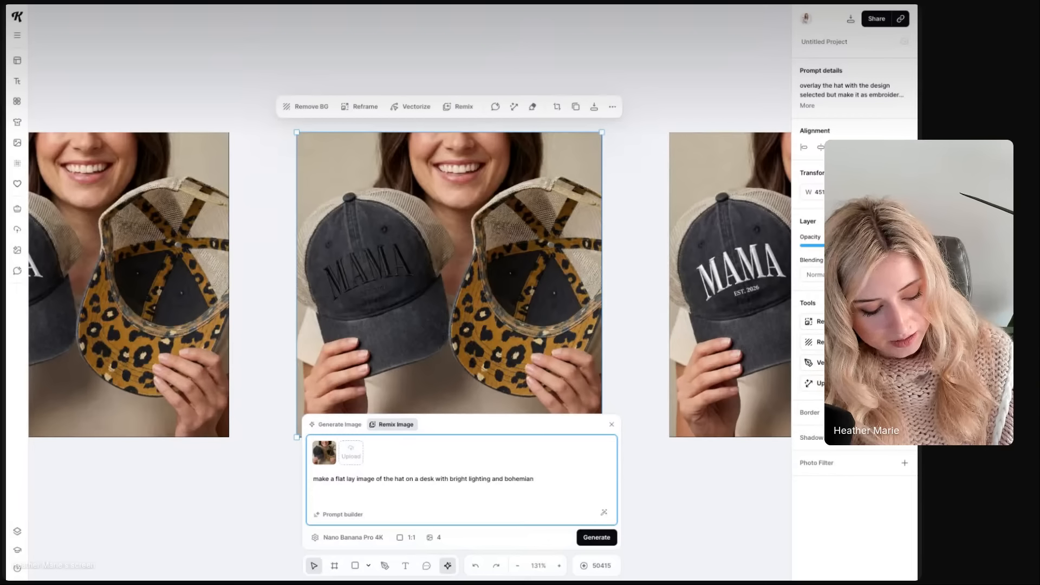
pyautogui.write('accents')
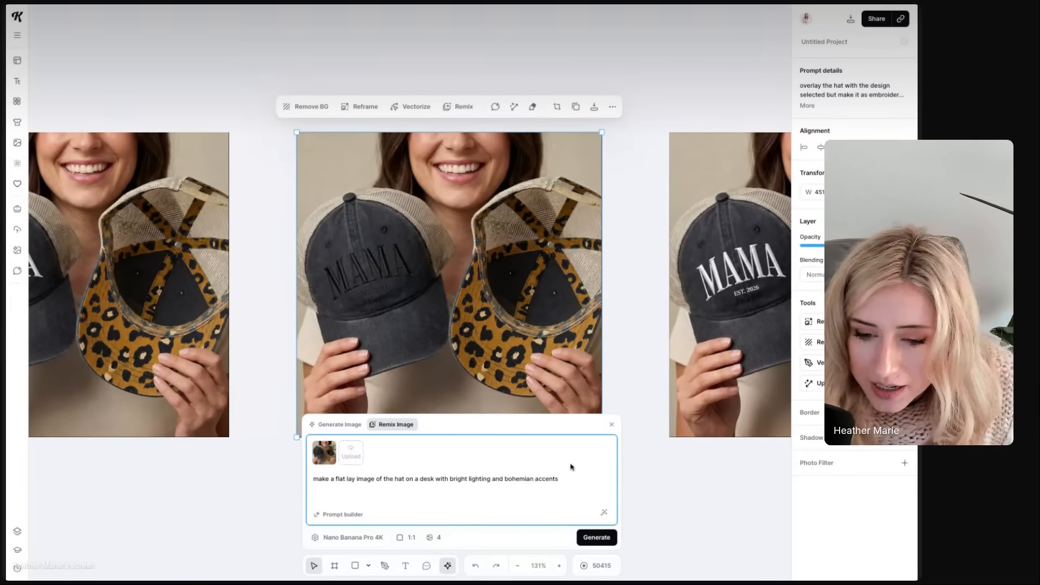
# Change the remix prompt to "make a flat lay image of the hat on a cozy studio desk with bright lighting" and generate the images
pyautogui.moveTo(564, 479); pyautogui.dragTo(503, 476)
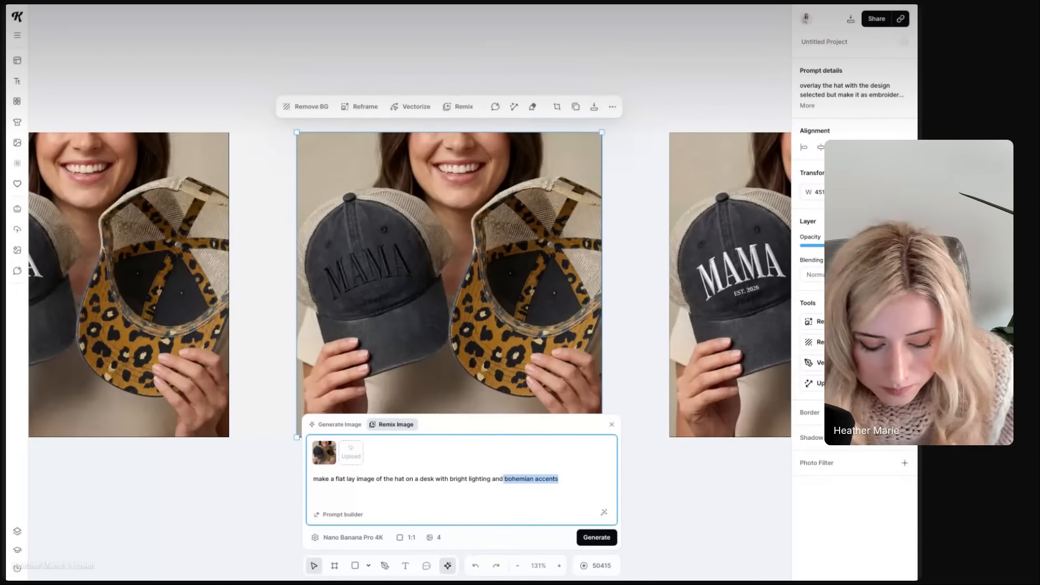
pyautogui.press('BackSpace')
pyautogui.press('BackSpace')
pyautogui.press('BackSpace')
pyautogui.press('BackSpace')
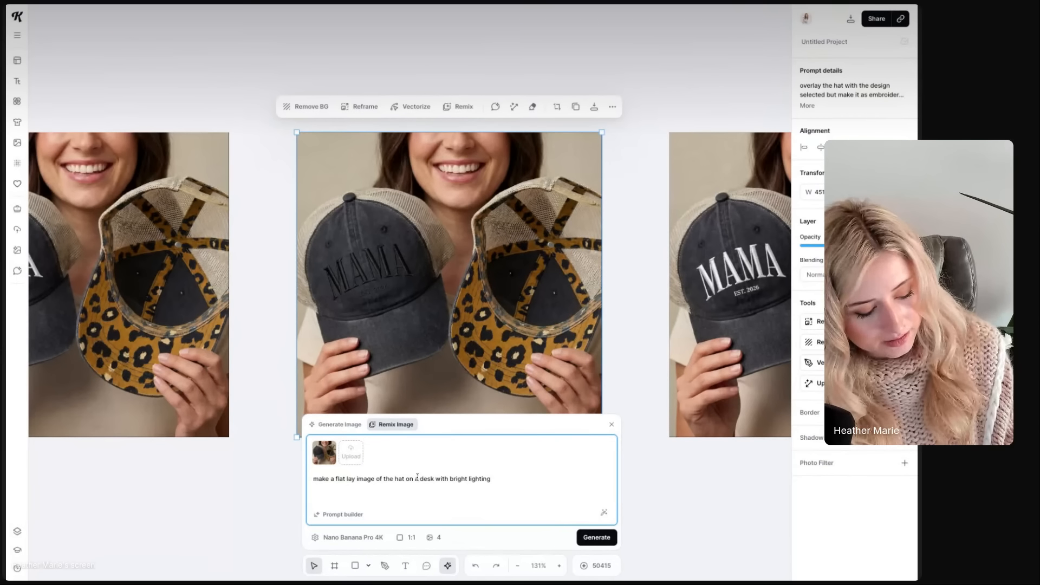
pyautogui.click(418, 478)
pyautogui.write('cozy studio')
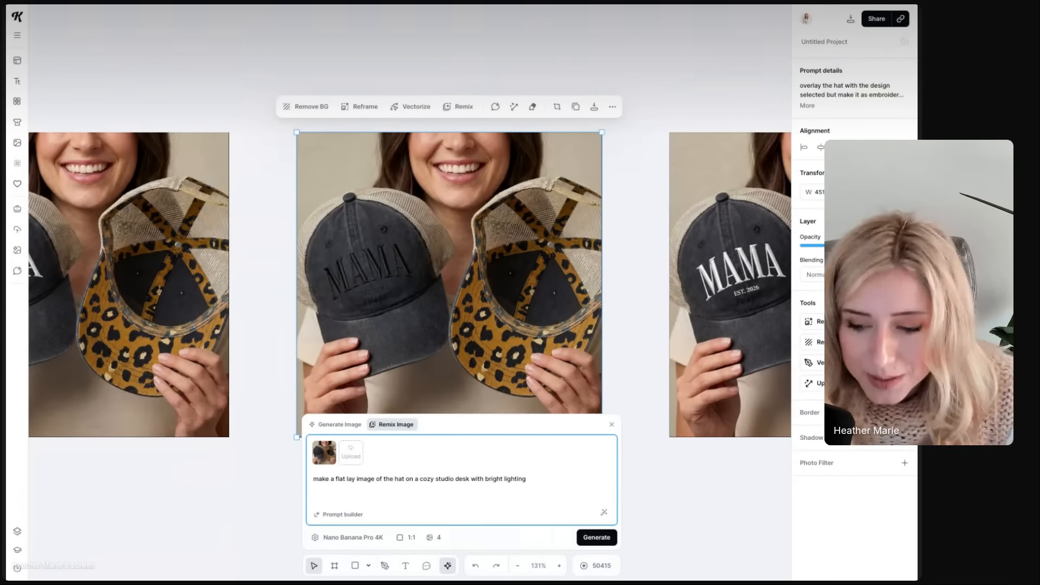
pyautogui.click(591, 538)
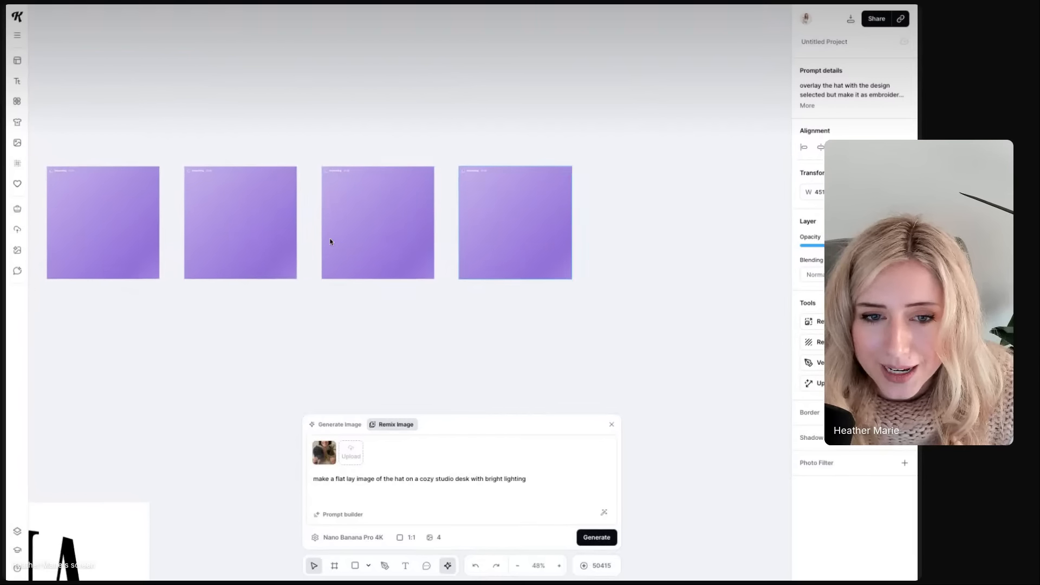
# Check the progress of the flat lay generations beside the white and black embroidered hat mockups
pyautogui.hscroll(-5, 330, 242)
pyautogui.scroll(5, 330, 242)
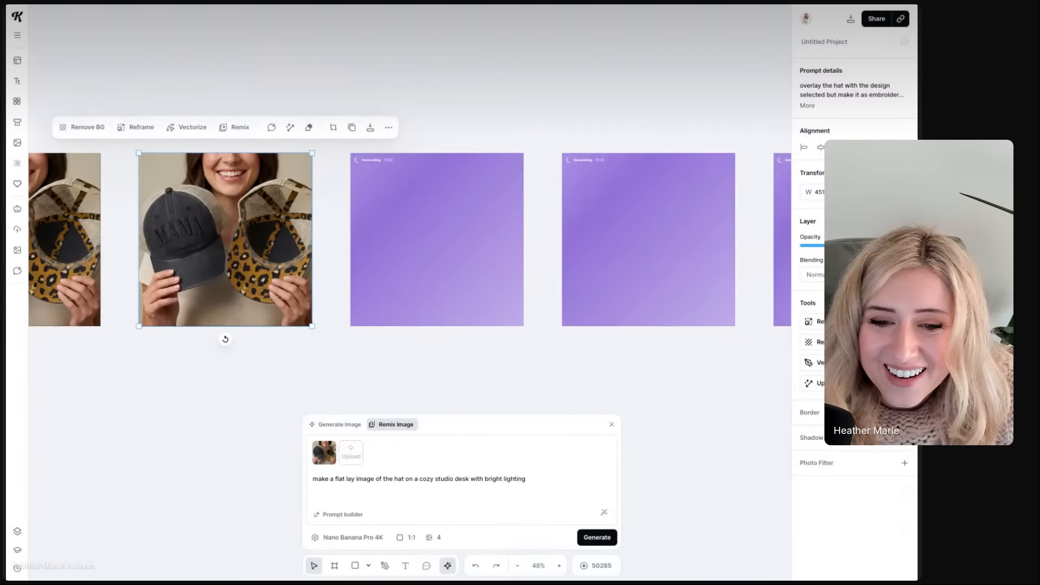
pyautogui.scroll(5, 330, 239)
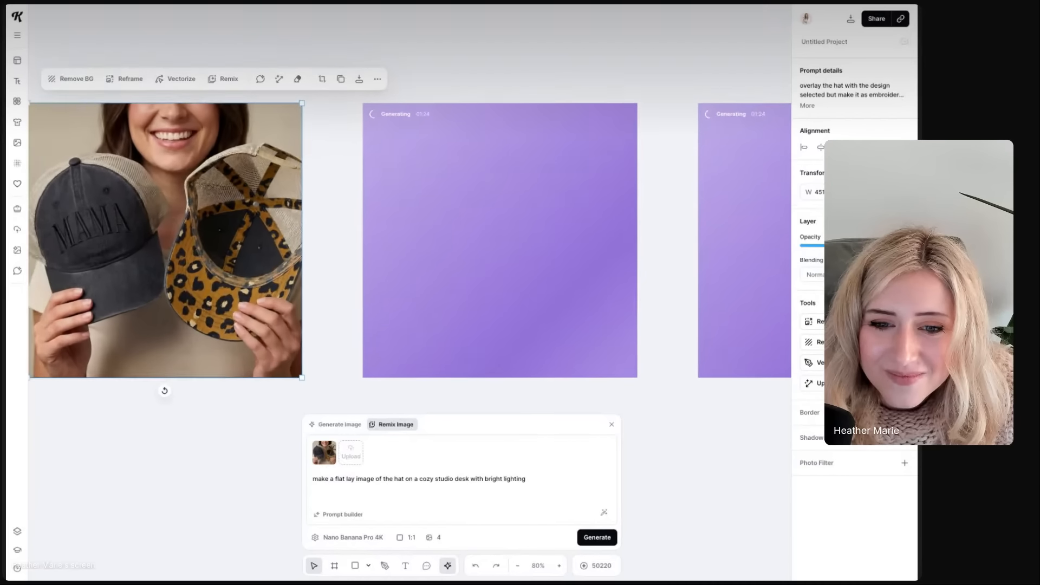
pyautogui.hscroll(-10, 329, 238)
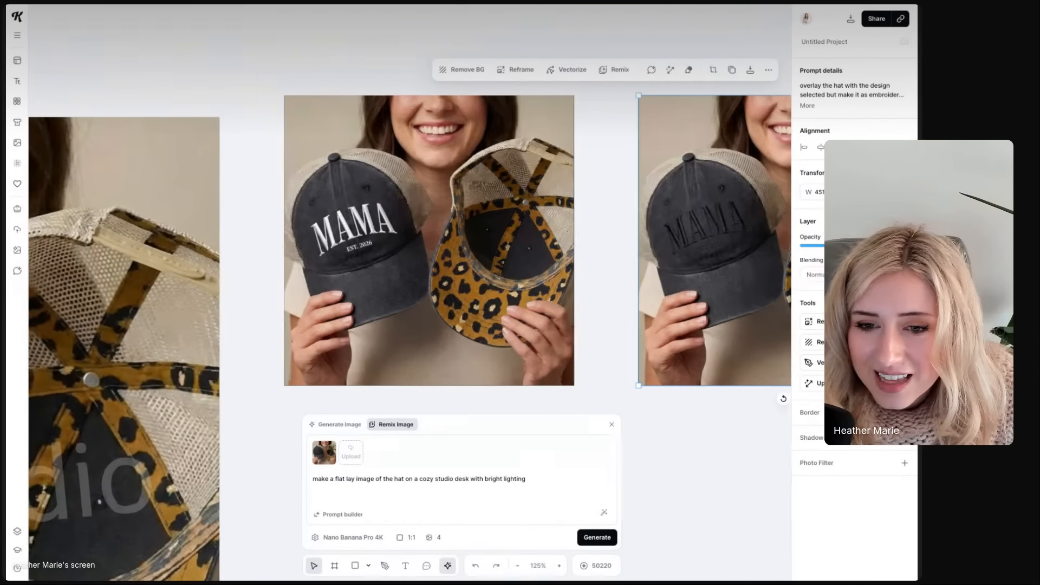
pyautogui.scroll(-8, 329, 239)
pyautogui.hscroll(10, 330, 239)
pyautogui.hscroll(-3, 329, 239)
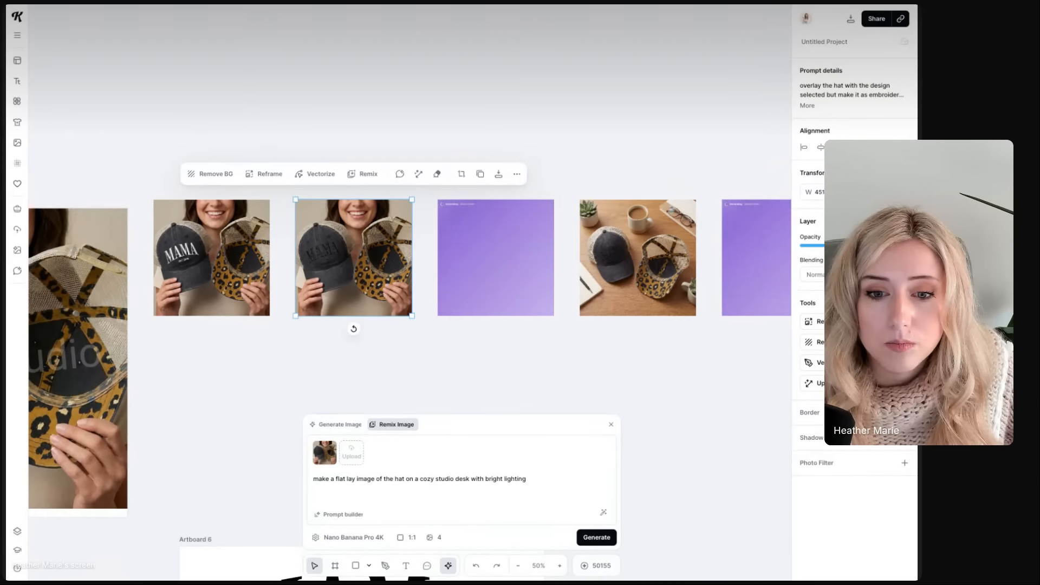
# Dismiss the remix prompt box and inspect the black-embroidered hat mockup up close, plus the flat lays still generating
pyautogui.press('Escape')
pyautogui.scroll(5, 253, 264)
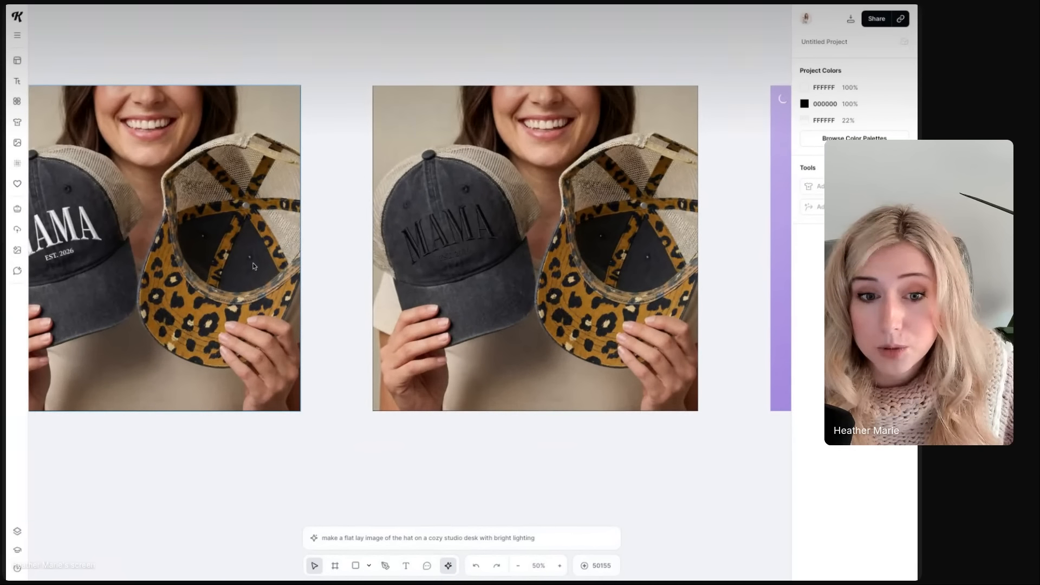
pyautogui.click(481, 265)
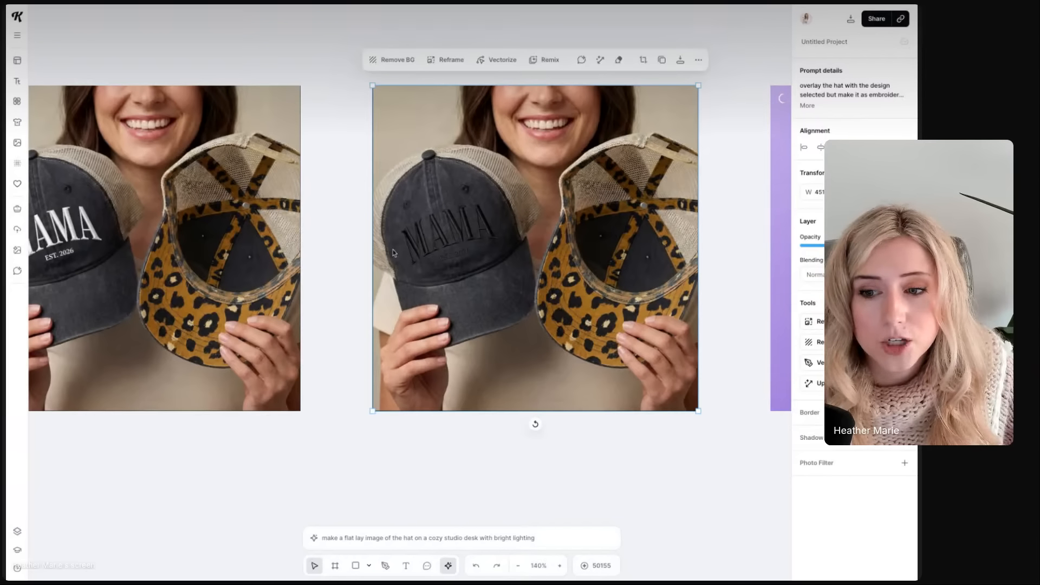
pyautogui.hscroll(7, 481, 265)
pyautogui.hscroll(-2, 481, 265)
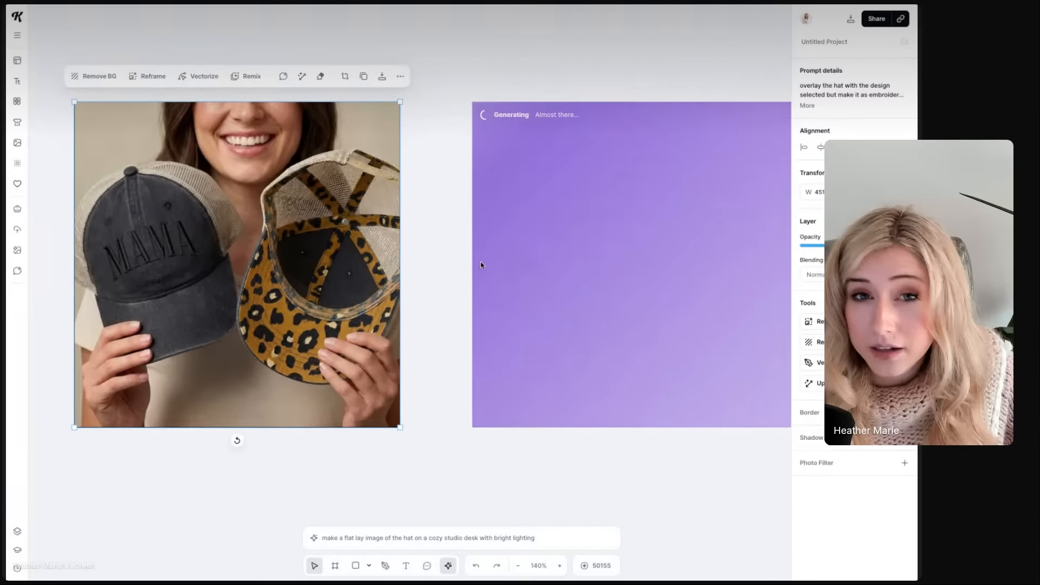
pyautogui.scroll(5, 224, 245)
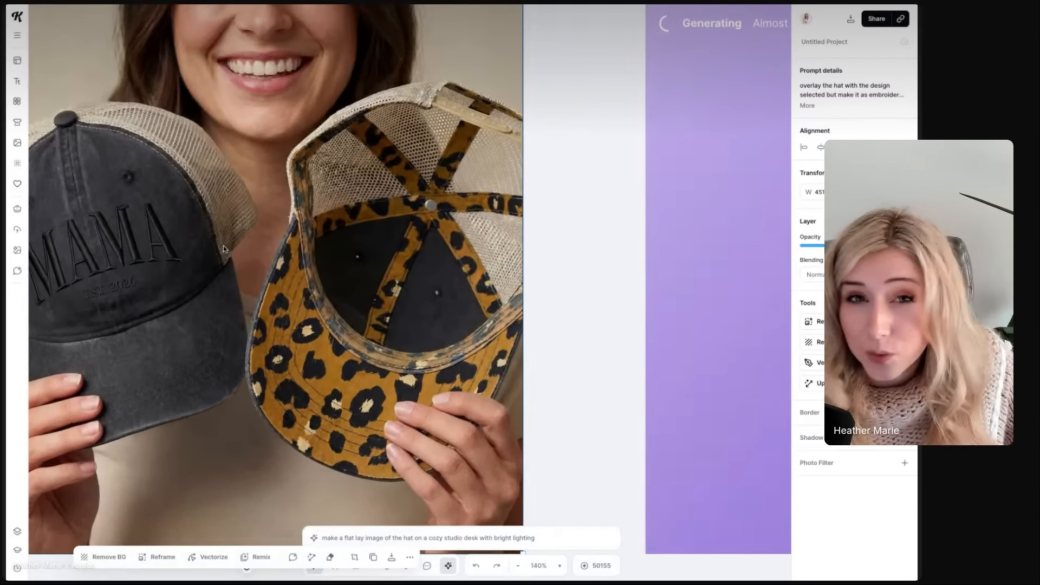
pyautogui.scroll(-5, 234, 244)
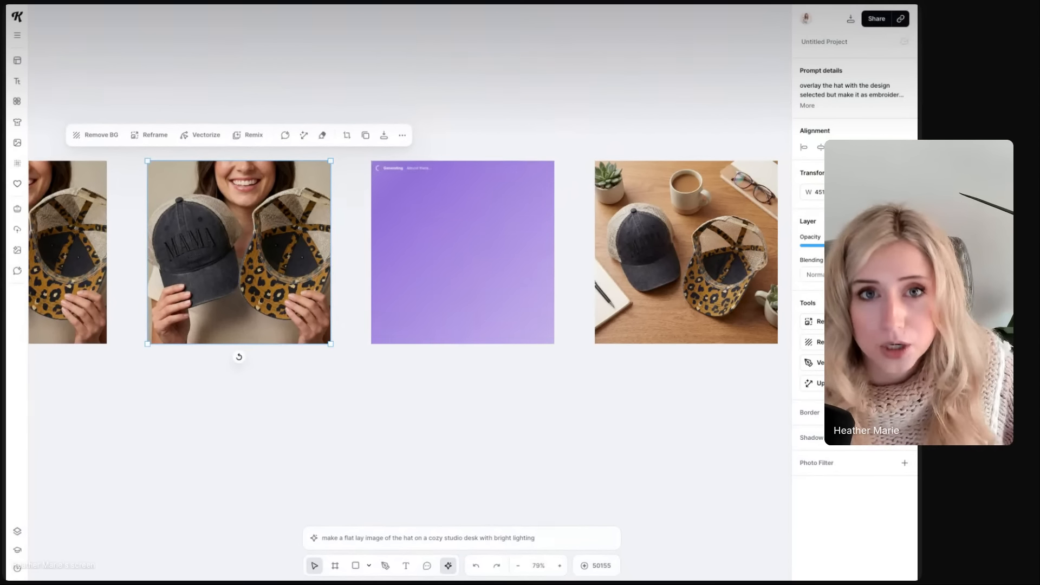
pyautogui.hscroll(4, 236, 244)
pyautogui.hscroll(2, 410, 228)
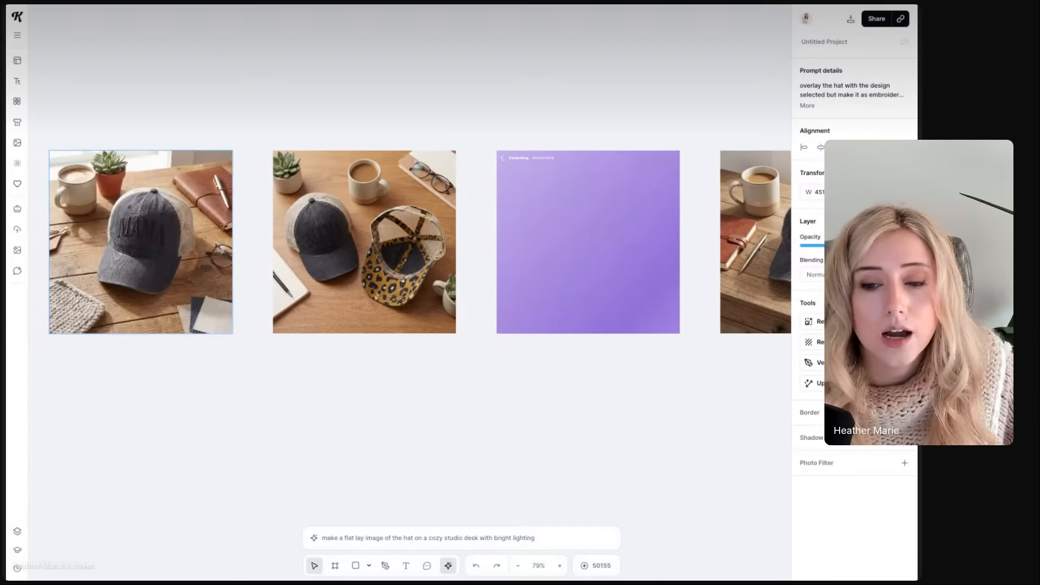
# Examine each generated desk flat lay up close, checking the MAMA embroidery and the hats shown
pyautogui.click(186, 240)
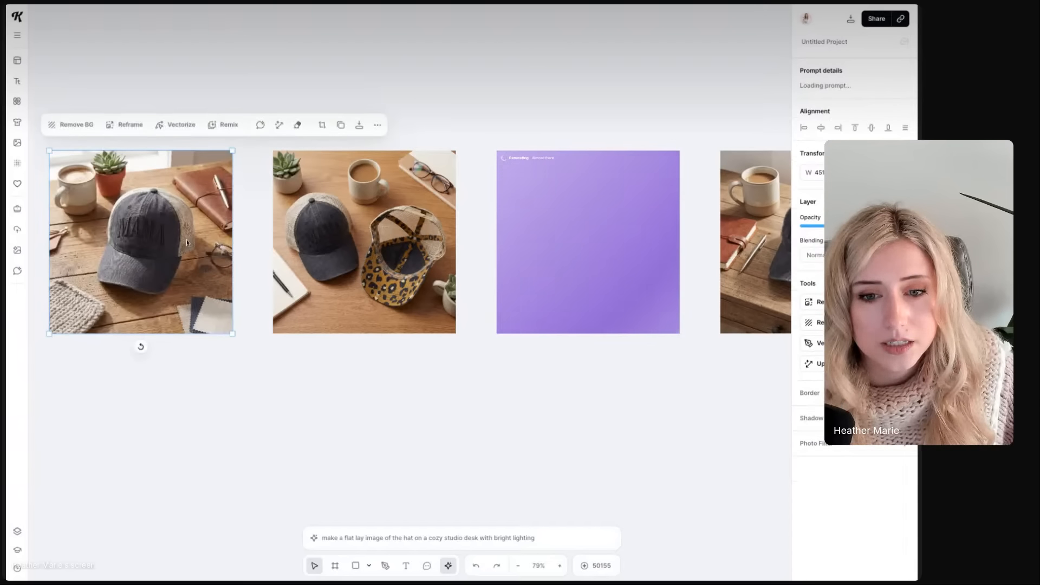
pyautogui.scroll(3, 186, 240)
pyautogui.scroll(2, 186, 239)
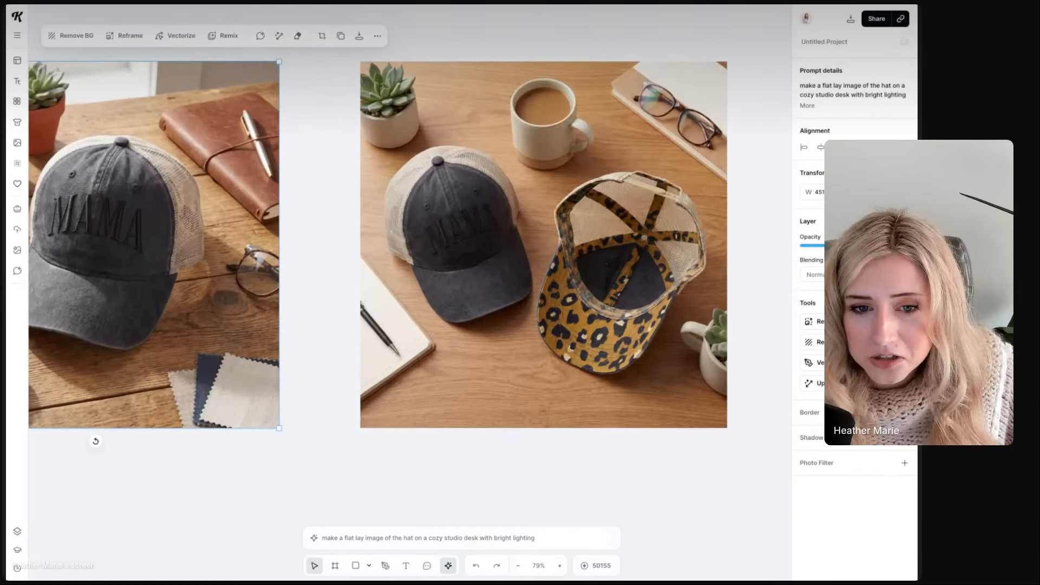
pyautogui.hscroll(-4, 187, 239)
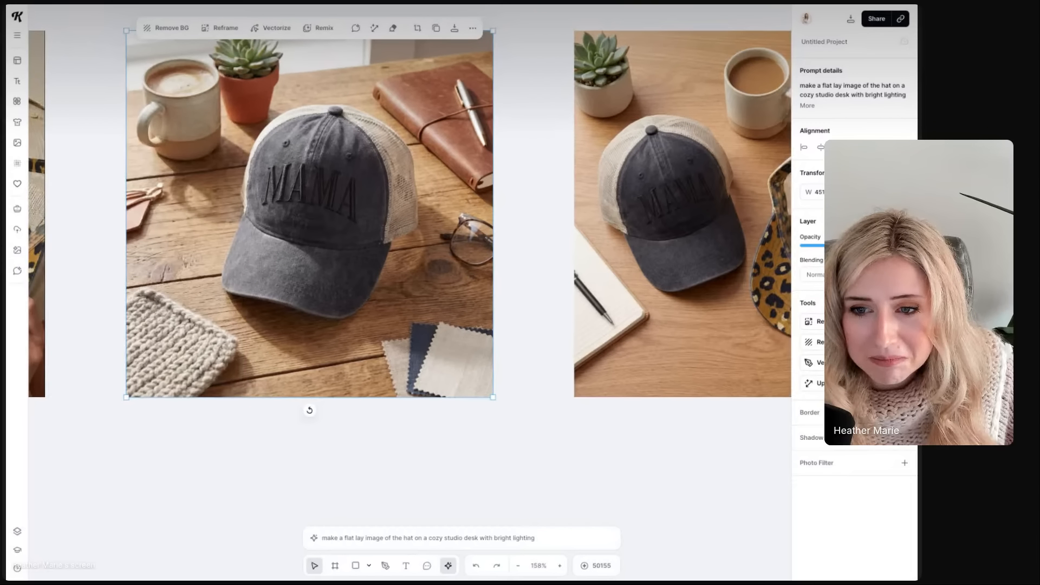
pyautogui.hscroll(10, 410, 238)
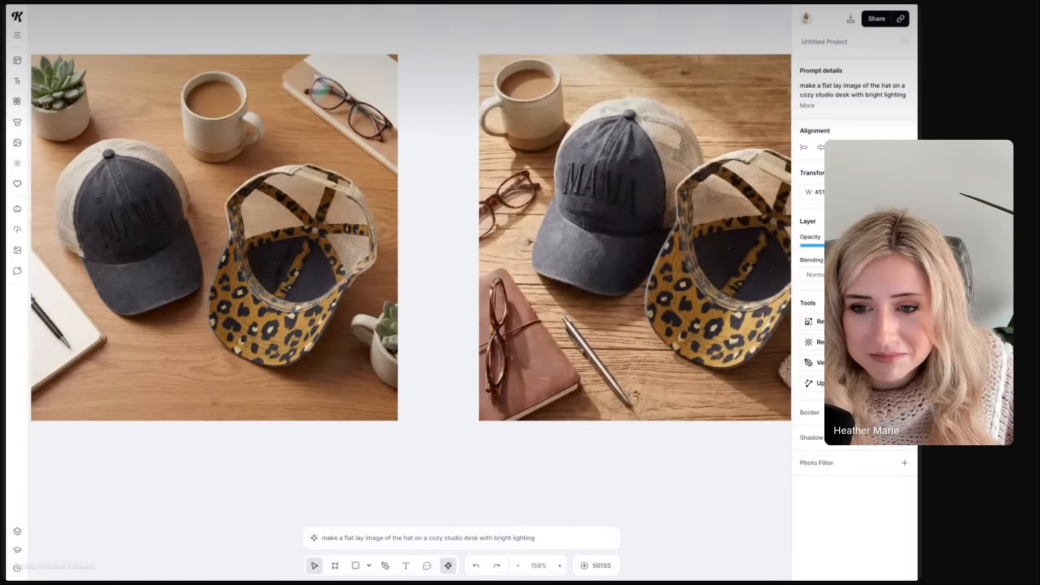
pyautogui.hscroll(8, 409, 244)
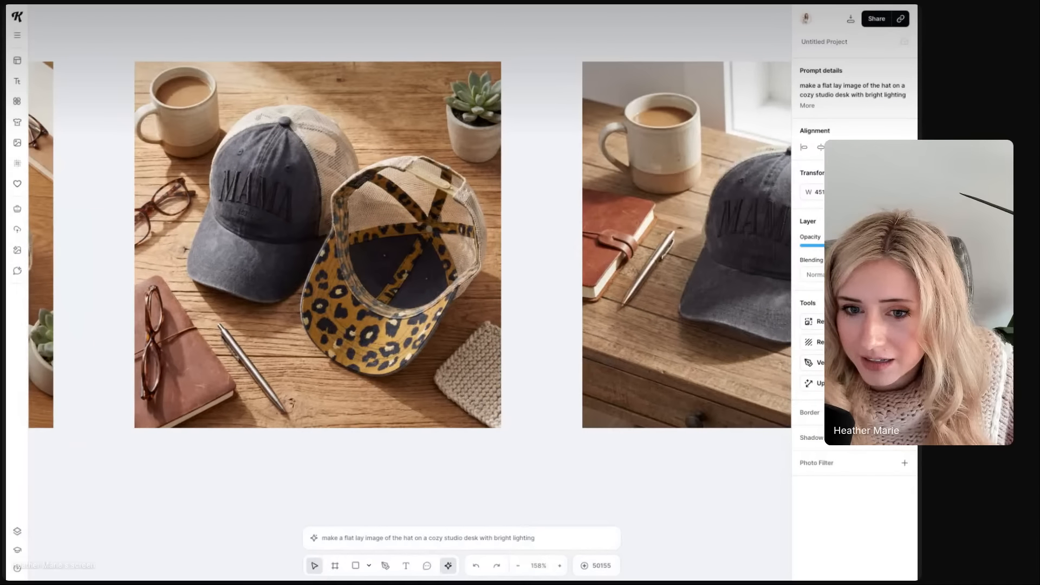
pyautogui.hscroll(8, 410, 245)
pyautogui.scroll(2, 410, 244)
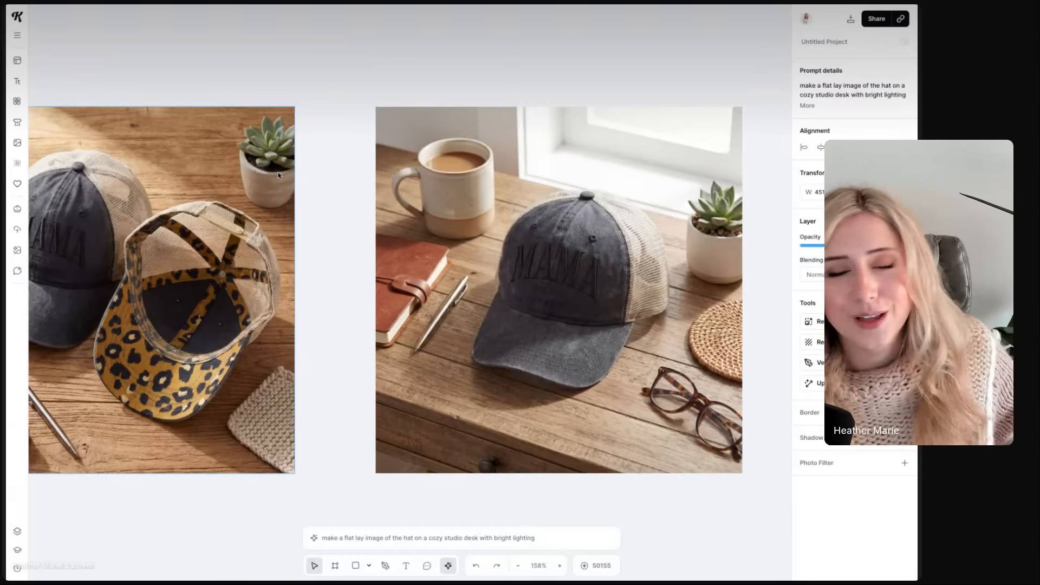
# Go back over the two-hat flat lays with the leopard underside and compare them with the single-hat versions
pyautogui.hscroll(-6, 278, 175)
pyautogui.scroll(-2, 278, 174)
pyautogui.hscroll(-1, 278, 174)
pyautogui.scroll(1, 278, 175)
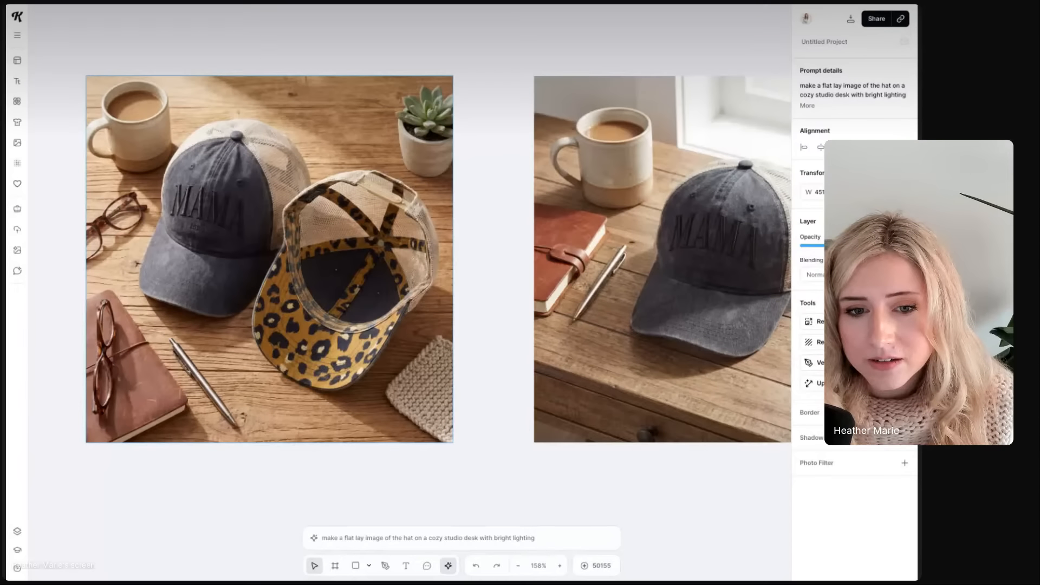
pyautogui.click(270, 259)
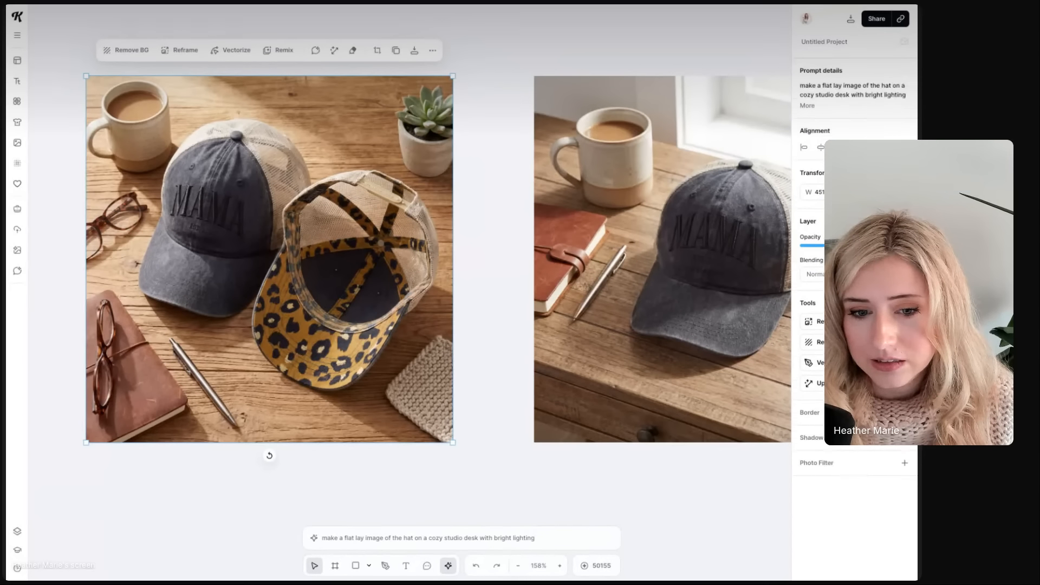
pyautogui.hscroll(-3, 269, 259)
pyautogui.scroll(-1, 270, 259)
pyautogui.hscroll(-6, 409, 212)
pyautogui.scroll(1, 410, 211)
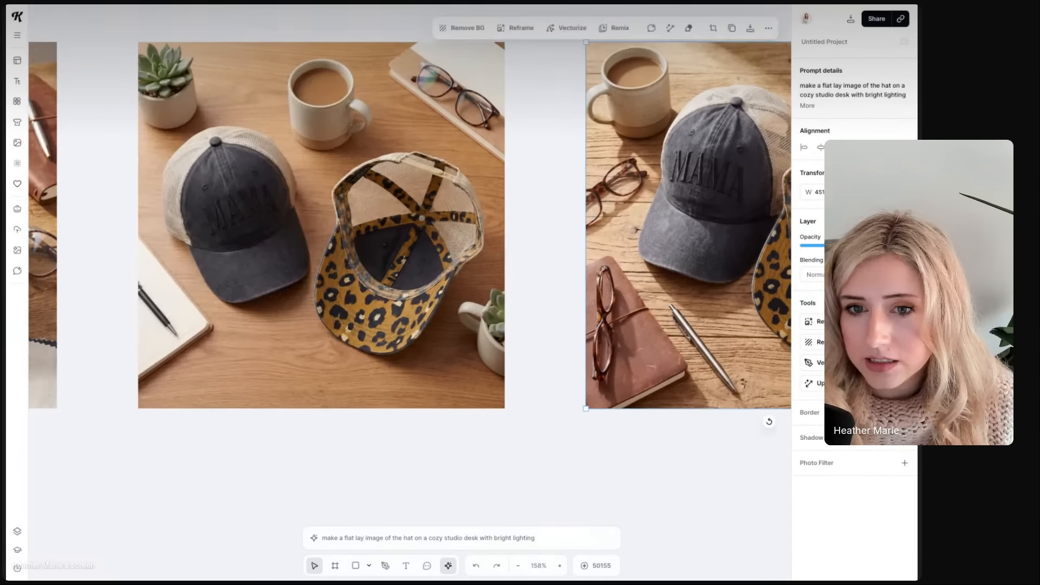
pyautogui.hscroll(-3, 410, 233)
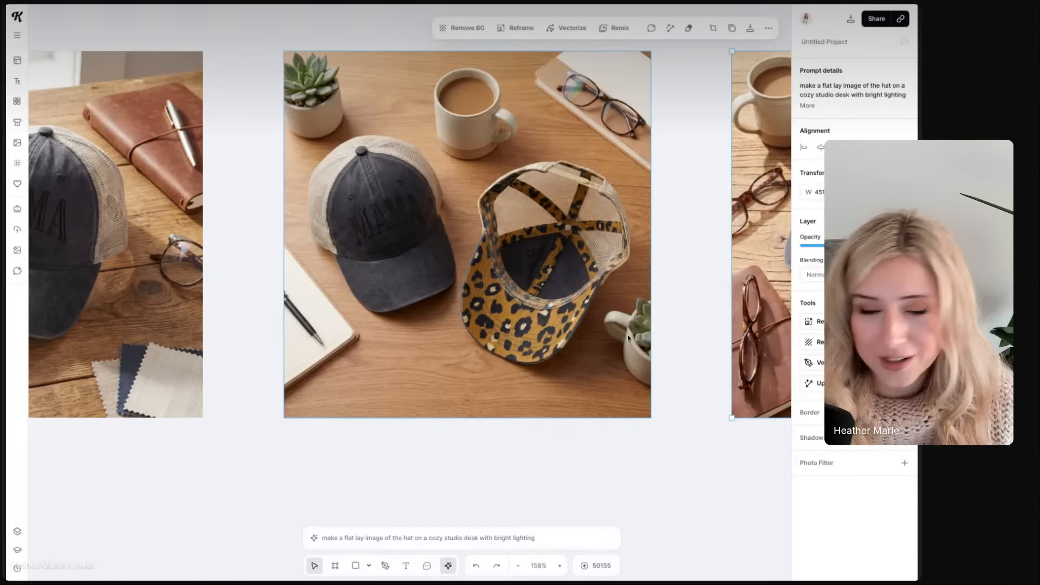
pyautogui.hscroll(-4, 338, 290)
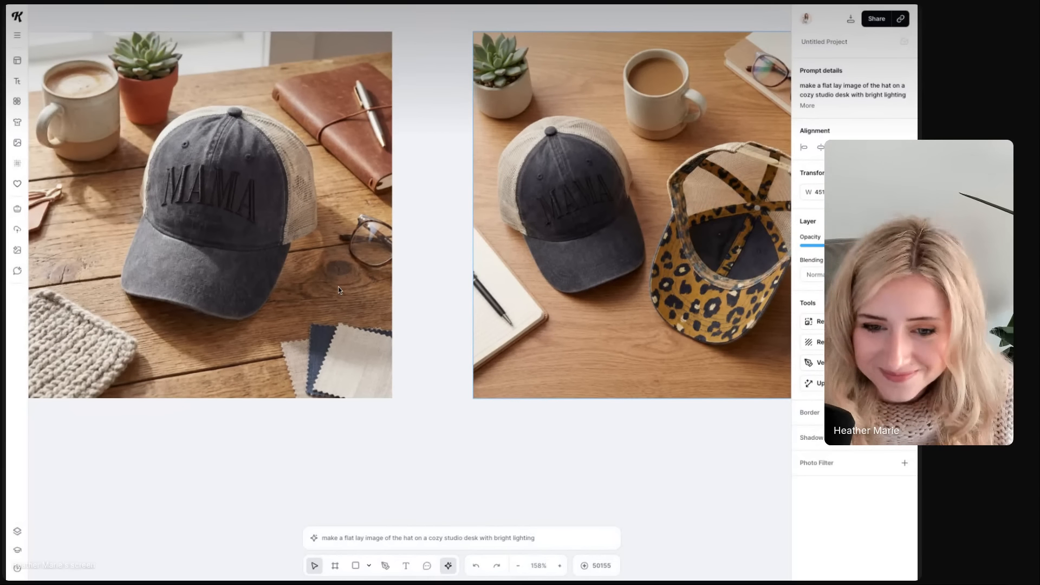
# Export the single-hat flat lay with the knitted swatch and fabric samples on the wooden desk
pyautogui.scroll(1, 338, 290)
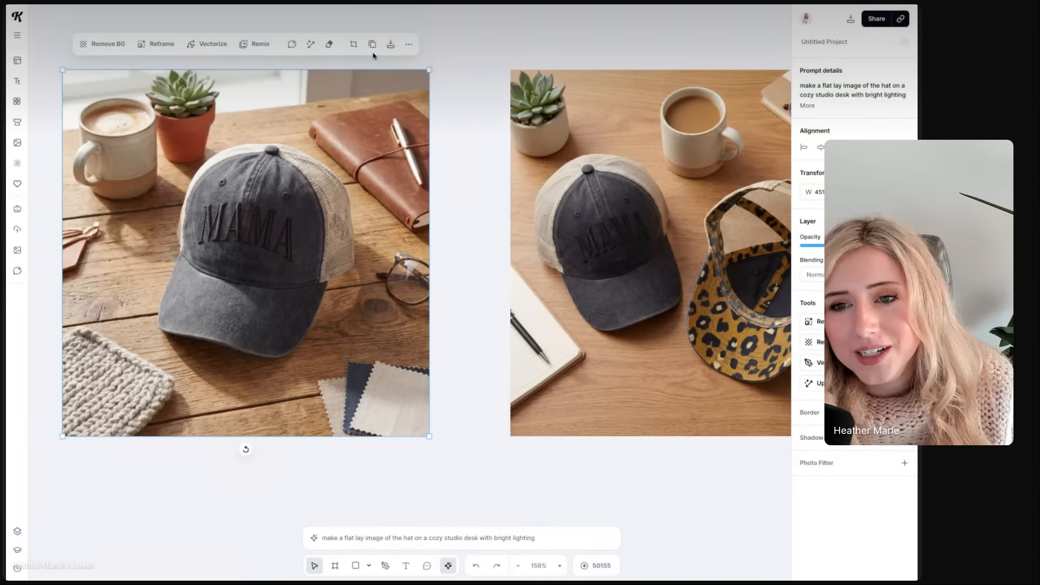
pyautogui.click(390, 45)
pyautogui.click(395, 90)
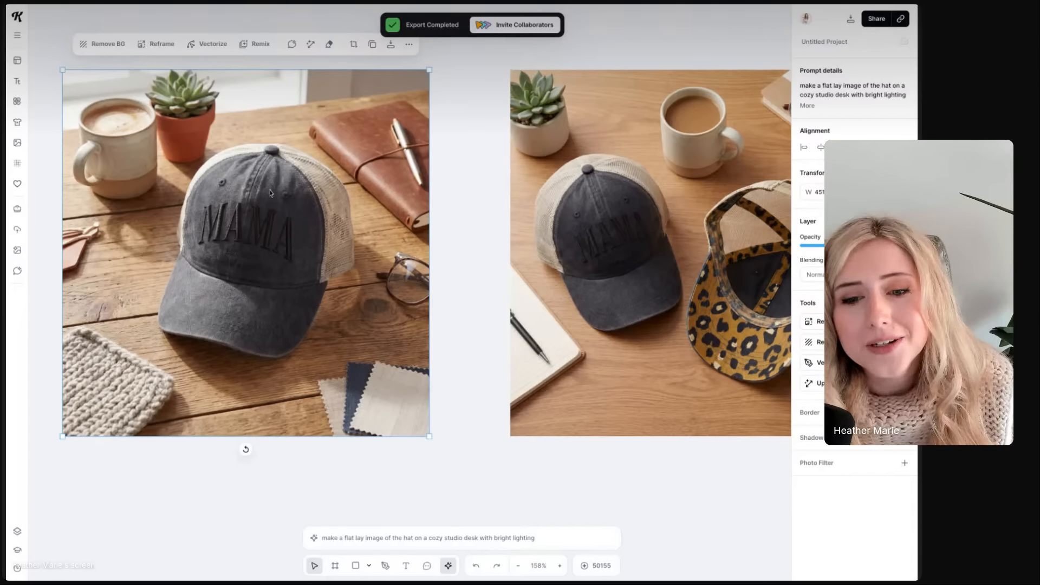
# Compare the exported flat lay with the remaining desk images, checking the lettering on each hat
pyautogui.hscroll(4, 427, 307)
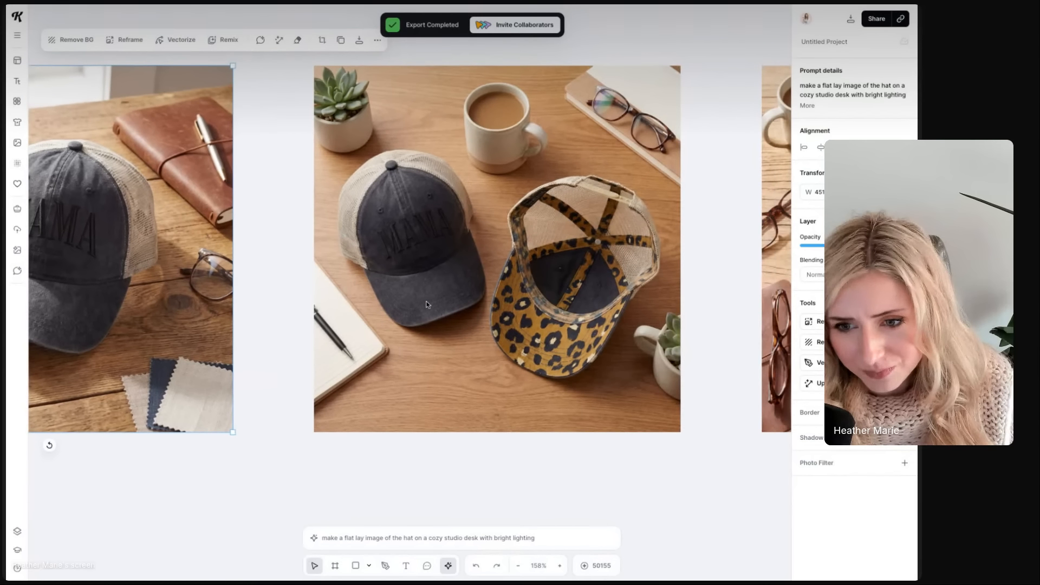
pyautogui.hscroll(-3, 68, 266)
pyautogui.hscroll(-1, 68, 266)
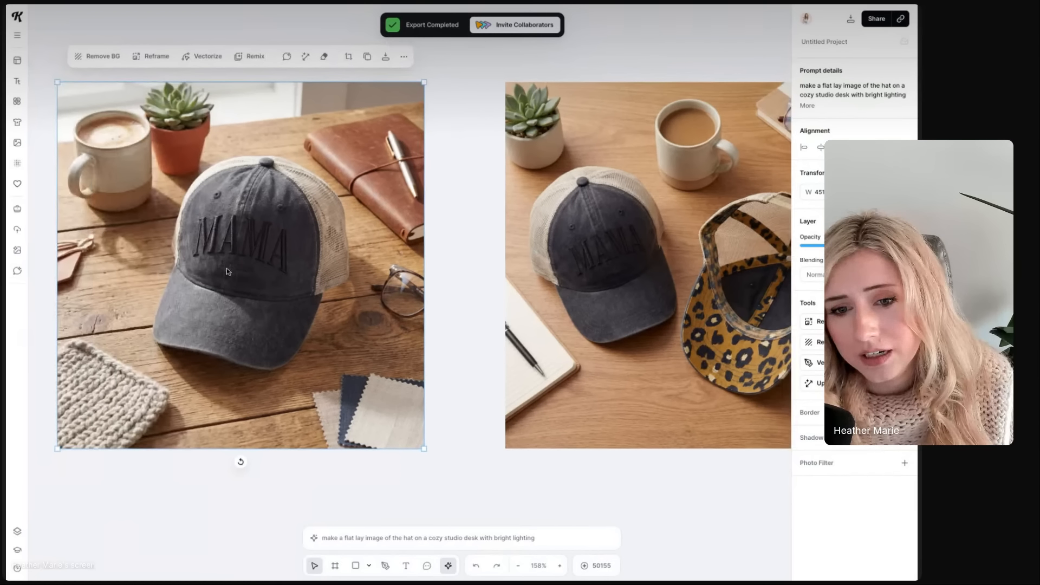
pyautogui.hscroll(8, 258, 274)
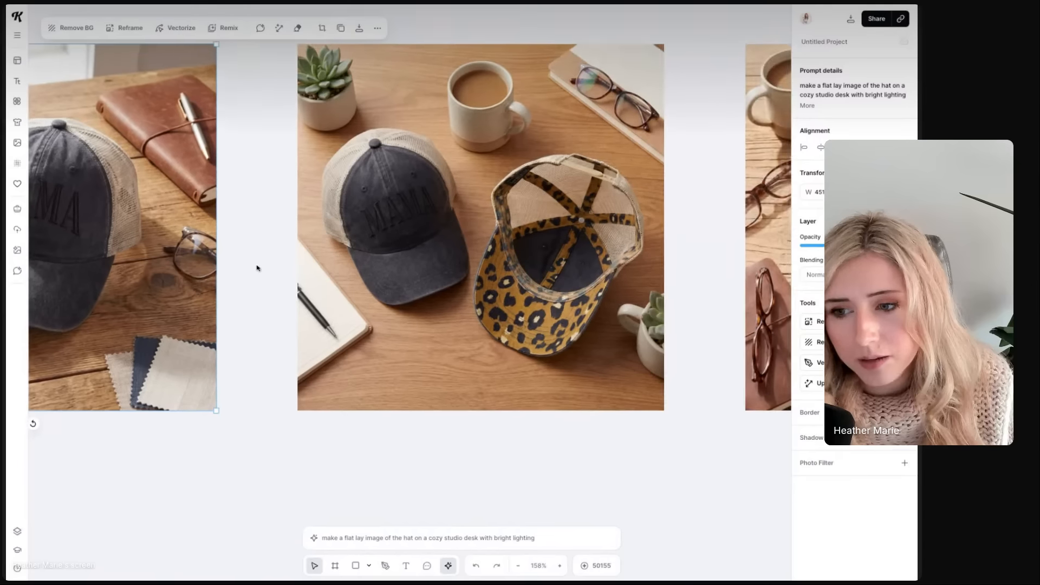
pyautogui.hscroll(5, 257, 268)
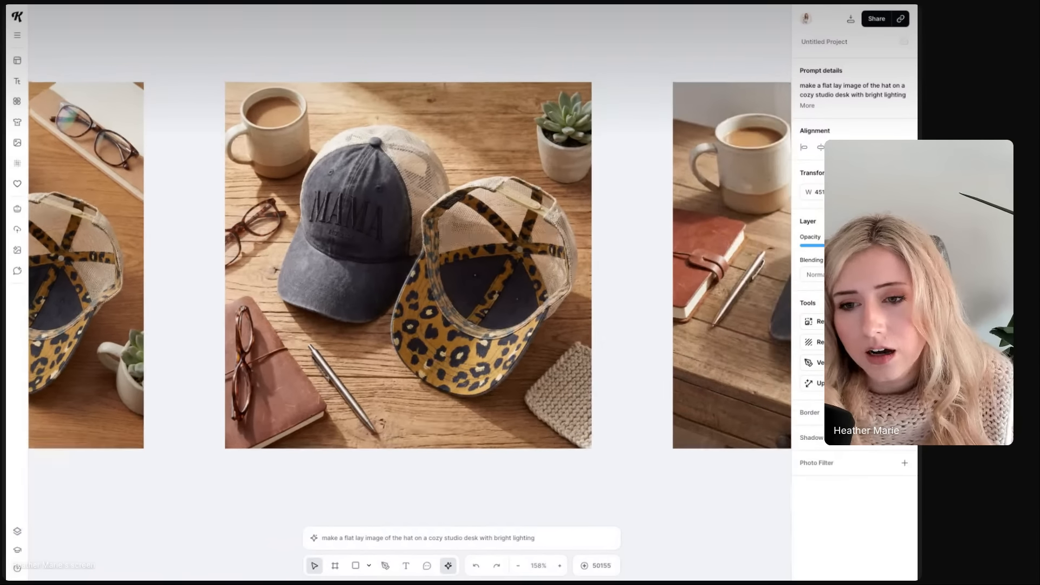
pyautogui.hscroll(1, 257, 267)
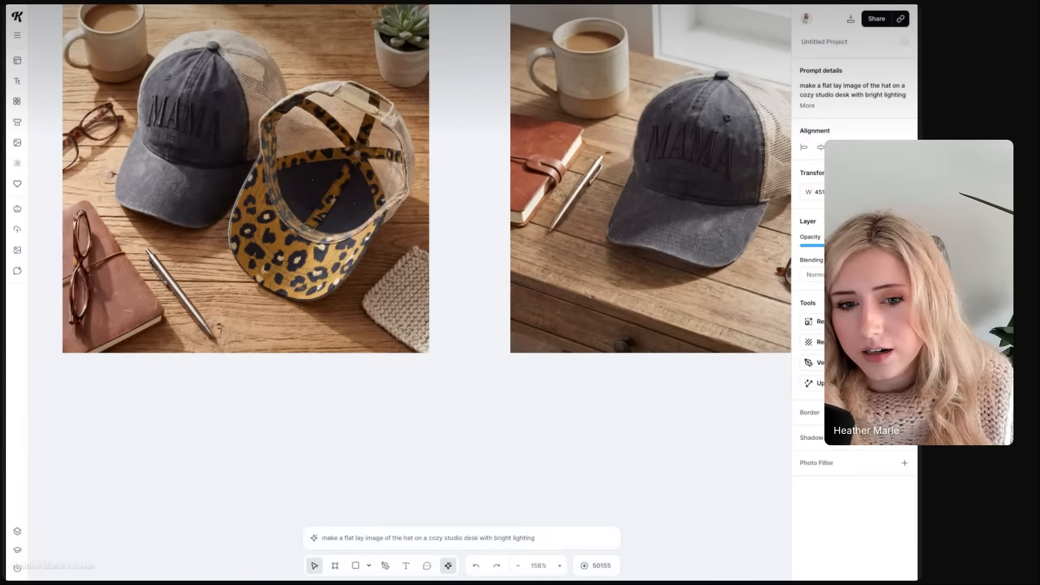
pyautogui.scroll(1, 256, 267)
pyautogui.hscroll(10, 410, 200)
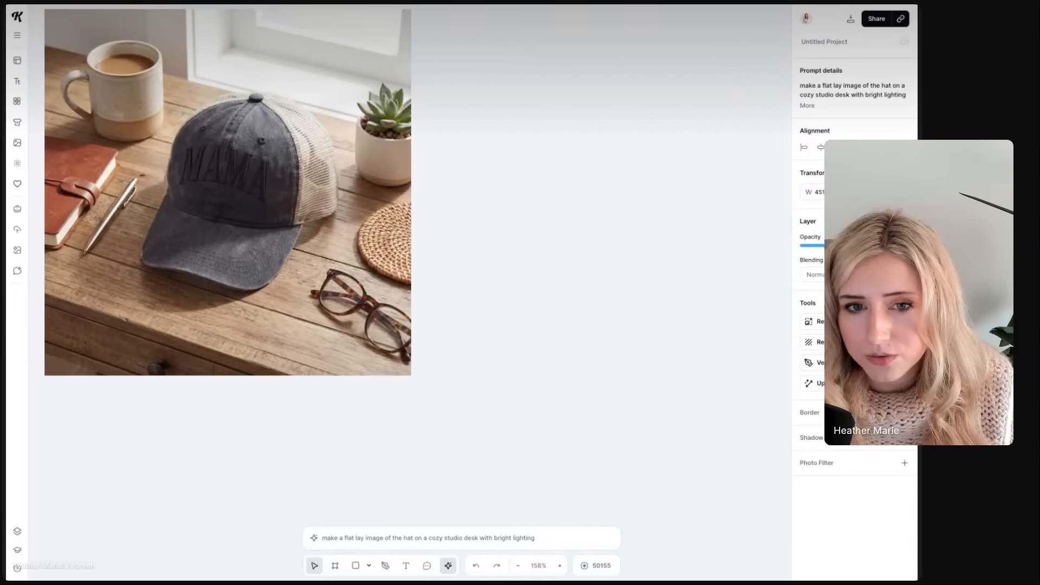
pyautogui.hscroll(-8, 409, 200)
pyautogui.scroll(1, 410, 200)
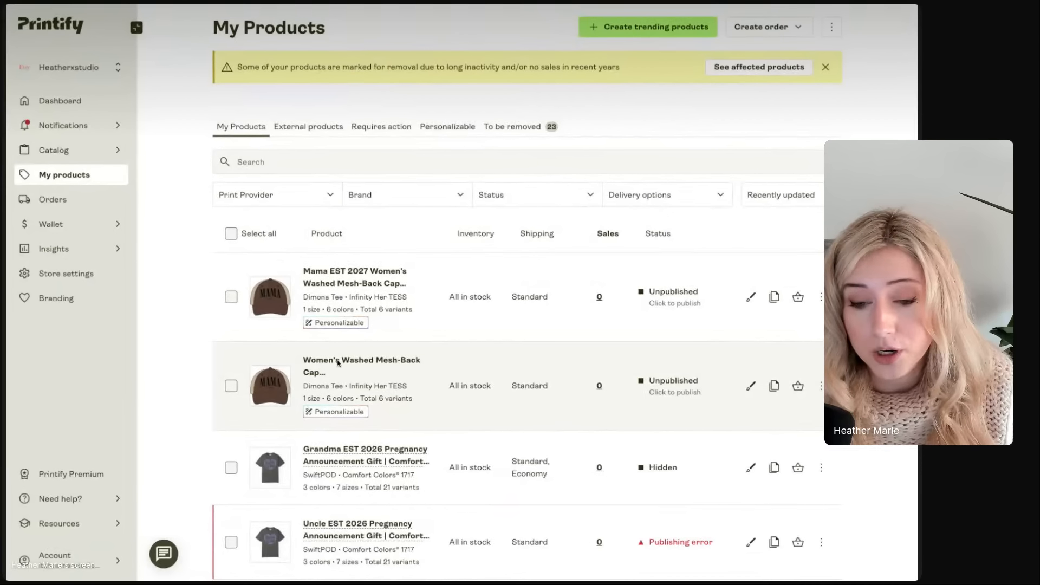
# Upload the handheld hat and desk flat lay mockups to the Women's Washed Mesh-Back Cap draft, with replacement of the previous selection turned off
pyautogui.click(343, 367)
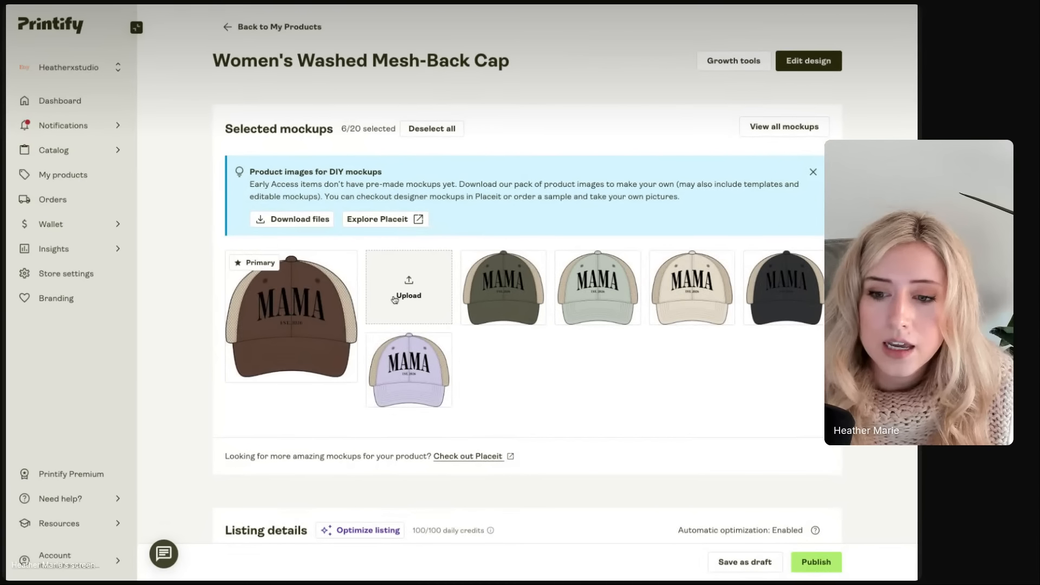
pyautogui.click(394, 301)
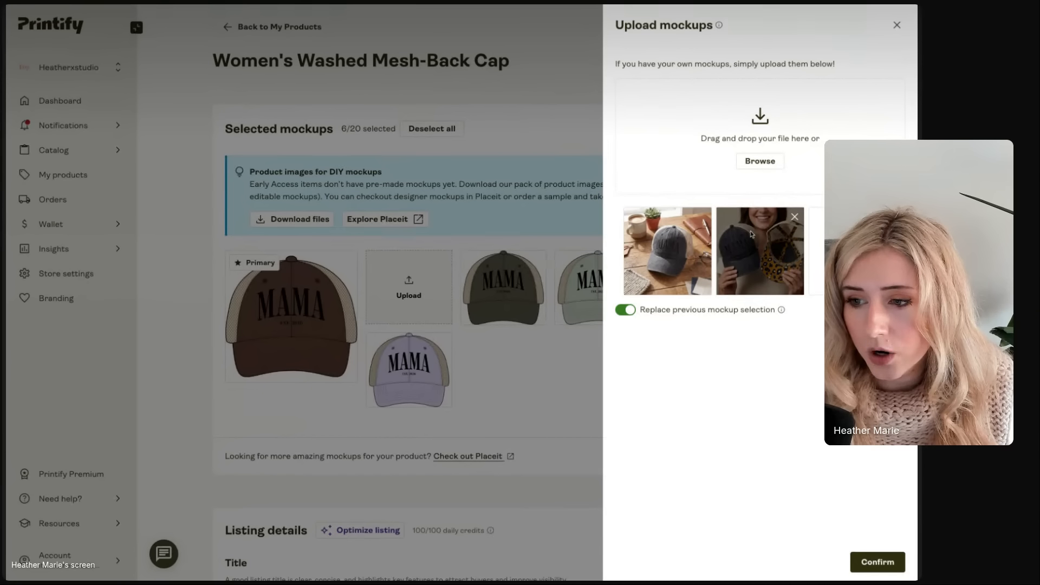
pyautogui.moveTo(750, 233); pyautogui.dragTo(670, 233)
pyautogui.click(625, 310)
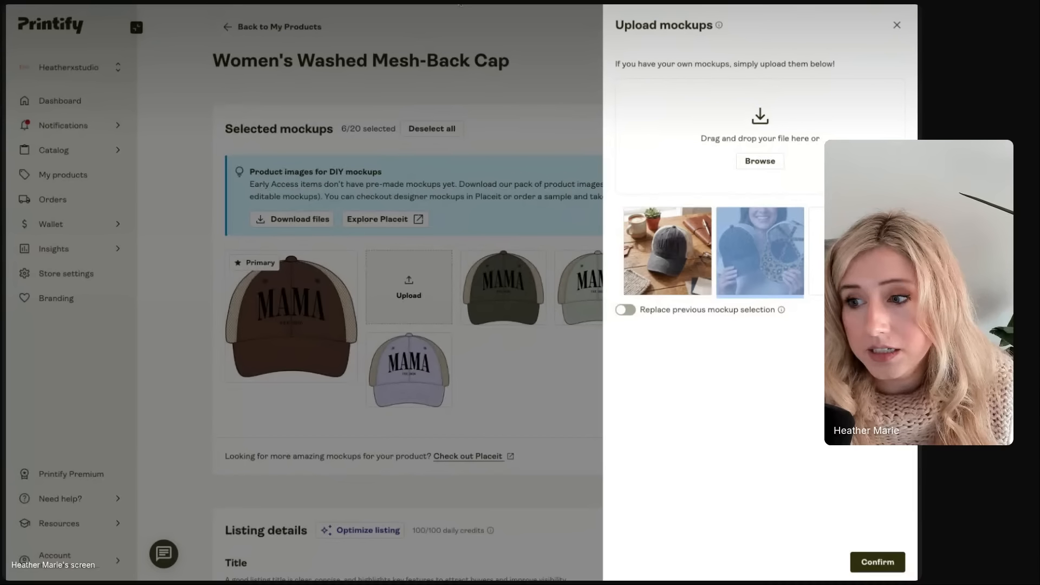
pyautogui.click(769, 247)
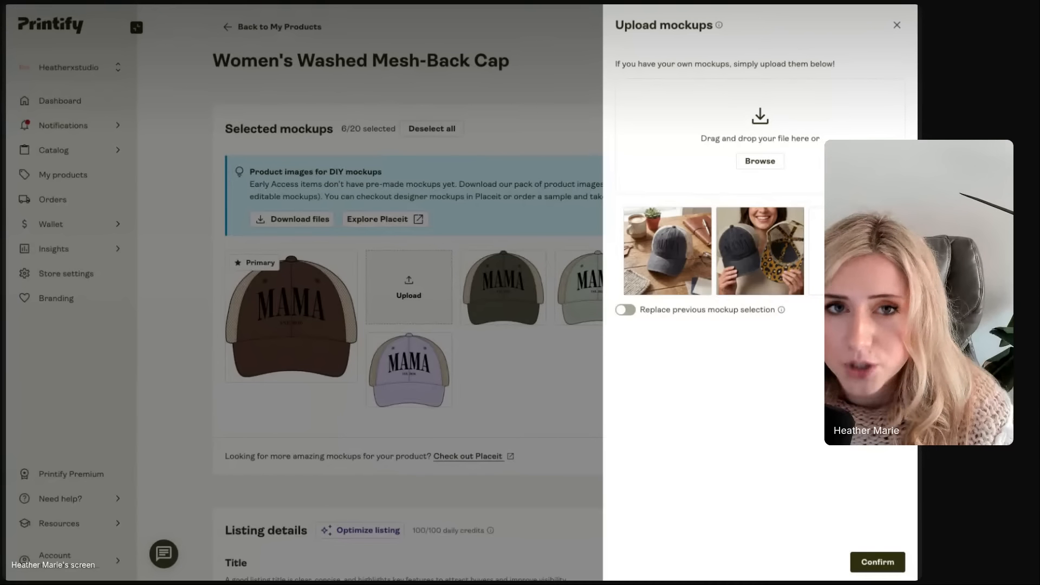
pyautogui.click(876, 561)
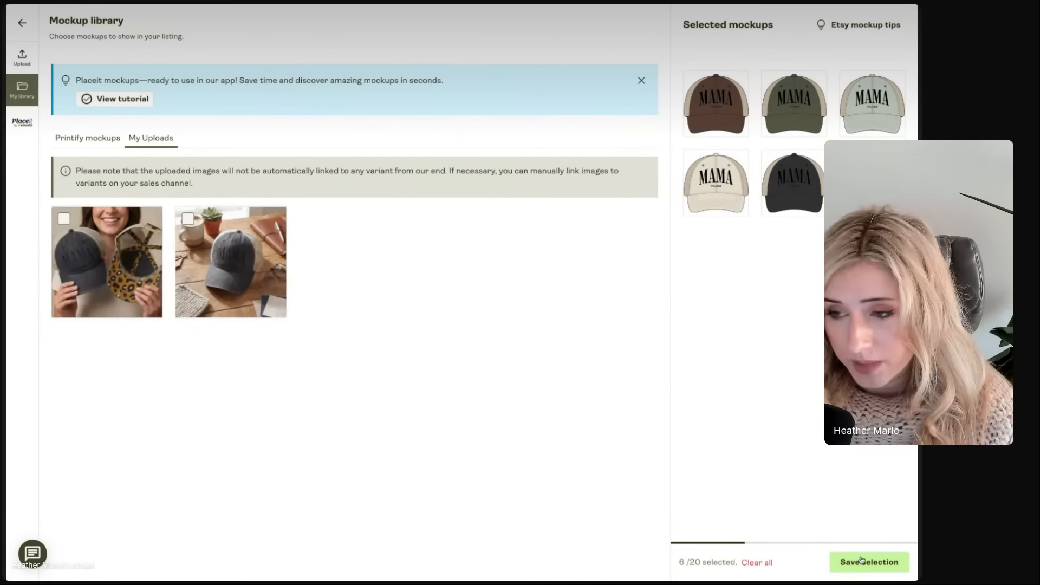
# Add both uploaded photos to the selected mockups and order them first, with the handheld leopard-underside photo ahead of the desk flat lay
pyautogui.click(143, 229)
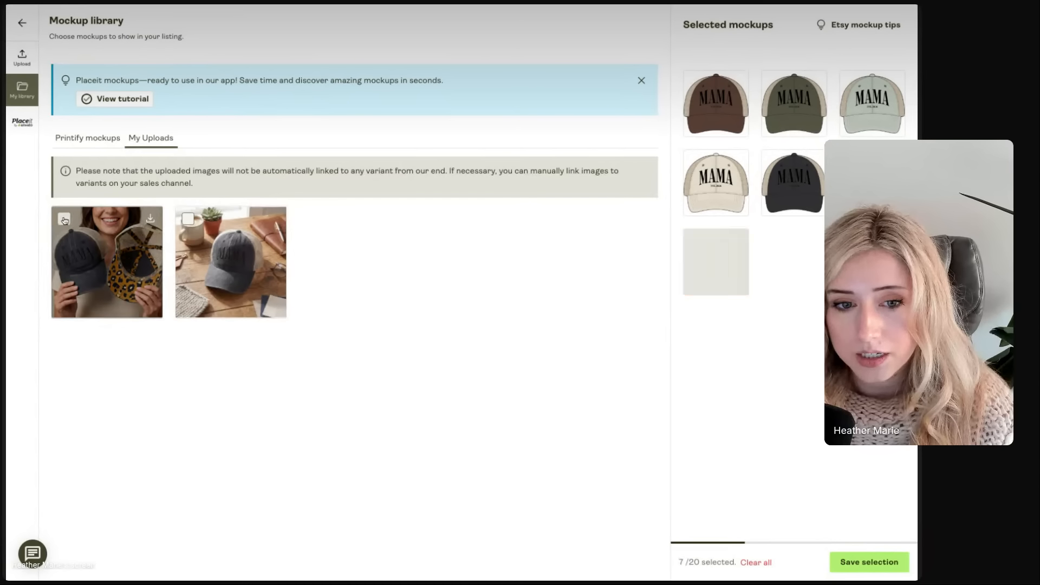
pyautogui.click(188, 218)
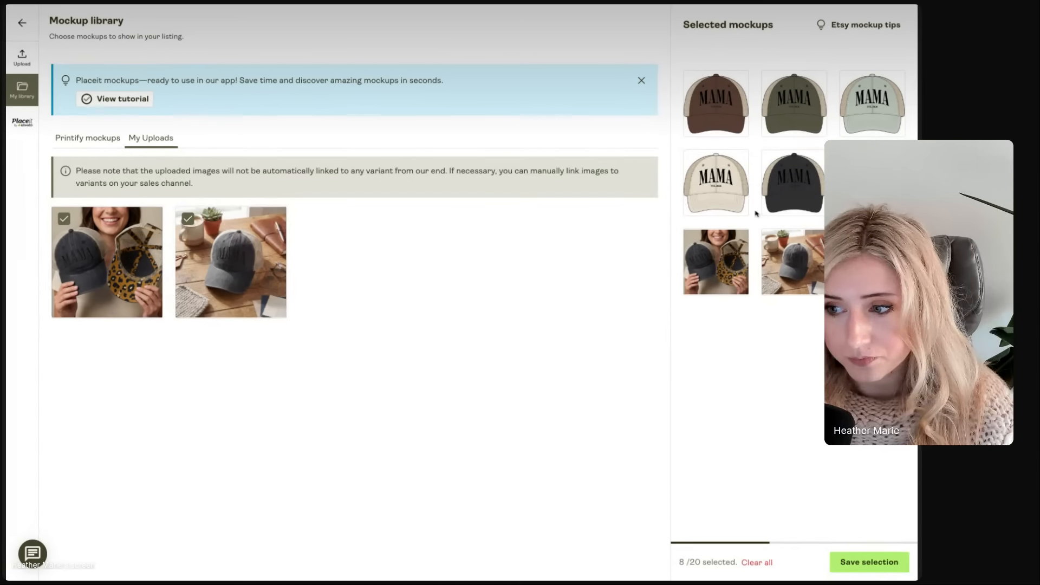
pyautogui.moveTo(709, 264)
pyautogui.moveTo(709, 264); pyautogui.dragTo(713, 103)
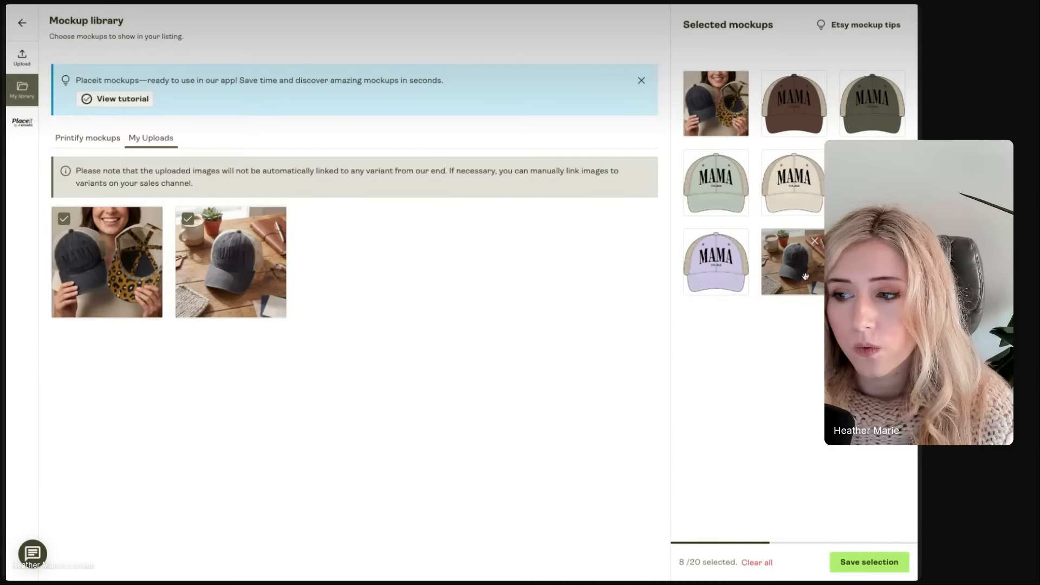
pyautogui.moveTo(792, 263); pyautogui.dragTo(783, 134)
pyautogui.moveTo(870, 110)
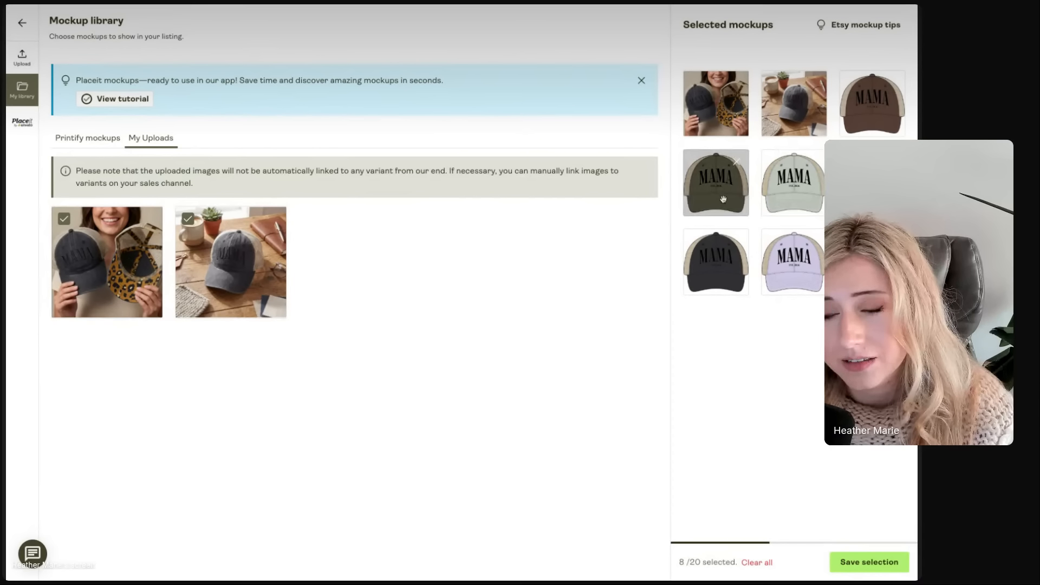
pyautogui.moveTo(725, 279)
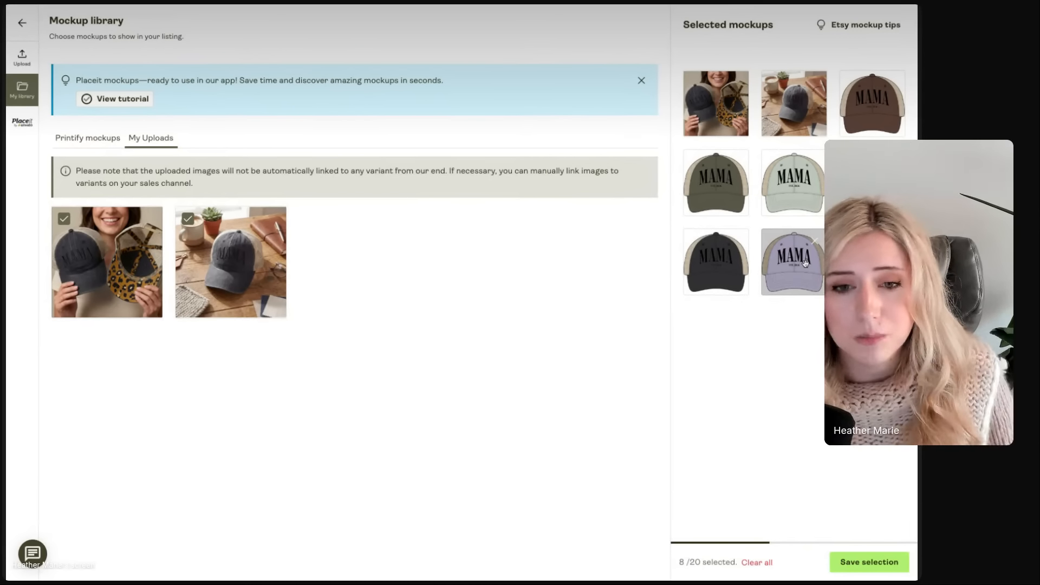
# Review the default Printify mockups and browse the Etsy shop's Infinity Her Tess hat mockup listings
pyautogui.click(93, 142)
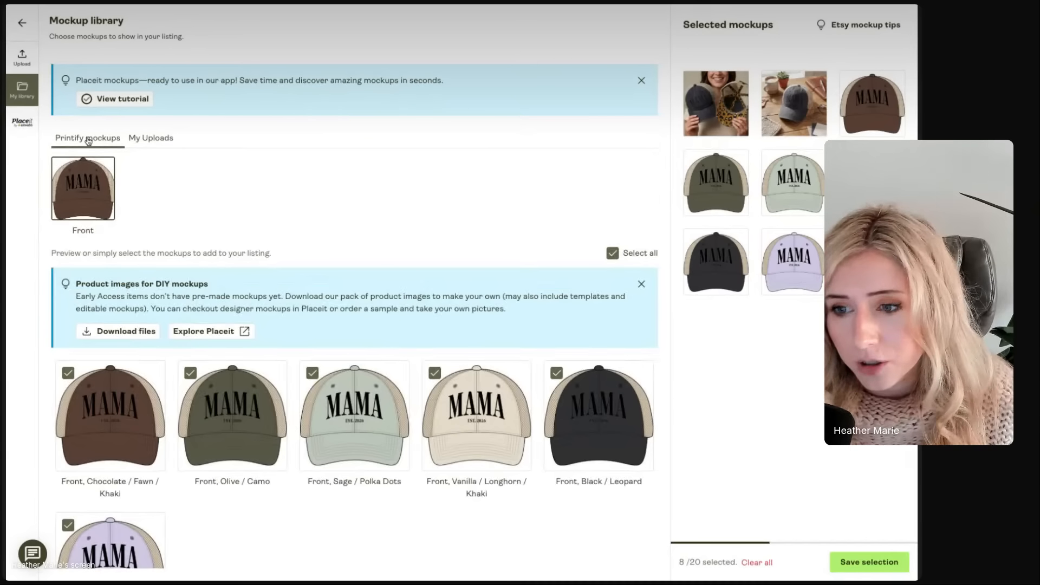
pyautogui.scroll(-2, 551, 234)
pyautogui.scroll(-1, 552, 234)
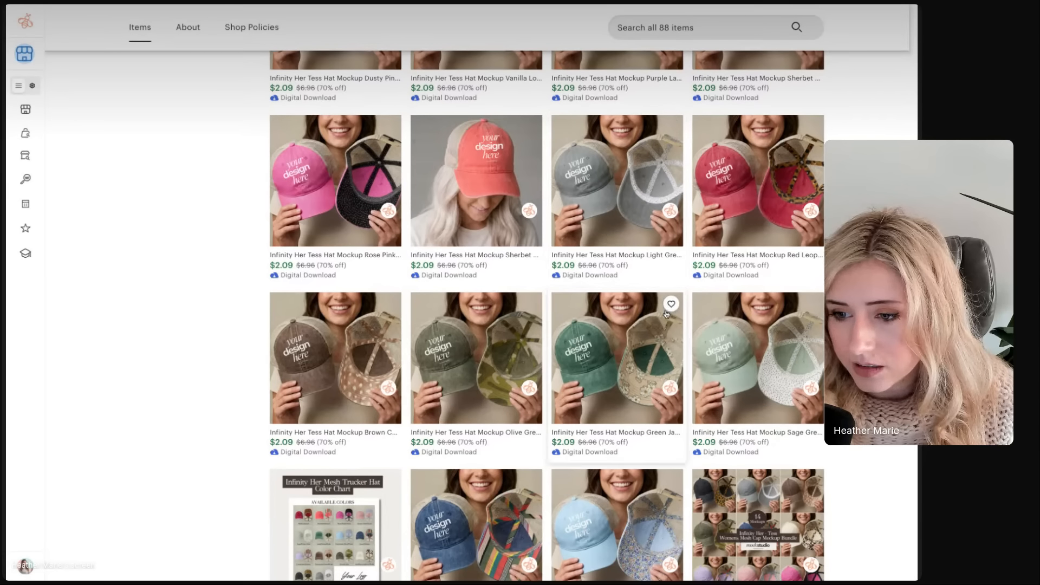
pyautogui.scroll(-1, 628, 359)
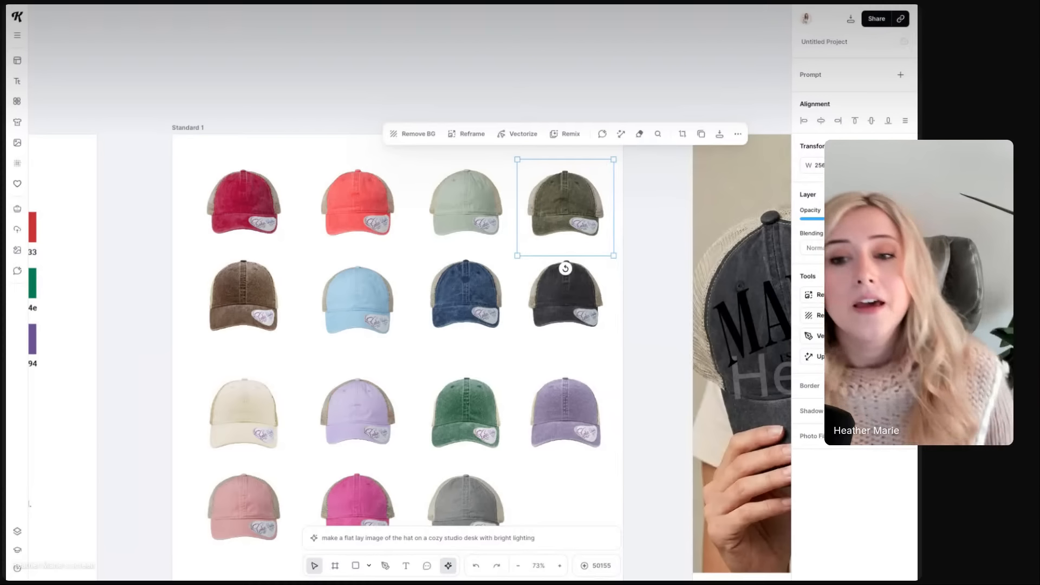
# Switch to Kittl and look over the blank hat colours on the Standard 1 artboard
pyautogui.click(189, 137)
pyautogui.click(189, 136)
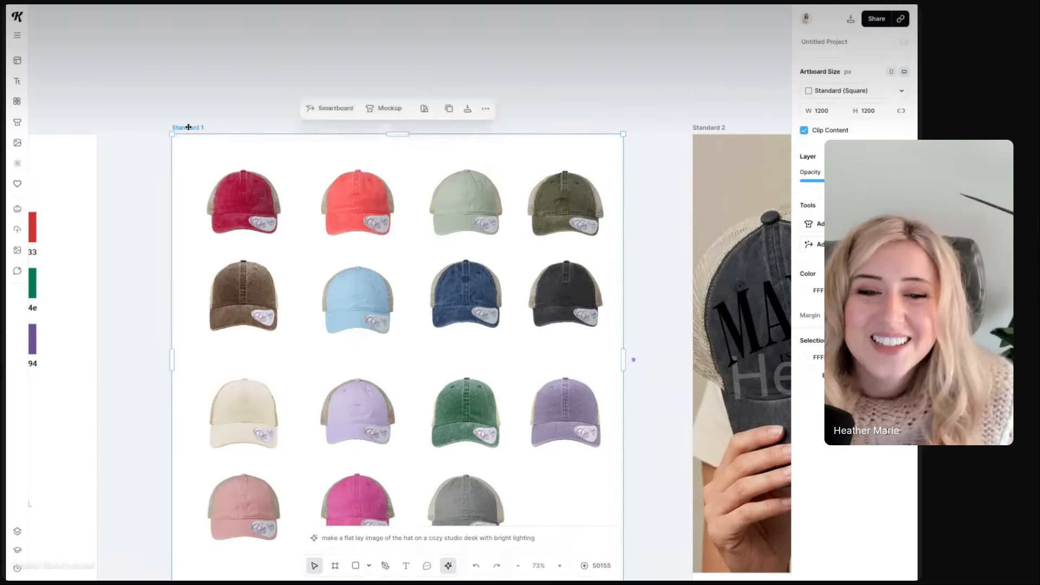
pyautogui.click(357, 206)
pyautogui.click(245, 225)
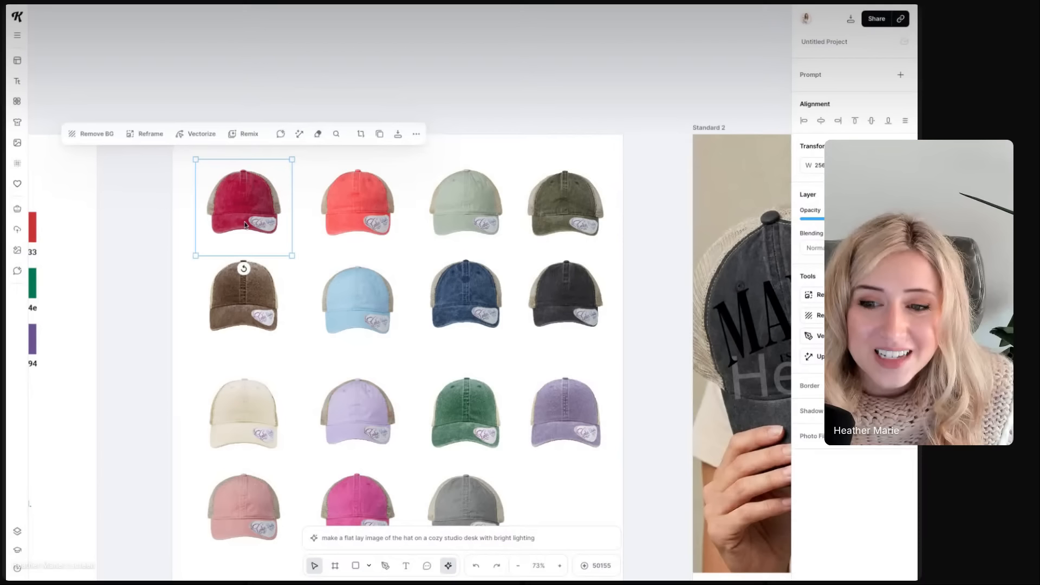
pyautogui.click(510, 190)
pyautogui.click(565, 199)
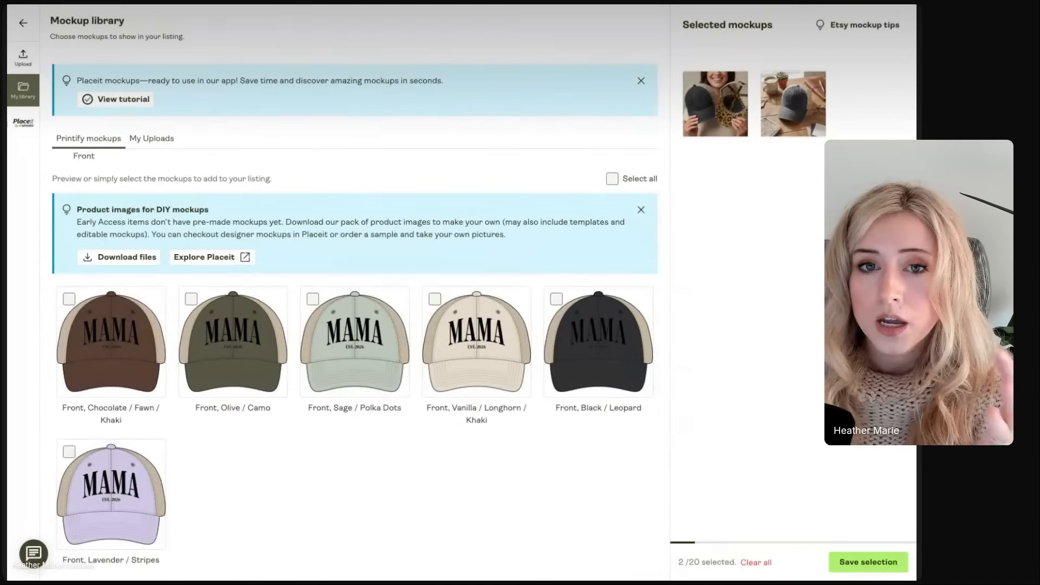
# Save the selection with only the two uploaded hat photos in Printify and save the cap as a draft
pyautogui.click(840, 567)
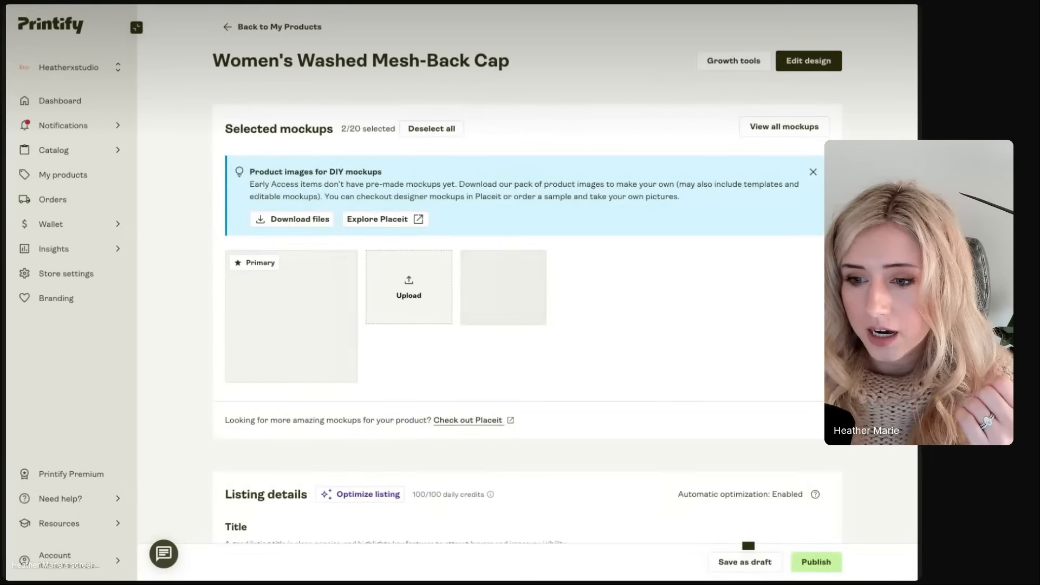
pyautogui.click(731, 563)
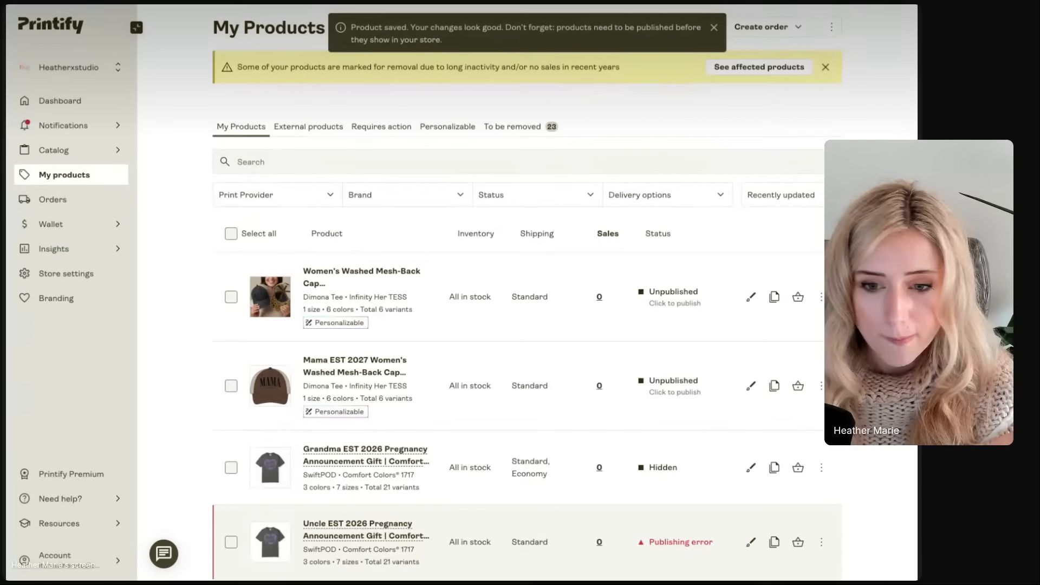
# Search the product catalog for "mesh" and open the Women's Washed Mesh-Back Cap page
pyautogui.moveTo(83, 154)
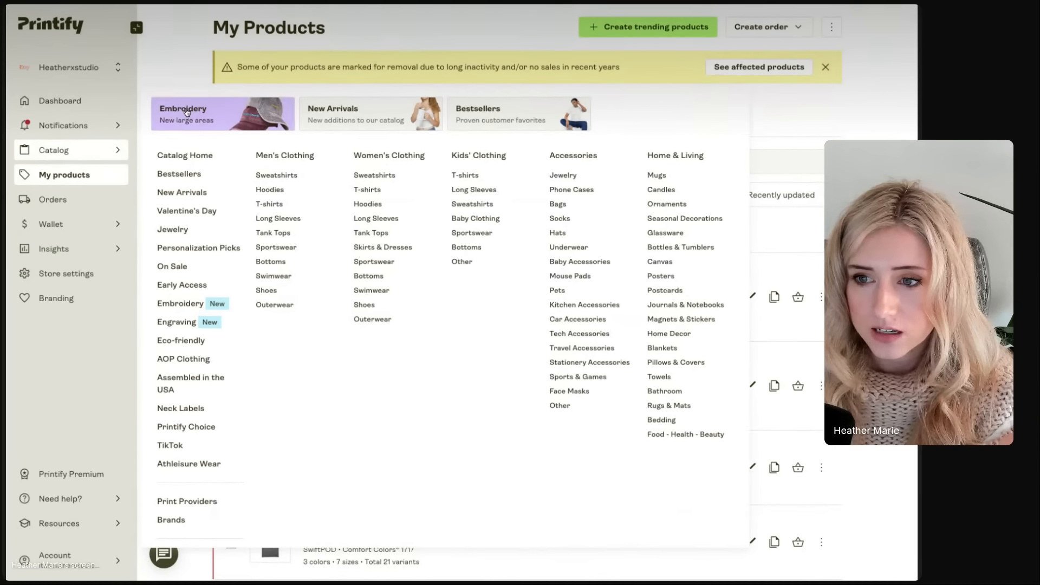
pyautogui.click(199, 157)
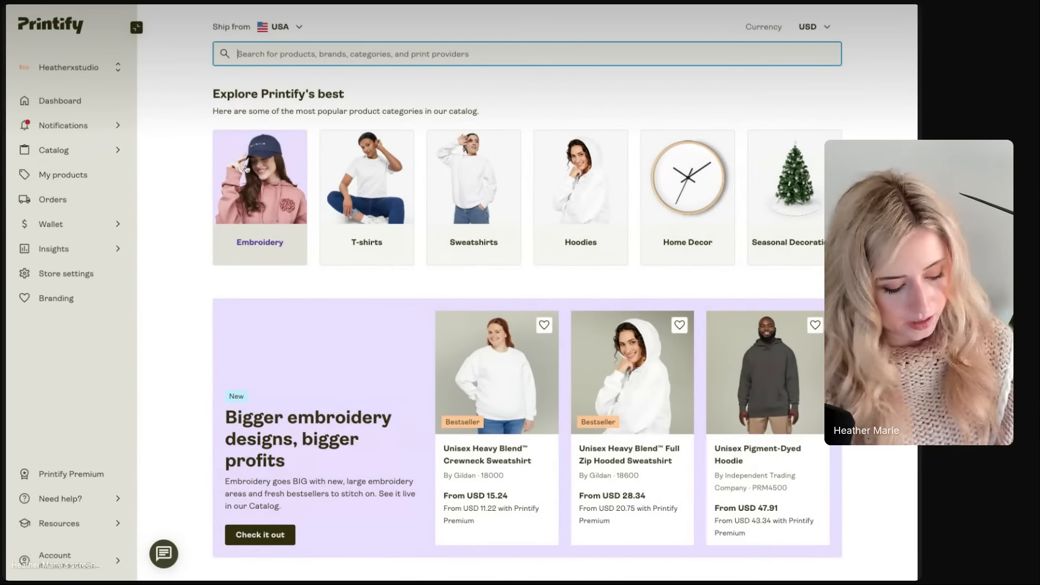
pyautogui.write('mesh')
pyautogui.press('Return')
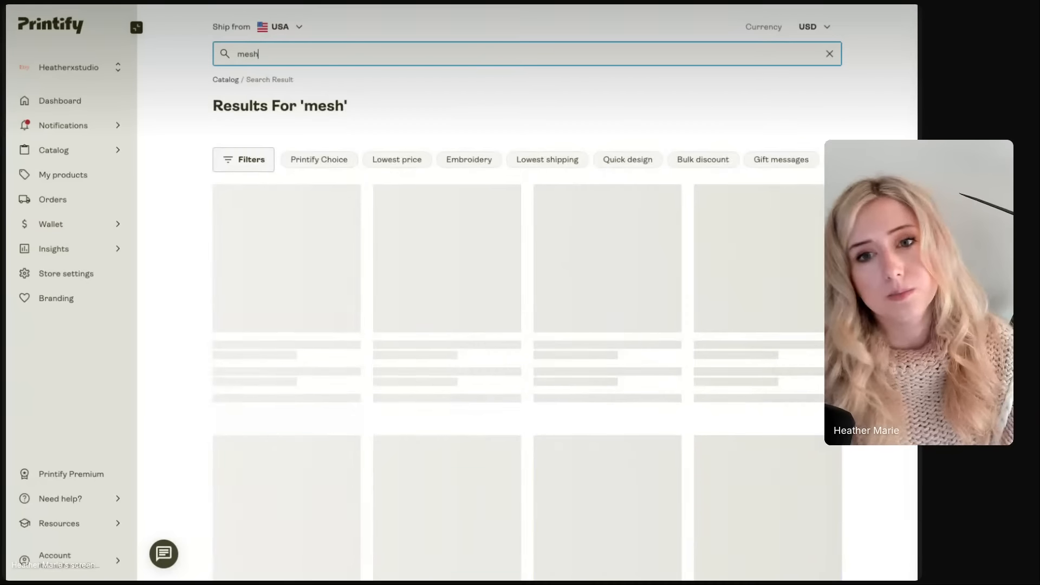
pyautogui.click(279, 311)
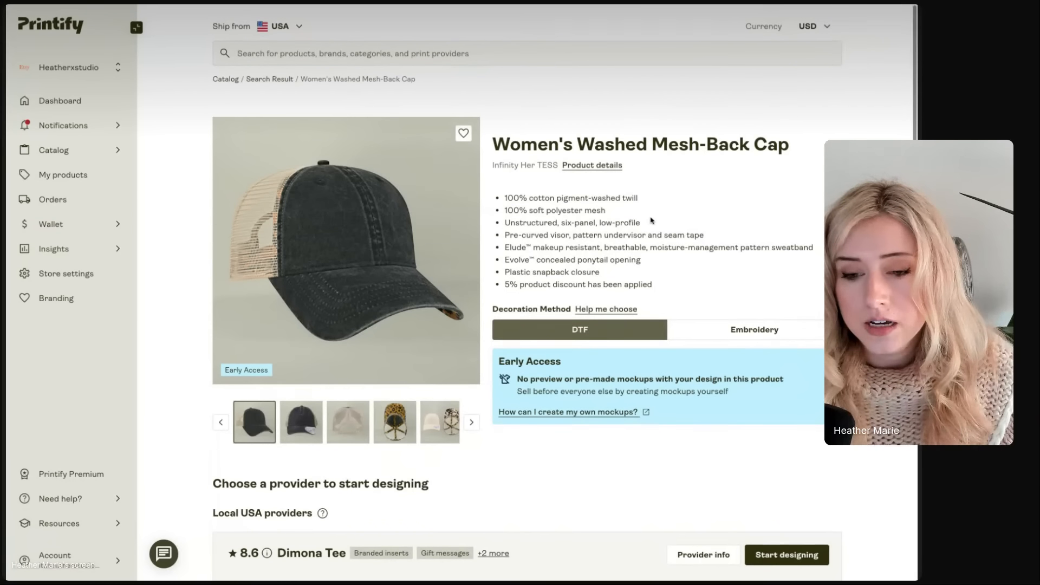
# Highlight the cap's feature list and view the photo of the cream cap with the cow-print underside
pyautogui.scroll(-2, 658, 235)
pyautogui.moveTo(658, 235); pyautogui.dragTo(498, 154)
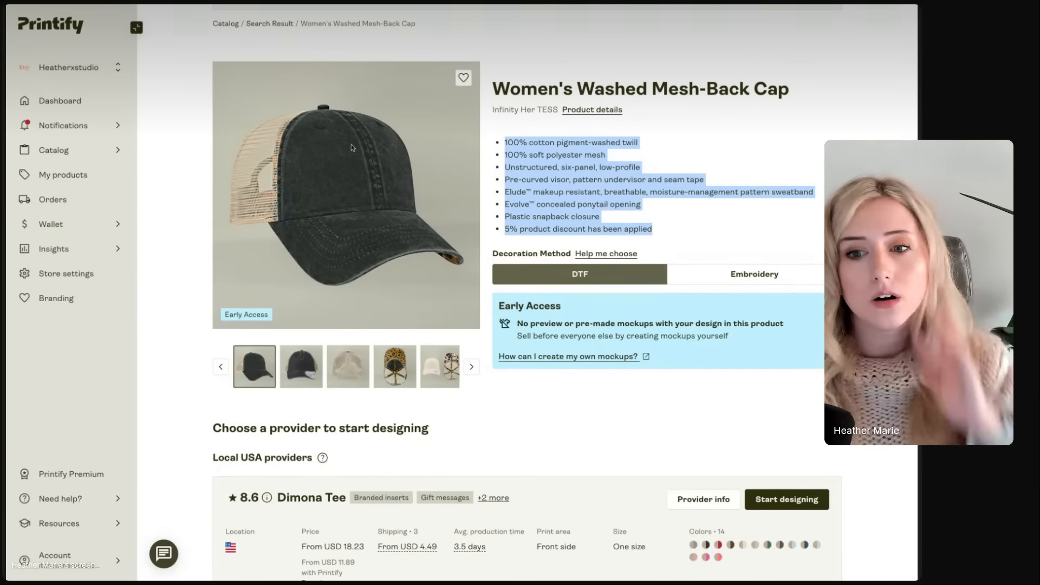
pyautogui.click(447, 376)
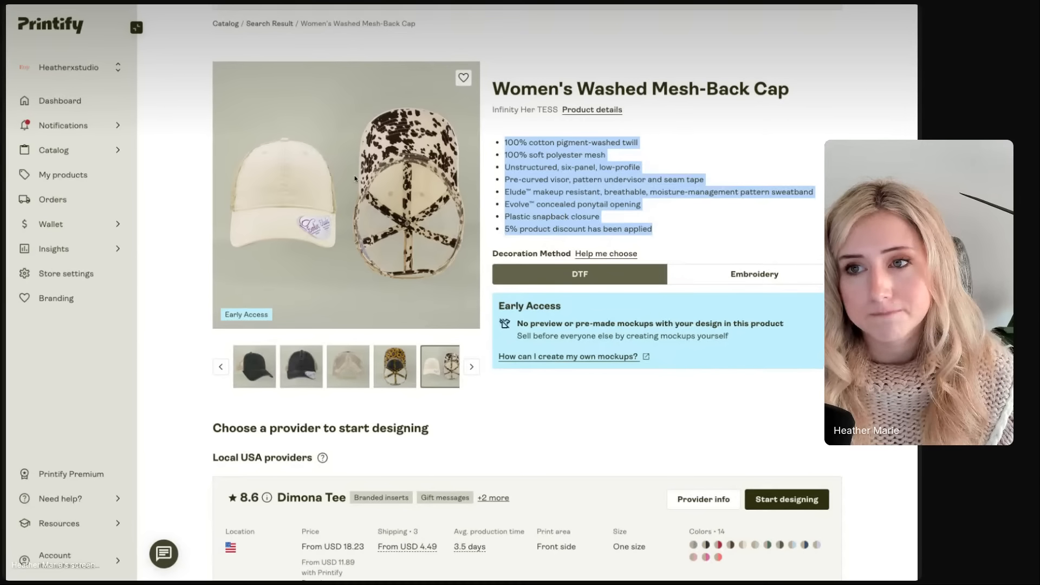
pyautogui.click(456, 5)
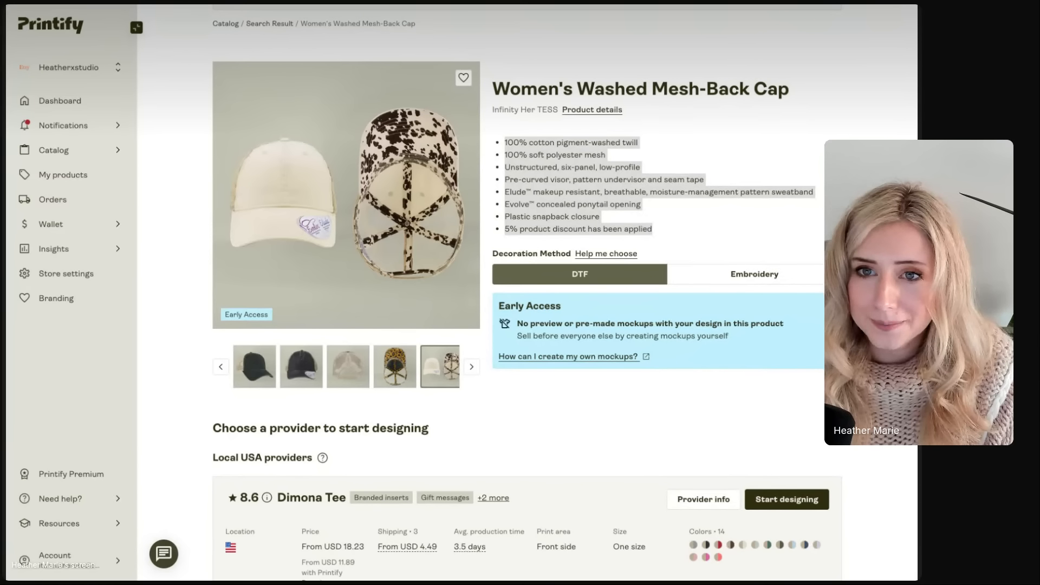
pyautogui.press('super+Tab')
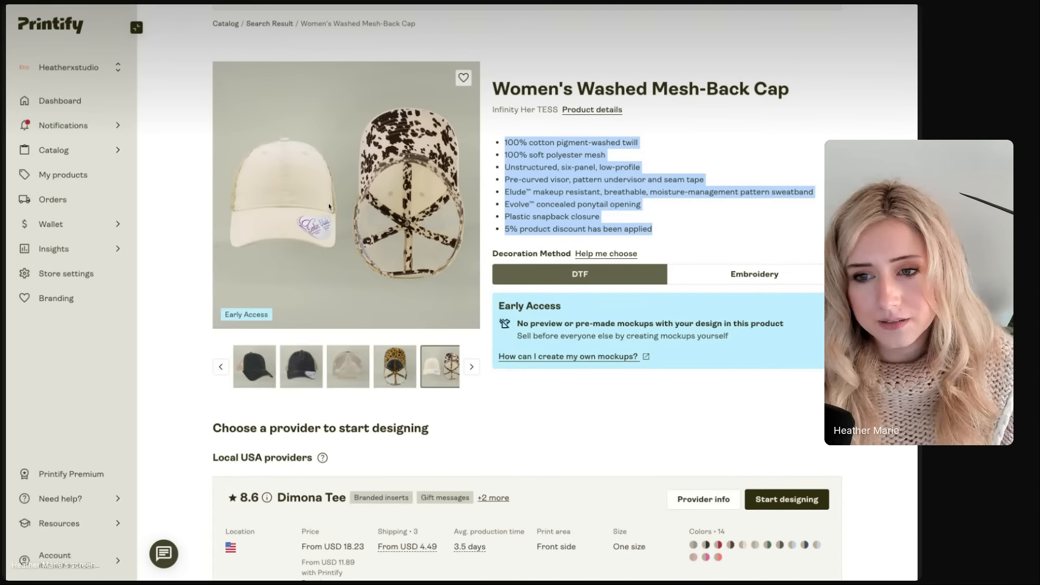
pyautogui.press('super+Tab')
pyautogui.press('super+Tab')
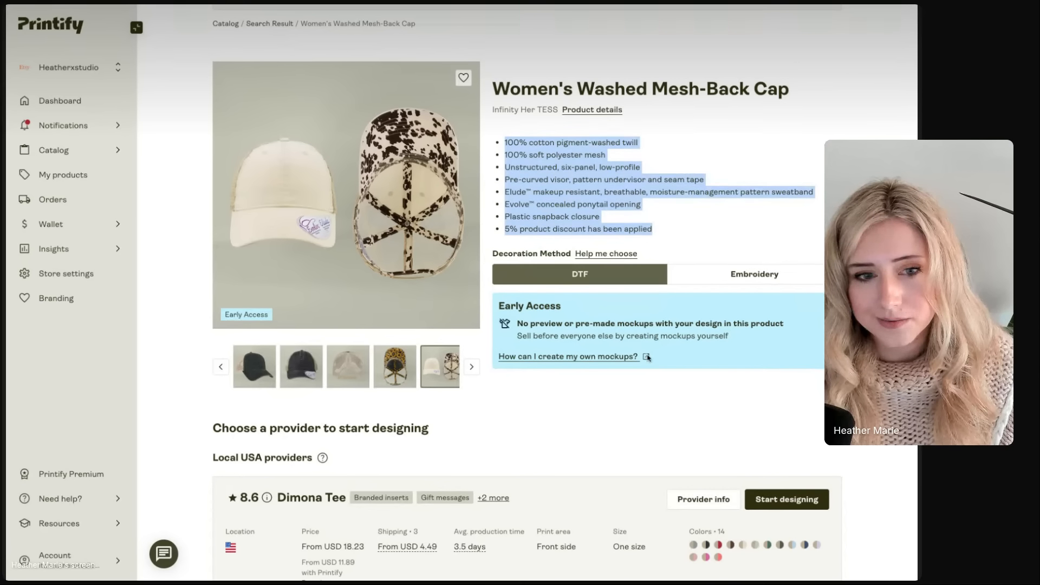
# Browse the cap's remaining colour photos, checking the patterned undersides of the pink, sage, grey, brown and olive versions
pyautogui.click(467, 366)
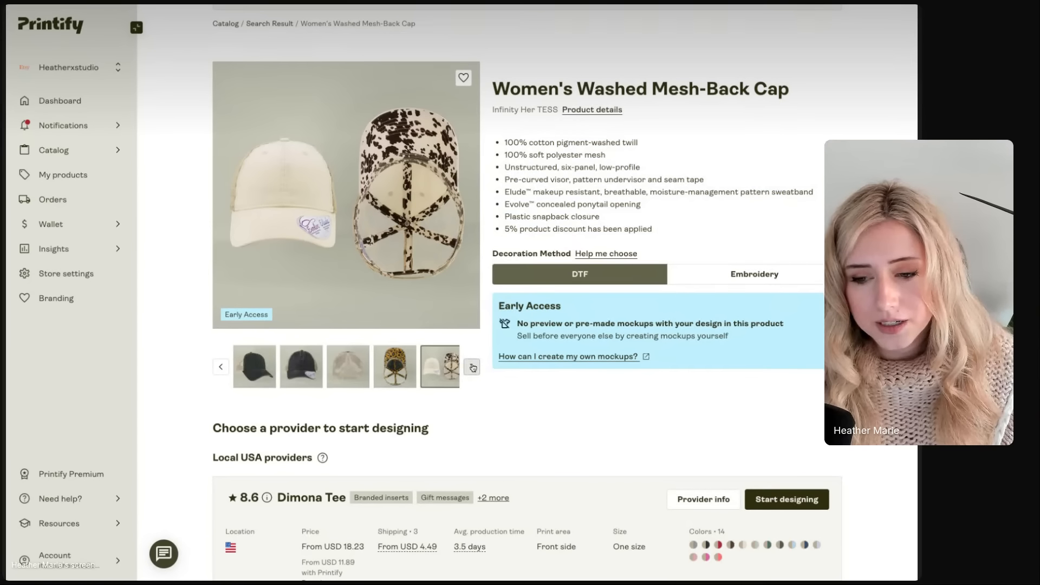
pyautogui.click(471, 367)
pyautogui.click(256, 362)
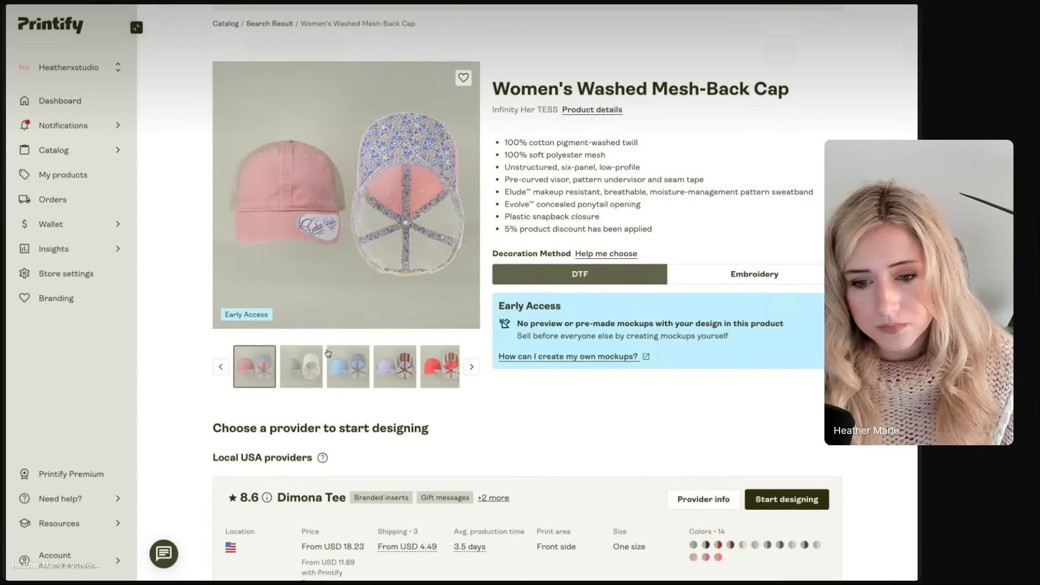
pyautogui.click(295, 361)
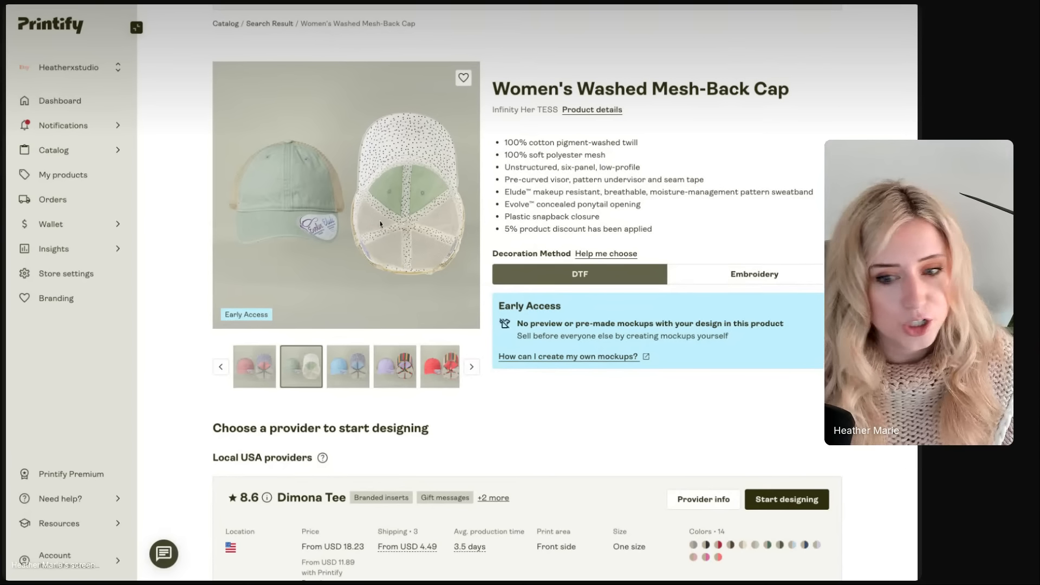
pyautogui.click(471, 367)
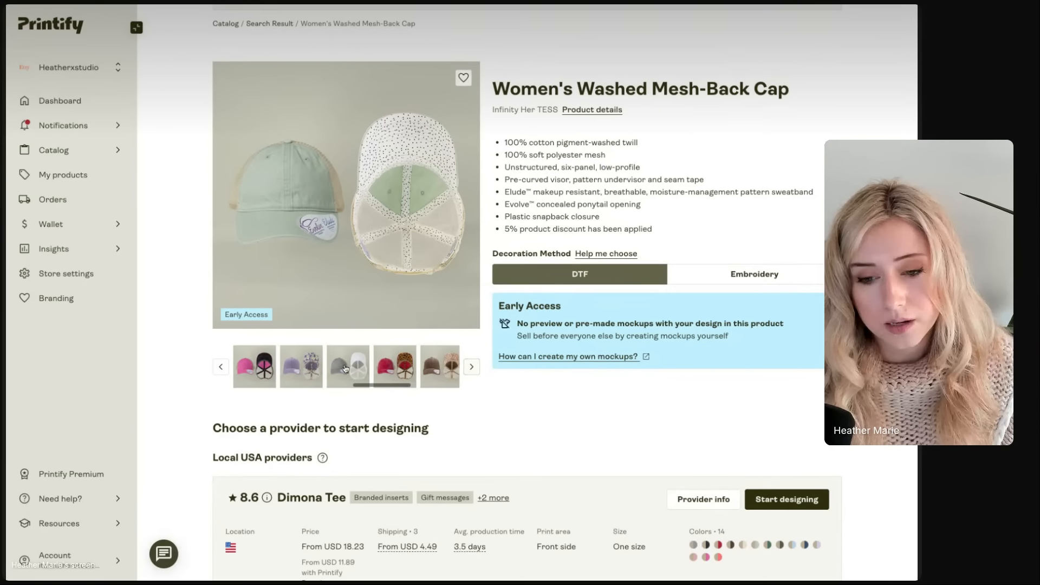
pyautogui.click(345, 369)
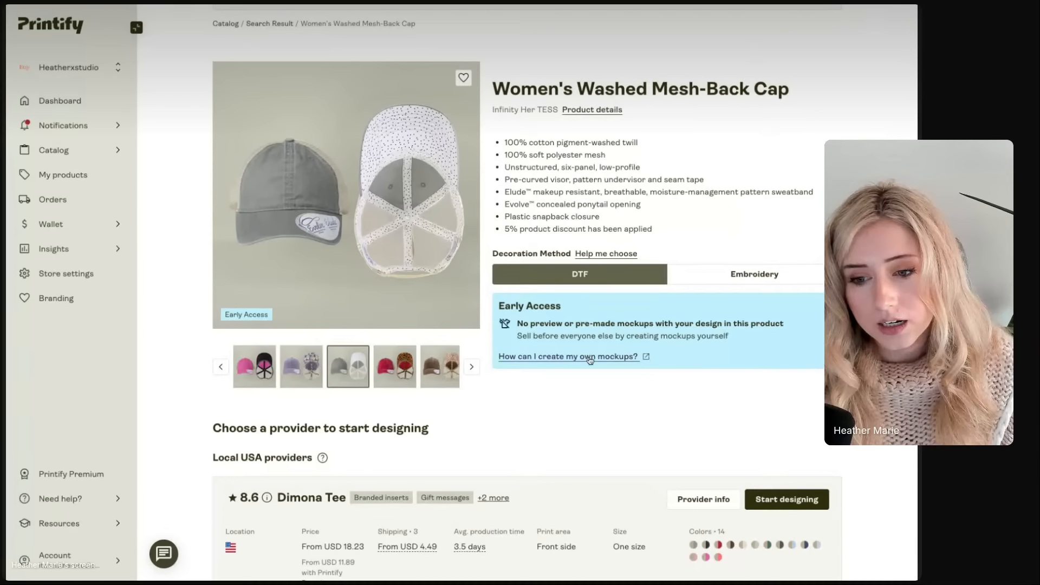
pyautogui.click(441, 366)
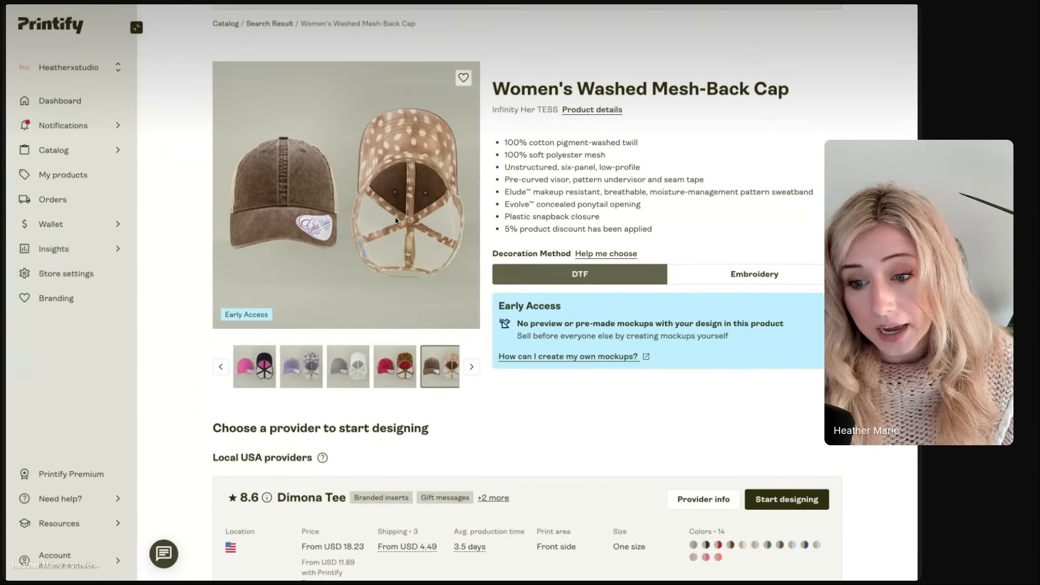
pyautogui.click(472, 367)
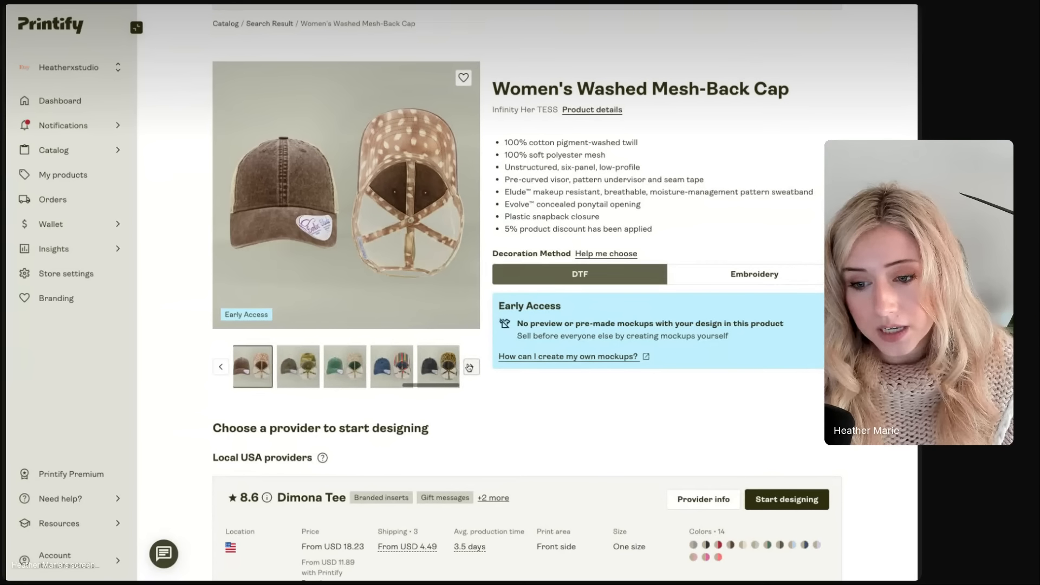
pyautogui.click(307, 366)
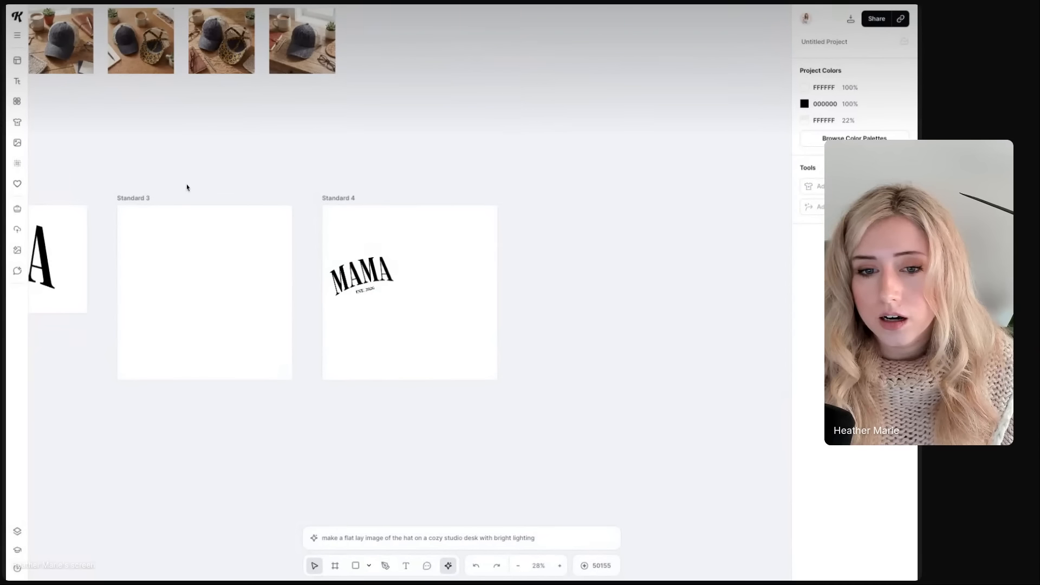
# Switch to Kittl, paste the olive camo cap photo onto the Standard 3 artboard, and shrink it into the artboard's upper-left corner
pyautogui.scroll(5, 187, 188)
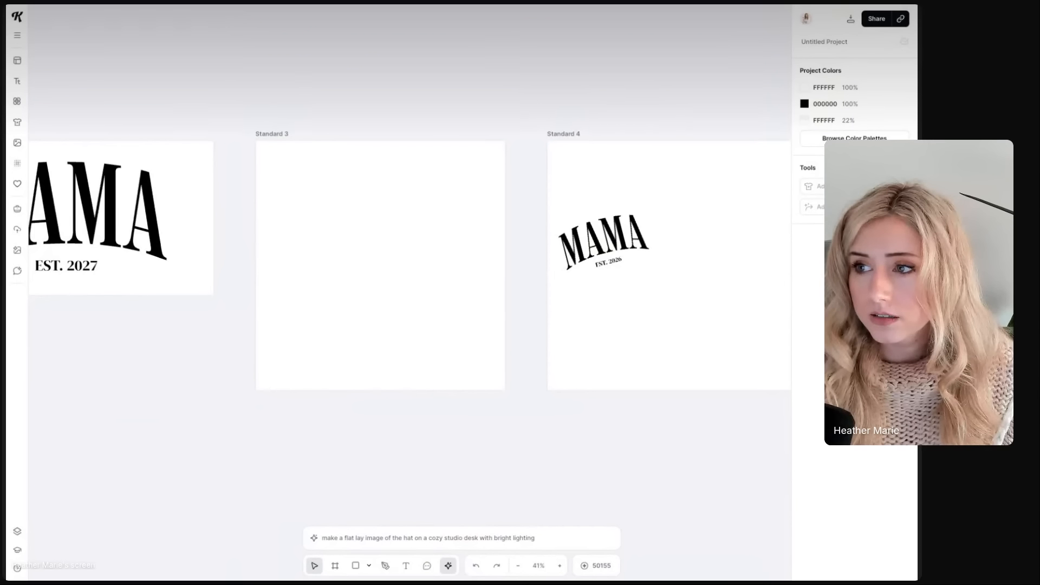
pyautogui.hotkey('ctrl', 'v')
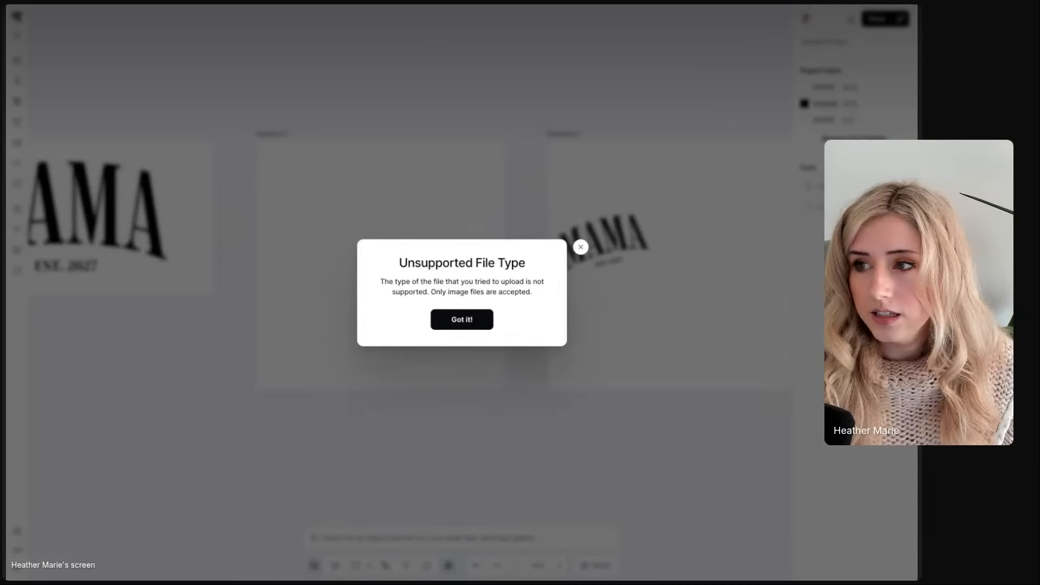
pyautogui.click(449, 320)
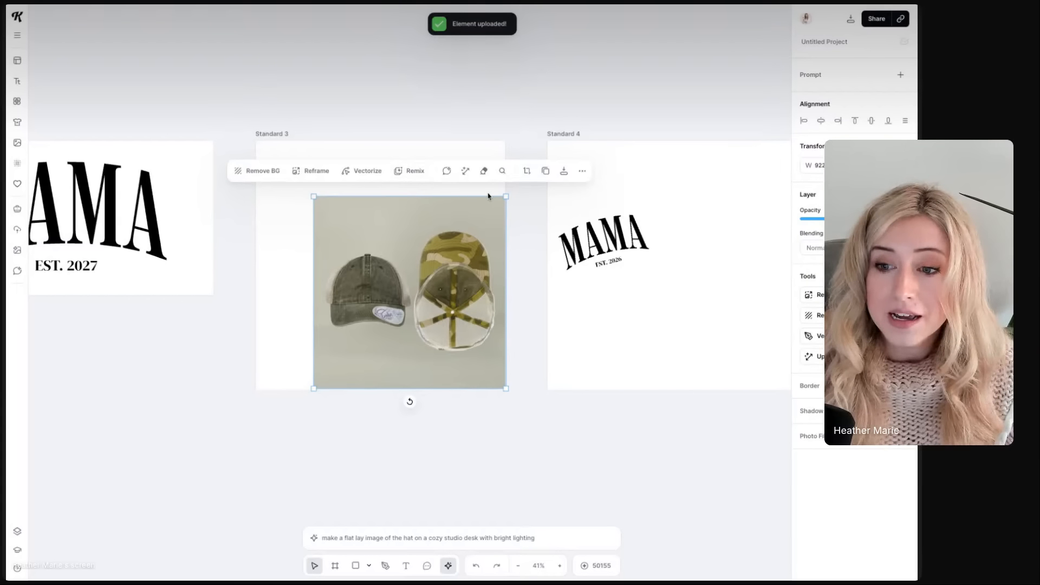
pyautogui.moveTo(507, 196); pyautogui.dragTo(416, 285)
pyautogui.moveTo(335, 337); pyautogui.dragTo(282, 192)
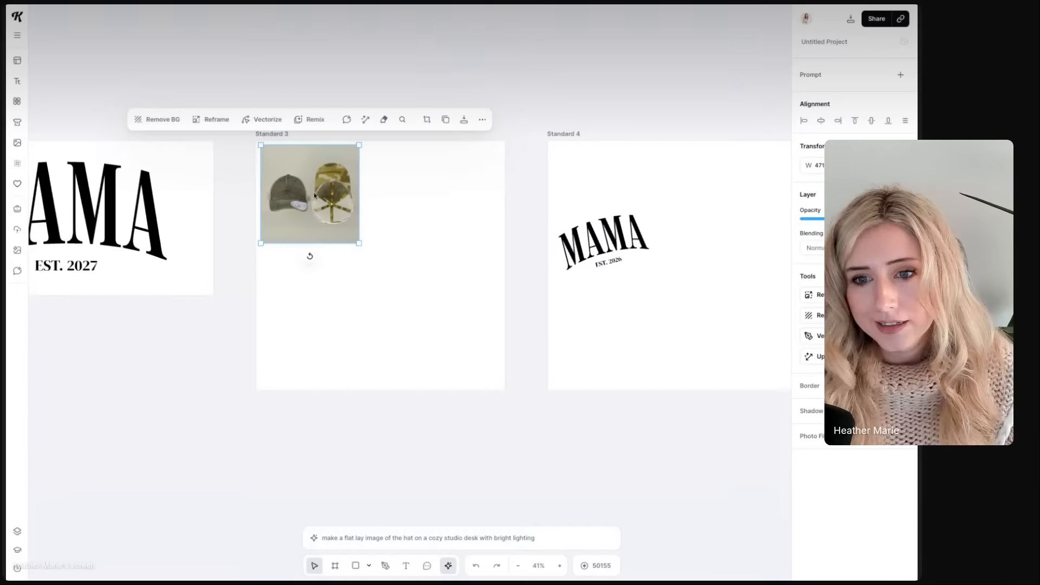
# Add the grey cap photo to Standard 3, shrink it and line it up beside the olive camo cap photo
pyautogui.click(398, 220)
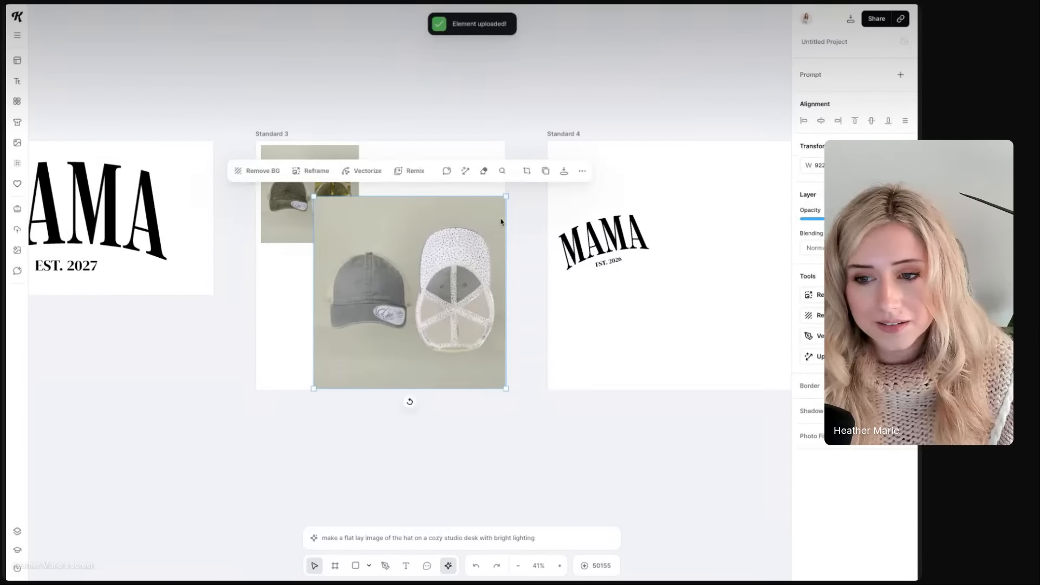
pyautogui.moveTo(506, 195); pyautogui.dragTo(414, 288)
pyautogui.moveTo(360, 323); pyautogui.dragTo(431, 195)
pyautogui.moveTo(310, 194); pyautogui.dragTo(323, 210)
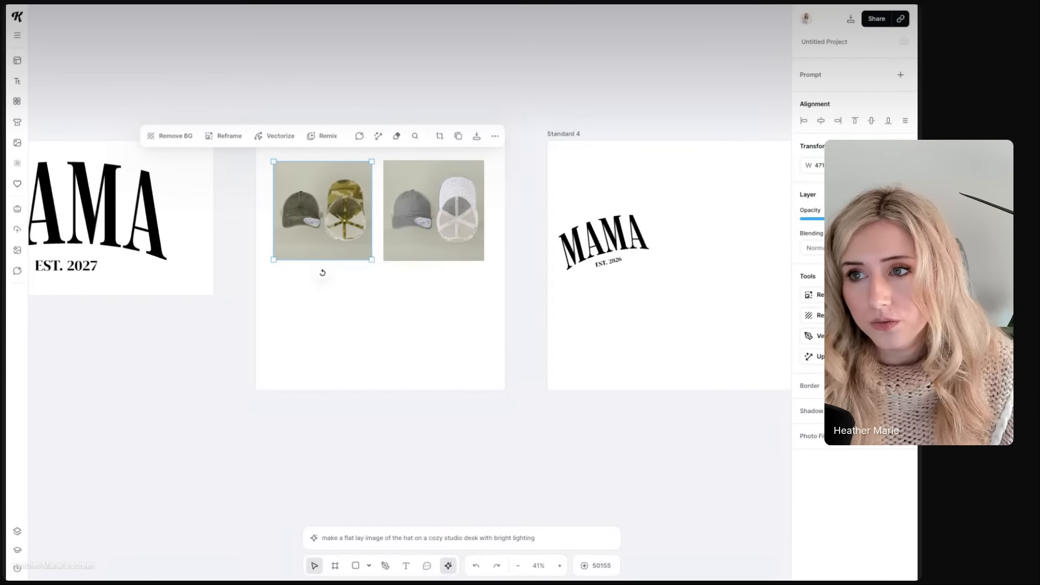
# Paste the purple floral cap photo onto Standard 3, shrink it and place it below the olive camo cap photo
pyautogui.click(348, 276)
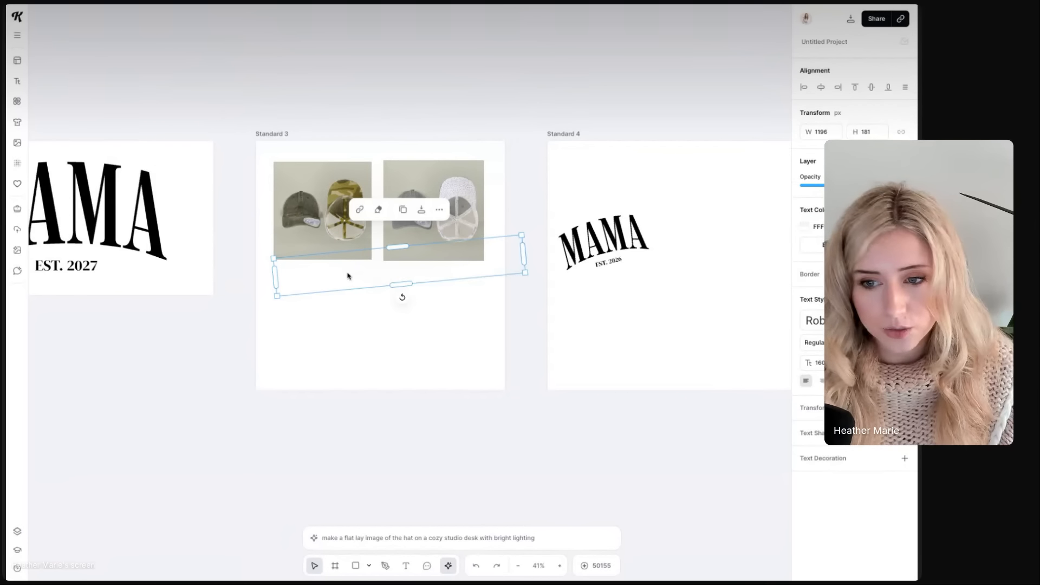
pyautogui.hotkey('ctrl', 'v')
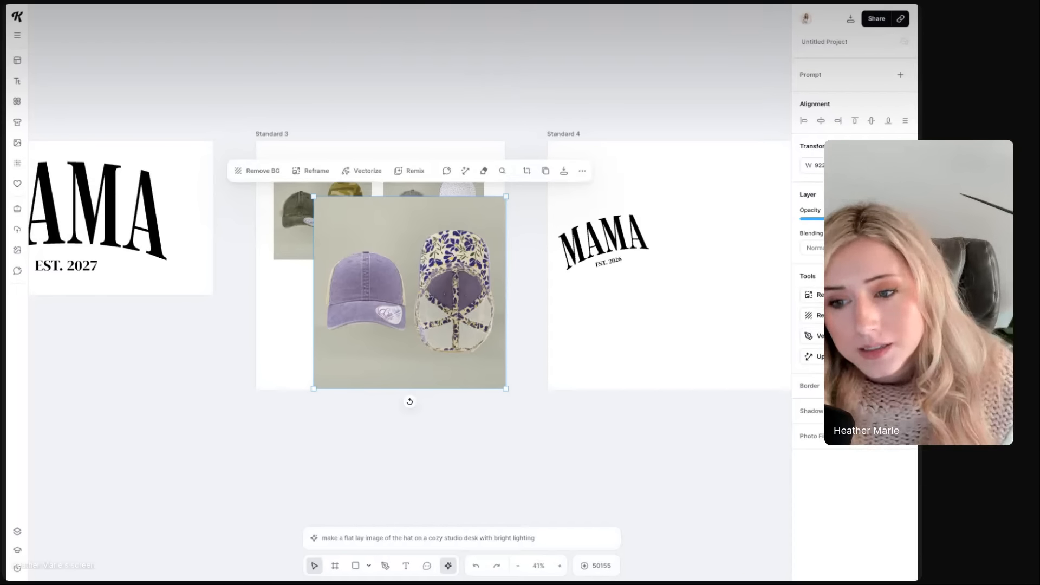
pyautogui.moveTo(506, 197); pyautogui.dragTo(410, 293)
pyautogui.moveTo(350, 323); pyautogui.dragTo(306, 295)
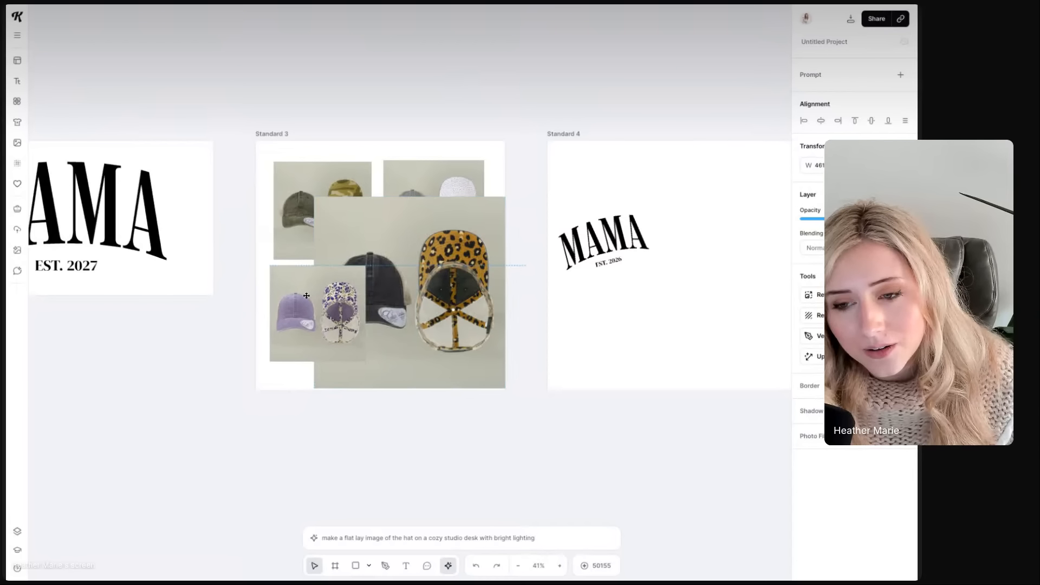
# Add the black leopard and sage green cap photos to Standard 3, shrink both, and move the purple cap photo to the artboard's lower right
pyautogui.click(498, 205)
pyautogui.moveTo(507, 197); pyautogui.dragTo(399, 245)
pyautogui.click(472, 255)
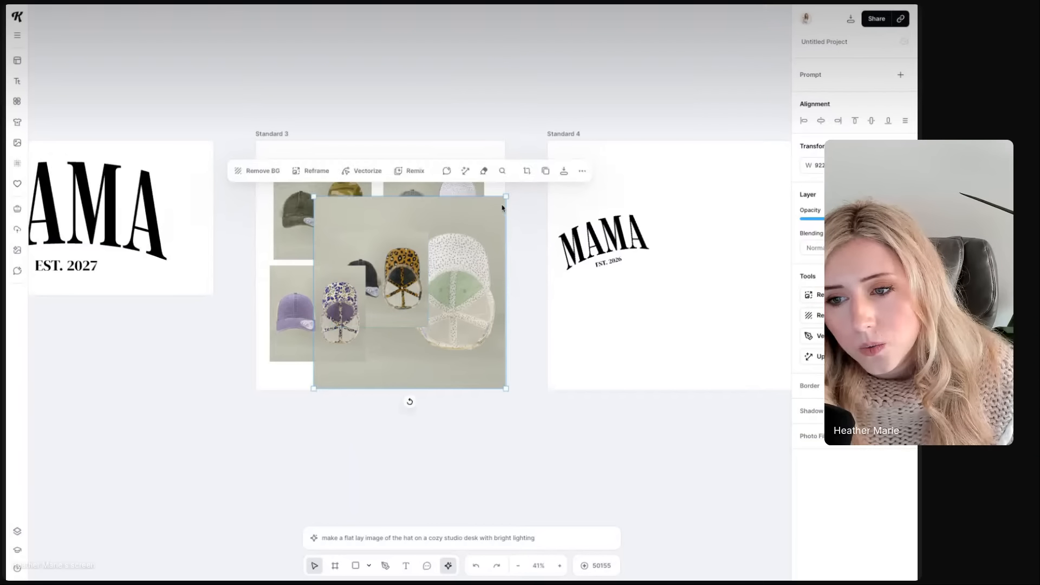
pyautogui.moveTo(506, 217); pyautogui.dragTo(414, 299)
pyautogui.moveTo(366, 354); pyautogui.dragTo(490, 351)
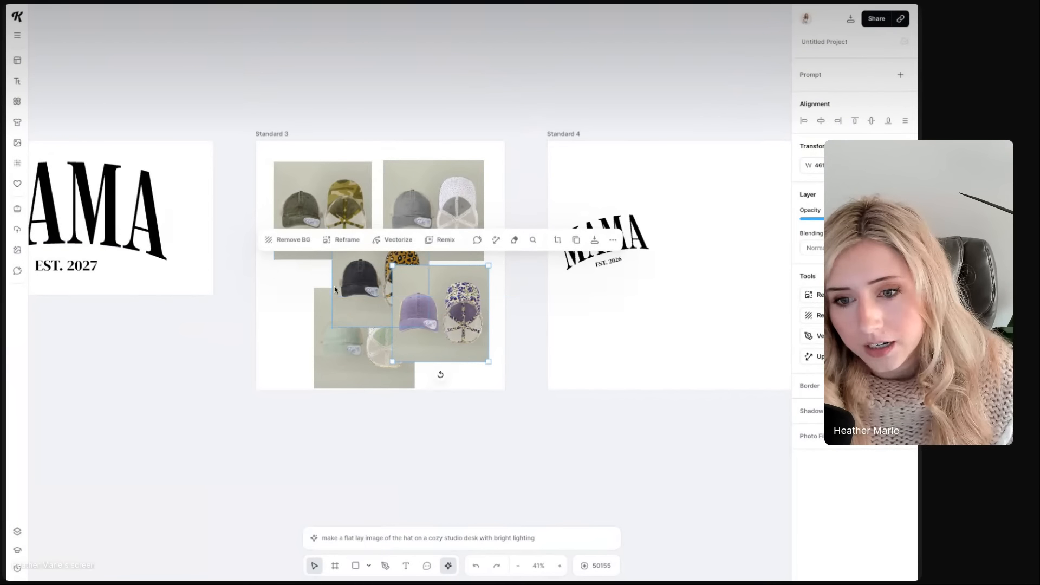
# Place the sage cap photo in the artboard's lower left, moving the leopard cap photo above, and resize the purple photo to match the sage one
pyautogui.moveTo(339, 312); pyautogui.dragTo(282, 321)
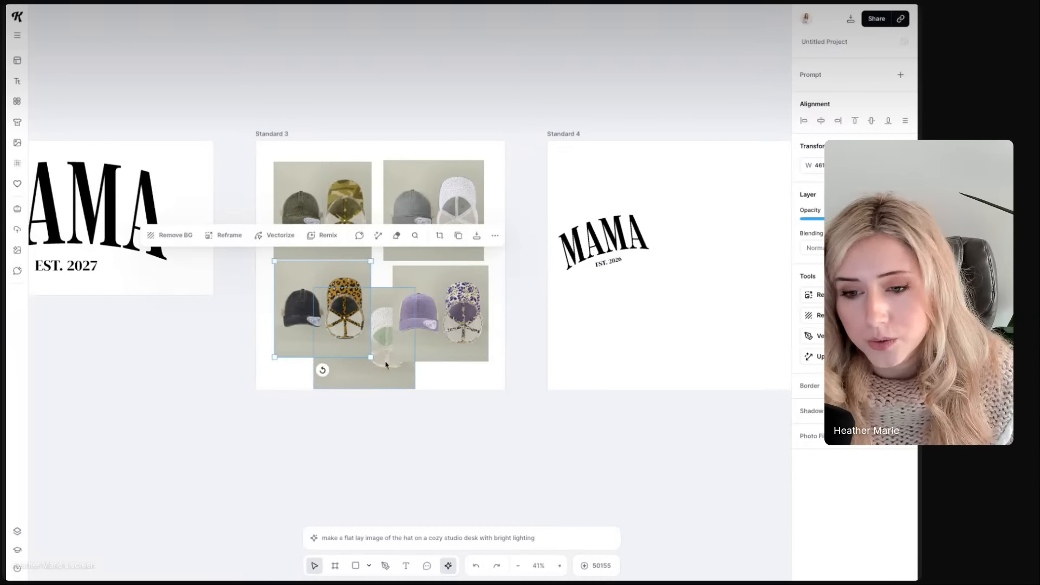
pyautogui.moveTo(384, 364); pyautogui.dragTo(400, 336)
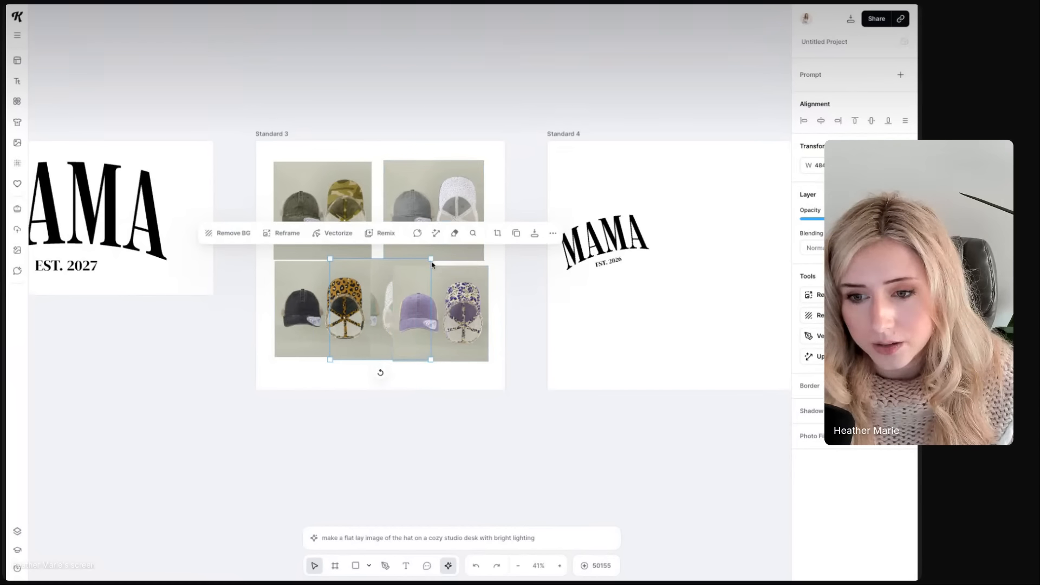
pyautogui.click(306, 301)
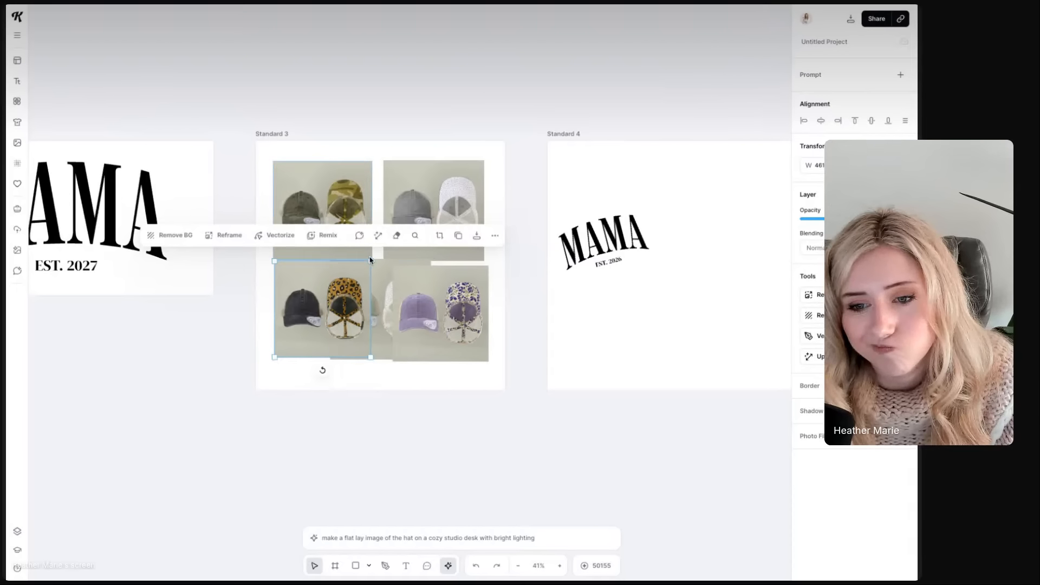
pyautogui.moveTo(370, 261); pyautogui.dragTo(295, 276)
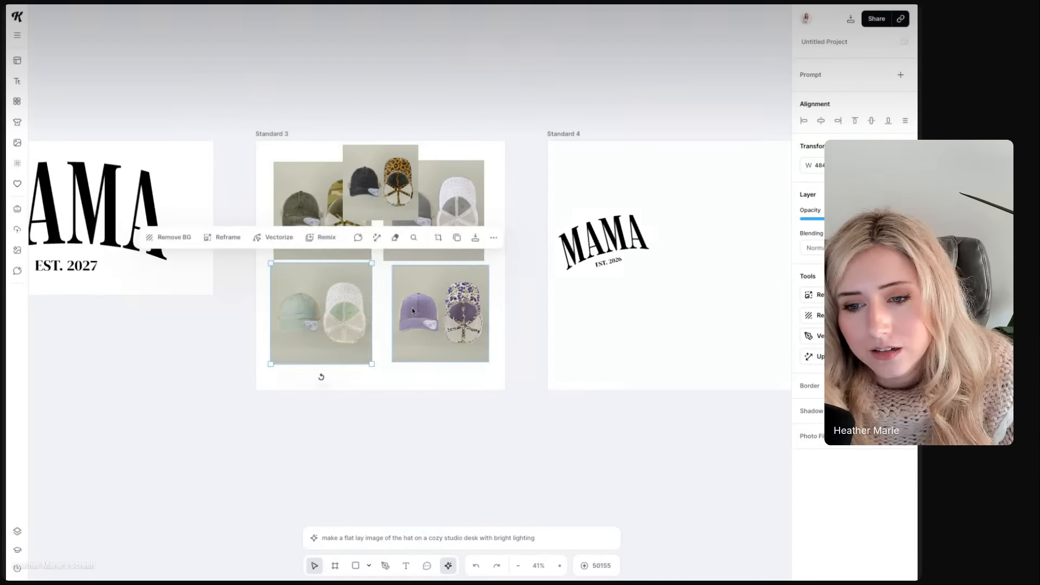
pyautogui.click(411, 307)
pyautogui.moveTo(489, 265); pyautogui.dragTo(469, 283)
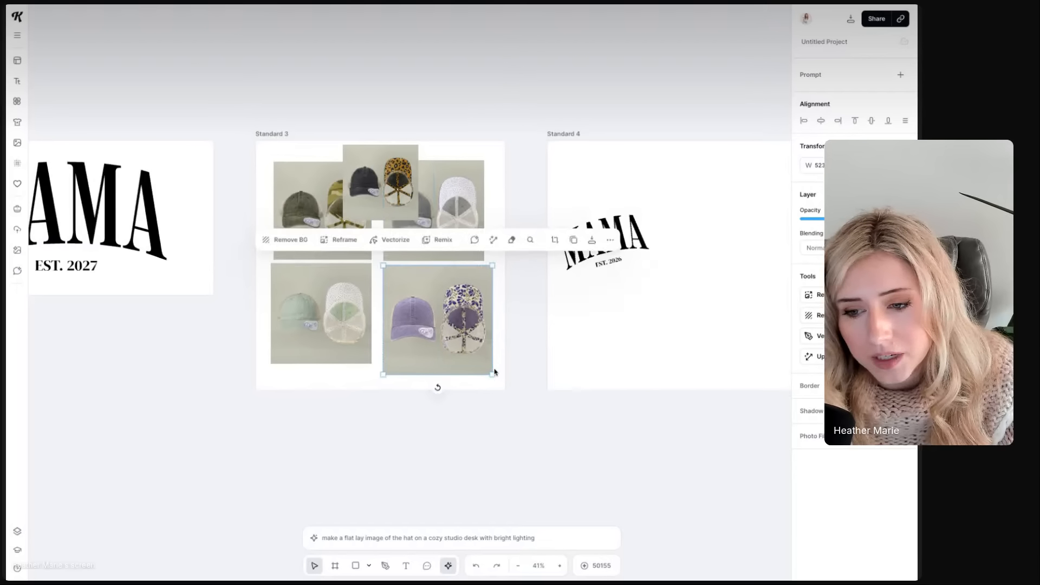
pyautogui.moveTo(492, 374); pyautogui.dragTo(482, 365)
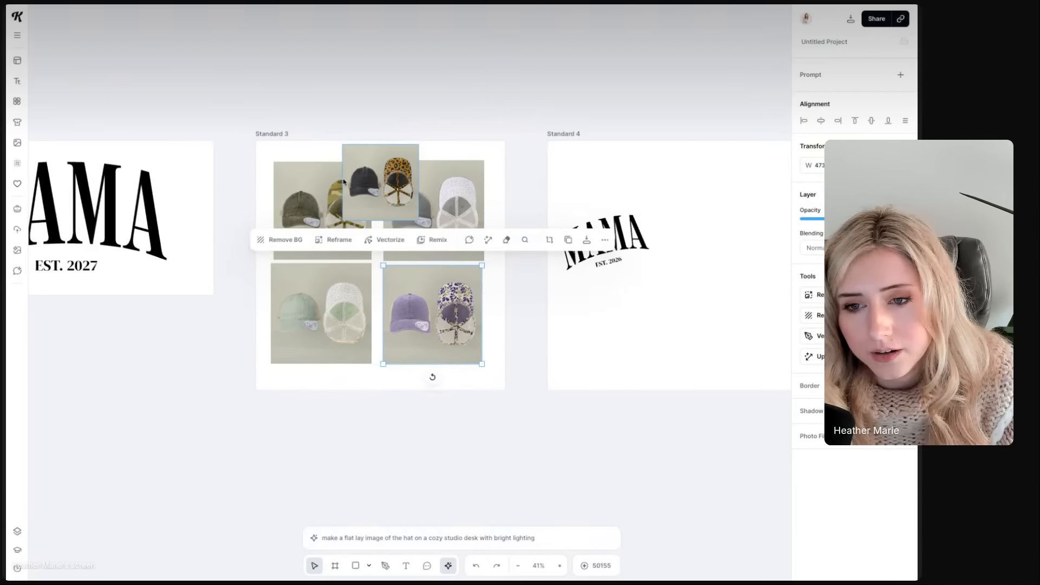
# Enlarge the leopard cap photo beside the camo one in the upper row, and shrink the grey cap photo into the artboard's lower right
pyautogui.moveTo(382, 174); pyautogui.dragTo(373, 225)
pyautogui.click(466, 179)
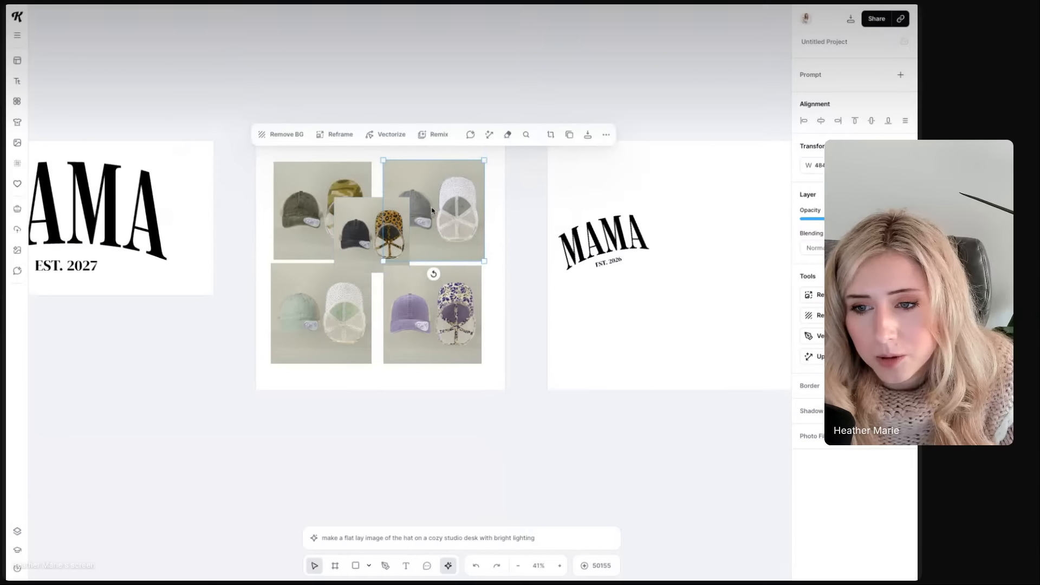
pyautogui.moveTo(486, 161); pyautogui.dragTo(456, 287)
pyautogui.click(367, 174)
pyautogui.click(430, 209)
pyautogui.moveTo(395, 214); pyautogui.dragTo(491, 167)
pyautogui.moveTo(390, 252); pyautogui.dragTo(383, 258)
pyautogui.moveTo(409, 312); pyautogui.dragTo(349, 311)
pyautogui.moveTo(457, 310); pyautogui.dragTo(460, 337)
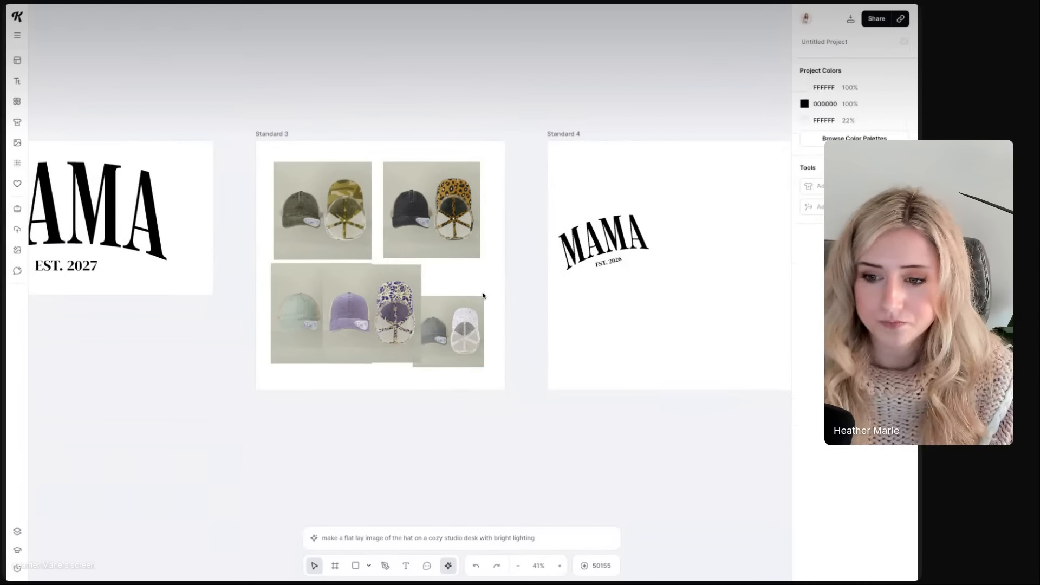
# Resize the sage, purple and grey cap photos to equal height and spread them side by side along the lower row
pyautogui.click(483, 296)
pyautogui.moveTo(484, 296); pyautogui.dragTo(505, 275)
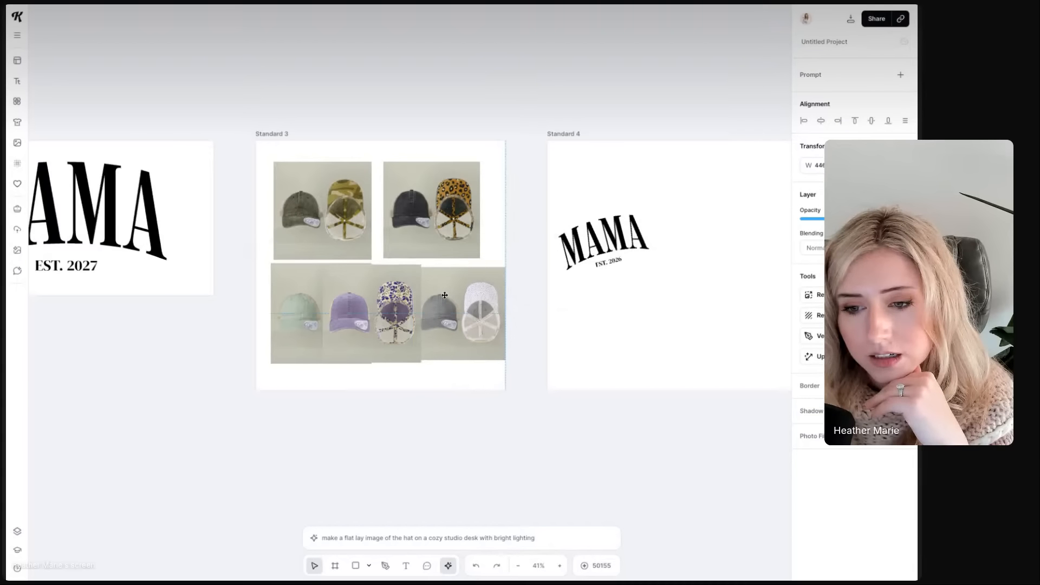
pyautogui.moveTo(415, 330); pyautogui.dragTo(415, 324)
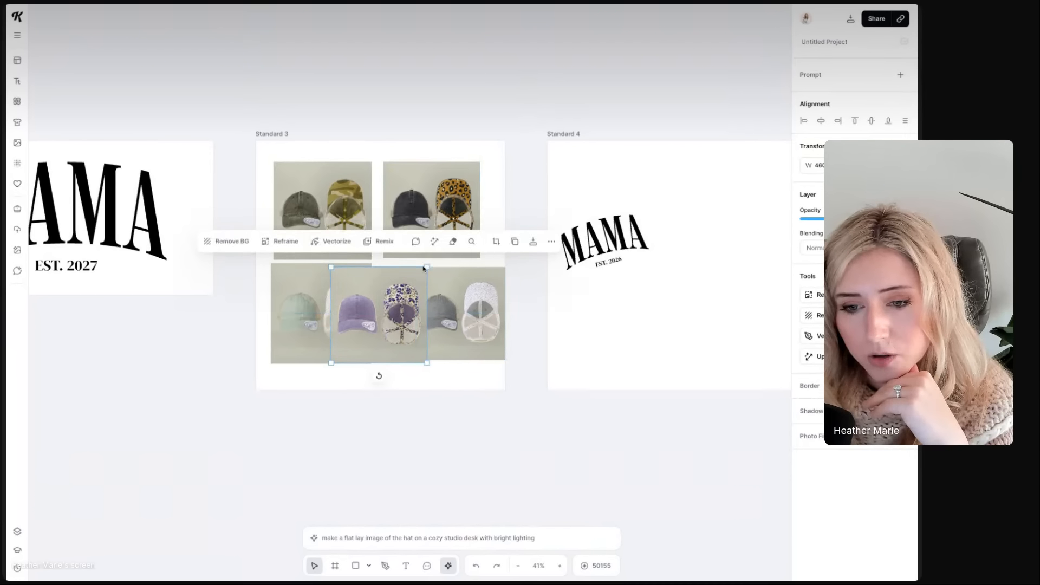
pyautogui.moveTo(331, 362); pyautogui.dragTo(335, 362)
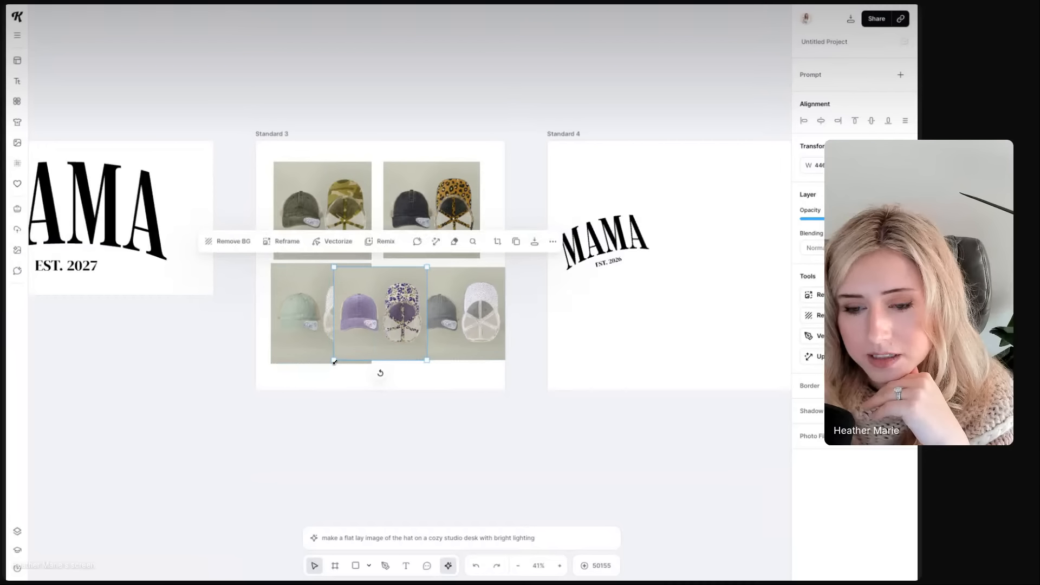
pyautogui.click(335, 362)
pyautogui.moveTo(272, 365); pyautogui.dragTo(277, 364)
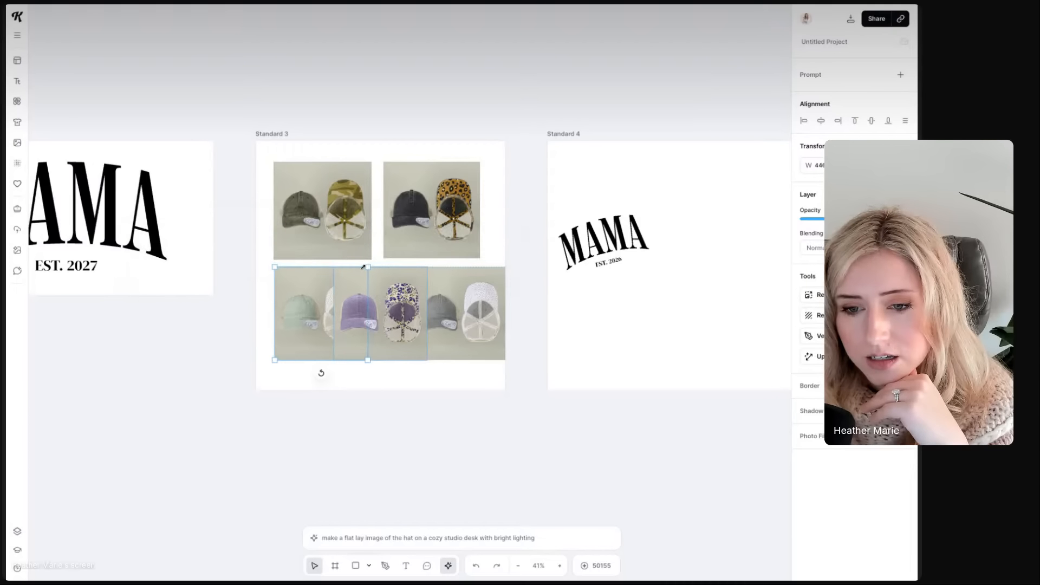
pyautogui.click(383, 314)
pyautogui.moveTo(380, 313); pyautogui.dragTo(407, 313)
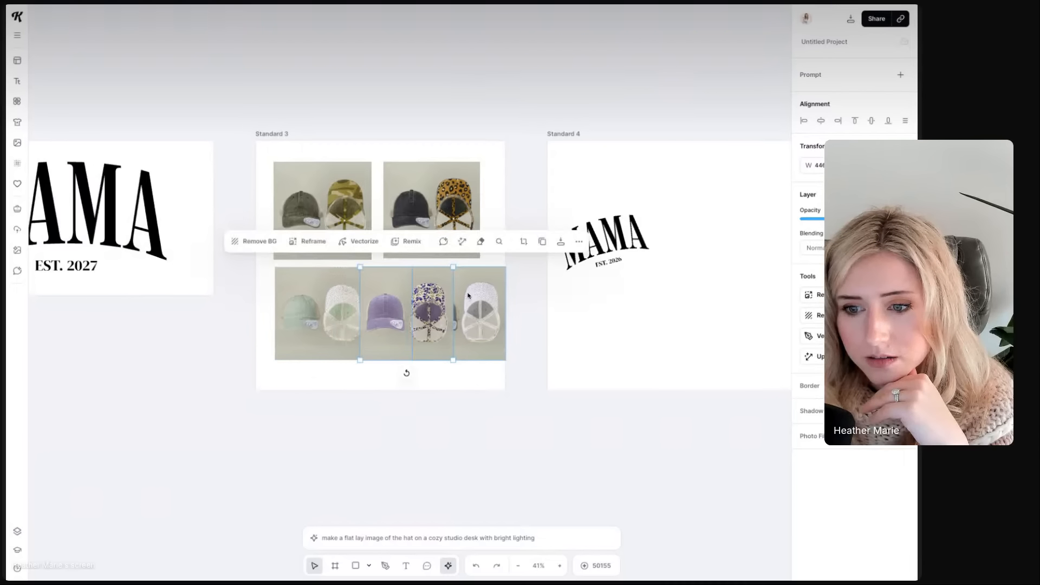
pyautogui.moveTo(467, 294); pyautogui.dragTo(501, 295)
# Scale the lower row of three cap photos down to fit inside the artboard and remove their backgrounds
pyautogui.moveTo(246, 276); pyautogui.dragTo(481, 360)
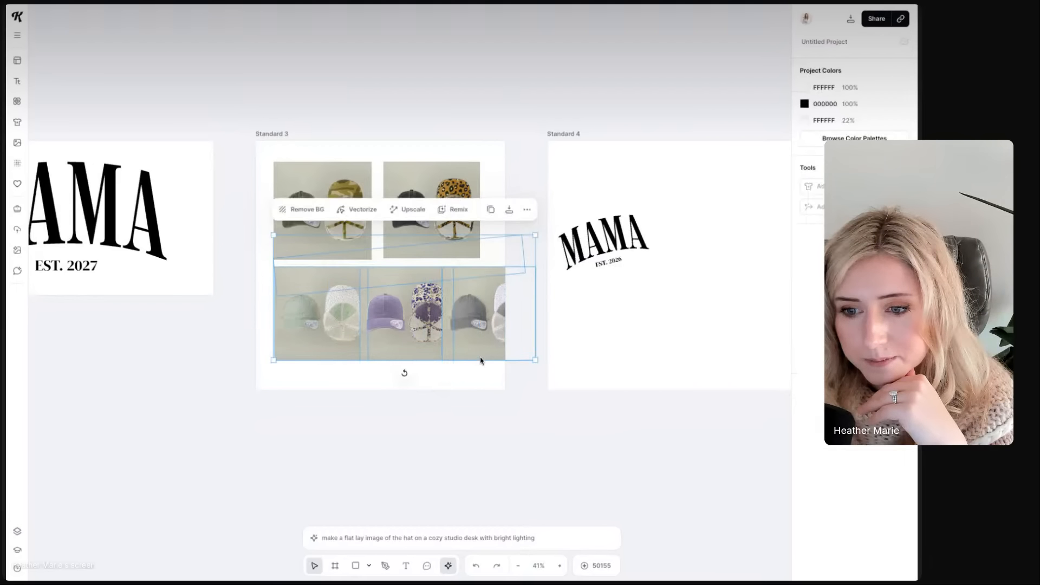
pyautogui.moveTo(529, 249); pyautogui.dragTo(492, 243)
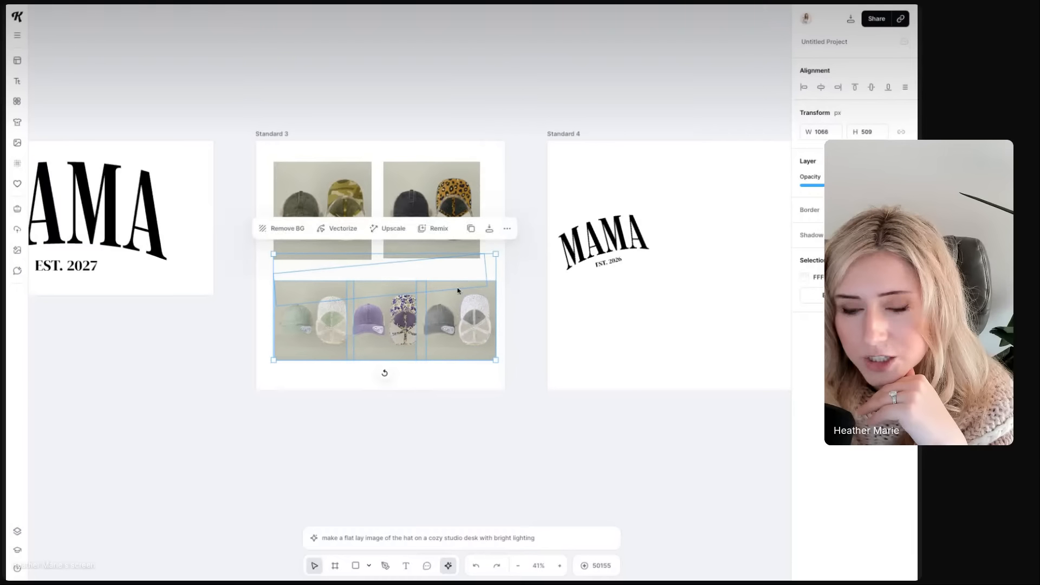
pyautogui.moveTo(458, 333)
pyautogui.mouseDown()
pyautogui.moveTo(428, 321)
pyautogui.moveTo(451, 329)
pyautogui.mouseUp()
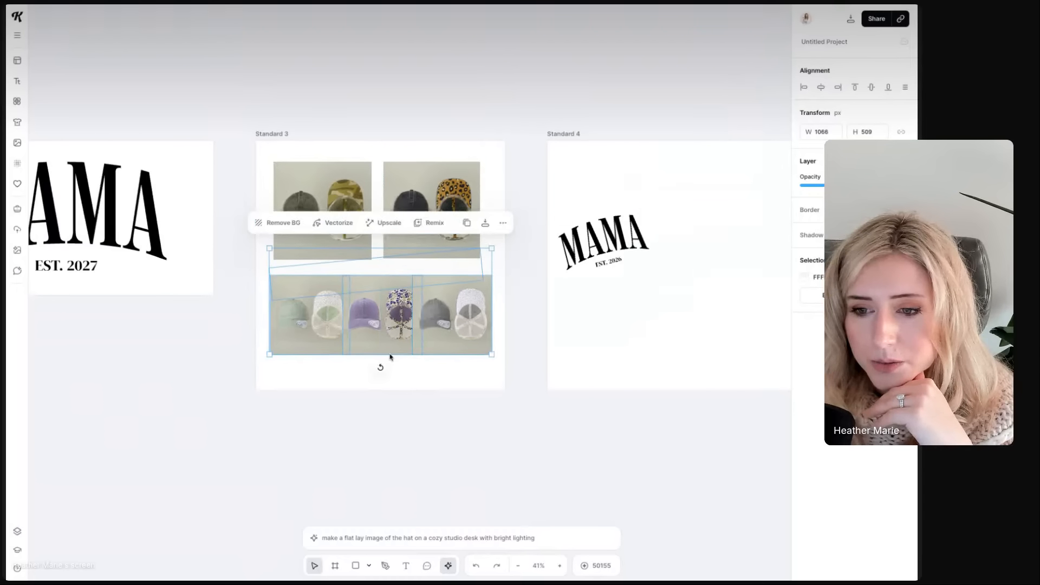
pyautogui.click(279, 222)
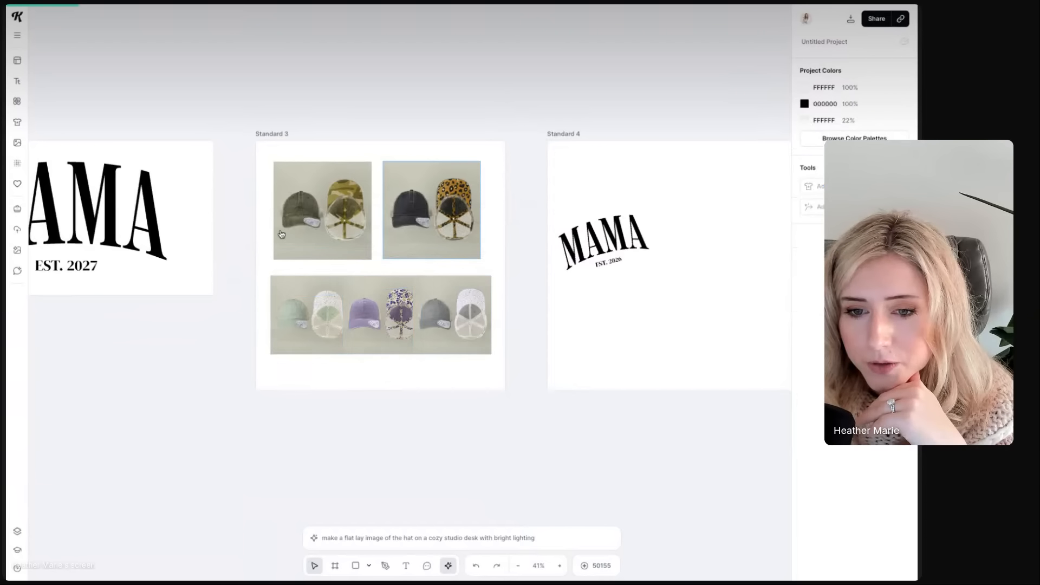
# Remove the background from the black leopard cap photo in the upper row
pyautogui.moveTo(323, 151); pyautogui.dragTo(450, 233)
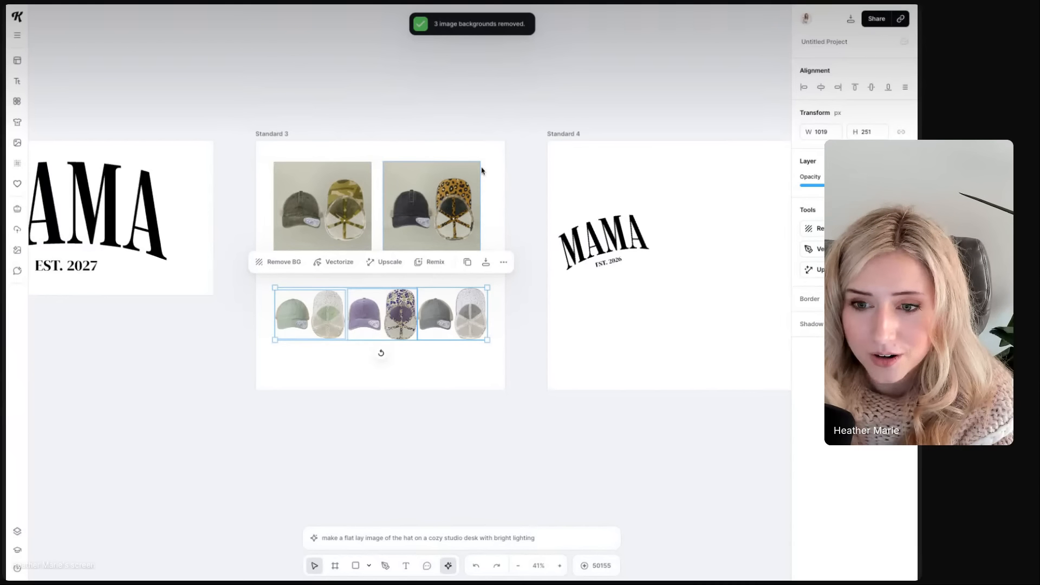
pyautogui.click(439, 202)
pyautogui.click(281, 135)
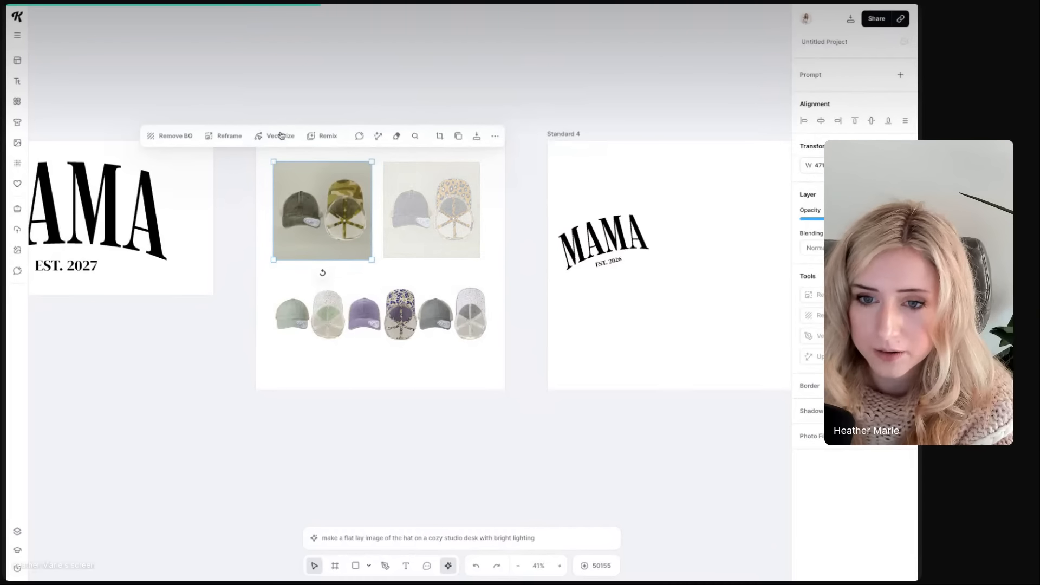
pyautogui.click(177, 132)
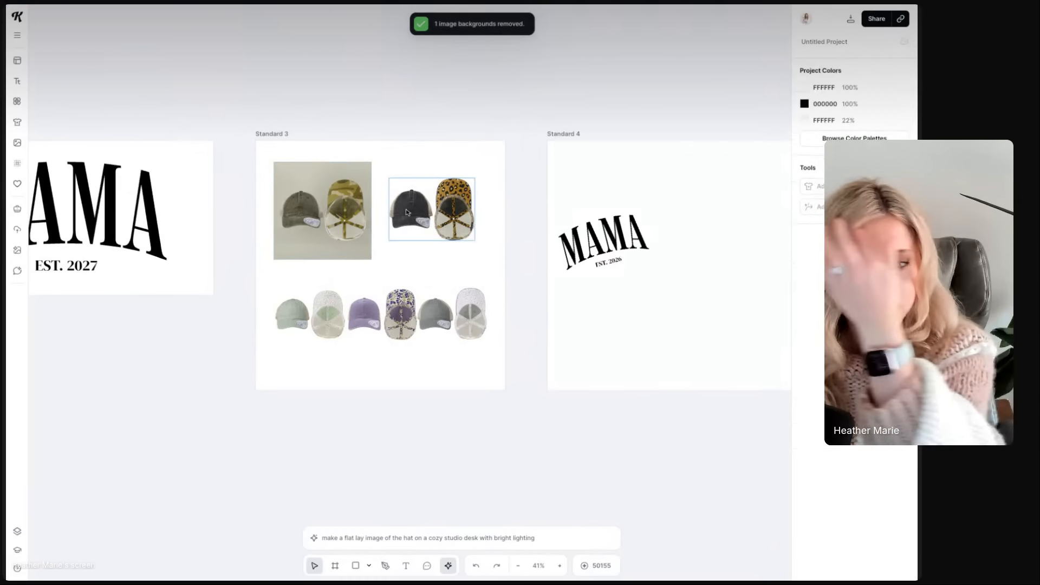
# Space the sage, purple and grey cap cutouts apart and nudge the leopard cap cutout towards the artboard's right edge
pyautogui.moveTo(338, 320); pyautogui.dragTo(333, 319)
pyautogui.moveTo(402, 324); pyautogui.dragTo(467, 320)
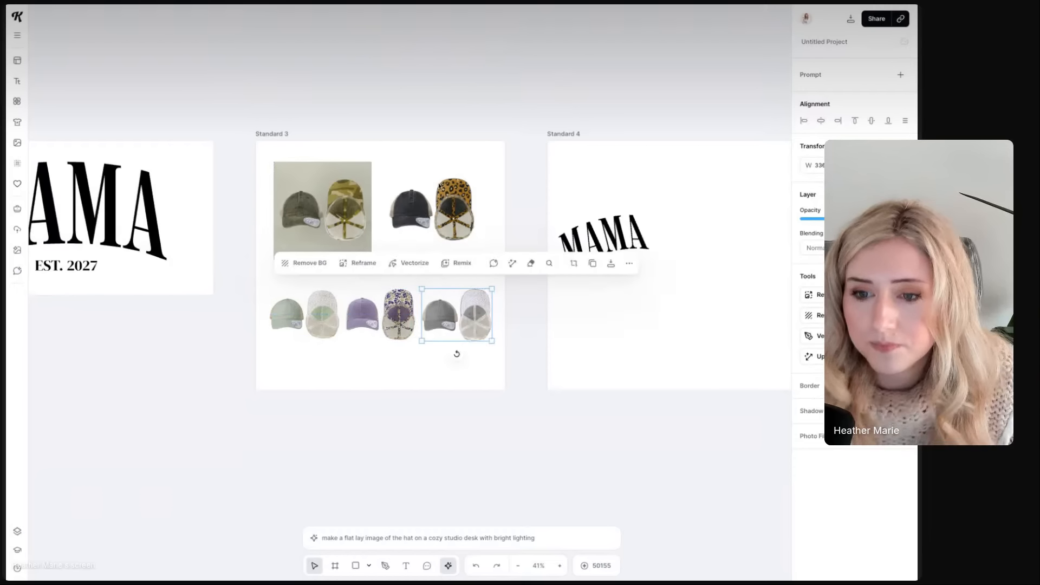
pyautogui.moveTo(438, 186); pyautogui.dragTo(446, 197)
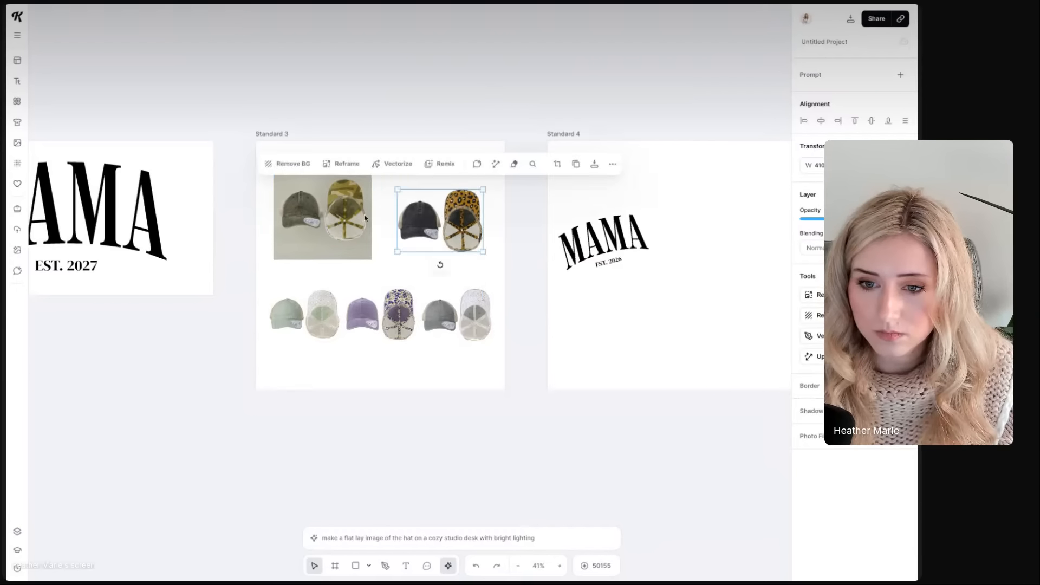
# Remove the background from the olive camo cap photo and enlarge the cutout in the upper row
pyautogui.click(365, 218)
pyautogui.click(181, 137)
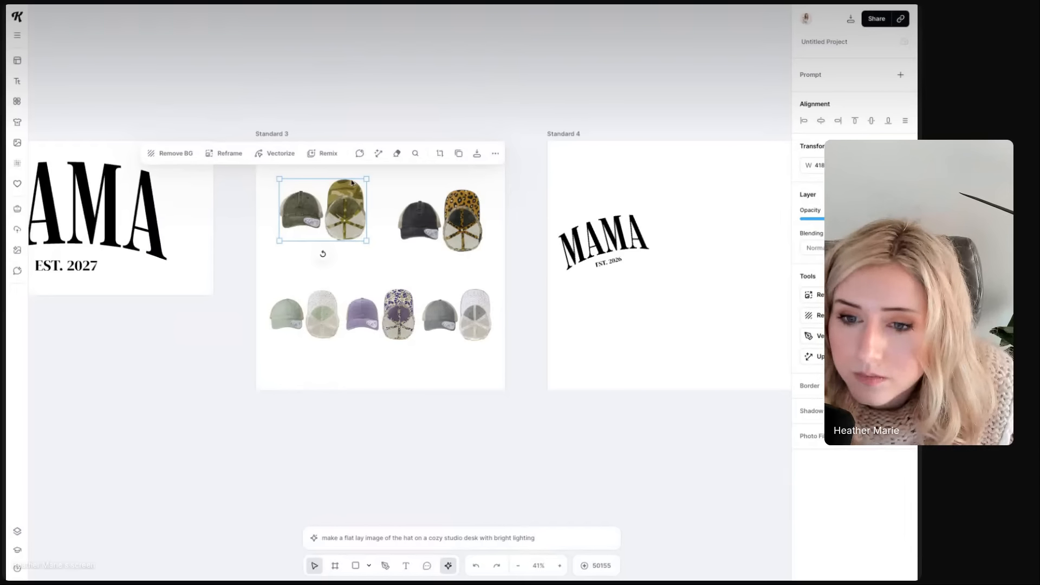
pyautogui.moveTo(366, 180); pyautogui.dragTo(390, 162)
pyautogui.moveTo(353, 201); pyautogui.dragTo(353, 215)
# Enlarge the black leopard cap cutout to match the olive camo one and shift both upper-row cutouts into position
pyautogui.click(434, 217)
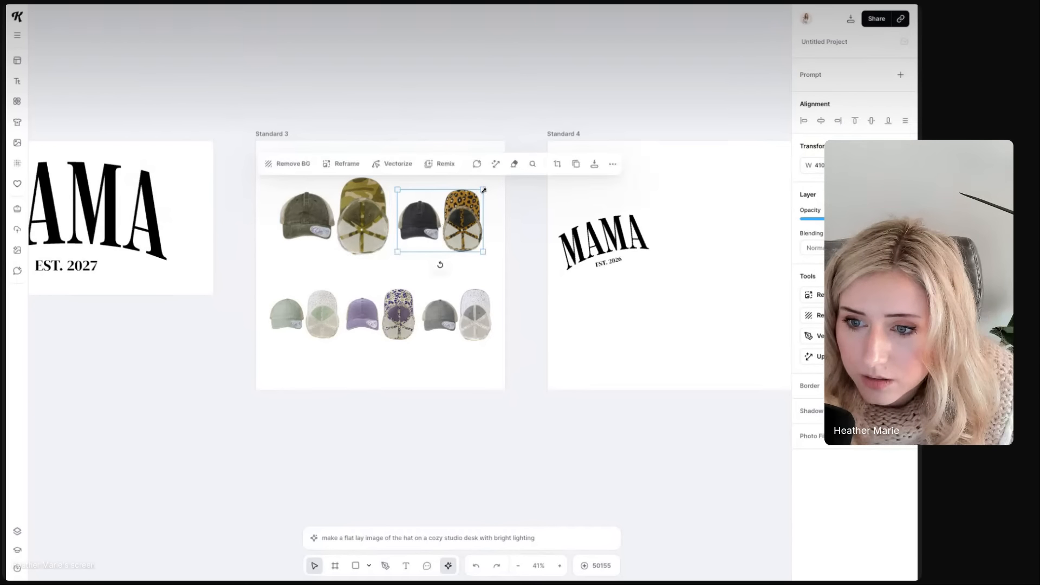
pyautogui.moveTo(501, 186); pyautogui.dragTo(307, 222)
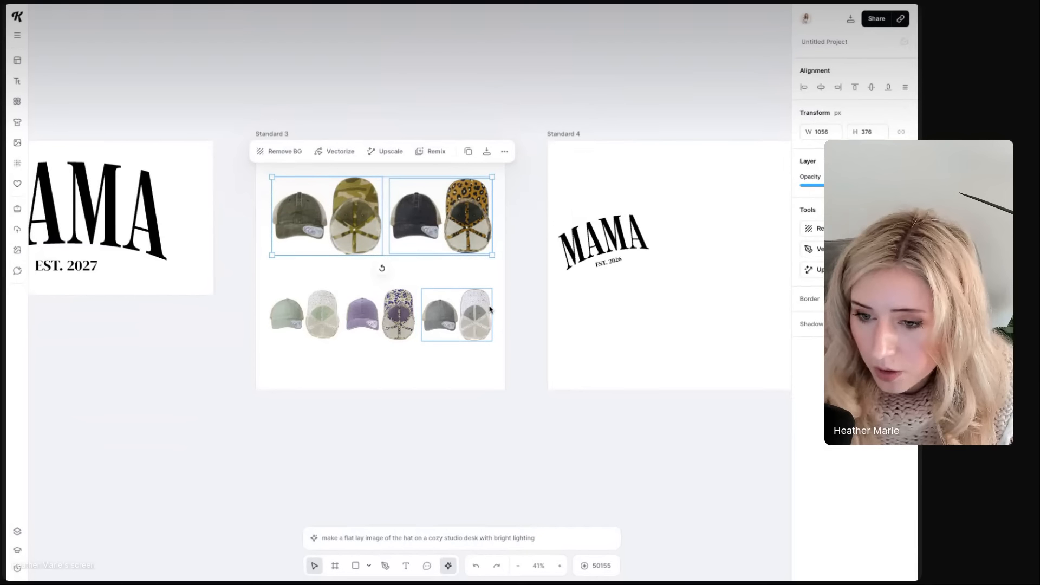
pyautogui.click(496, 283)
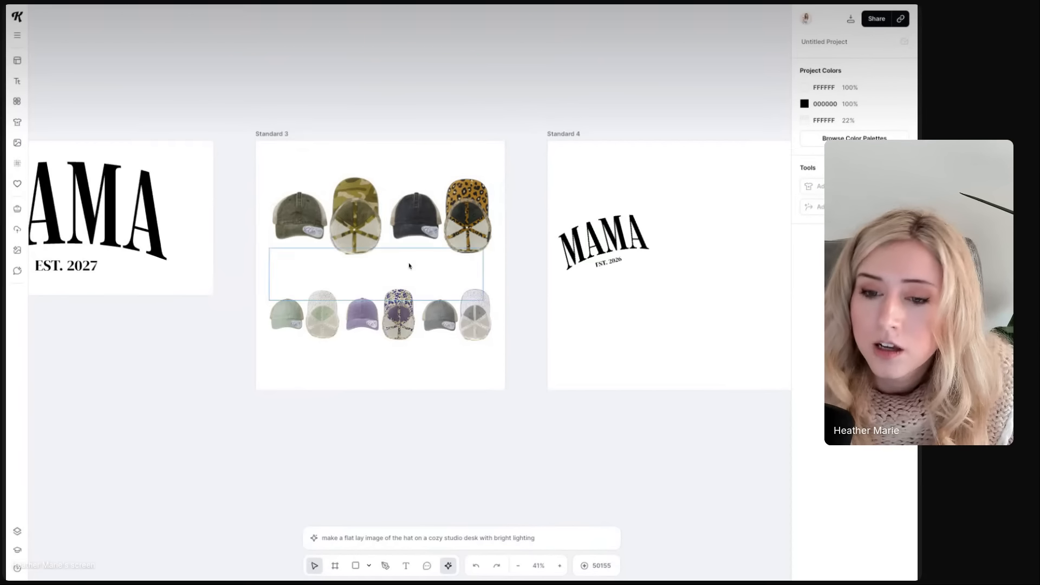
# Add a headline text and place it above the upper row of caps on the Standard 3 artboard
pyautogui.click(17, 79)
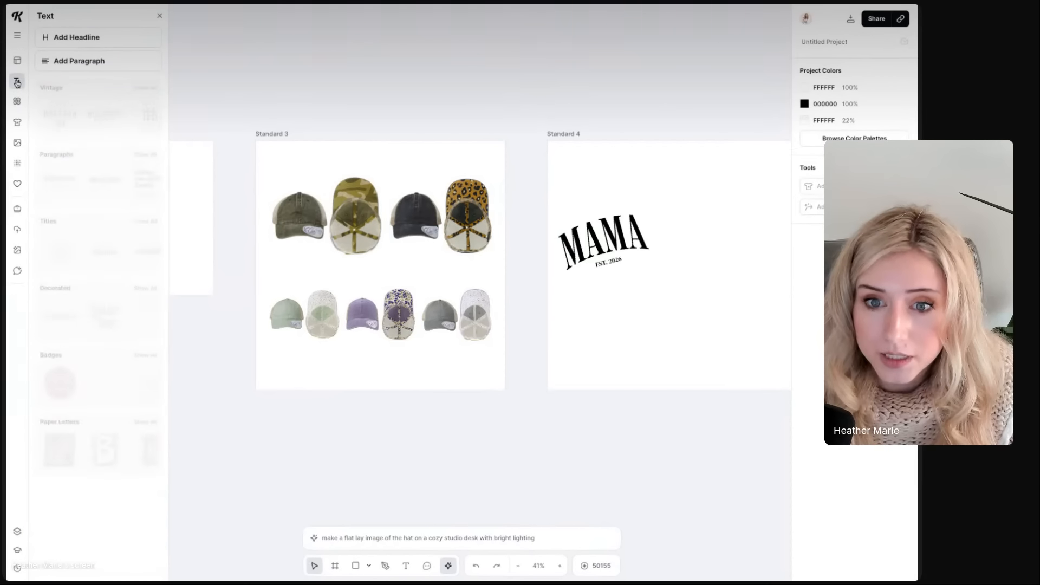
pyautogui.click(76, 37)
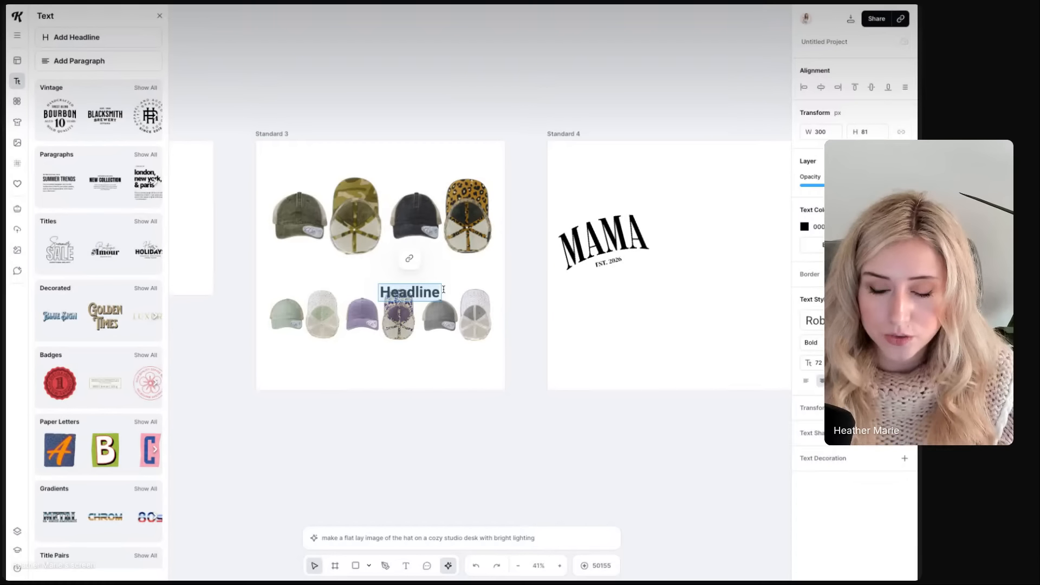
pyautogui.moveTo(428, 293); pyautogui.dragTo(352, 164)
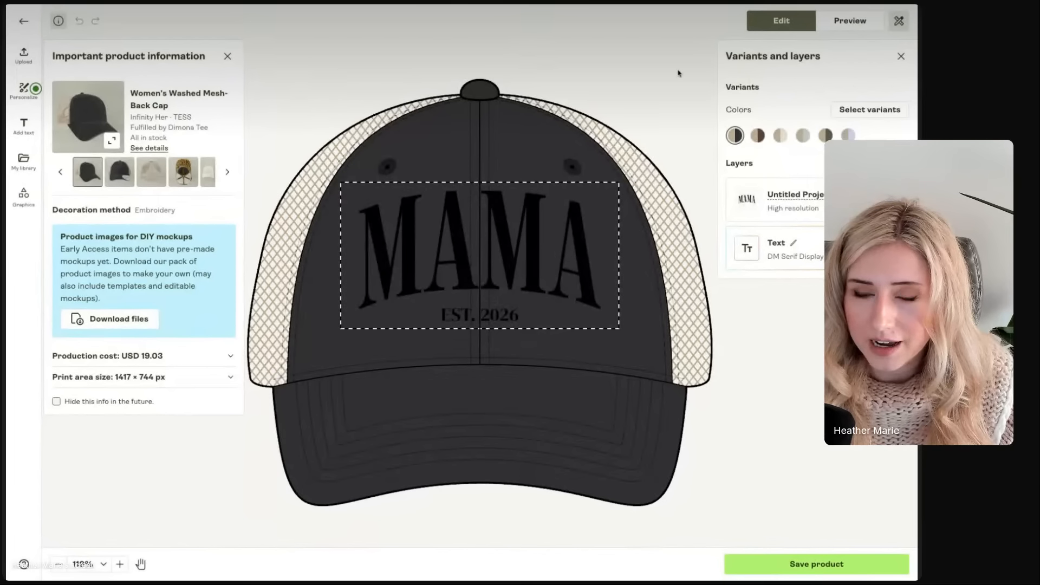
# Switch to the Printify product editor, preview the sage, black and chocolate caps, and deselect the Chocolate / Fawn / Khaki variant
pyautogui.click(803, 135)
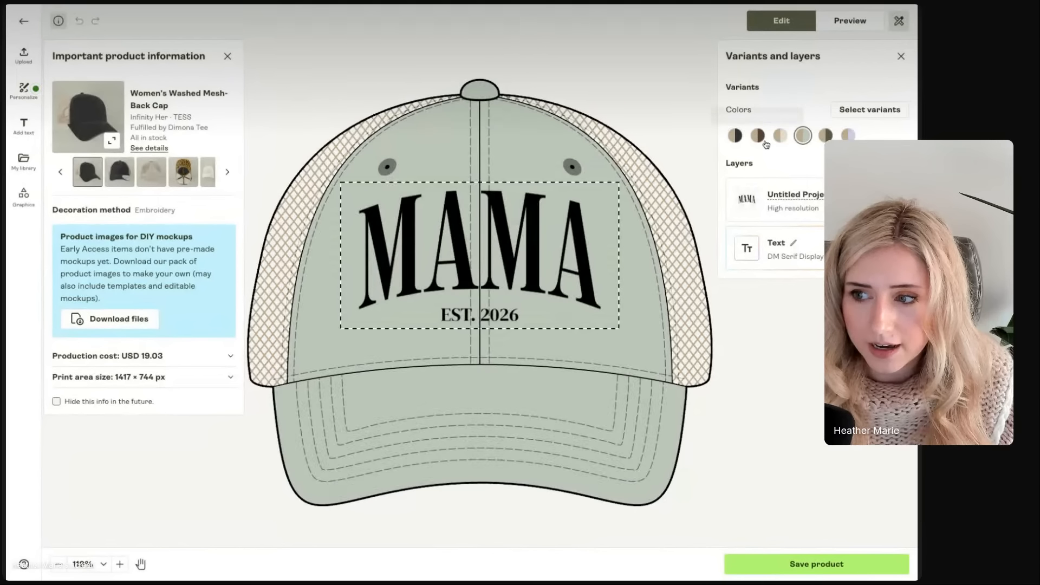
pyautogui.click(758, 136)
pyautogui.click(735, 136)
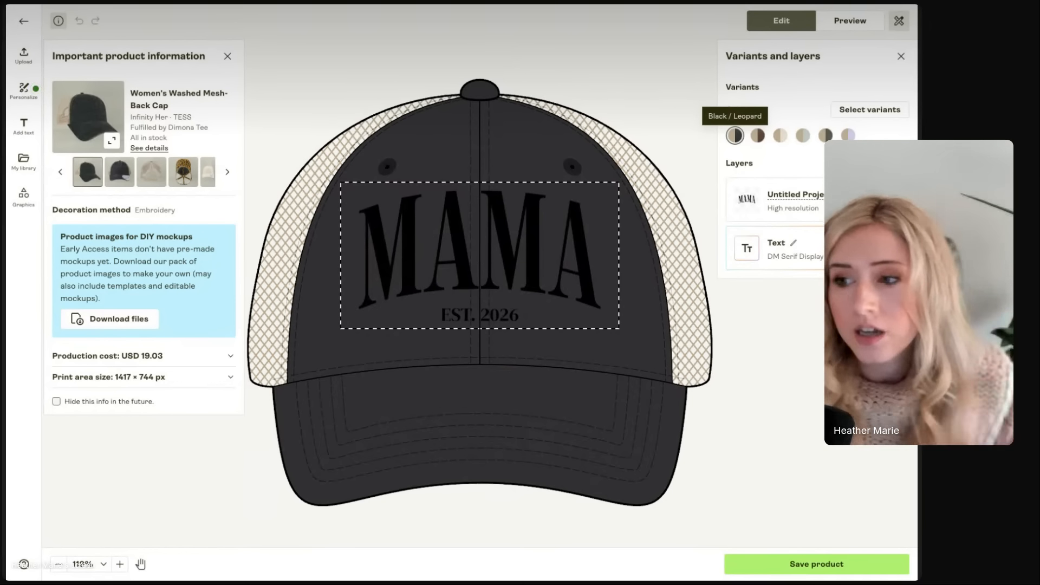
pyautogui.click(757, 136)
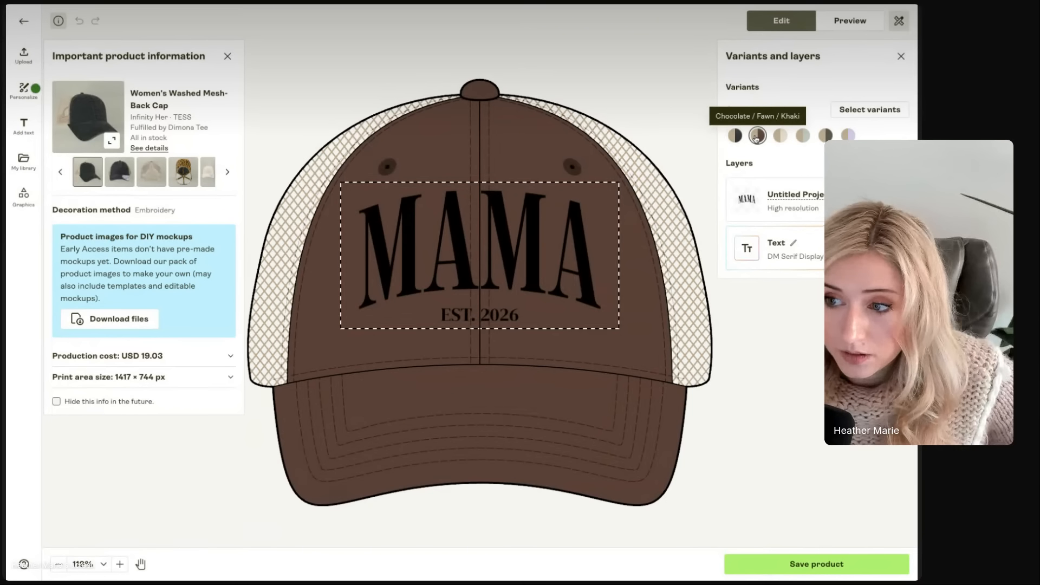
pyautogui.click(846, 111)
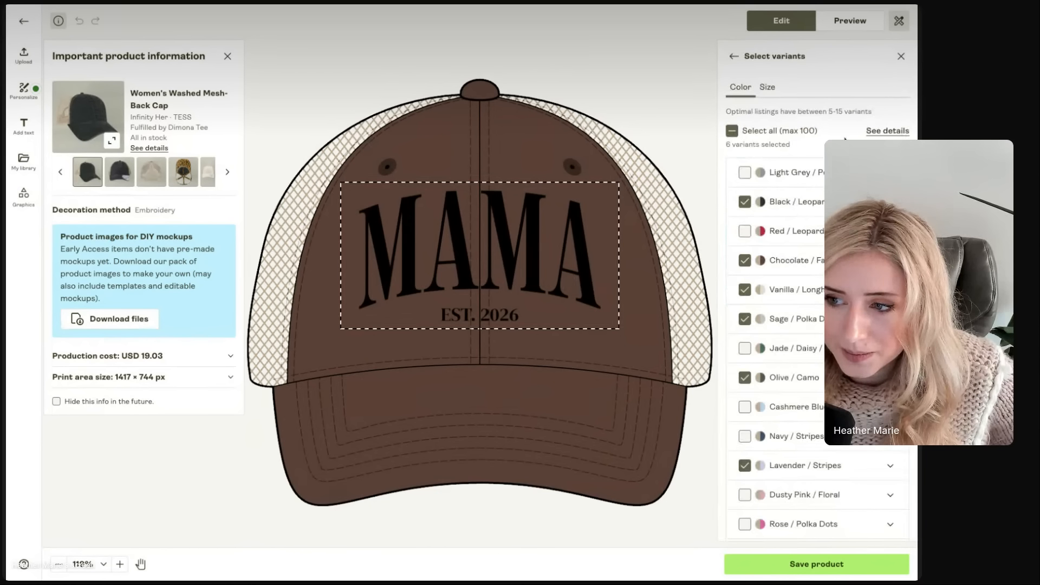
pyautogui.click(745, 261)
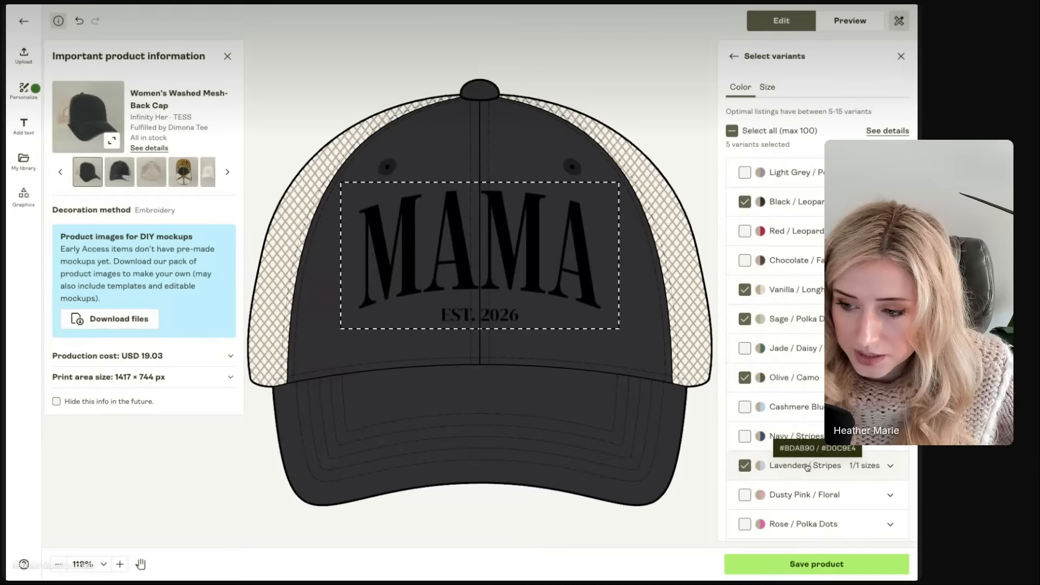
# Try Dusty Pink / Floral in place of the Lavender / Stripes variant, restore Lavender / Stripes and add Cashmere Blue / Floral
pyautogui.scroll(-1, 808, 467)
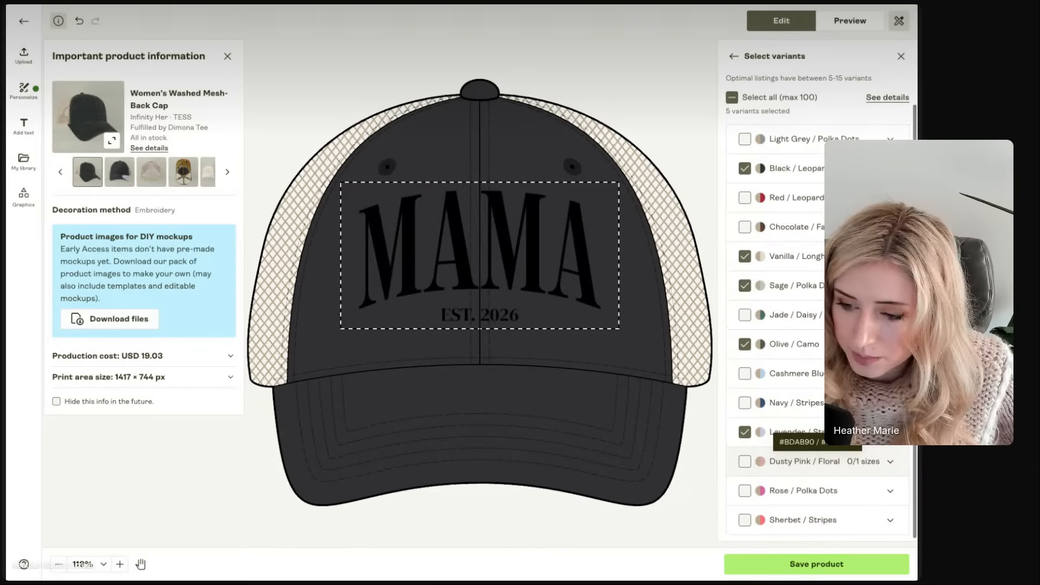
pyautogui.click(745, 431)
pyautogui.click(745, 462)
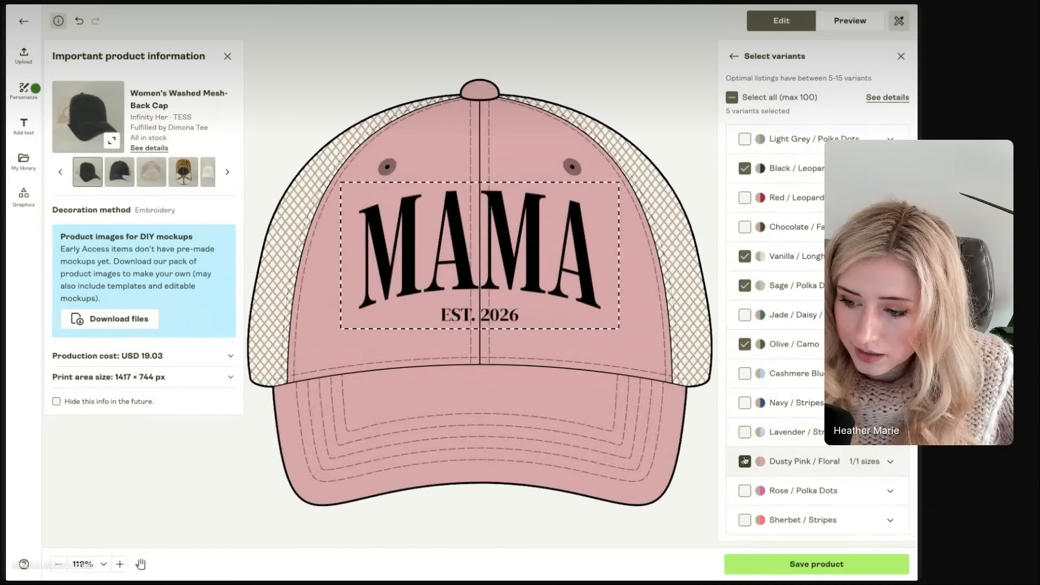
pyautogui.click(777, 464)
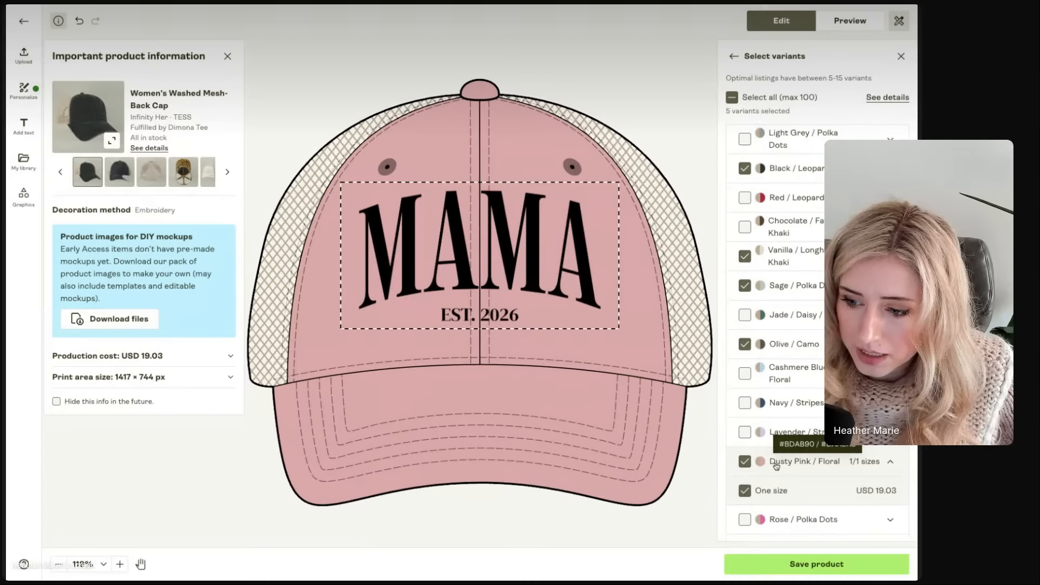
pyautogui.click(744, 462)
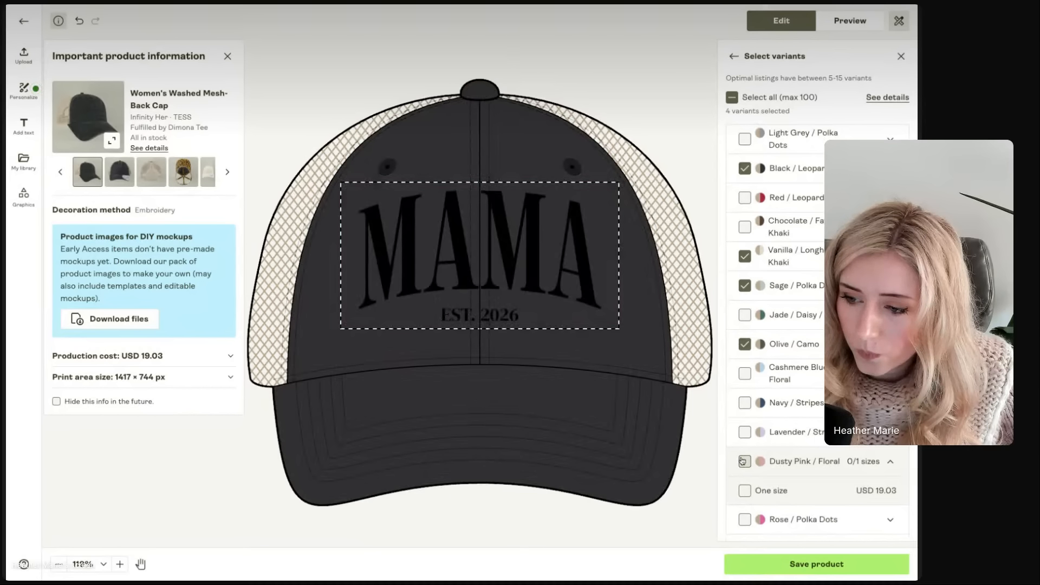
pyautogui.click(744, 433)
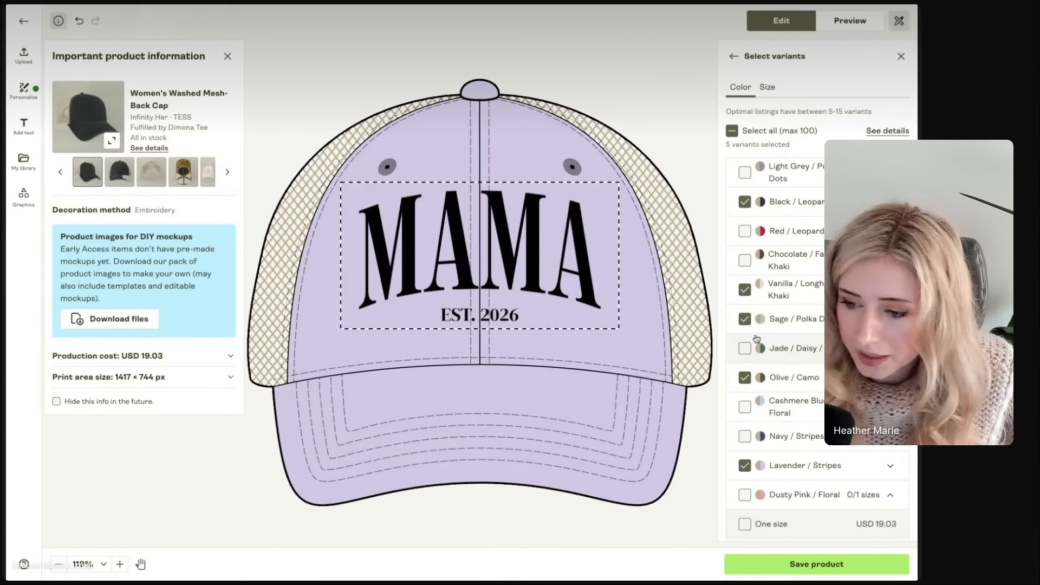
pyautogui.scroll(-2, 777, 439)
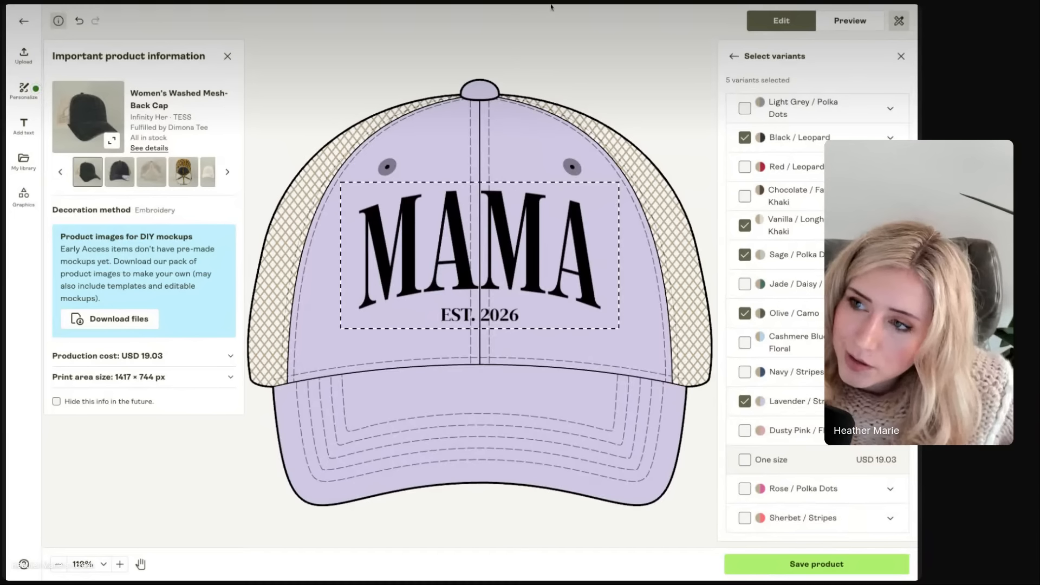
pyautogui.click(745, 343)
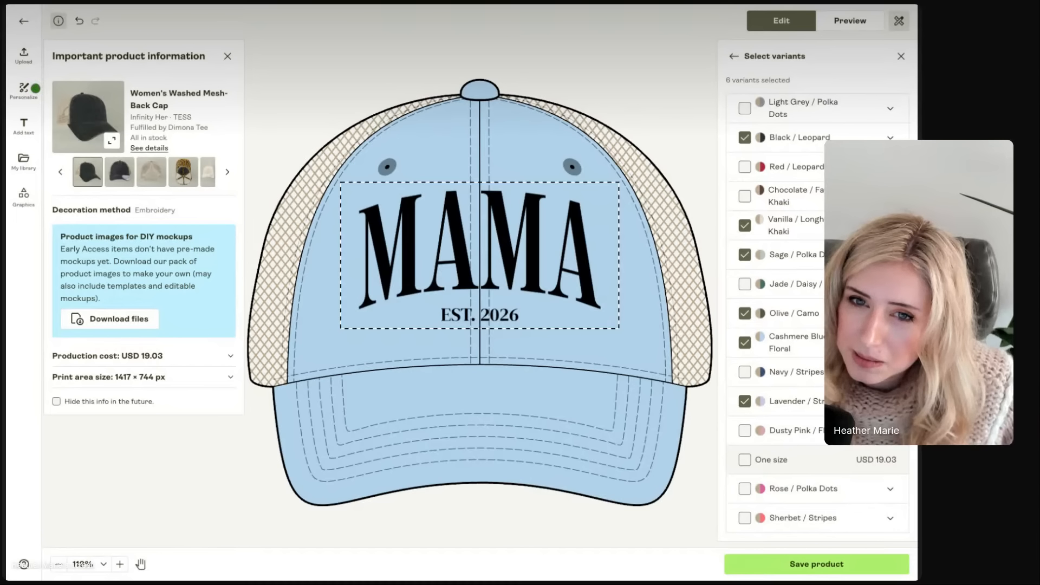
# Switch back to Kittl and delete the purple floral cap cutout from the lower row
pyautogui.hotkey('ctrl', 'Tab')
pyautogui.scroll(5, 384, 397)
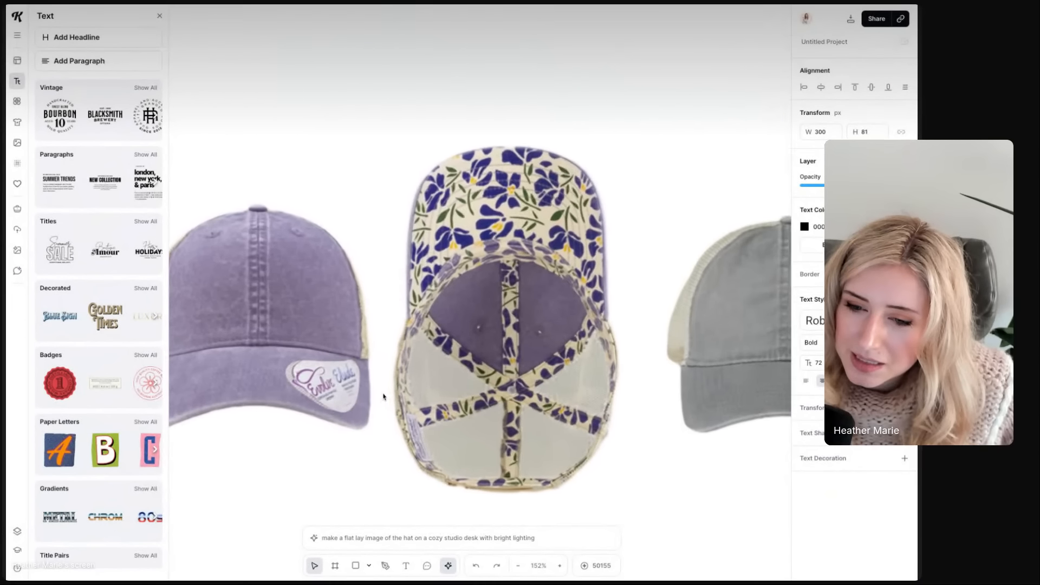
pyautogui.scroll(-3, 383, 397)
pyautogui.scroll(3, 383, 404)
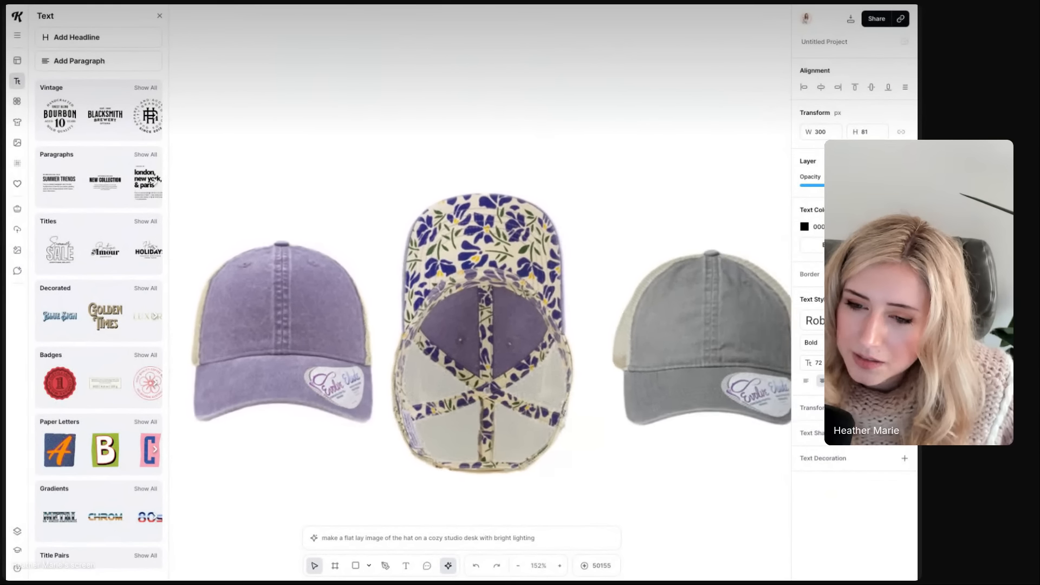
pyautogui.scroll(-4, 383, 404)
pyautogui.scroll(-4, 336, 423)
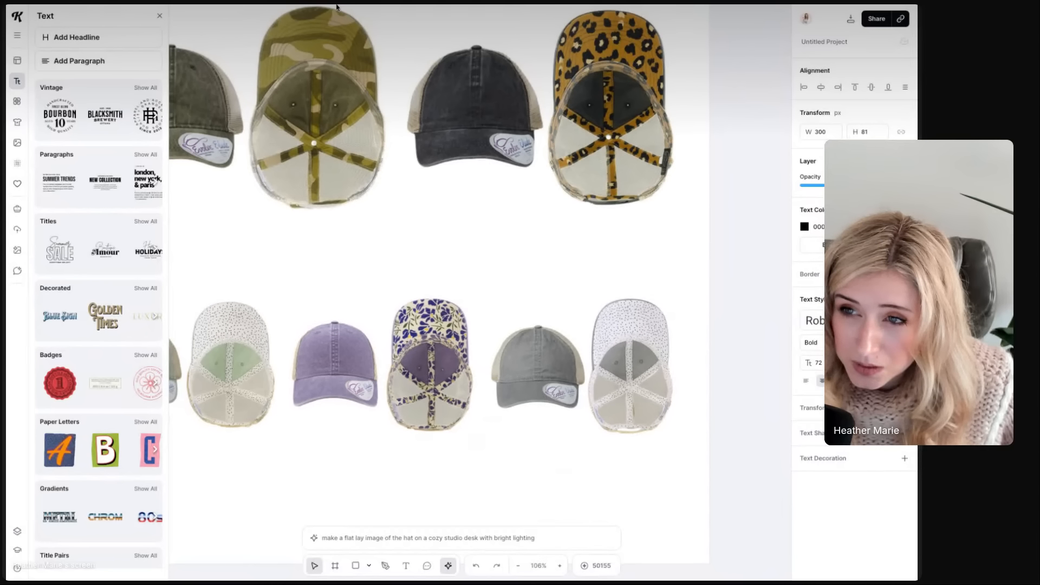
pyautogui.click(408, 338)
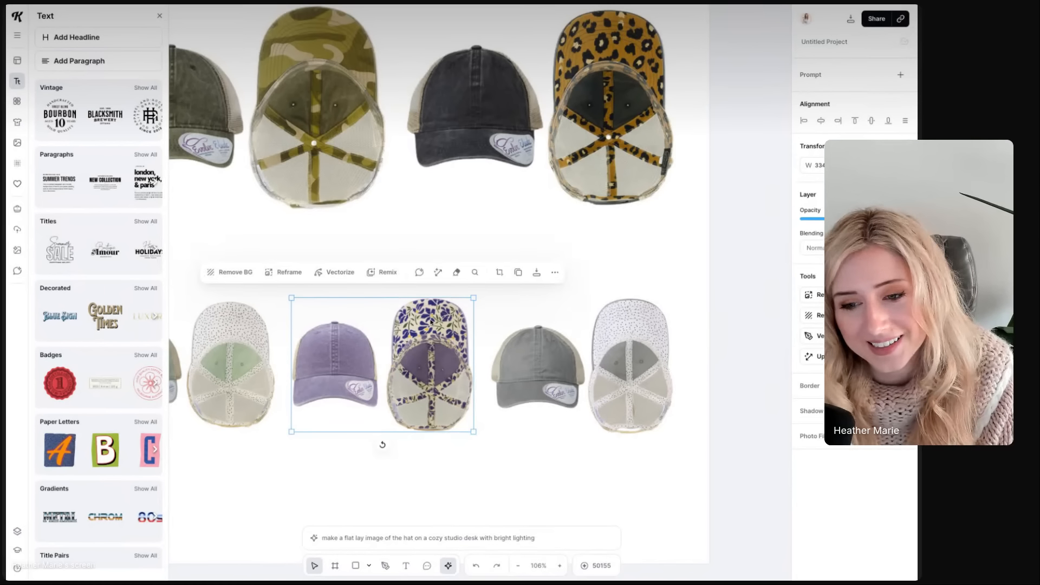
pyautogui.click(430, 323)
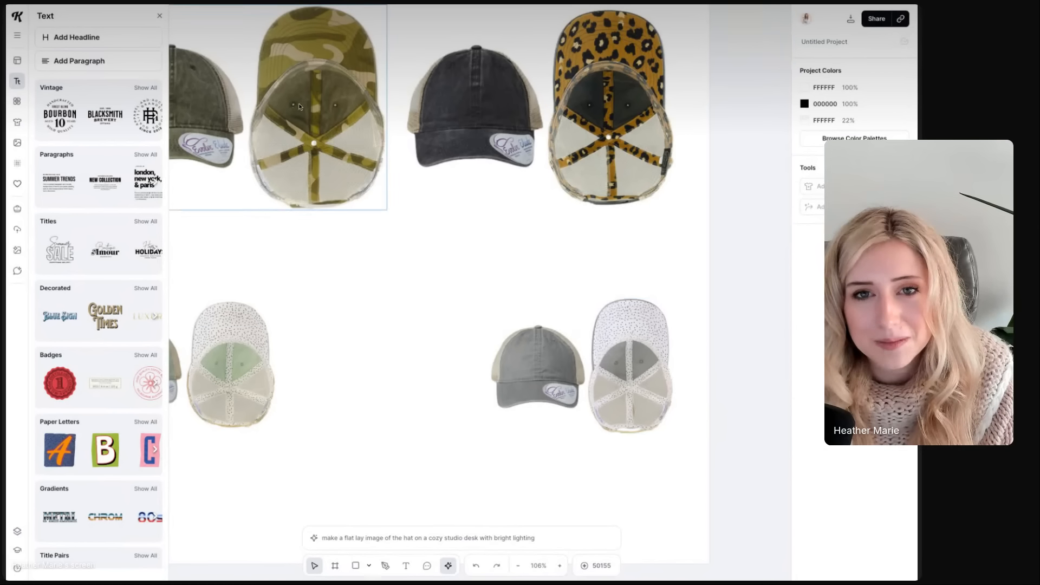
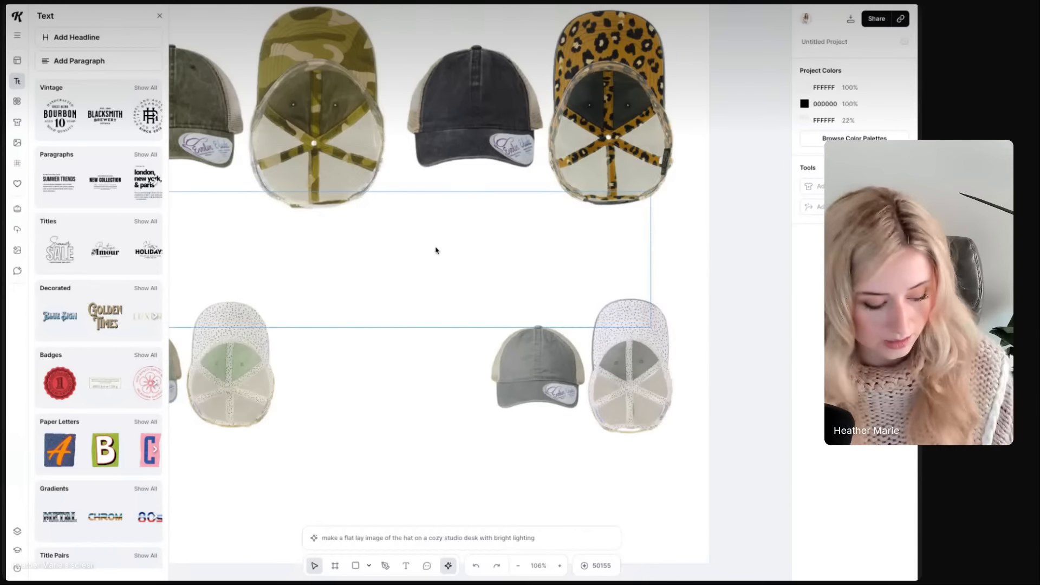
# Paste the copied vanilla cow-print cap photo into the lower row's gap and remove its background
pyautogui.hotkey('ctrl', 'v')
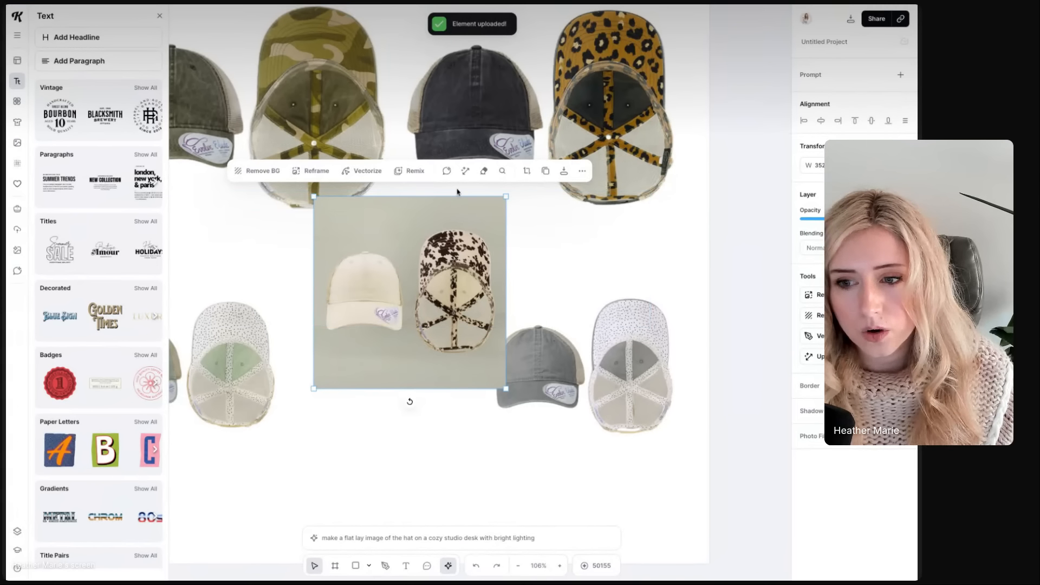
pyautogui.moveTo(451, 244); pyautogui.dragTo(402, 293)
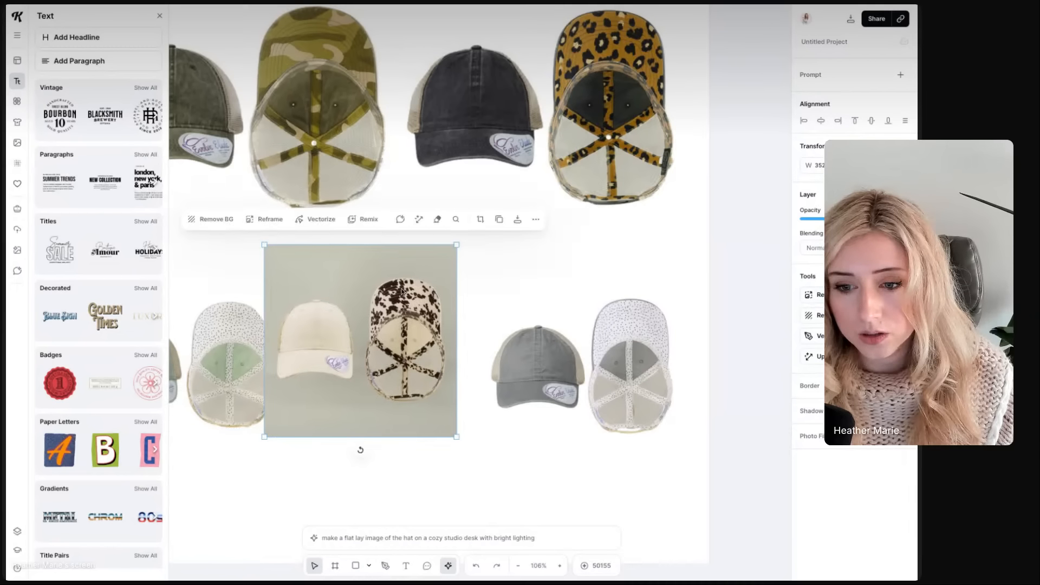
pyautogui.click(210, 221)
# Delete the grey cap cutout and place the enlarged vanilla cow-print cutout beneath the black leopard cap
pyautogui.click(538, 370)
pyautogui.press('Delete')
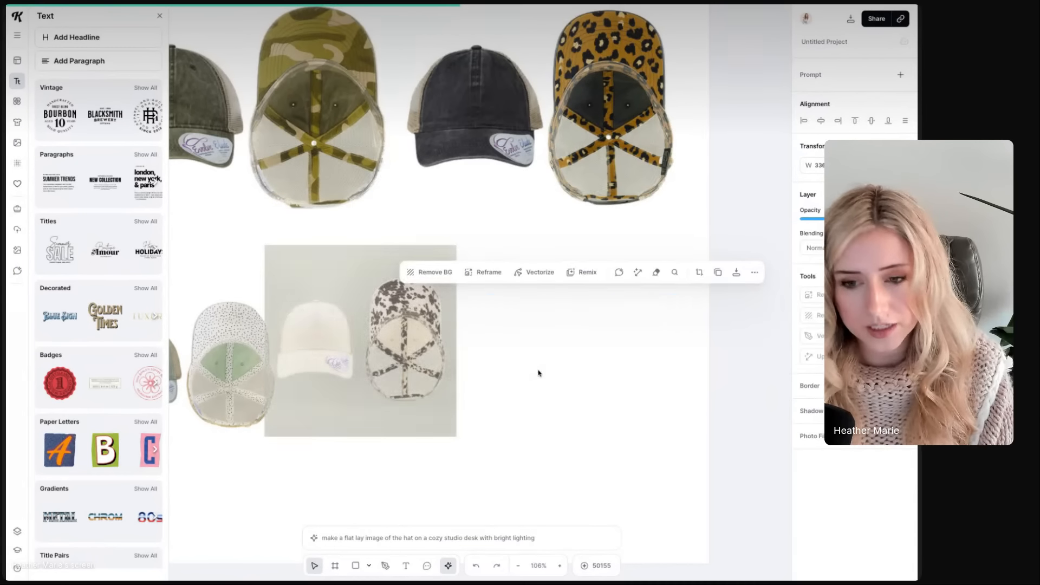
pyautogui.moveTo(442, 320); pyautogui.dragTo(558, 319)
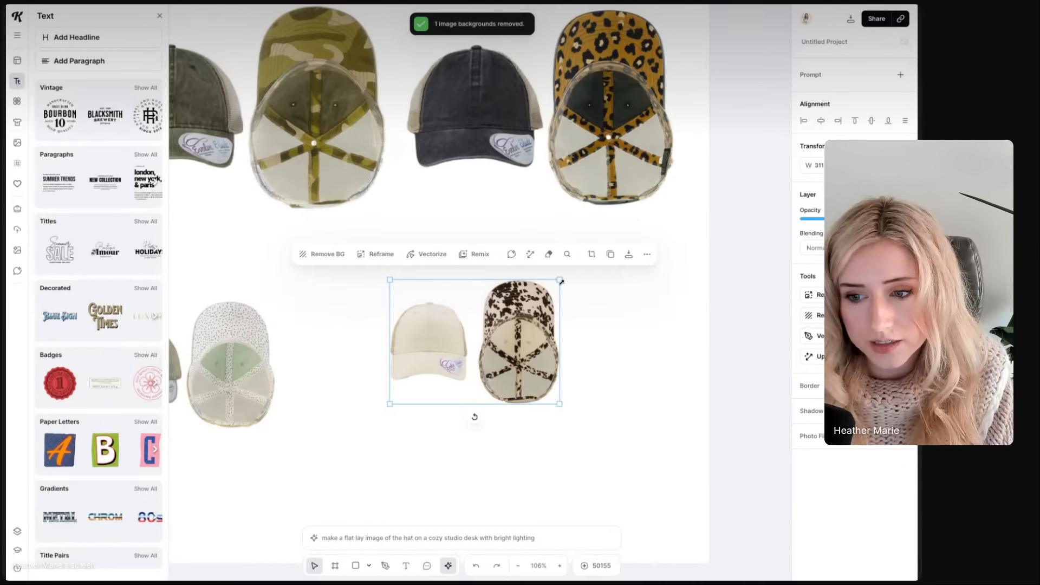
pyautogui.moveTo(559, 279); pyautogui.dragTo(704, 254)
pyautogui.moveTo(626, 284); pyautogui.dragTo(638, 348)
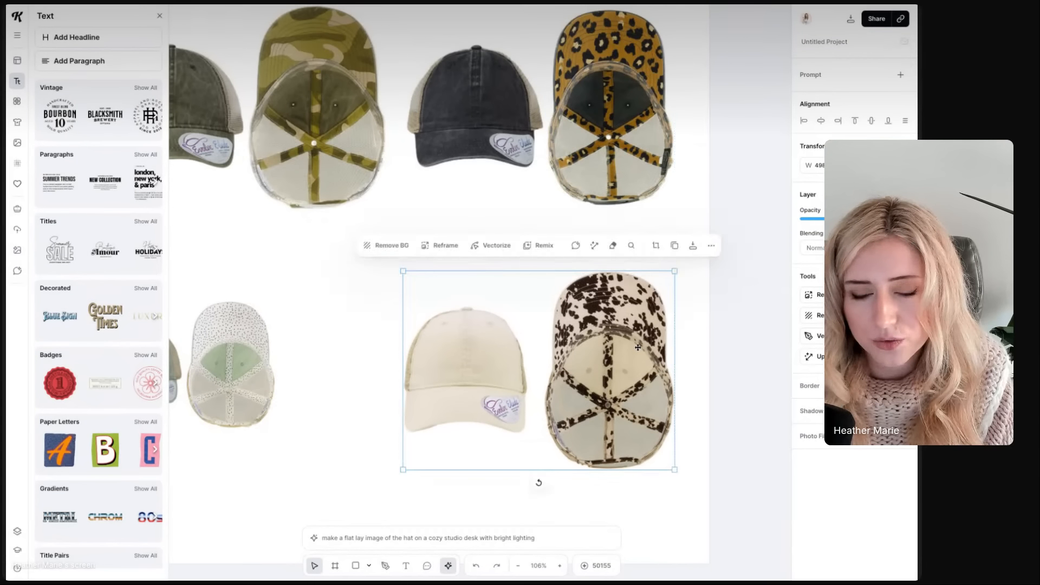
# Enlarge the sage polka-dot cap cutout to match the other caps and align it beneath the olive camo cap
pyautogui.click(271, 387)
pyautogui.moveTo(276, 302); pyautogui.dragTo(373, 238)
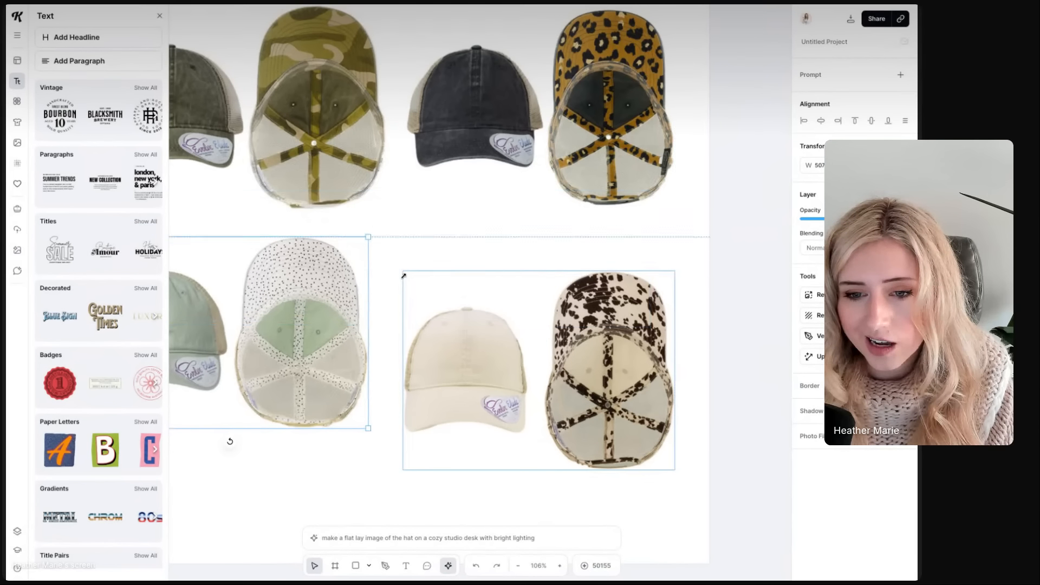
pyautogui.moveTo(305, 301); pyautogui.dragTo(305, 326)
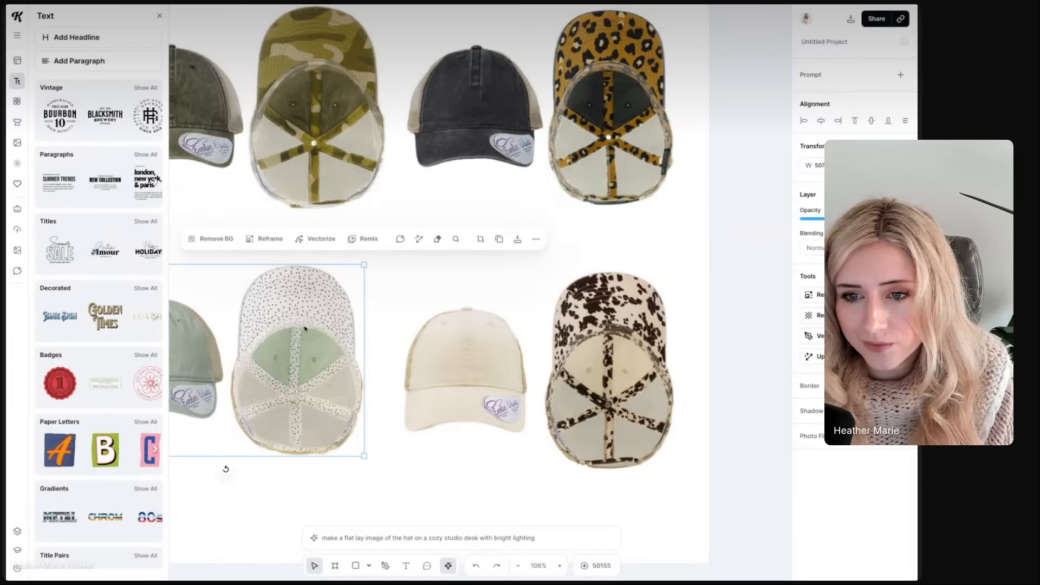
pyautogui.hotkey('shift', '1')
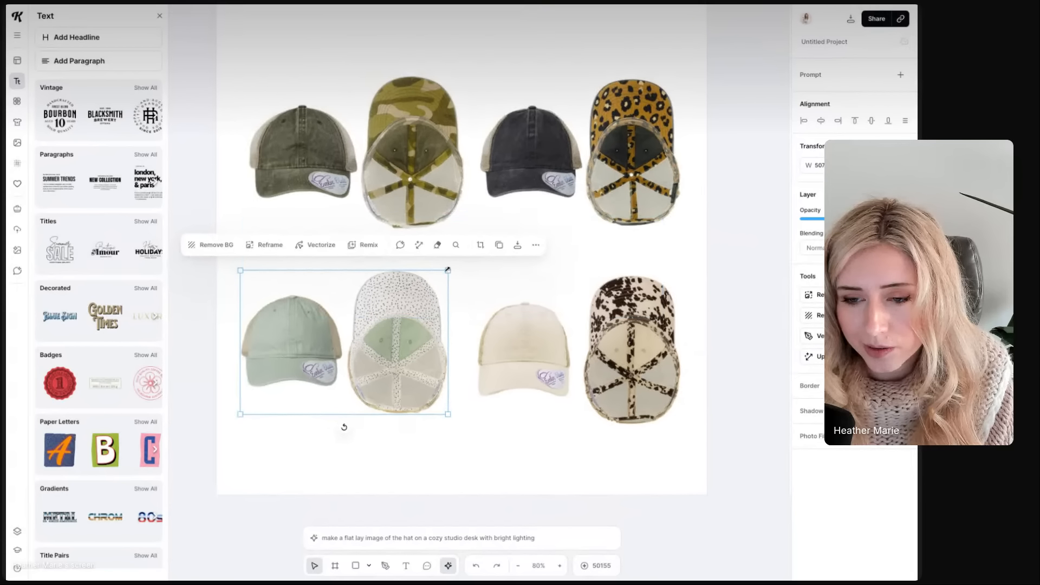
pyautogui.moveTo(448, 270); pyautogui.dragTo(470, 254)
pyautogui.moveTo(409, 317); pyautogui.dragTo(407, 314)
# Move the olive camo and black leopard cap cutouts together slightly higher on the artboard
pyautogui.moveTo(729, 128); pyautogui.dragTo(305, 136)
pyautogui.moveTo(312, 135); pyautogui.dragTo(312, 118)
pyautogui.click(728, 150)
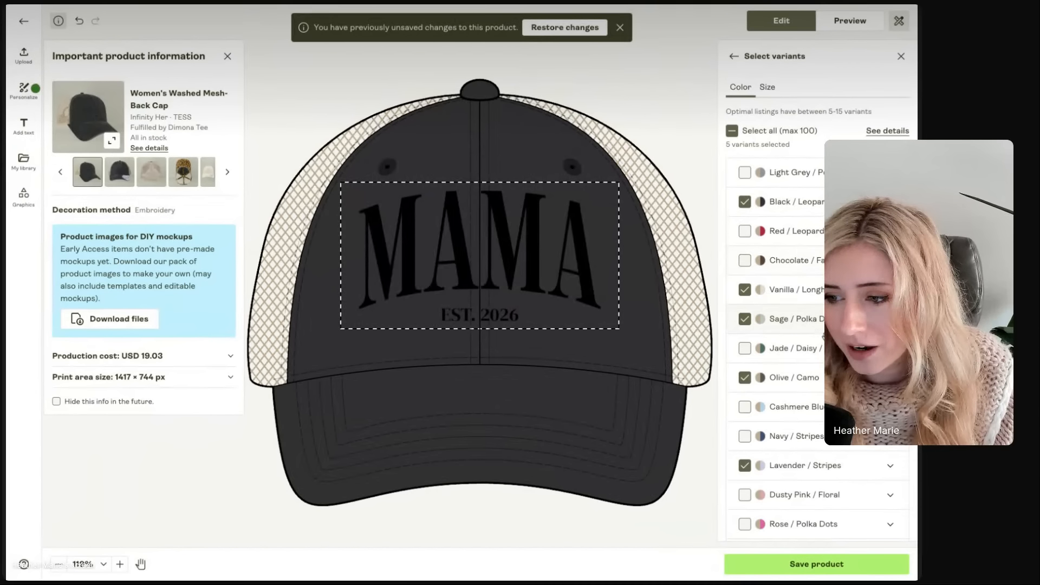
# Switch to the Printify product editor and deselect the Lavender / Stripes variant
pyautogui.scroll(-1, 759, 319)
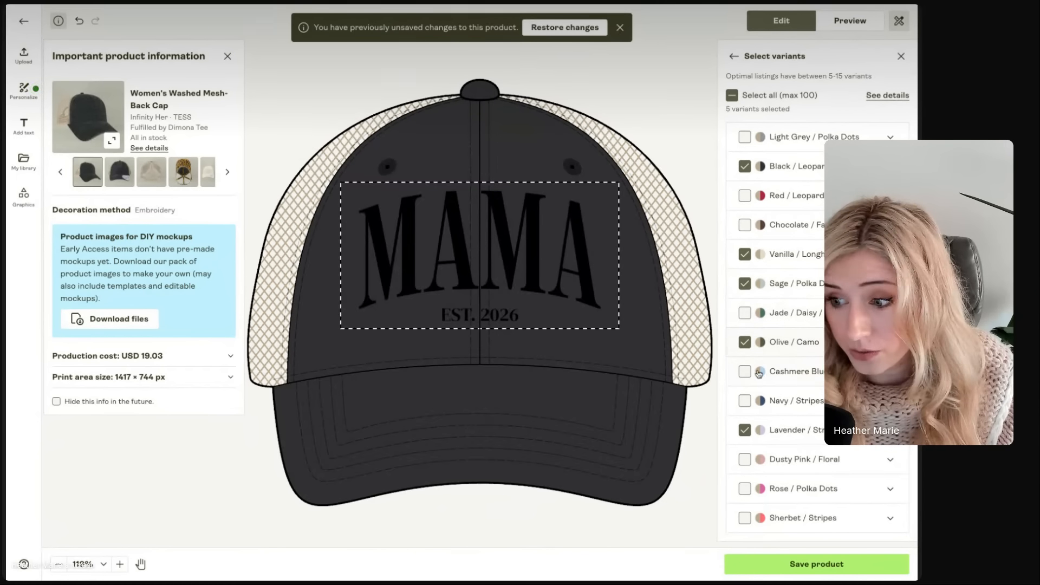
pyautogui.click(745, 430)
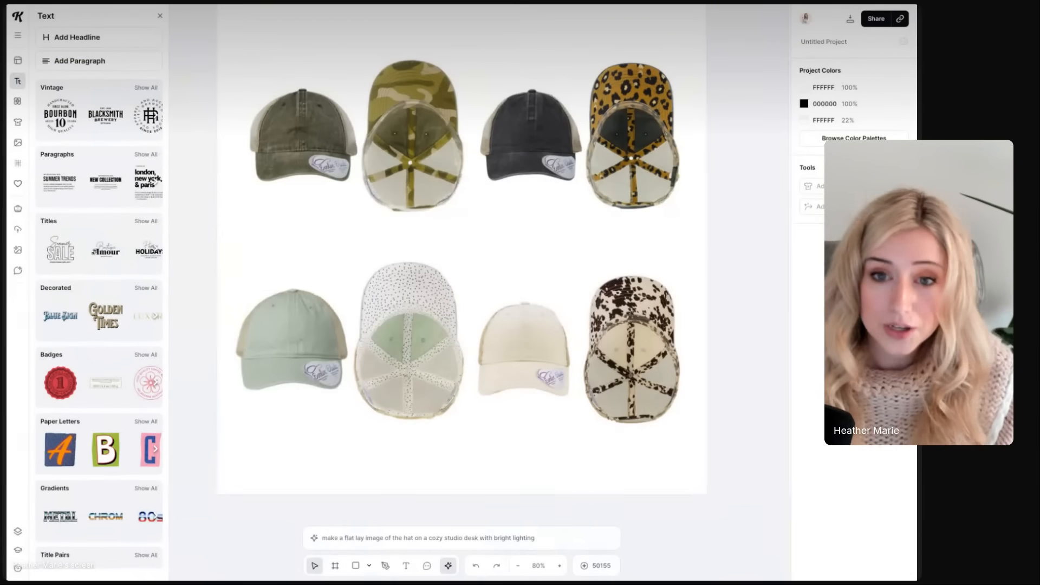
# Add a headline text reading Sage Polka Dot to the cap colour chart
pyautogui.click(57, 42)
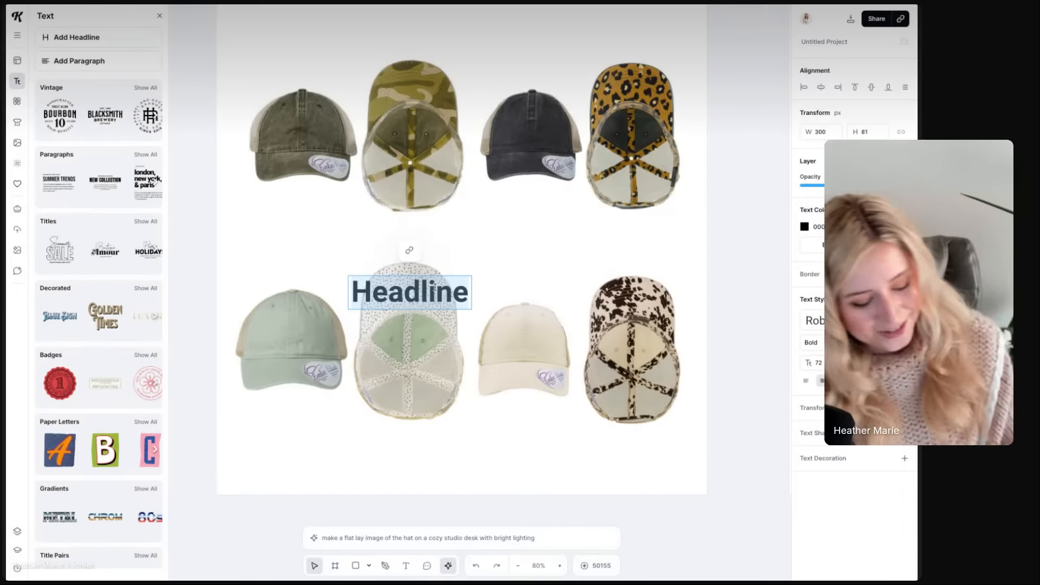
pyautogui.write('Sage')
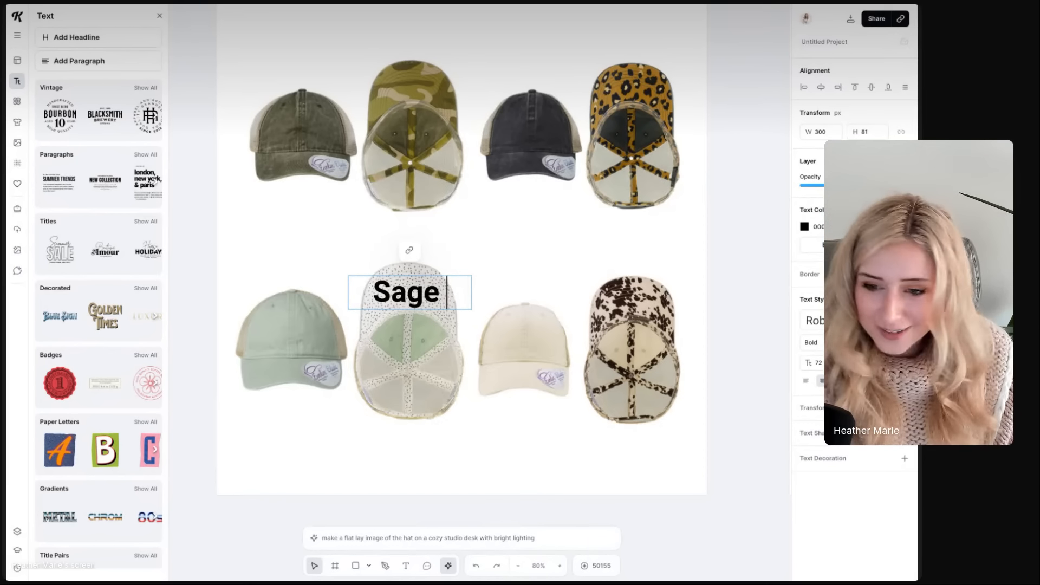
pyautogui.write(' Polka')
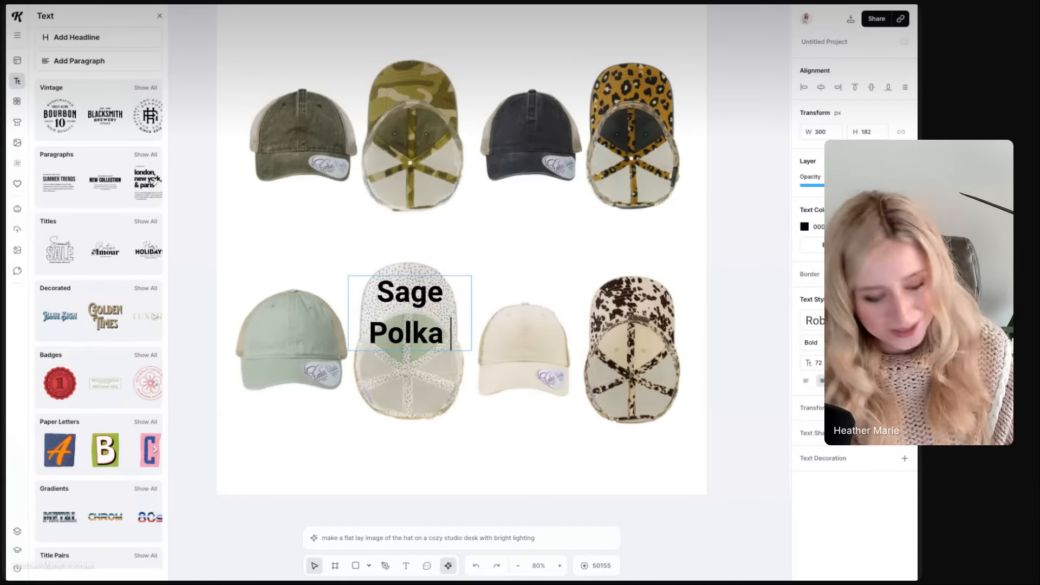
pyautogui.write(' Dot')
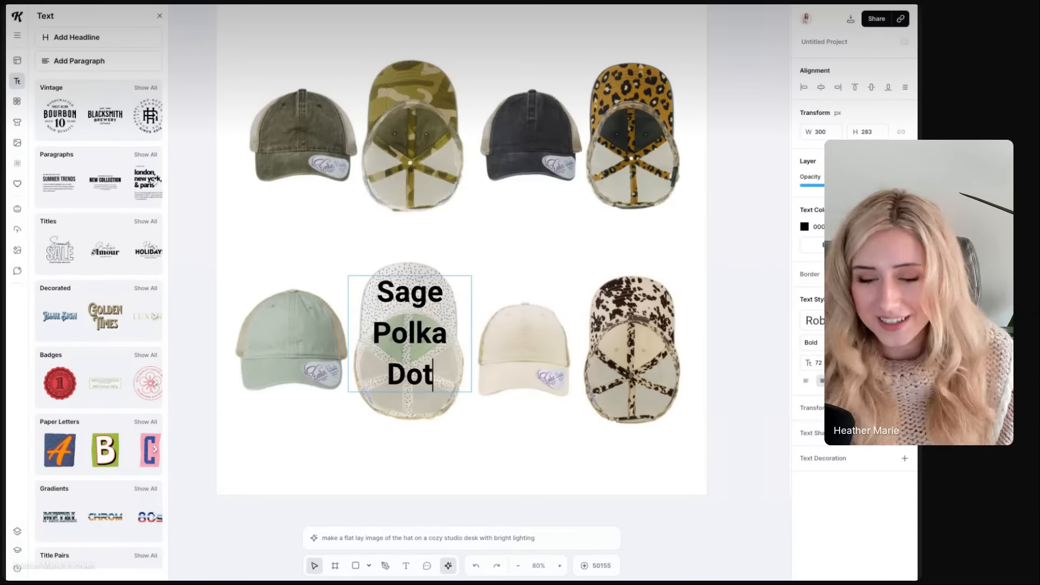
pyautogui.press('Escape')
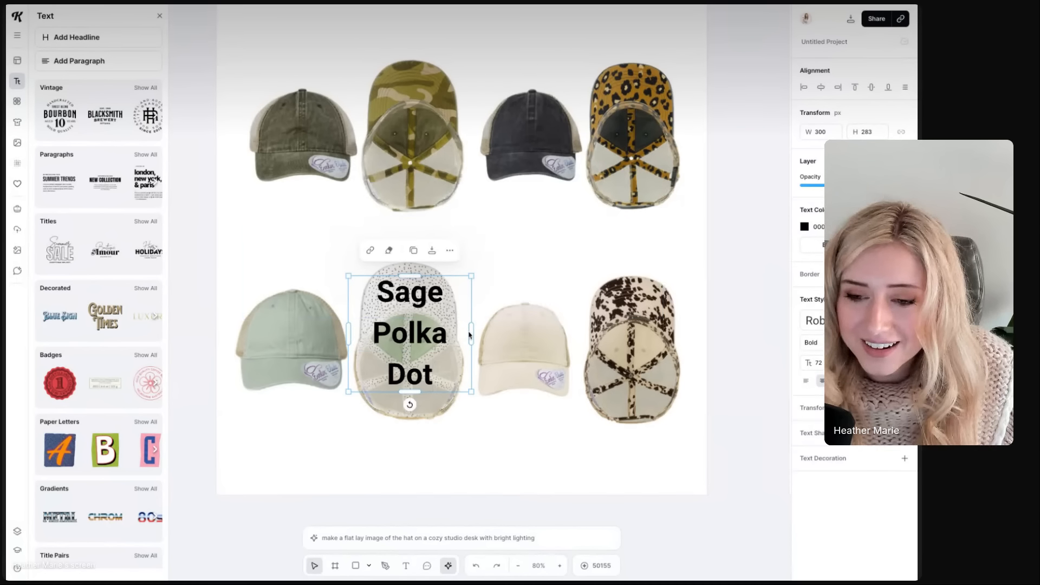
# Fit the Sage Polka Dot label on one line, reduced to size 60, above the sage cap pair
pyautogui.moveTo(471, 332); pyautogui.dragTo(440, 244)
pyautogui.click(471, 223)
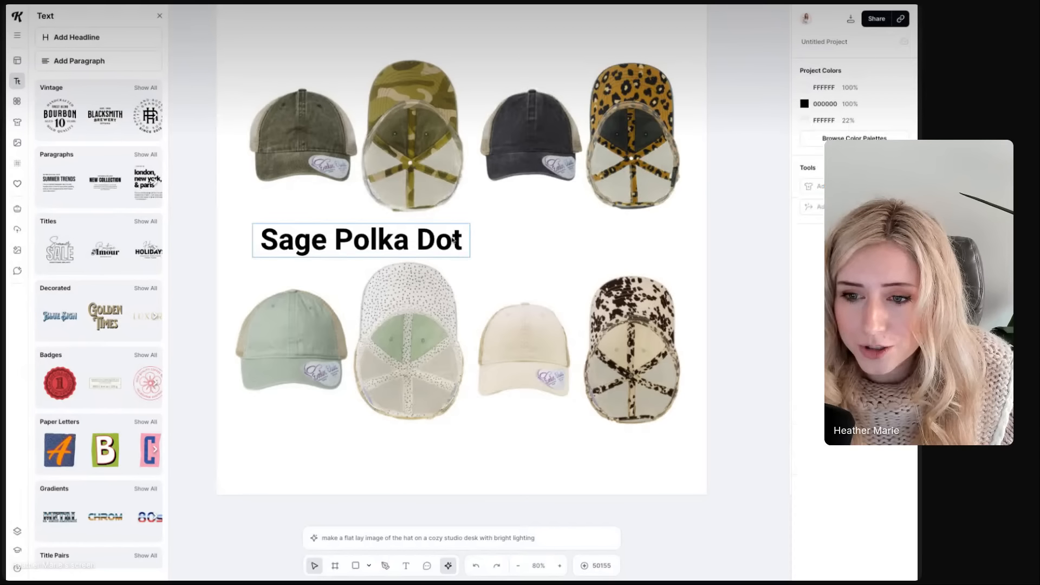
pyautogui.click(449, 241)
pyautogui.moveTo(470, 223); pyautogui.dragTo(431, 242)
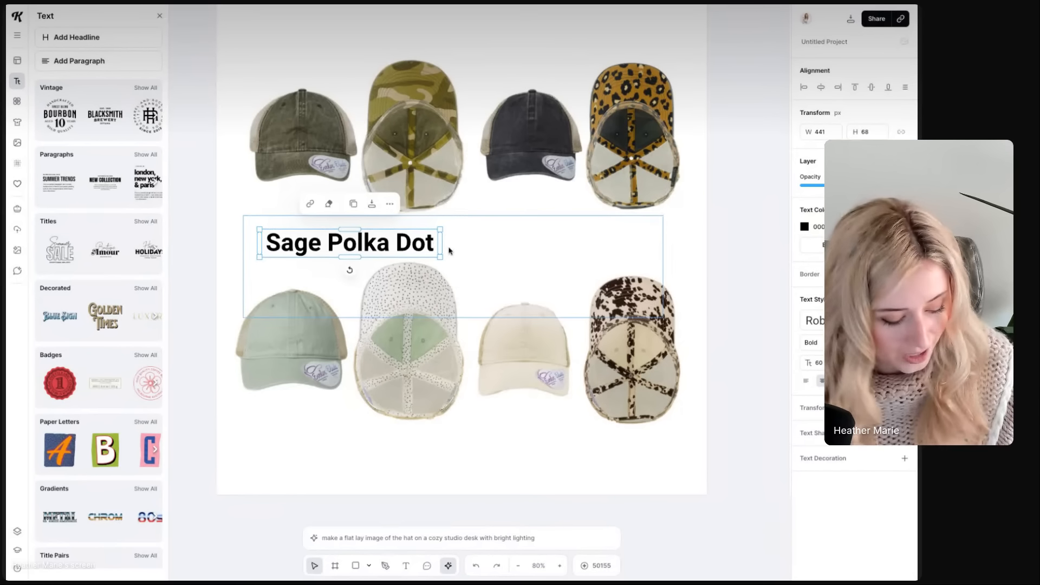
# Duplicate the Sage Polka Dot label above the vanilla cow-print caps and make it a one-line Vanilla Longhorn label
pyautogui.hotkey('ctrl', 'v')
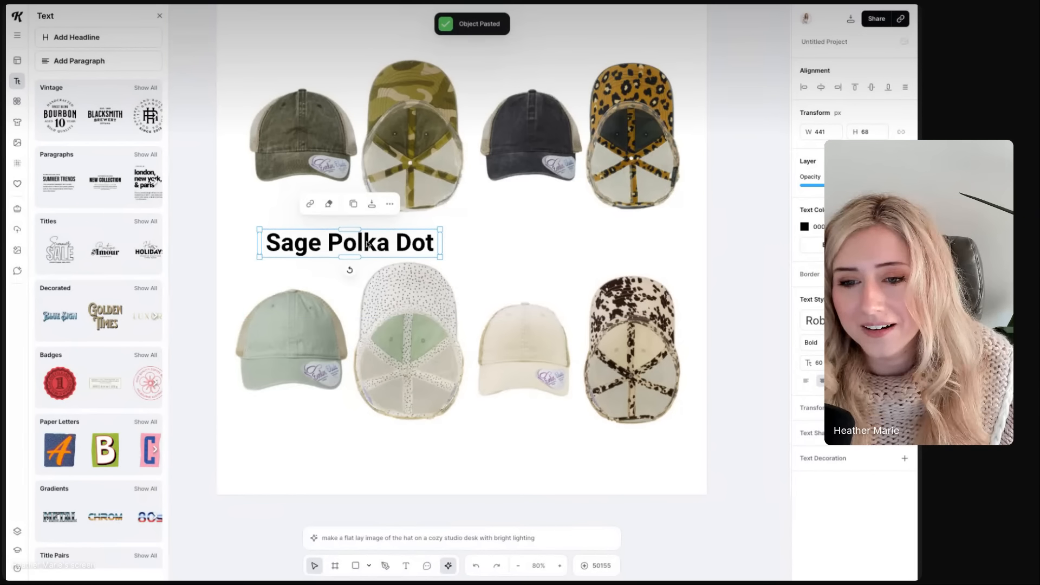
pyautogui.moveTo(367, 245); pyautogui.dragTo(594, 244)
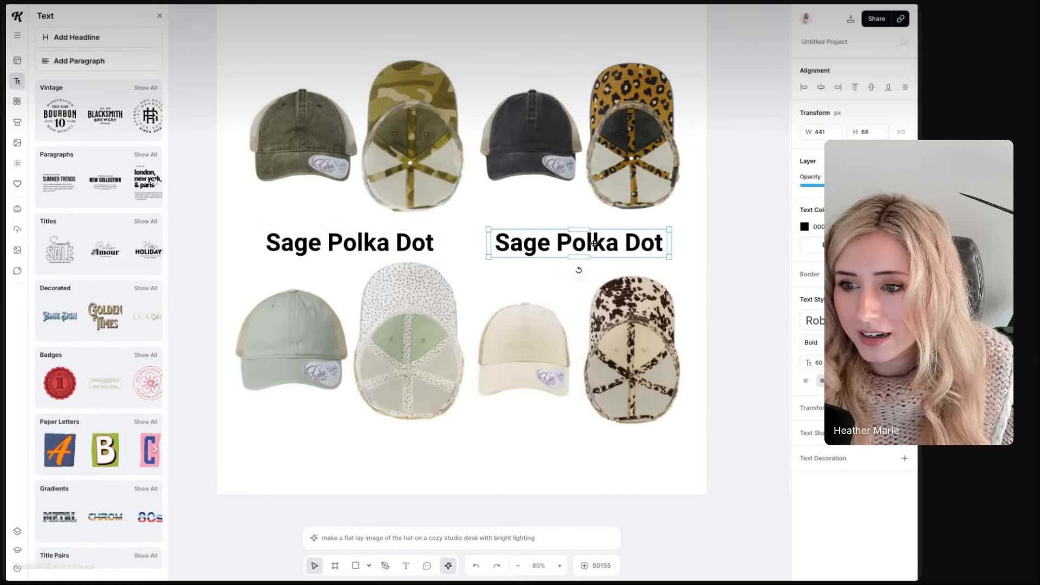
pyautogui.doubleClick(649, 244)
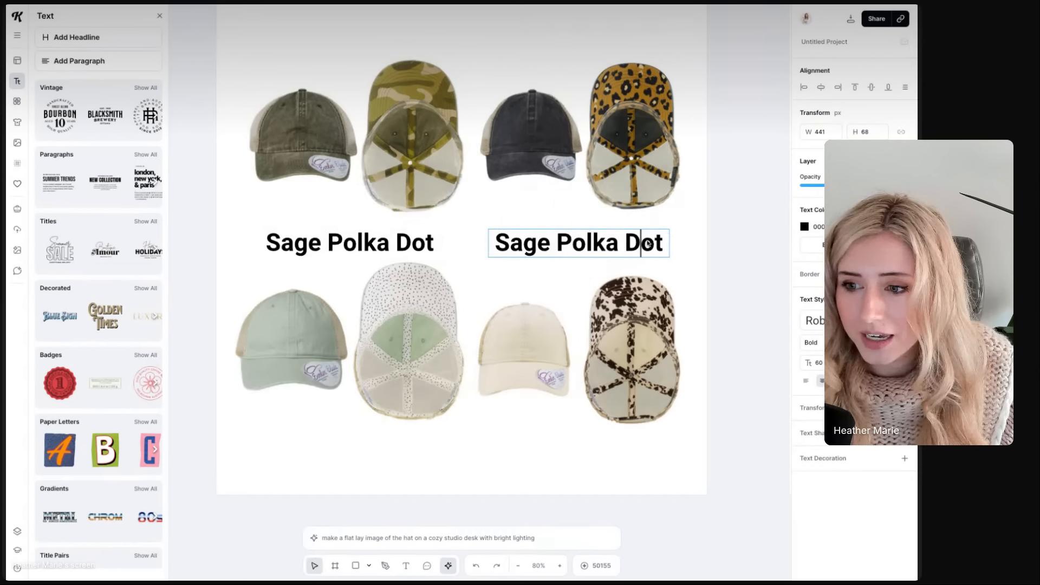
pyautogui.moveTo(663, 243); pyautogui.dragTo(501, 238)
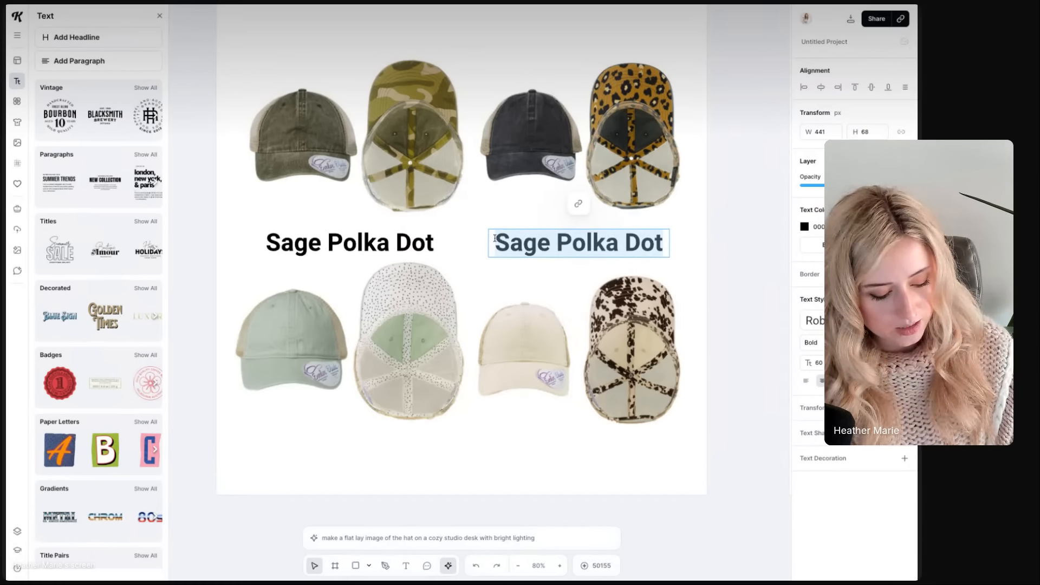
pyautogui.write('Vanilla Lon')
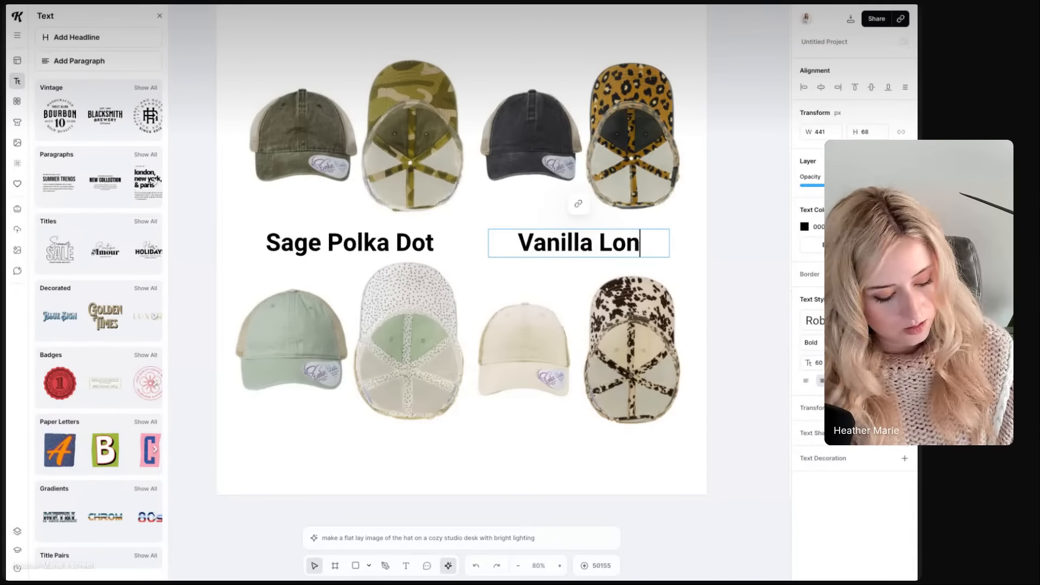
pyautogui.write('ghorn')
pyautogui.press('Escape')
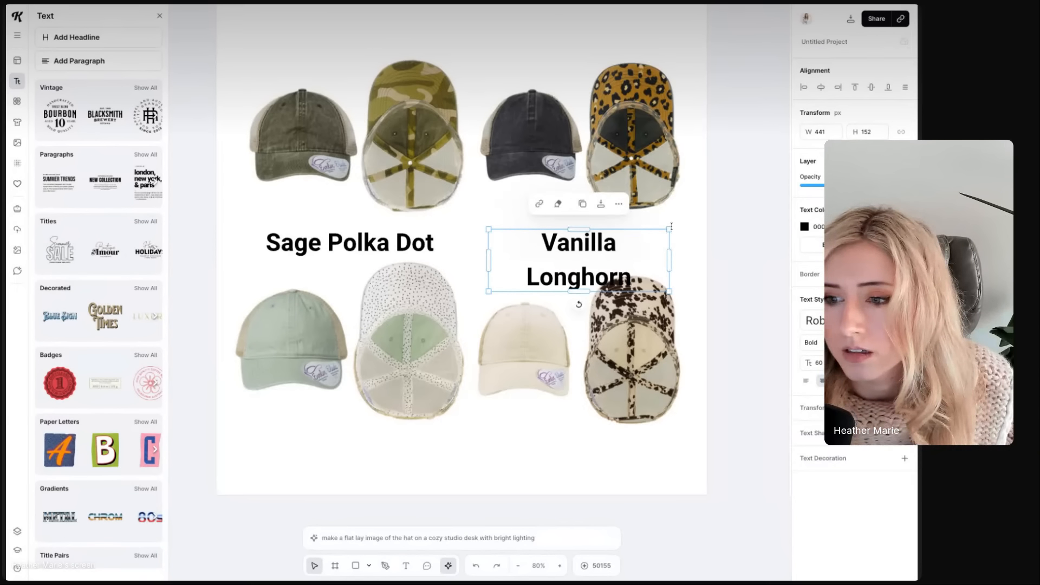
pyautogui.moveTo(670, 255); pyautogui.dragTo(691, 254)
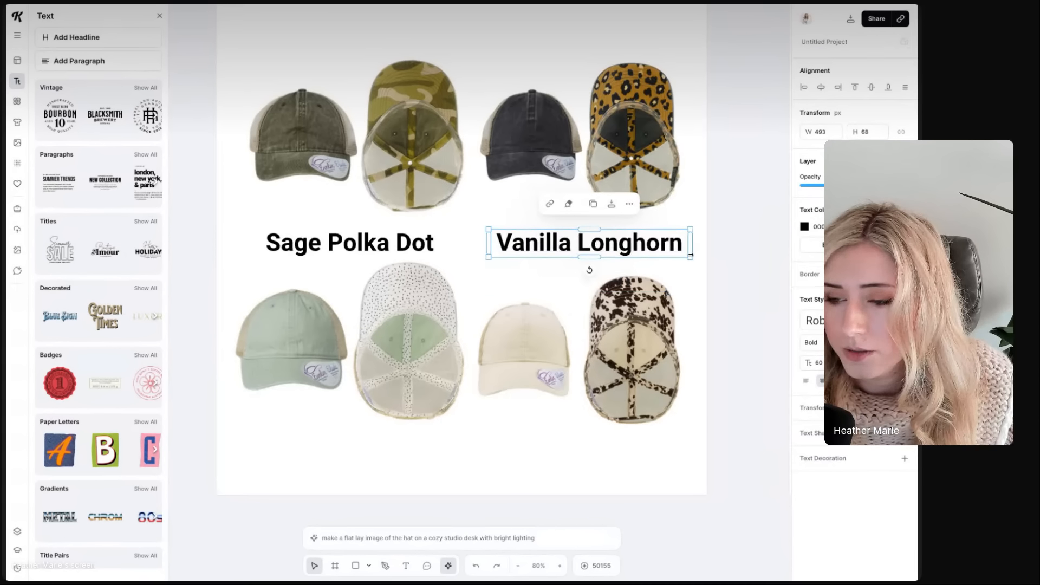
# Copy the Sage Polka Dot label above the olive camo caps and change its text to Olive Camo
pyautogui.click(317, 245)
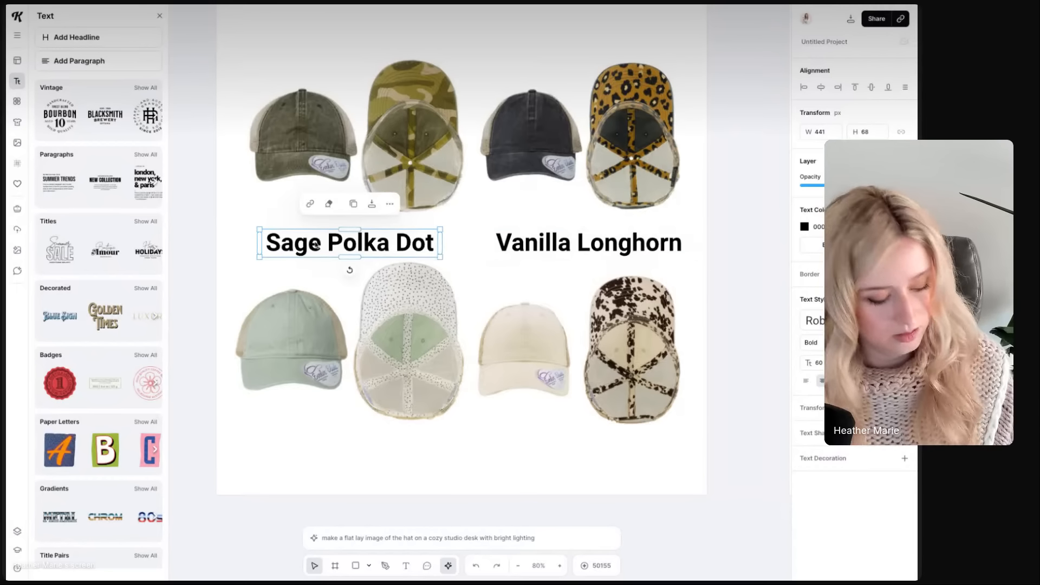
pyautogui.hotkey('ctrl', 'c')
pyautogui.hotkey('ctrl', 'v')
pyautogui.moveTo(335, 251); pyautogui.dragTo(343, 40)
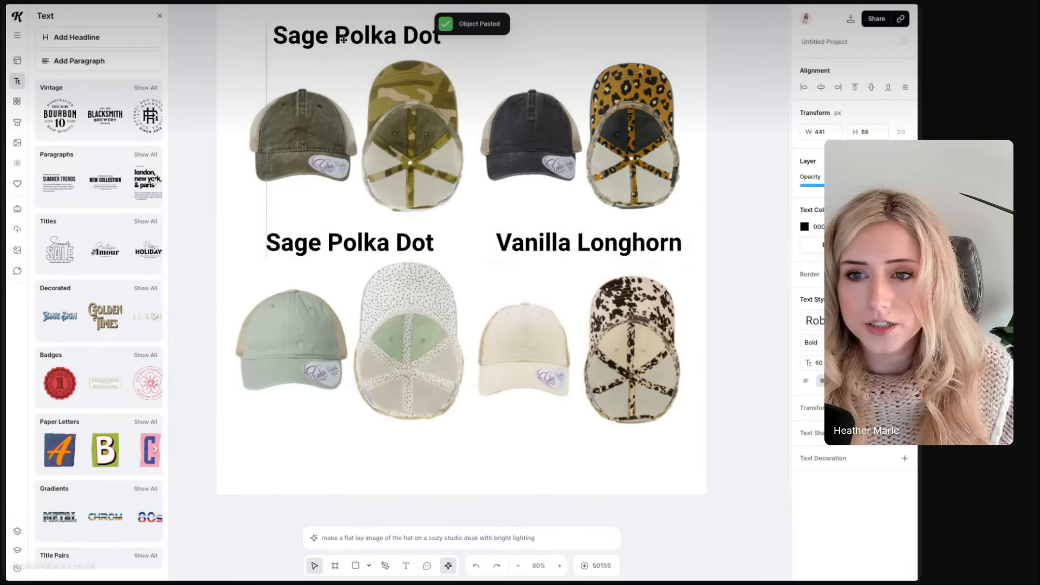
pyautogui.doubleClick(343, 40)
pyautogui.moveTo(444, 36); pyautogui.dragTo(273, 35)
pyautogui.write('Olive Camo')
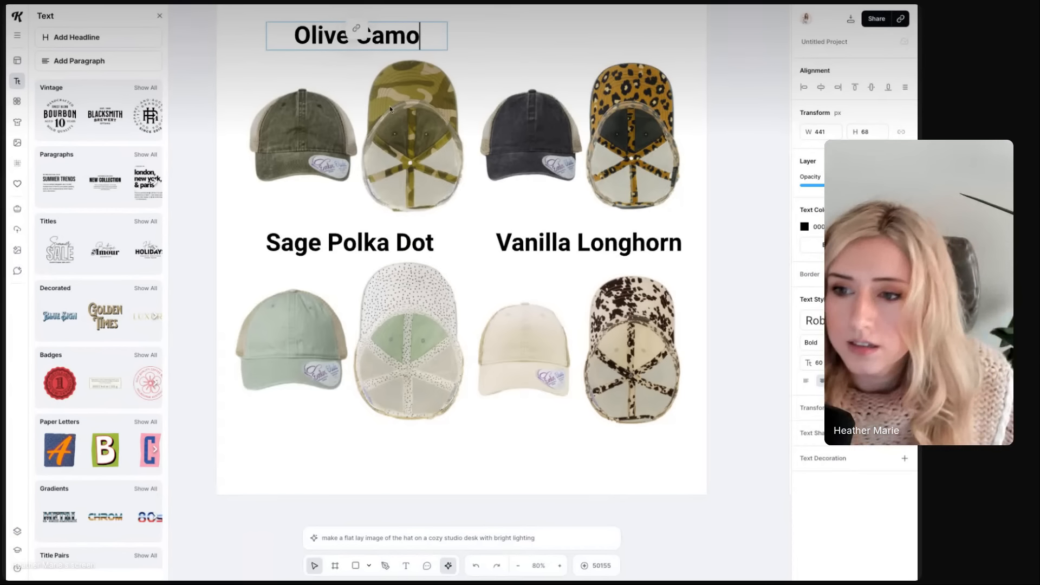
# Duplicate the label above the black leopard-print caps and change its text to Black Leapord
pyautogui.scroll(2, 390, 110)
pyautogui.hscroll(1, 390, 109)
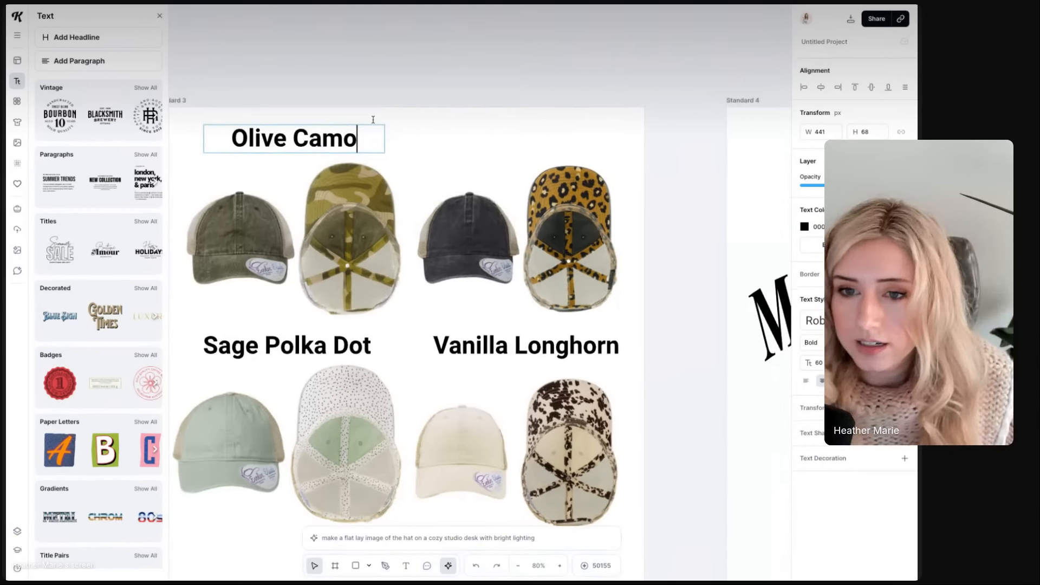
pyautogui.click(435, 136)
pyautogui.hotkey('ctrl', 'v')
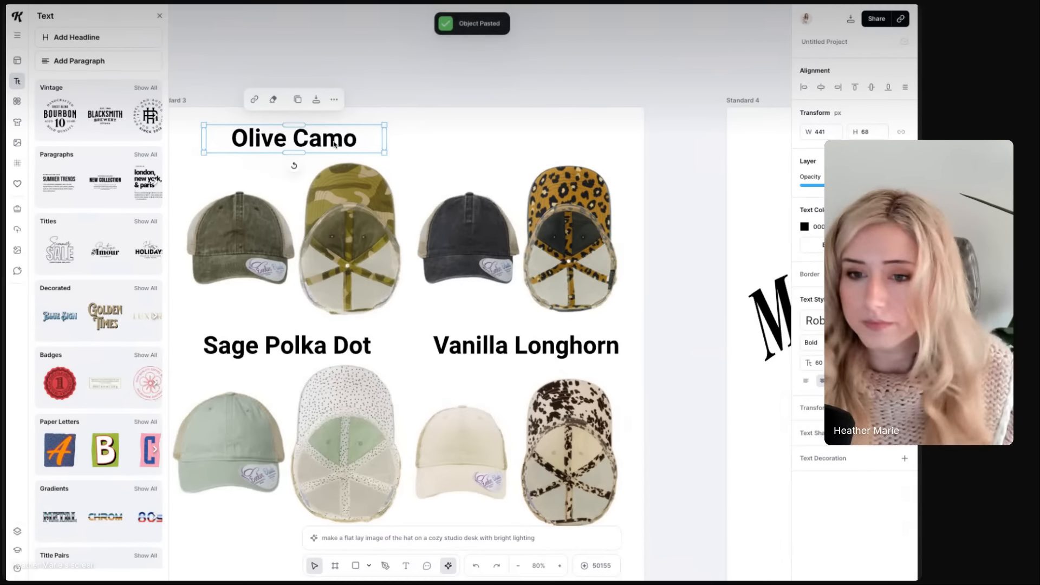
pyautogui.moveTo(333, 143); pyautogui.dragTo(458, 136)
pyautogui.doubleClick(561, 143)
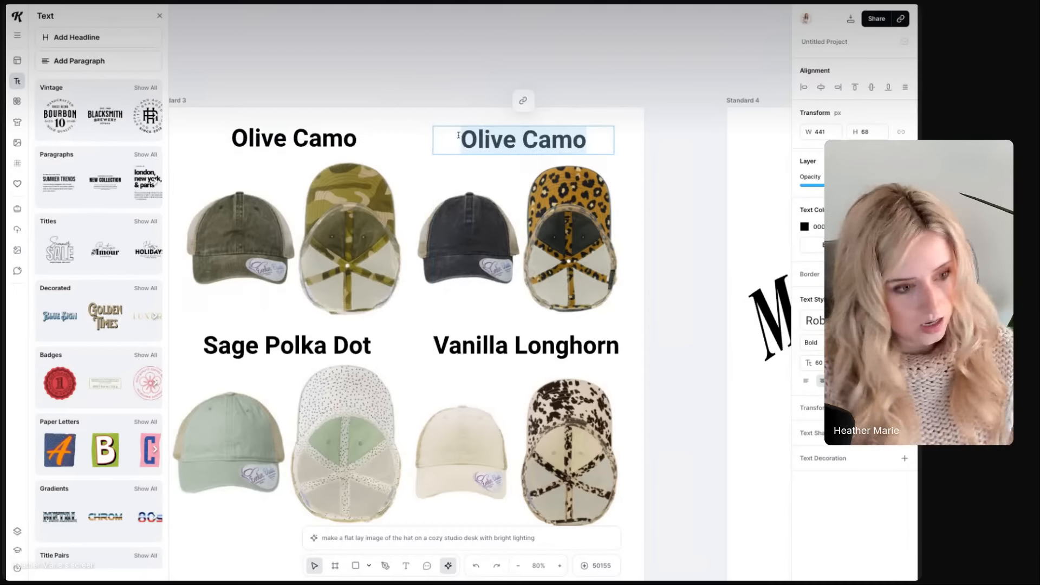
pyautogui.write('Black Le')
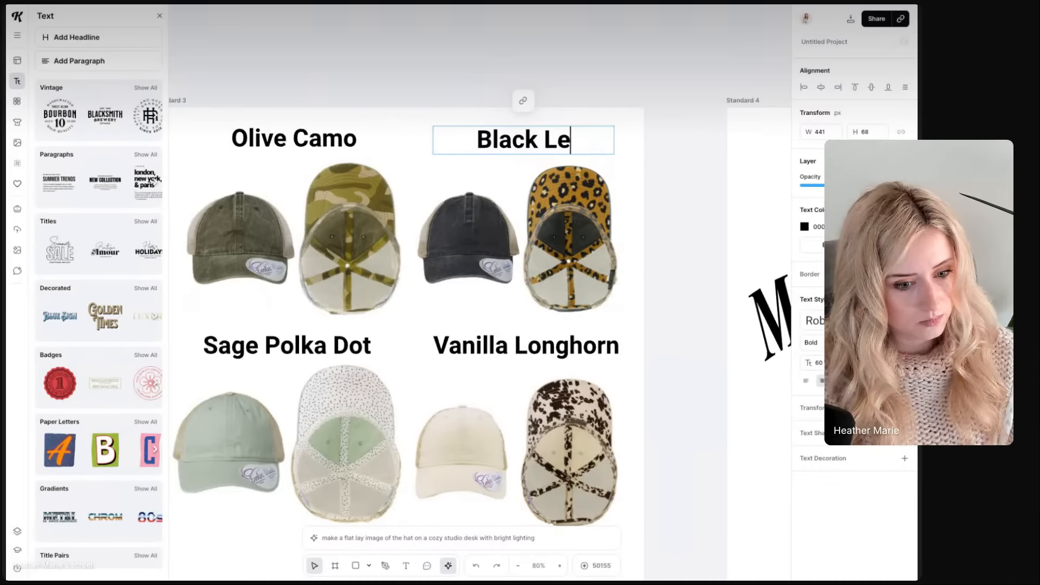
pyautogui.write('apord')
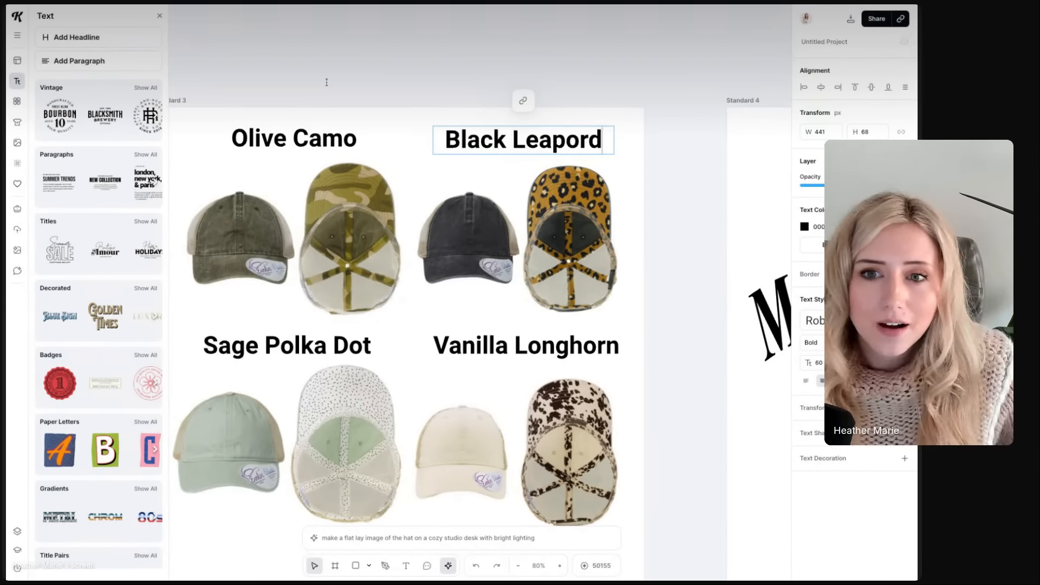
pyautogui.press('Escape')
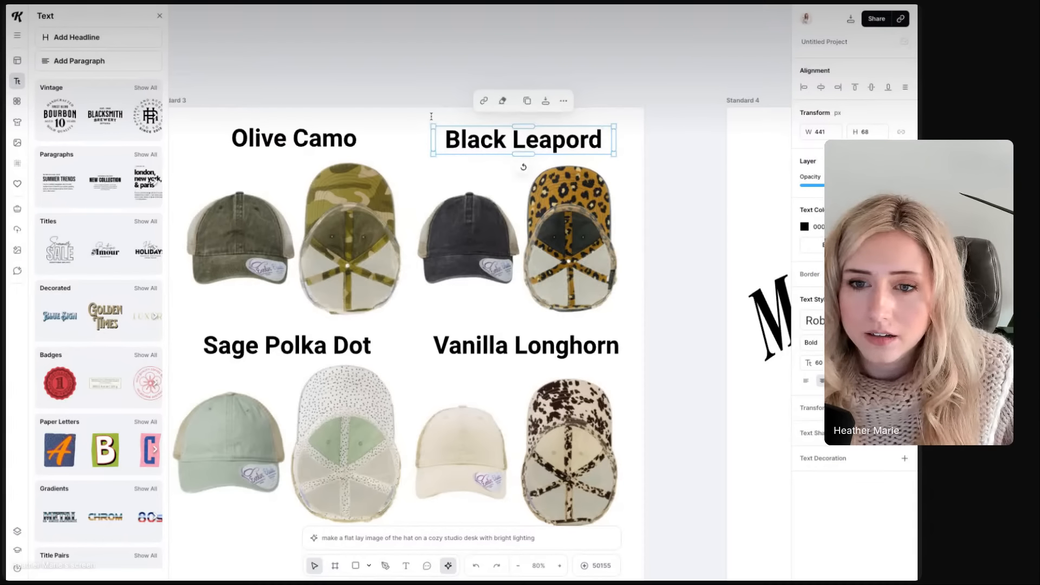
pyautogui.scroll(-3, 431, 116)
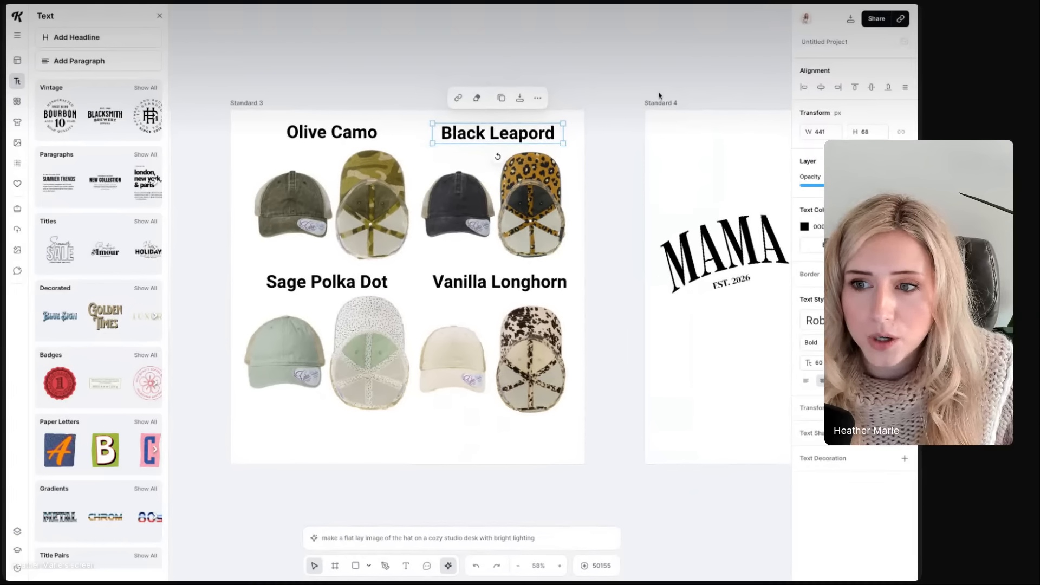
pyautogui.moveTo(601, 97); pyautogui.dragTo(254, 295)
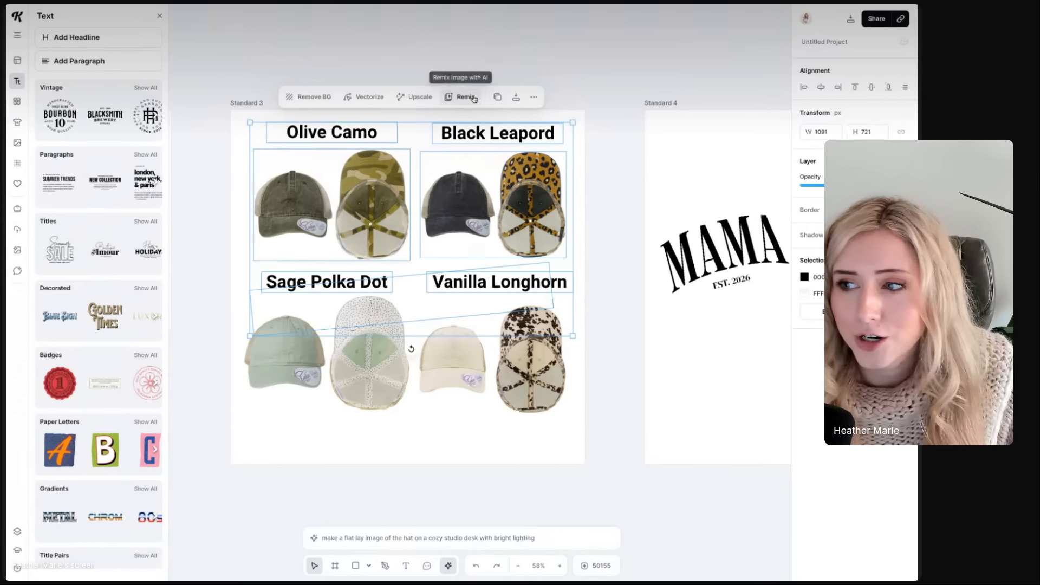
pyautogui.click(583, 141)
pyautogui.click(504, 137)
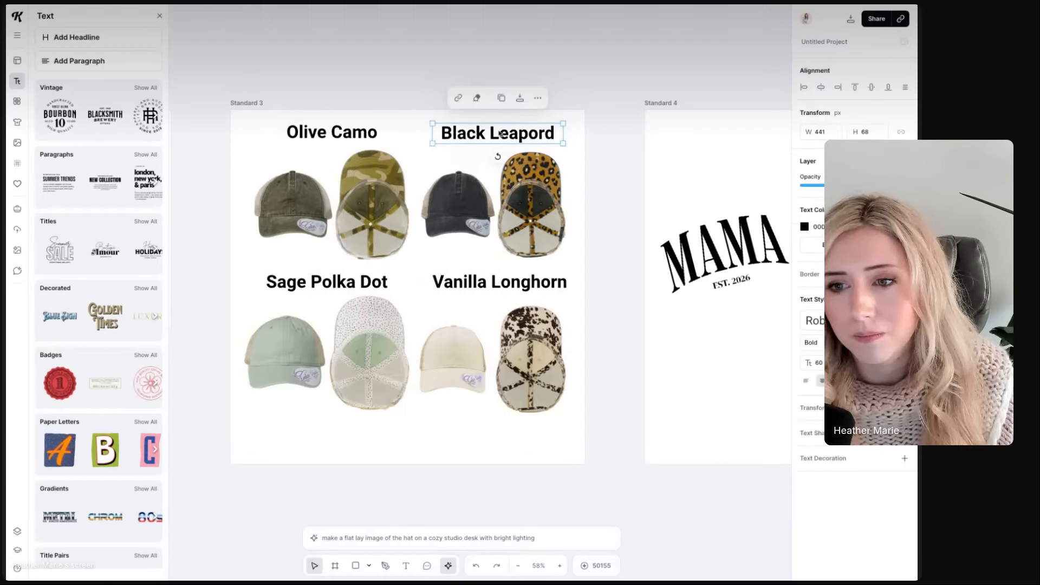
pyautogui.press('a')
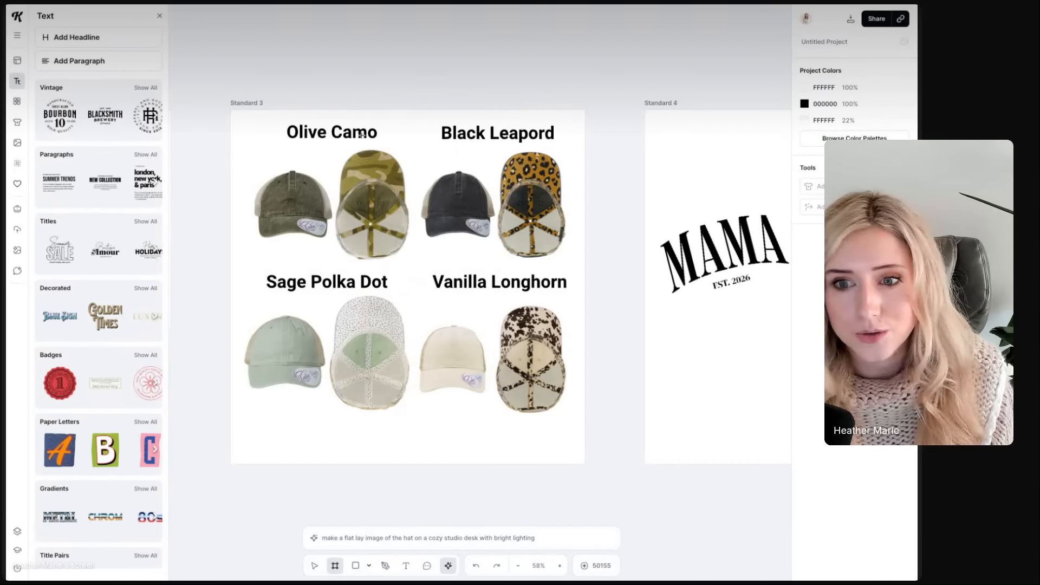
pyautogui.click(336, 90)
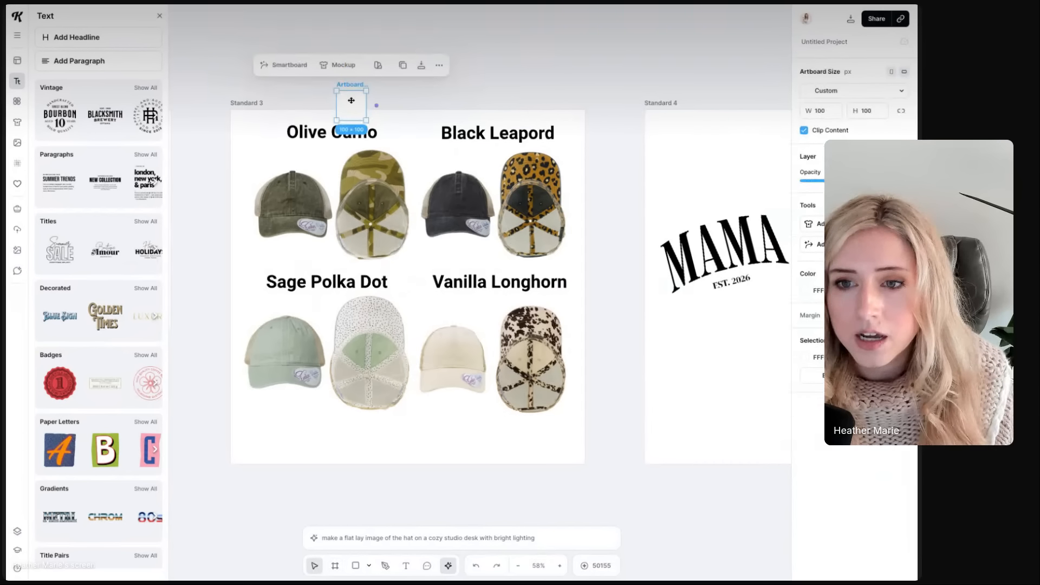
pyautogui.press('Delete')
# Change all four cap labels to the Reclome typeface at size 62 and move them slightly down toward their caps
pyautogui.click(338, 133)
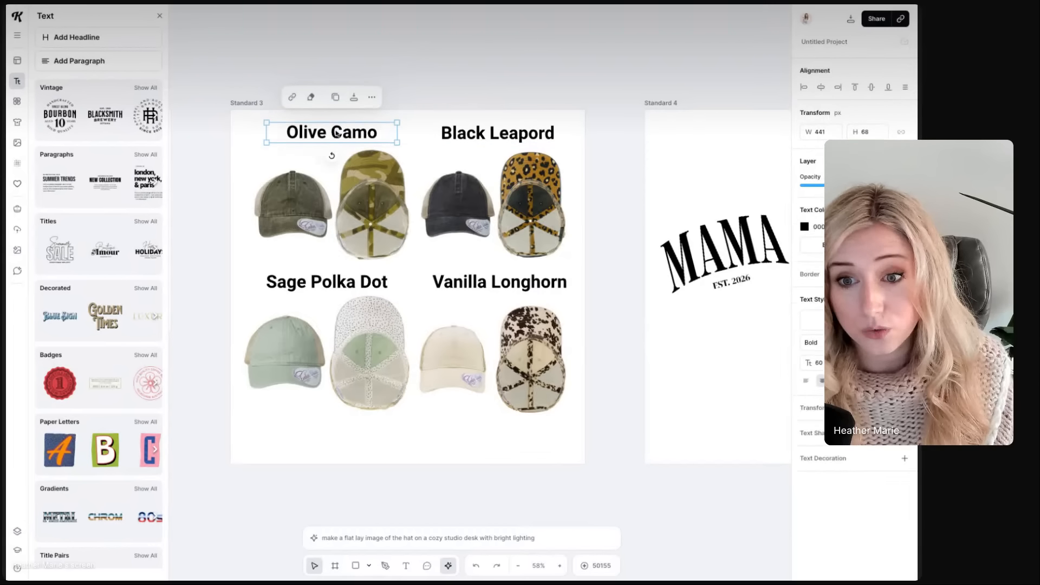
pyautogui.keyDown('shift'); pyautogui.click(486, 145); pyautogui.keyUp('shift')
pyautogui.keyDown('shift'); pyautogui.click(464, 264); pyautogui.keyUp('shift')
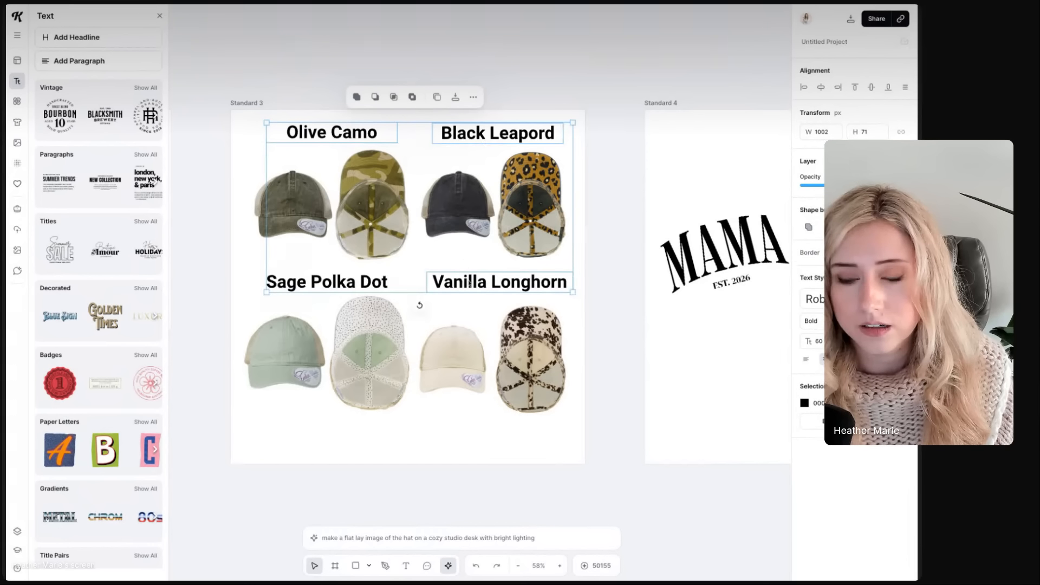
pyautogui.keyDown('shift'); pyautogui.click(352, 285); pyautogui.keyUp('shift')
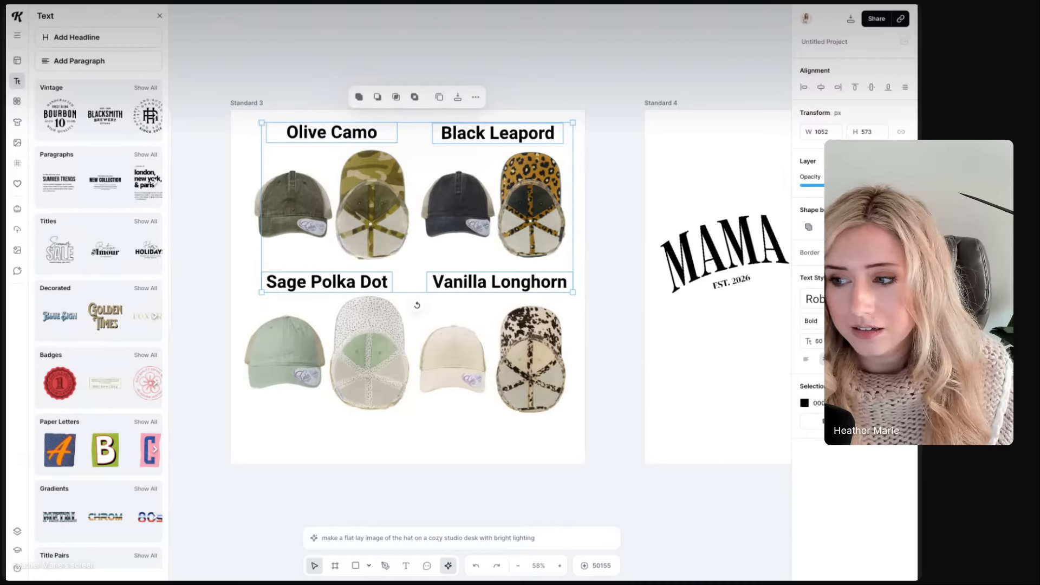
pyautogui.click(813, 299)
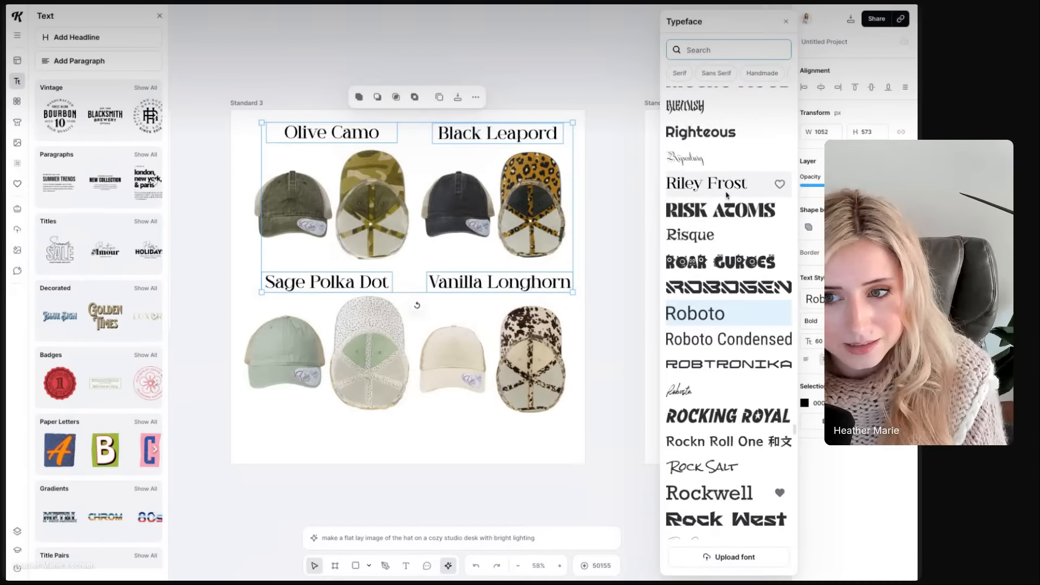
pyautogui.scroll(-5, 726, 196)
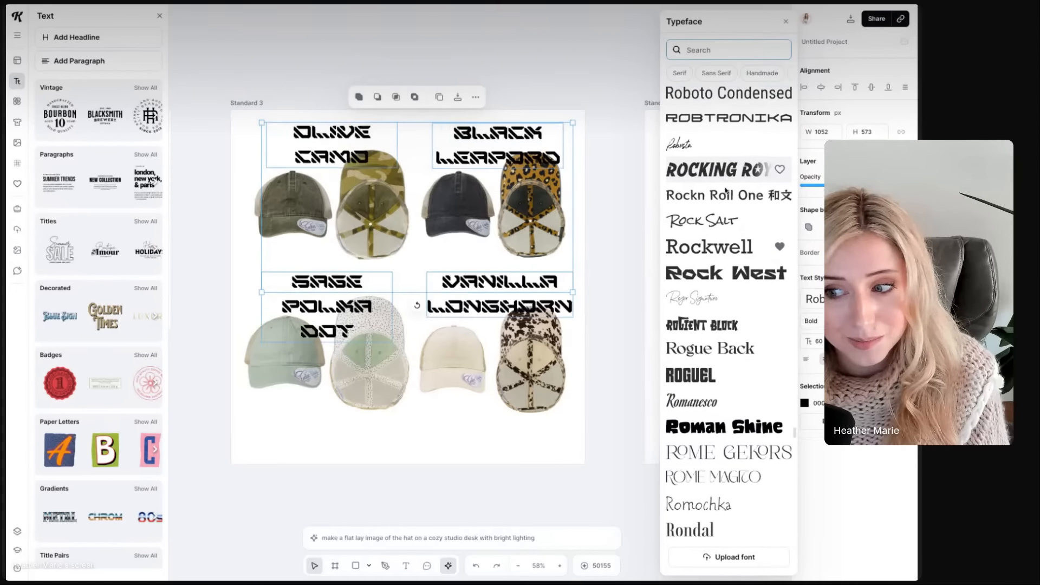
pyautogui.scroll(-4, 726, 191)
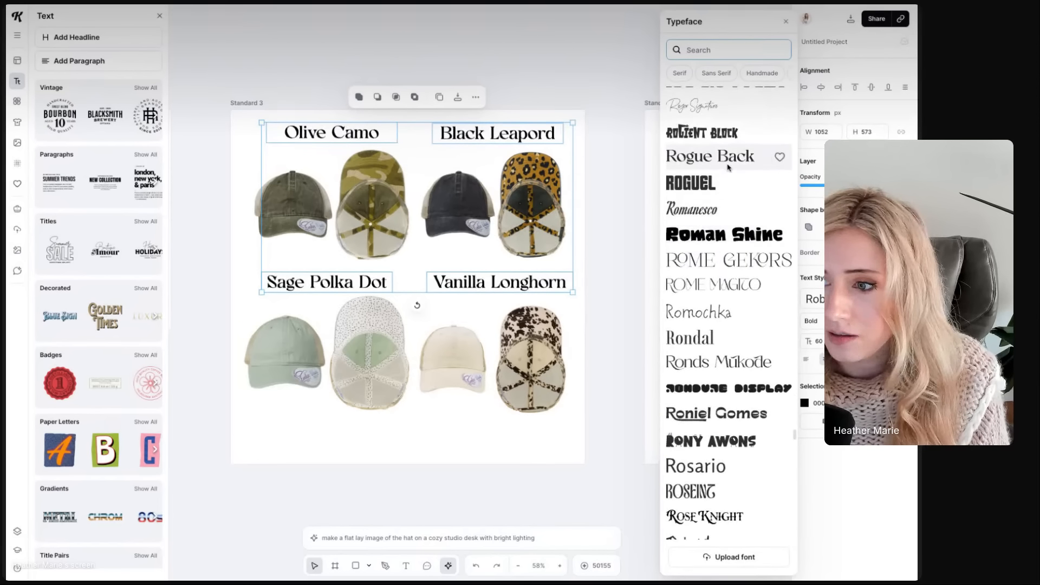
pyautogui.scroll(-3, 728, 168)
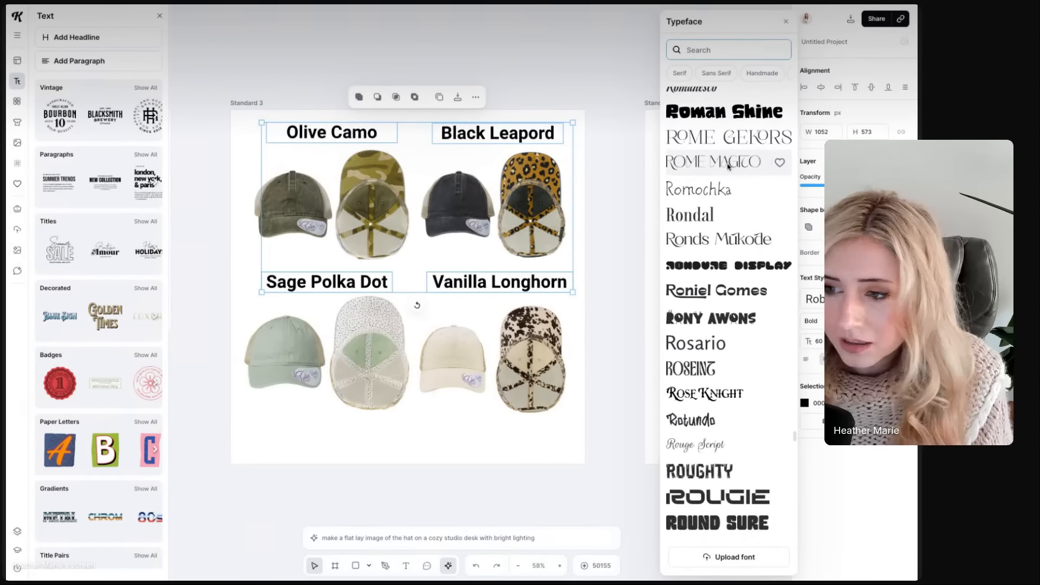
pyautogui.scroll(-1, 722, 223)
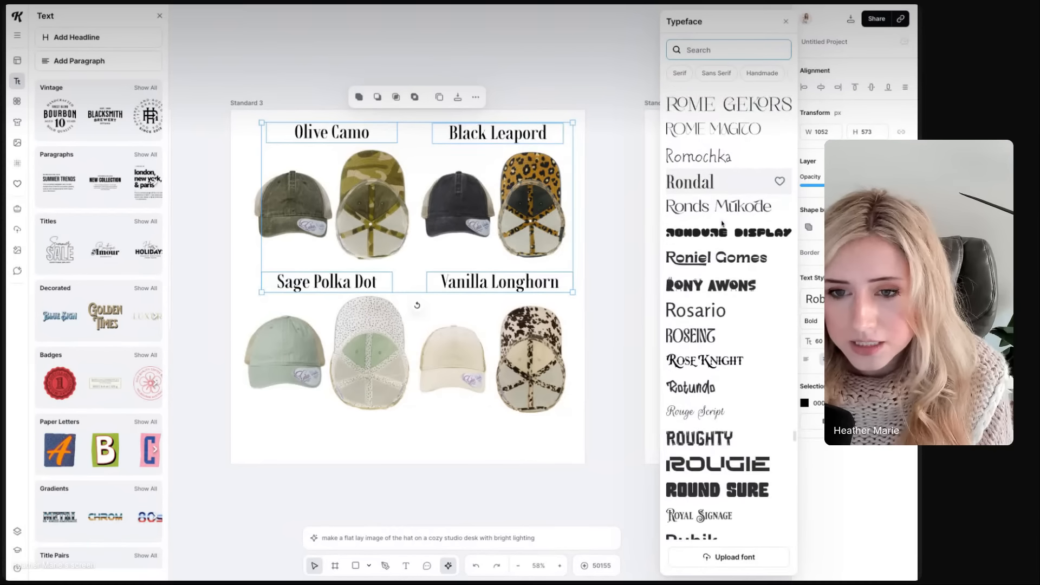
pyautogui.scroll(-5, 722, 223)
pyautogui.scroll(-6, 722, 228)
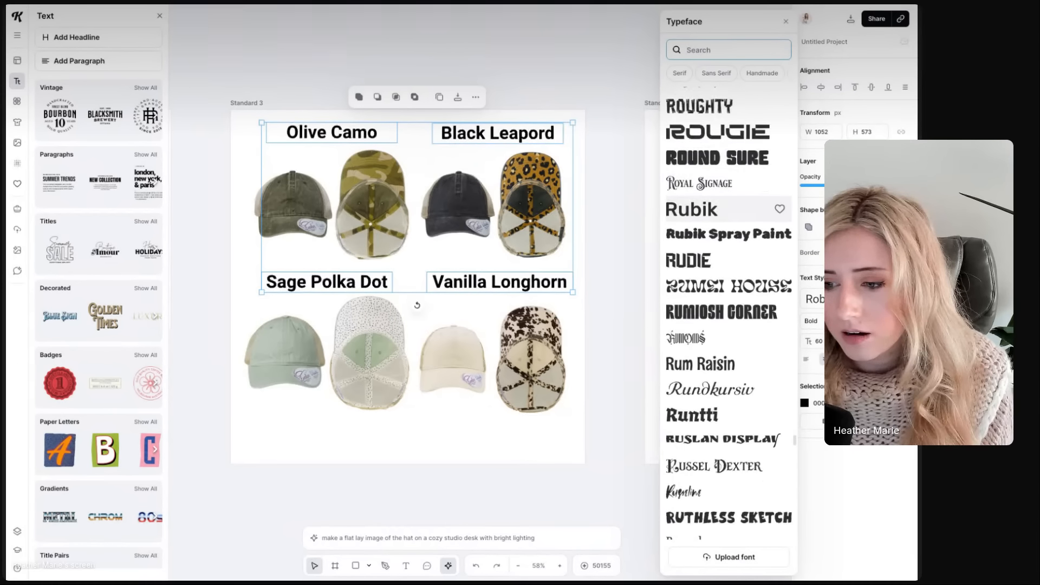
pyautogui.scroll(-7, 699, 326)
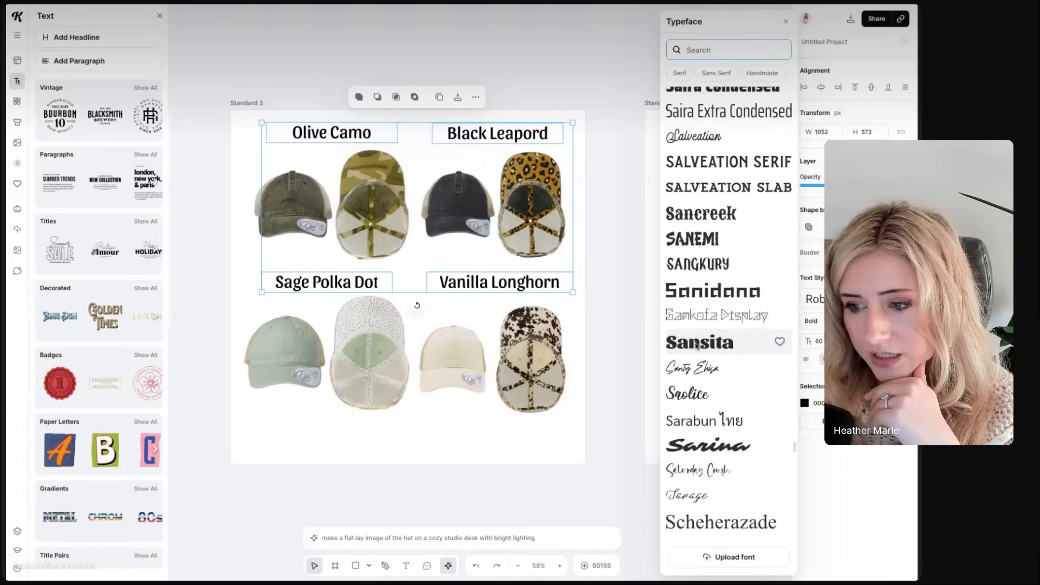
pyautogui.scroll(-8, 697, 345)
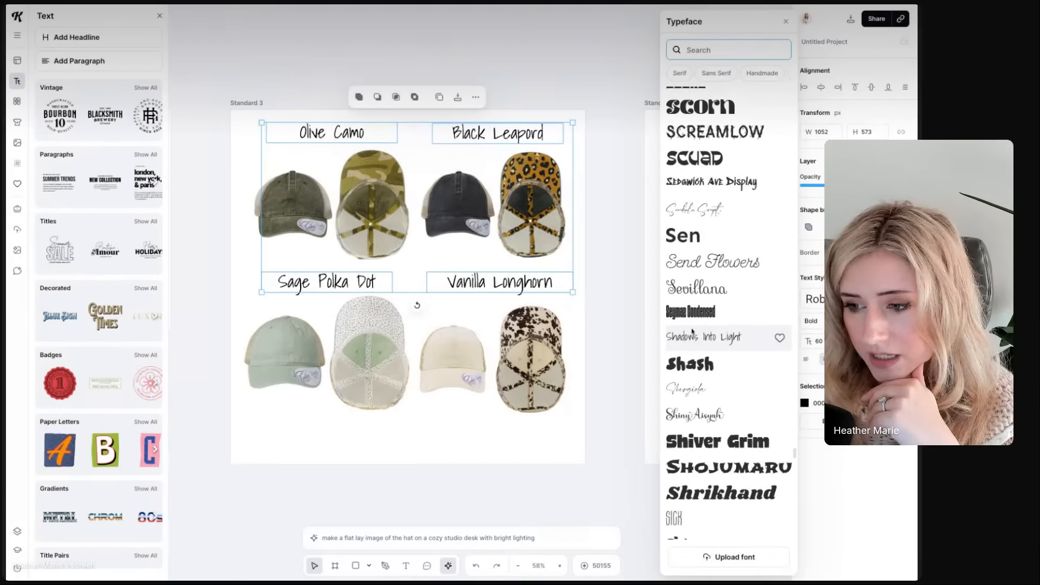
pyautogui.scroll(4, 714, 362)
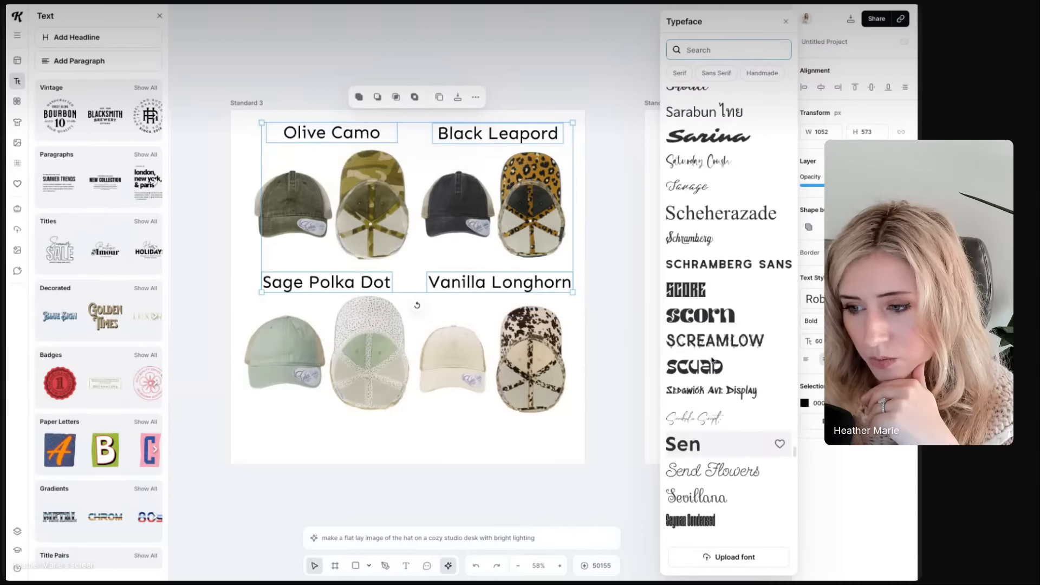
pyautogui.scroll(20, 713, 362)
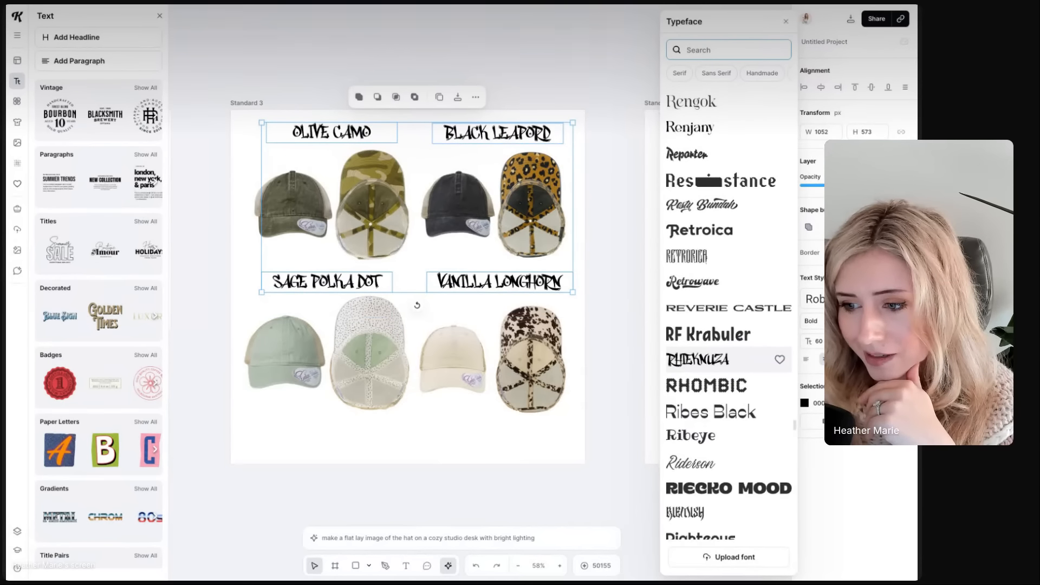
pyautogui.scroll(8, 714, 352)
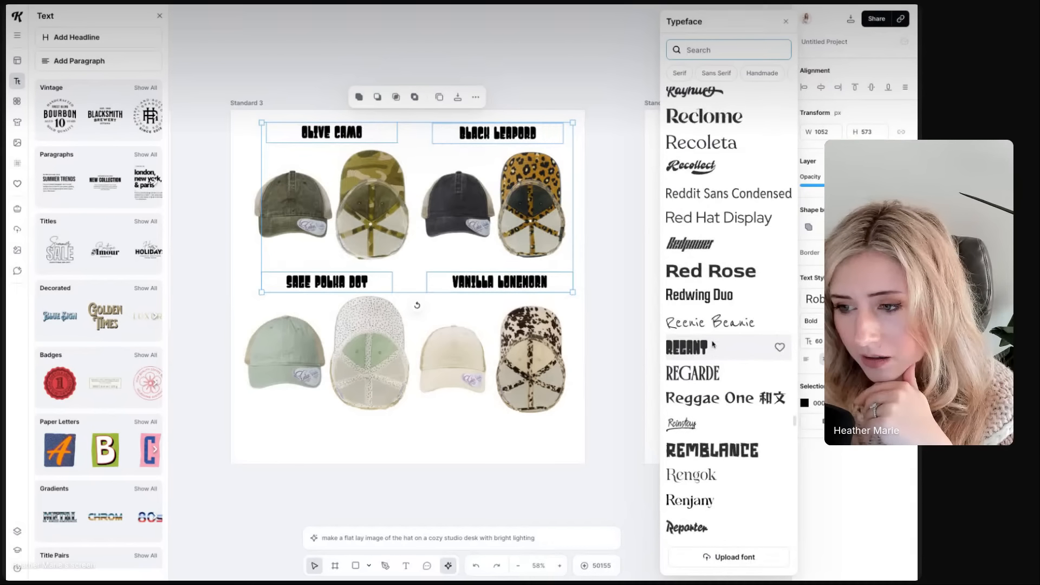
pyautogui.scroll(6, 713, 345)
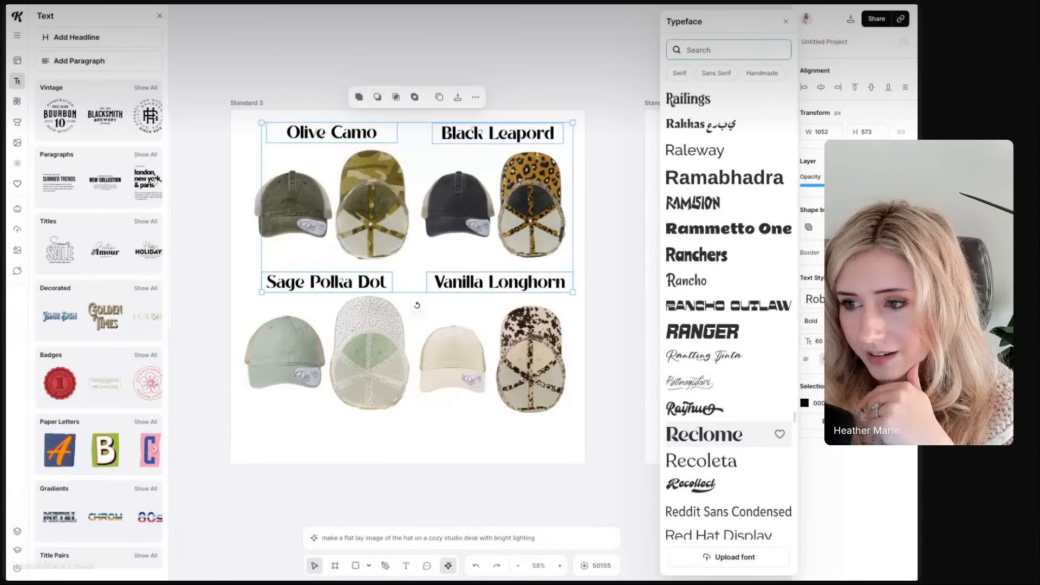
pyautogui.click(720, 434)
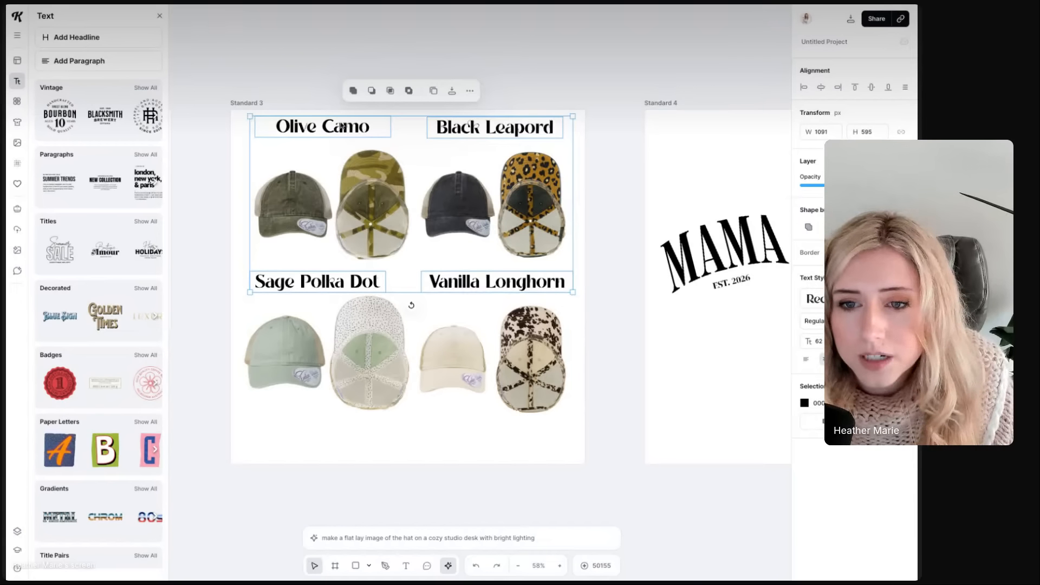
pyautogui.moveTo(338, 129); pyautogui.dragTo(340, 135)
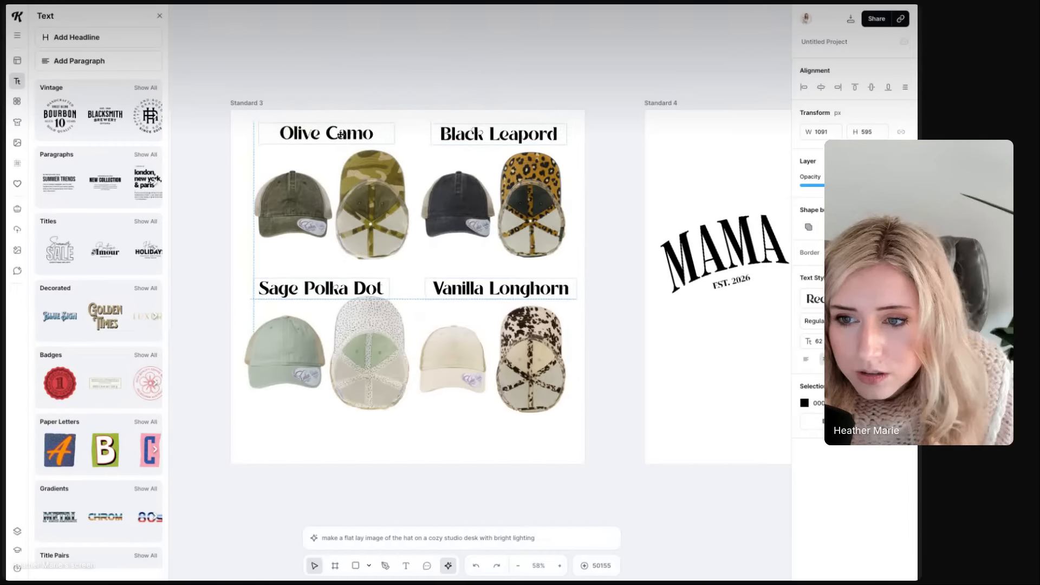
pyautogui.click(606, 150)
# Try to centre-align the Black Leapord and Vanilla Longhorn labels horizontally with their cap images, and undo the alignment
pyautogui.moveTo(588, 117); pyautogui.dragTo(449, 407)
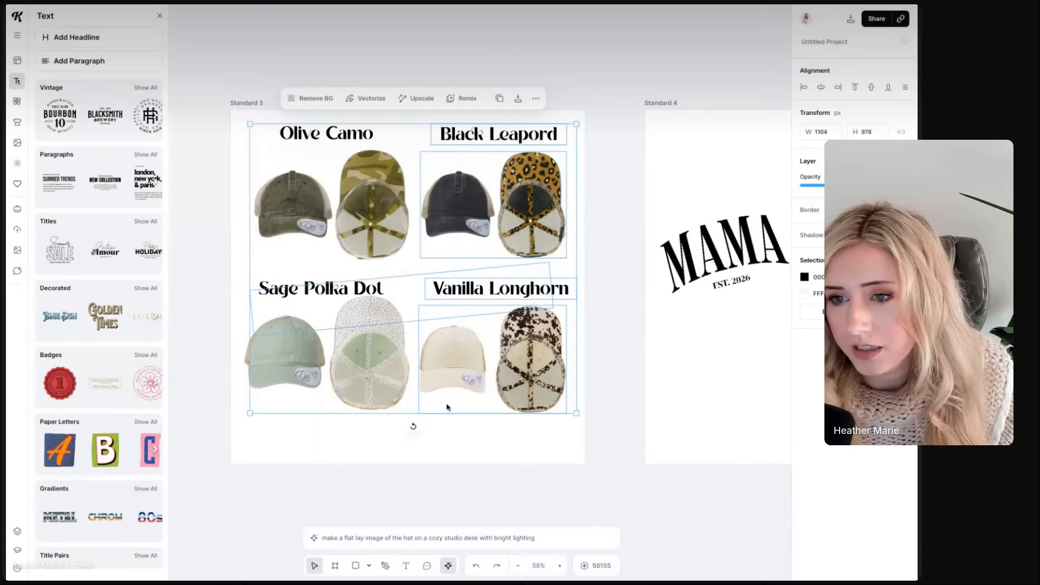
pyautogui.click(820, 88)
pyautogui.hotkey('ctrl', 'z')
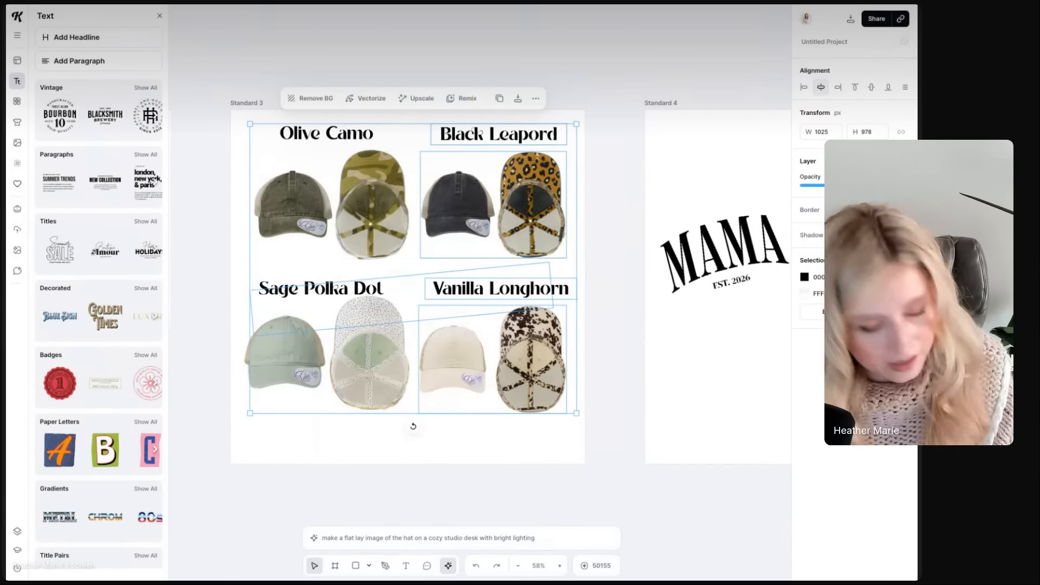
# Delete the stray tilted white text box lying across the middle of the Standard 3 artboard
pyautogui.click(409, 275)
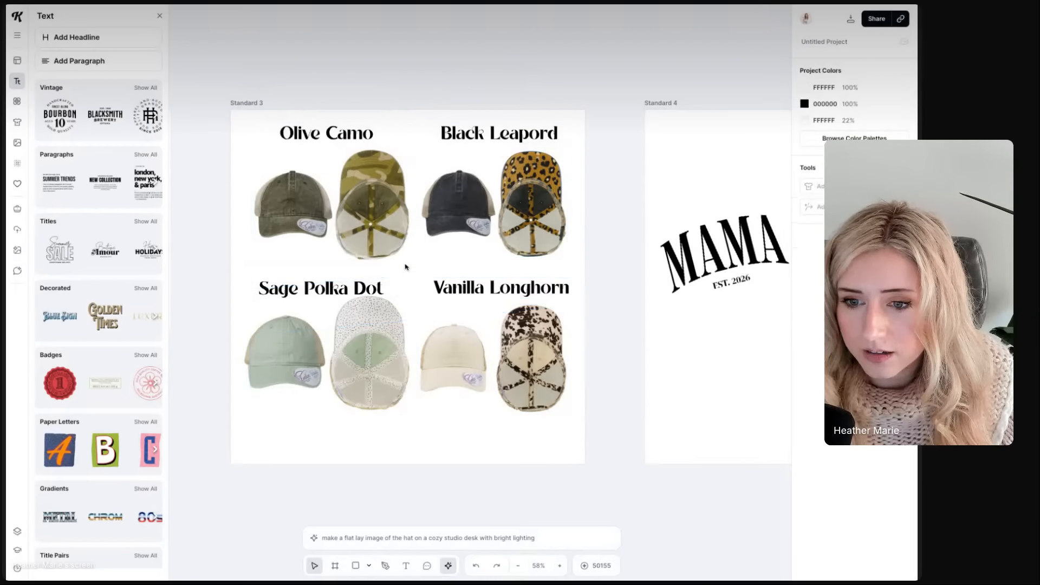
pyautogui.click(420, 302)
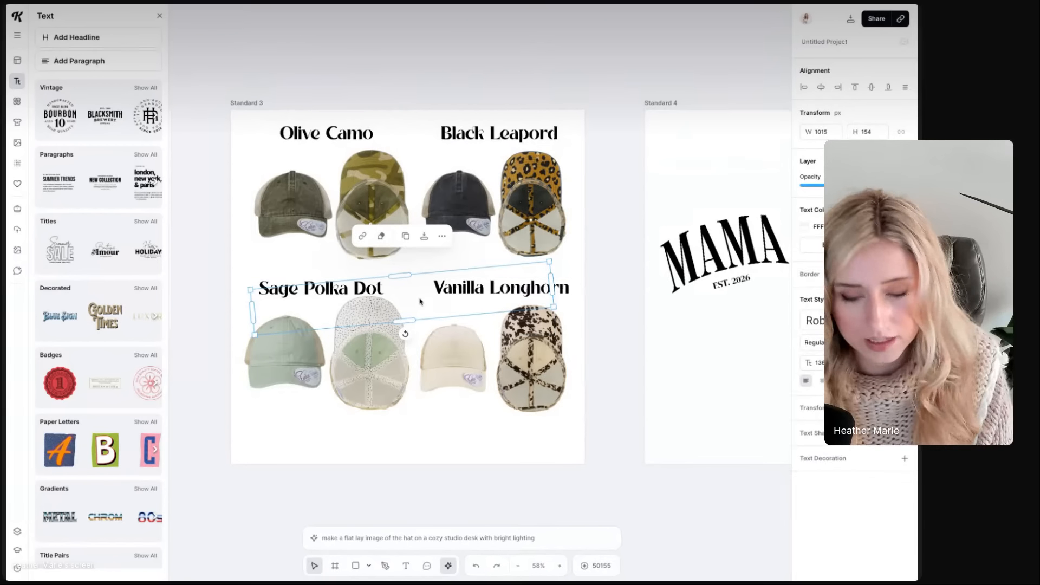
pyautogui.press('Escape')
# Center-align the Black Leapord and Vanilla Longhorn labels and hat images horizontally with each other, and nudge the column slightly left
pyautogui.moveTo(578, 100); pyautogui.dragTo(432, 367)
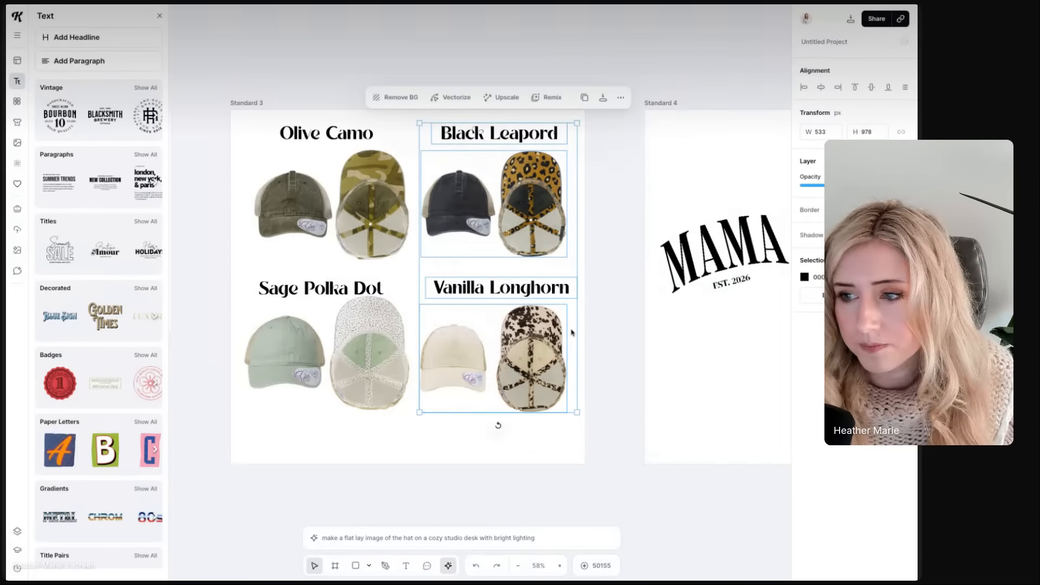
pyautogui.click(821, 87)
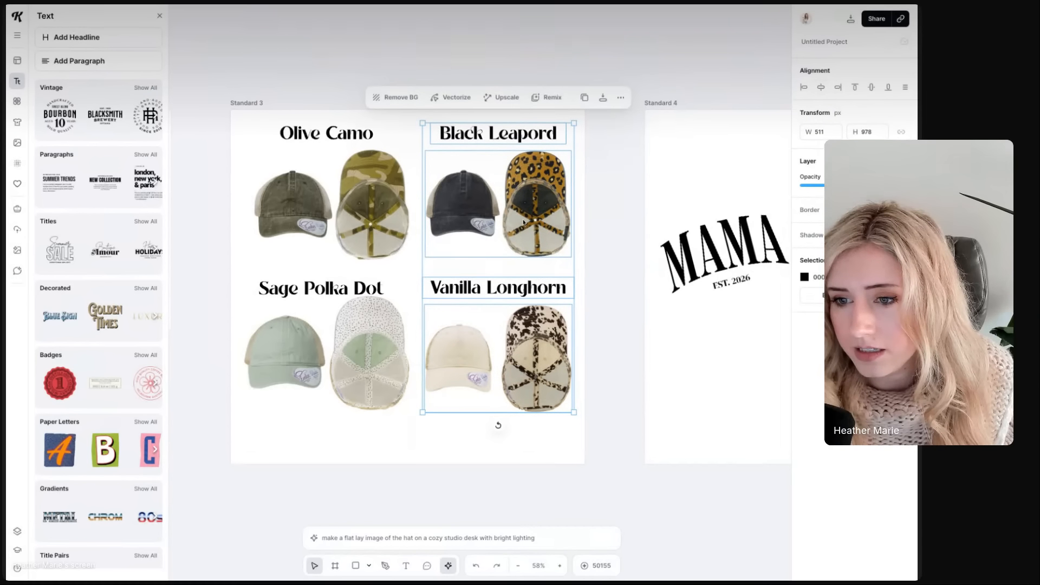
pyautogui.moveTo(523, 222); pyautogui.dragTo(520, 219)
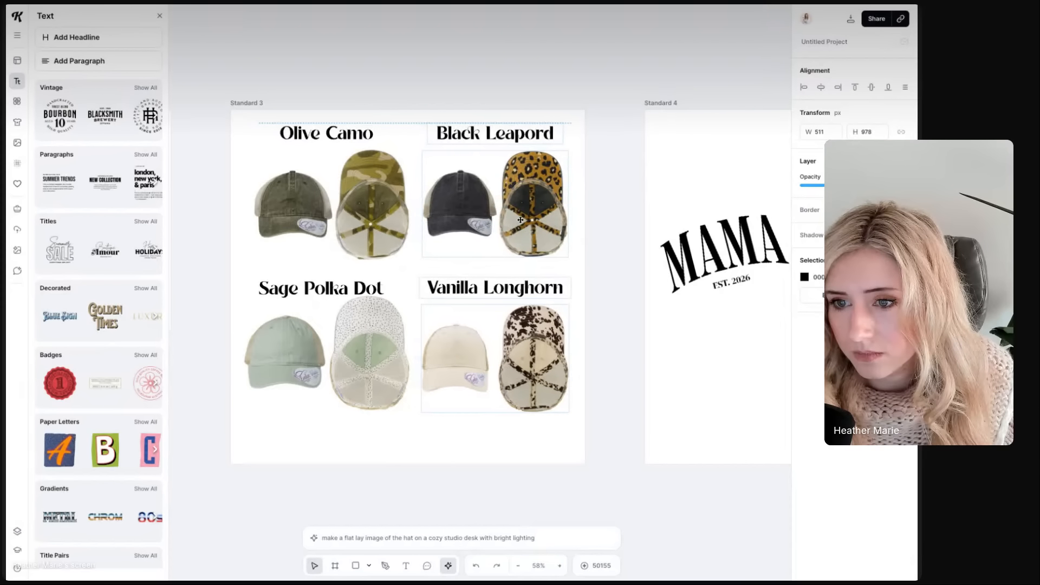
# Center-align the Olive Camo and Sage Polka Dot labels and hat images horizontally, and nudge the column into place
pyautogui.moveTo(295, 89); pyautogui.dragTo(239, 409)
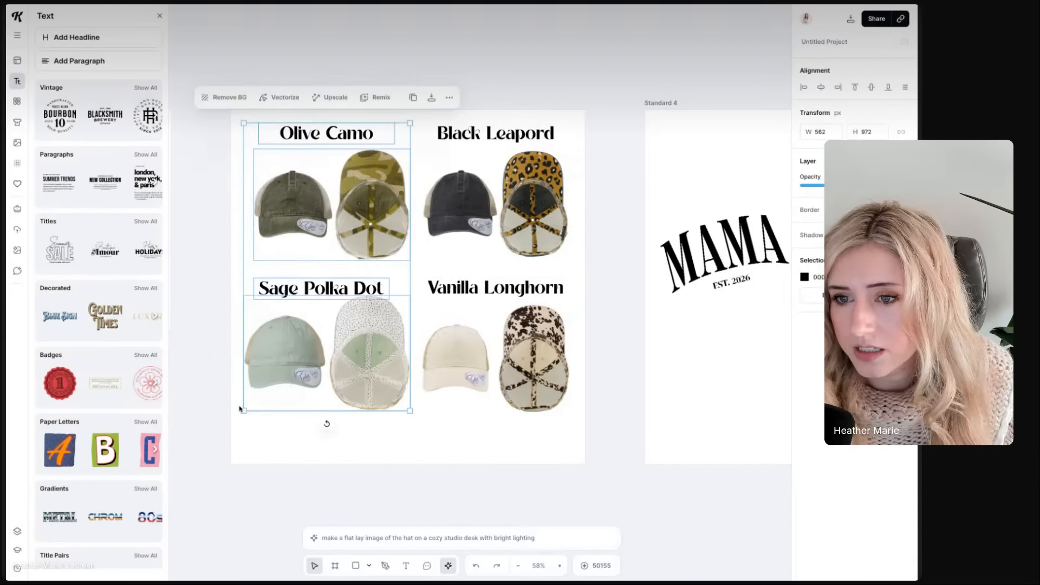
pyautogui.click(822, 88)
pyautogui.moveTo(359, 215); pyautogui.dragTo(360, 210)
pyautogui.click(584, 296)
# Shrink the Sage Polka Dot hat image slightly so its size is close to the Olive Camo image
pyautogui.click(406, 304)
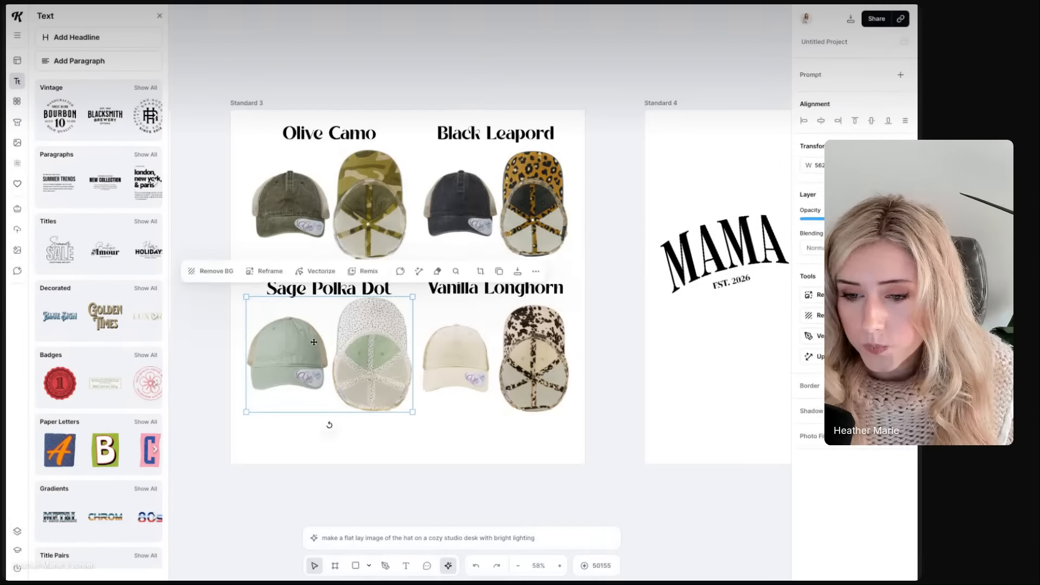
pyautogui.moveTo(412, 297); pyautogui.dragTo(401, 301)
pyautogui.click(365, 222)
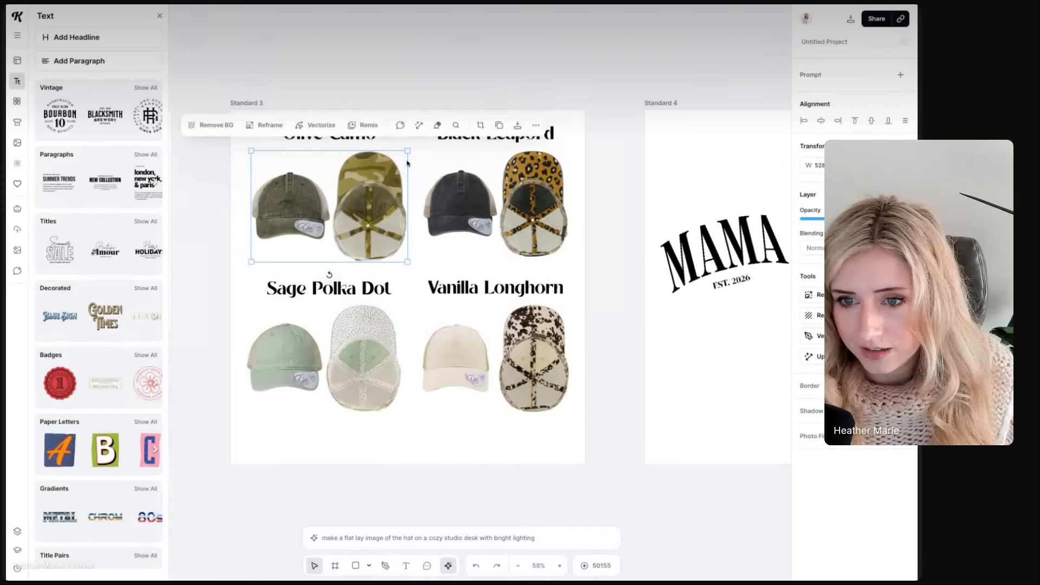
# Enlarge the Black Leapord hat image slightly and reposition it centered under its label
pyautogui.click(480, 201)
pyautogui.moveTo(422, 259); pyautogui.dragTo(416, 265)
pyautogui.moveTo(515, 218); pyautogui.dragTo(515, 215)
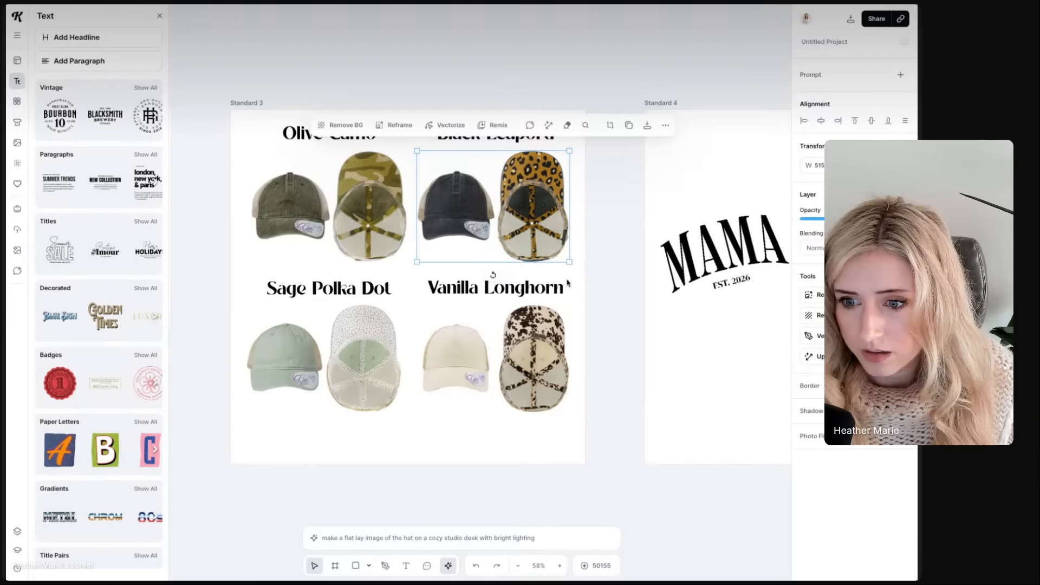
# Enlarge the Vanilla Longhorn hat image to about 546 px wide and reposition it centered under its label
pyautogui.click(510, 364)
pyautogui.moveTo(421, 413); pyautogui.dragTo(405, 421)
pyautogui.moveTo(490, 380); pyautogui.dragTo(493, 378)
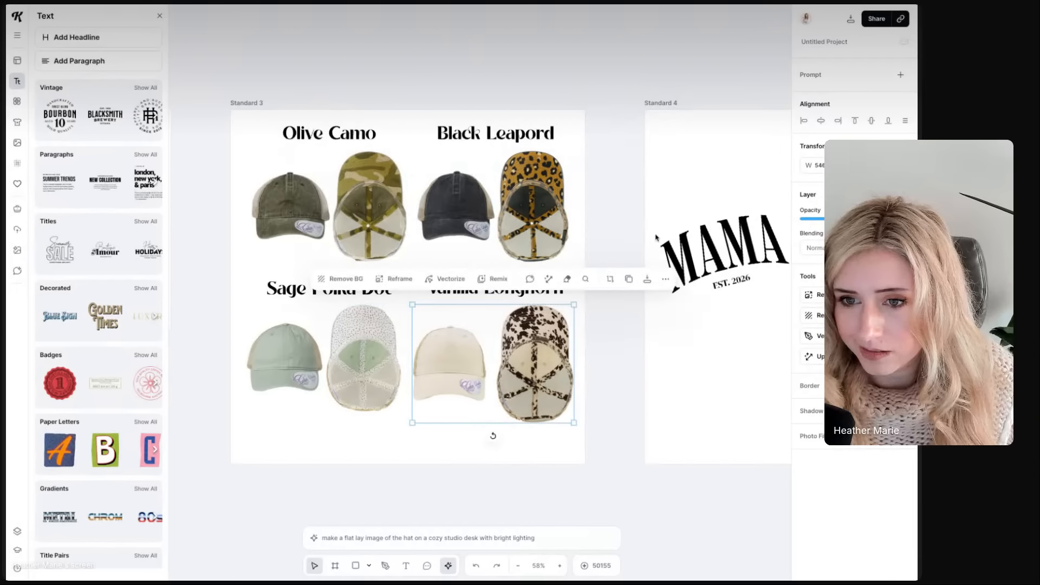
pyautogui.click(656, 233)
# Move all four hat images and their labels down together to leave room for a title on the Standard 3 artboard
pyautogui.moveTo(622, 122); pyautogui.dragTo(271, 402)
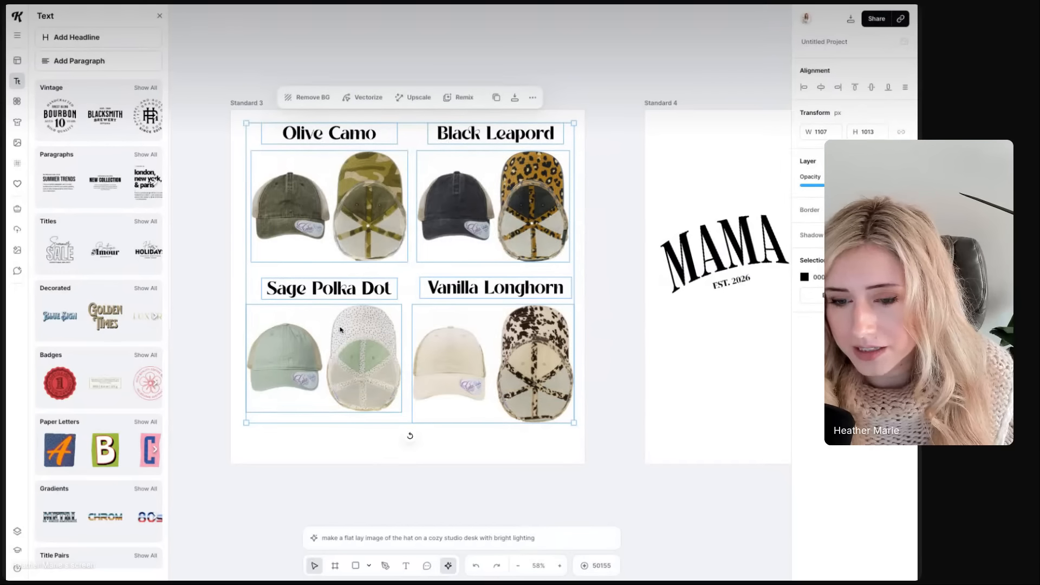
pyautogui.moveTo(340, 329); pyautogui.dragTo(339, 352)
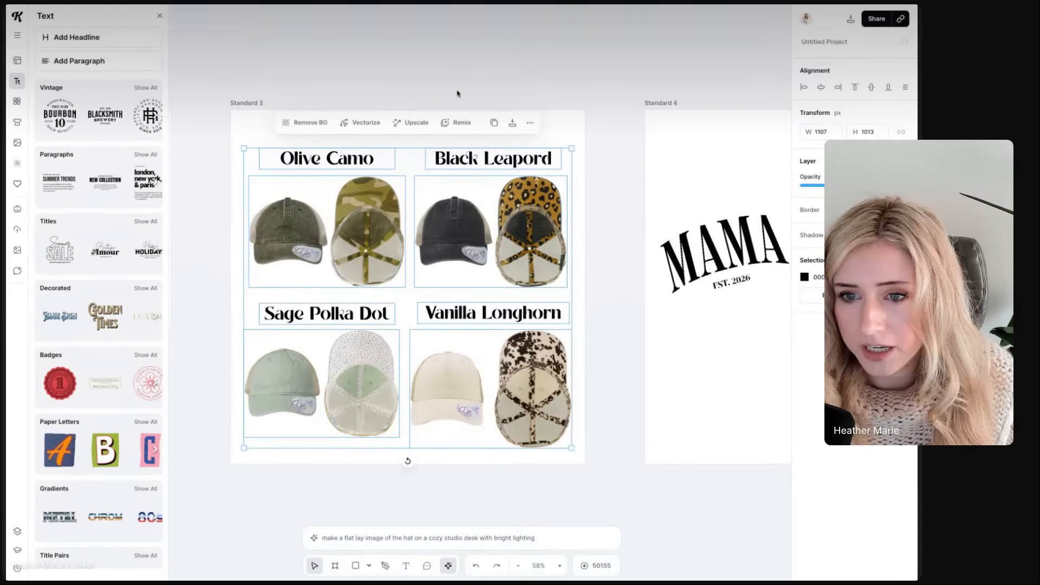
pyautogui.click(525, 23)
# Add the headline "Color Options", widen its box to about 905 px and place it above the hat labels
pyautogui.click(72, 38)
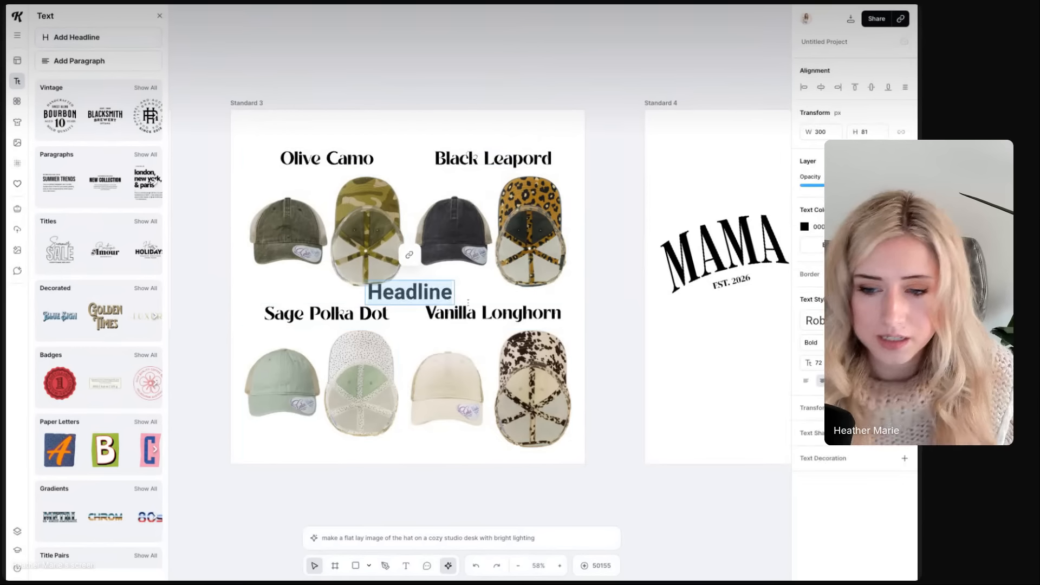
pyautogui.write('Color Options')
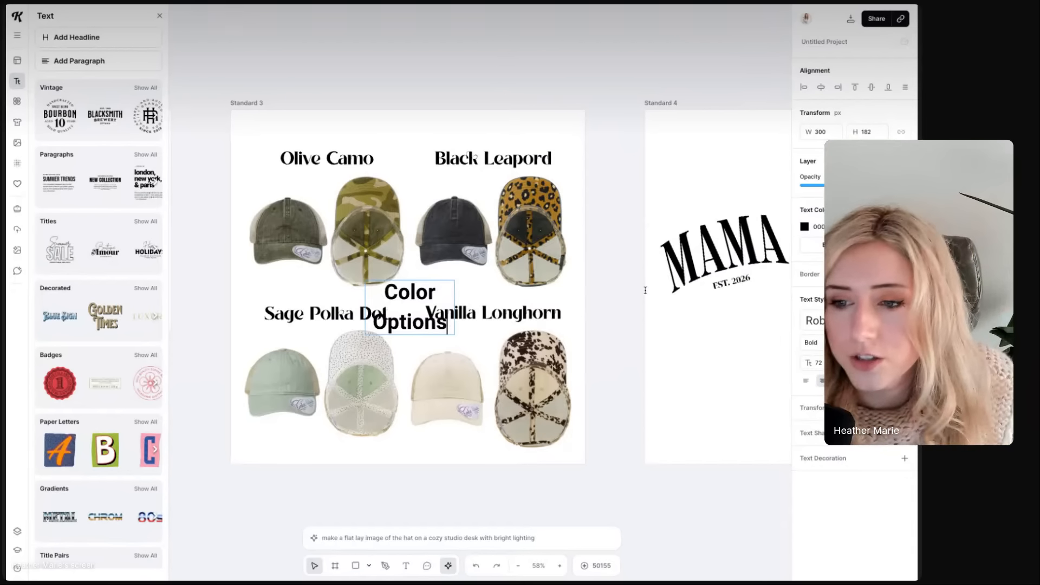
pyautogui.press('Escape')
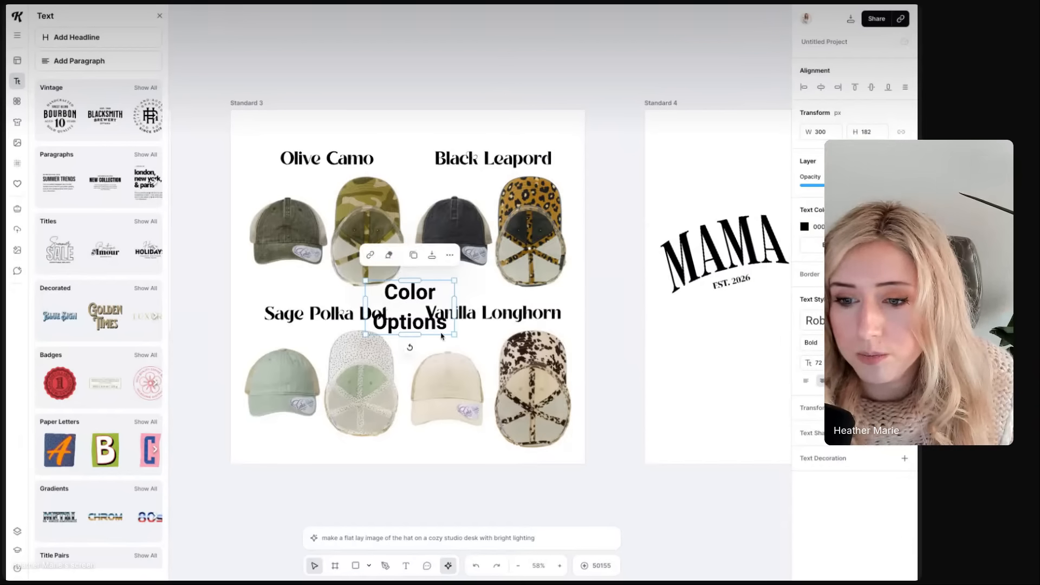
pyautogui.moveTo(454, 307); pyautogui.dragTo(634, 286)
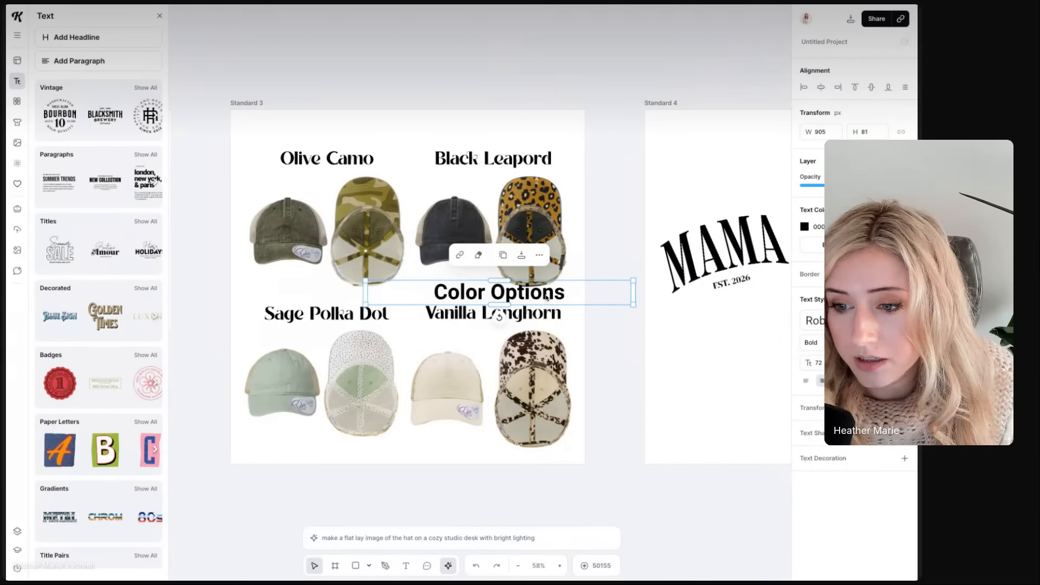
pyautogui.moveTo(548, 296); pyautogui.dragTo(449, 128)
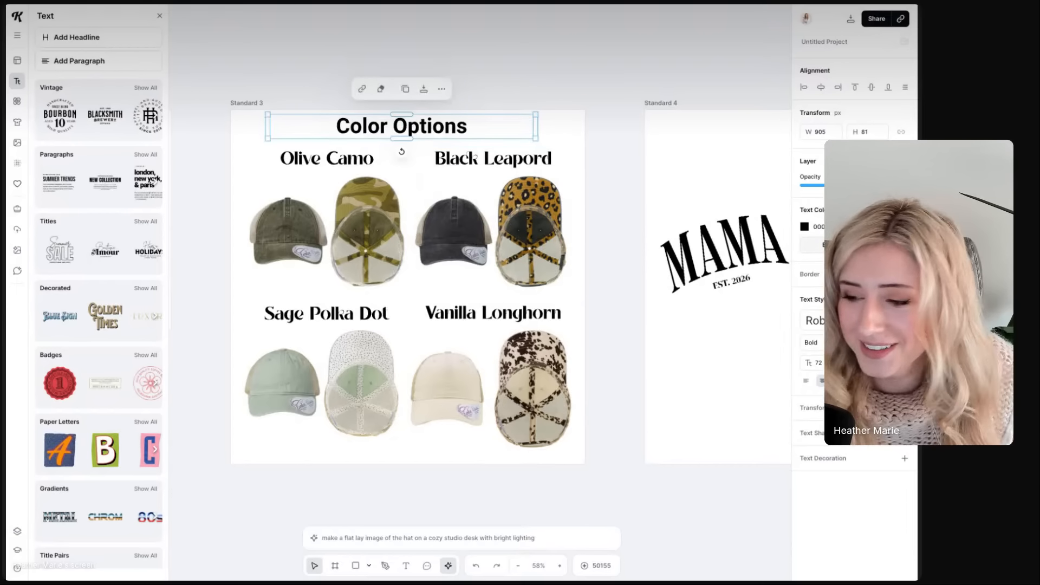
# Set the headline's typeface to Righteous and scale it to about 1095 px wide, centered across the artboard's upper edge
pyautogui.click(884, 381)
pyautogui.click(845, 320)
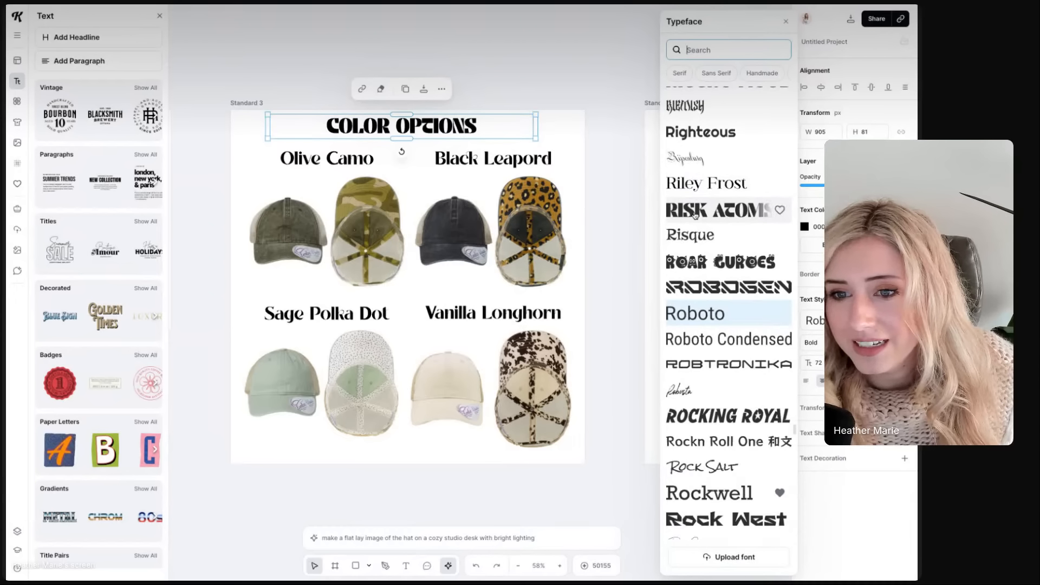
pyautogui.click(694, 132)
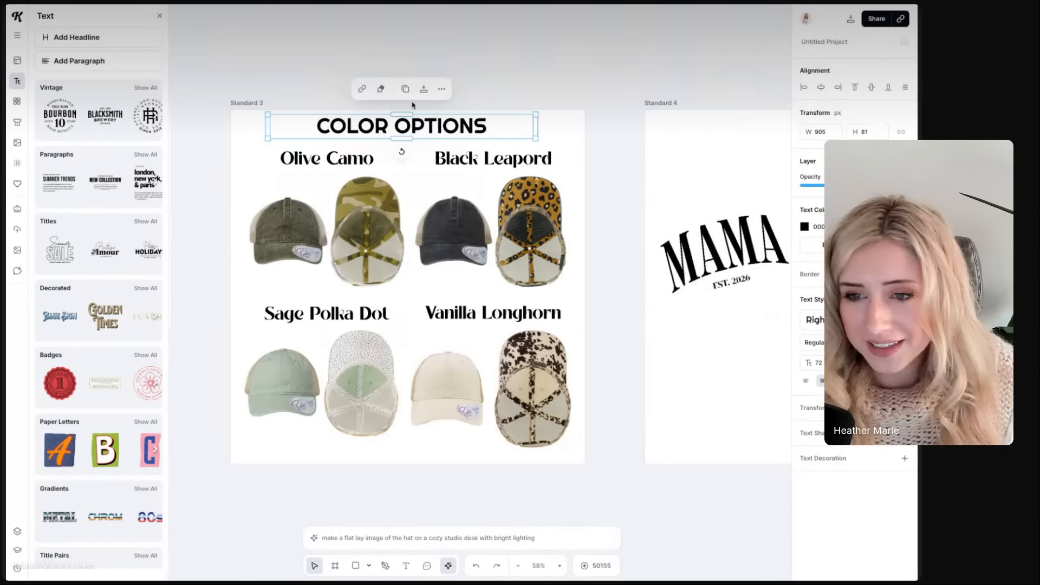
pyautogui.moveTo(535, 113); pyautogui.dragTo(598, 114)
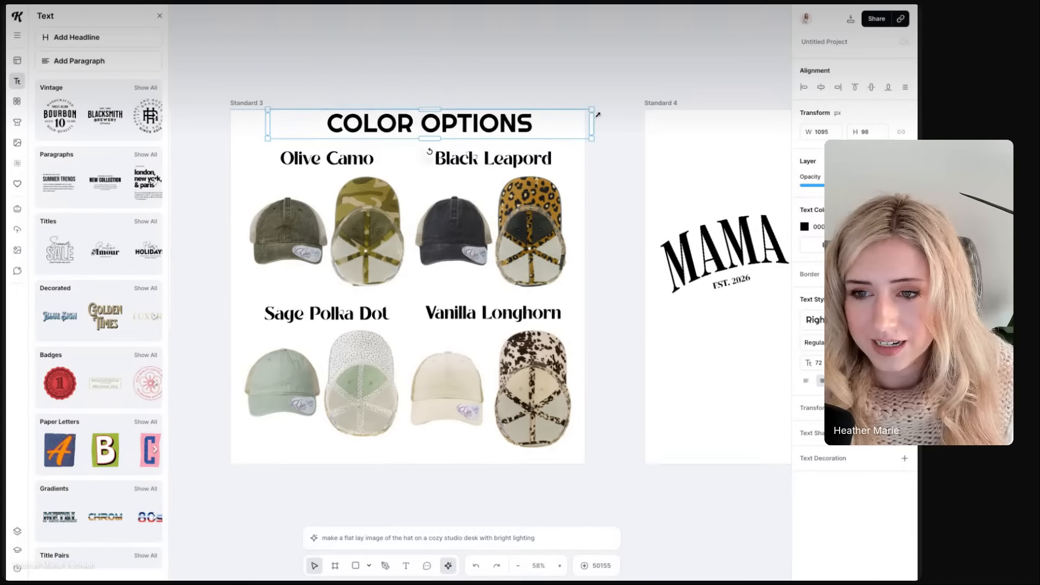
pyautogui.moveTo(515, 127); pyautogui.dragTo(493, 131)
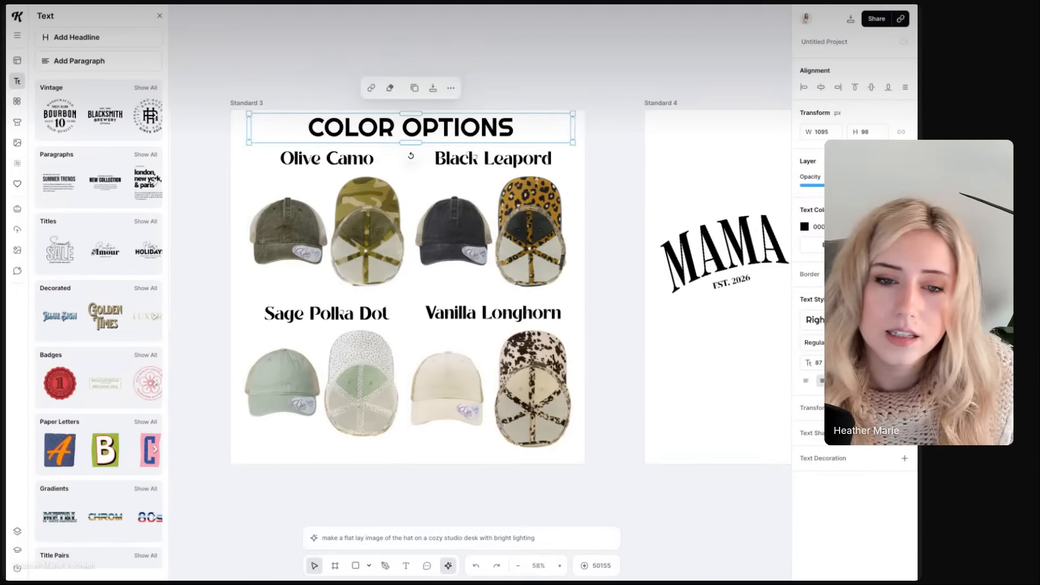
# Add a basic square and reshape it into a banner about 1216 by 123 px across the artboard's upper edge
pyautogui.click(17, 102)
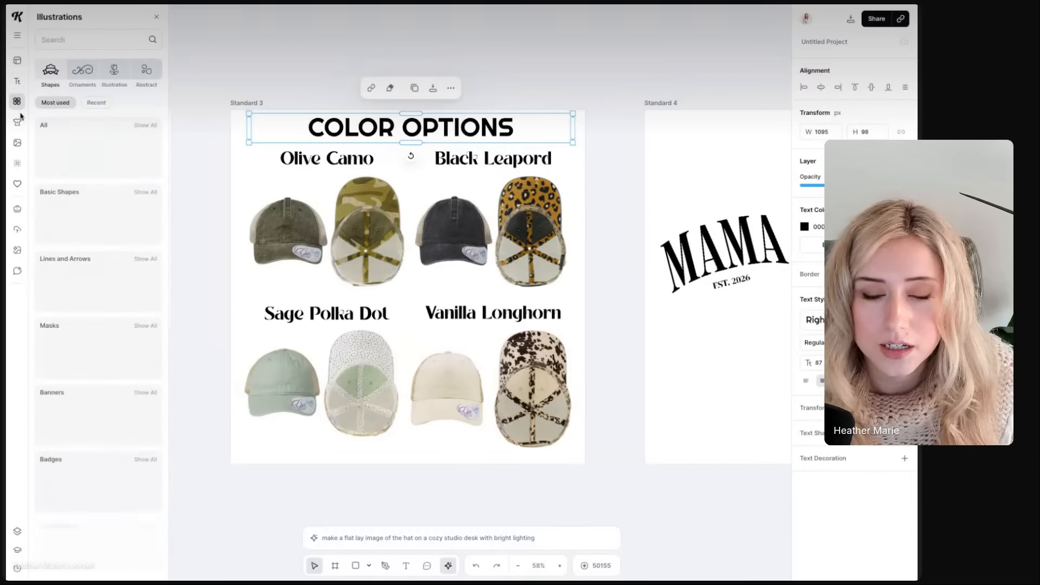
pyautogui.click(65, 230)
pyautogui.moveTo(395, 249); pyautogui.dragTo(369, 42)
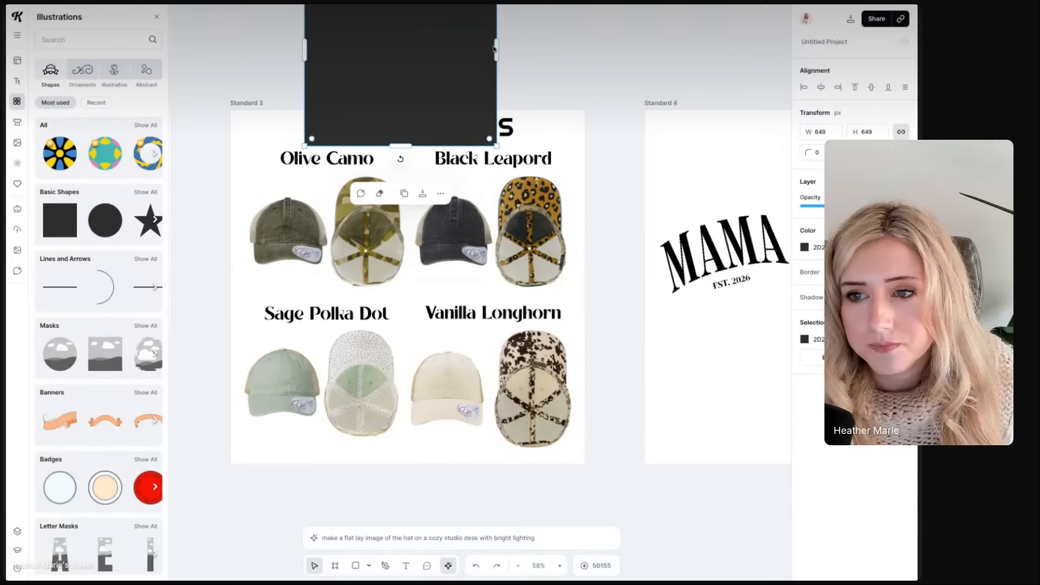
pyautogui.moveTo(497, 49); pyautogui.dragTo(591, 57)
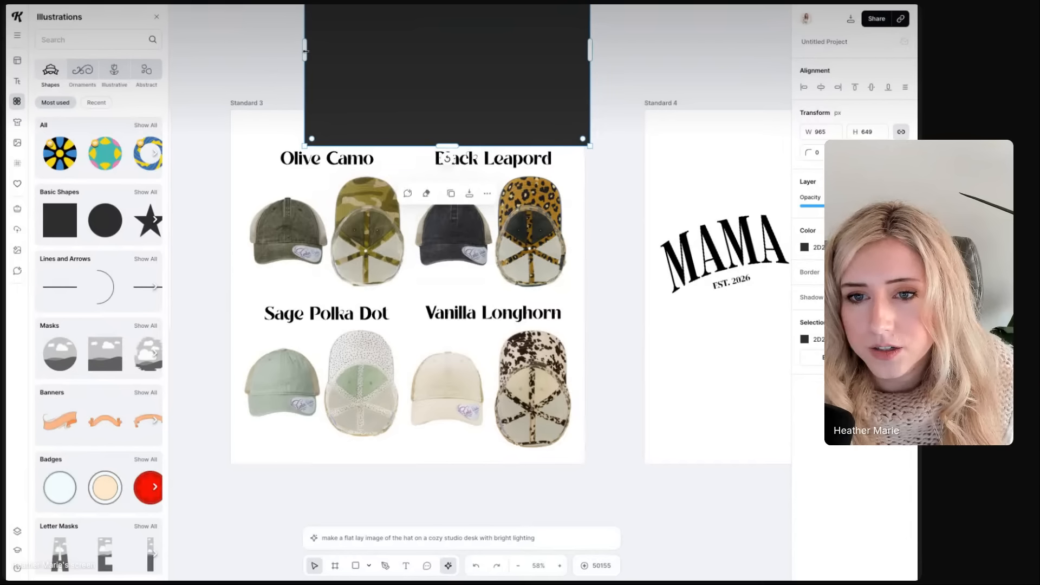
pyautogui.moveTo(305, 52); pyautogui.dragTo(231, 52)
pyautogui.scroll(3, 373, 163)
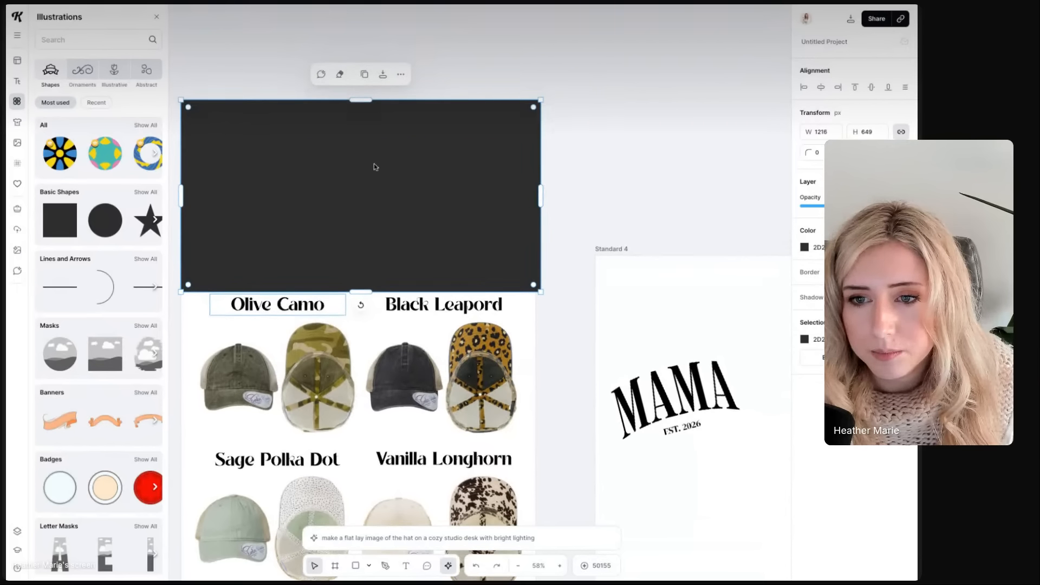
pyautogui.moveTo(360, 103); pyautogui.dragTo(359, 254)
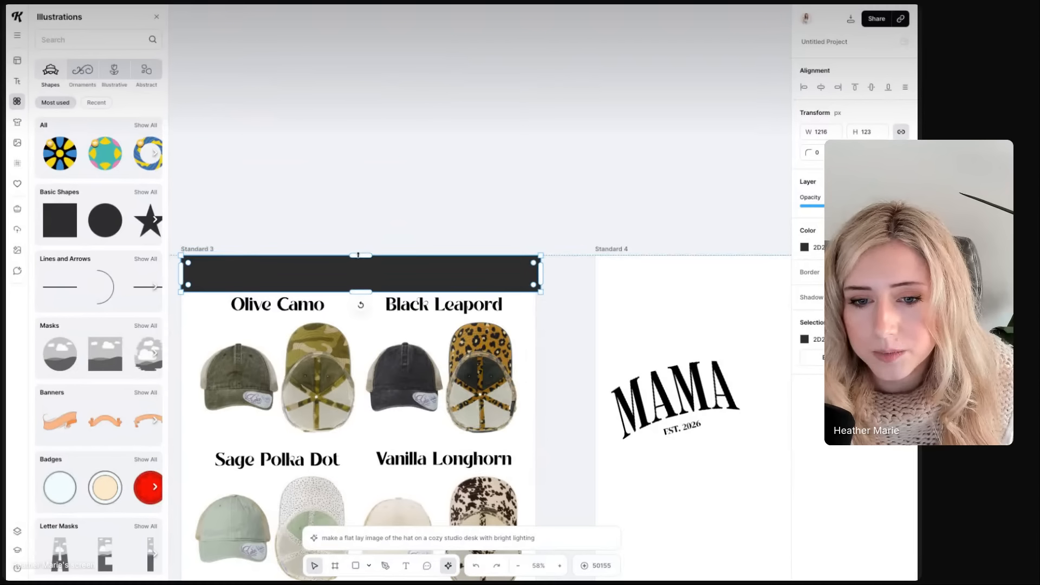
# Nudge the Standard 3 artboard with its contents slightly to the right and reselect the dark banner
pyautogui.click(519, 321)
pyautogui.click(509, 271)
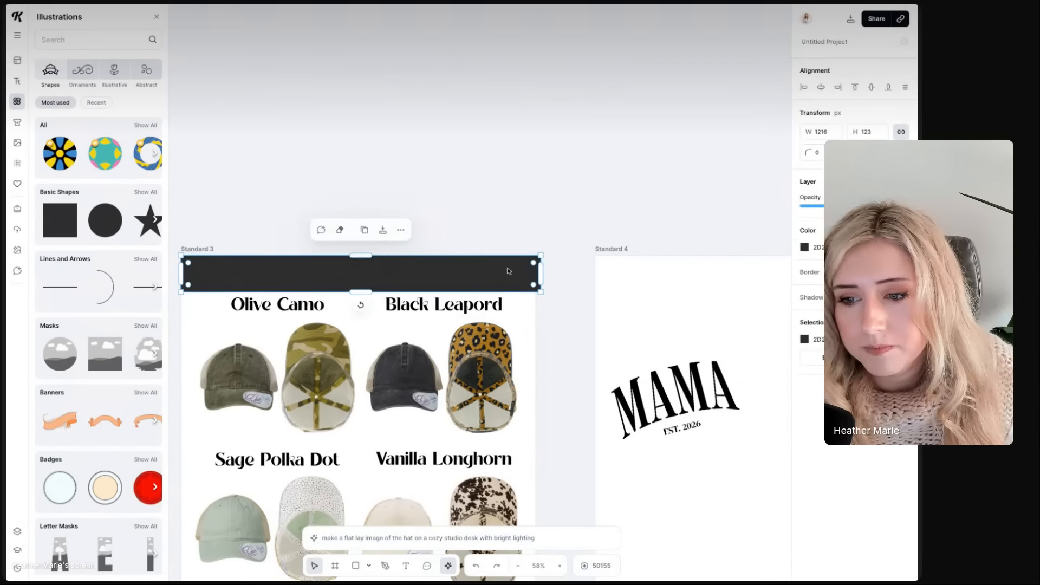
pyautogui.click(532, 319)
pyautogui.click(523, 277)
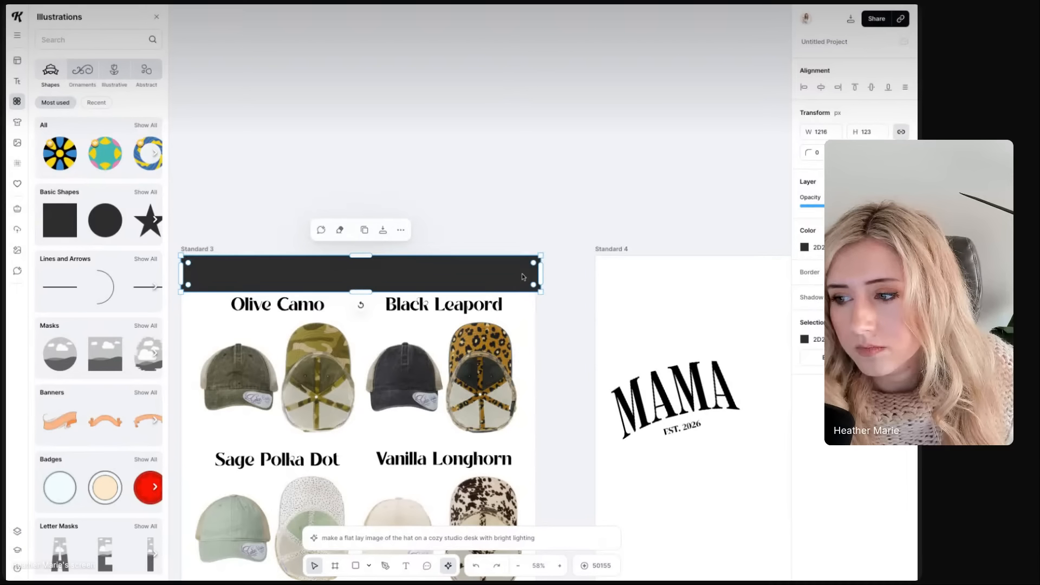
pyautogui.click(189, 253)
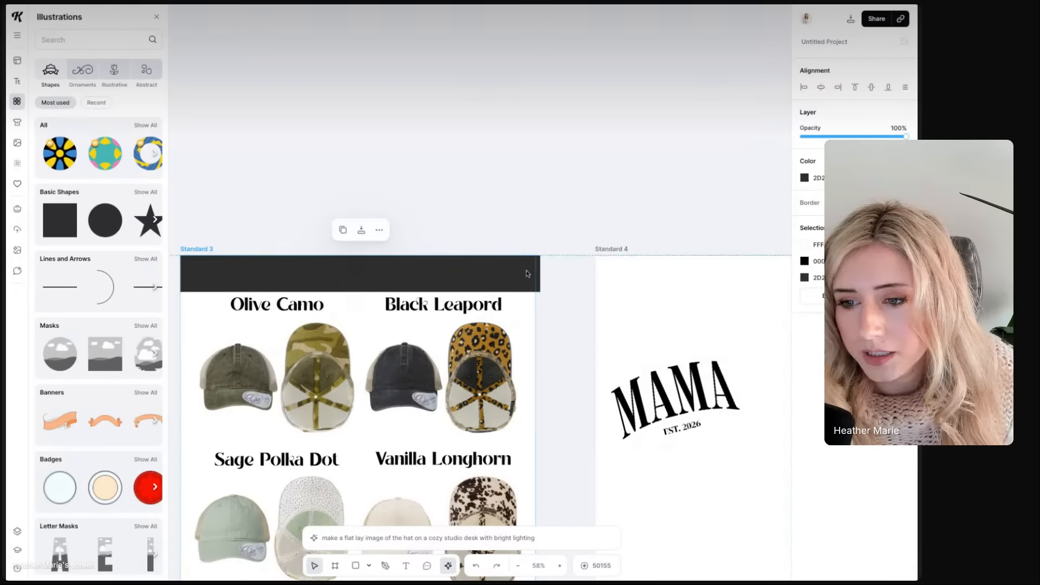
pyautogui.moveTo(528, 274); pyautogui.dragTo(533, 274)
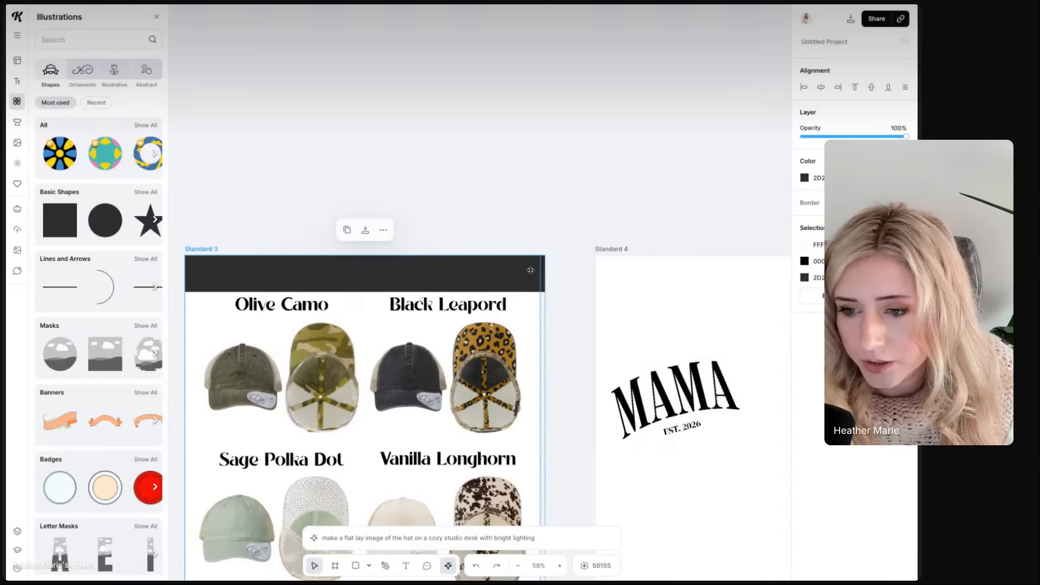
pyautogui.click(577, 249)
pyautogui.click(536, 266)
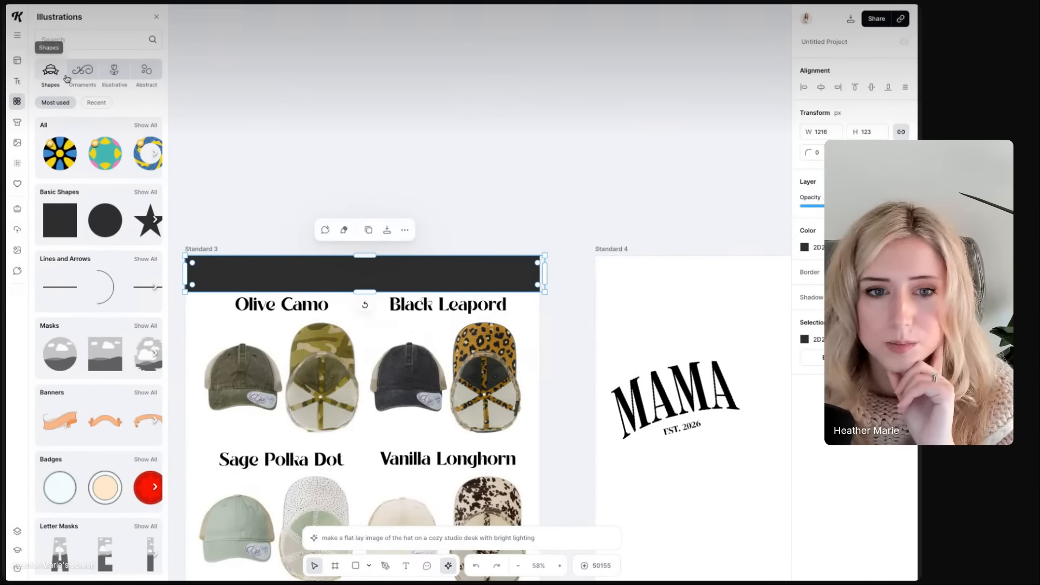
# Reorder the Standard 3 layers so the plain block sits directly below the Color Options text
pyautogui.click(17, 531)
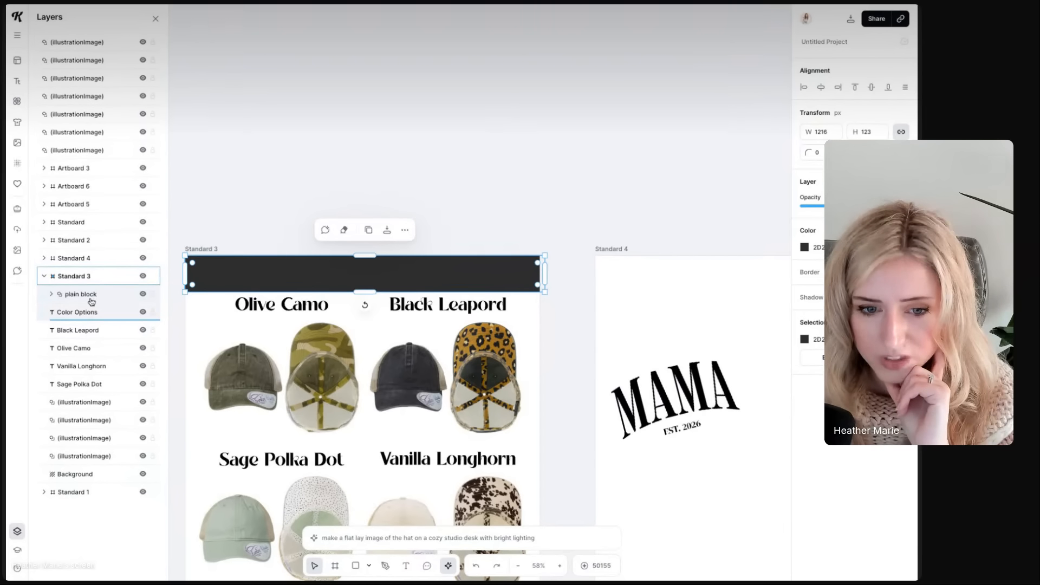
pyautogui.moveTo(91, 300); pyautogui.dragTo(89, 321)
# Change the Color Options headline's text color to white (ffffff) and deselect it
pyautogui.click(450, 275)
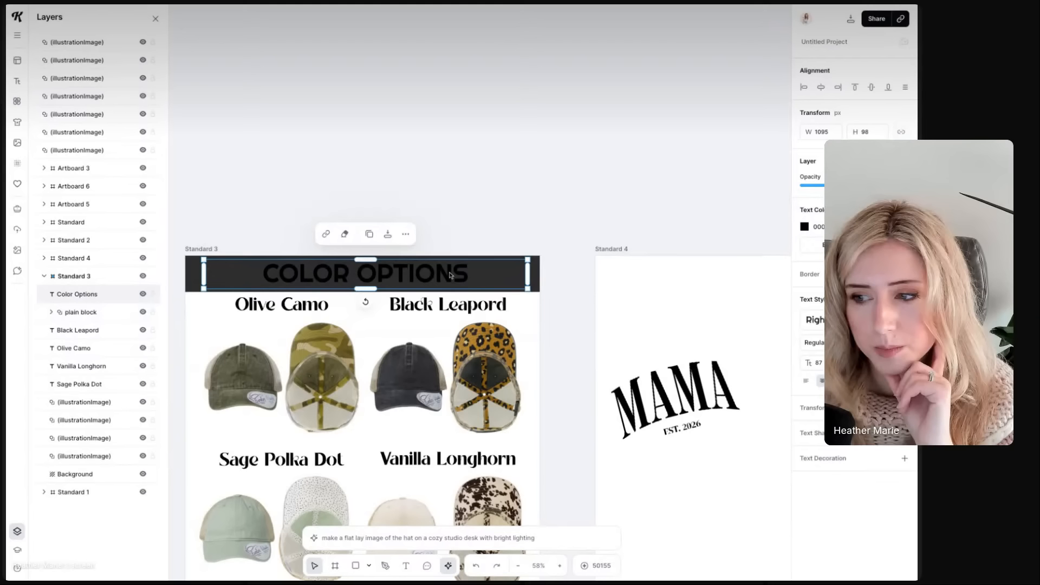
pyautogui.click(804, 226)
pyautogui.moveTo(668, 292); pyautogui.dragTo(620, 200)
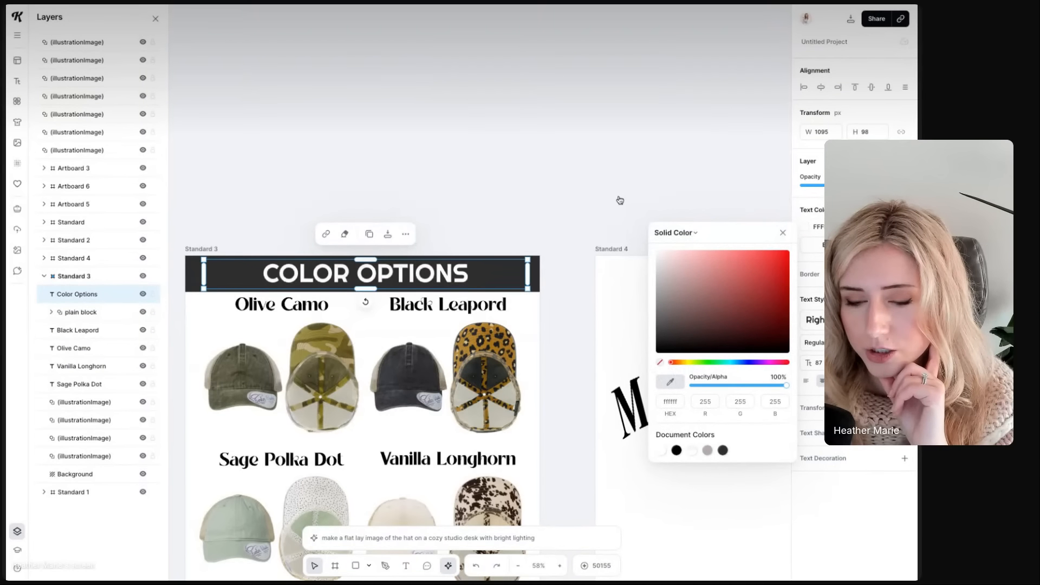
pyautogui.click(505, 193)
pyautogui.scroll(-2, 505, 192)
pyautogui.scroll(-3, 423, 262)
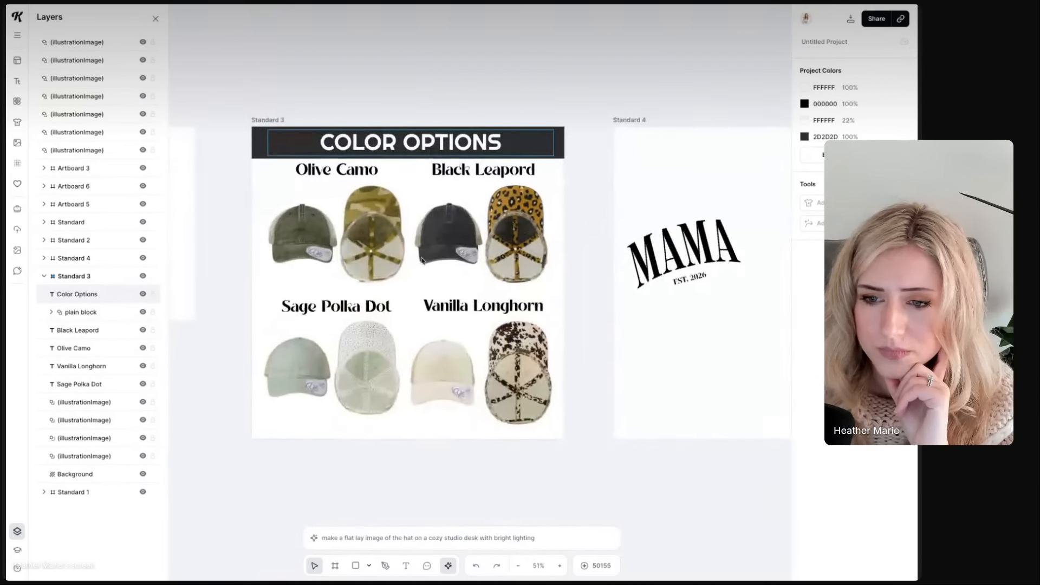
# Shift all four hat images and their labels slightly down, away from the Color Options banner, and deselect them
pyautogui.moveTo(580, 174); pyautogui.dragTo(278, 351)
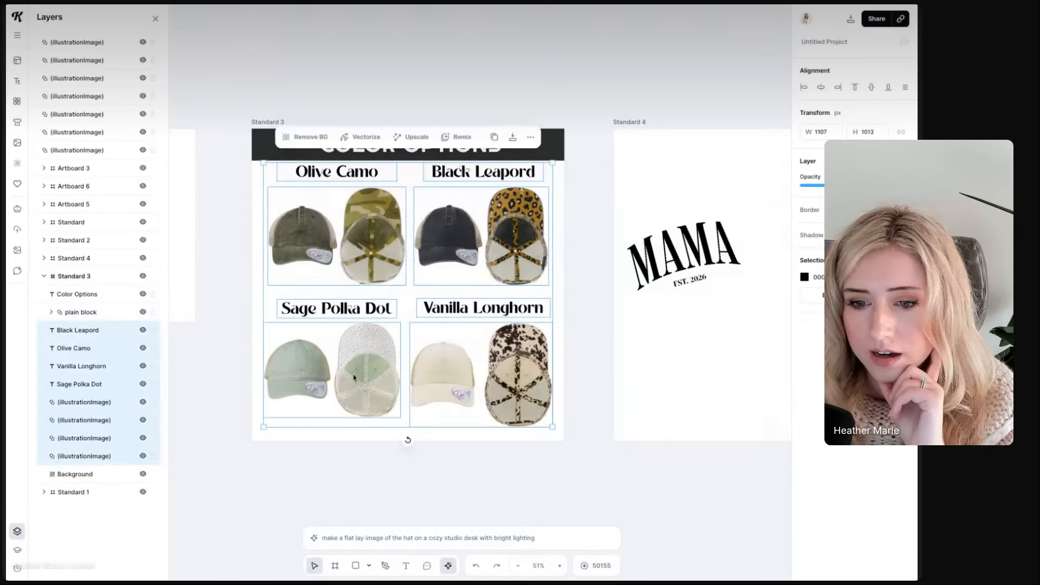
pyautogui.moveTo(353, 376); pyautogui.dragTo(353, 382)
pyautogui.click(309, 49)
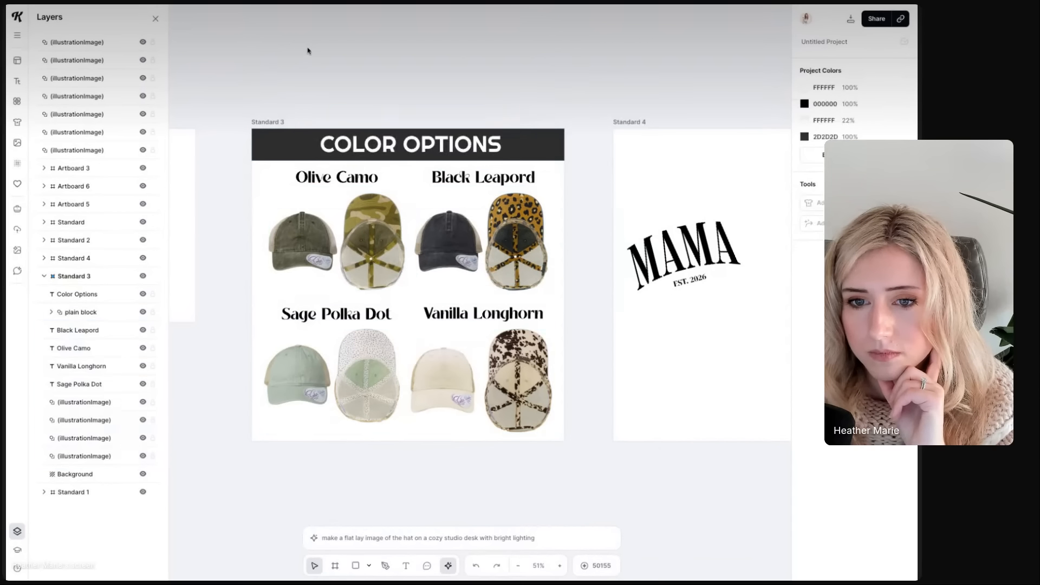
# Export the Standard 3 artboard with the finished Color Options graphic
pyautogui.click(268, 122)
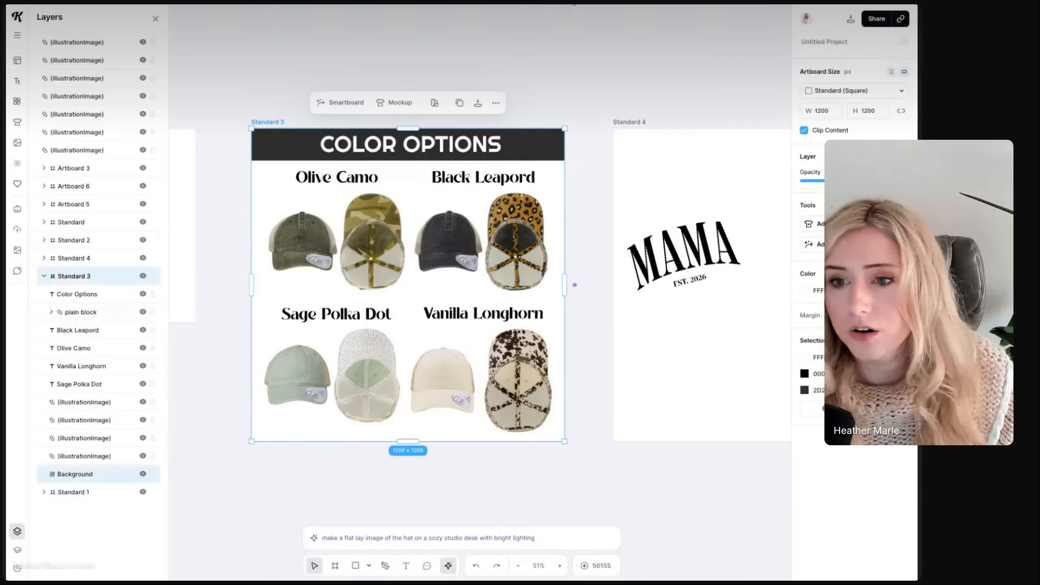
pyautogui.click(478, 103)
pyautogui.click(478, 108)
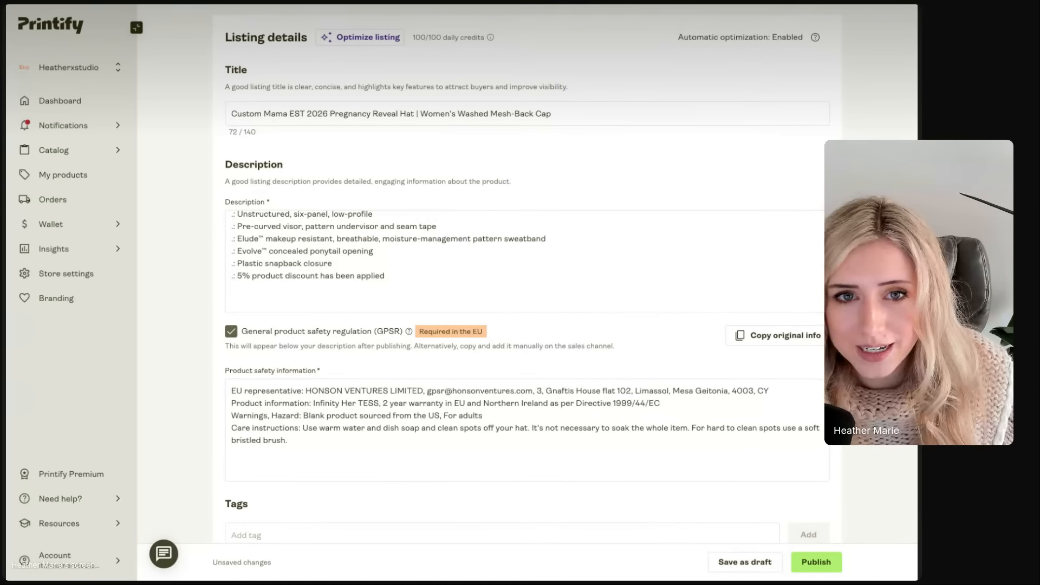
# In the Printify listing, upload the new Color Options graphic as a mockup, swap it in for the older copy, and save the selection
pyautogui.scroll(8, 579, 172)
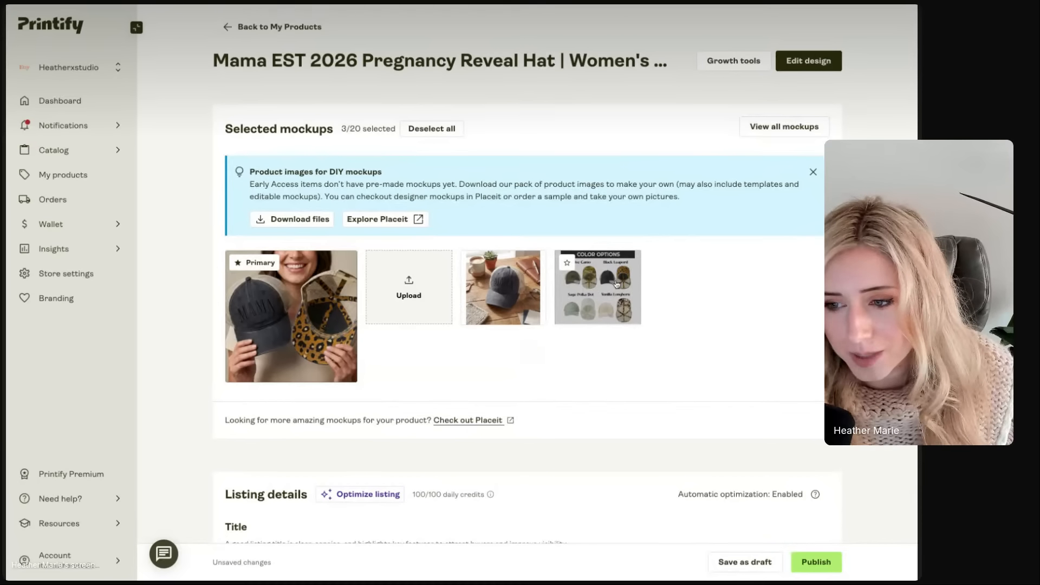
pyautogui.click(438, 297)
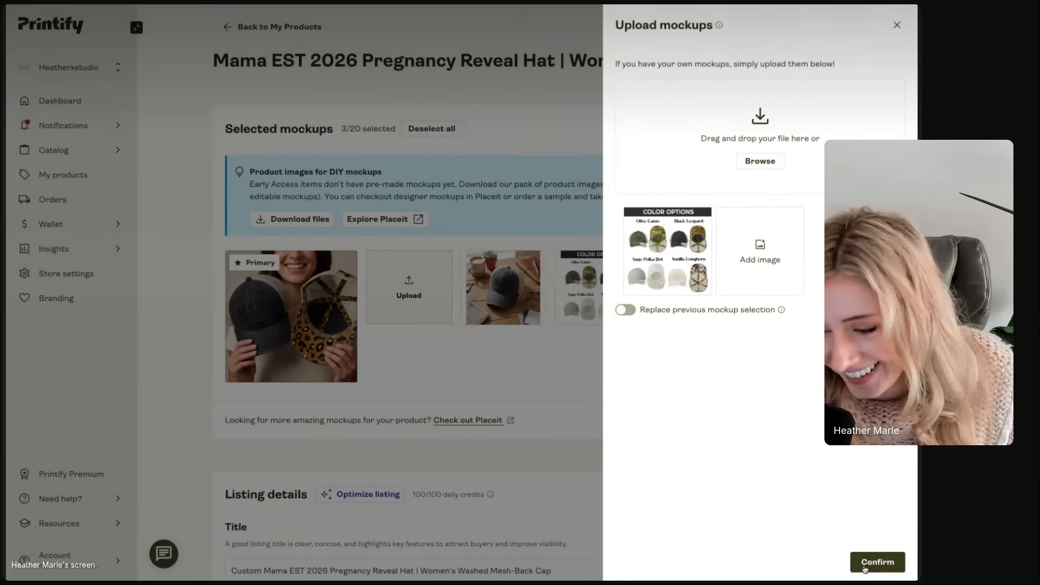
pyautogui.click(877, 562)
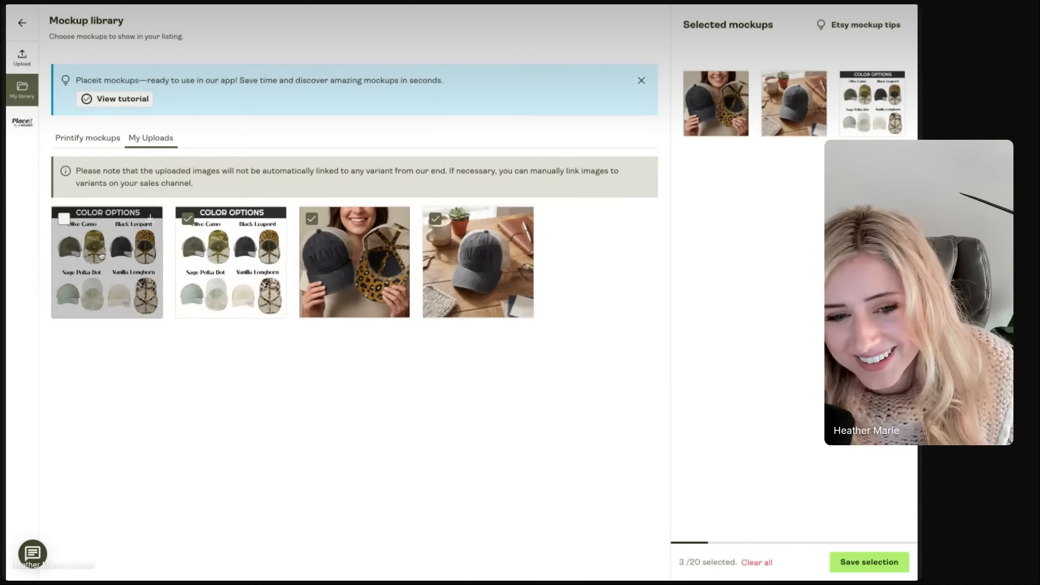
pyautogui.click(92, 221)
pyautogui.click(188, 218)
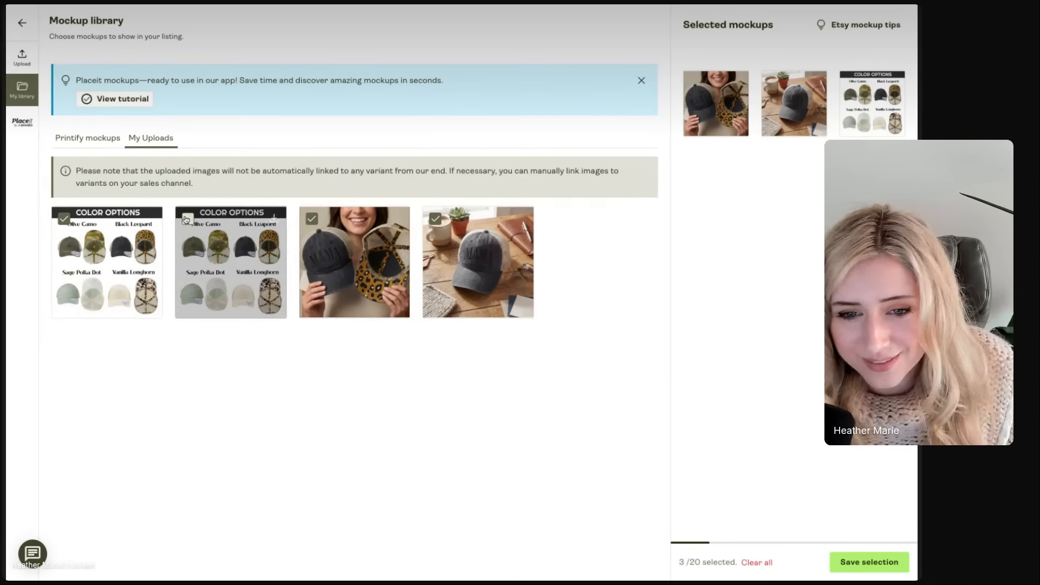
pyautogui.click(847, 562)
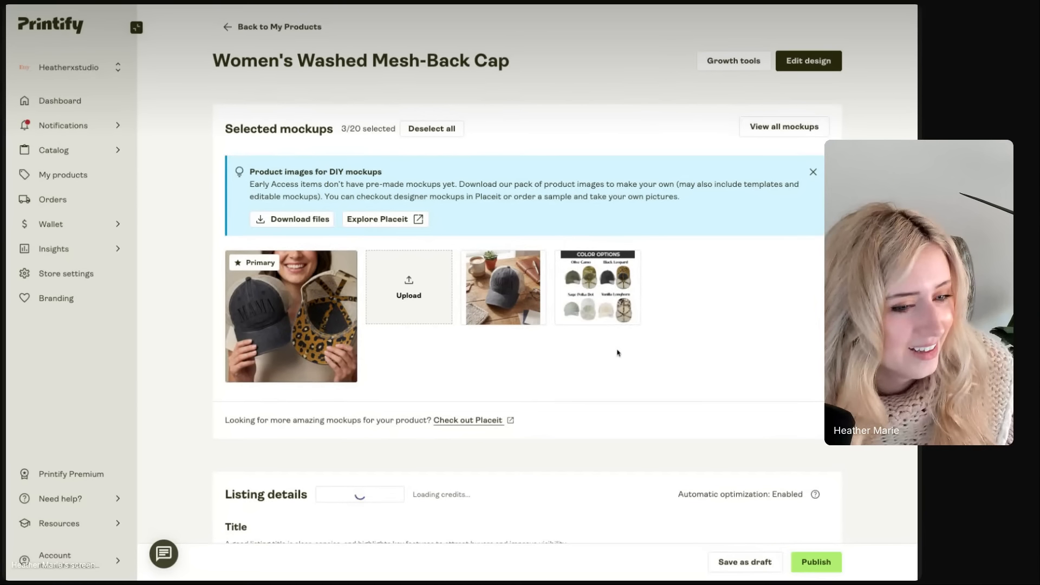
# Insert "Custom Mama EST 2026 Pregnancy Reveal Hat |" before the existing product name in the listing title
pyautogui.scroll(-5, 469, 421)
pyautogui.scroll(-1, 469, 421)
pyautogui.click(384, 239)
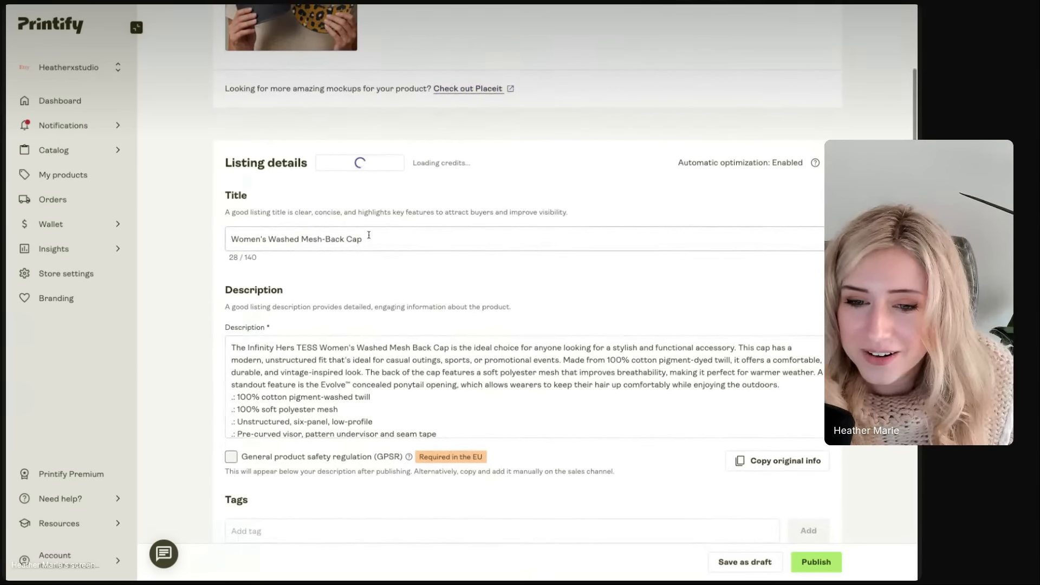
pyautogui.click(231, 239)
pyautogui.write('Custom ')
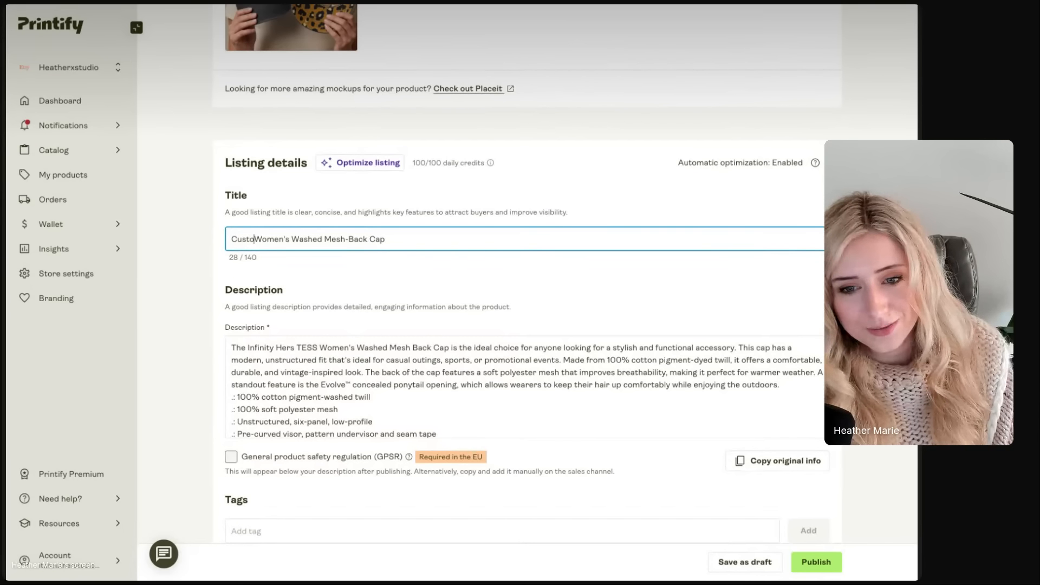
pyautogui.write('Mama ES')
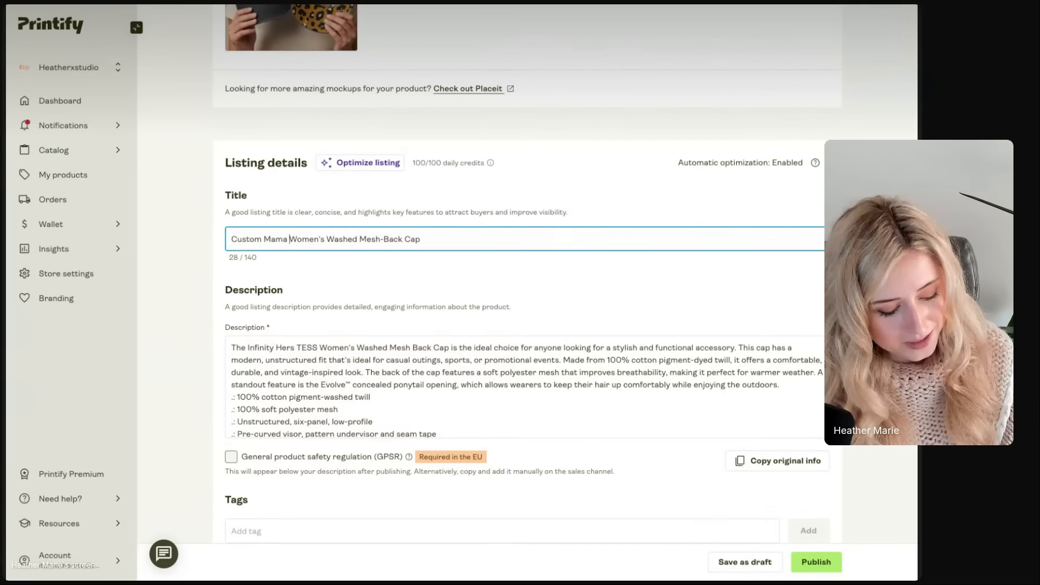
pyautogui.write('T 2026 ')
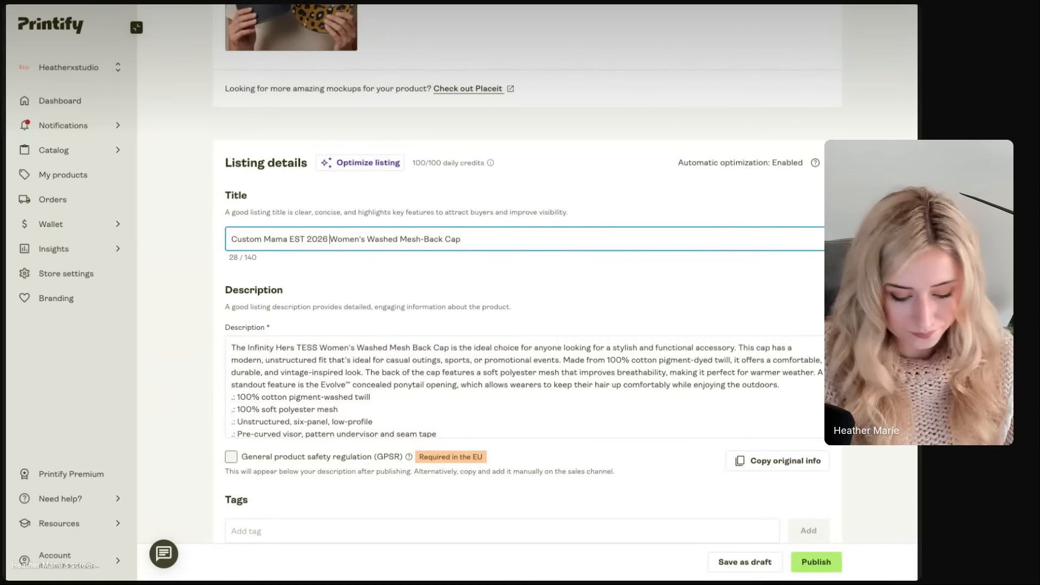
pyautogui.write('Pregnancy ')
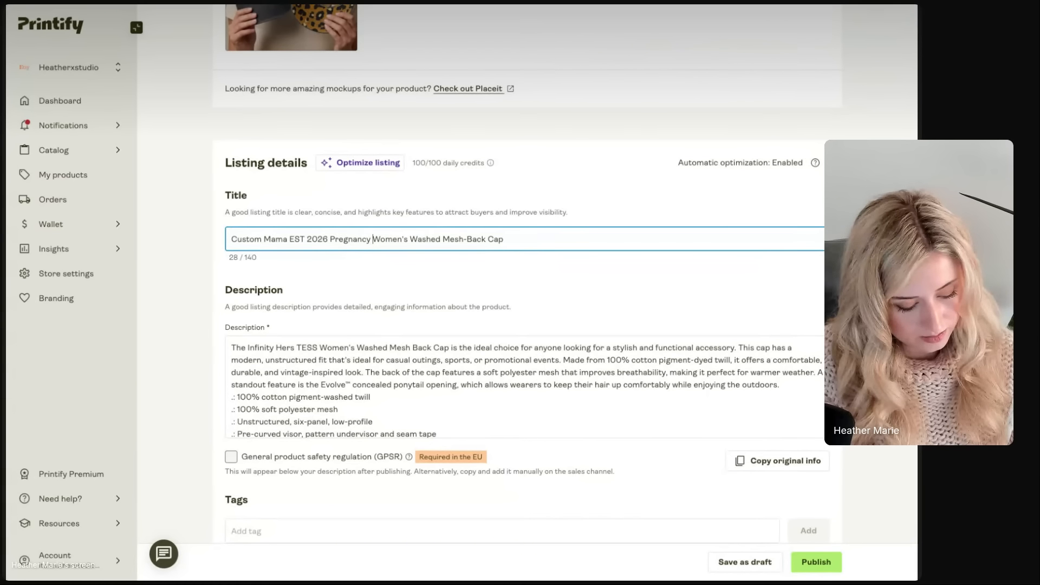
pyautogui.write('Reveal Hat ')
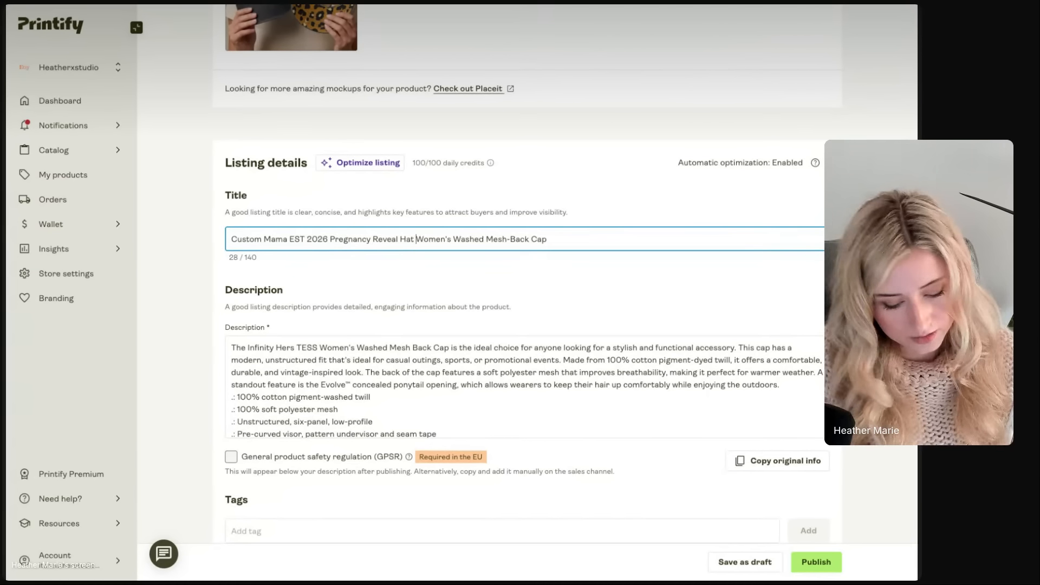
pyautogui.write('|')
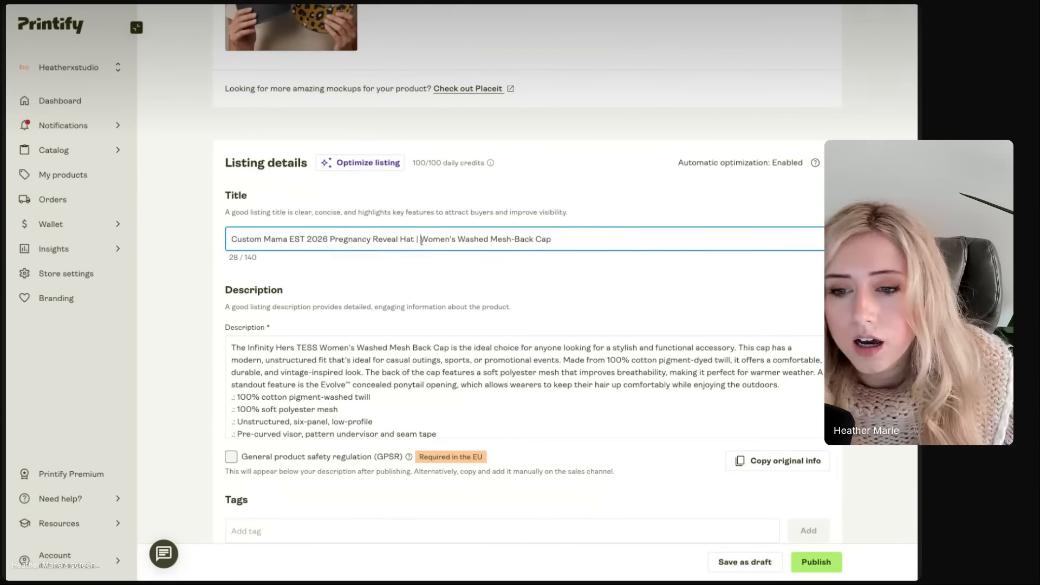
# Replace "Women's" in the listing title with "Expecting Mother"
pyautogui.moveTo(422, 241); pyautogui.dragTo(456, 242)
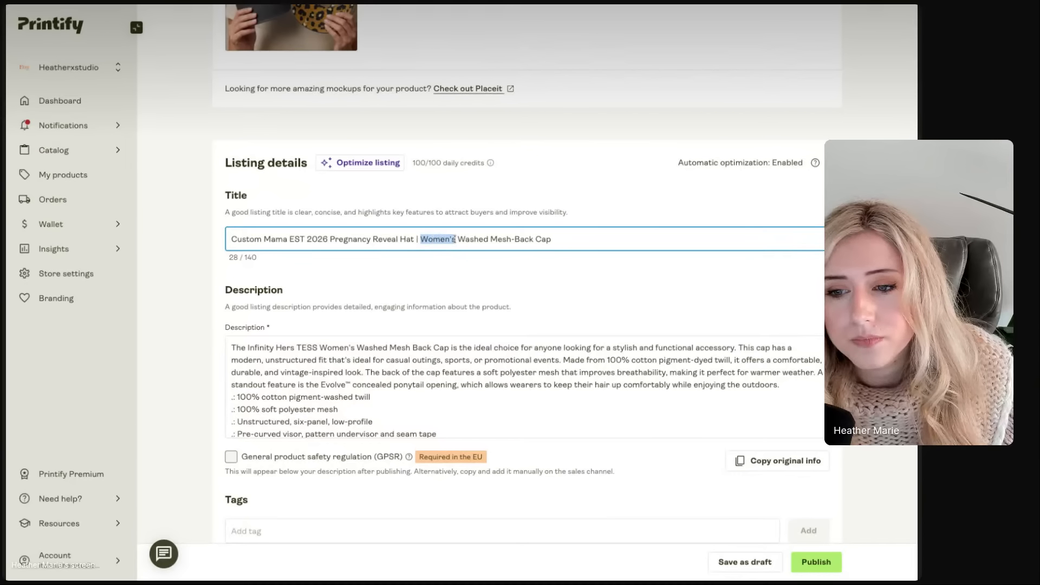
pyautogui.press('BackSpace')
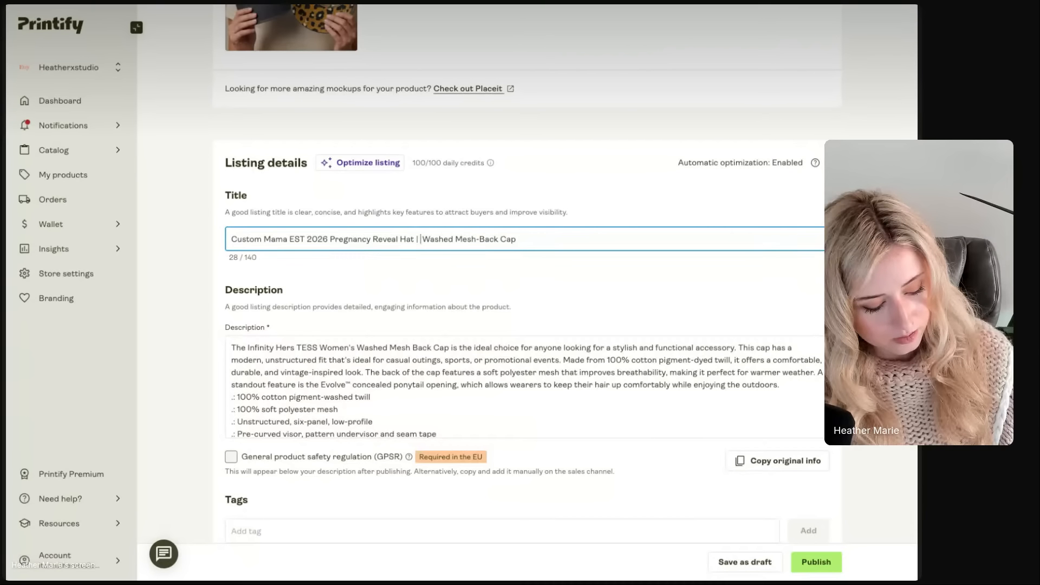
pyautogui.write('Expecting Mo')
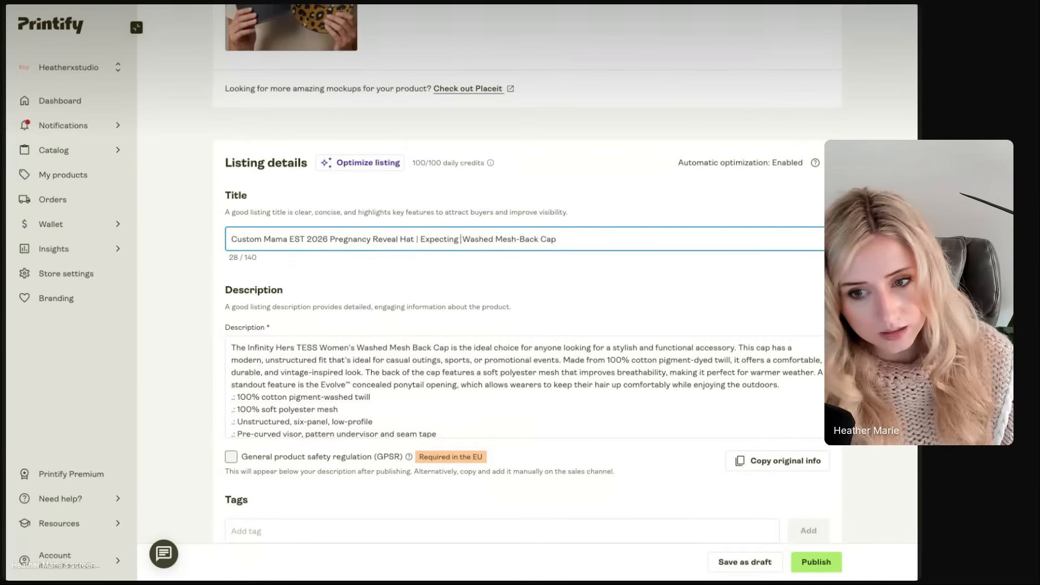
pyautogui.write('ther')
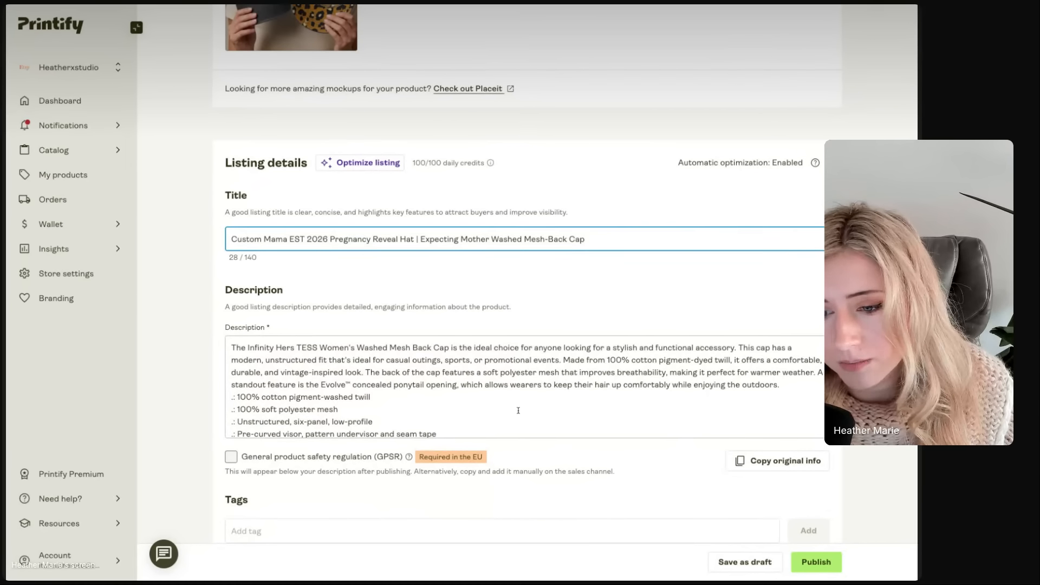
# Add a blank line at the end of the description and include the General product safety regulation (GPSR) information
pyautogui.scroll(-2, 518, 411)
pyautogui.click(446, 421)
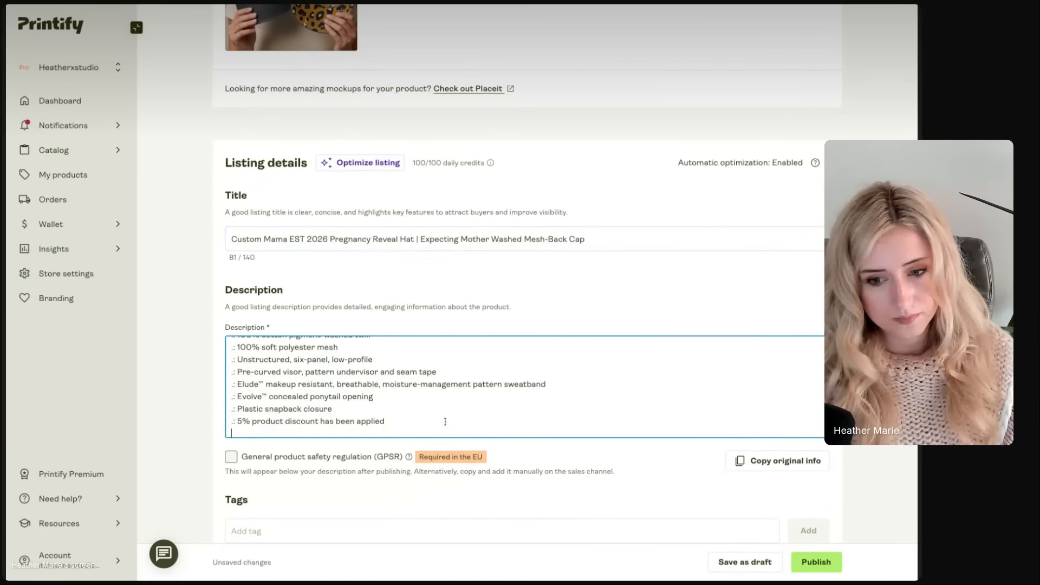
pyautogui.press('Return')
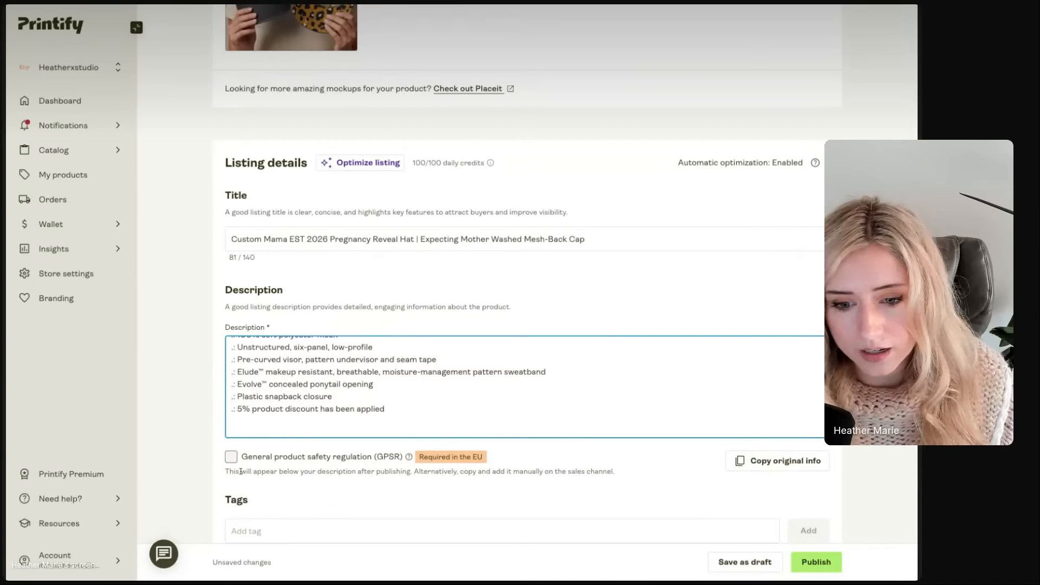
pyautogui.click(232, 458)
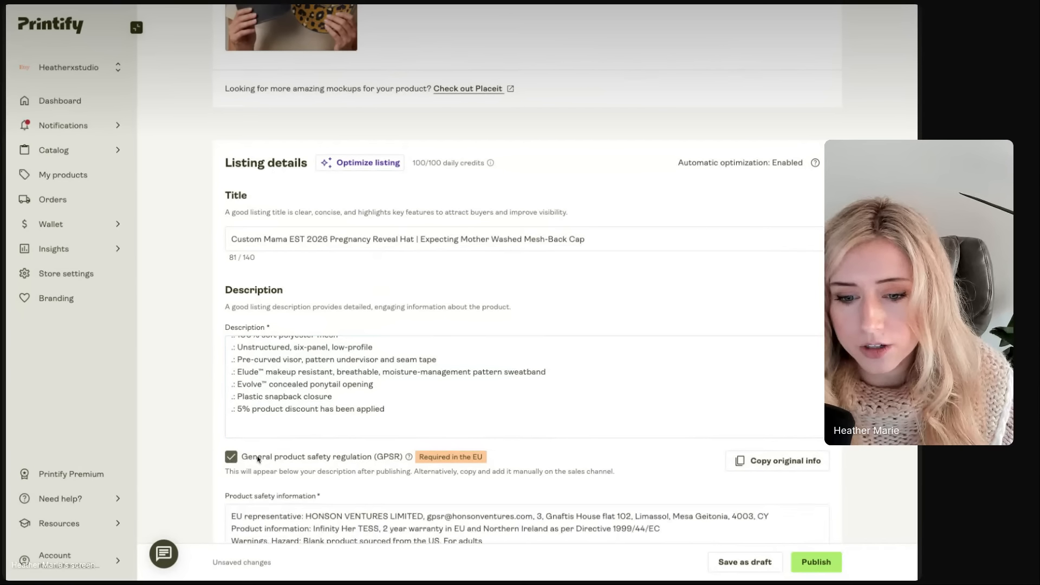
# Append the sentence "AI was utilized in the creation of this Etsy listing." to the end of the description
pyautogui.click(297, 433)
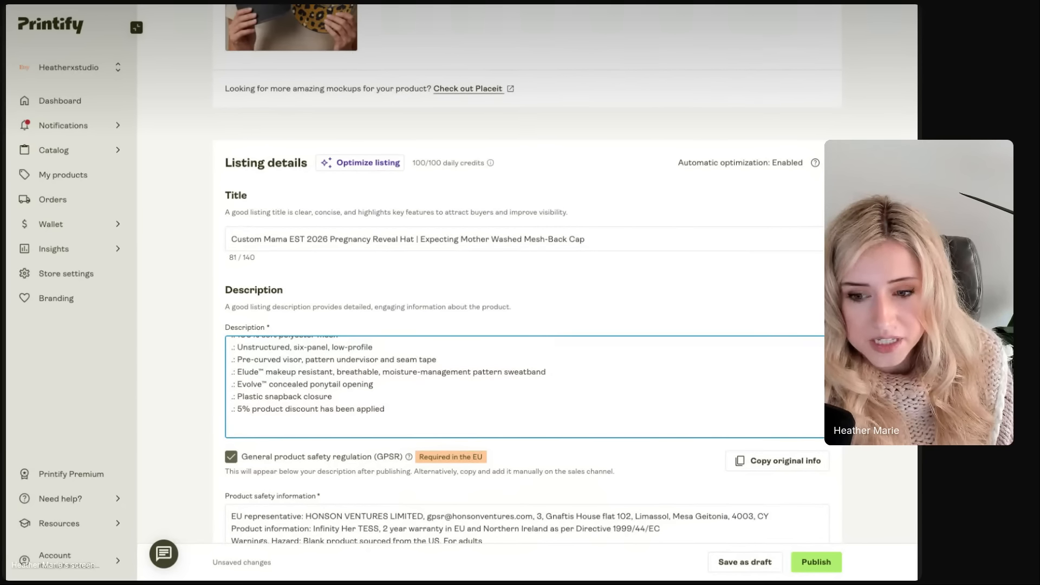
pyautogui.write('A')
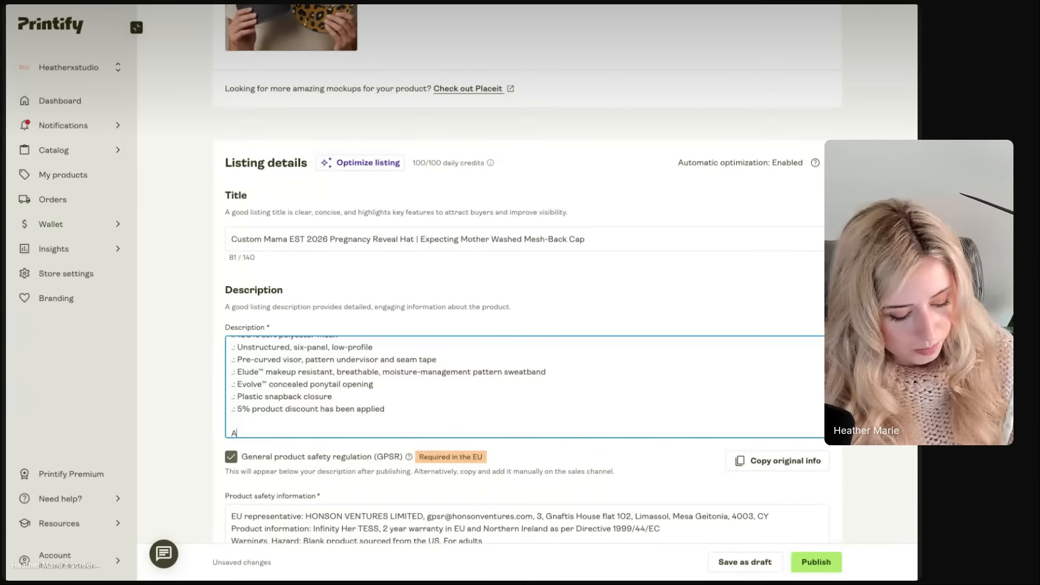
pyautogui.write('I was ut')
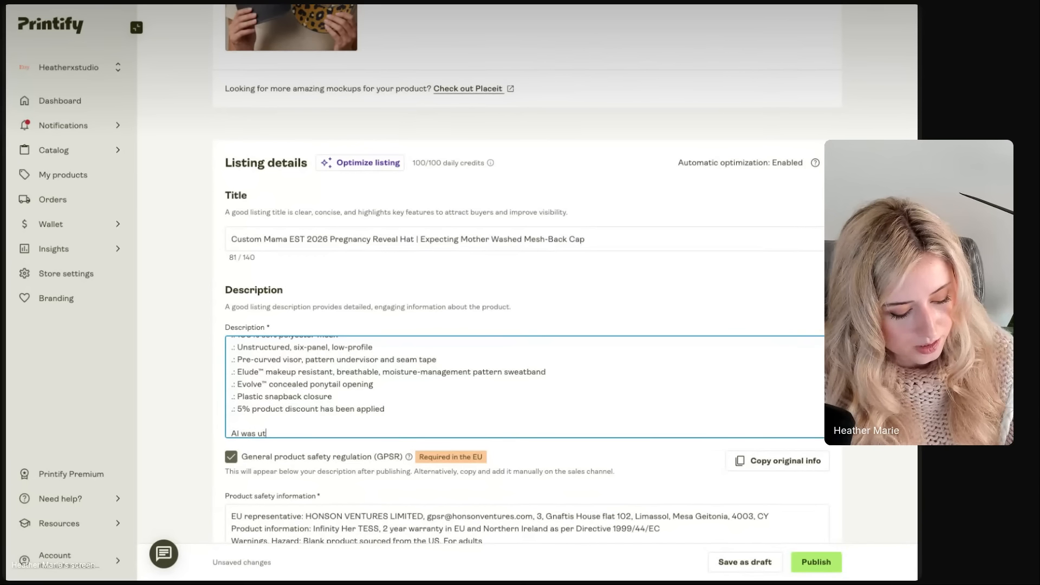
pyautogui.write('ilized in the ')
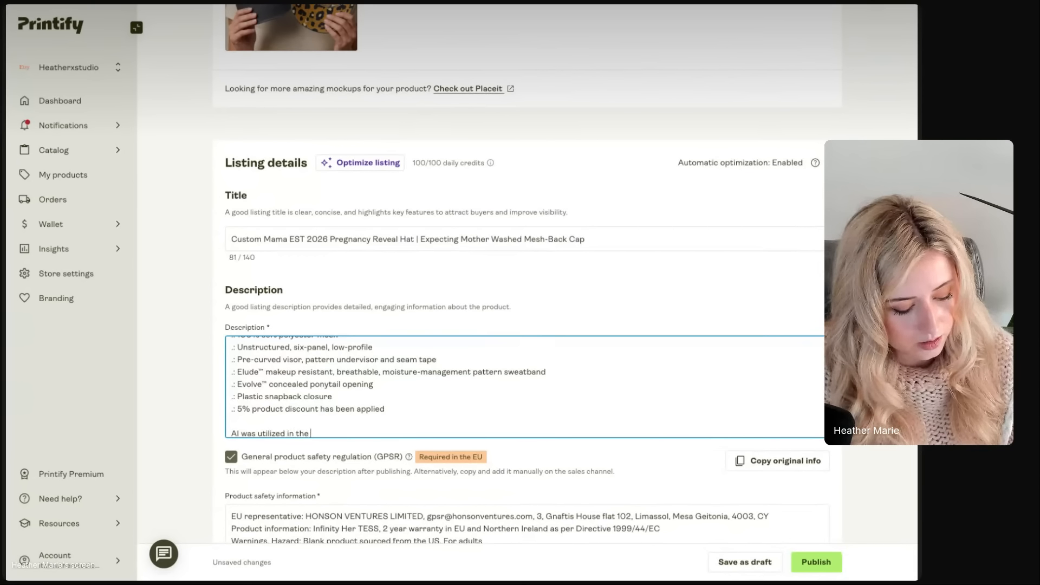
pyautogui.write('creation of th')
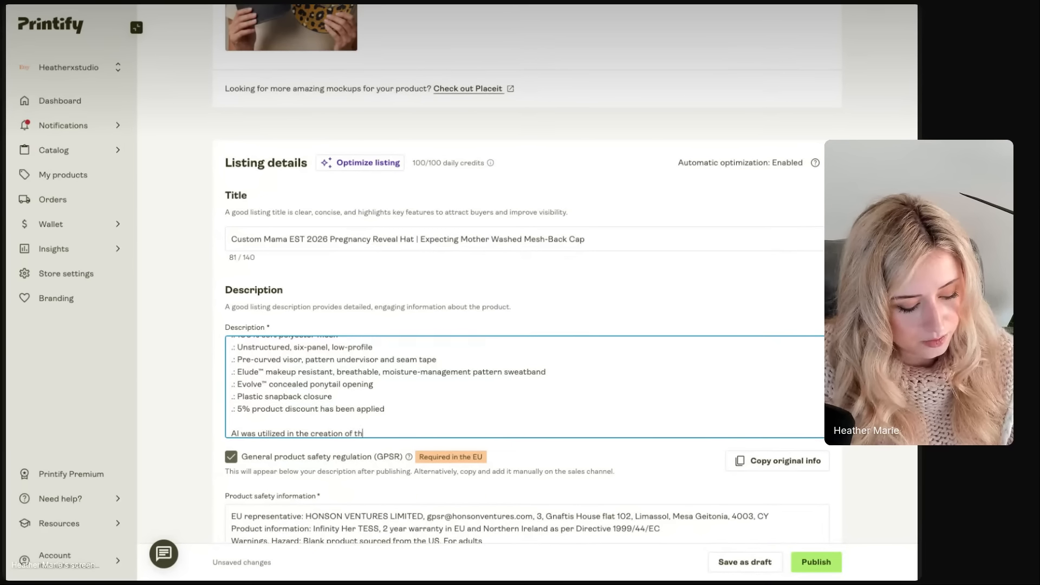
pyautogui.write('is Etsy listing.')
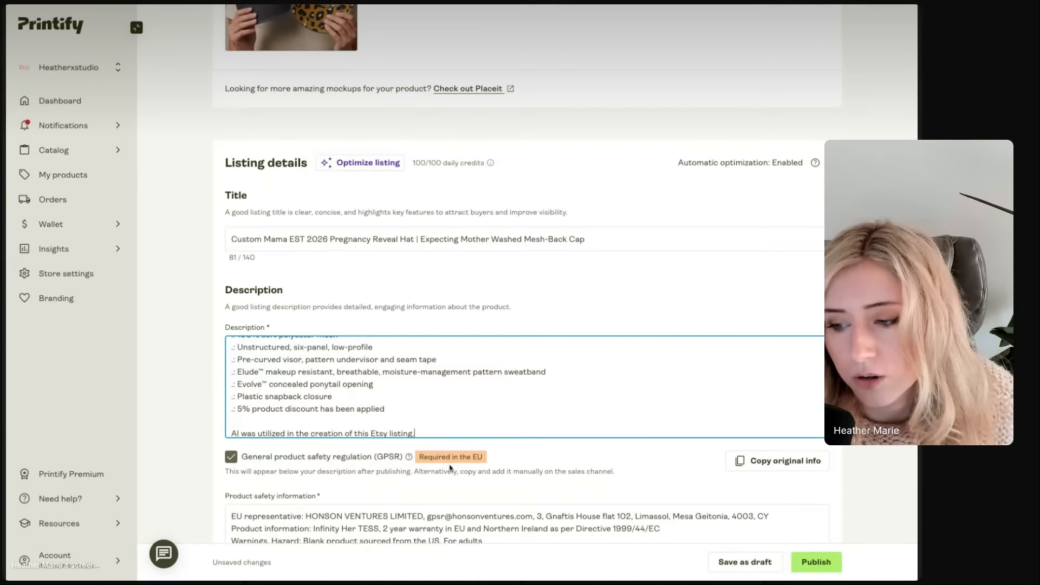
# Add the tag "mama est 2026" to the listing
pyautogui.scroll(-6, 450, 467)
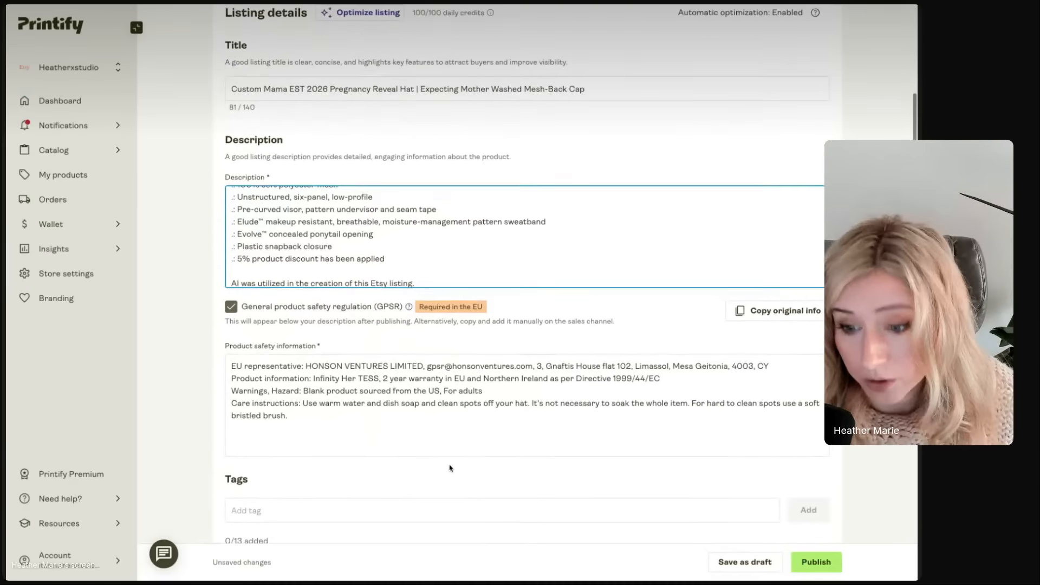
pyautogui.click(322, 352)
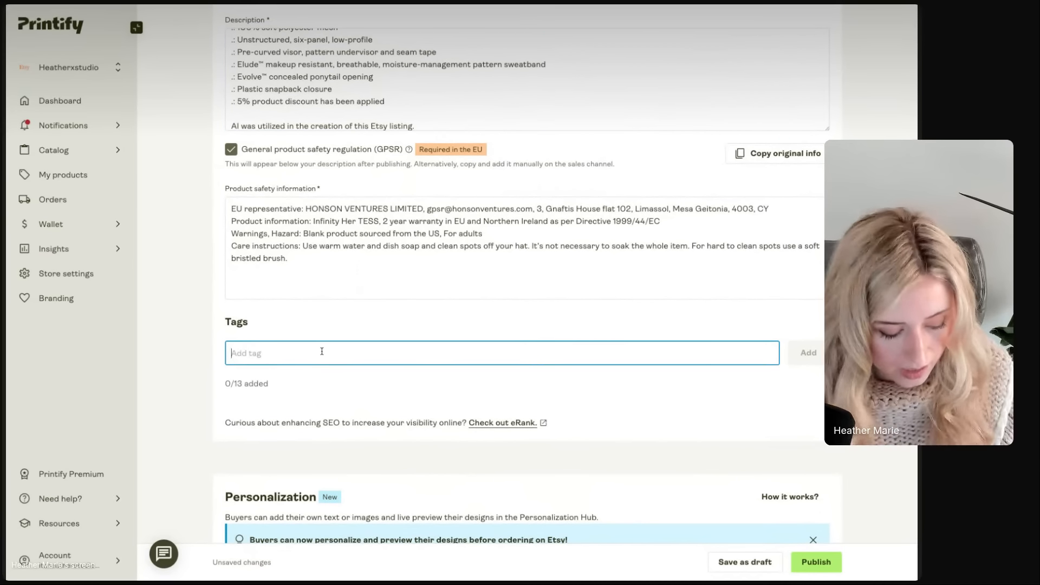
pyautogui.write('mama')
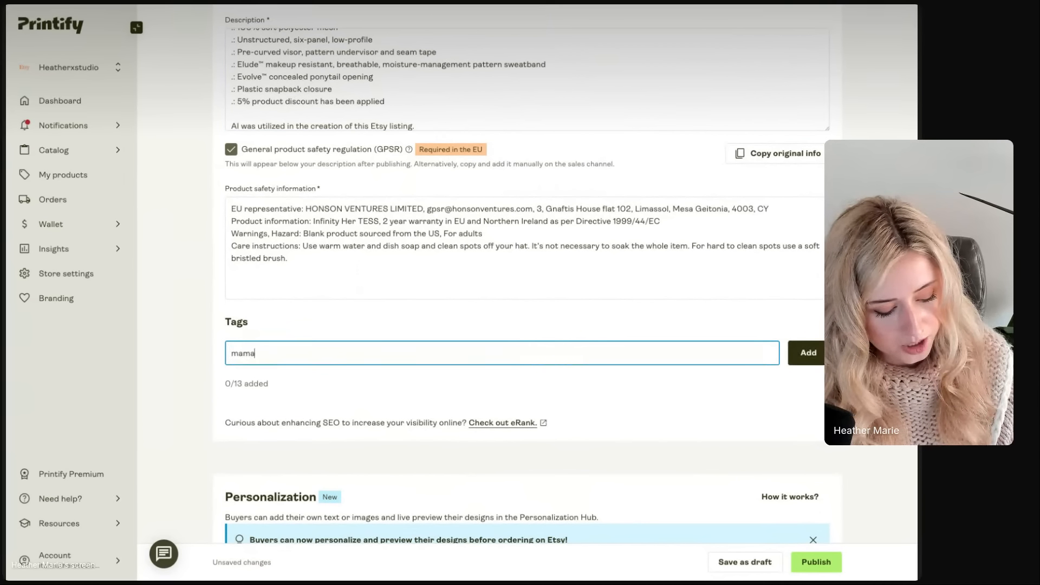
pyautogui.write(' est 2026')
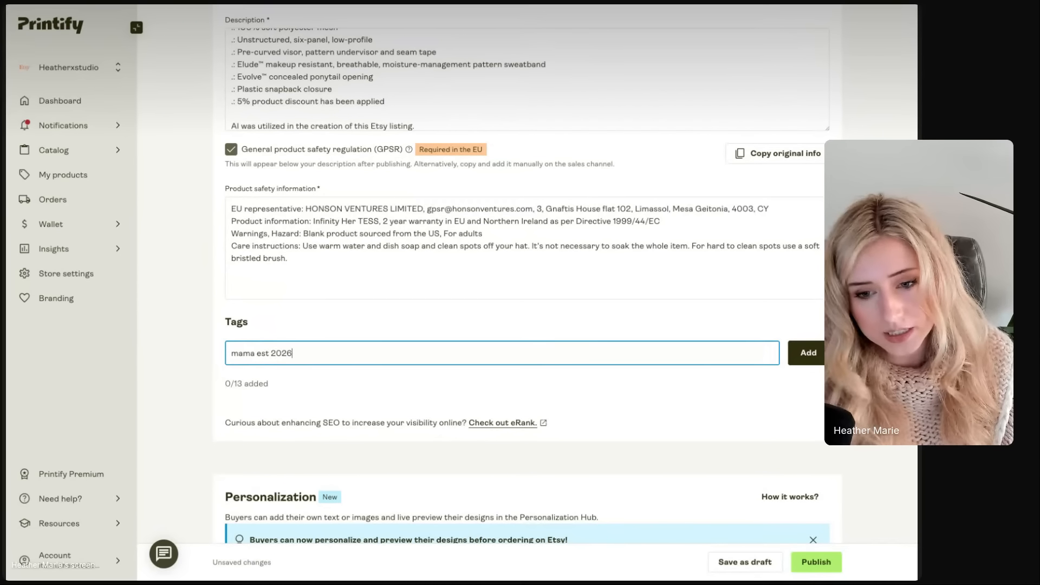
pyautogui.press('Return')
# Add the tag "expecting mother" to the listing
pyautogui.write('exp')
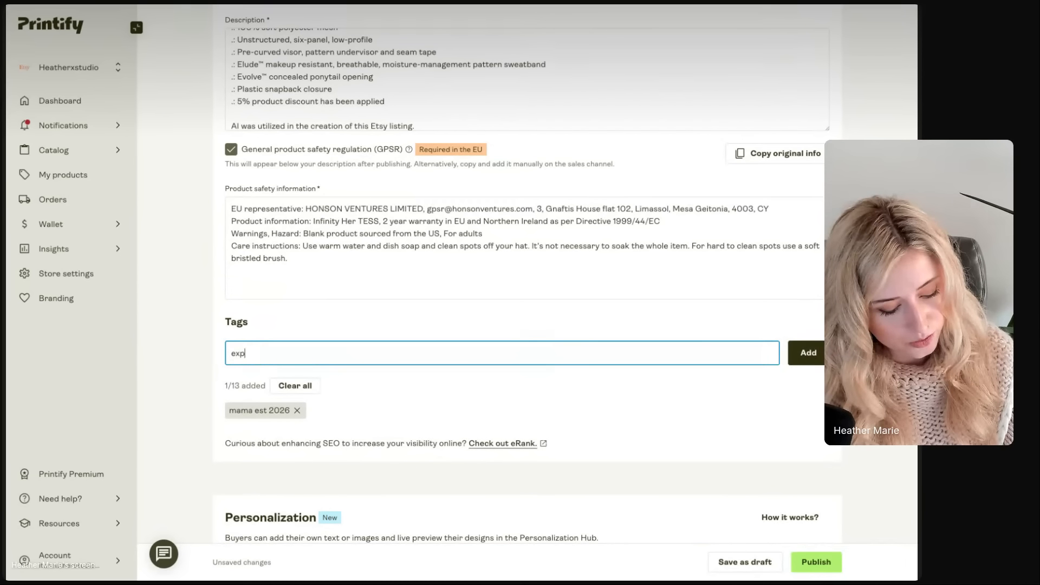
pyautogui.write('ecting mothe')
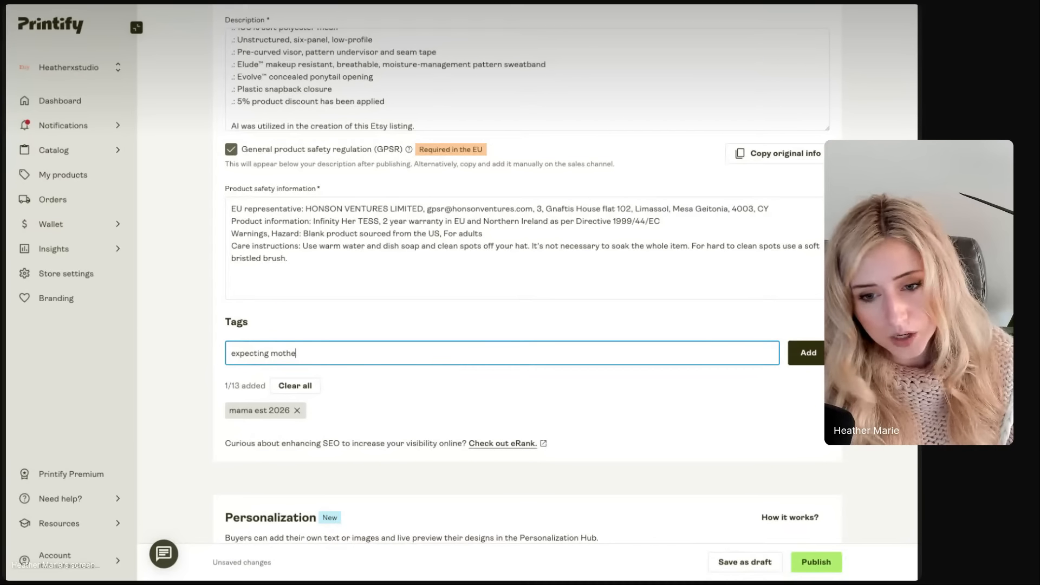
pyautogui.write('r to-be')
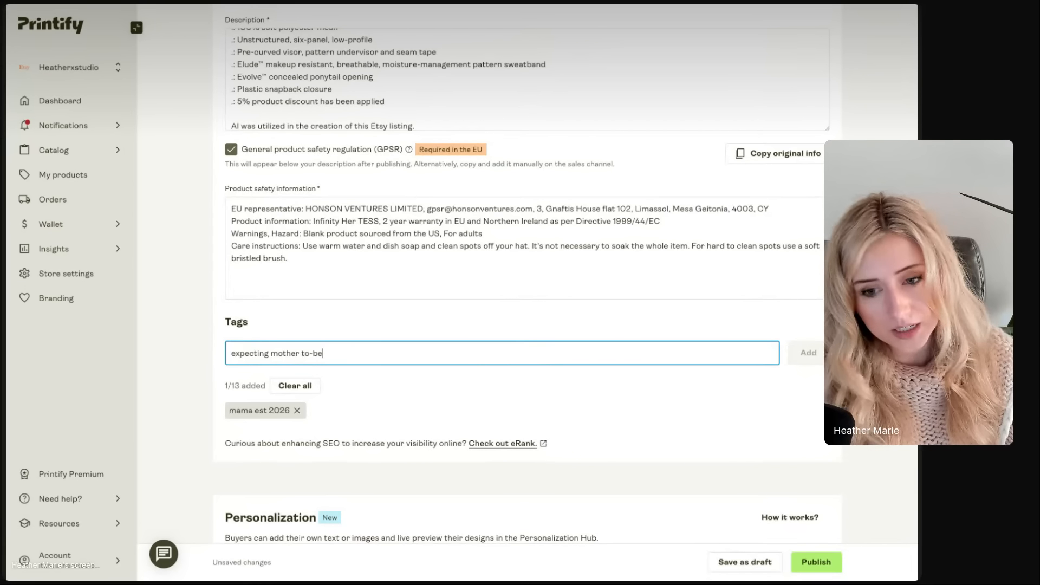
pyautogui.press('BackSpace')
pyautogui.press('BackSpace')
pyautogui.press('BackSpace')
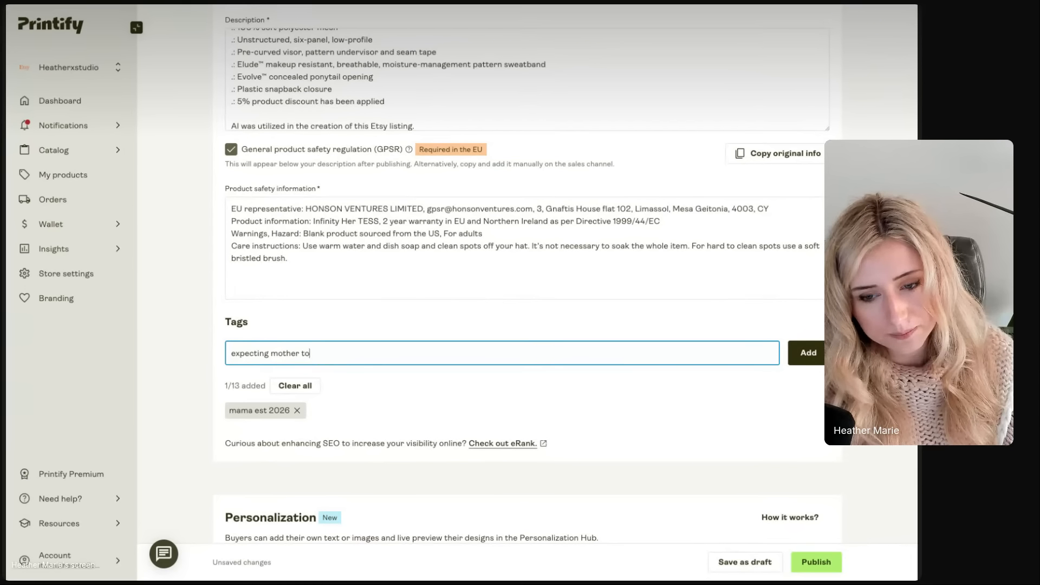
pyautogui.press('BackSpace')
pyautogui.press('BackSpace')
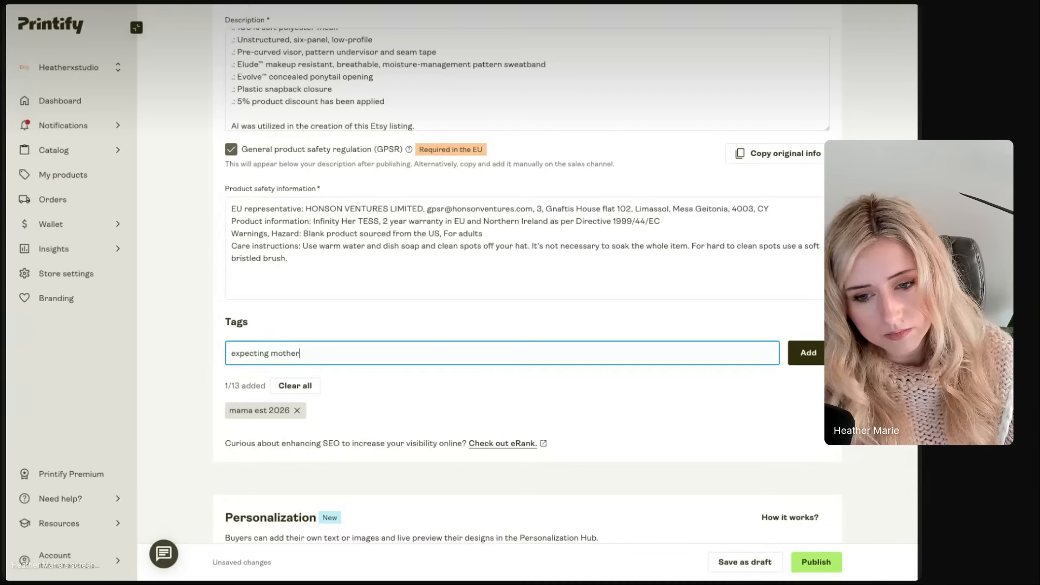
pyautogui.press('Return')
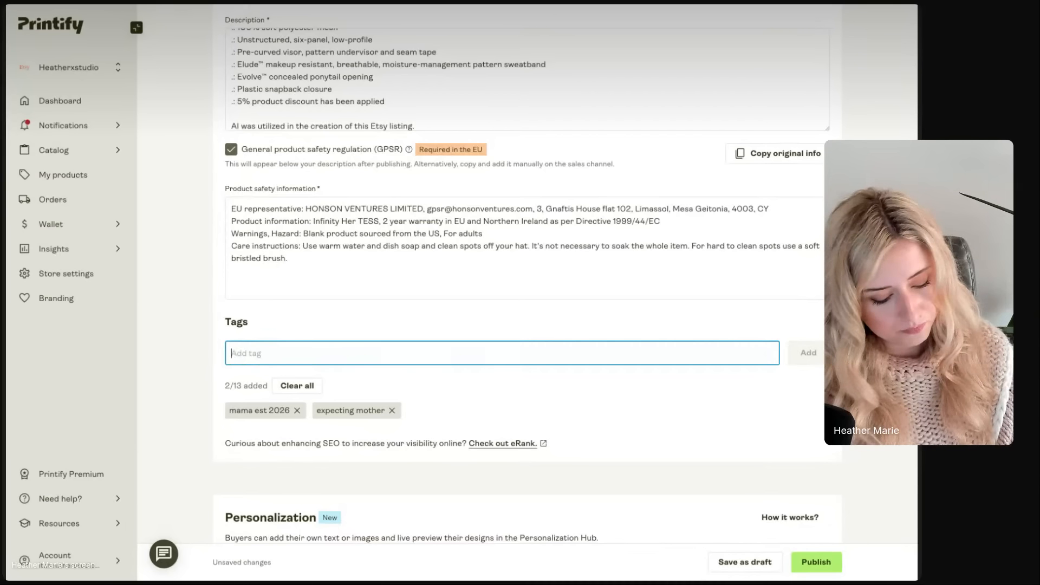
# Add the tag "mothers day gift" to the listing
pyautogui.write('mother')
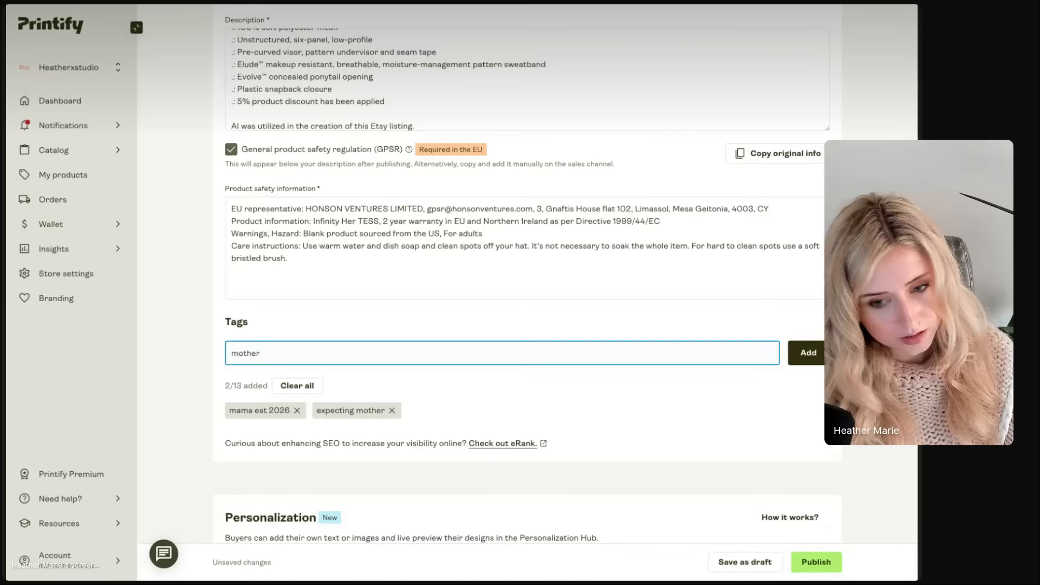
pyautogui.write('s day ')
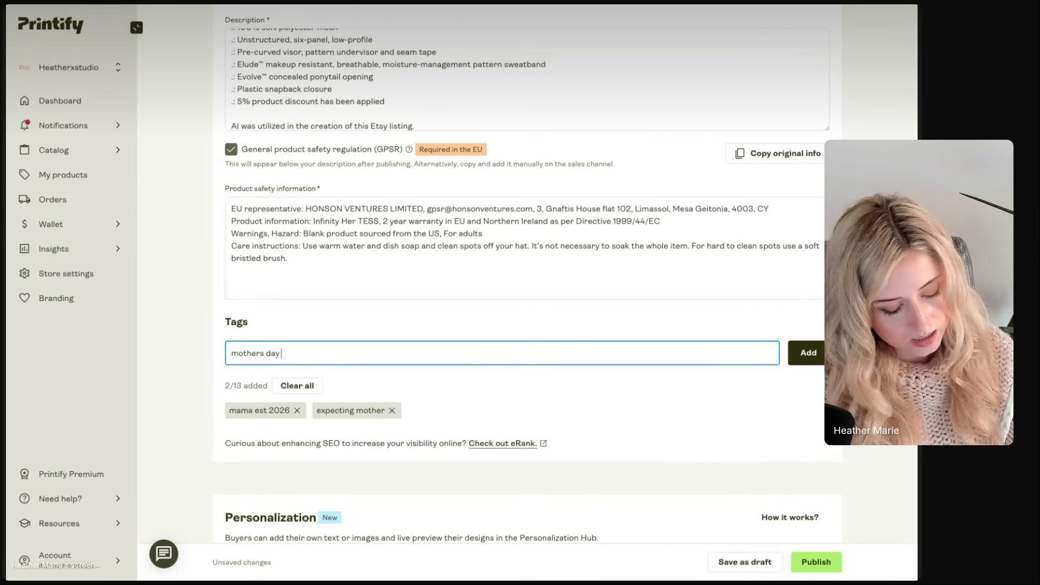
pyautogui.write('gift')
pyautogui.press('Return')
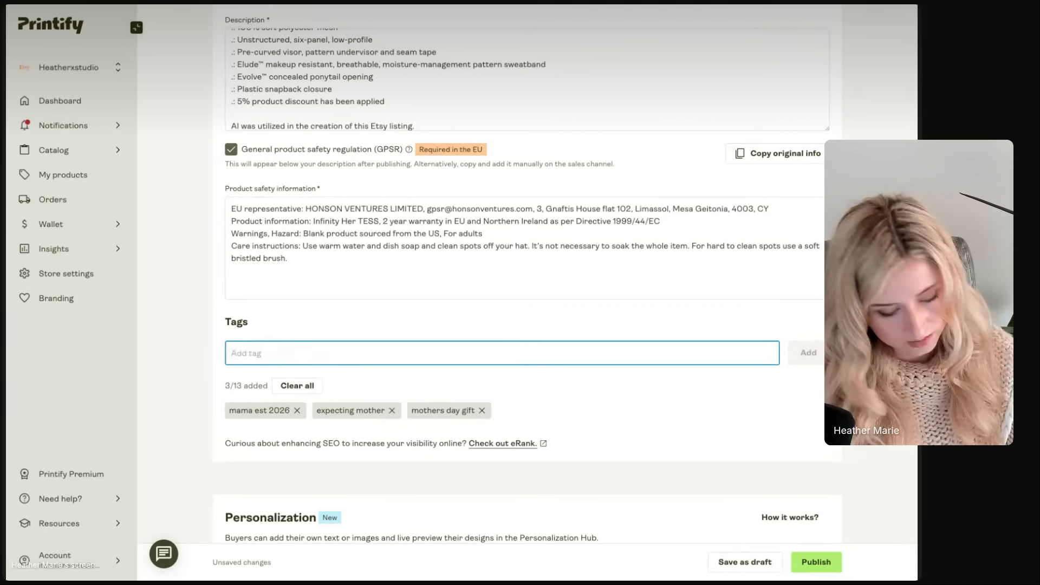
# Add the tag "pregnancy reveal" to the listing
pyautogui.write('p')
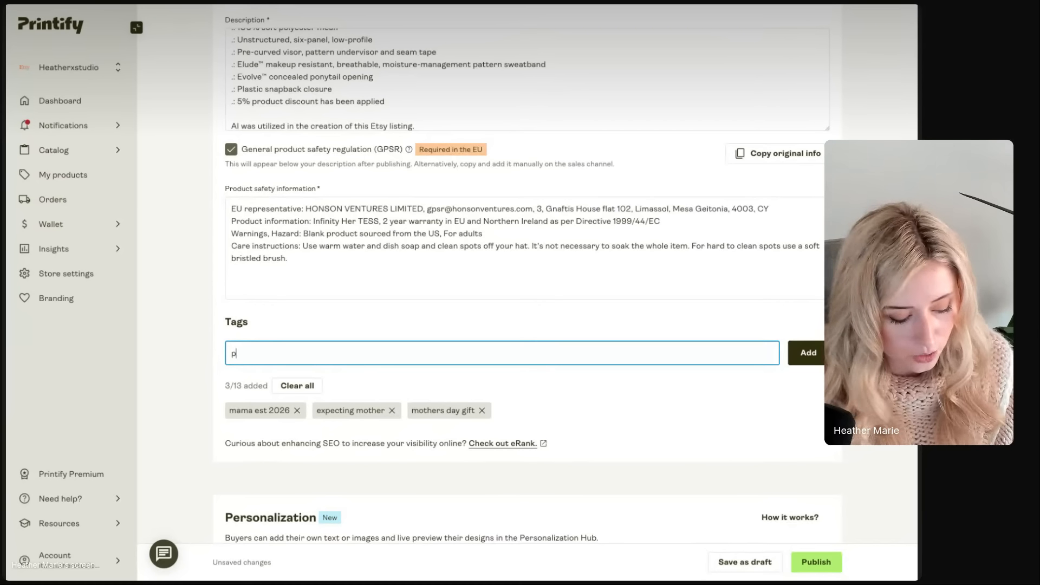
pyautogui.write('regnancy rev')
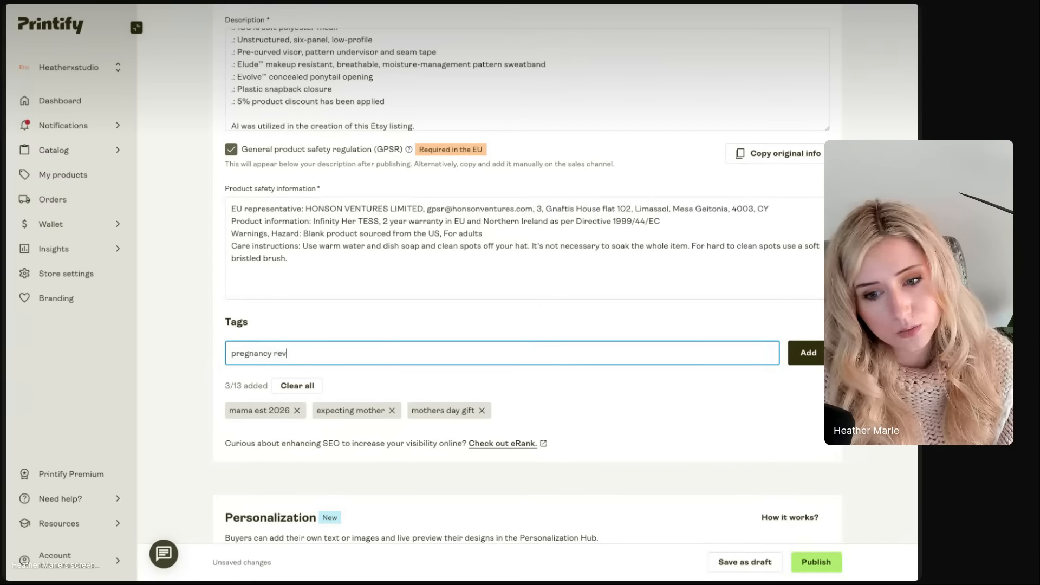
pyautogui.write('eal gift')
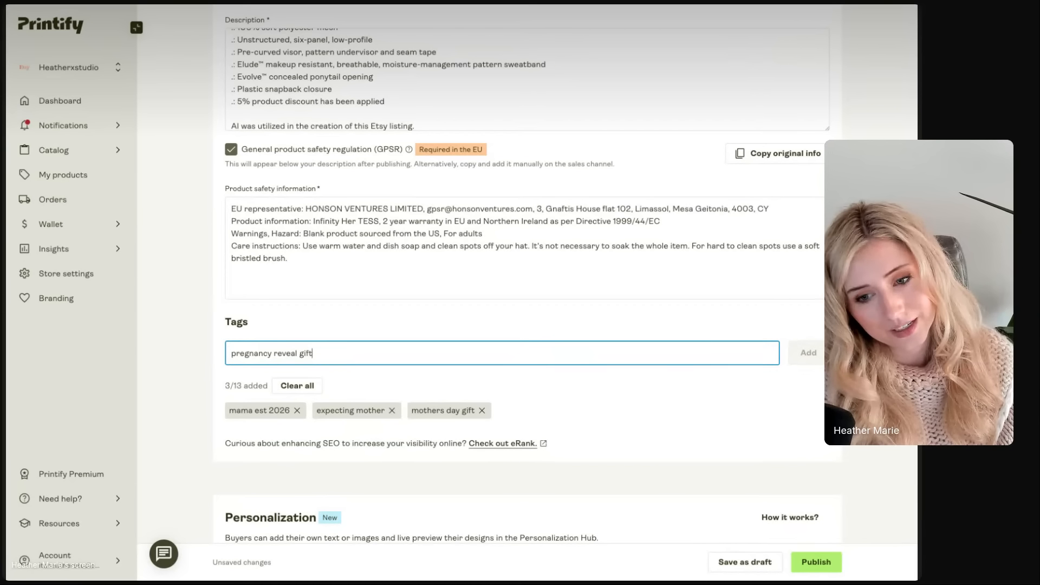
pyautogui.press('BackSpace')
pyautogui.press('BackSpace')
pyautogui.press('BackSpace')
pyautogui.press('BackSpace')
pyautogui.press('BackSpace')
pyautogui.press('Return')
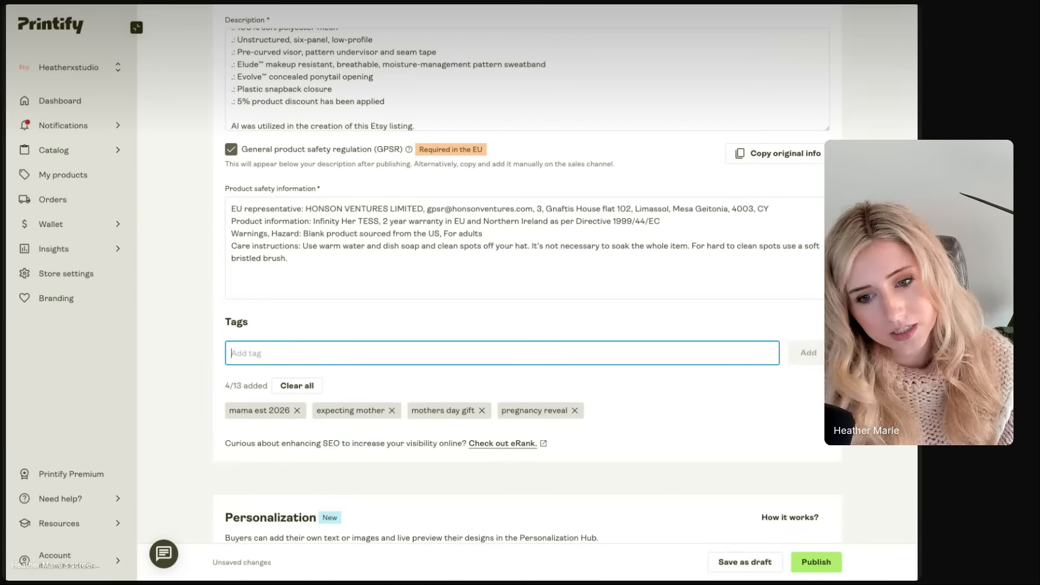
# Add the tag "embroidered hat" to the listing
pyautogui.write('embroider')
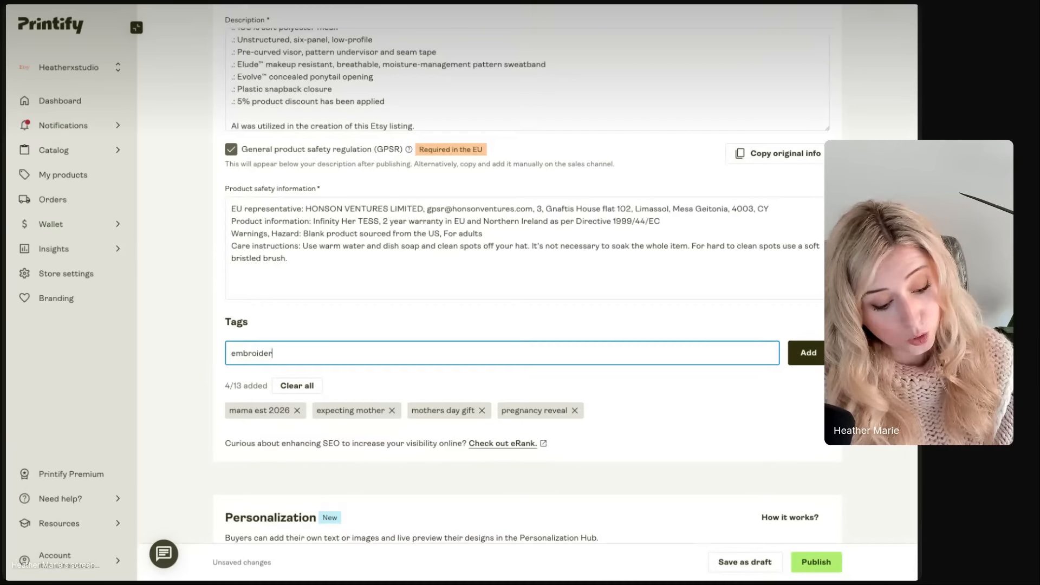
pyautogui.write('ed hat')
pyautogui.press('Return')
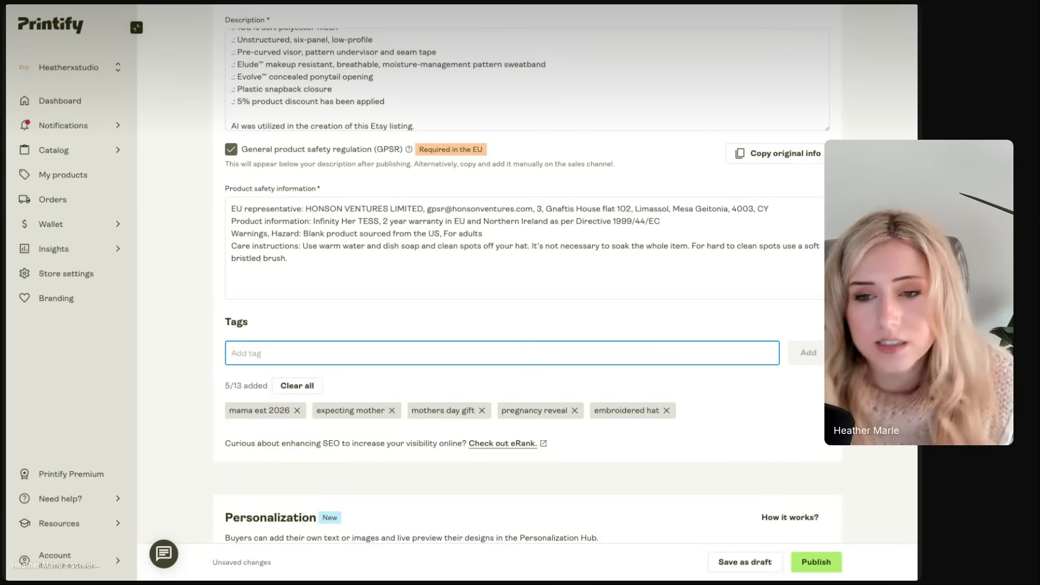
# Copy "Pregnancy Reveal" from the listing title and replace it there with "Embroidered"
pyautogui.scroll(10, 405, 332)
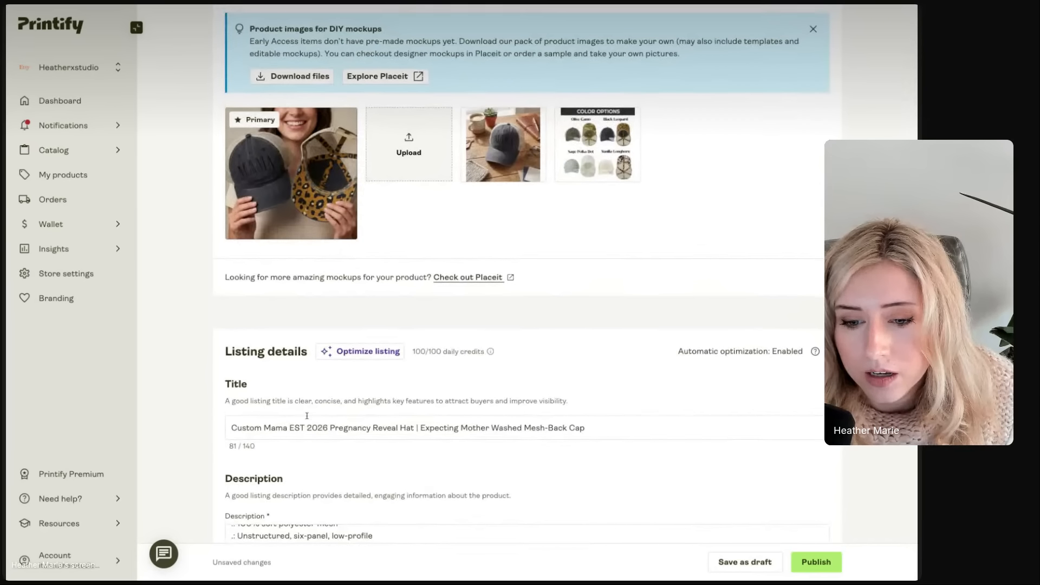
pyautogui.click(265, 428)
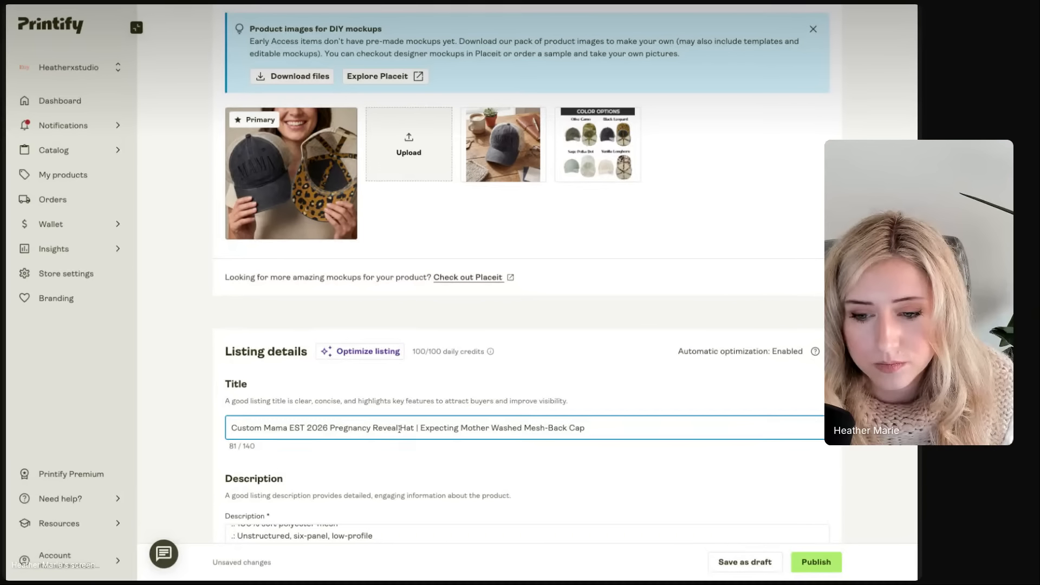
pyautogui.moveTo(398, 428); pyautogui.dragTo(330, 428)
pyautogui.hotkey('ctrl', 'c')
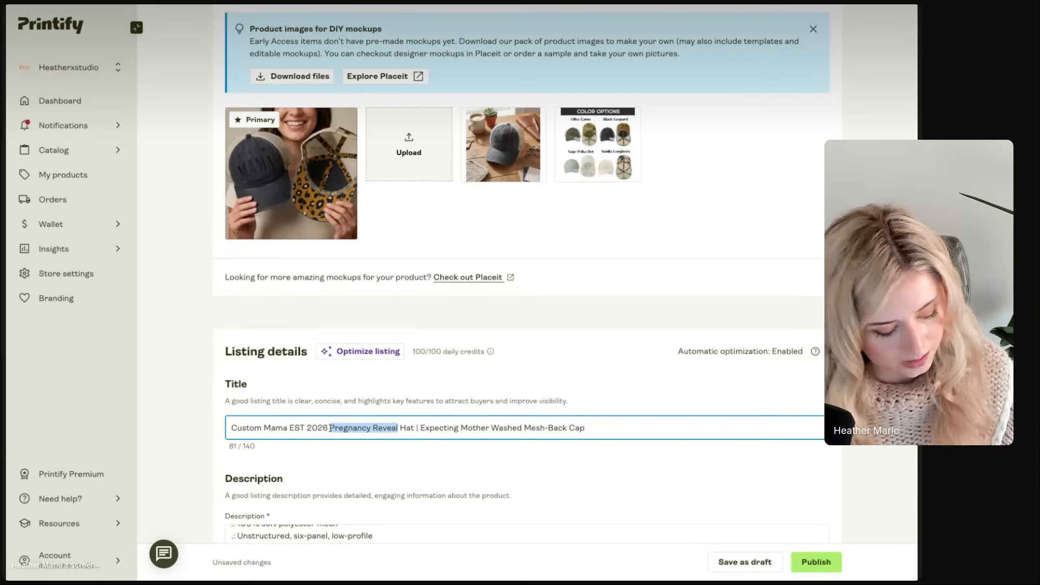
pyautogui.write('Embroidered')
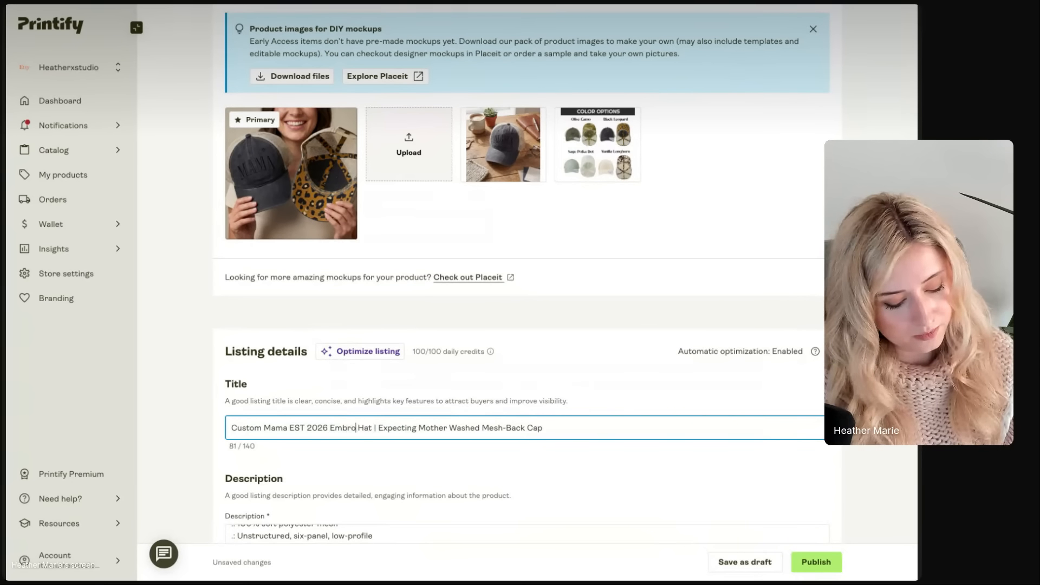
# Paste "Pregnancy Reveal" into the listing title between "Expecting Mother" and "Washed"
pyautogui.press('End')
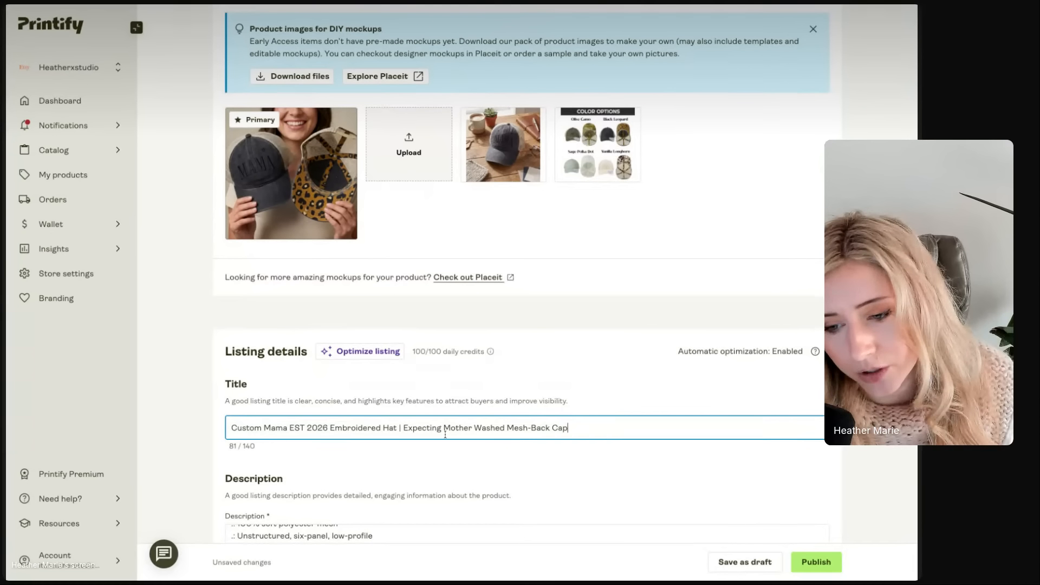
pyautogui.click(474, 425)
pyautogui.hotkey('ctrl', 'v')
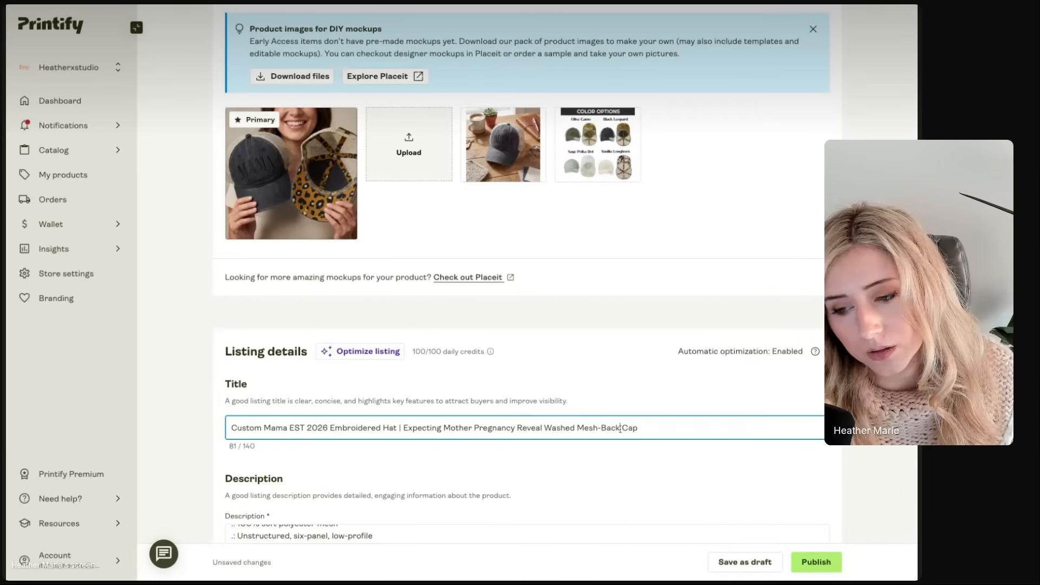
# Delete "Mesh-Back" from the listing title and re-enter it as "Mesh-back" before "Cap"
pyautogui.moveTo(620, 428); pyautogui.dragTo(577, 431)
pyautogui.press('BackSpace')
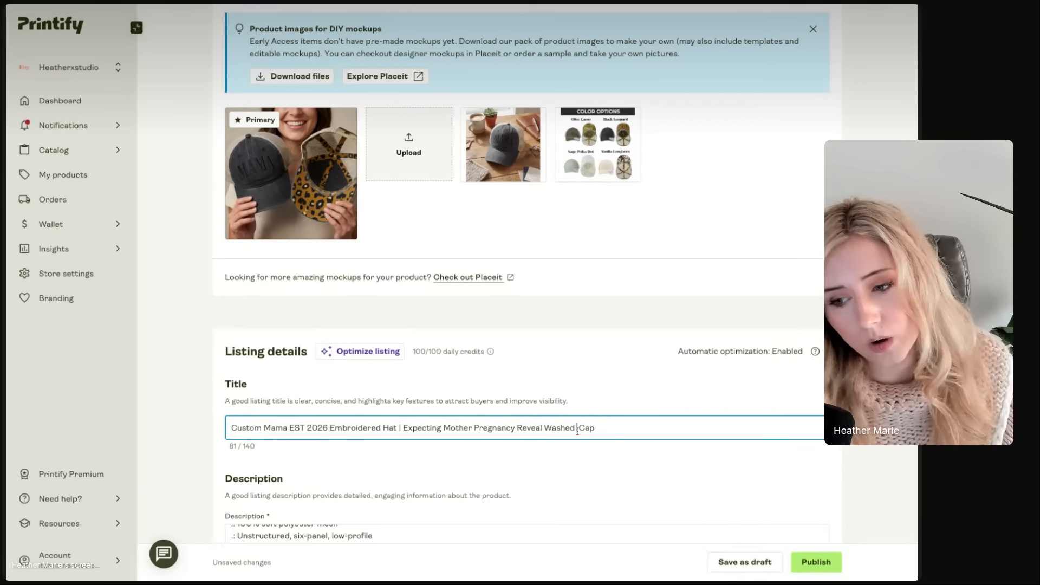
pyautogui.click(583, 463)
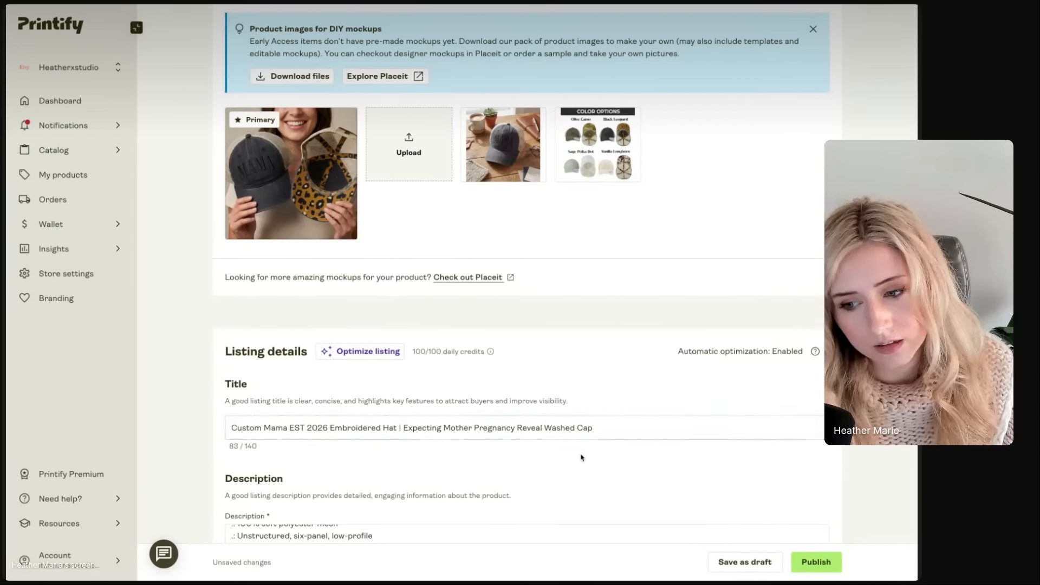
pyautogui.click(578, 428)
pyautogui.write('Mesh-b')
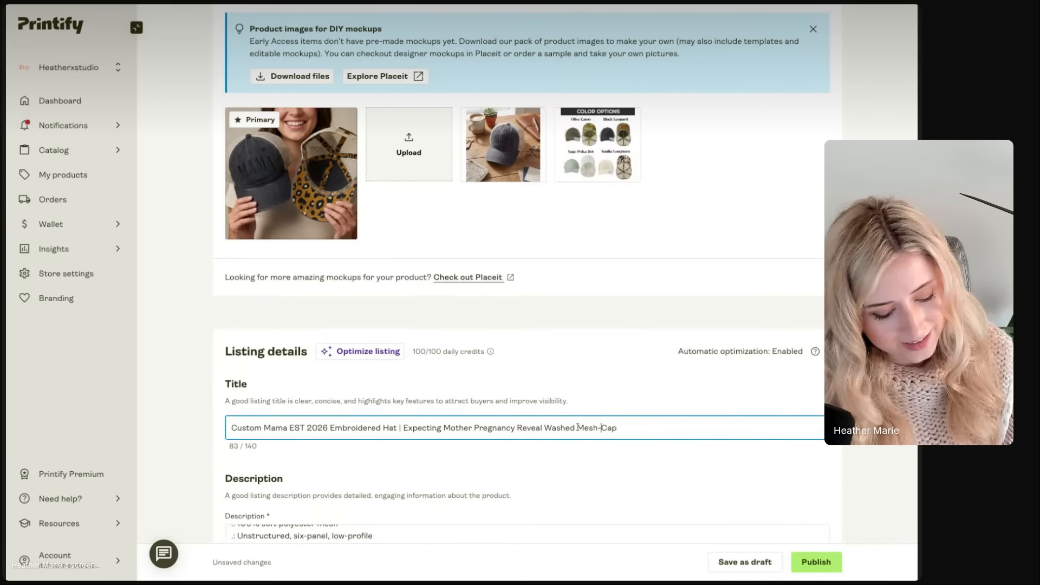
pyautogui.write('ack')
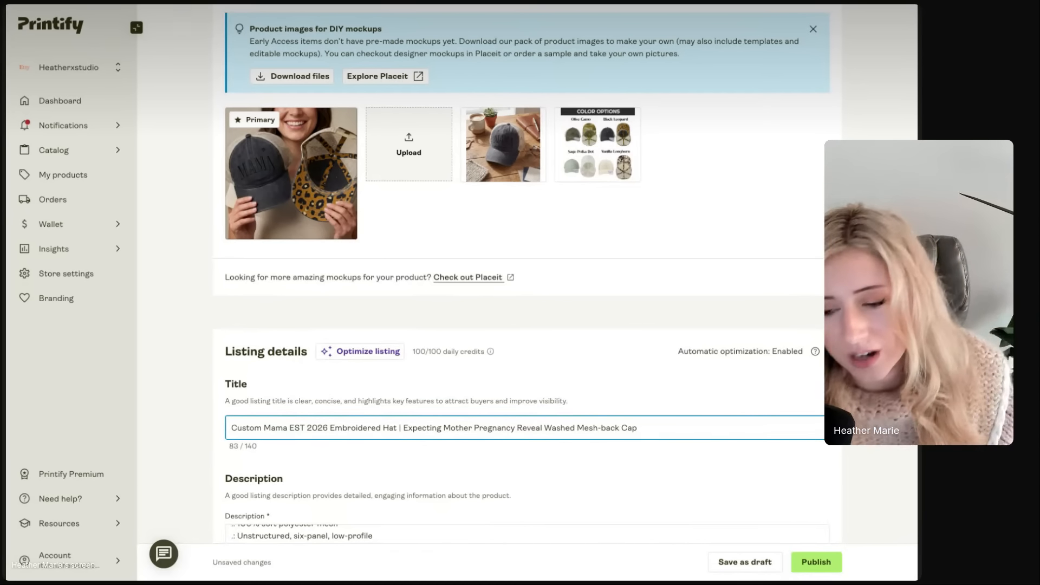
pyautogui.click(591, 468)
# Add the tag "mesh-back cap" to the listing
pyautogui.scroll(-10, 589, 467)
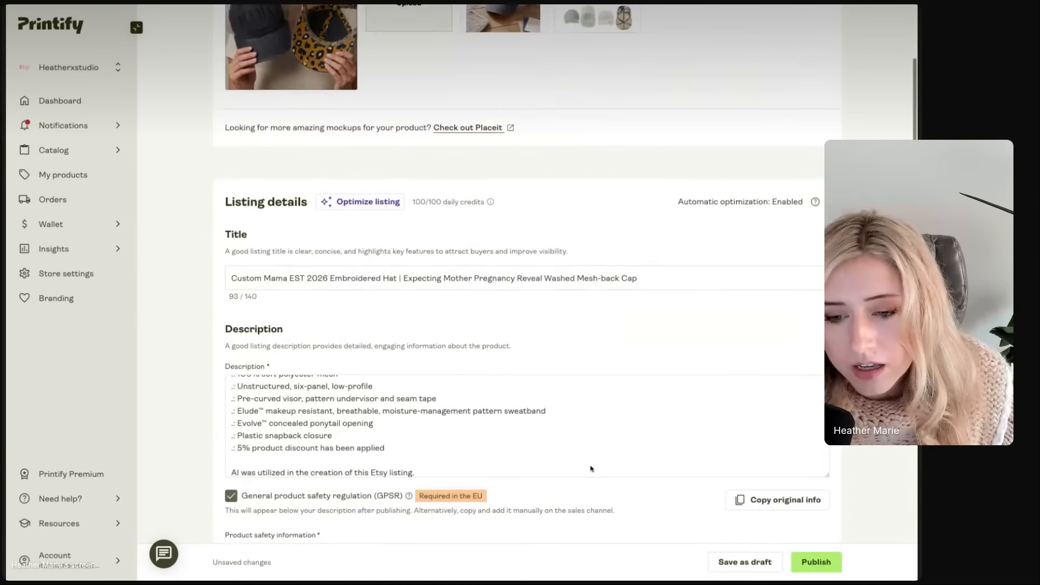
pyautogui.click(547, 287)
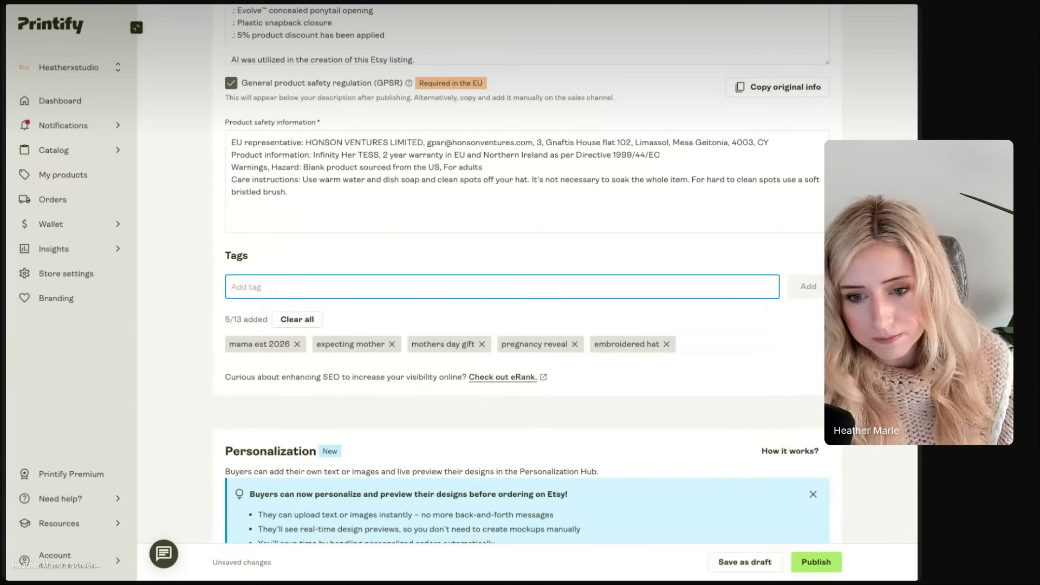
pyautogui.write('mesh')
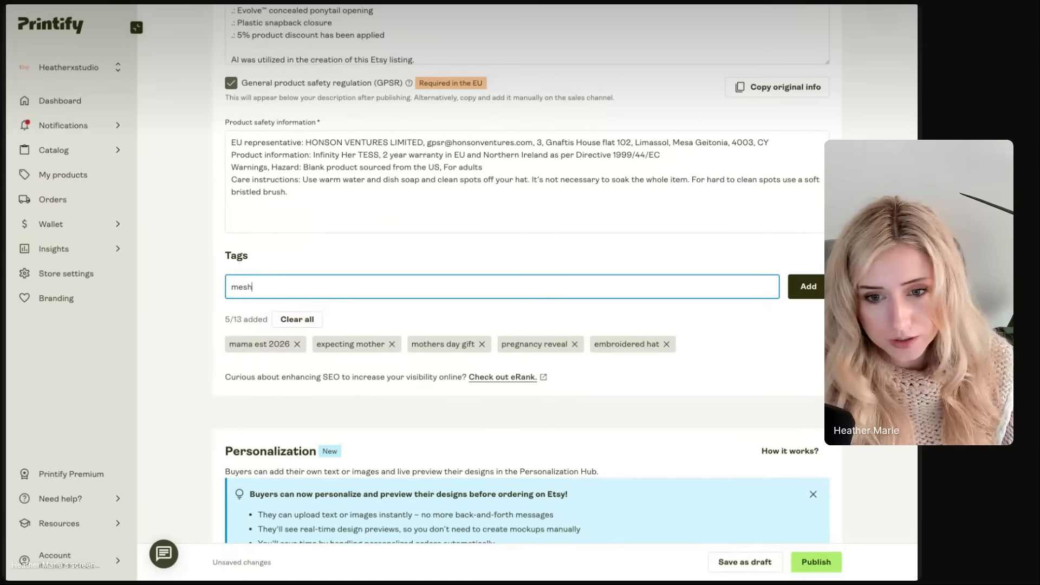
pyautogui.write('-back ')
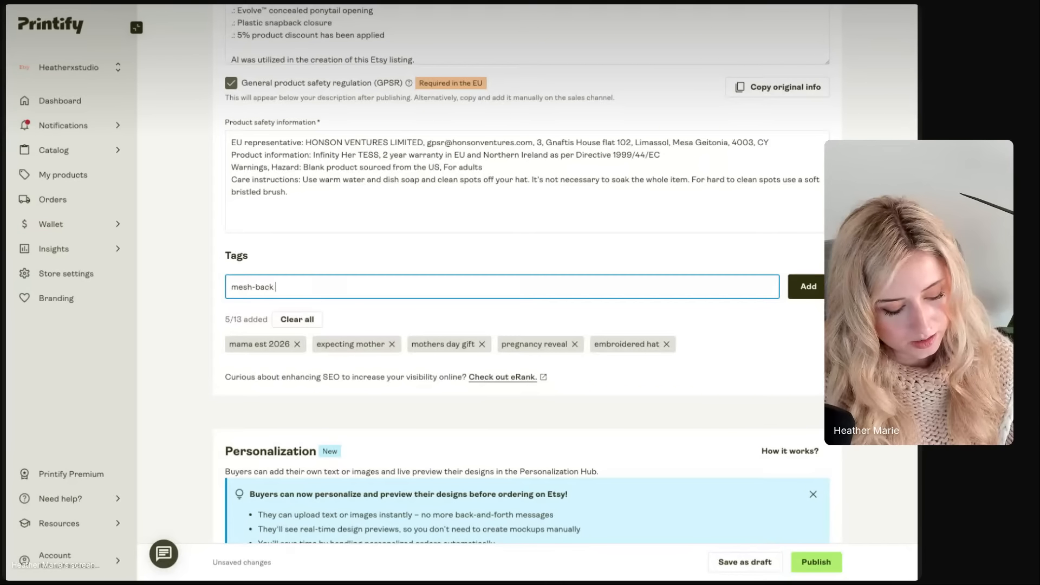
pyautogui.write('cap')
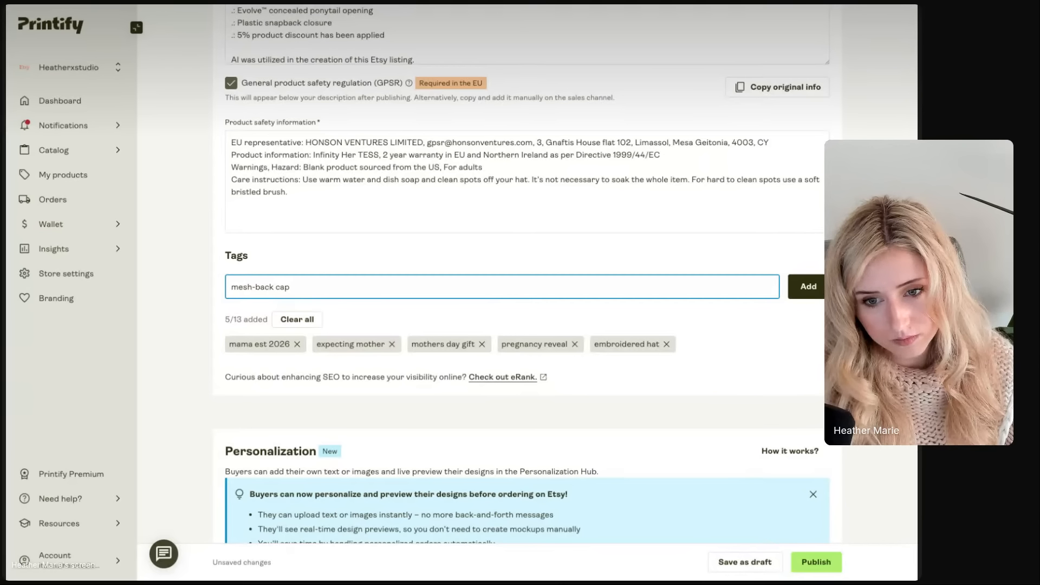
pyautogui.press('Return')
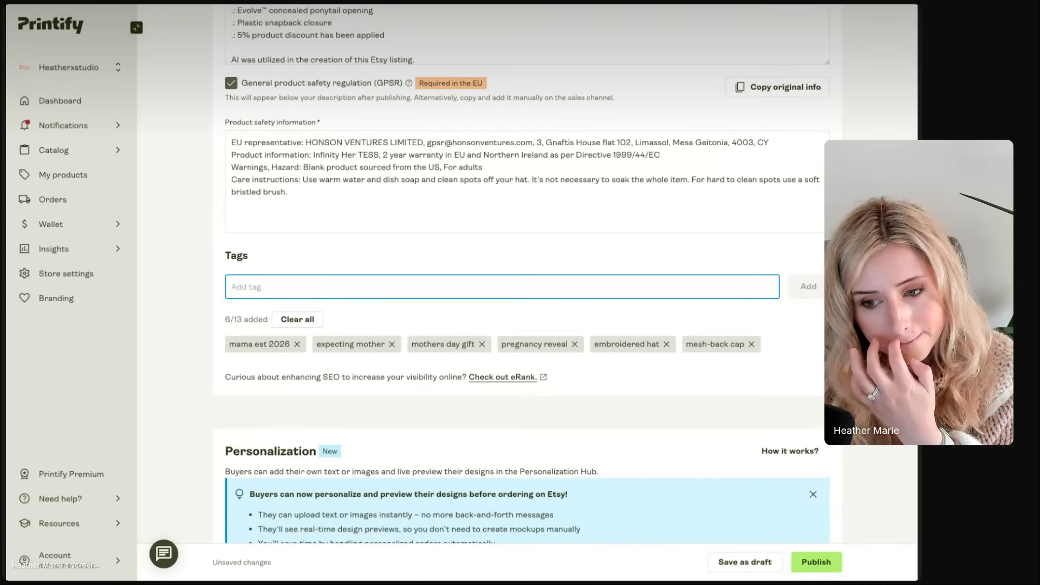
# Add the tag "mom to be mom-to-be" to the listing
pyautogui.write('mom to ')
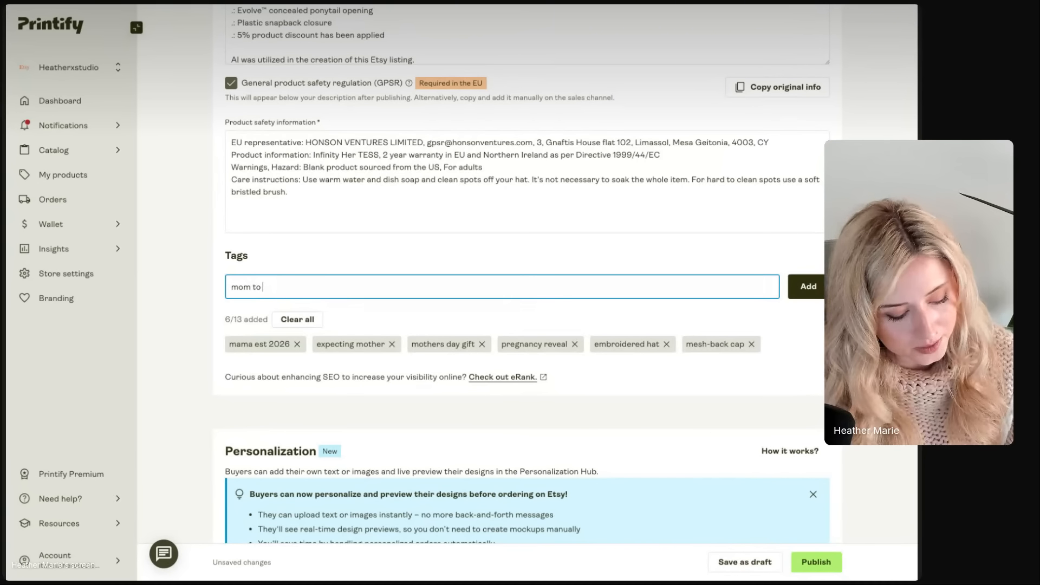
pyautogui.write('be to-be')
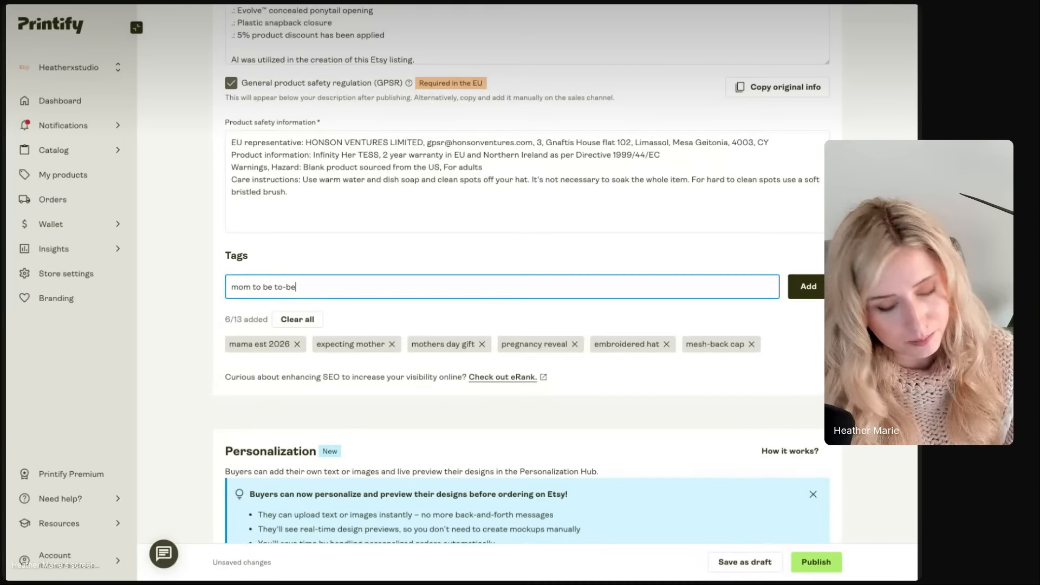
pyautogui.press('Left')
pyautogui.press('Left')
pyautogui.press('Left')
pyautogui.press('Left')
pyautogui.press('Left')
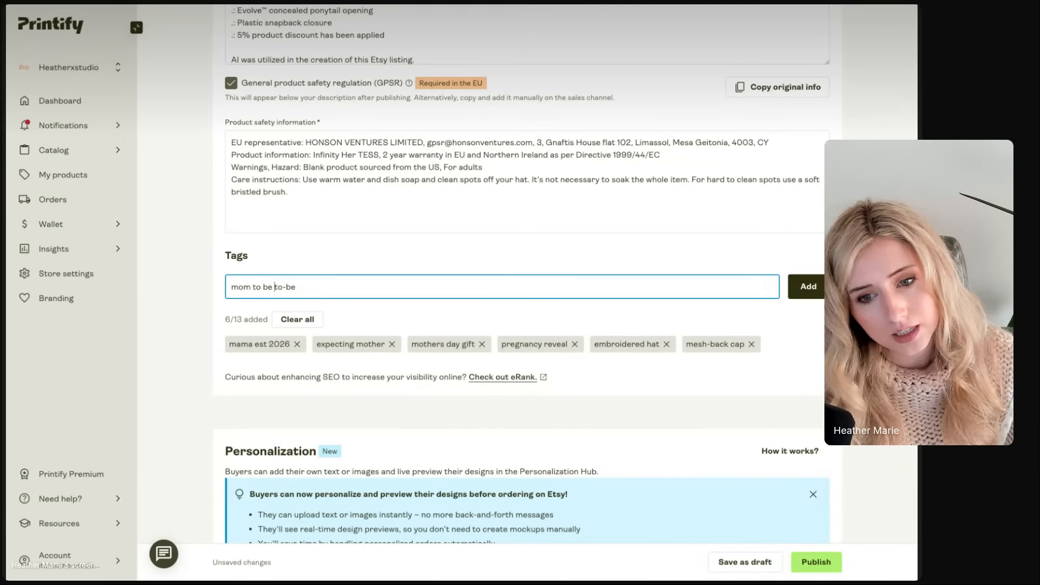
pyautogui.write('mom-')
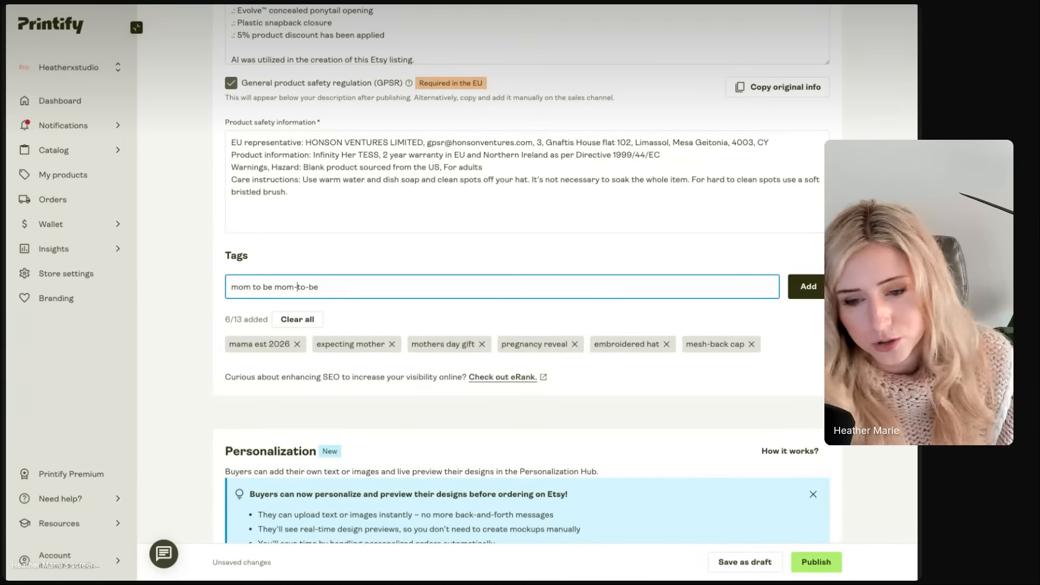
pyautogui.press('Return')
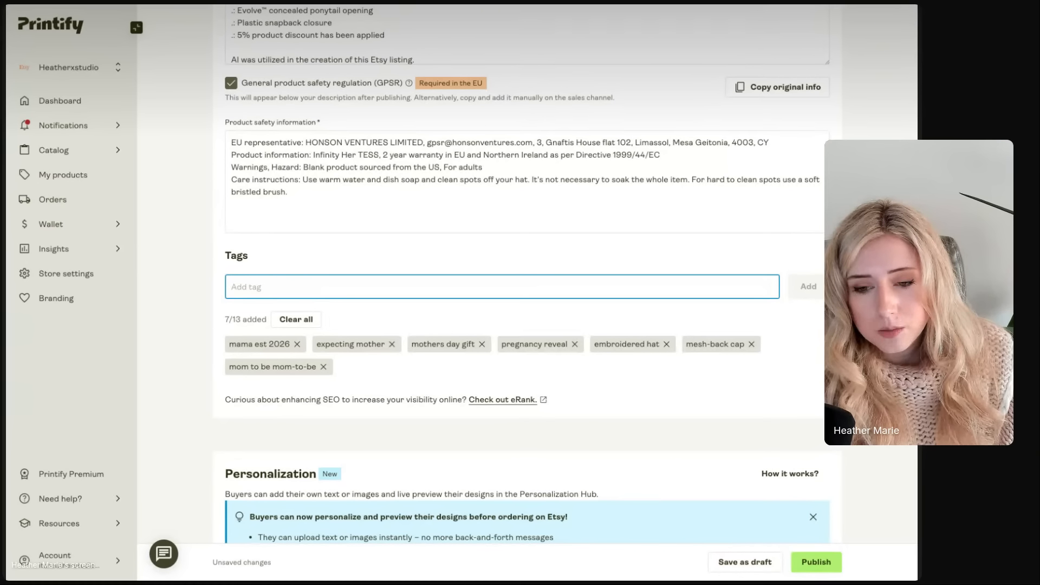
# Add the tag "leopard print polka" to the listing
pyautogui.write('le')
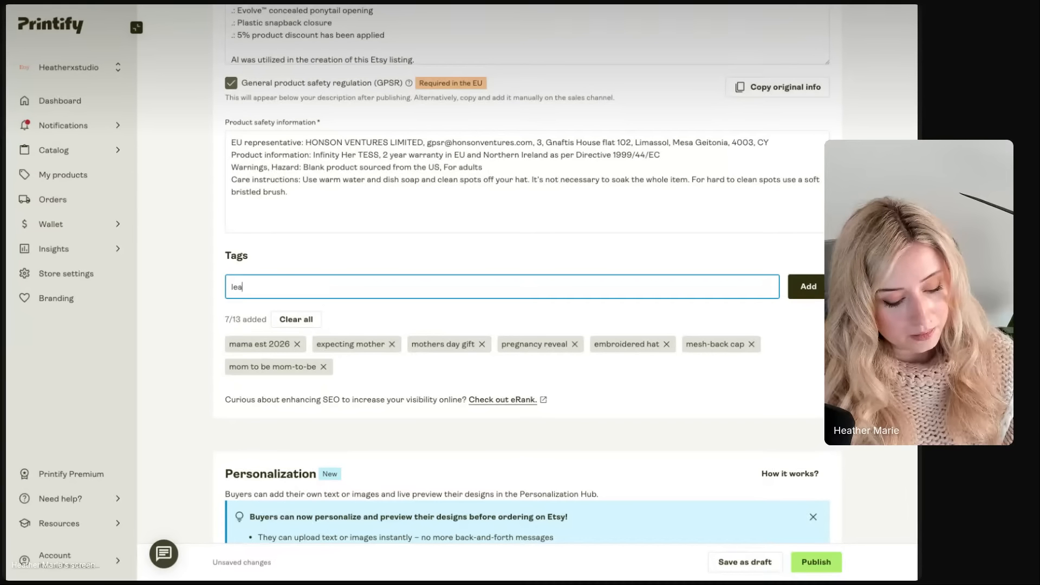
pyautogui.write('o')
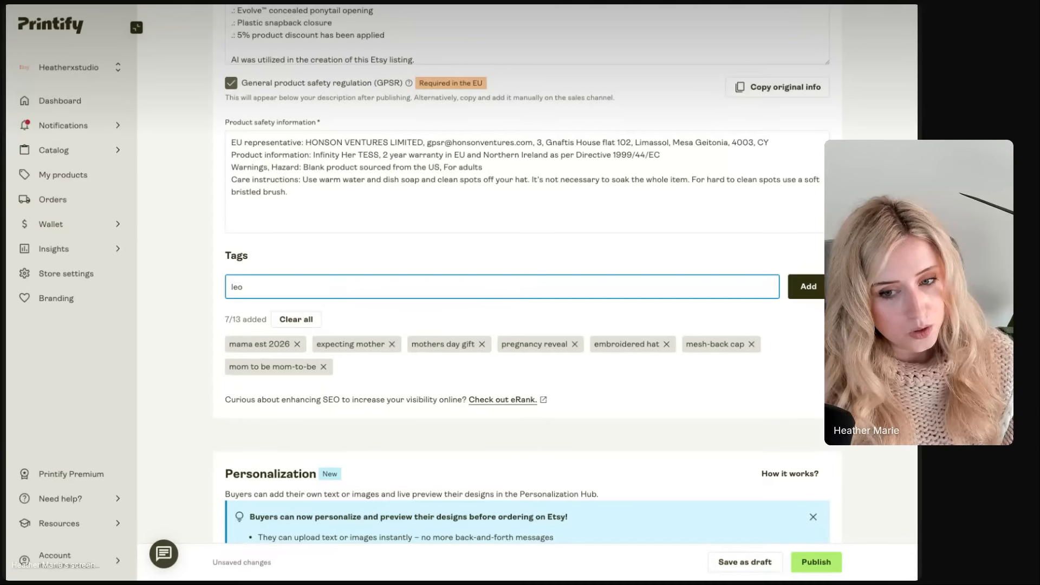
pyautogui.write('pard')
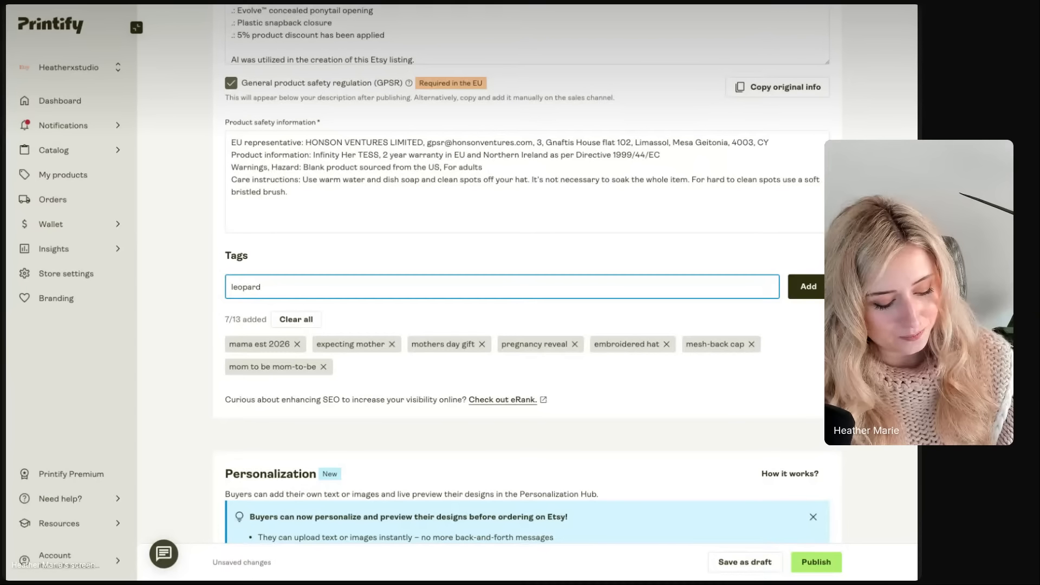
pyautogui.write('print')
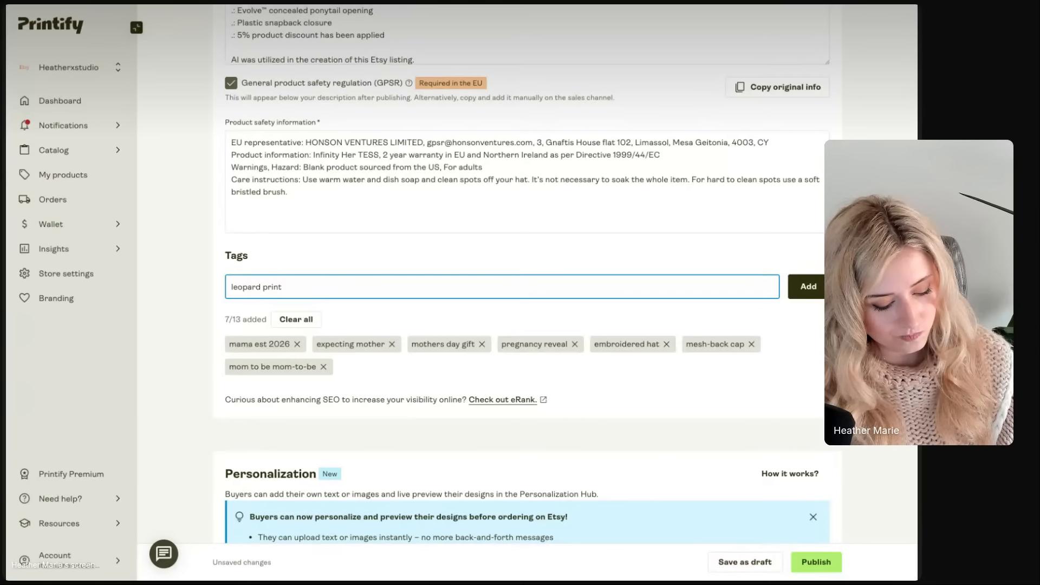
pyautogui.write(' polka')
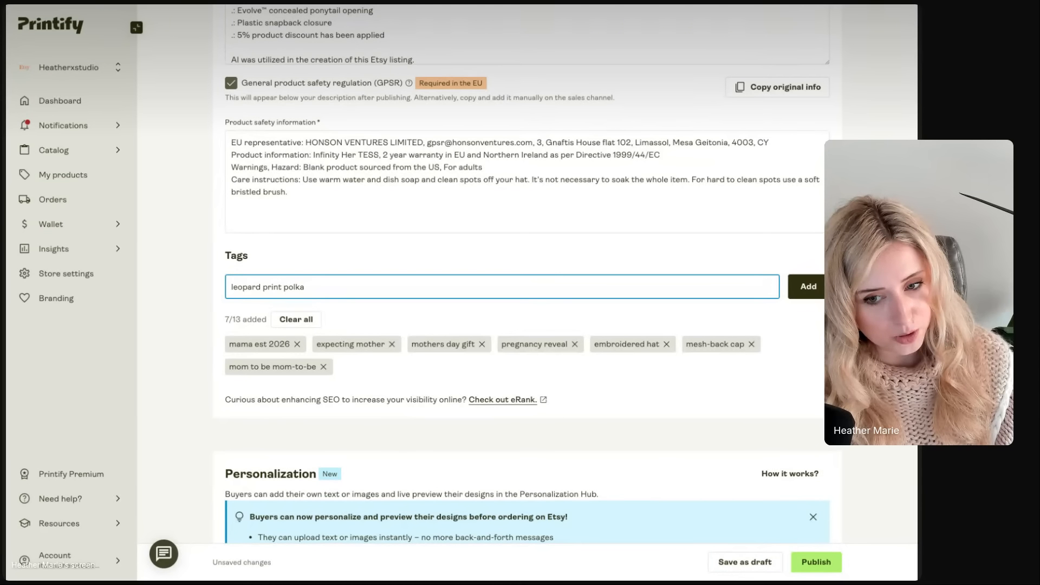
pyautogui.press('Return')
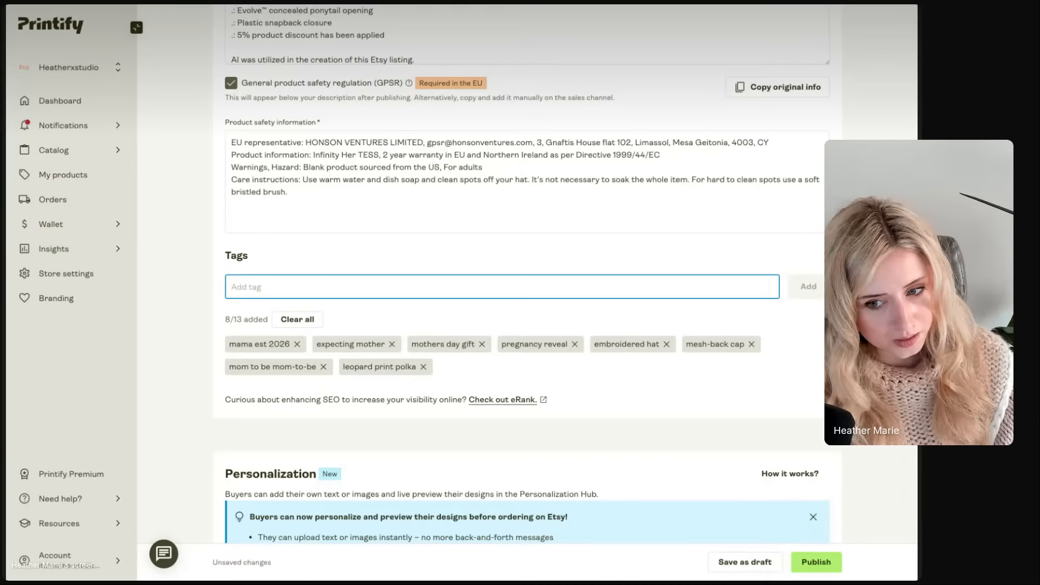
# Add the tag "dots baby shower" to the listing
pyautogui.write('dots')
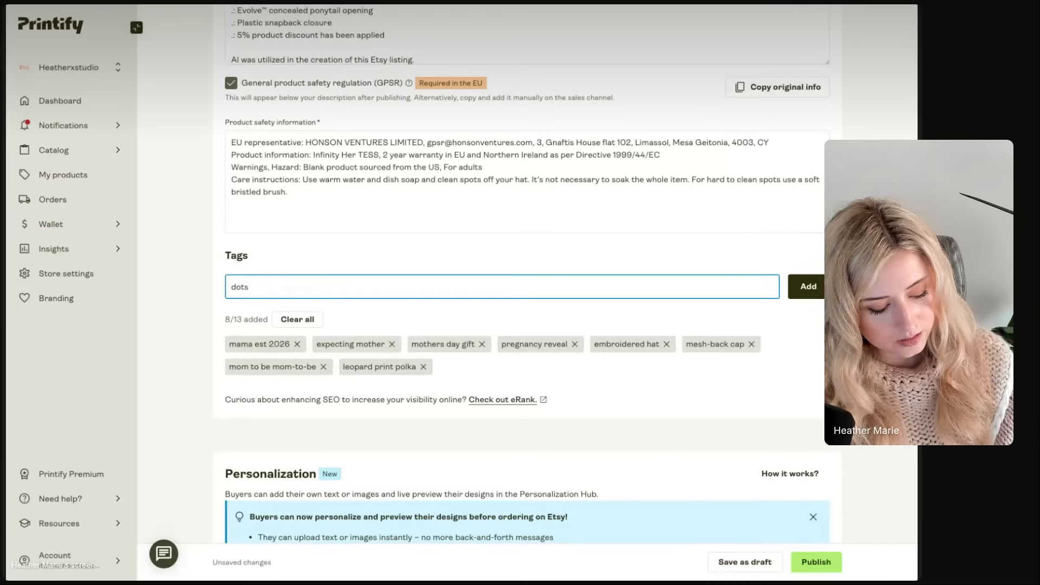
pyautogui.write('baby shower')
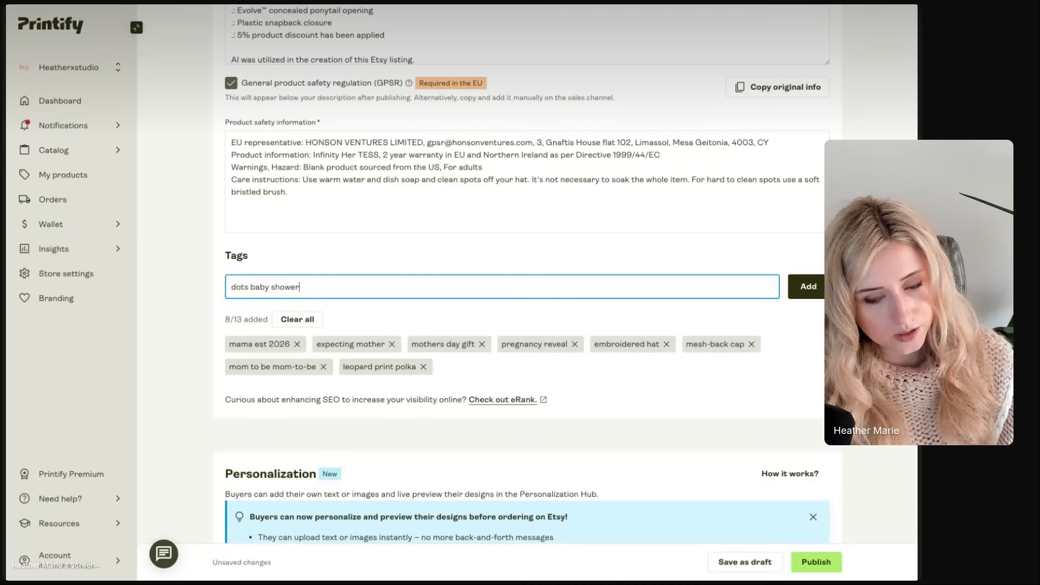
pyautogui.press('Return')
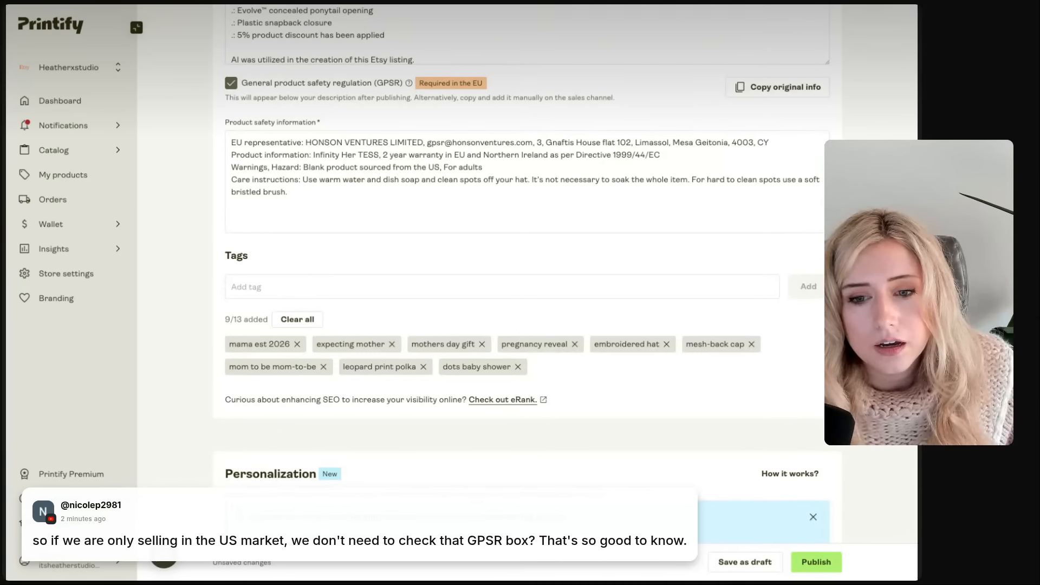
# Add the tag "new announcement" to the listing
pyautogui.click(346, 287)
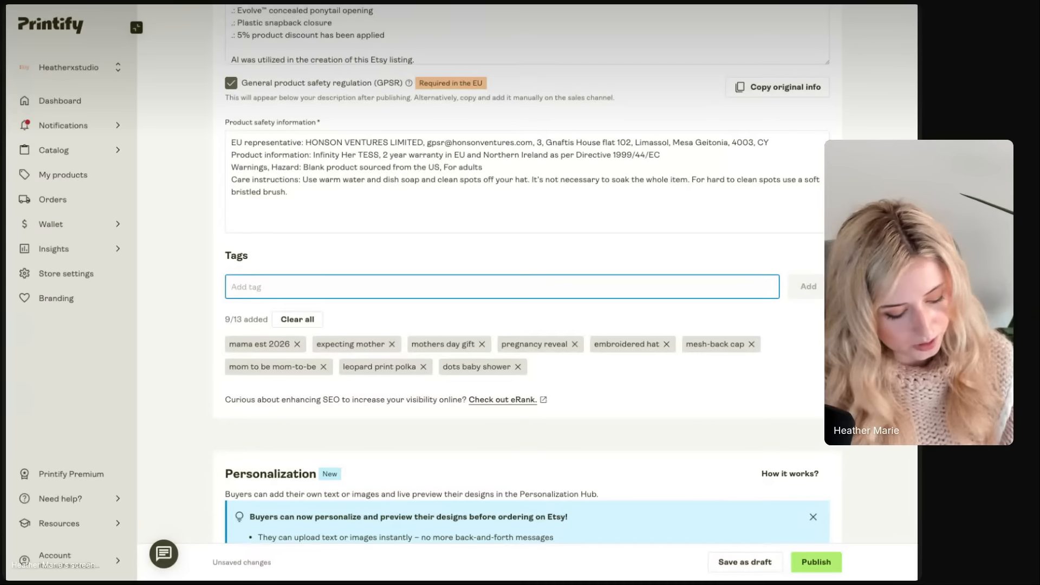
pyautogui.write('announcement')
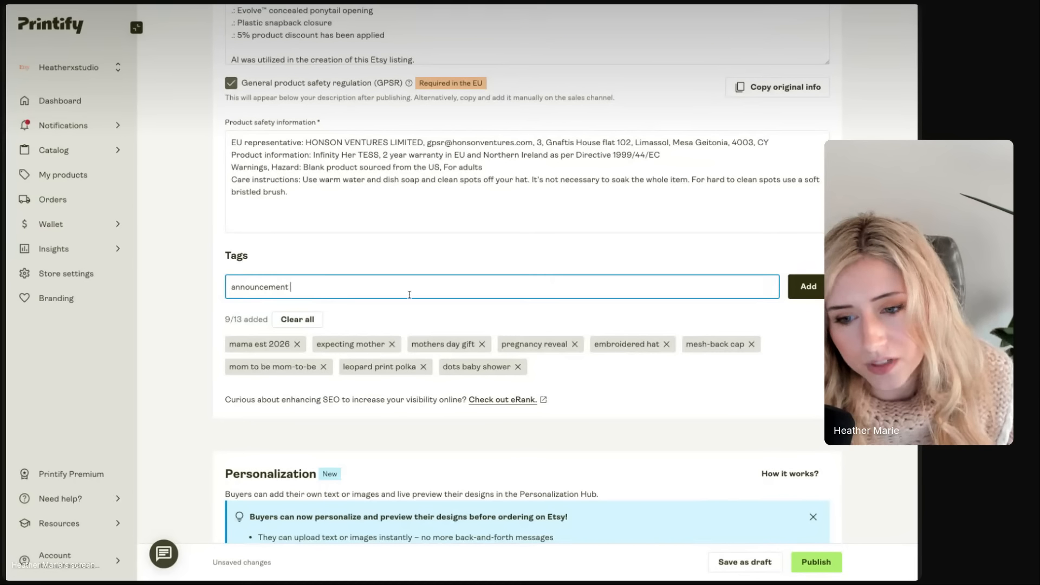
pyautogui.click(231, 285)
pyautogui.write('new')
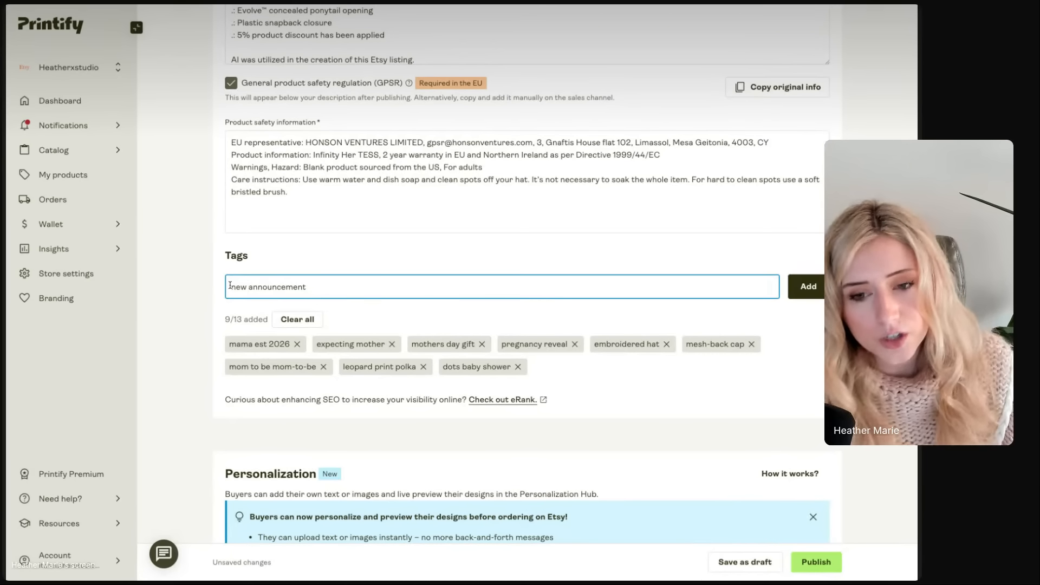
pyautogui.press('Return')
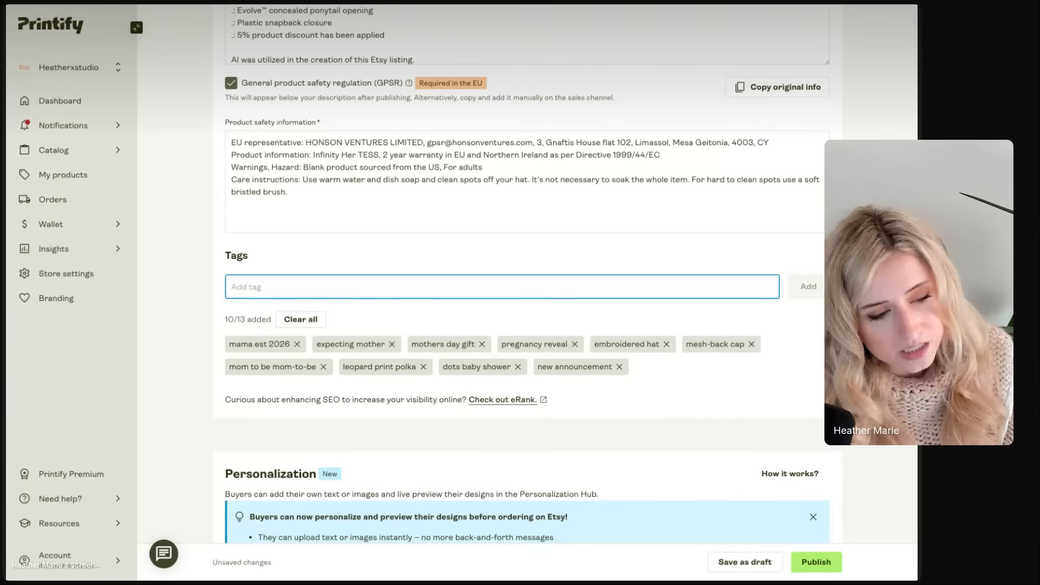
# Draft the new tag as "baseball hat matching" and shorten it to "matching"
pyautogui.write('bas')
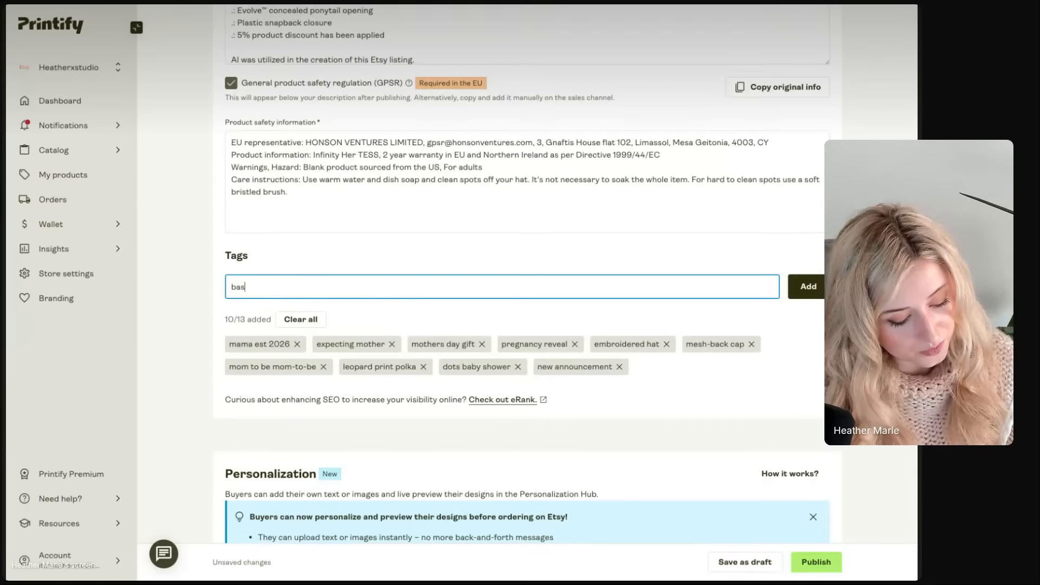
pyautogui.write('eball hat ')
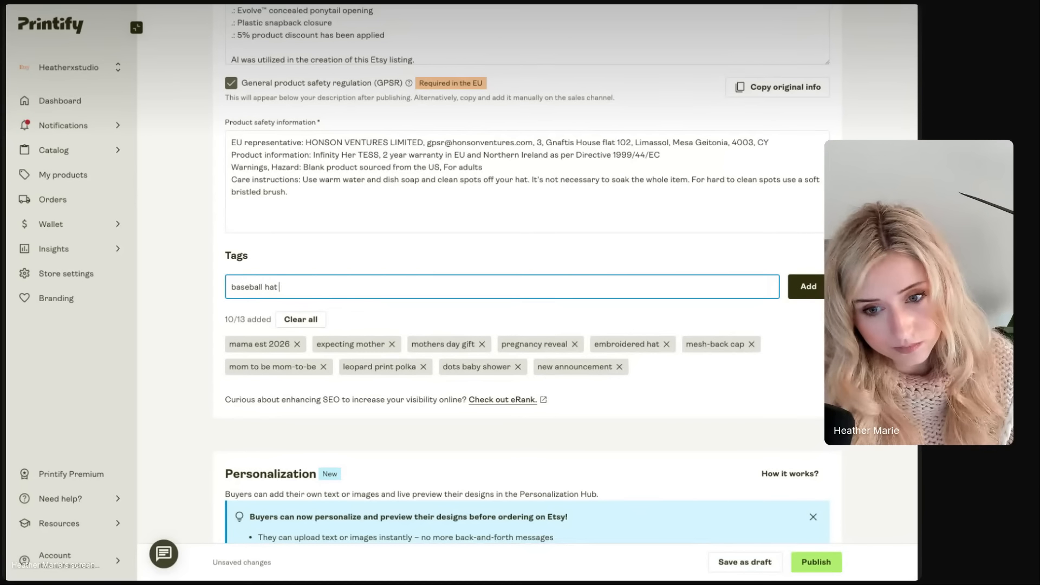
pyautogui.write('matching \\')
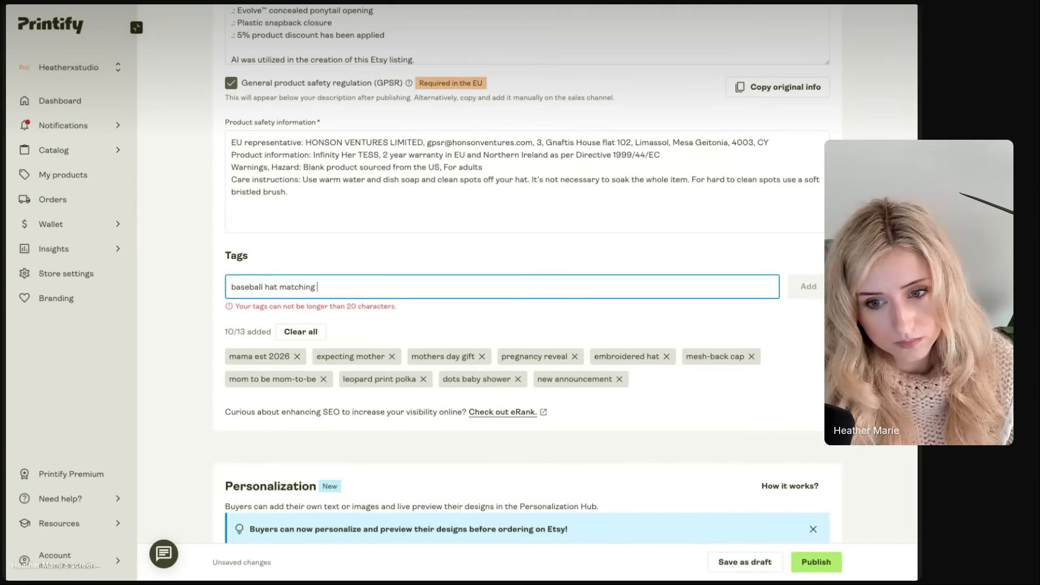
pyautogui.press('BackSpace')
pyautogui.press('BackSpace')
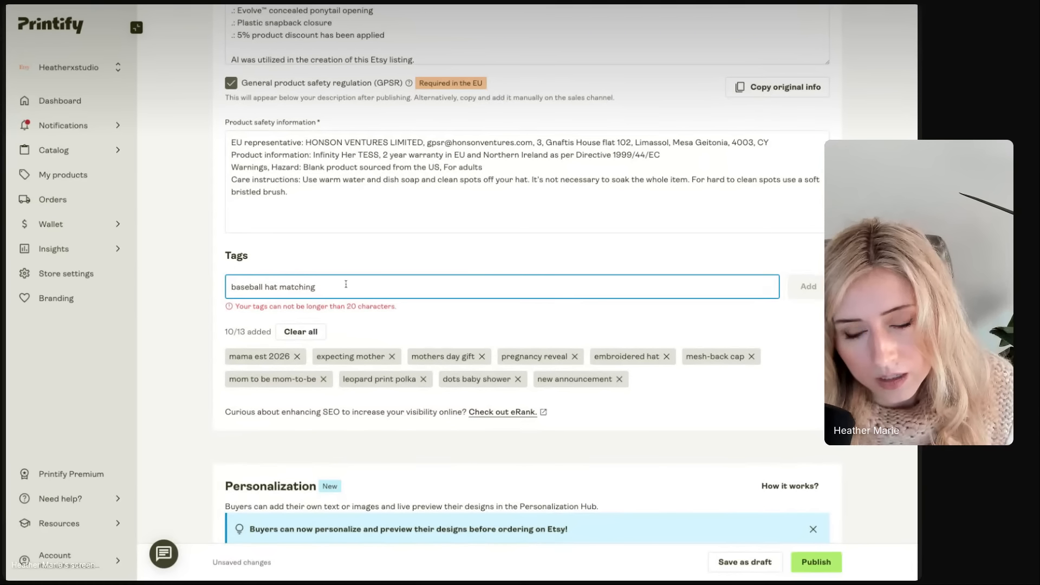
pyautogui.moveTo(280, 287); pyautogui.dragTo(231, 288)
pyautogui.press('BackSpace')
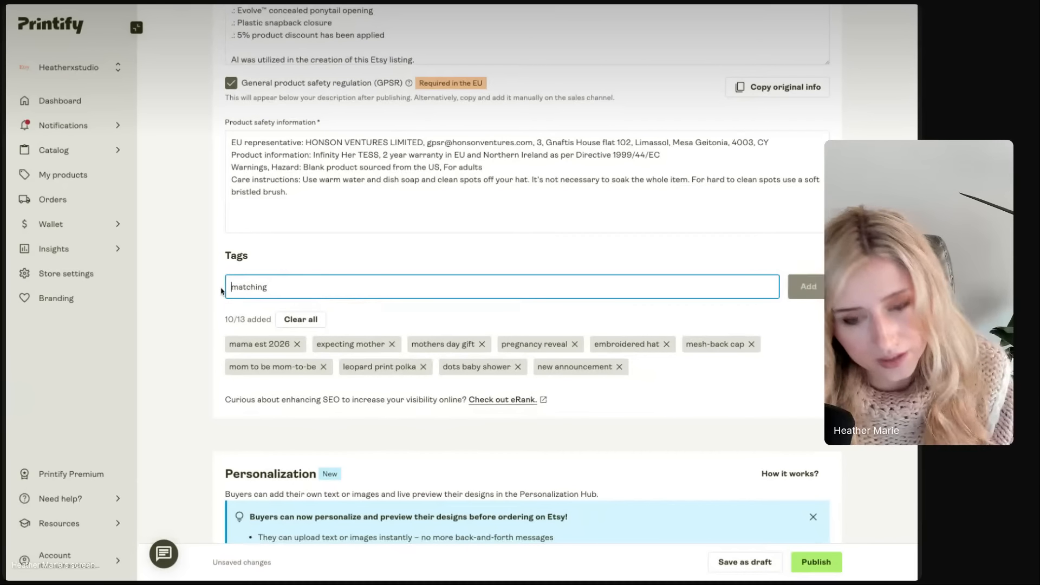
# Complete the drafted tag as "matching couples" and add it to the listing
pyautogui.write('coupl')
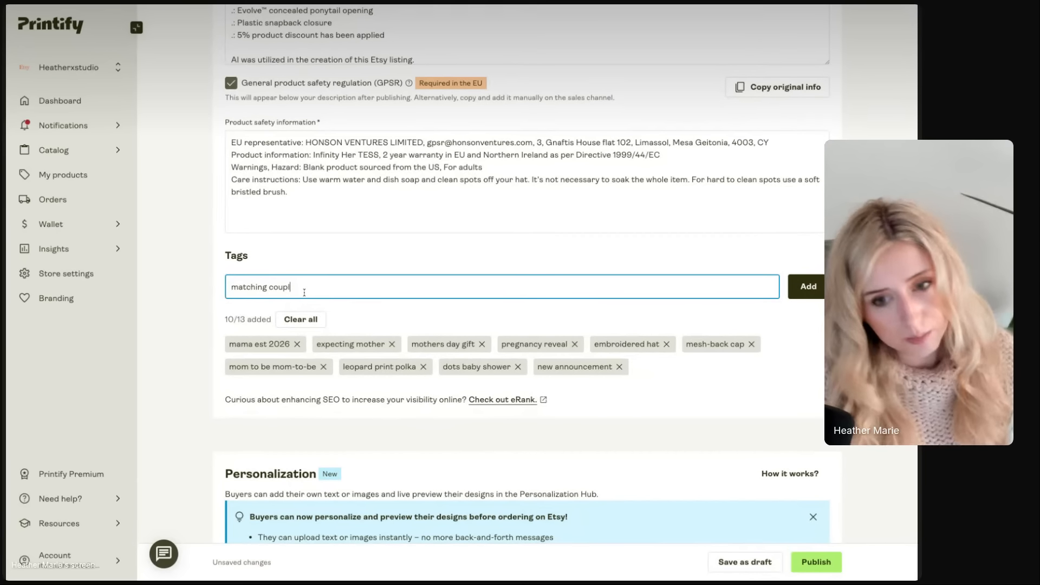
pyautogui.write('es gift')
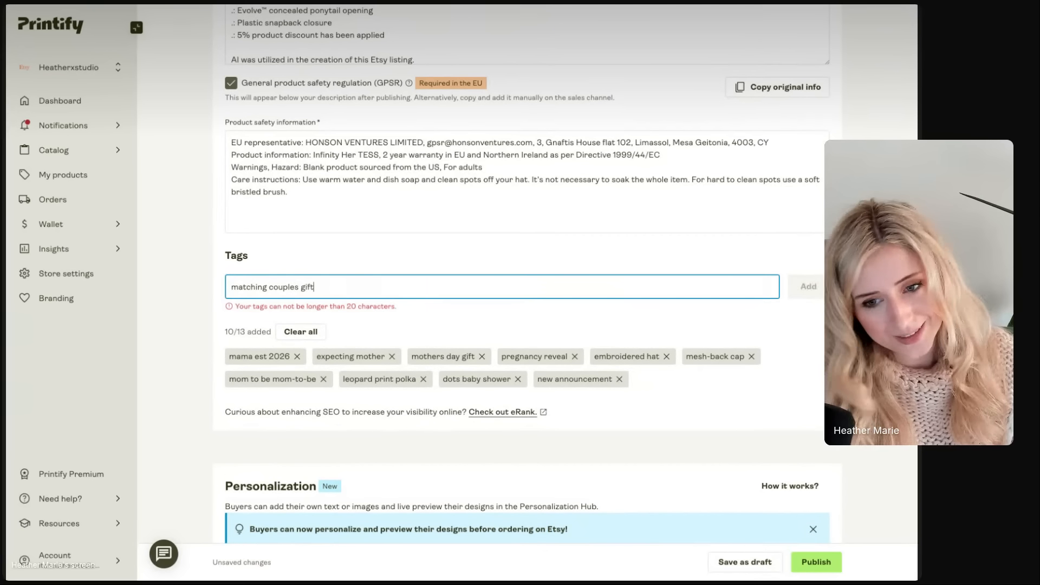
pyautogui.press('BackSpace')
pyautogui.press('BackSpace')
pyautogui.press('BackSpace')
pyautogui.press('BackSpace')
pyautogui.press('BackSpace')
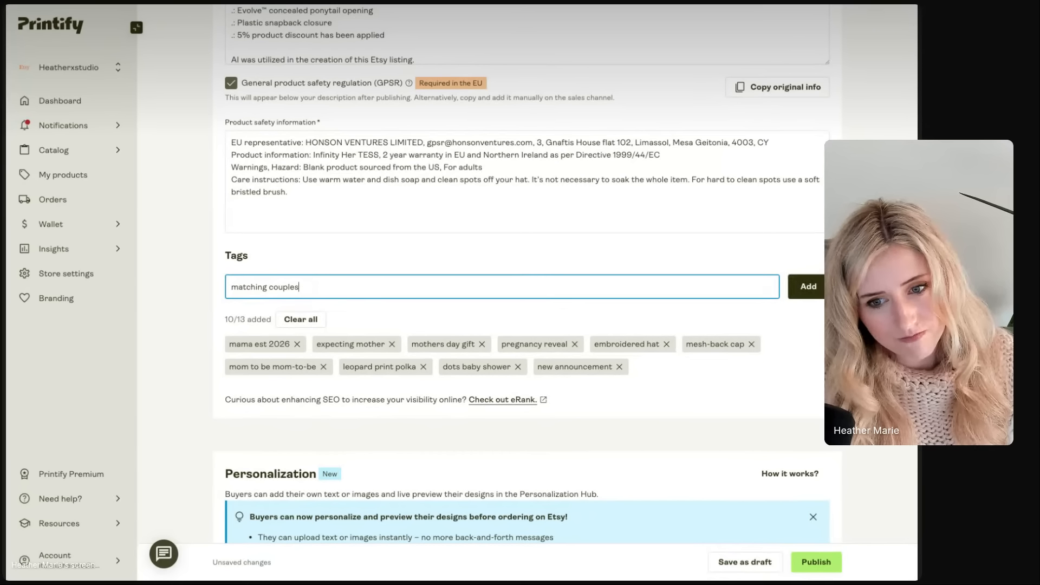
pyautogui.press('Return')
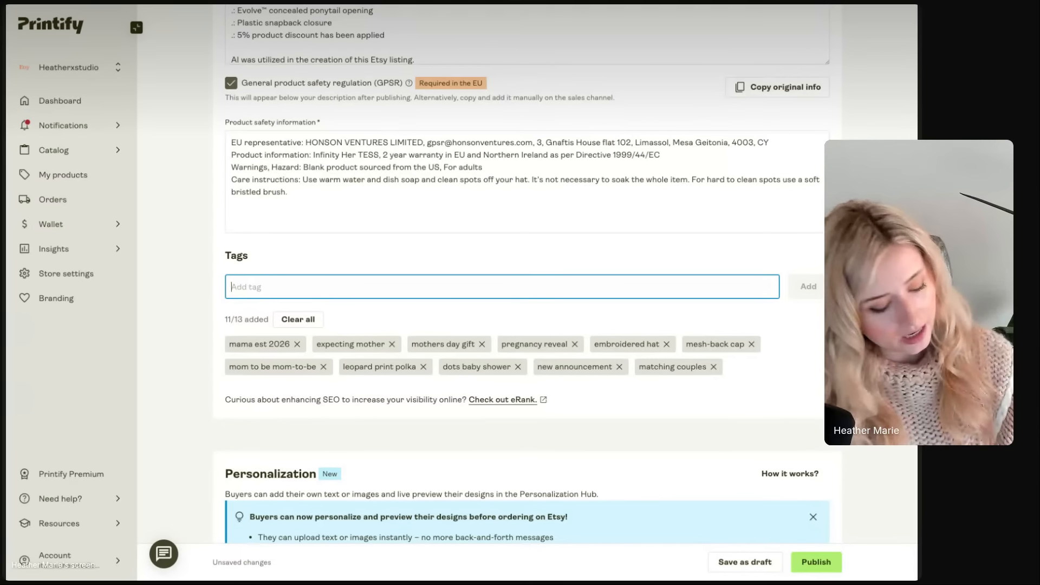
# Add the tag "new parents to be" to the listing
pyautogui.write('new parents ')
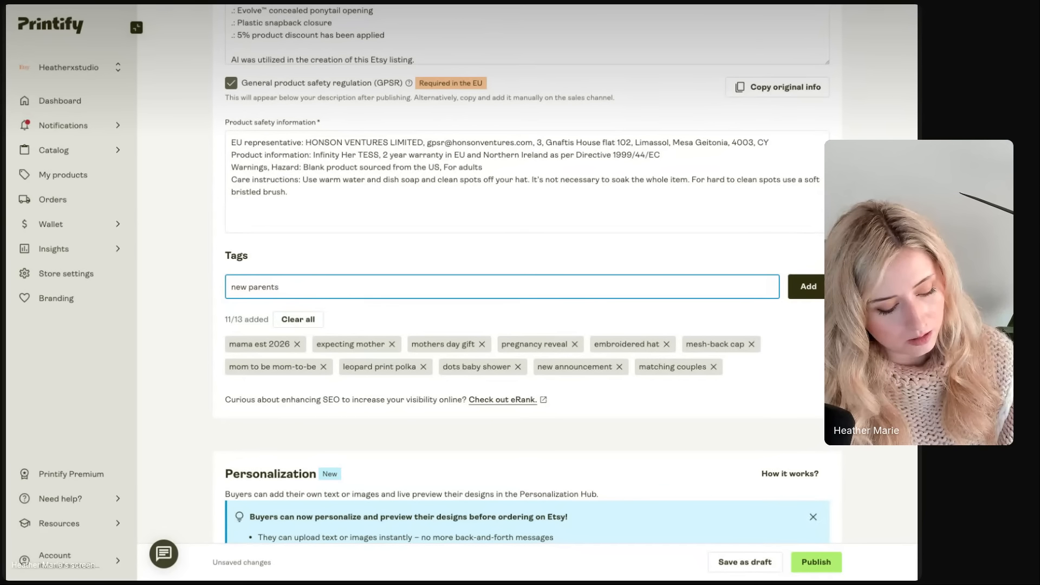
pyautogui.write('to be')
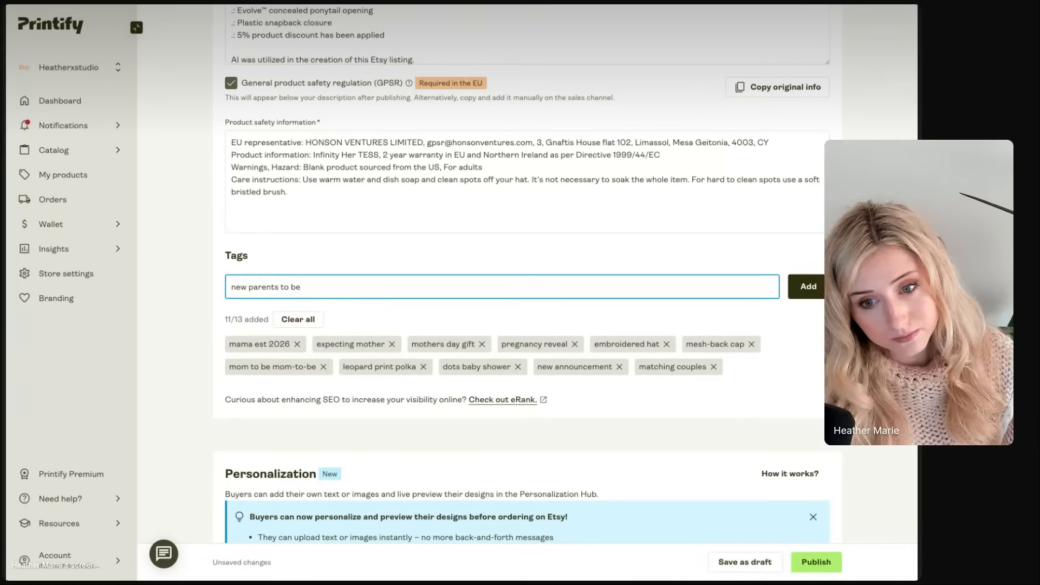
pyautogui.press('Return')
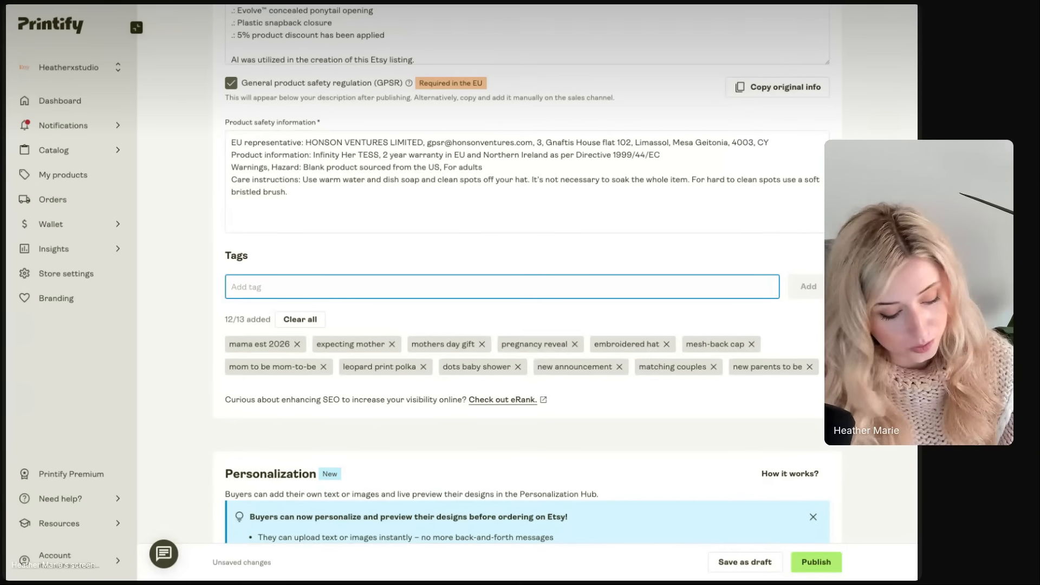
# Add the tag "baseball washed hat" to the listing
pyautogui.write('baseb')
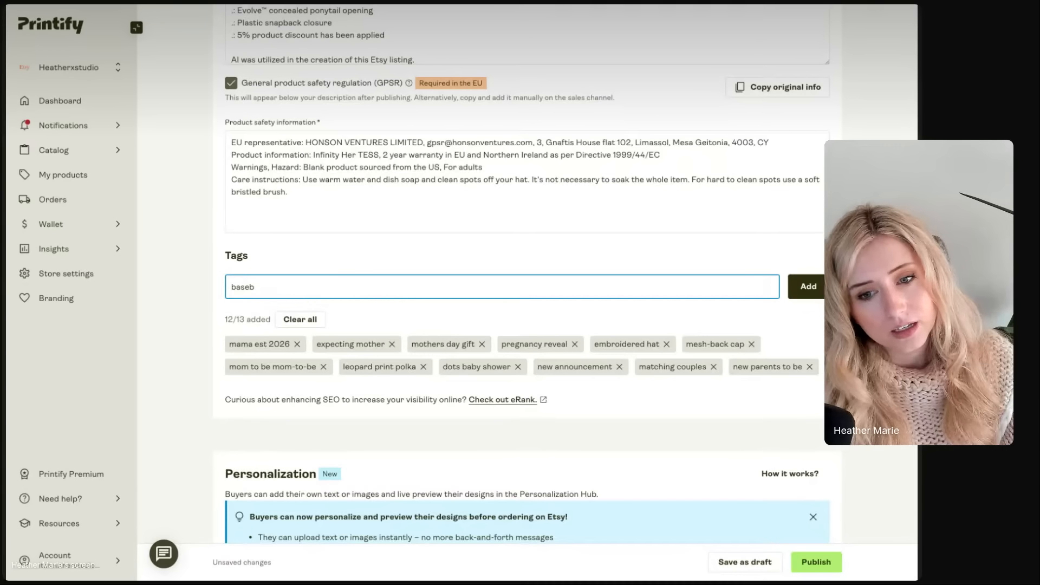
pyautogui.press('BackSpace')
pyautogui.write('ball ')
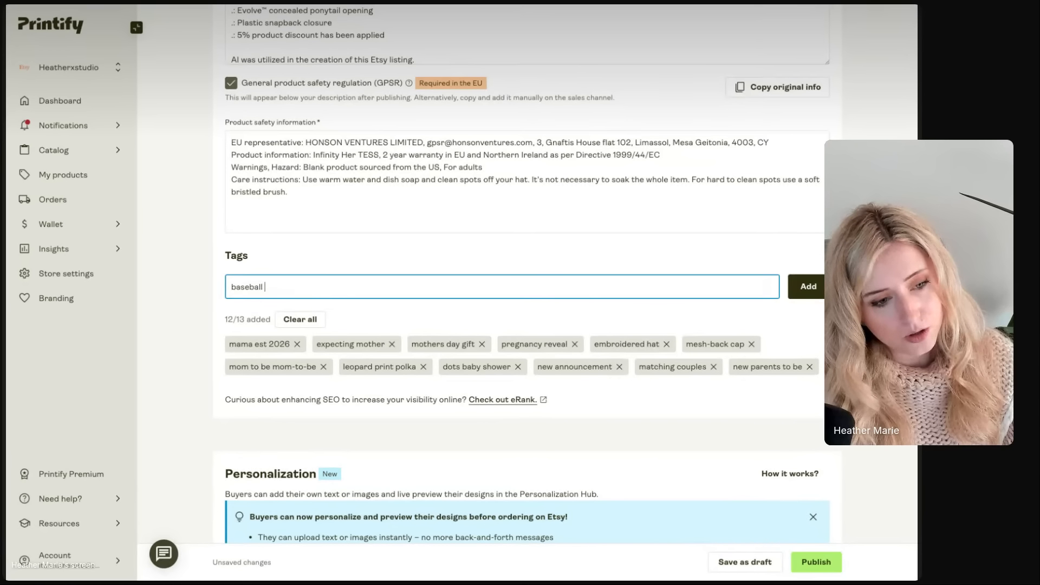
pyautogui.write('hat')
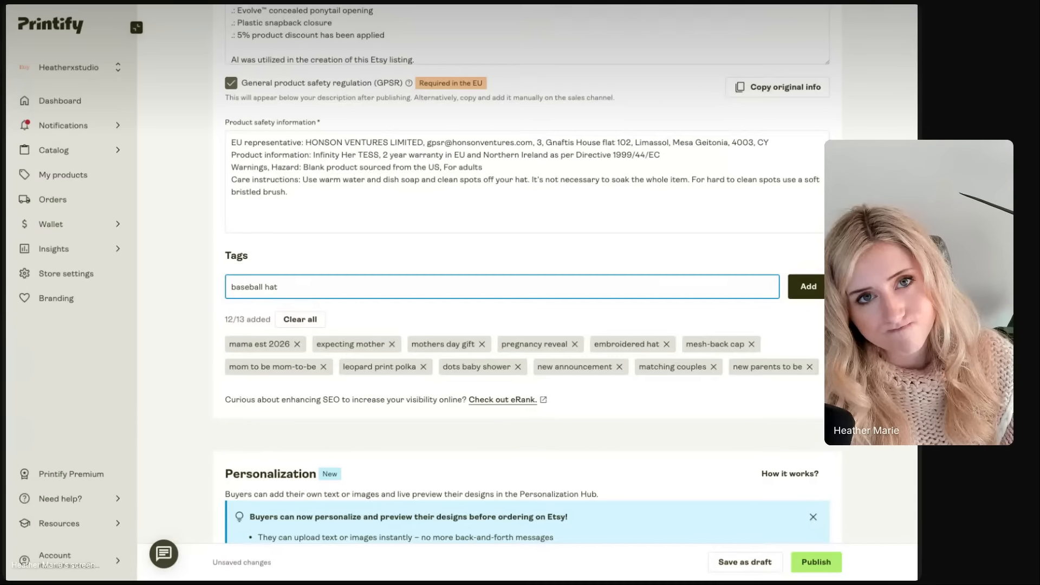
pyautogui.press('BackSpace')
pyautogui.press('BackSpace')
pyautogui.press('BackSpace')
pyautogui.press('BackSpace')
pyautogui.write('washed hat')
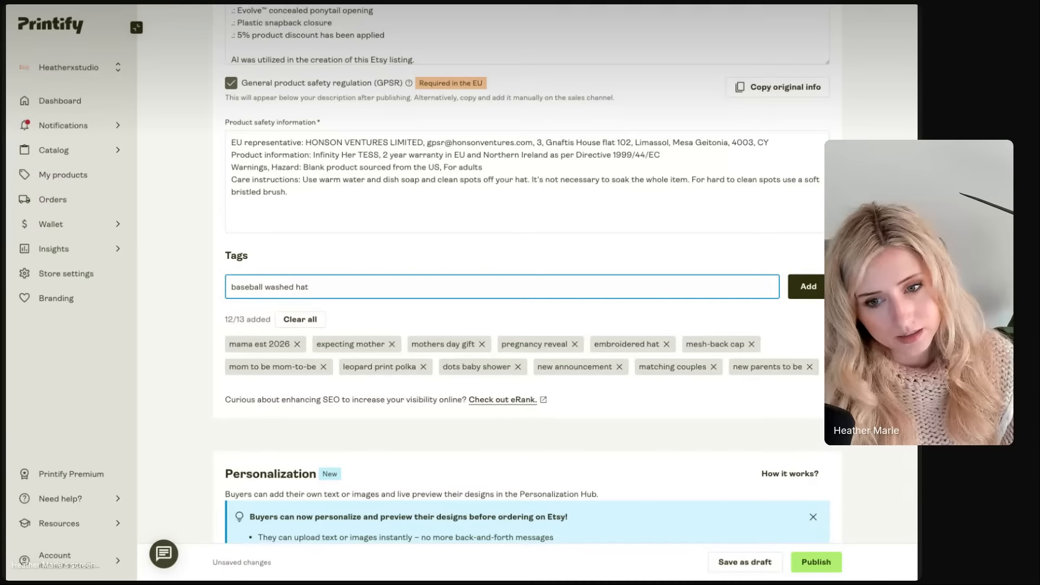
pyautogui.press('Return')
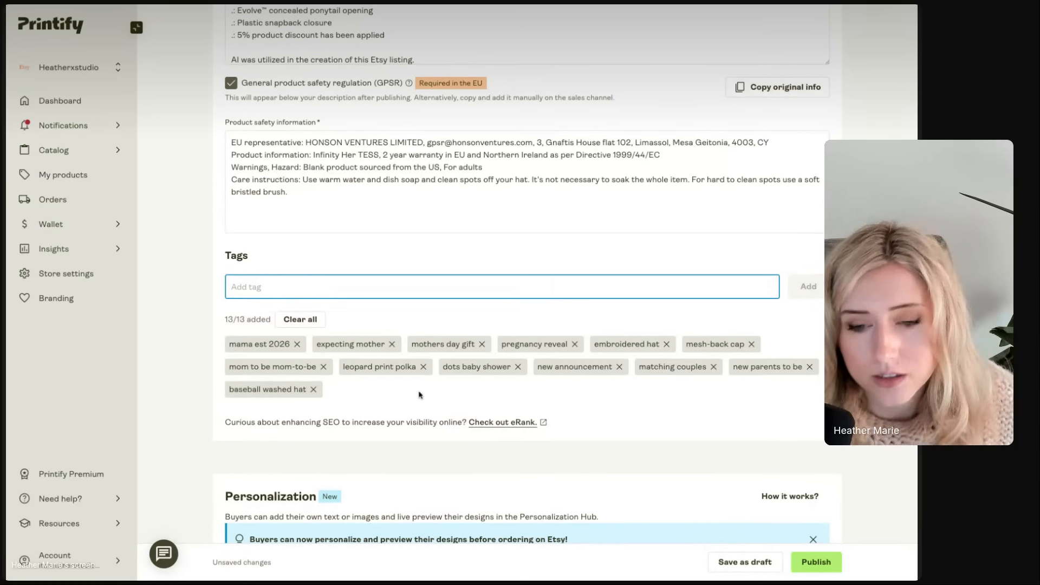
# Copy the studio link for the product listing from the buyer personalization section
pyautogui.scroll(-2, 425, 401)
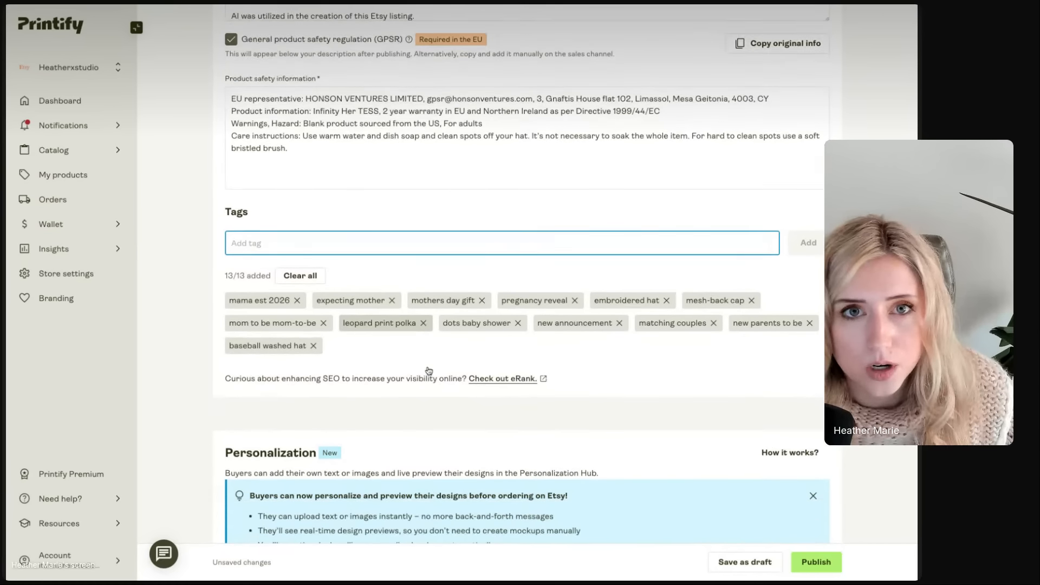
pyautogui.scroll(-10, 428, 371)
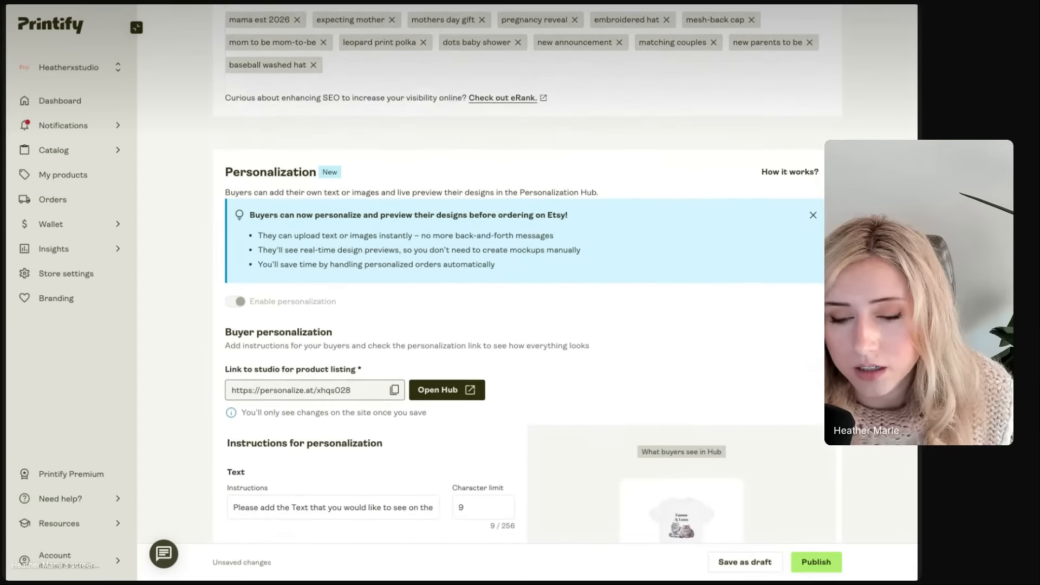
pyautogui.scroll(3, 395, 204)
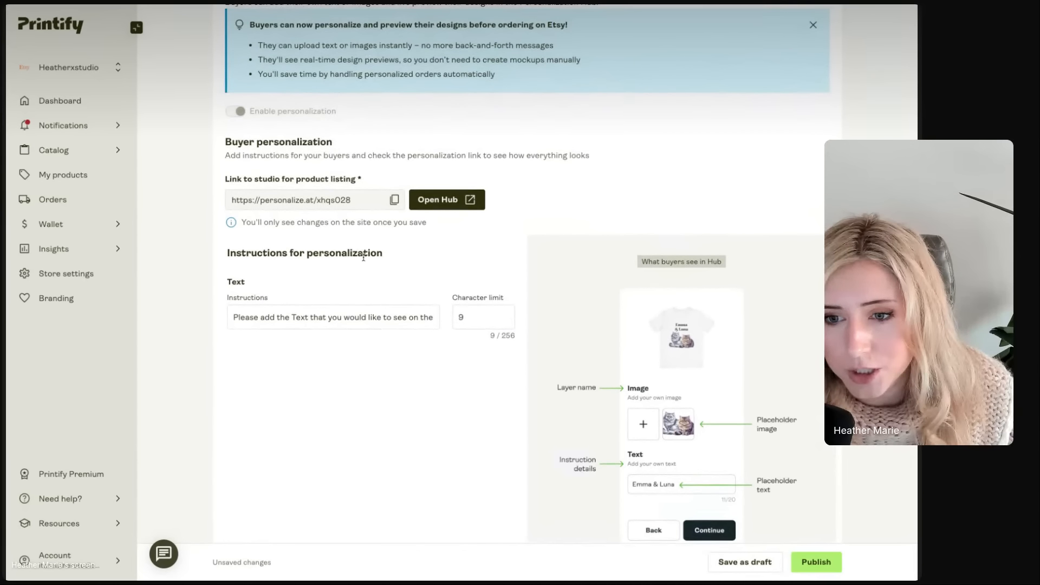
pyautogui.click(395, 200)
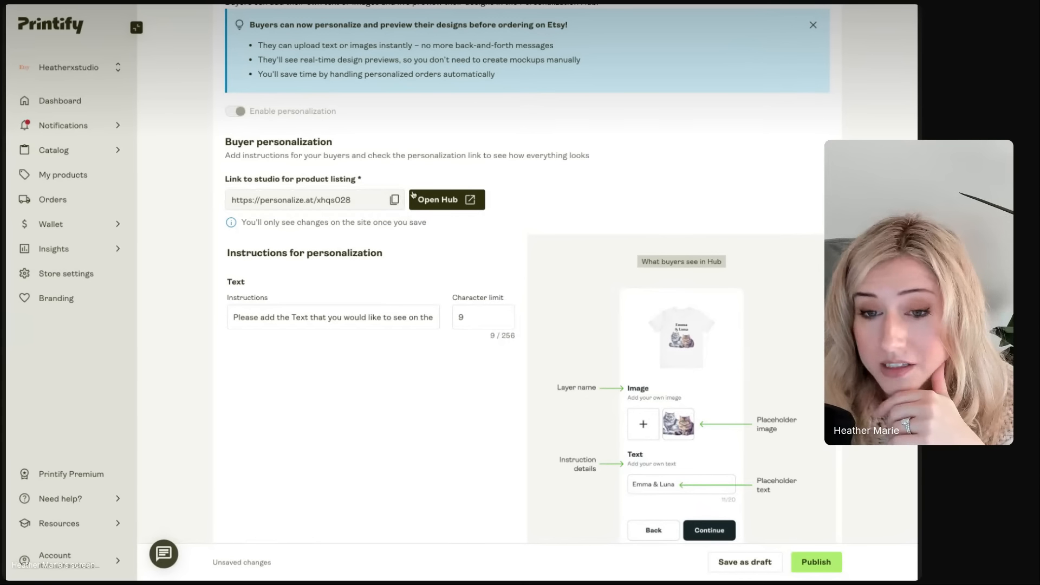
pyautogui.scroll(1, 360, 308)
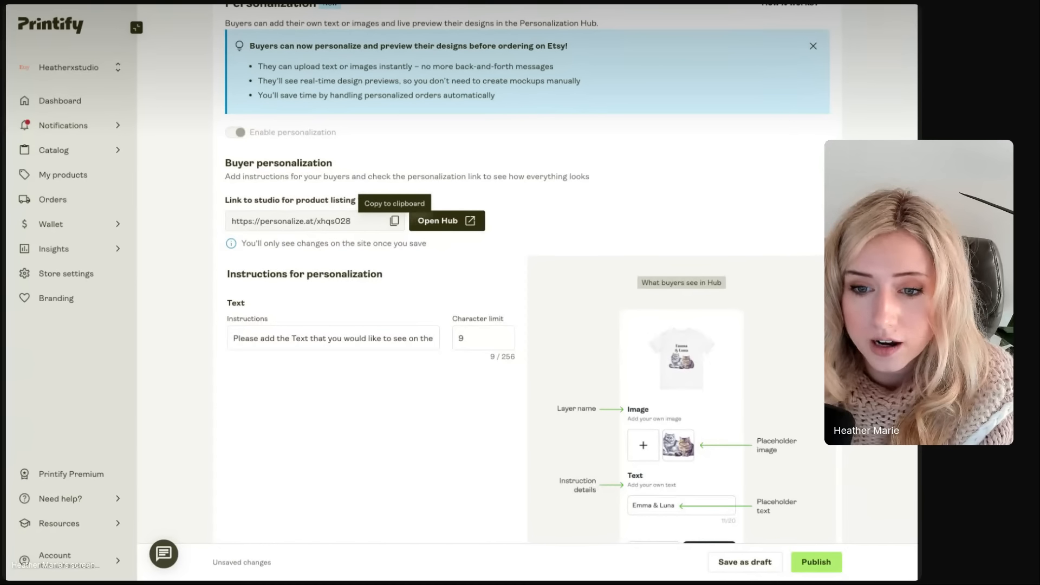
pyautogui.click(394, 221)
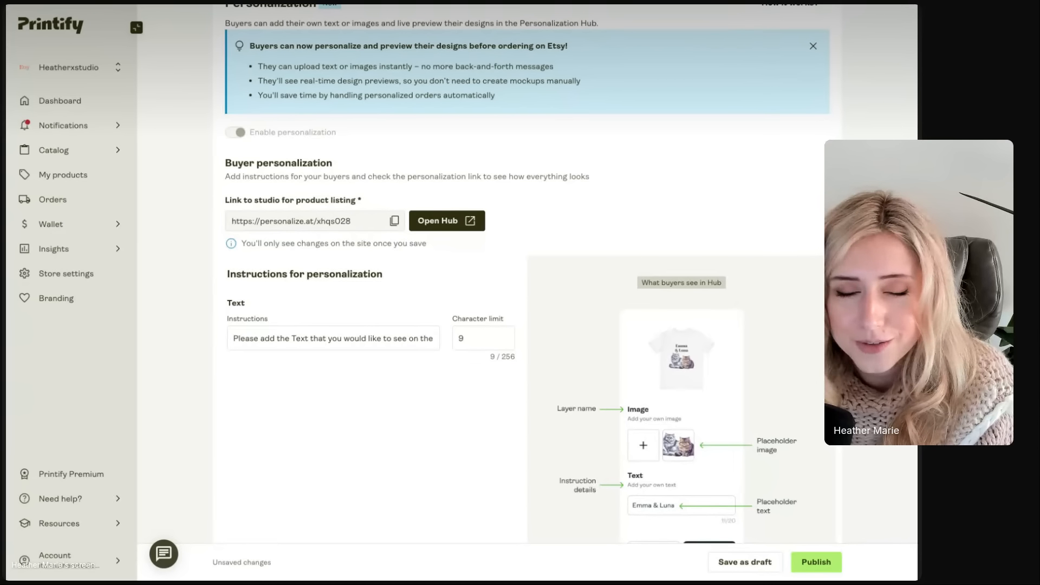
pyautogui.scroll(-1, 435, 152)
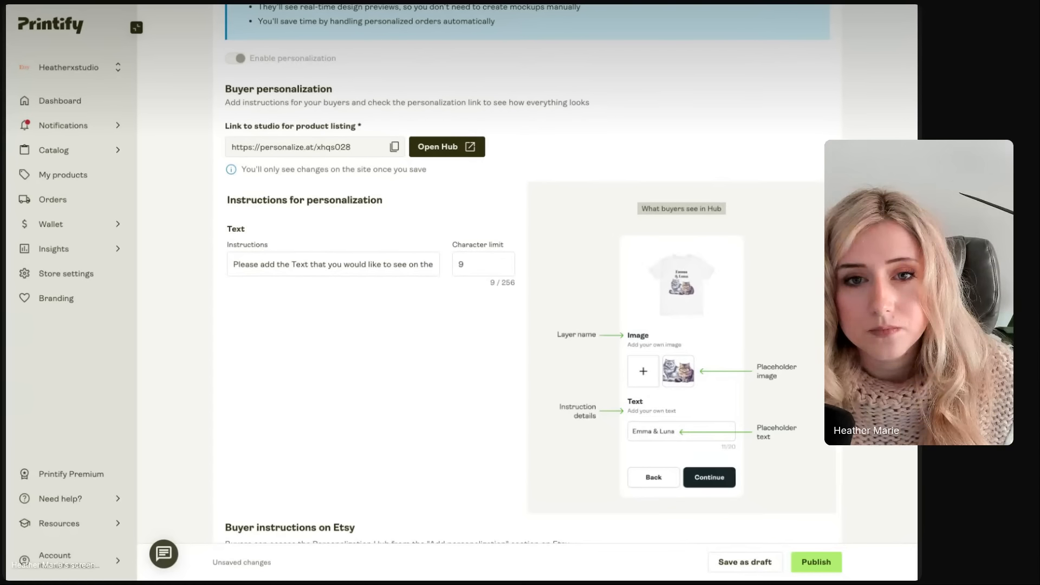
# Open the listing's Personalization Hub, accept all cookies and start personalizing the One size, Black / Leopard hat
pyautogui.click(433, 152)
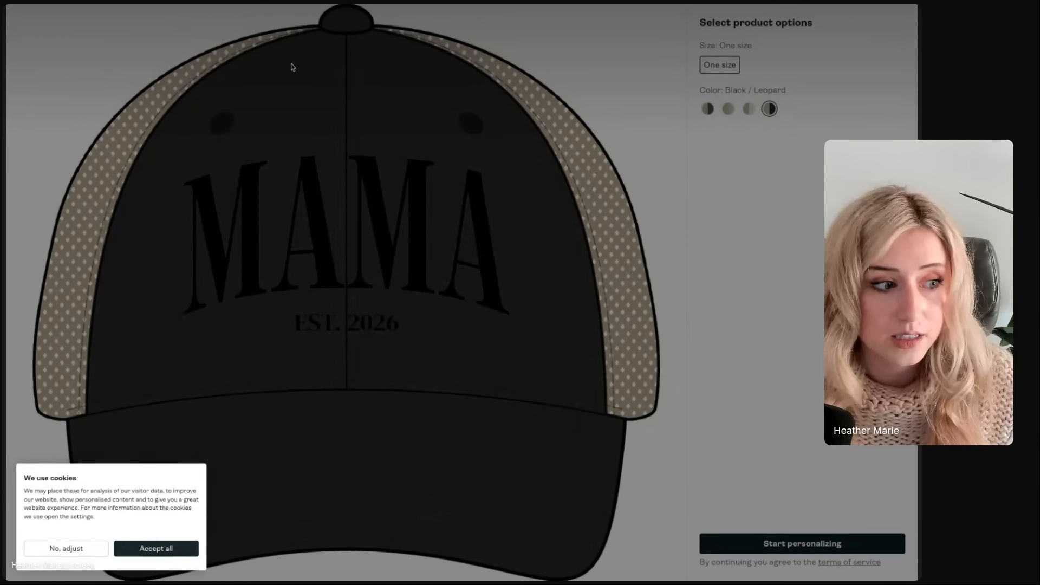
pyautogui.click(156, 548)
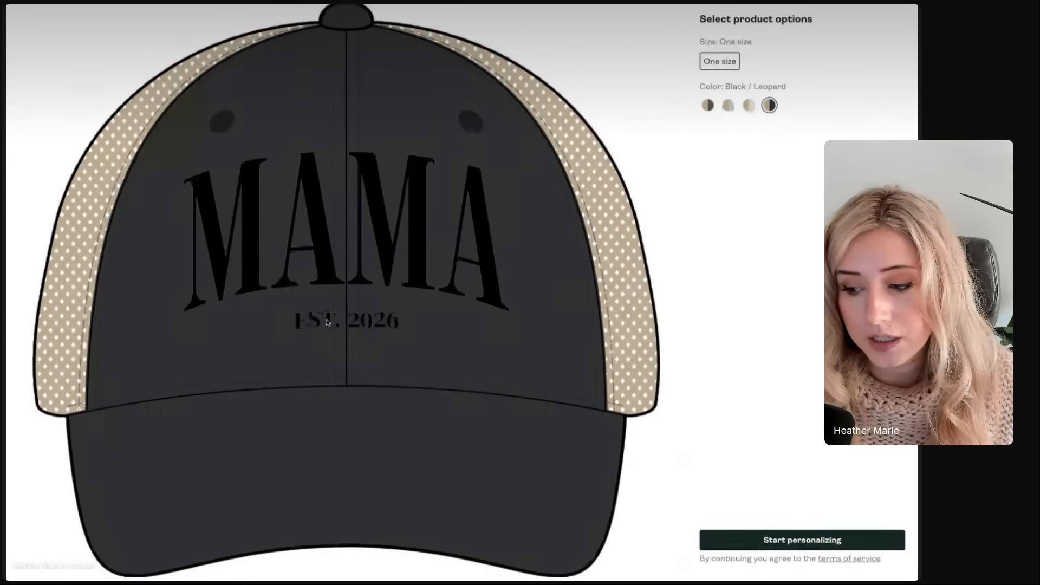
pyautogui.click(741, 544)
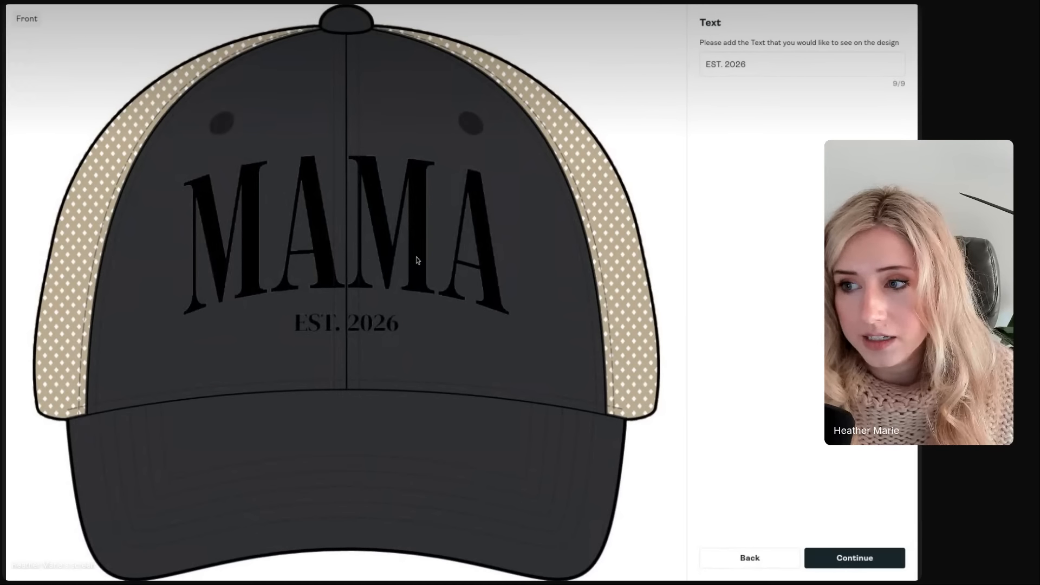
# Try EST. 2027 as the hat's personalization text, replace it with EST. 2025 and continue to the design review
pyautogui.click(761, 68)
pyautogui.press('BackSpace')
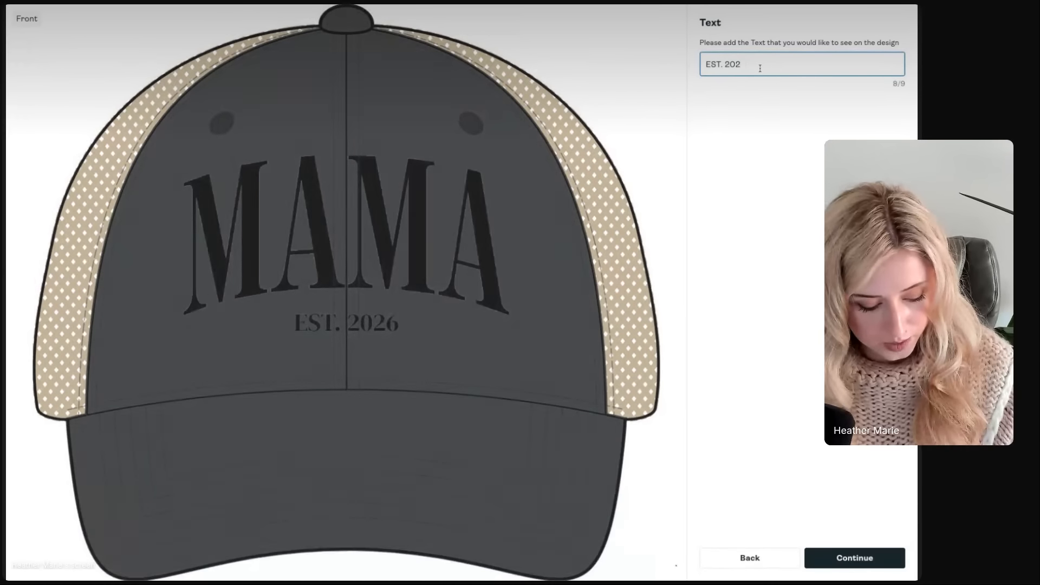
pyautogui.write('7')
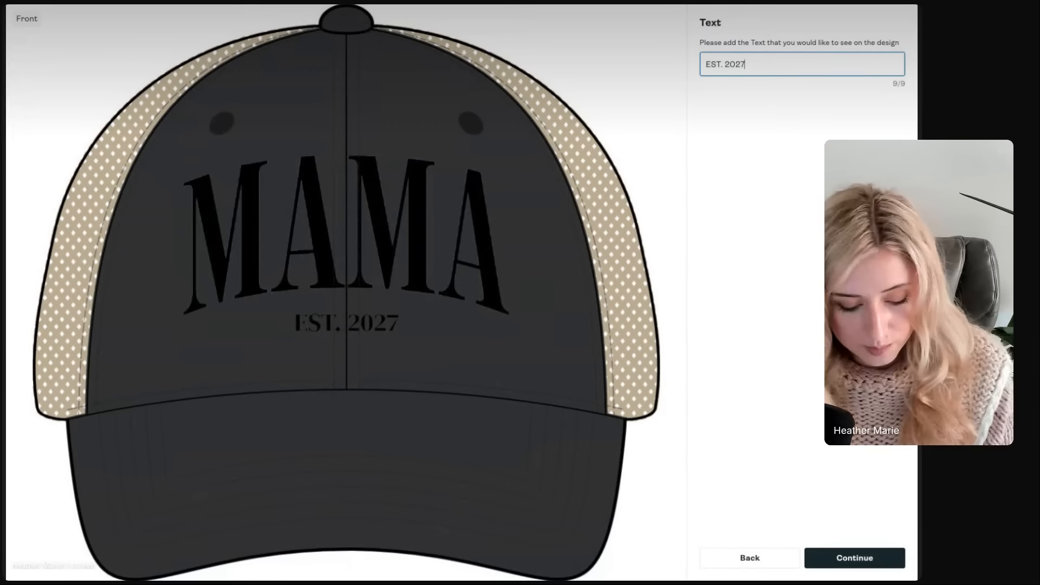
pyautogui.press('BackSpace')
pyautogui.write('5')
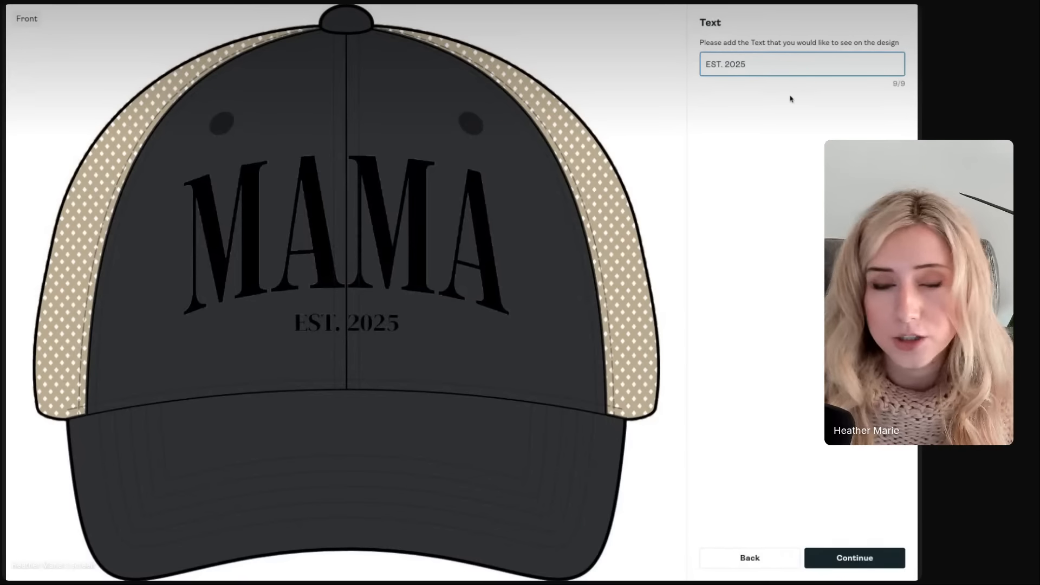
pyautogui.click(881, 554)
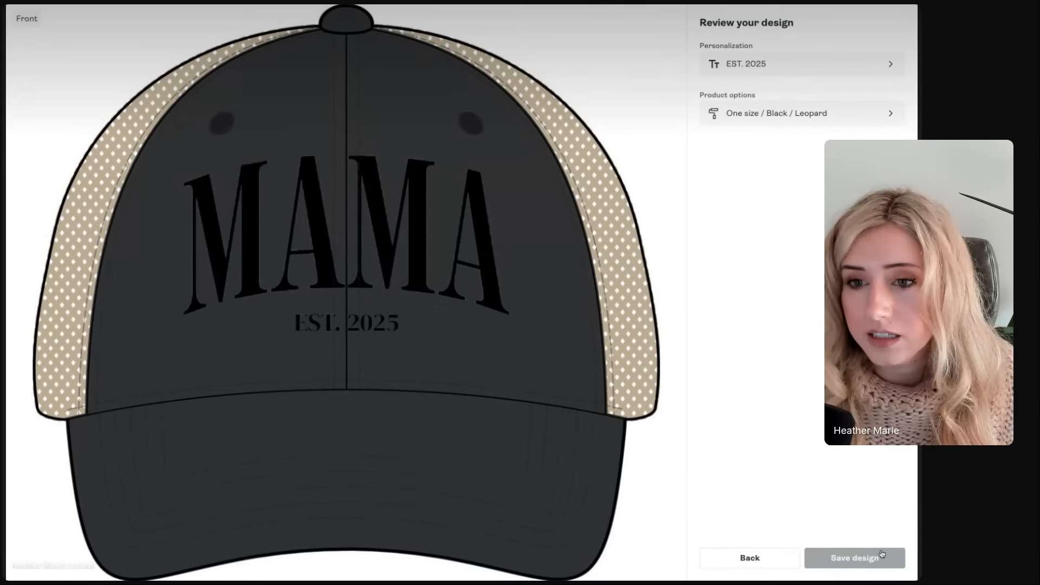
# Preview the hat in the Sage / Polka Dots color, returning to Black / Leopard without restarting the design
pyautogui.click(791, 119)
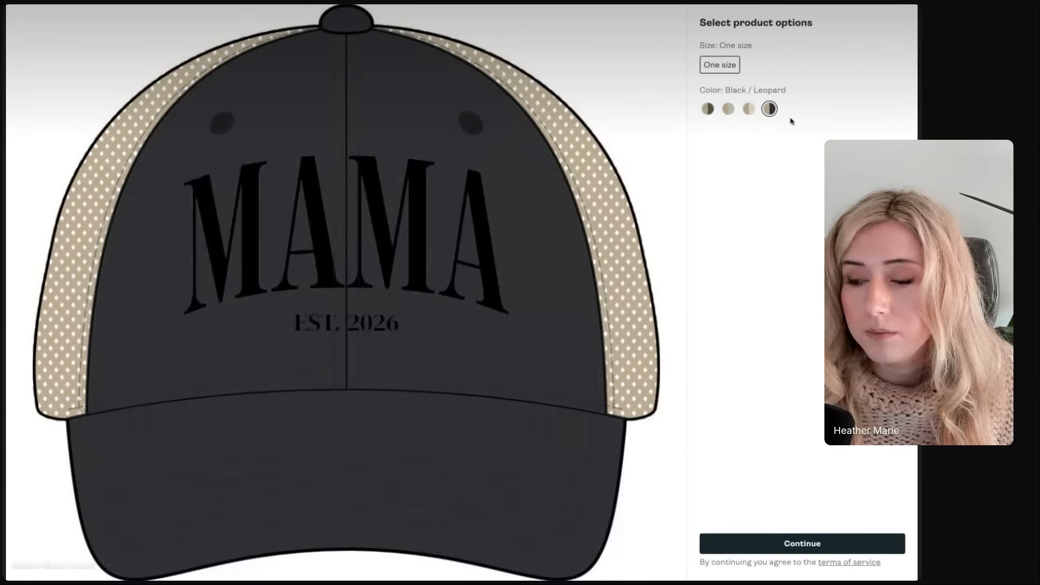
pyautogui.click(727, 109)
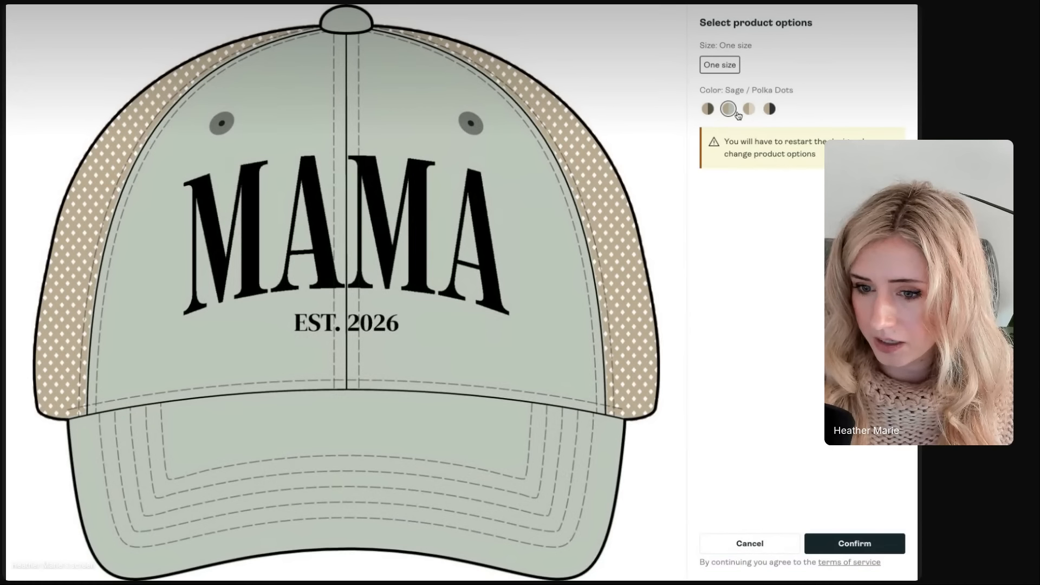
pyautogui.click(770, 109)
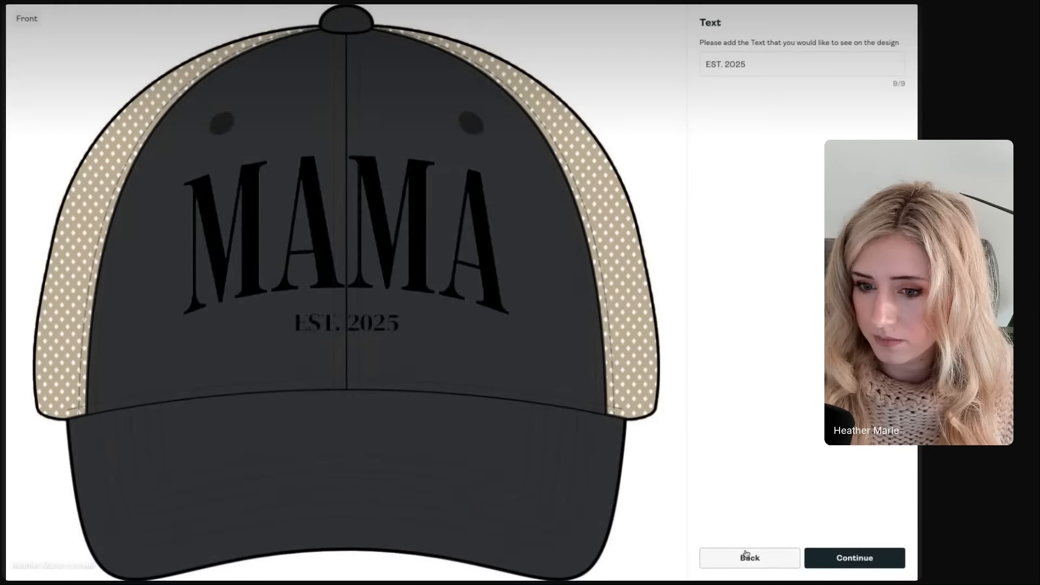
# Continue with the EST. 2025 text, save the personalized design and return to the Printify listing
pyautogui.click(826, 558)
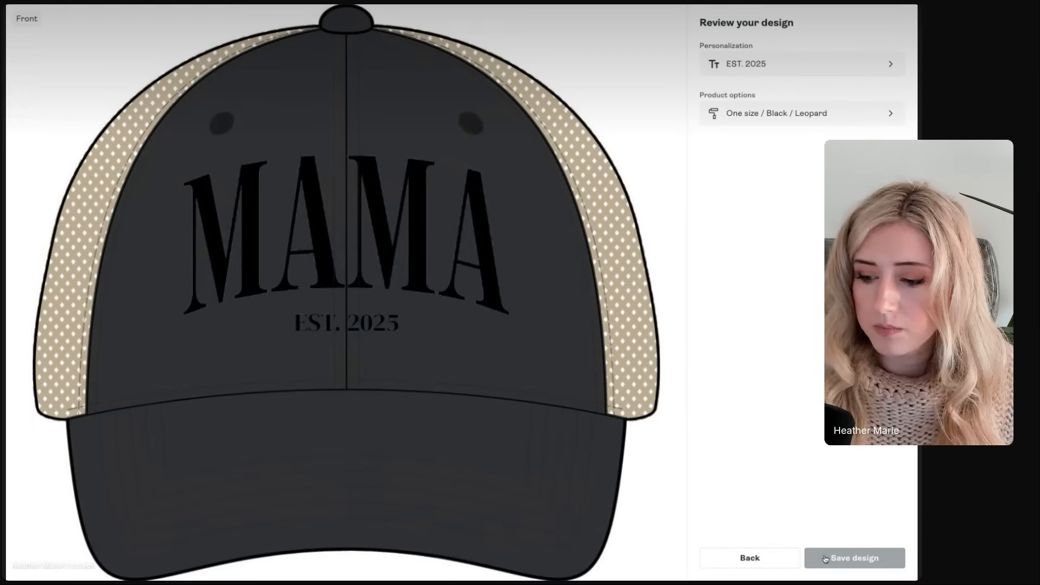
pyautogui.click(856, 558)
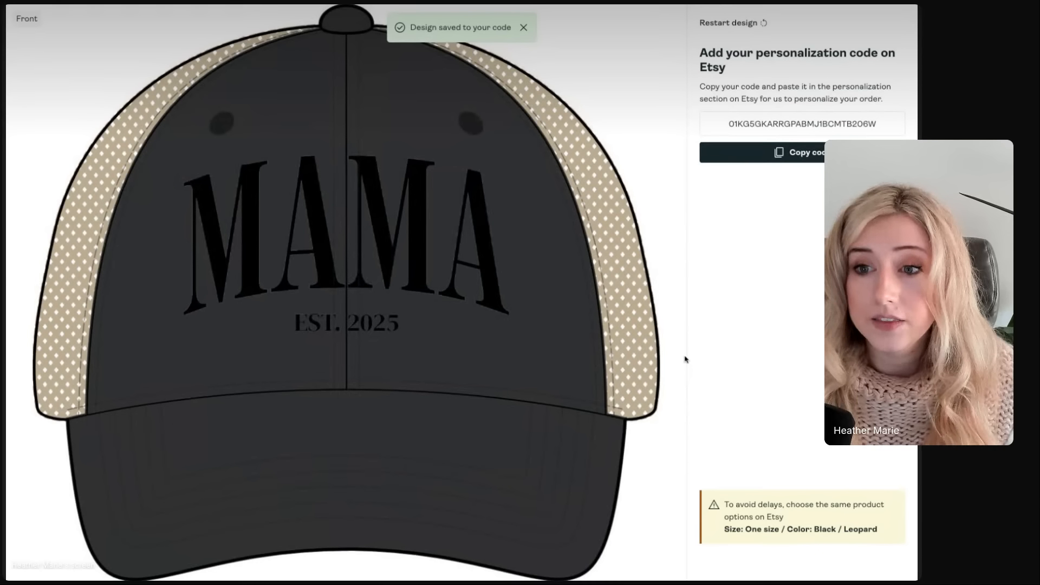
pyautogui.click(244, 2)
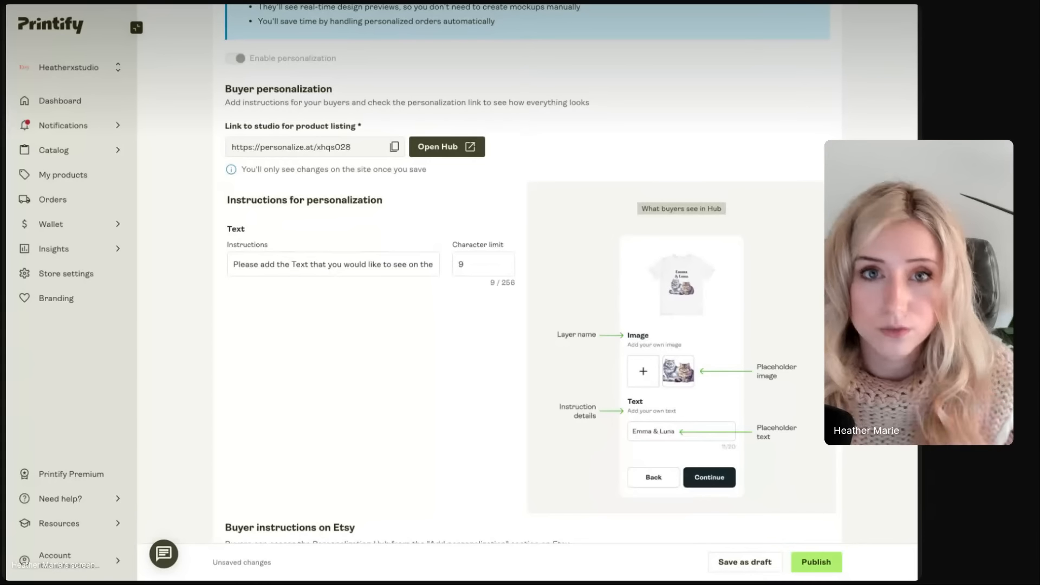
# Replace the personalization text instructions with "Please enter the year you'd like shown below the 'MAMA' text on the hat."
pyautogui.scroll(-6, 384, 267)
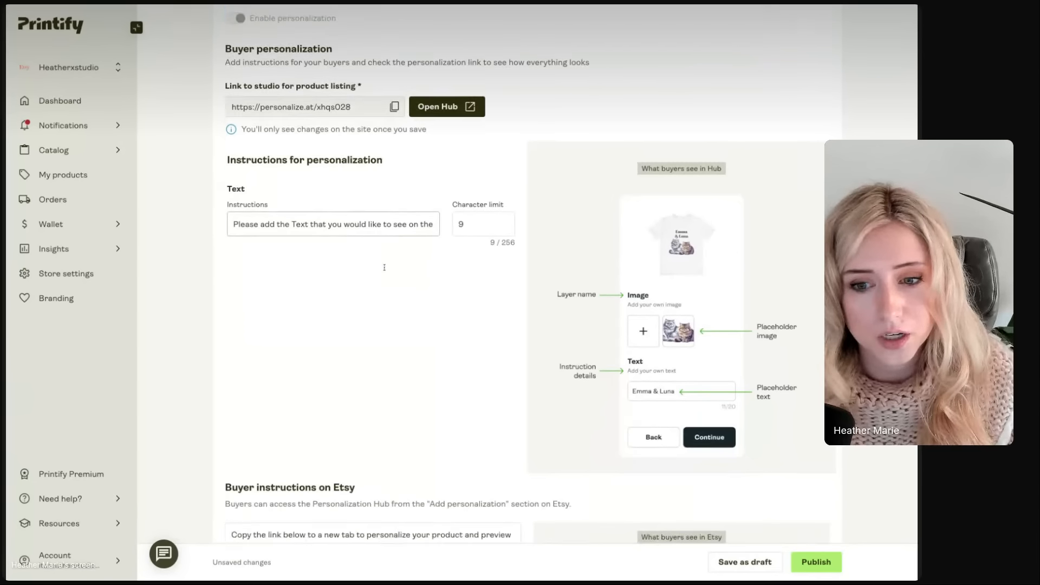
pyautogui.scroll(5, 384, 267)
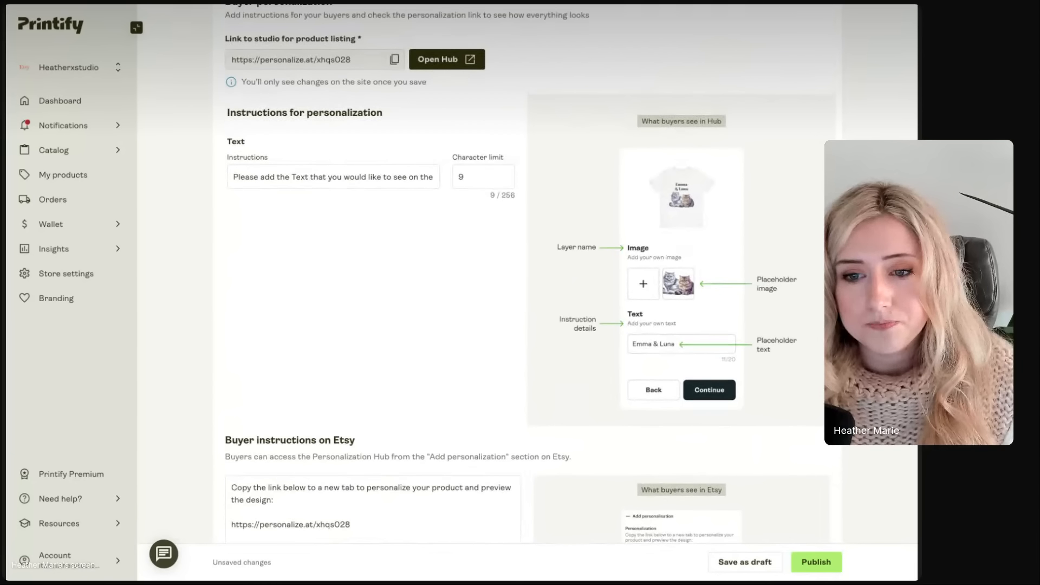
pyautogui.moveTo(234, 177); pyautogui.dragTo(511, 185)
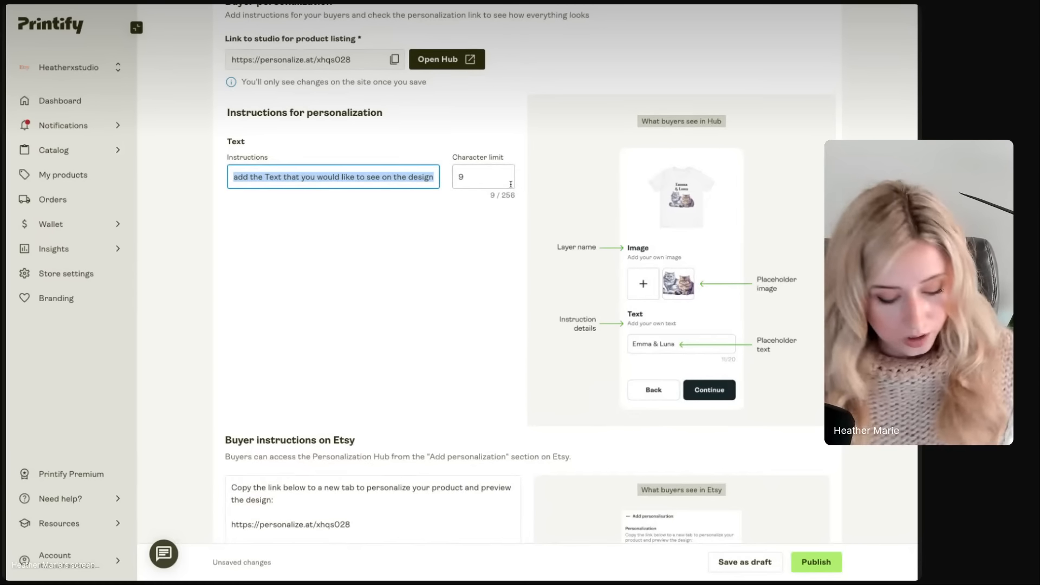
pyautogui.write('Please ')
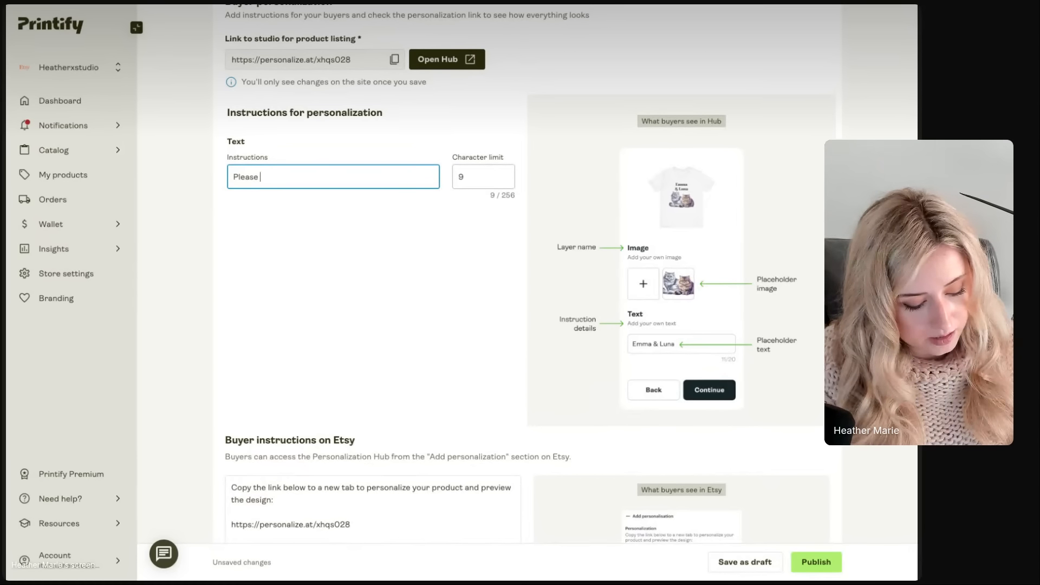
pyautogui.write('enter the ')
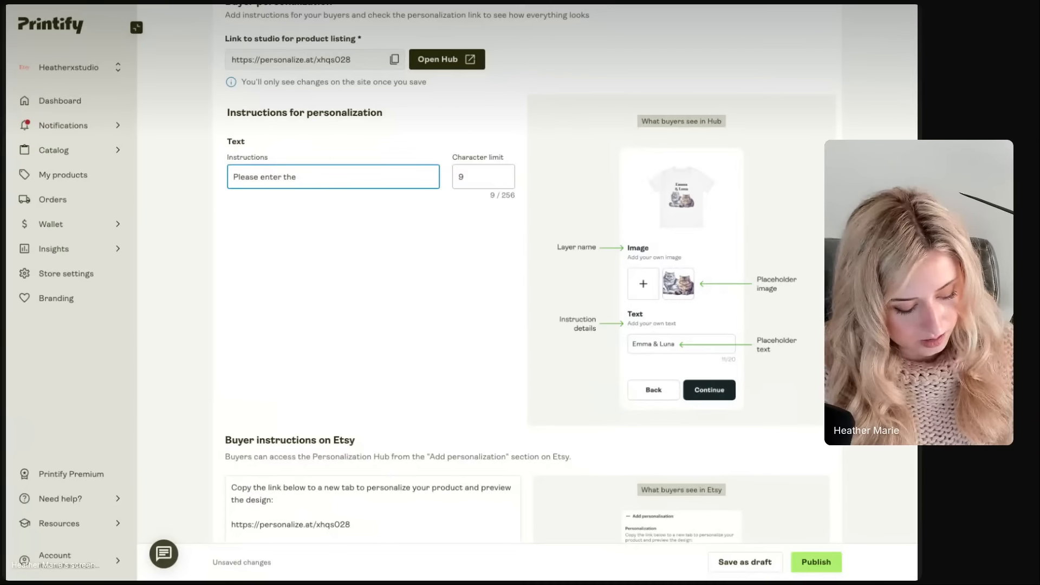
pyautogui.write('yea')
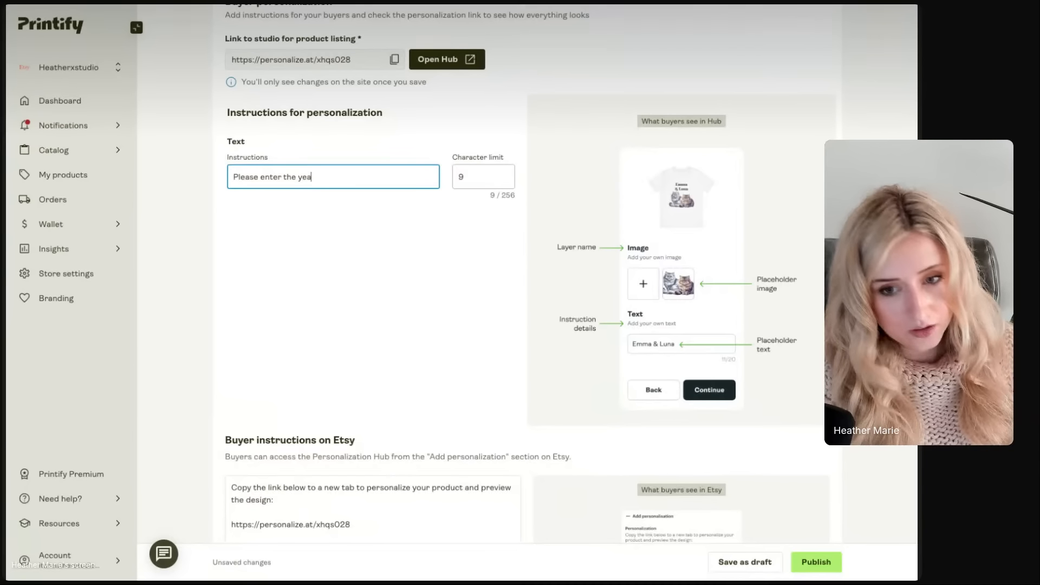
pyautogui.write('r you')
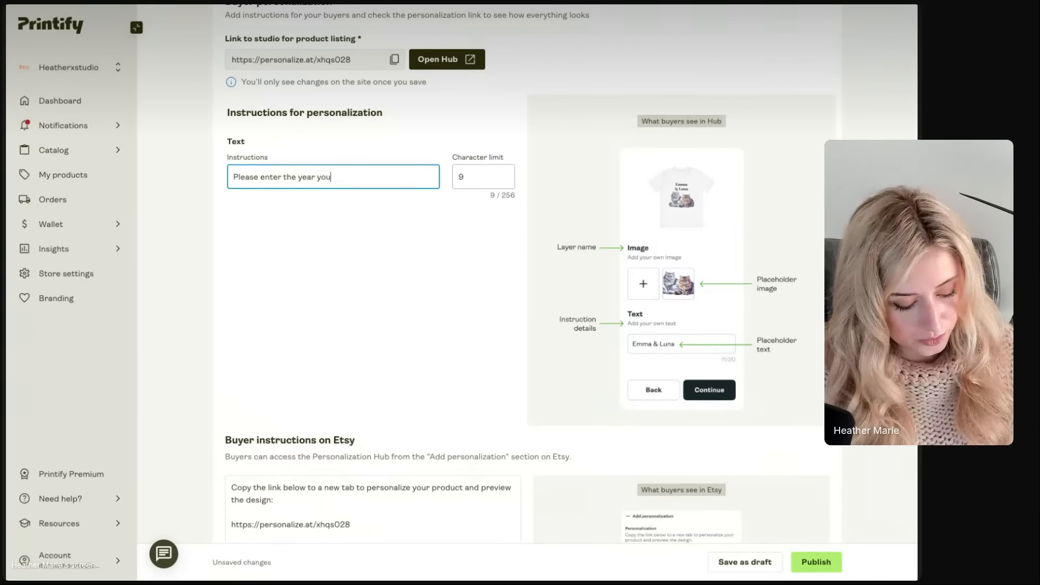
pyautogui.write("'d like shown on th")
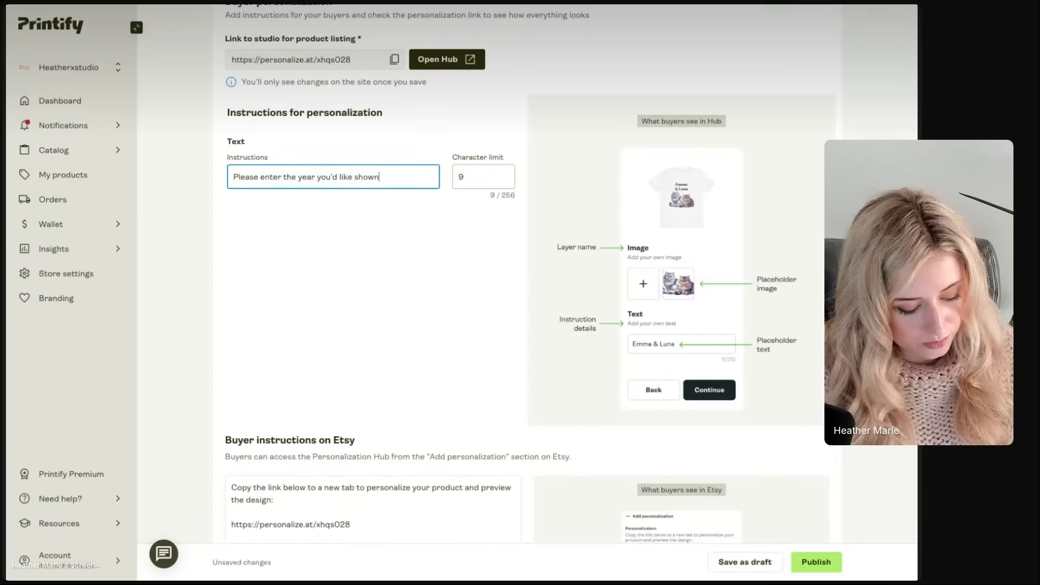
pyautogui.press('BackSpace')
pyautogui.press('BackSpace')
pyautogui.press('BackSpace')
pyautogui.press('BackSpace')
pyautogui.press('BackSpace')
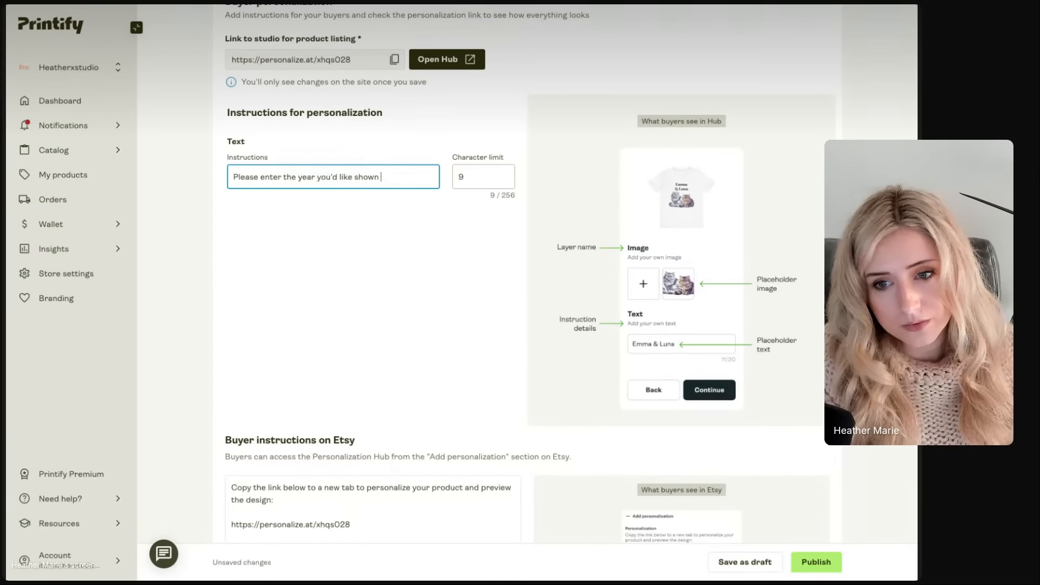
pyautogui.write("below the 'M")
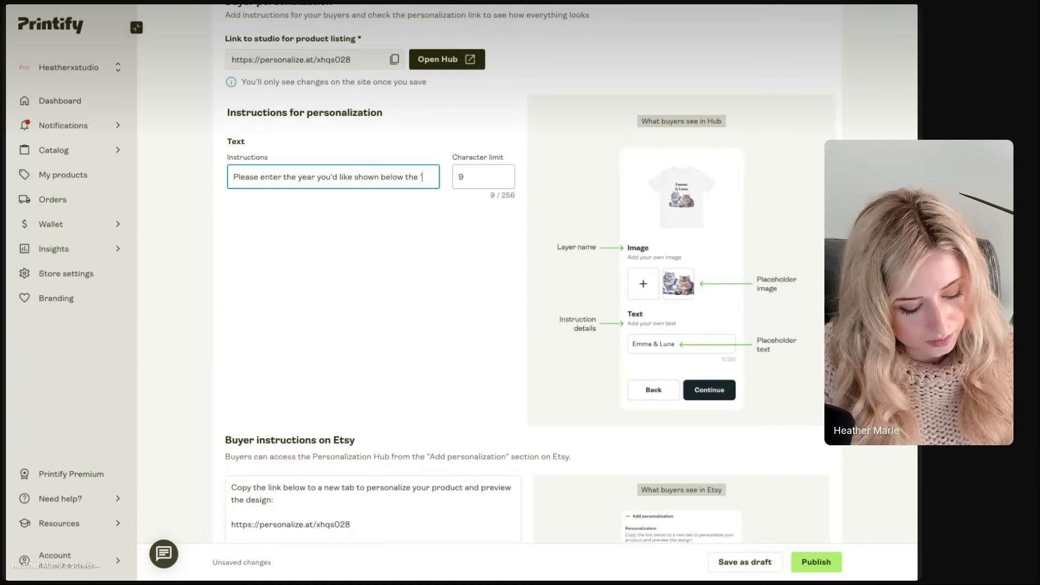
pyautogui.write("AMA' te")
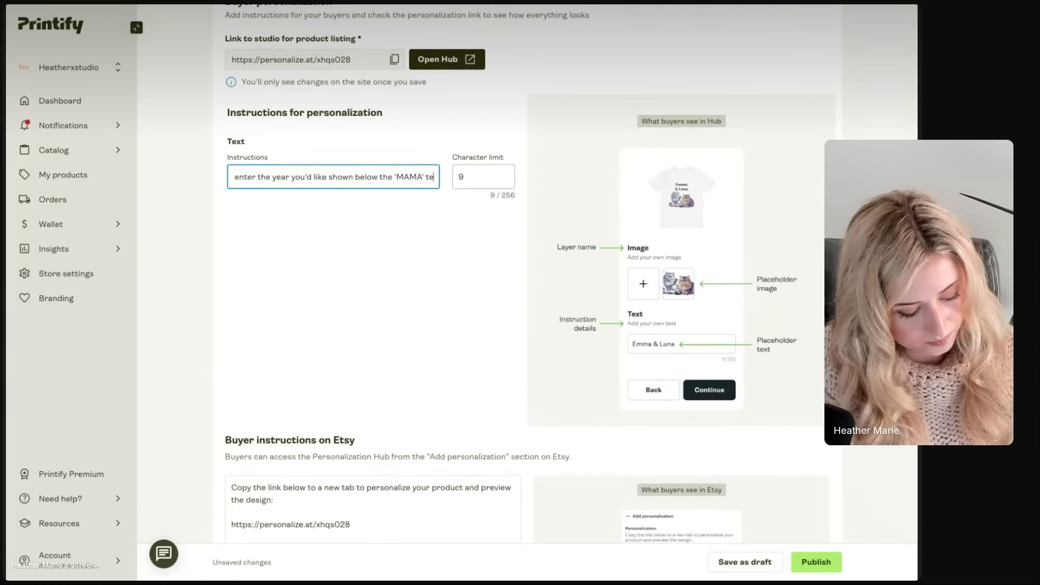
pyautogui.write('xt on the hate')
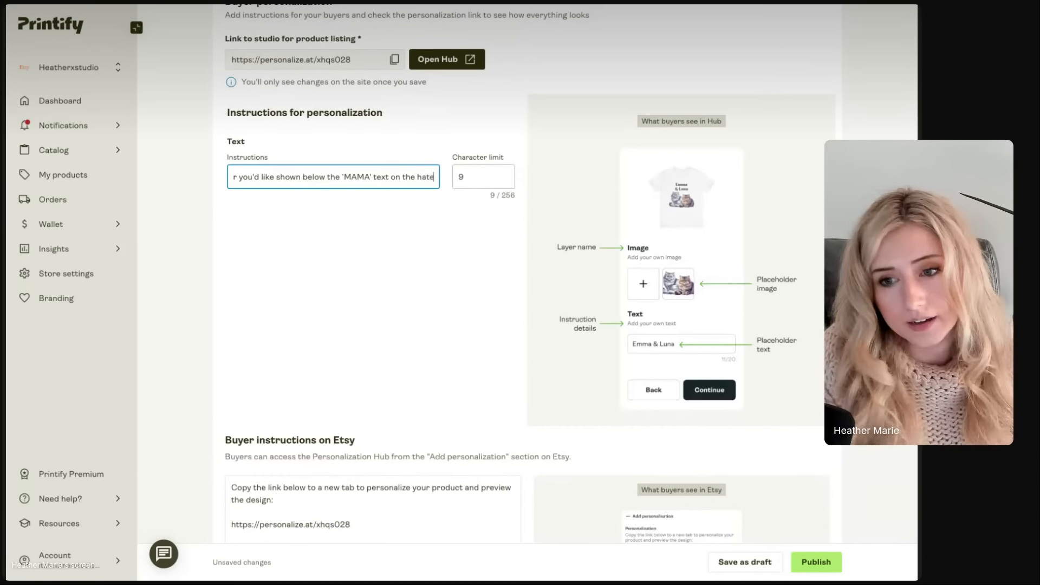
pyautogui.press('BackSpace')
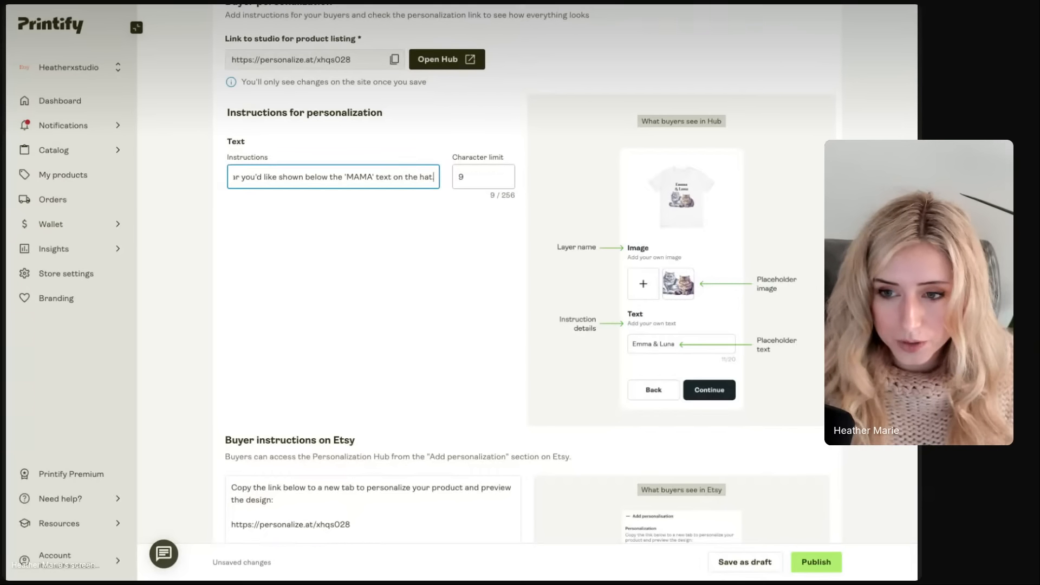
# Review the Etsy buyer instructions and enable the Economy shipping method for the hat
pyautogui.scroll(-3, 323, 308)
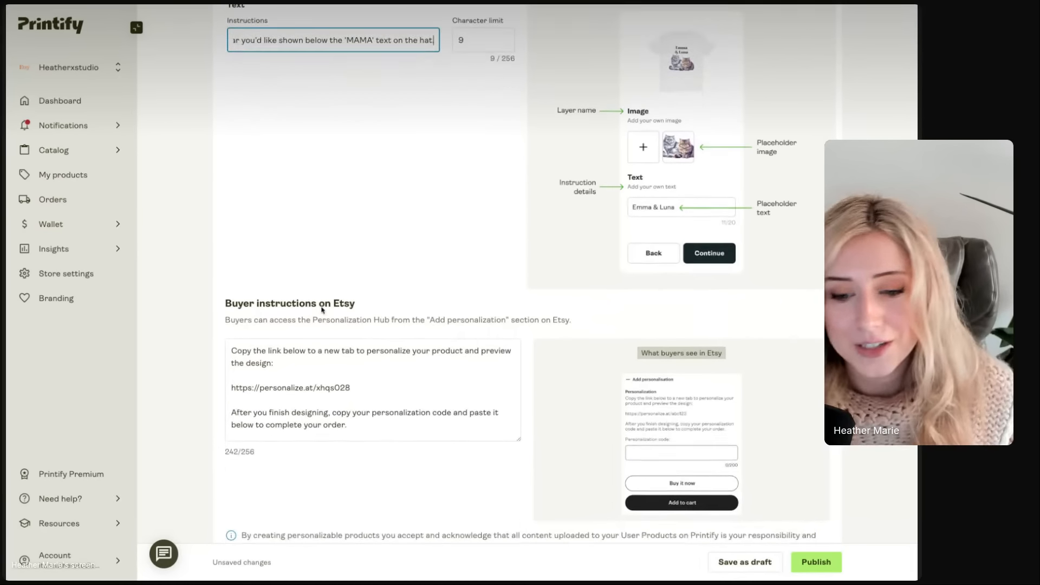
pyautogui.click(352, 330)
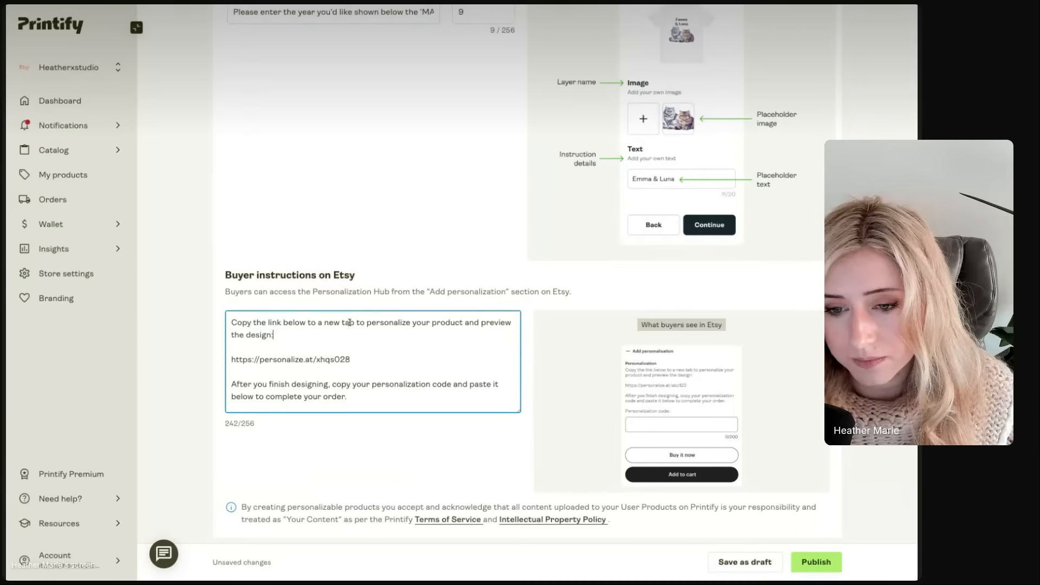
pyautogui.click(494, 297)
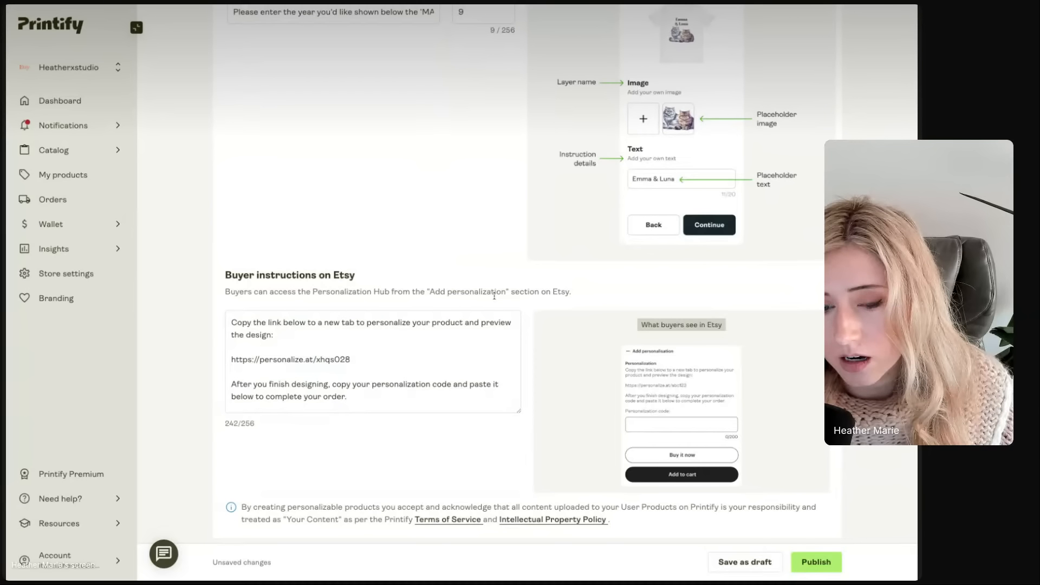
pyautogui.scroll(-6, 232, 332)
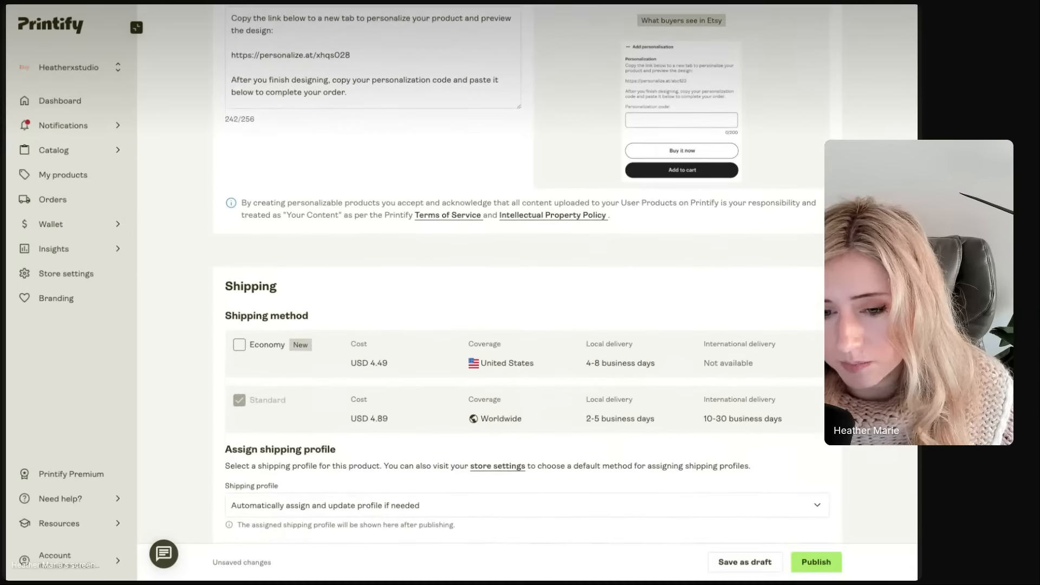
pyautogui.click(239, 320)
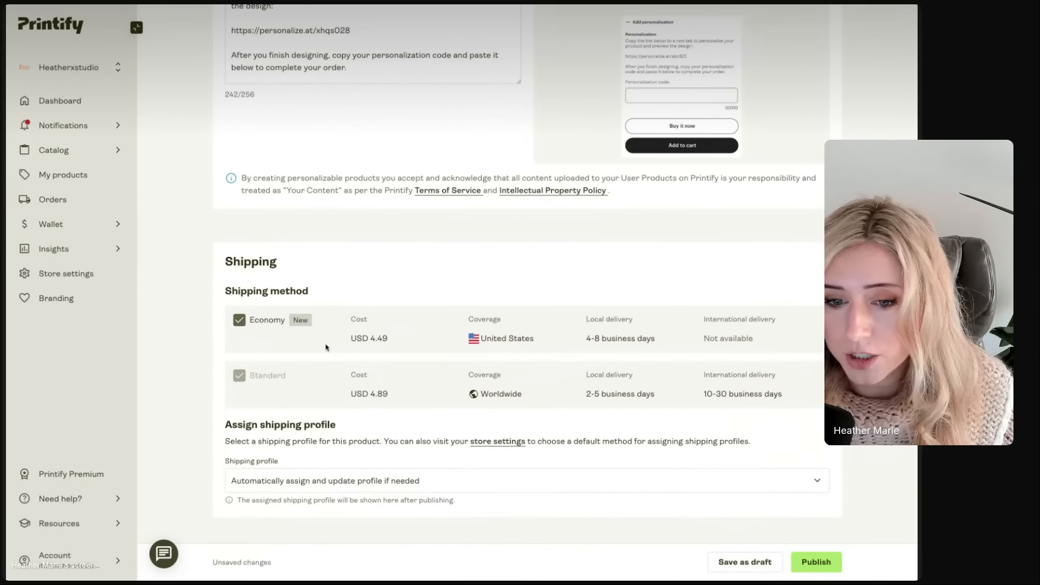
# Expand the four color variants in the pricing table and set the retail price of all of them to USD 34.99
pyautogui.scroll(-3, 340, 338)
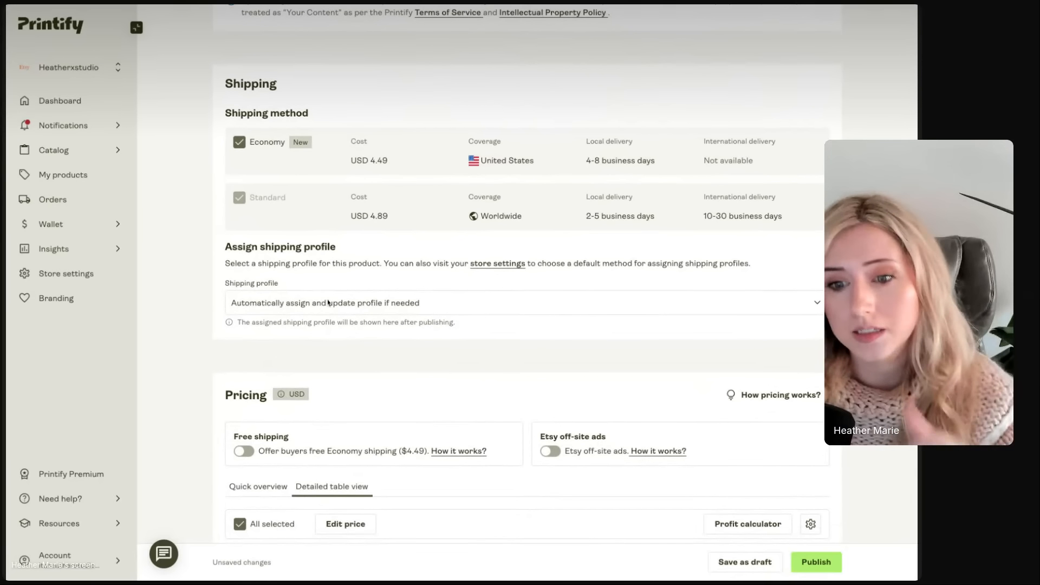
pyautogui.scroll(-2, 328, 302)
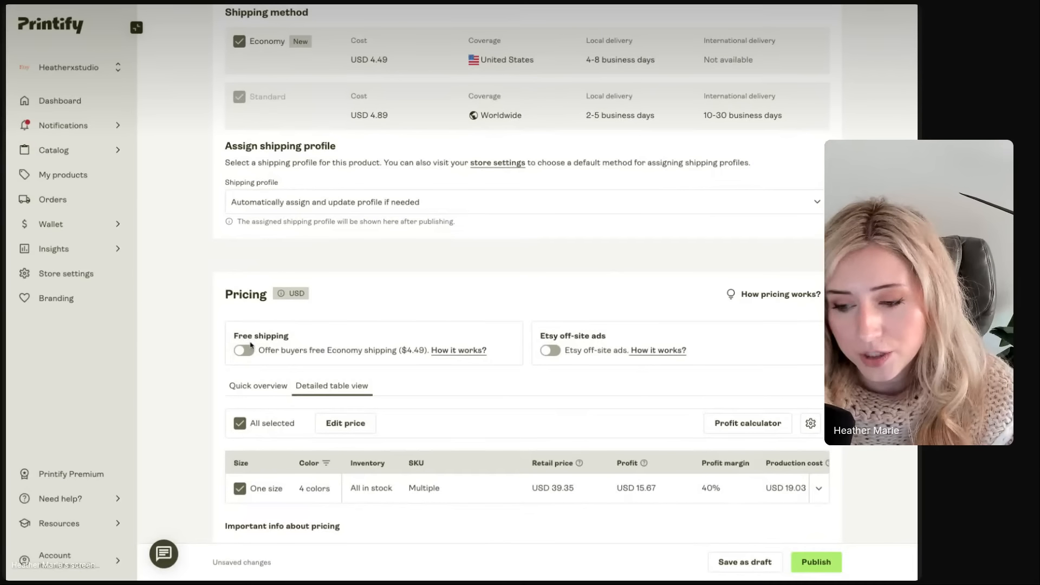
pyautogui.scroll(-3, 251, 345)
pyautogui.scroll(-2, 251, 346)
pyautogui.scroll(1, 251, 345)
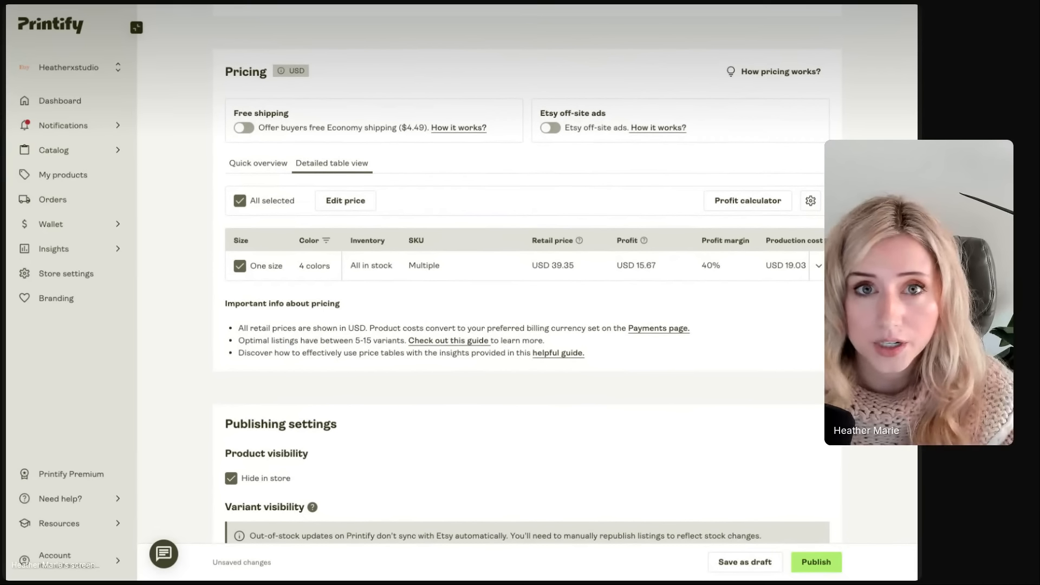
pyautogui.click(426, 263)
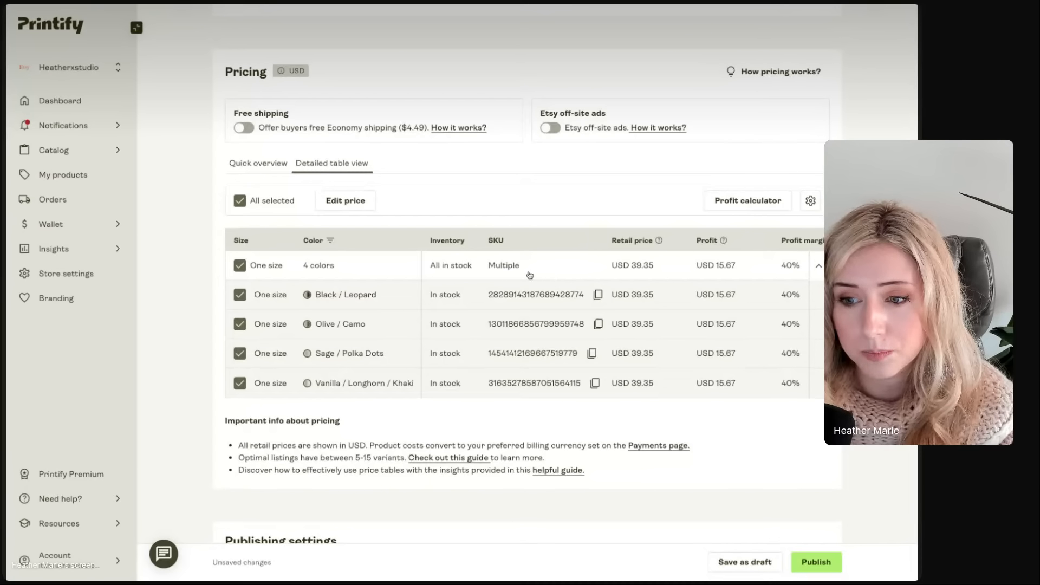
pyautogui.click(359, 202)
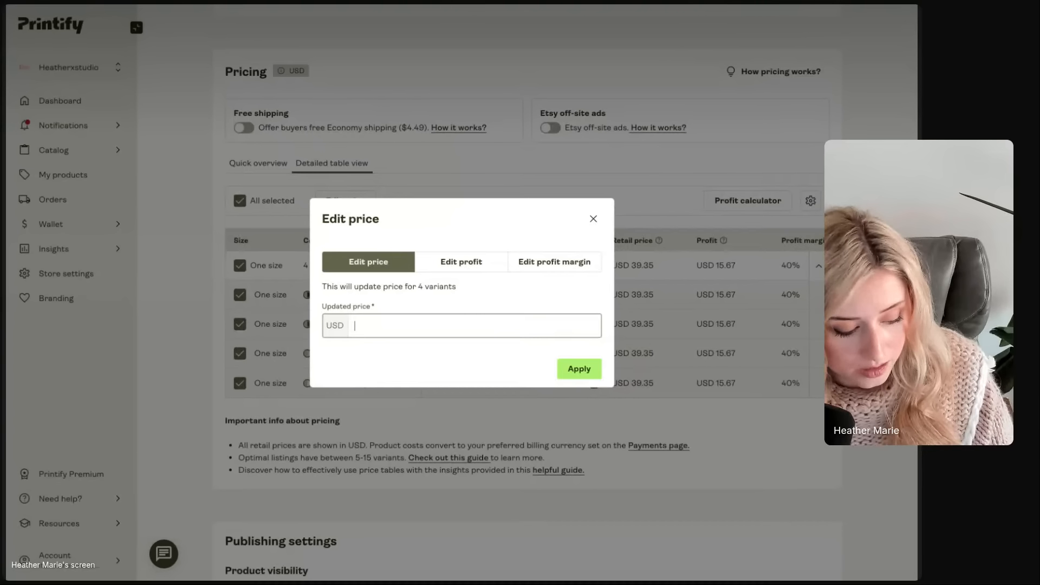
pyautogui.write('34.989')
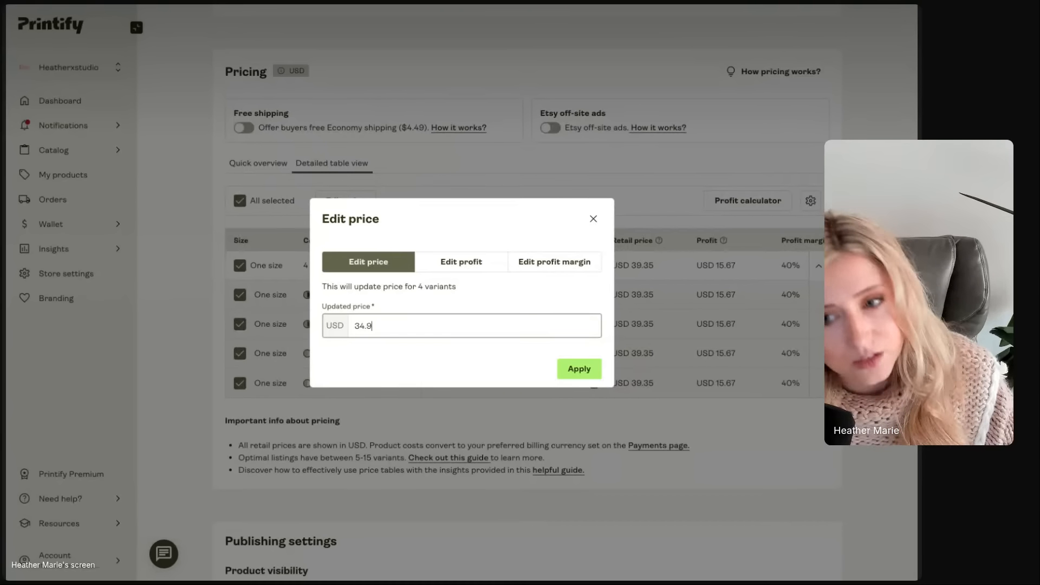
pyautogui.press('BackSpace')
pyautogui.press('BackSpace')
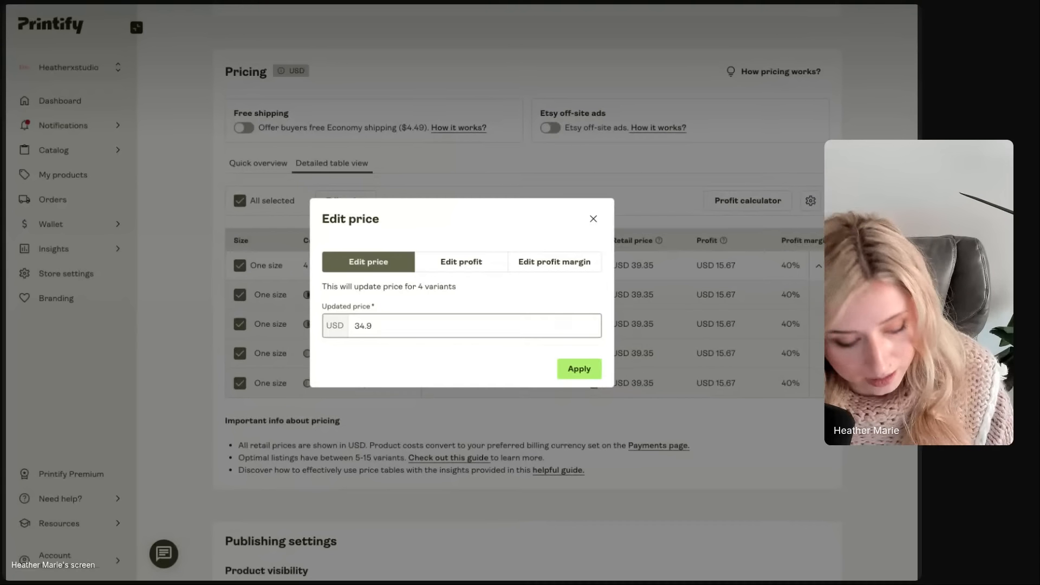
pyautogui.write('9')
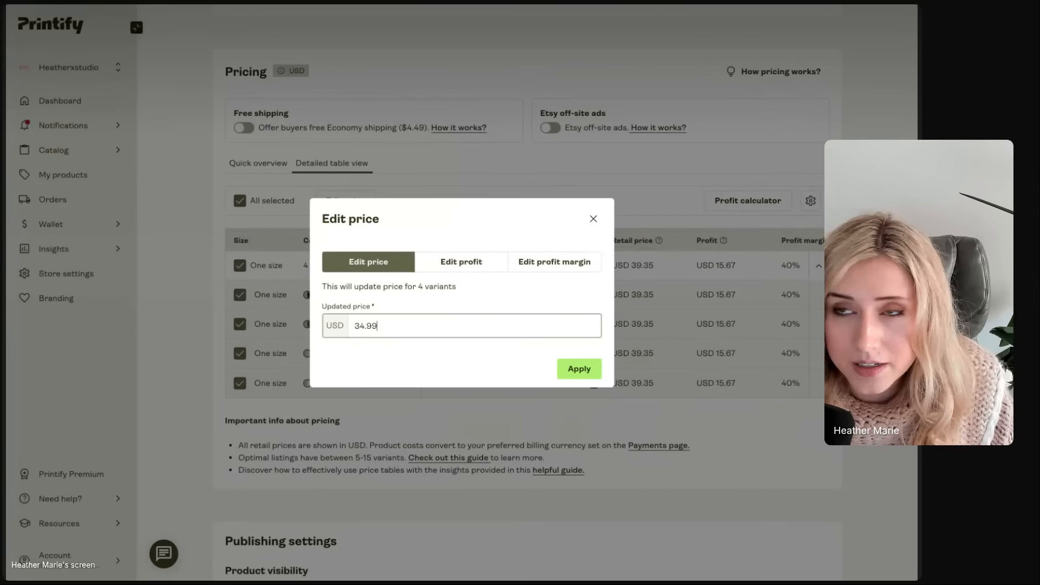
pyautogui.click(571, 371)
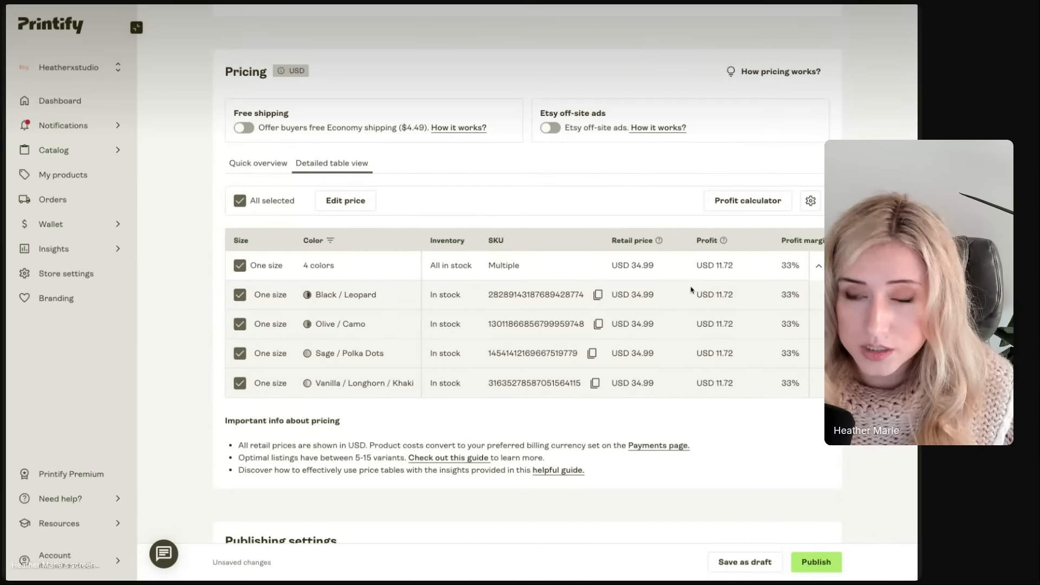
# Check the updated variant pricing and turn off Hide in store in the publishing settings
pyautogui.moveTo(794, 267)
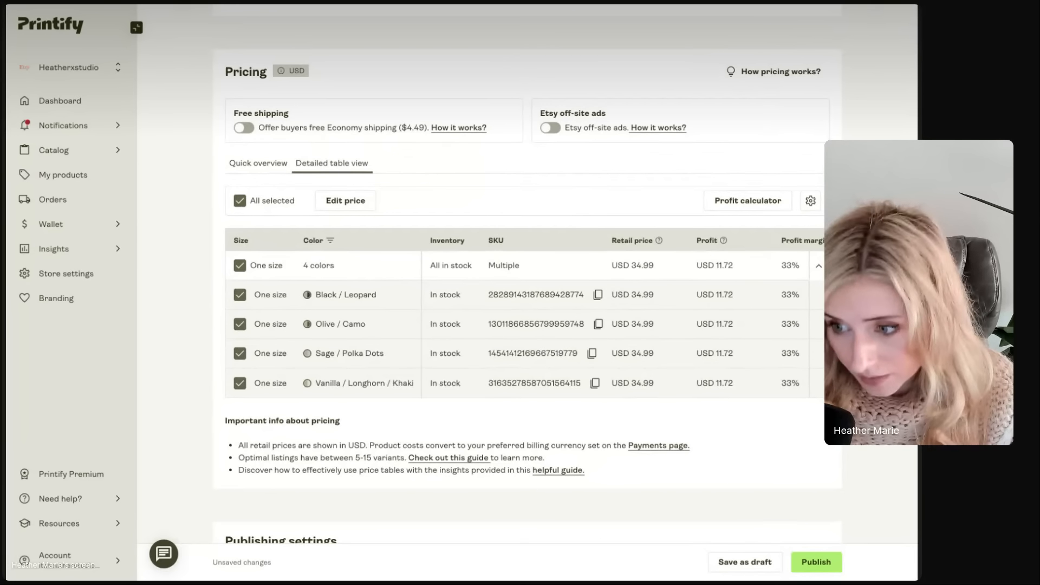
pyautogui.scroll(-2, 767, 226)
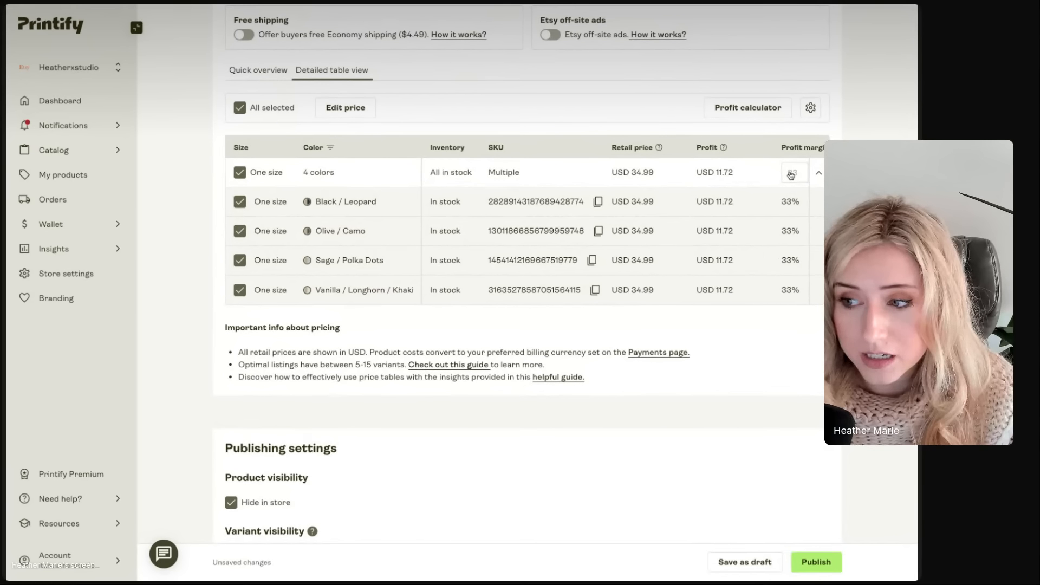
pyautogui.scroll(-1, 731, 231)
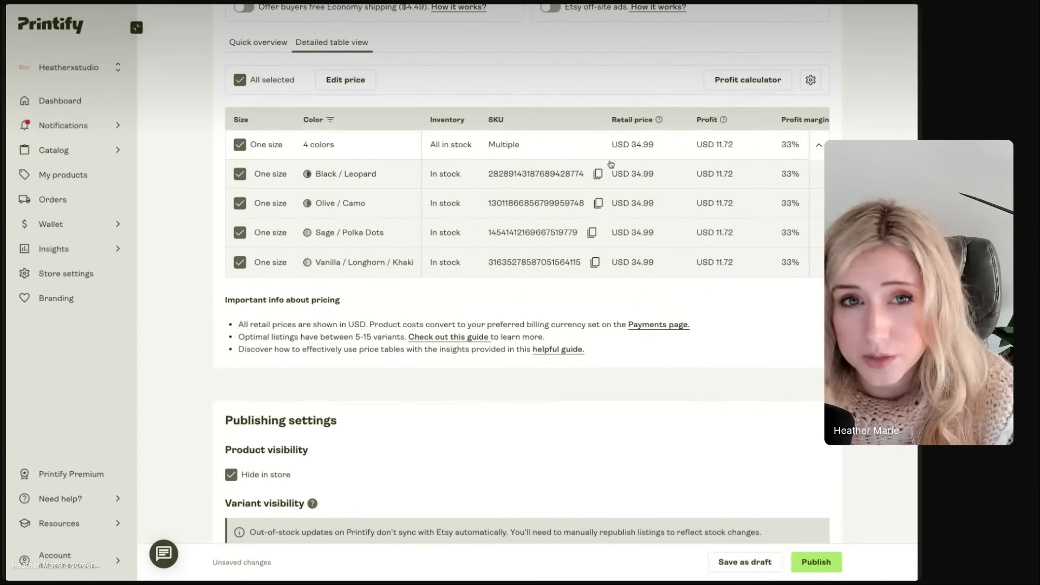
pyautogui.scroll(-3, 611, 164)
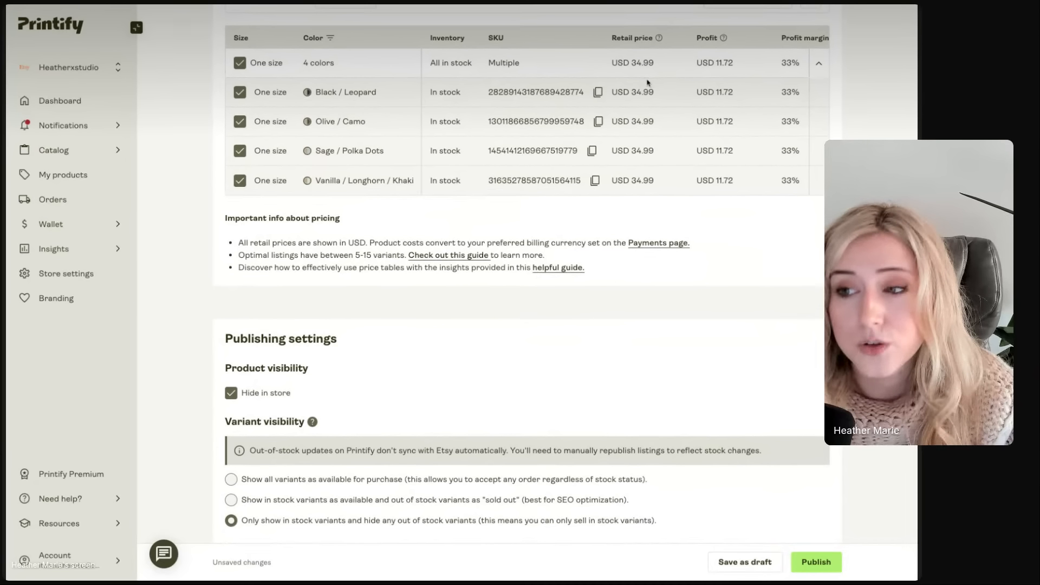
pyautogui.moveTo(644, 64)
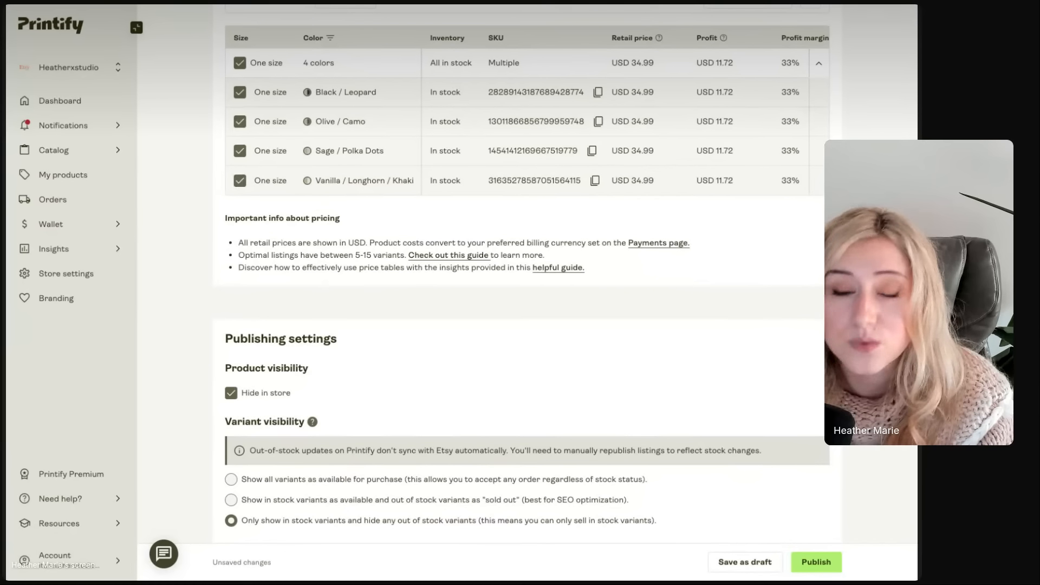
pyautogui.scroll(-4, 520, 293)
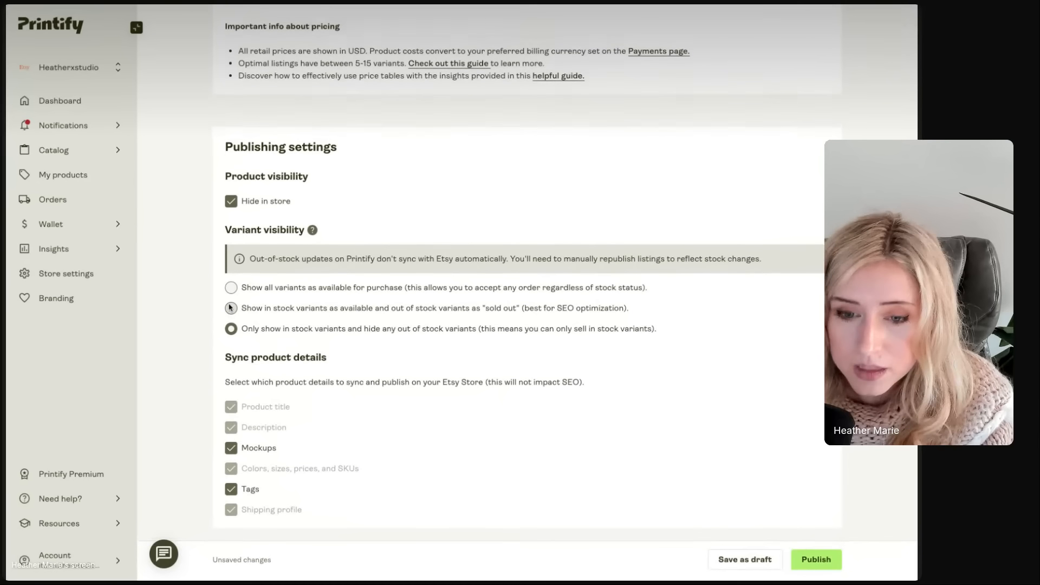
pyautogui.click(232, 204)
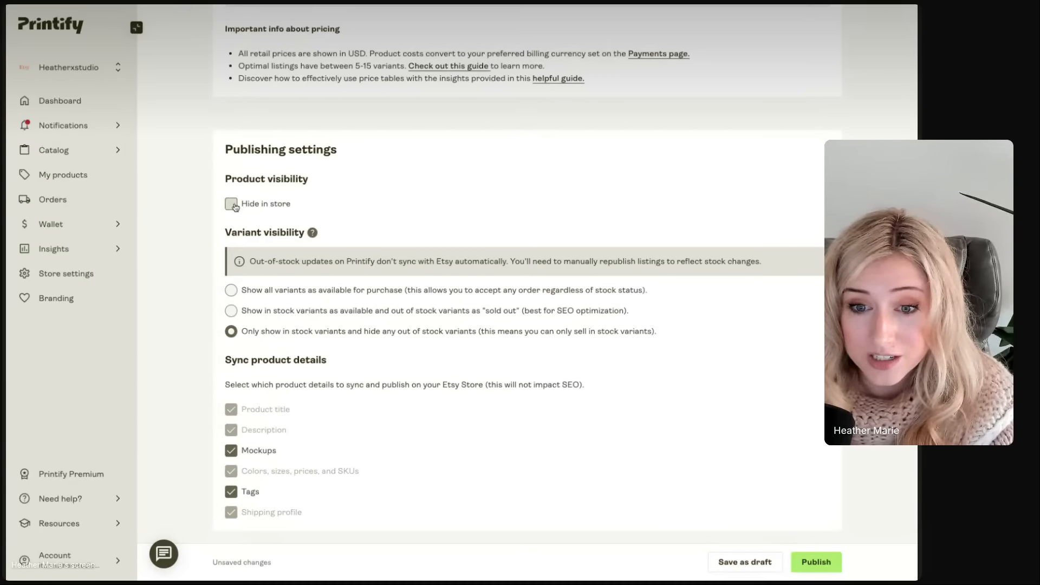
# Recheck the listing's mockups, title and pricing, keep Hide in store disabled and publish the product
pyautogui.scroll(15, 235, 207)
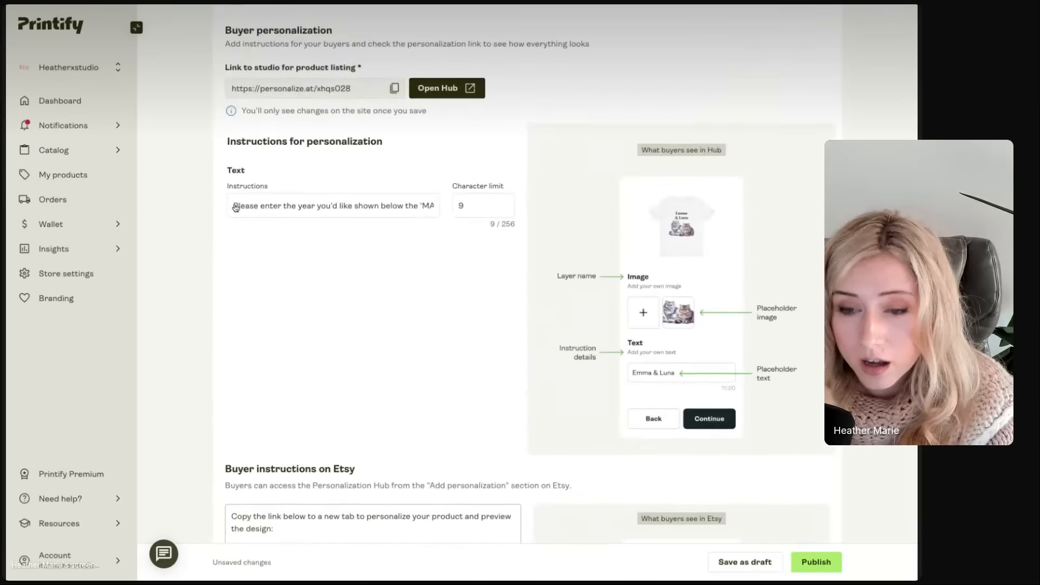
pyautogui.scroll(15, 236, 208)
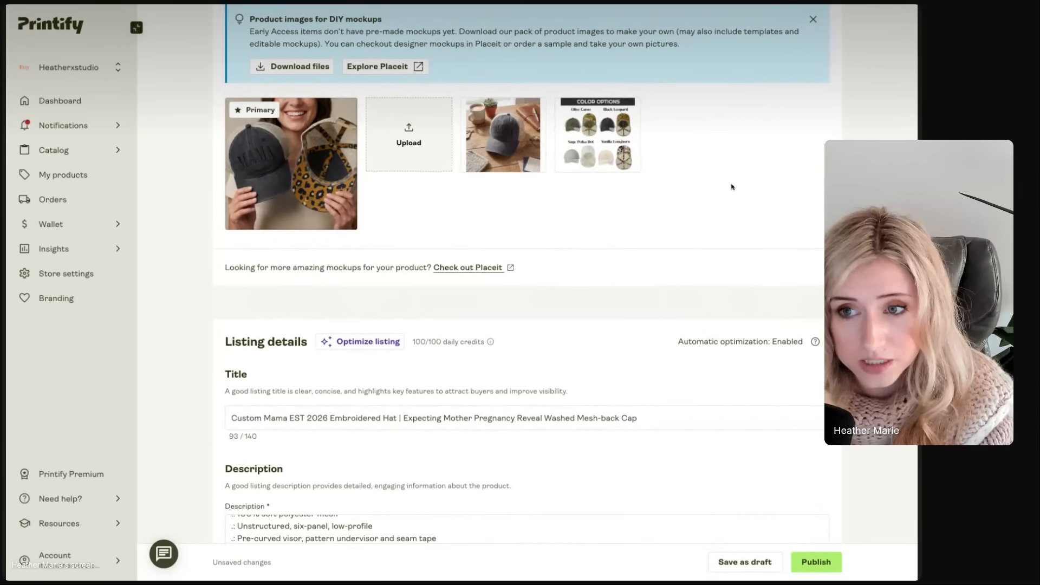
pyautogui.scroll(-10, 732, 187)
pyautogui.scroll(-15, 732, 187)
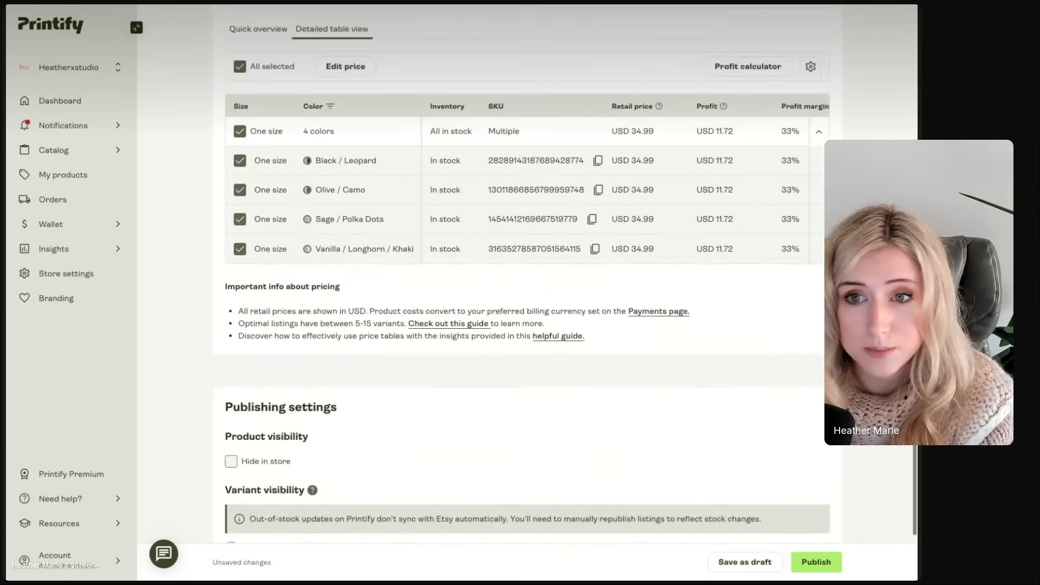
pyautogui.scroll(-2, 527, 293)
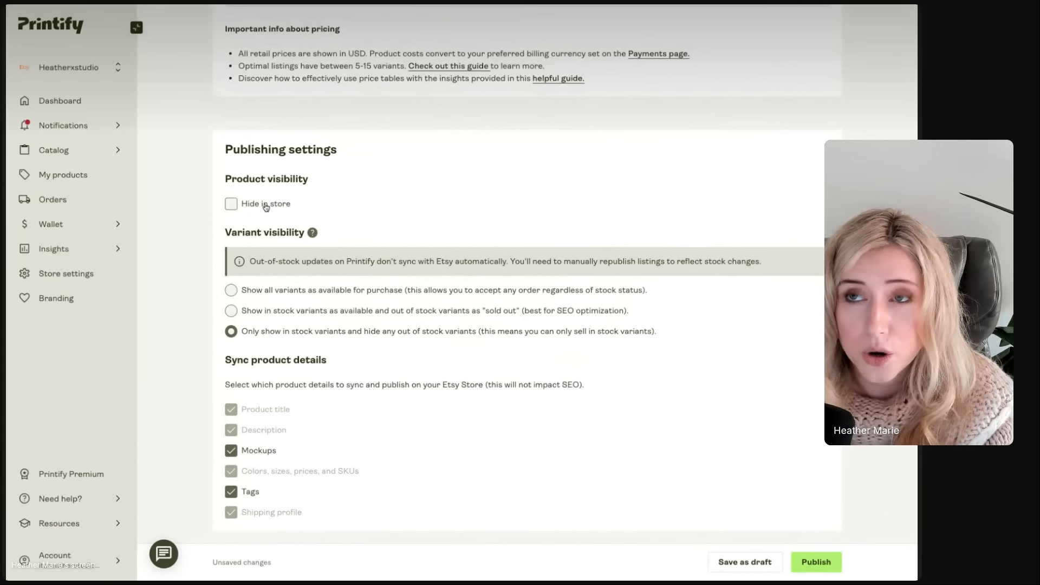
pyautogui.click(231, 204)
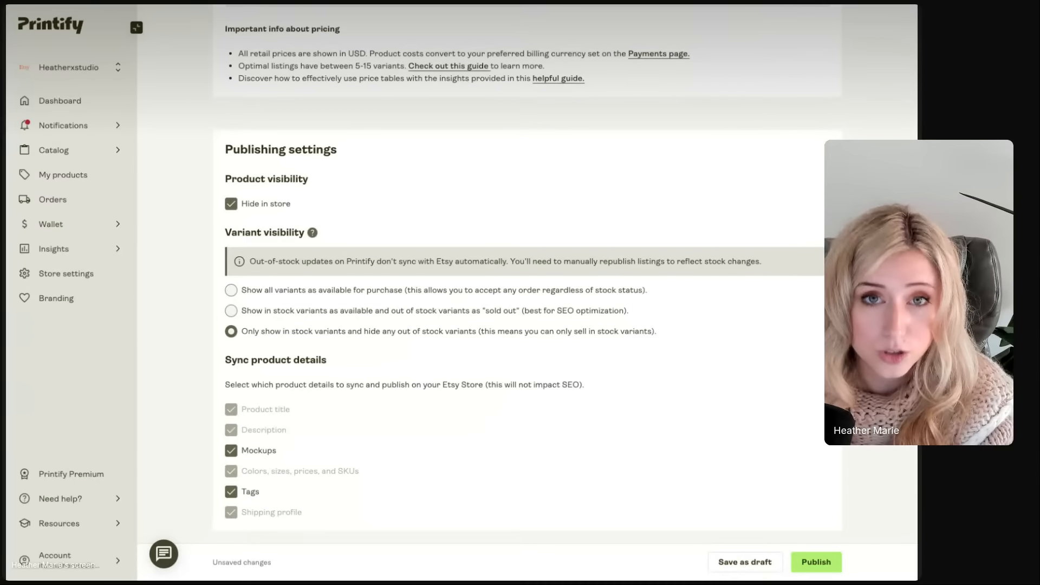
pyautogui.click(230, 204)
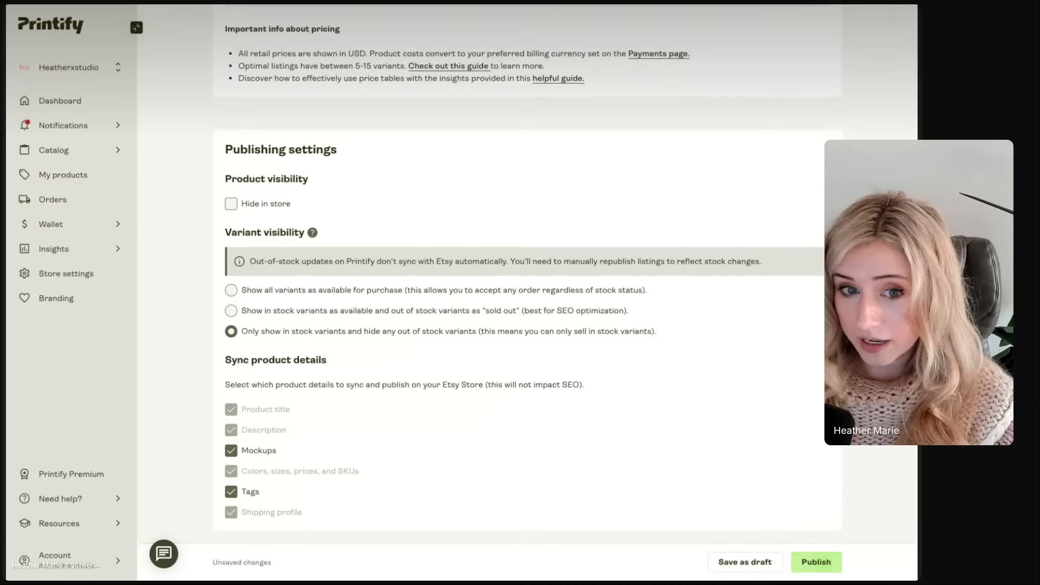
pyautogui.click(817, 562)
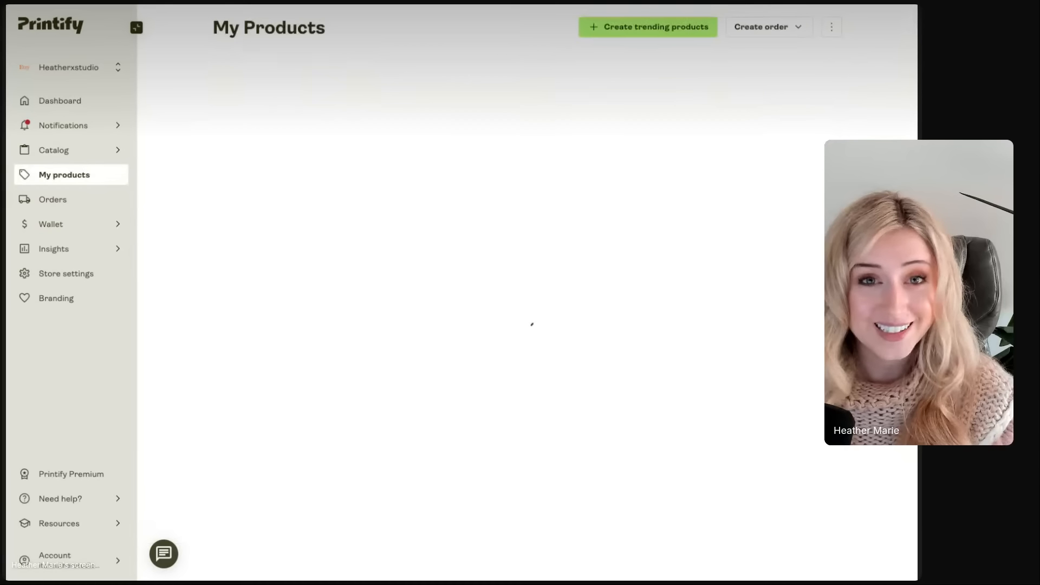
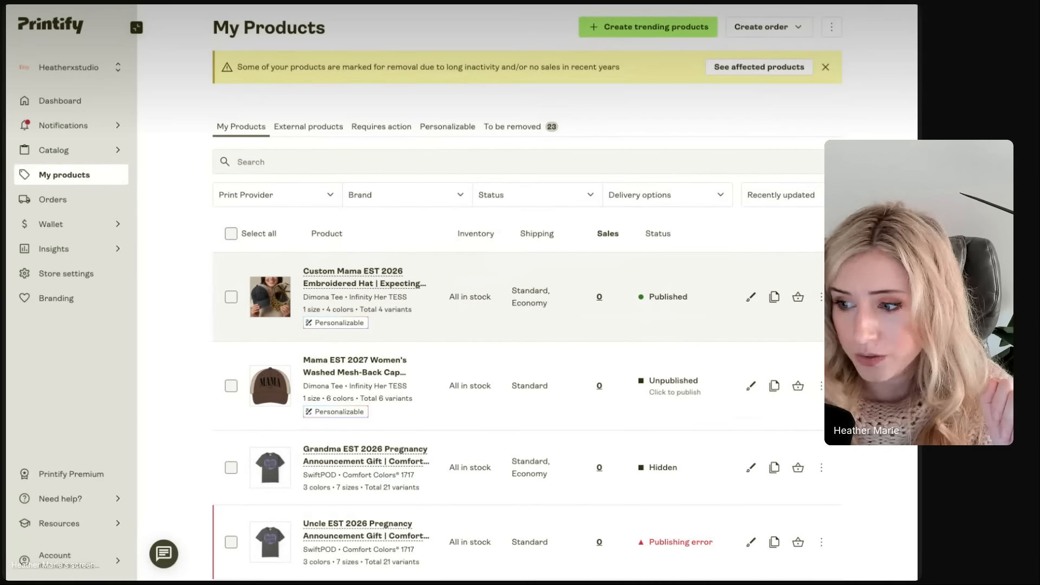
# Open the published Custom Mama EST 2026 hat listing on Etsy and look through its three photos
pyautogui.click(822, 297)
pyautogui.click(845, 386)
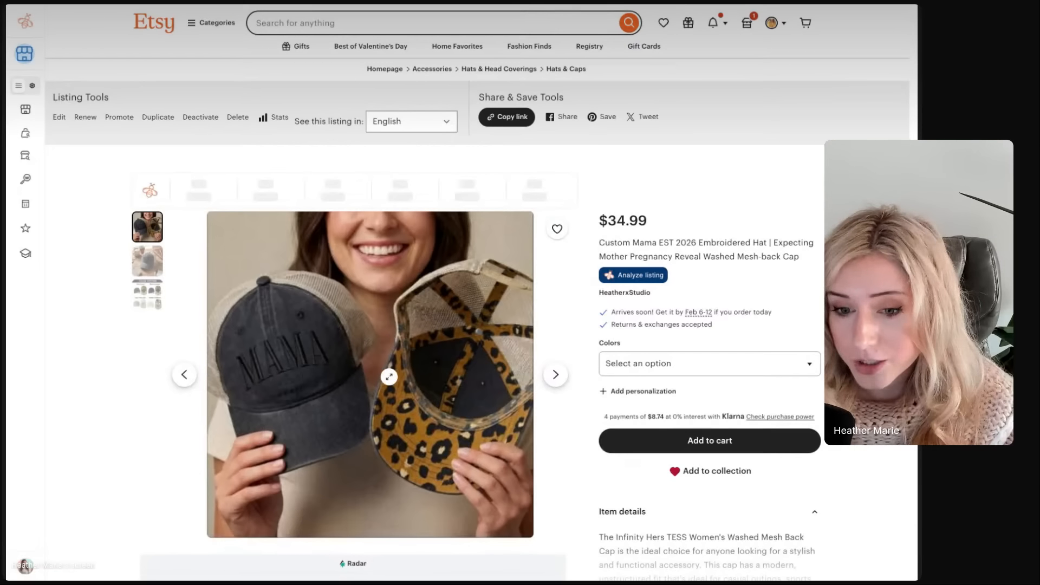
pyautogui.scroll(-2, 390, 385)
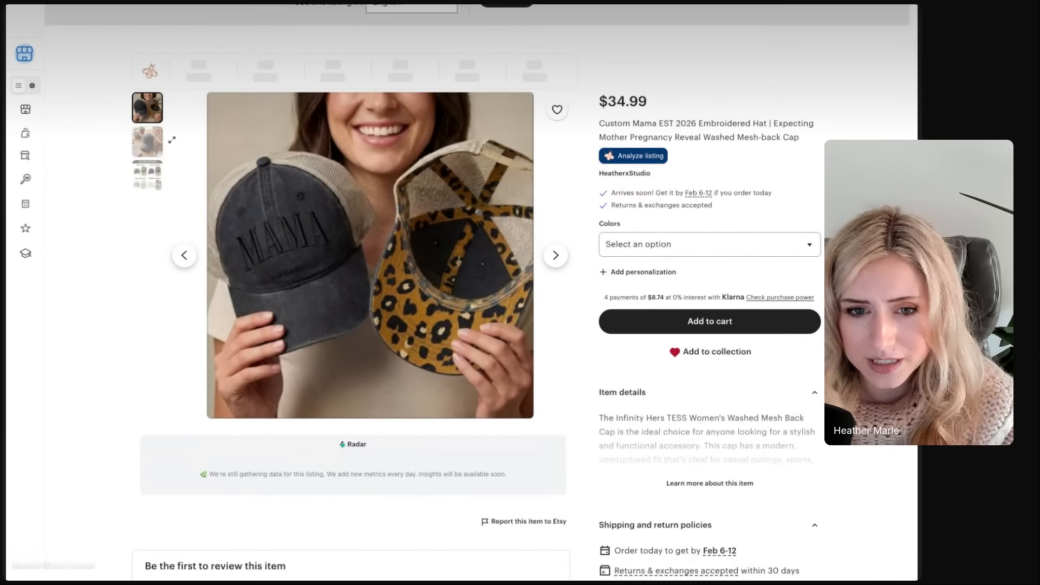
pyautogui.click(149, 142)
pyautogui.click(152, 179)
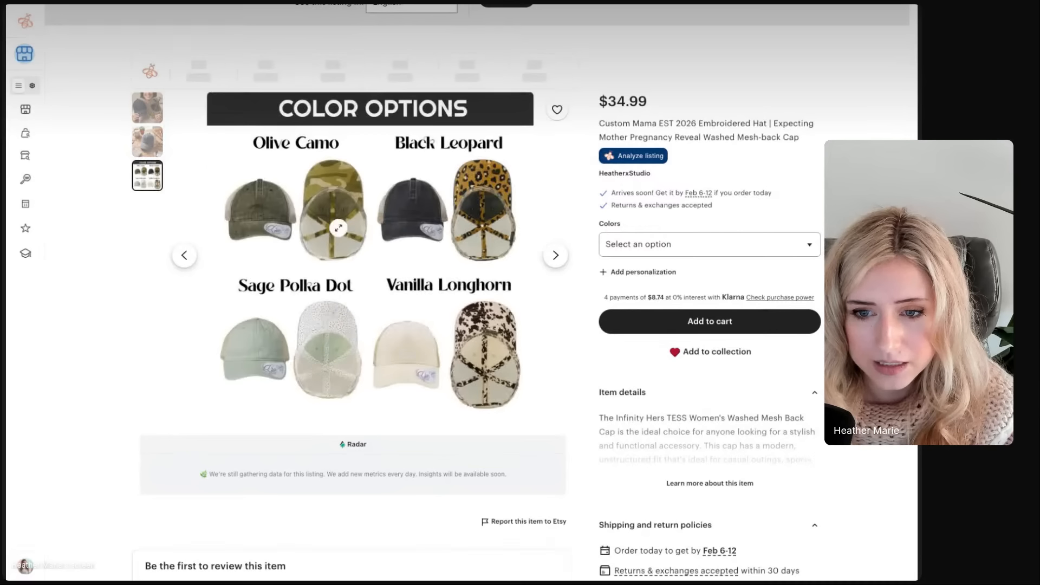
pyautogui.click(143, 115)
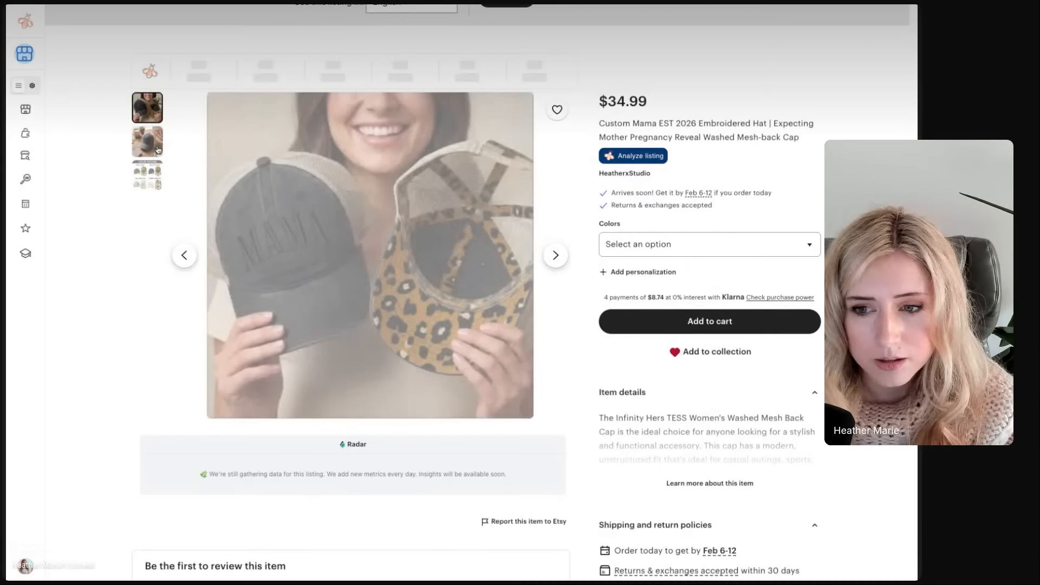
pyautogui.click(151, 142)
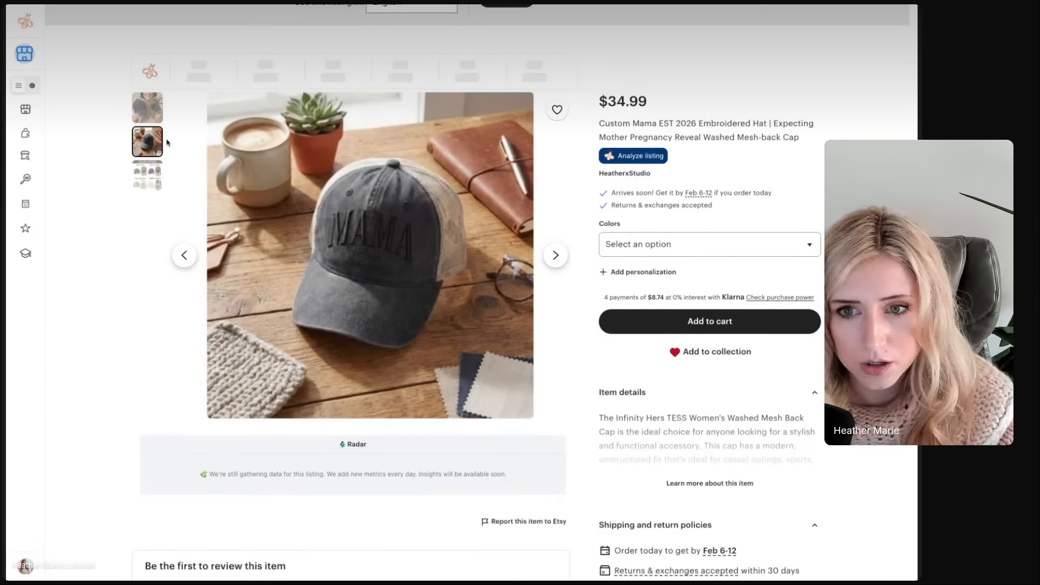
# View the listing analysis for the Mama hat and close its details
pyautogui.click(634, 157)
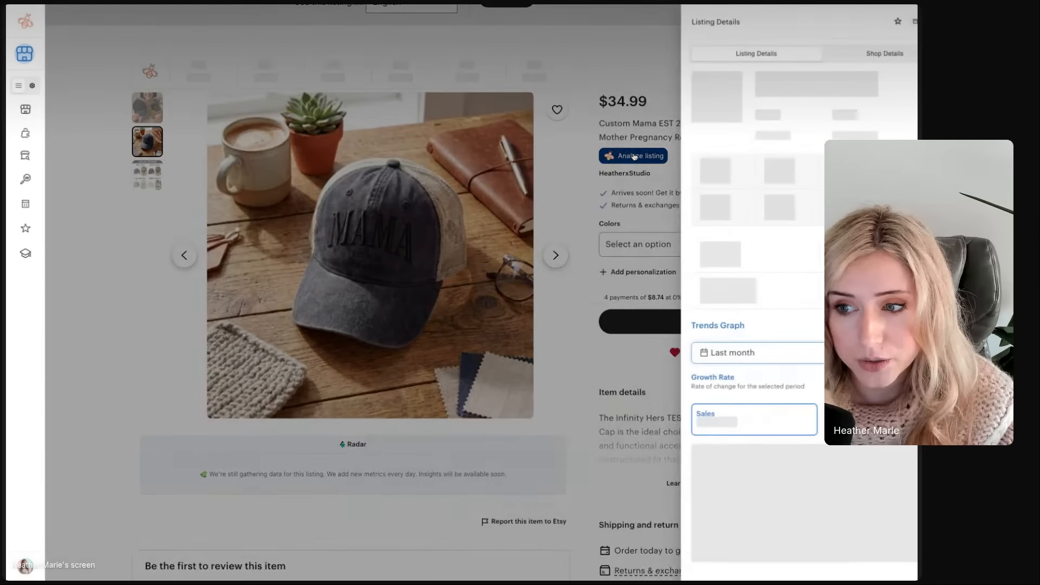
pyautogui.click(901, 21)
pyautogui.scroll(3, 834, 65)
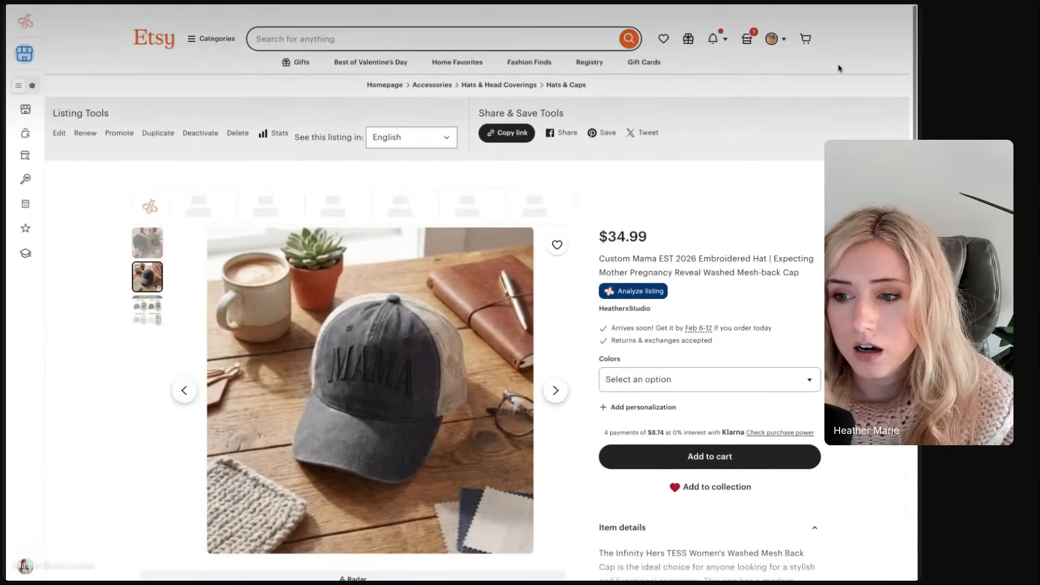
# Open the Mama hat listing for editing and set the price of all four color variants to $39.99
pyautogui.click(62, 123)
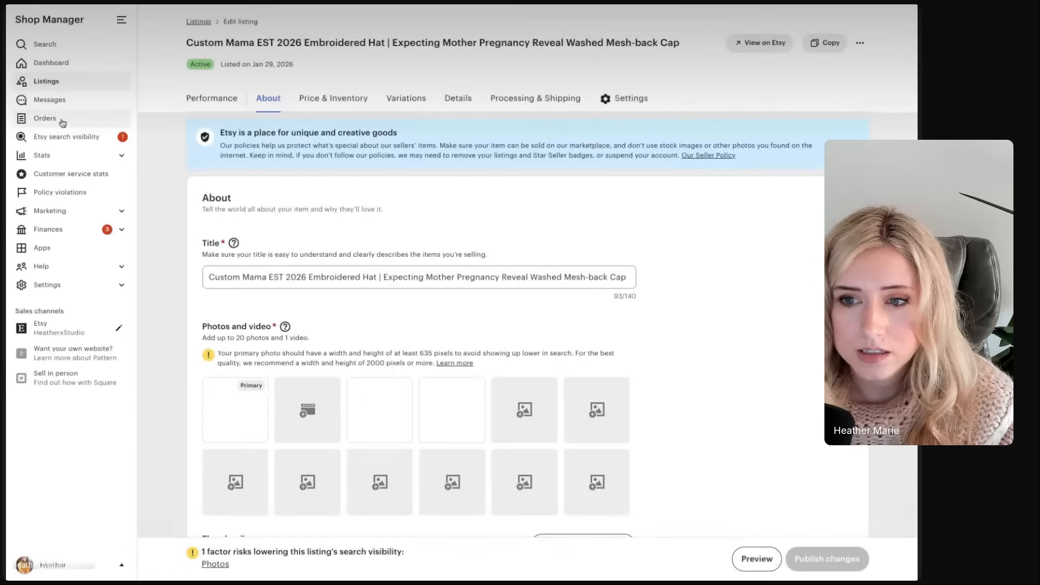
pyautogui.scroll(-1, 209, 345)
pyautogui.scroll(-15, 208, 345)
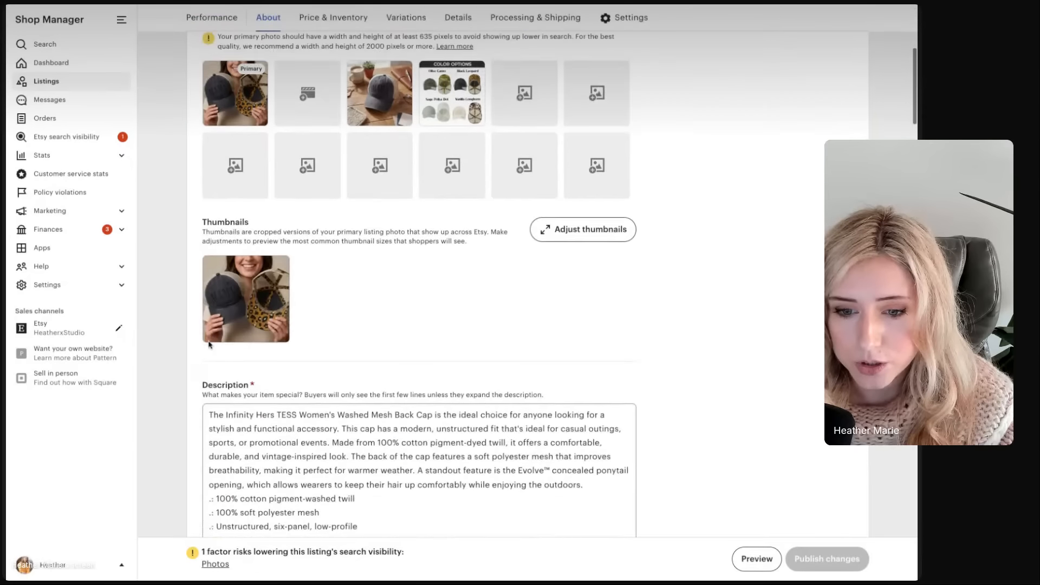
pyautogui.scroll(-8, 217, 255)
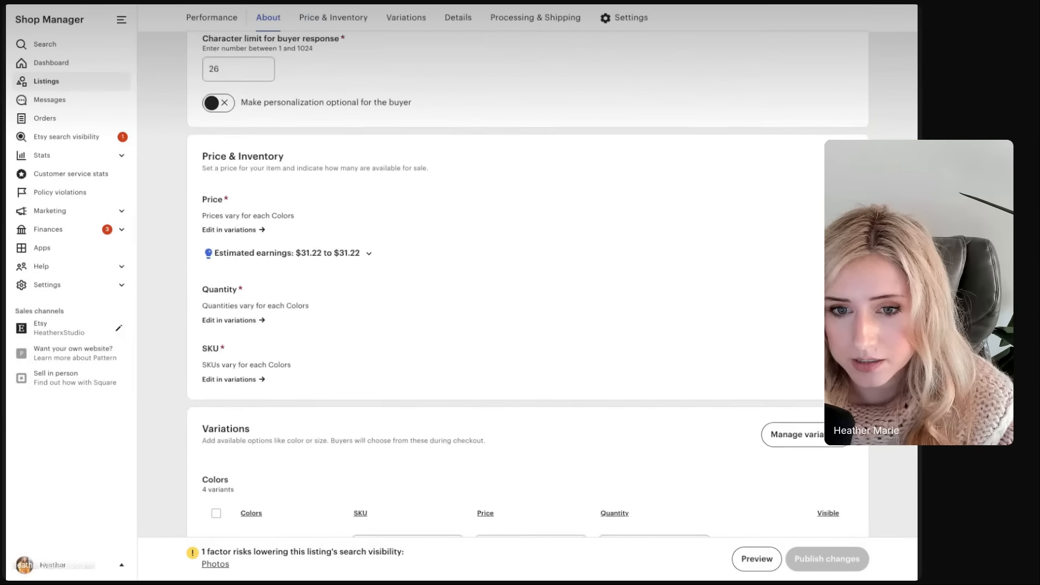
pyautogui.click(217, 255)
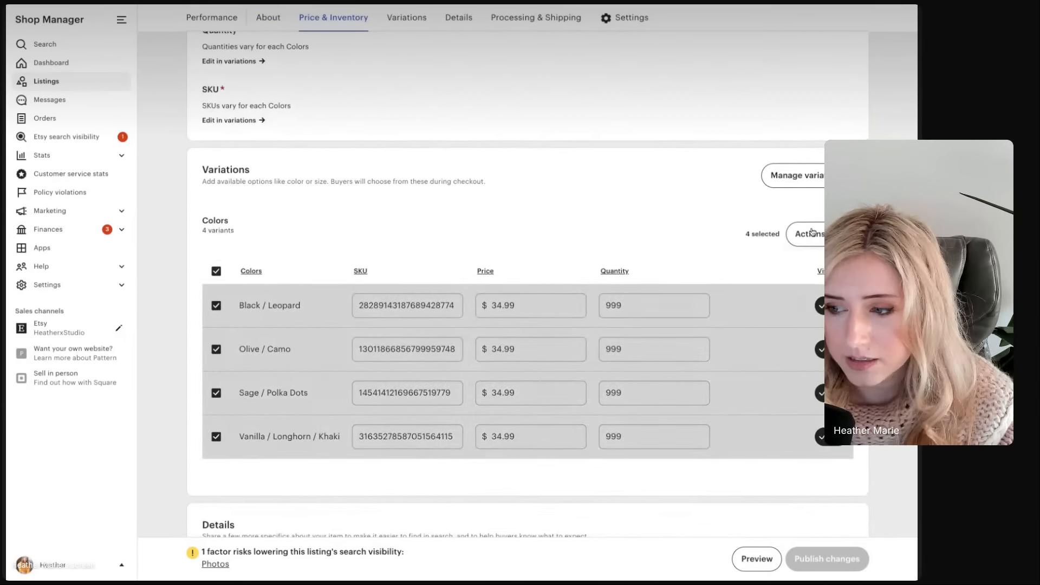
pyautogui.click(810, 262)
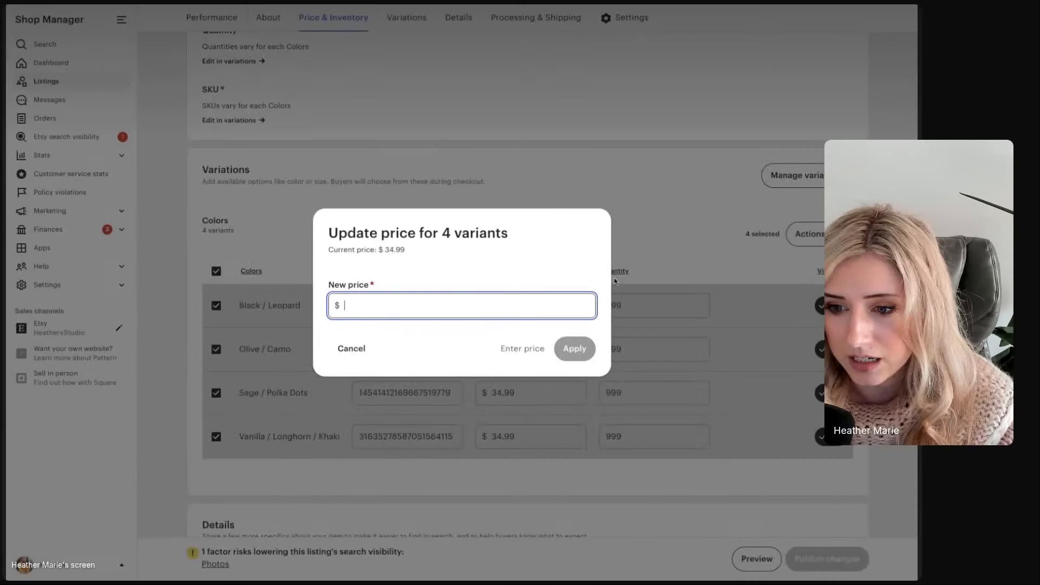
pyautogui.write('39.99')
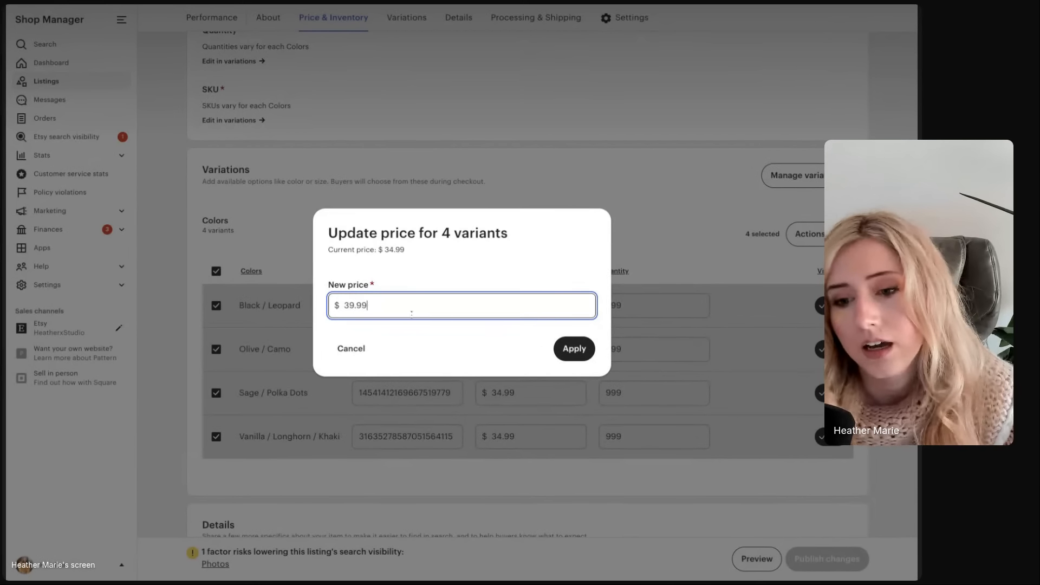
pyautogui.click(567, 350)
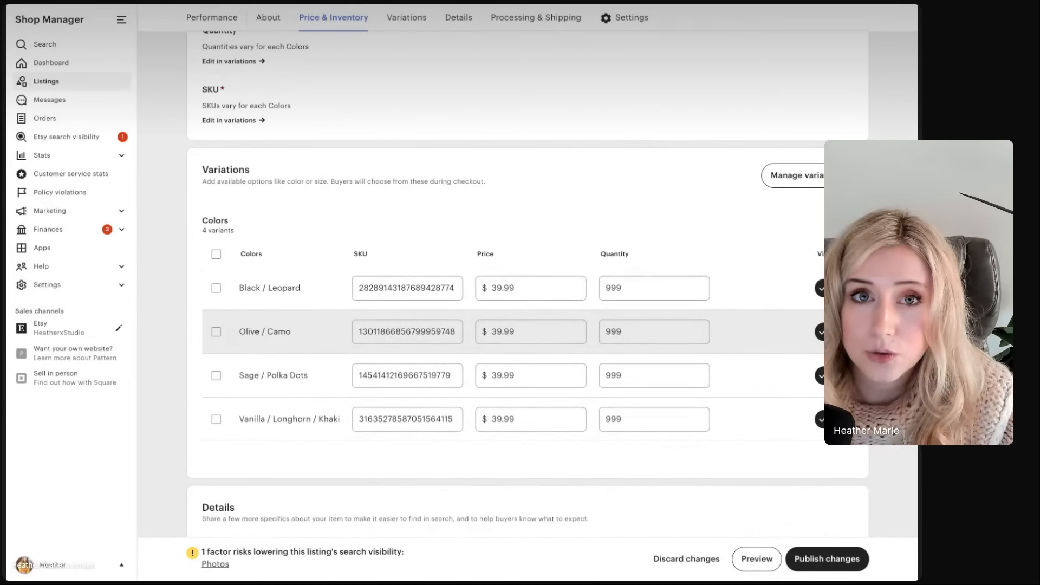
# Preview the listing's photo of the hat on the wooden desk and publish the listing changes
pyautogui.scroll(15, 567, 355)
pyautogui.scroll(10, 528, 271)
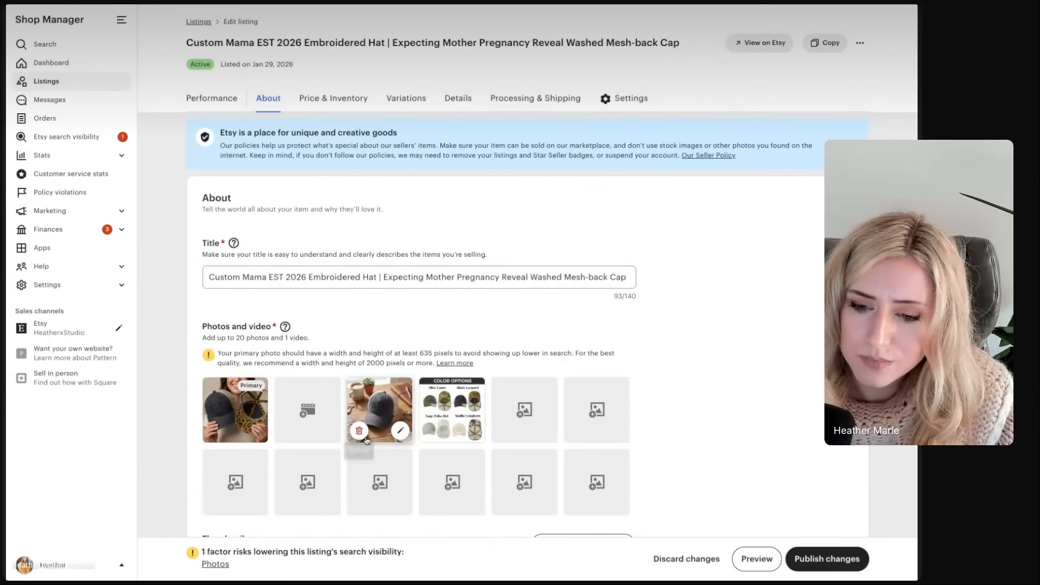
pyautogui.click(371, 416)
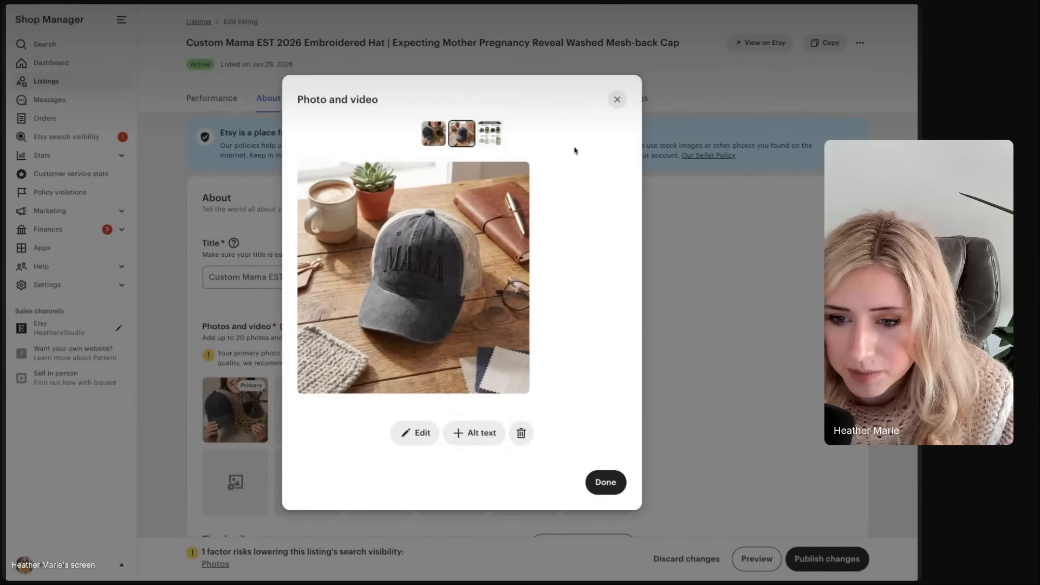
pyautogui.click(615, 100)
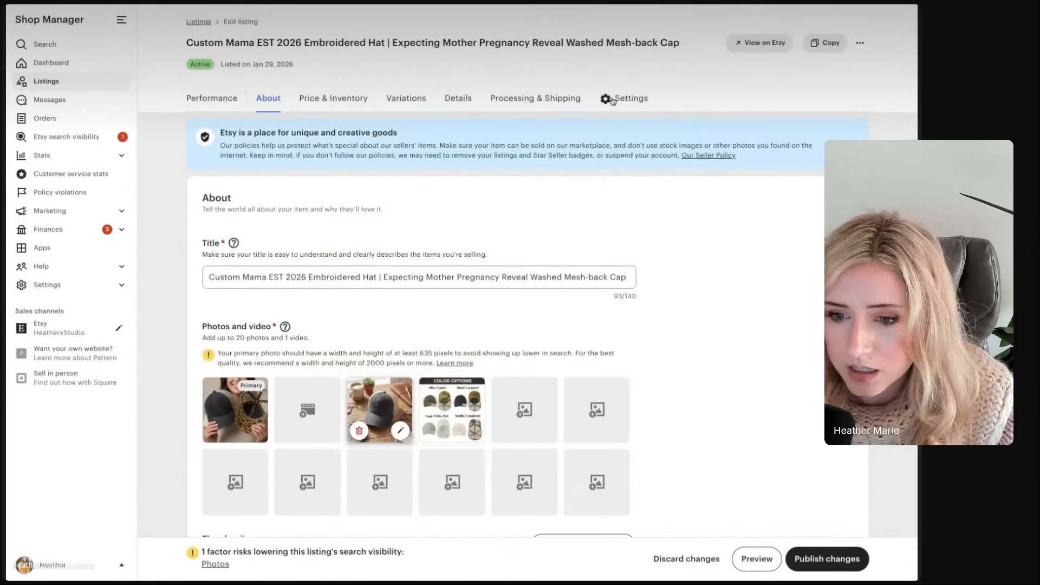
pyautogui.click(809, 566)
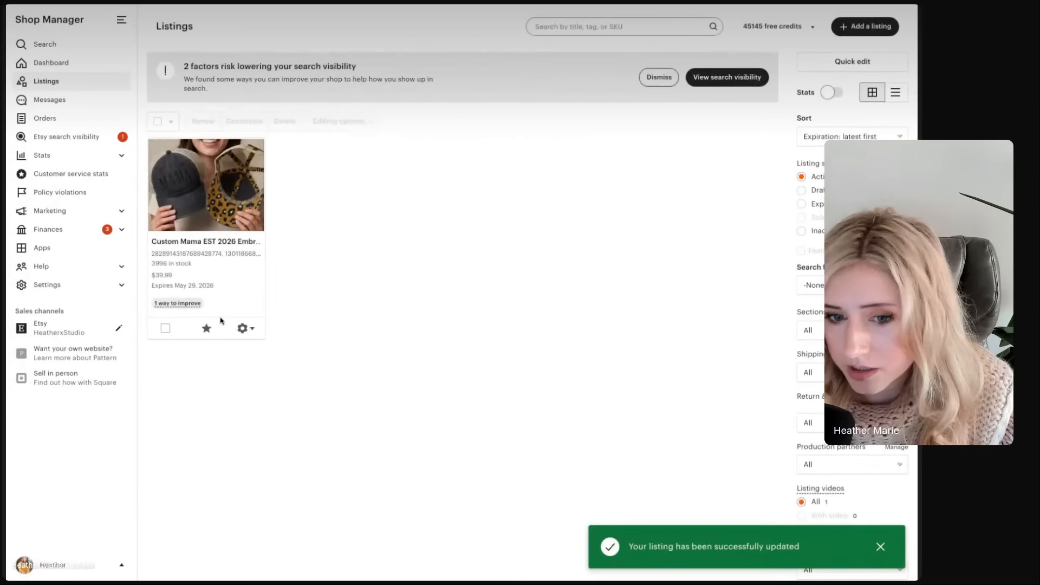
pyautogui.click(242, 329)
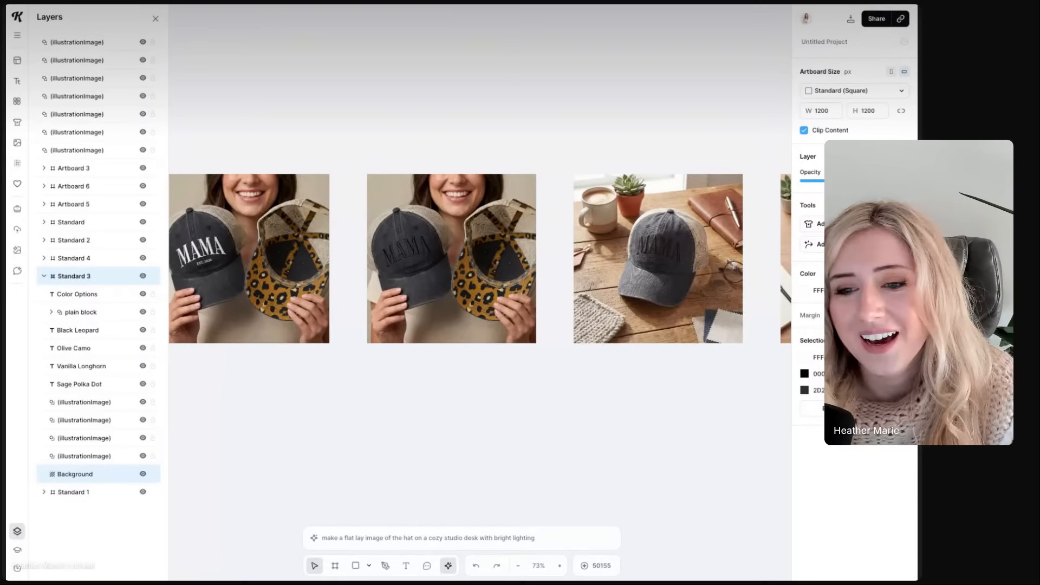
# Switch to the Kittl project, select the all-dark Mama image of the woman holding two hats and try to upscale it
pyautogui.click(441, 264)
pyautogui.scroll(3, 442, 264)
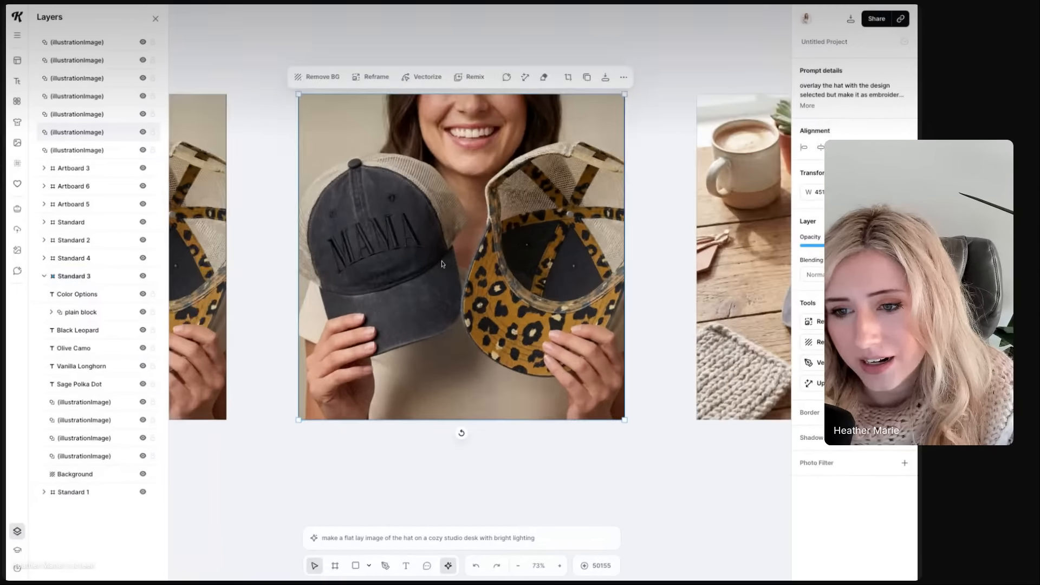
pyautogui.scroll(2, 442, 264)
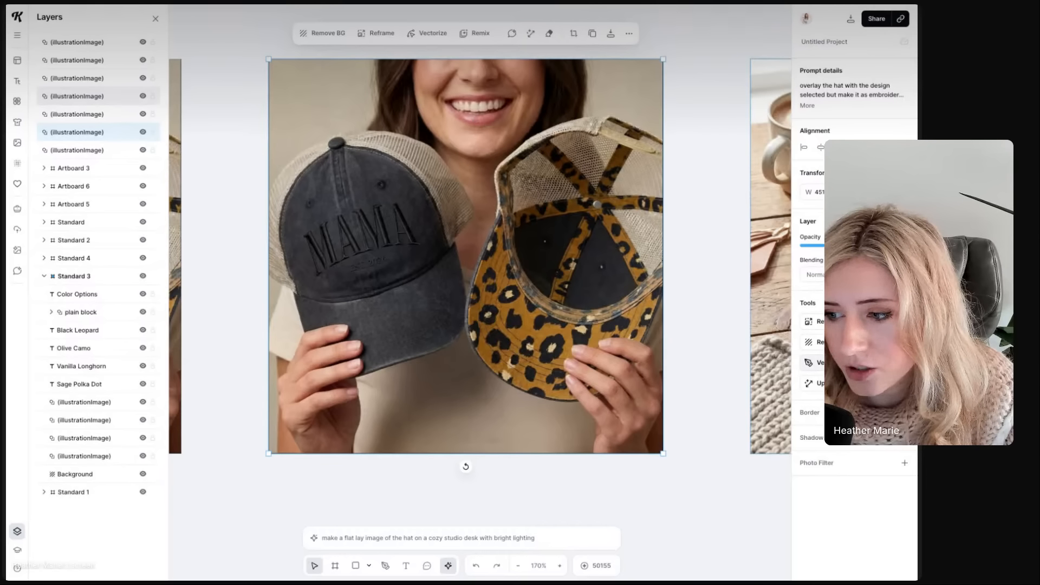
pyautogui.click(845, 383)
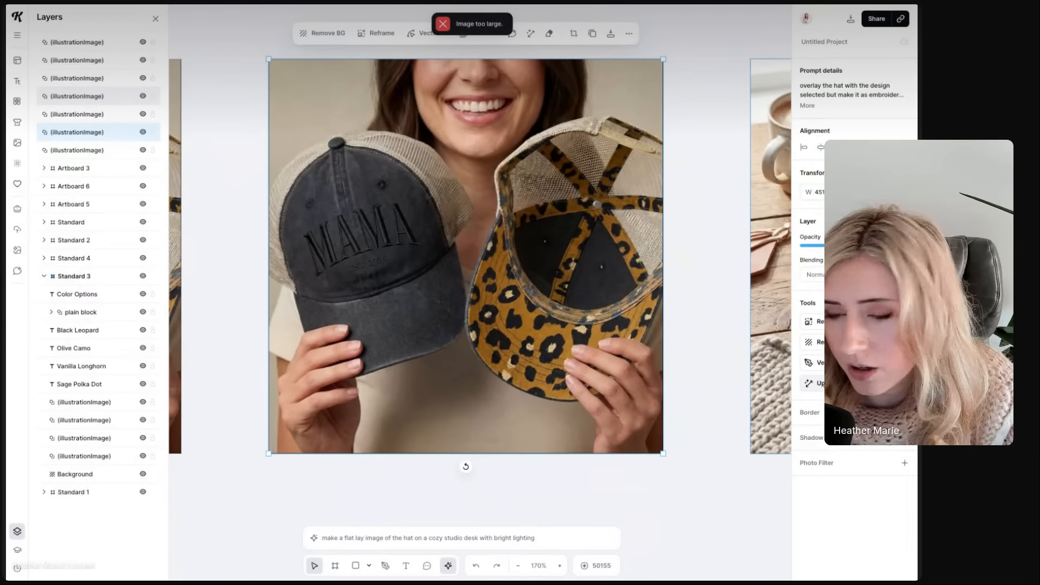
# Export the selected two-hat image as a JPEG at 2x size
pyautogui.click(611, 33)
pyautogui.click(620, 64)
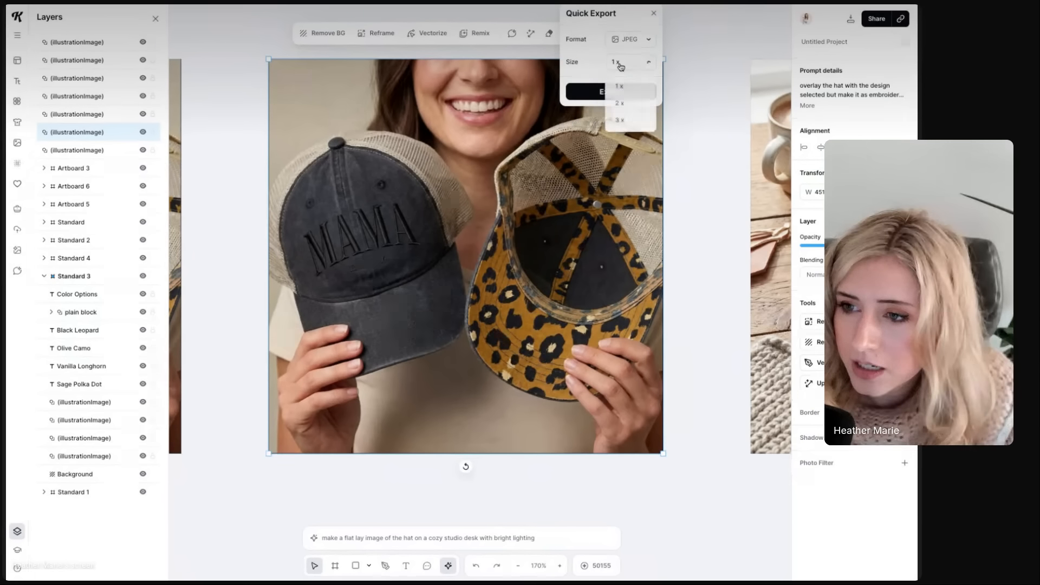
pyautogui.click(621, 104)
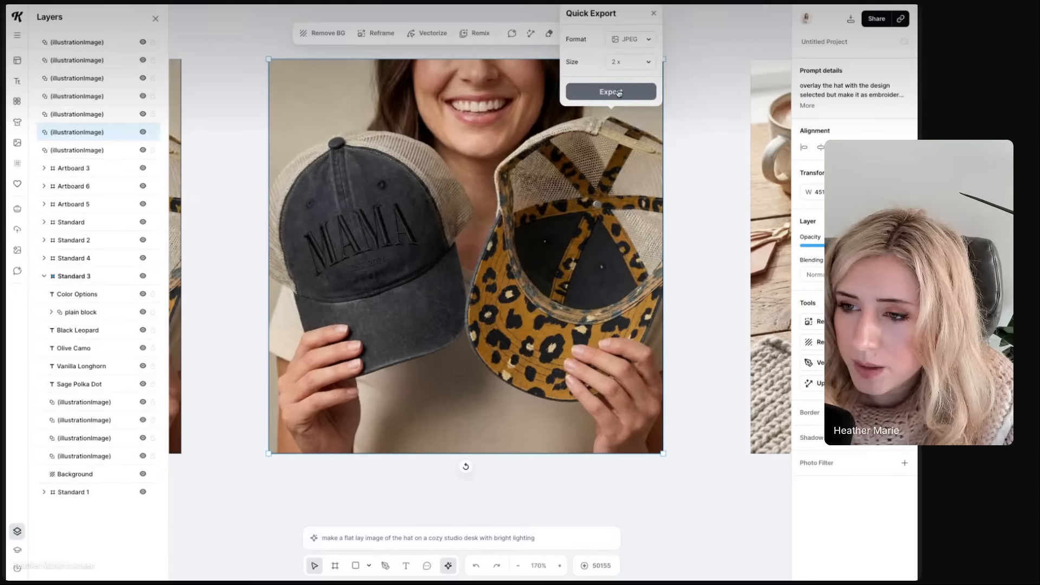
pyautogui.click(619, 93)
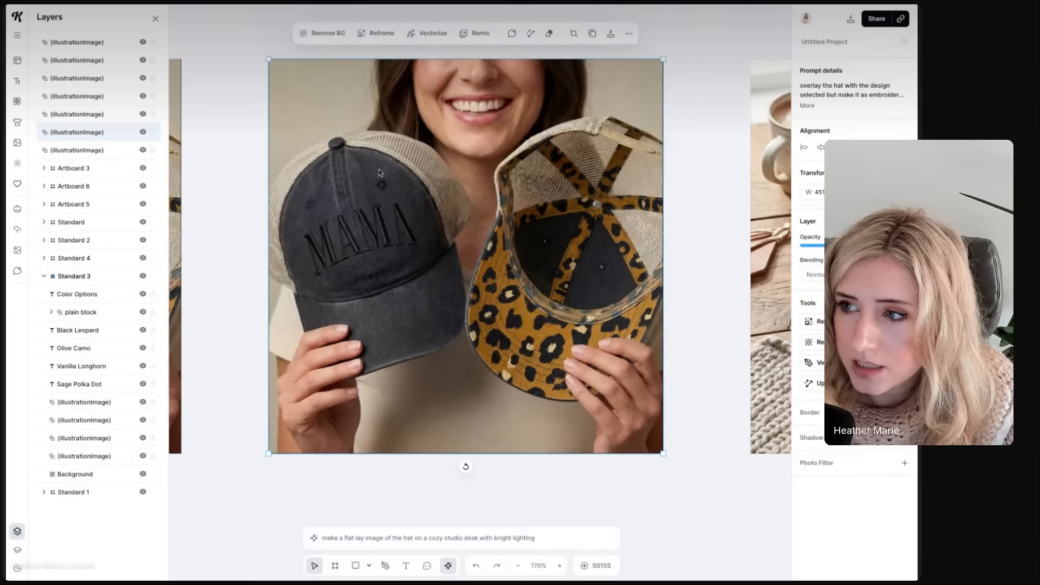
pyautogui.click(610, 33)
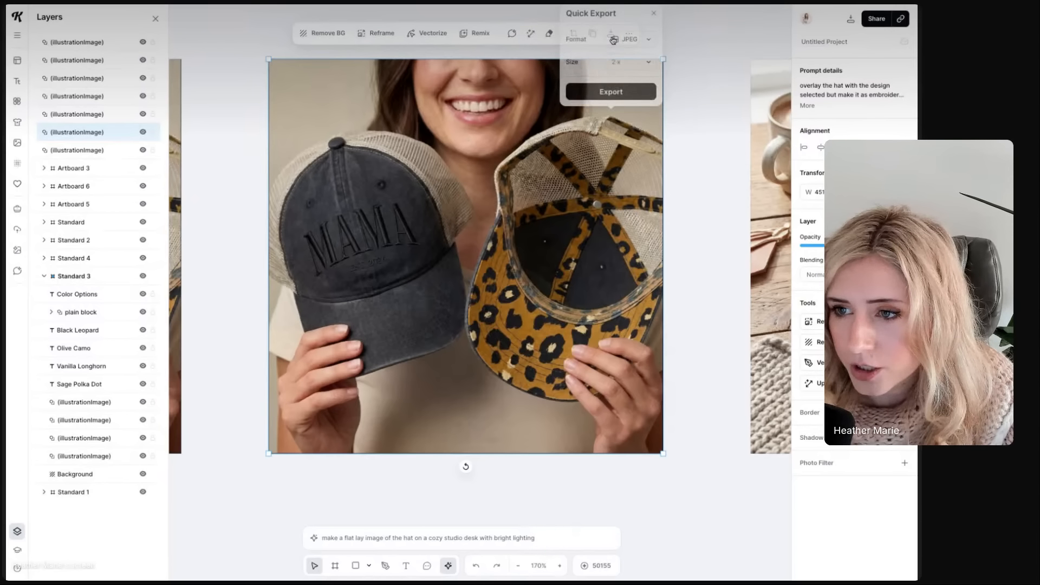
pyautogui.click(617, 92)
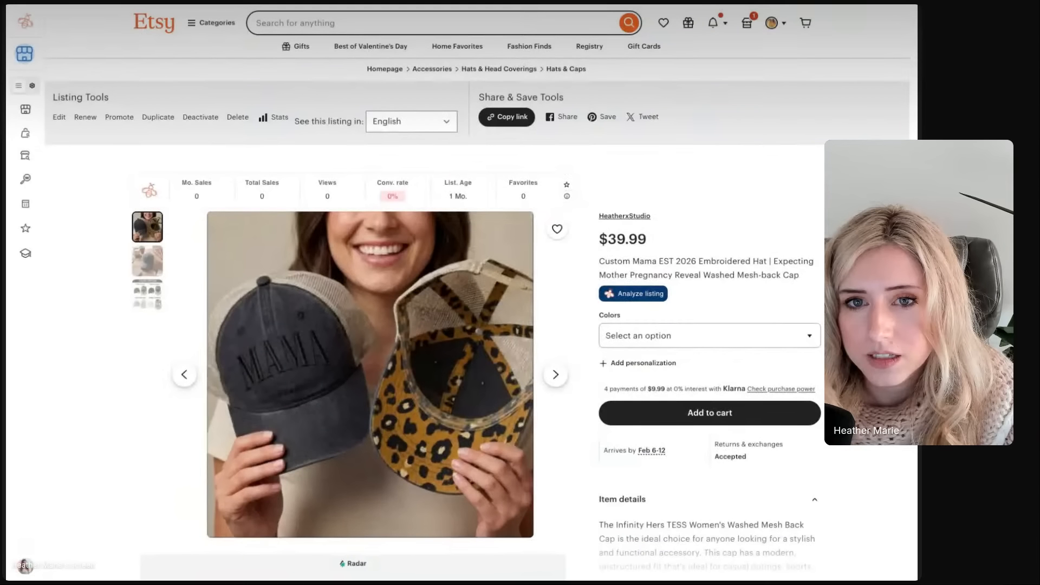
# Edit the hat listing on Etsy again, make the newly added two-hat photo the primary one and delete its older duplicate
pyautogui.click(59, 117)
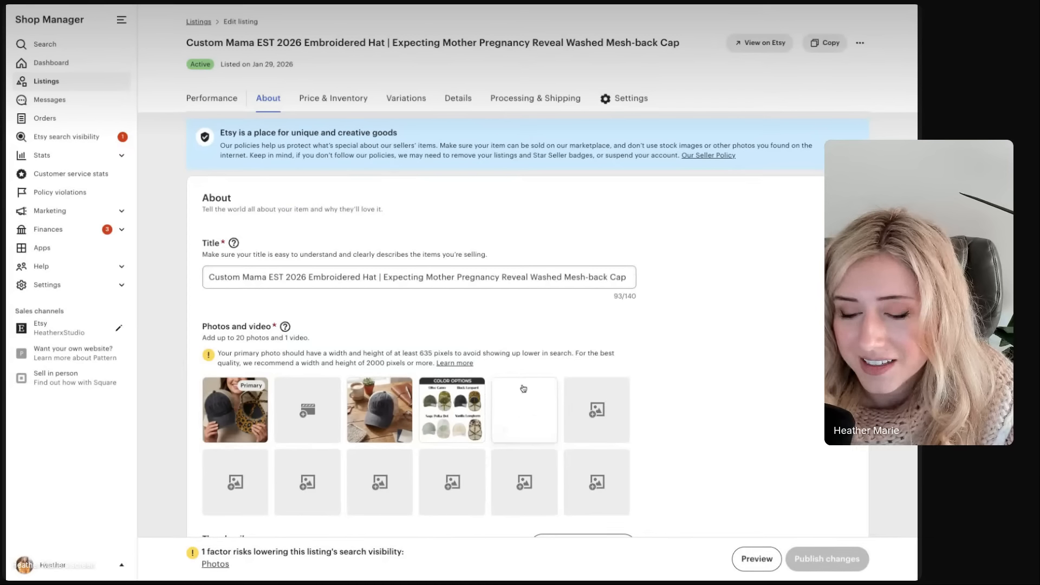
pyautogui.moveTo(523, 401); pyautogui.dragTo(287, 386)
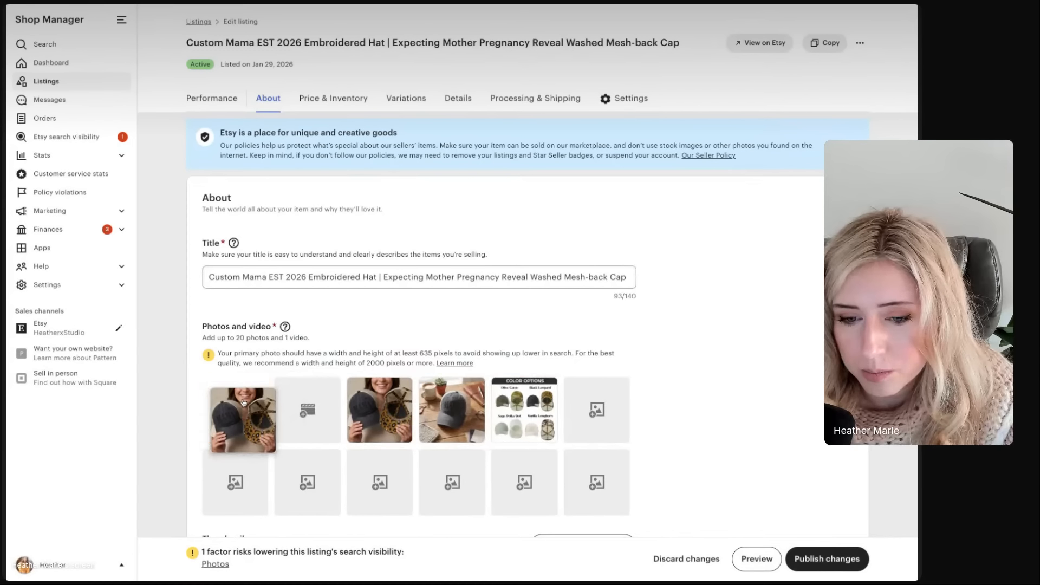
pyautogui.click(237, 432)
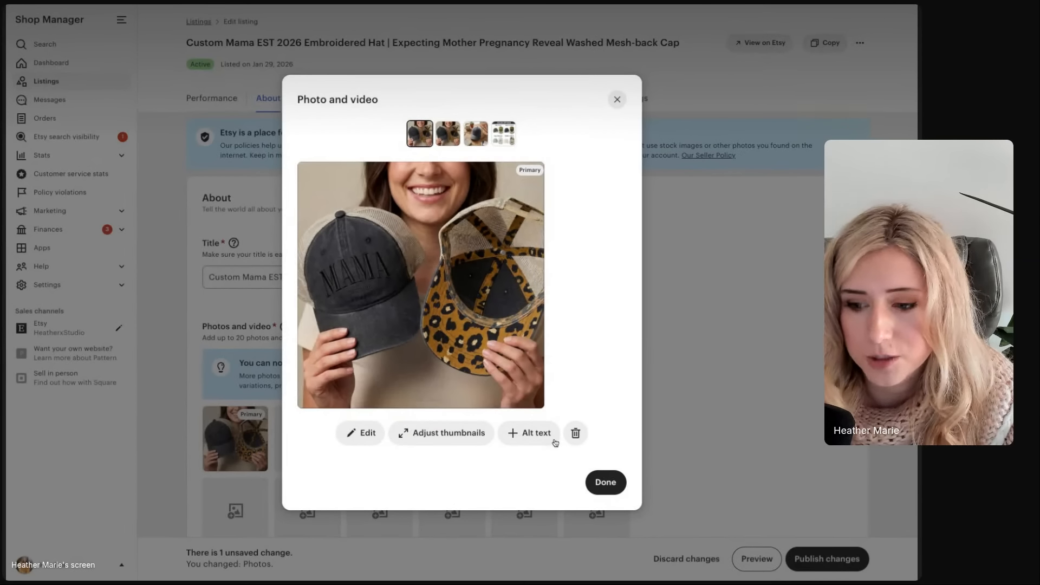
pyautogui.click(605, 482)
pyautogui.click(359, 460)
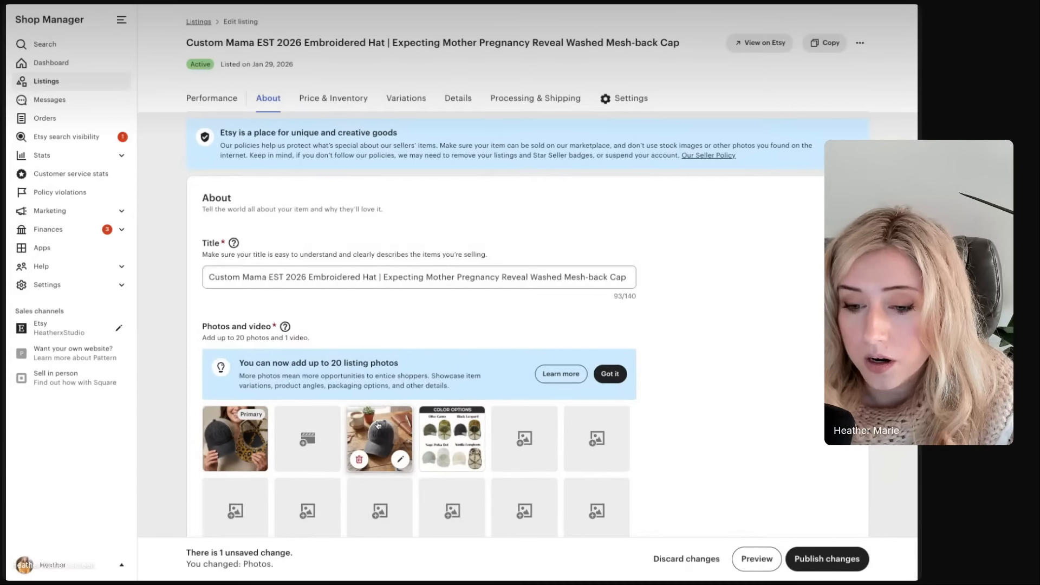
# Delete the listing's desk photo of the hat and add its new version after the color options image
pyautogui.click(359, 460)
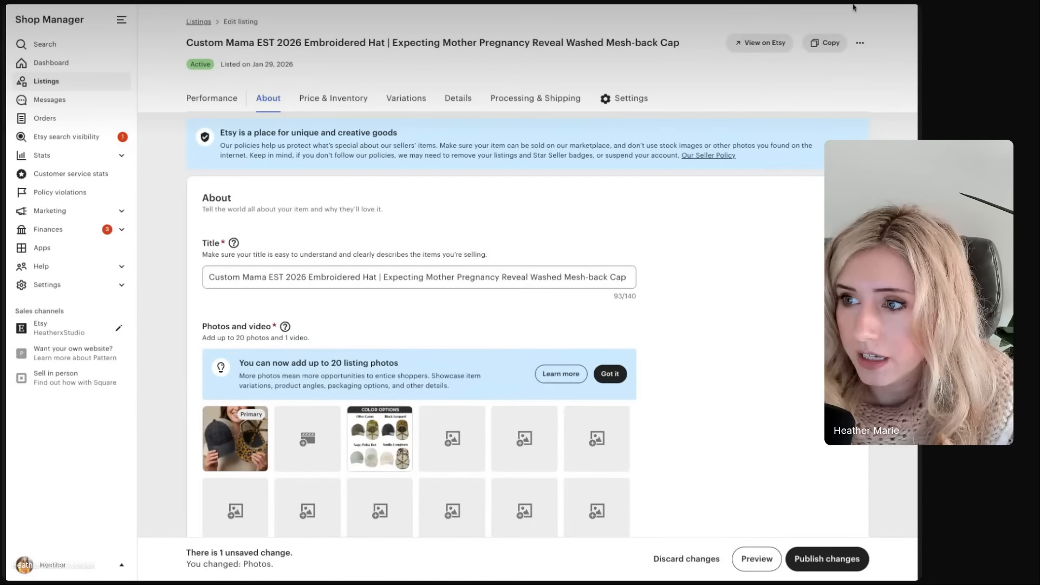
pyautogui.moveTo(853, 7); pyautogui.dragTo(450, 426)
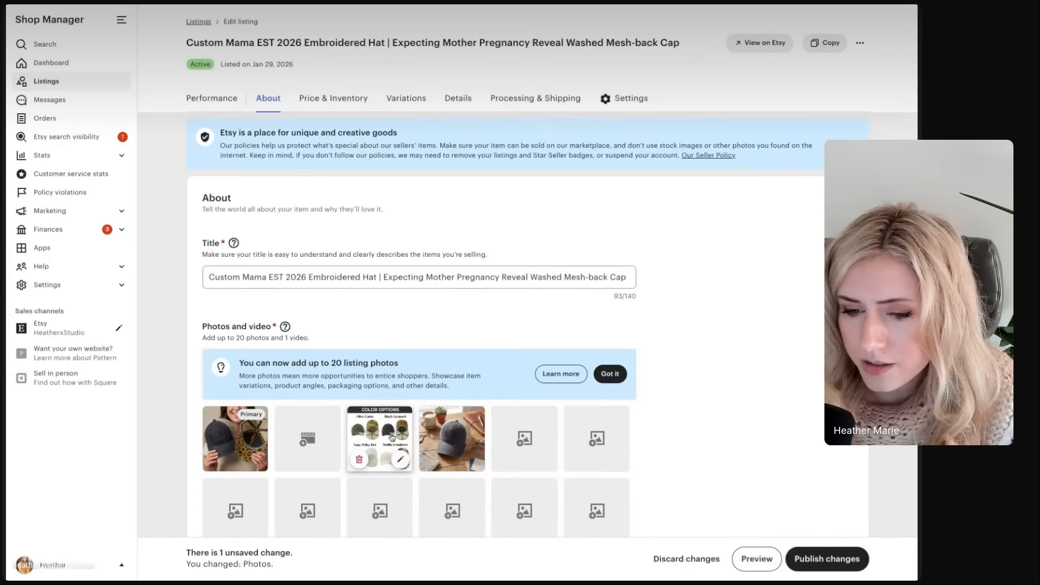
pyautogui.moveTo(361, 434)
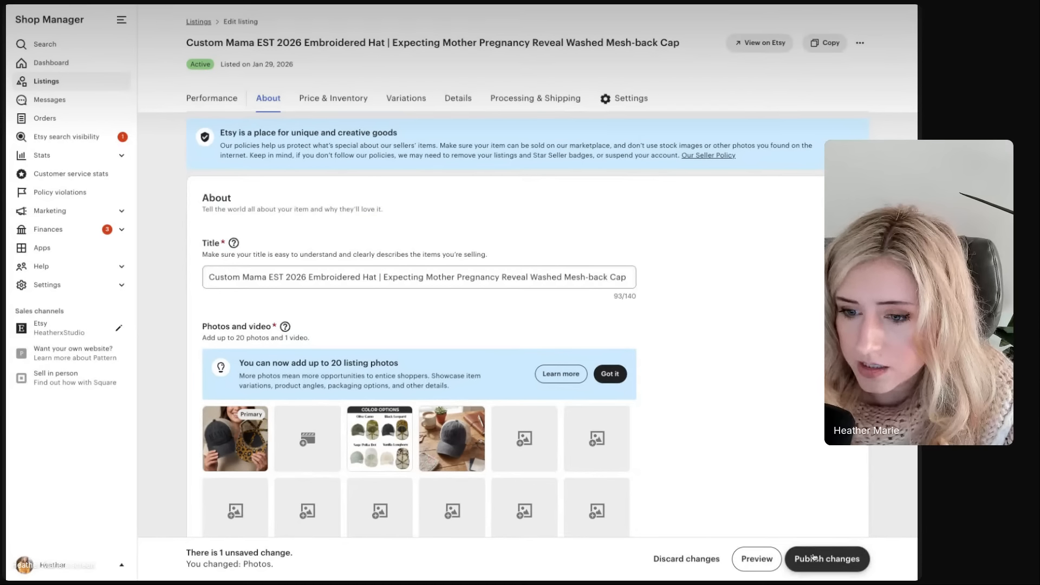
# Zoom in the thumbnail of the primary two-hat photo, reposition it around the dark Mama hat and apply the adjustment
pyautogui.scroll(-4, 566, 361)
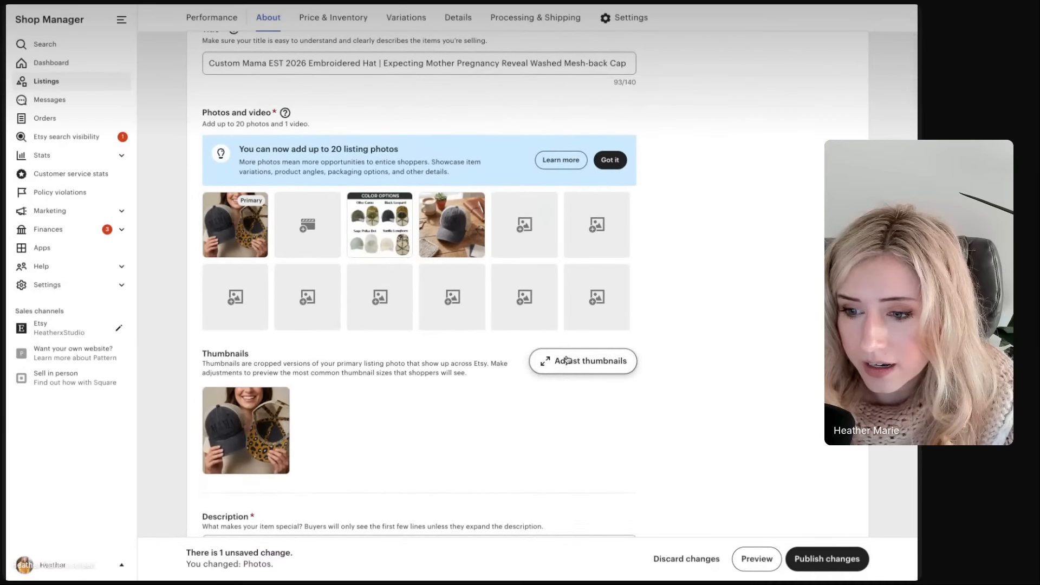
pyautogui.click(566, 361)
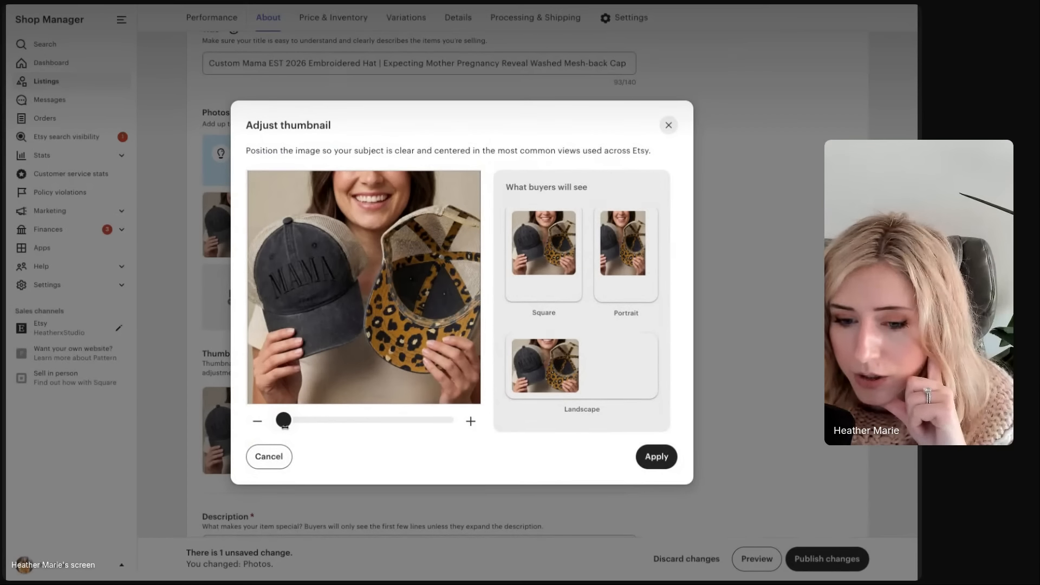
pyautogui.moveTo(284, 421); pyautogui.dragTo(348, 420)
pyautogui.moveTo(297, 312); pyautogui.dragTo(378, 313)
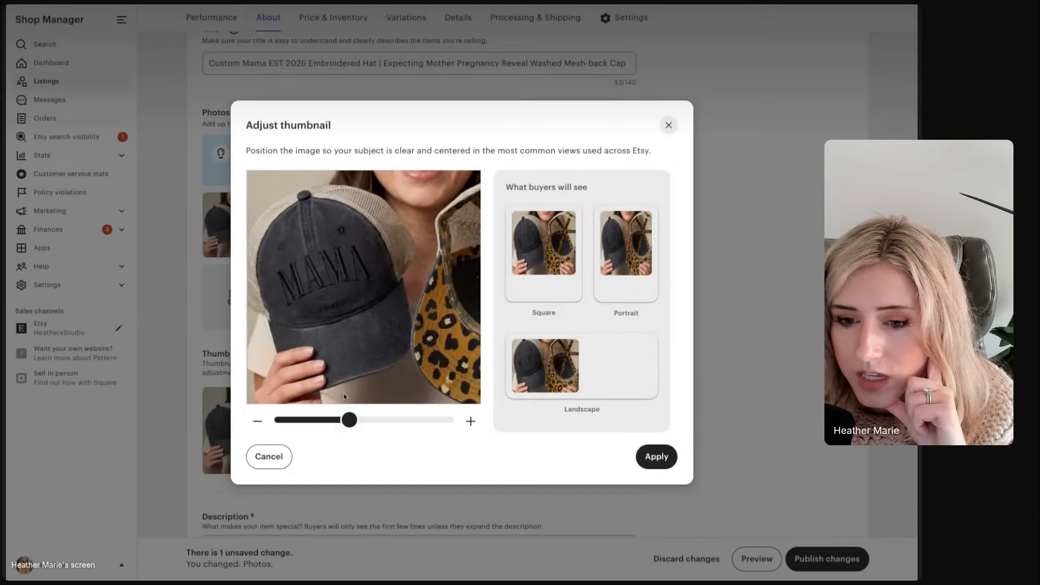
pyautogui.moveTo(349, 420); pyautogui.dragTo(358, 421)
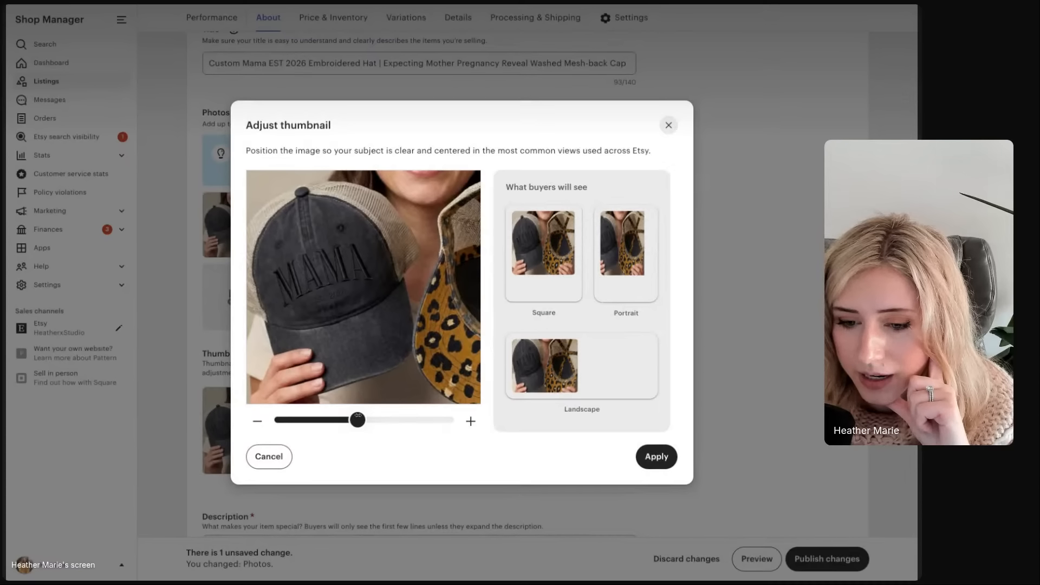
pyautogui.moveTo(358, 420); pyautogui.dragTo(300, 420)
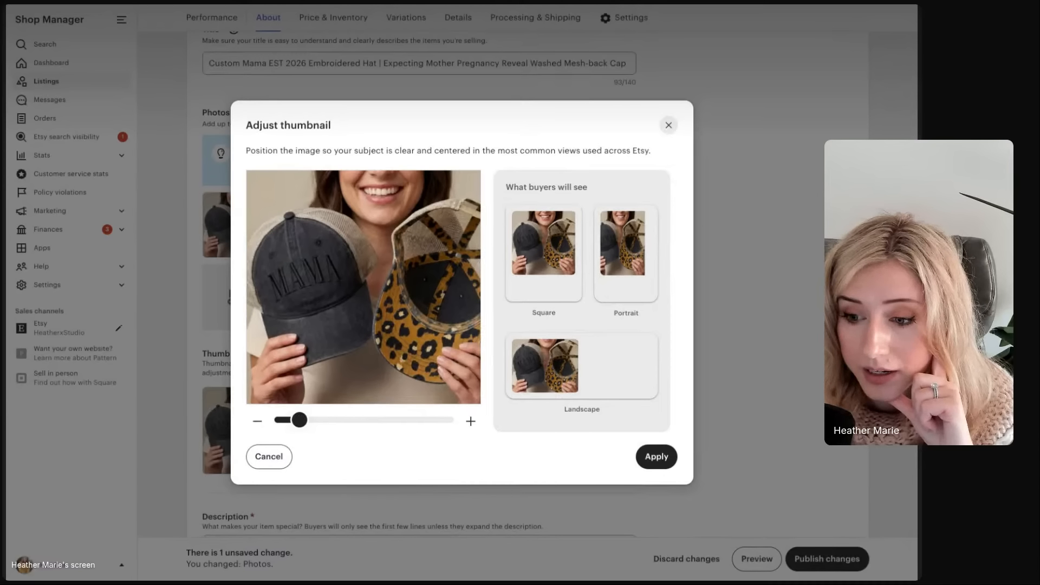
pyautogui.moveTo(300, 419); pyautogui.dragTo(311, 420)
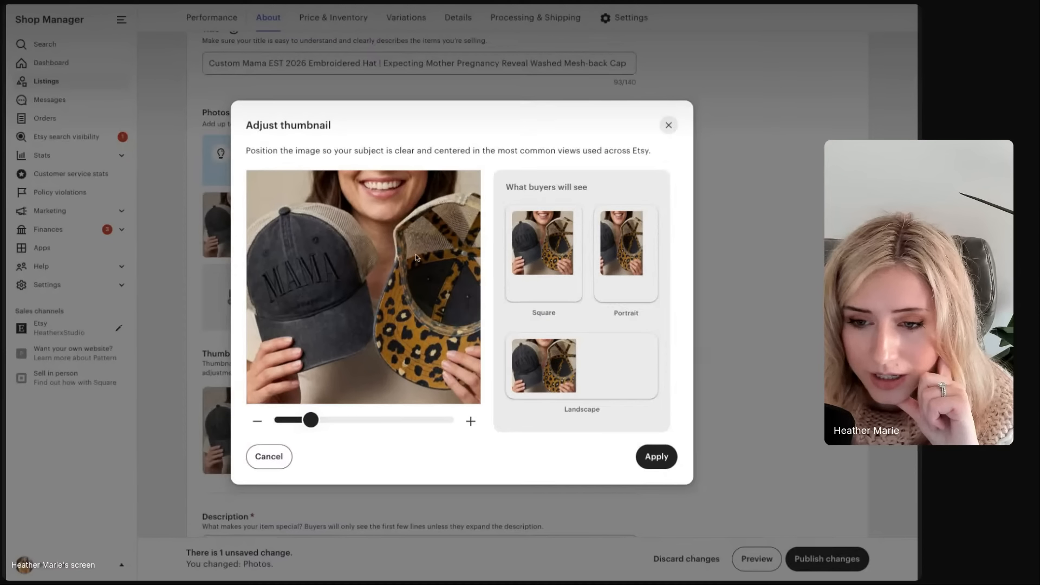
pyautogui.moveTo(415, 255); pyautogui.dragTo(438, 259)
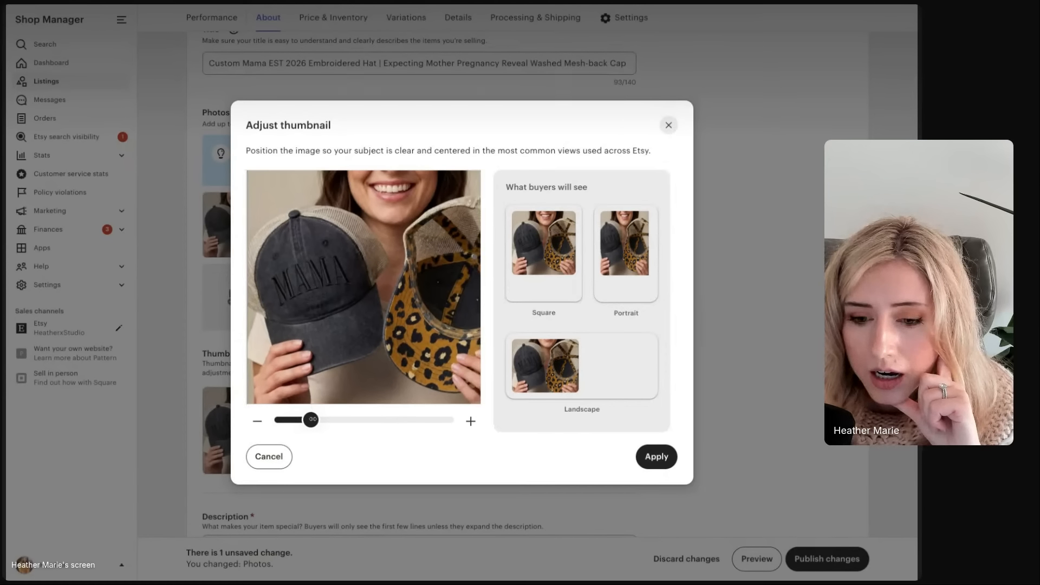
pyautogui.moveTo(311, 420); pyautogui.dragTo(330, 420)
pyautogui.moveTo(358, 301); pyautogui.dragTo(361, 302)
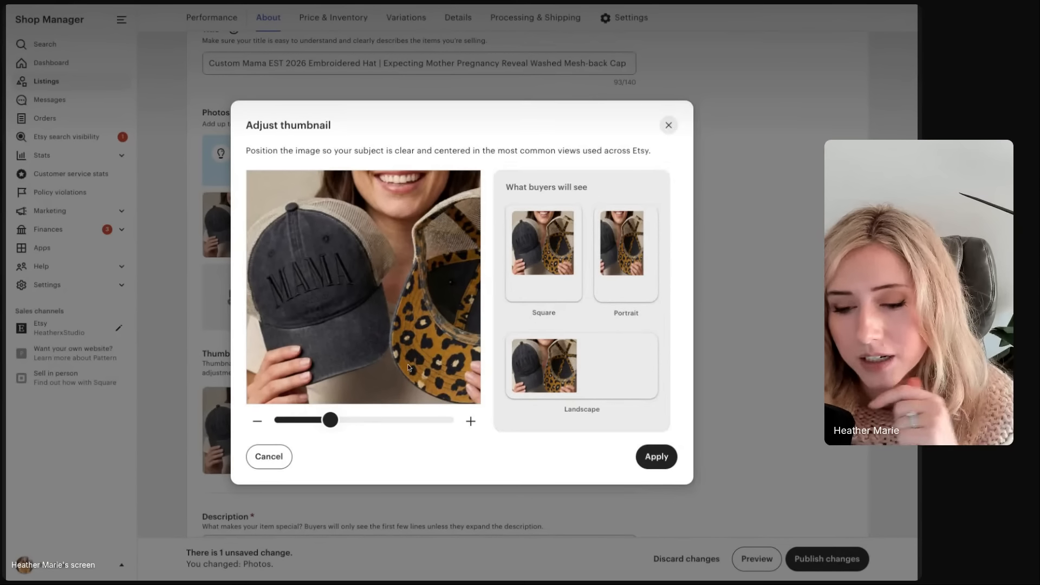
pyautogui.moveTo(352, 355); pyautogui.dragTo(359, 356)
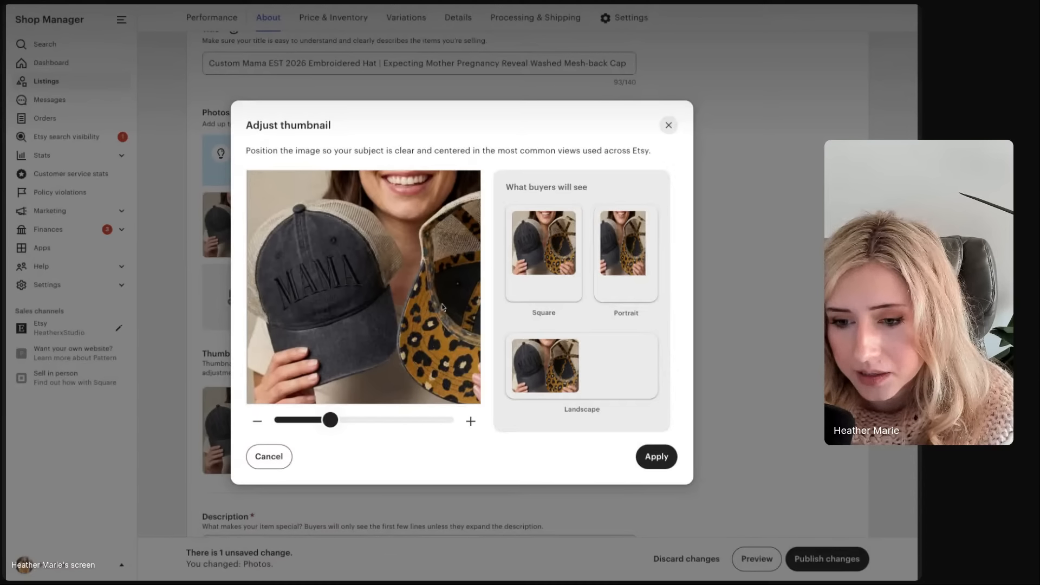
pyautogui.moveTo(333, 420); pyautogui.dragTo(337, 420)
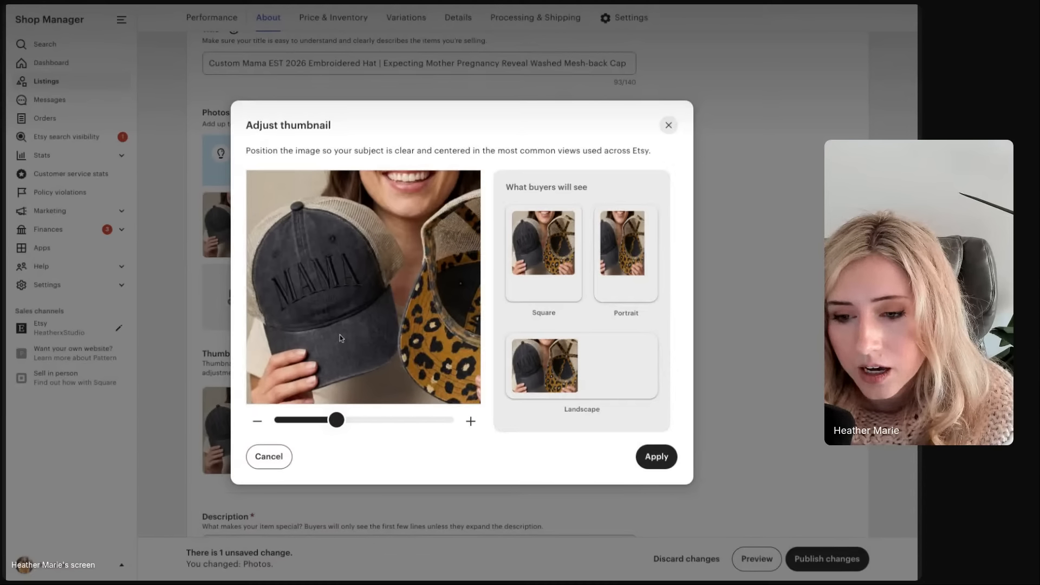
pyautogui.moveTo(340, 335); pyautogui.dragTo(348, 336)
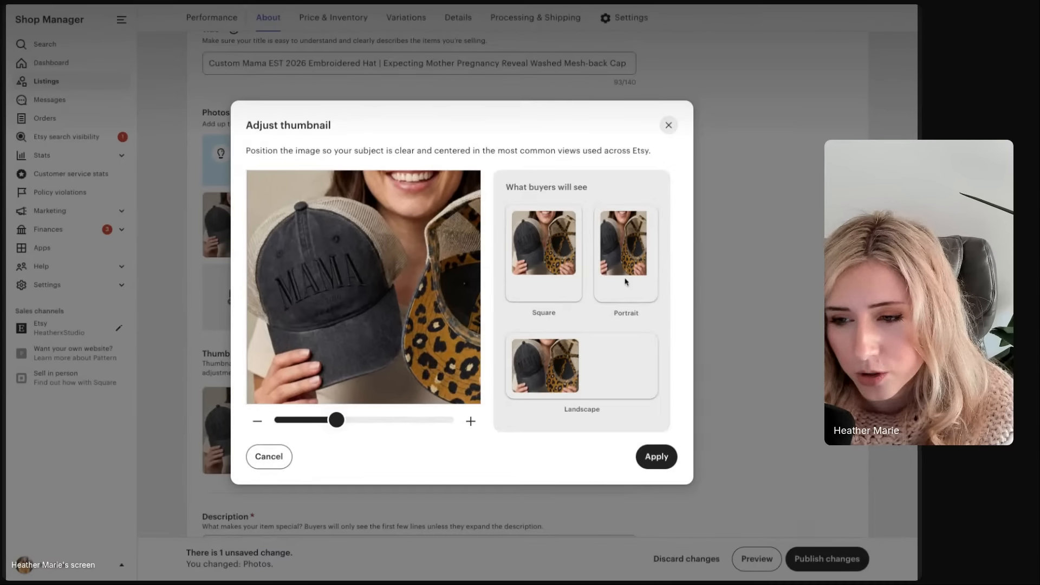
pyautogui.click(655, 459)
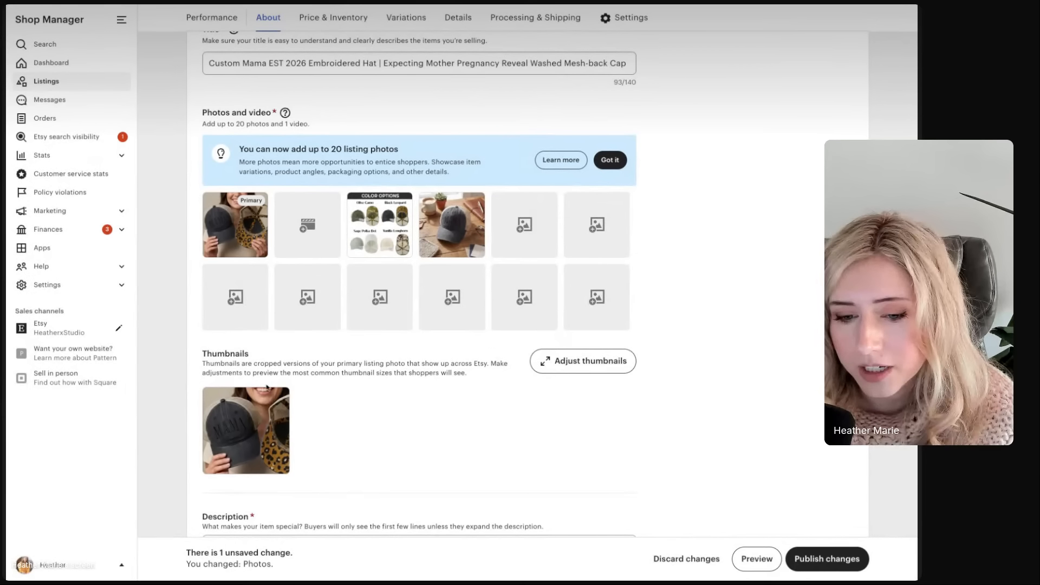
# Make the desk photo of the single hat the primary listing photo and try a closer thumbnail crop on it
pyautogui.moveTo(425, 210)
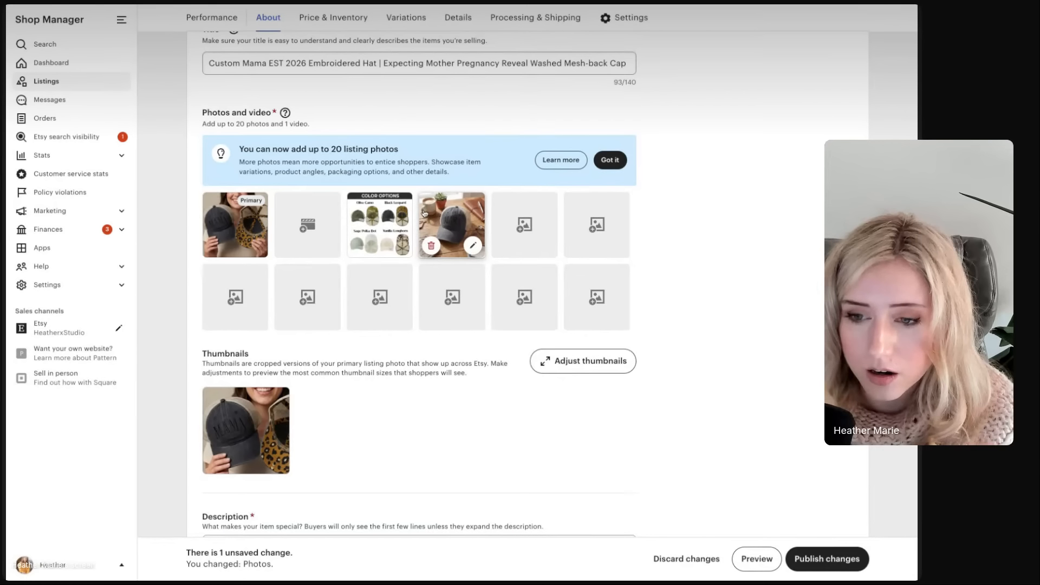
pyautogui.moveTo(449, 214); pyautogui.dragTo(257, 256)
pyautogui.click(587, 362)
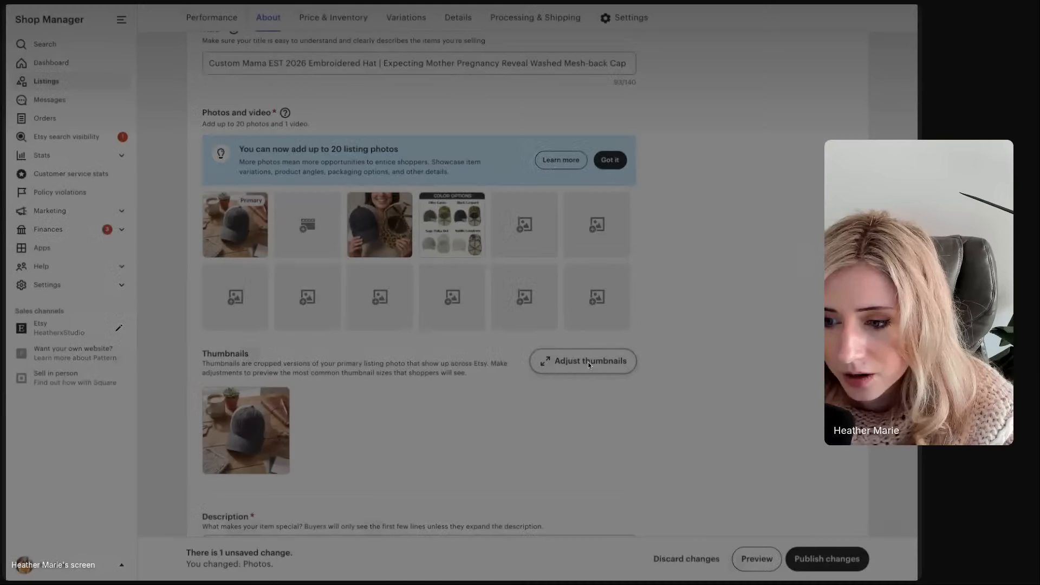
pyautogui.moveTo(315, 419); pyautogui.dragTo(347, 421)
pyautogui.moveTo(387, 303); pyautogui.dragTo(378, 303)
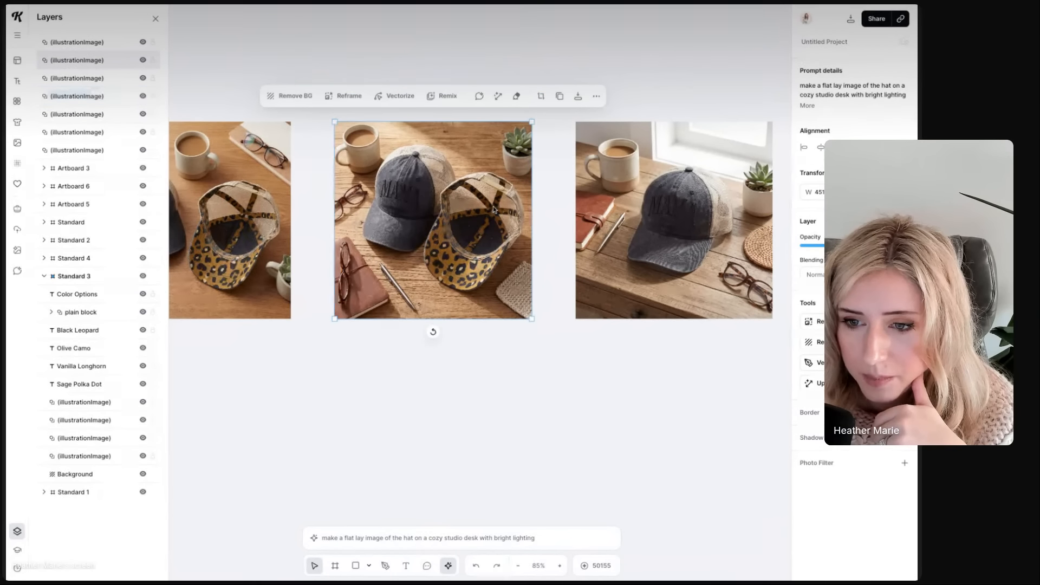
# Switch to the Kittl project and export the flat-lay image of the two hats on the desk as a JPEG at 2x size
pyautogui.scroll(6, 494, 210)
pyautogui.hscroll(-2, 494, 210)
pyautogui.scroll(2, 494, 209)
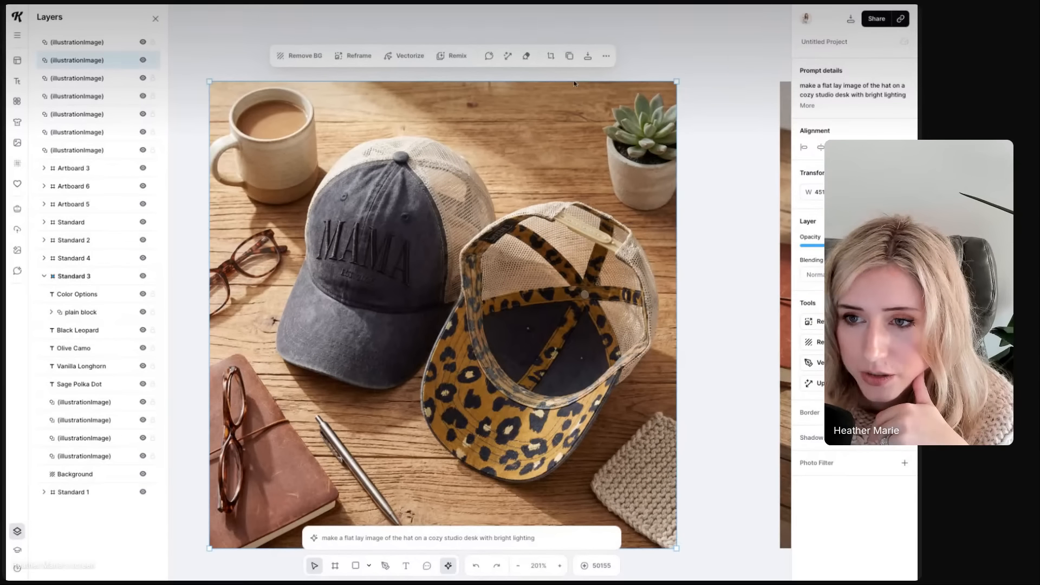
pyautogui.click(587, 56)
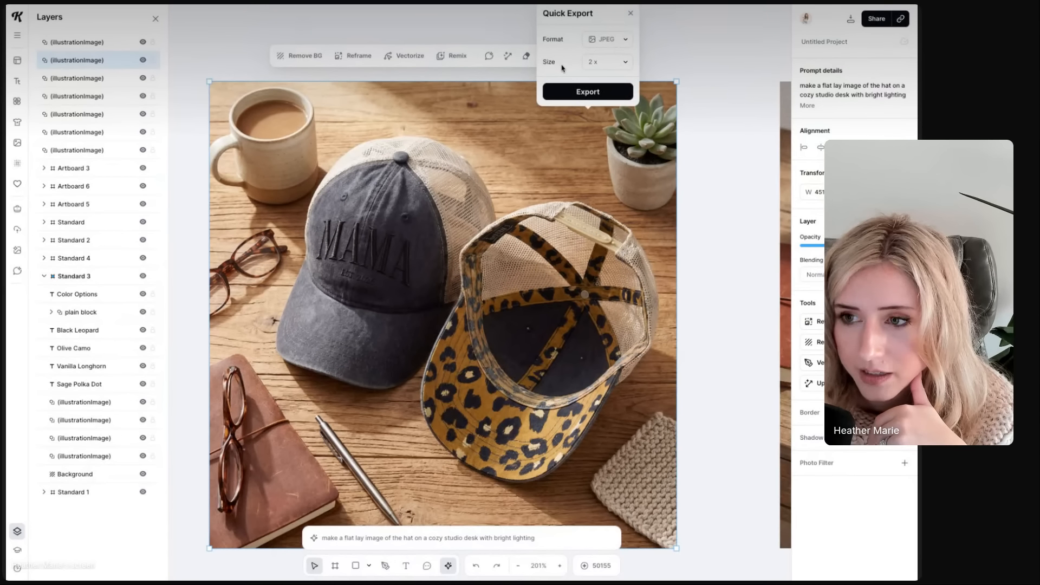
pyautogui.click(587, 92)
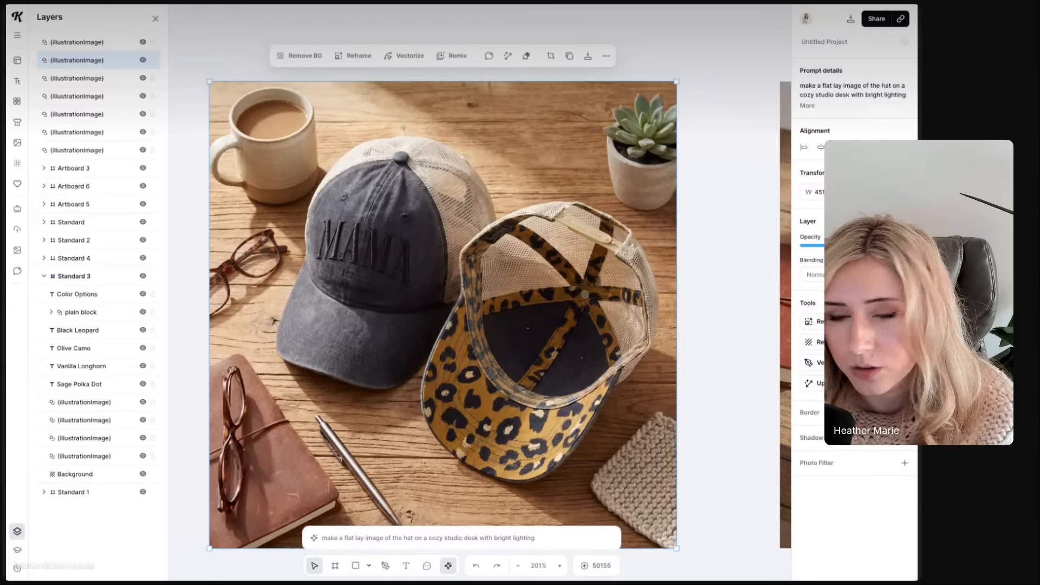
# Export the selected flat-lay image again, choosing its size in the quick export settings
pyautogui.click(588, 57)
pyautogui.click(593, 63)
pyautogui.click(593, 102)
pyautogui.click(585, 93)
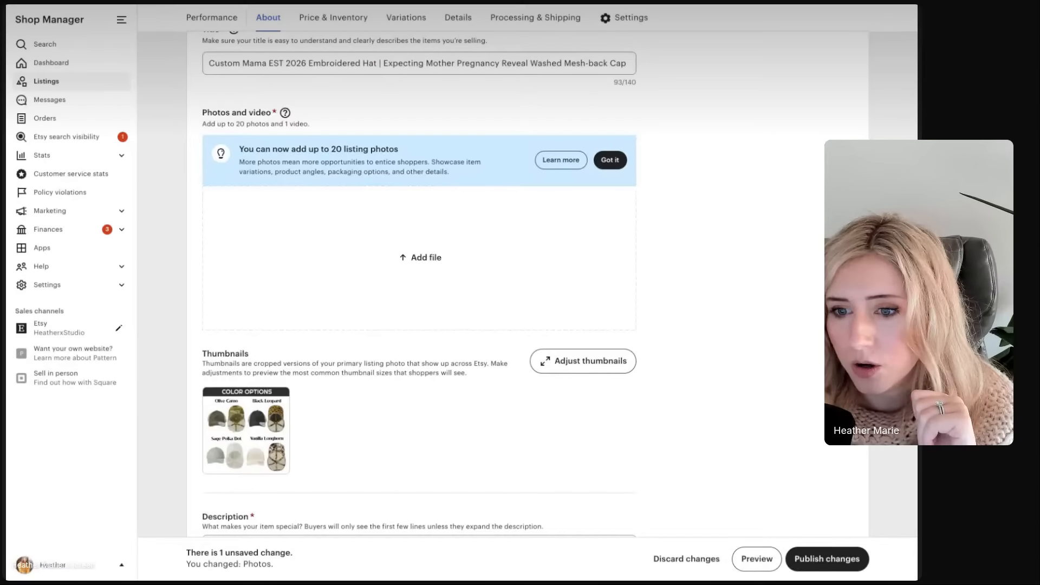
# Add the flat-lay photo to the Etsy listing as the primary image and crop it to about 1173 x 1182 around both hats
pyautogui.moveTo(596, 10); pyautogui.dragTo(244, 225)
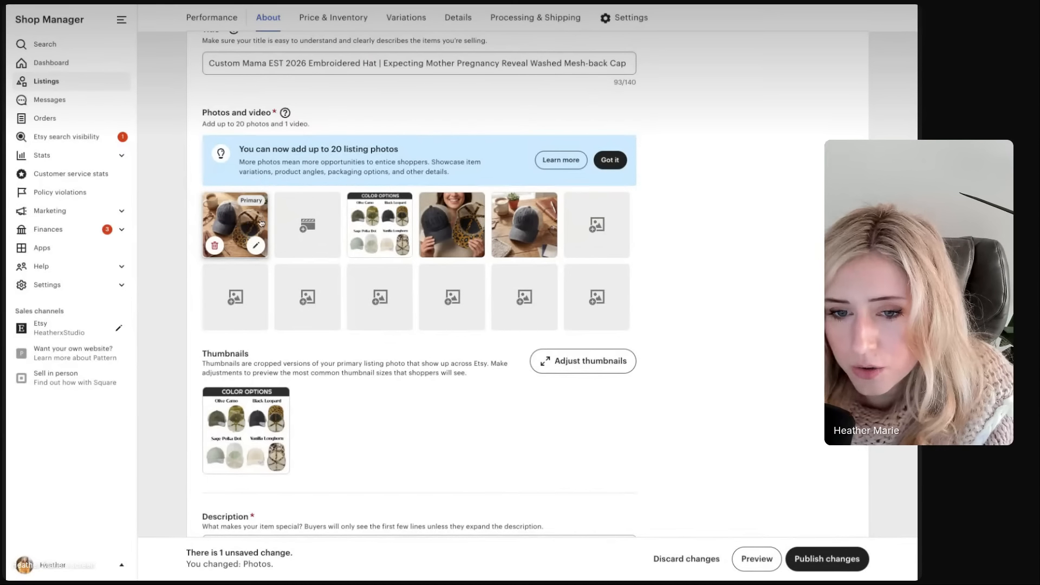
pyautogui.click(245, 225)
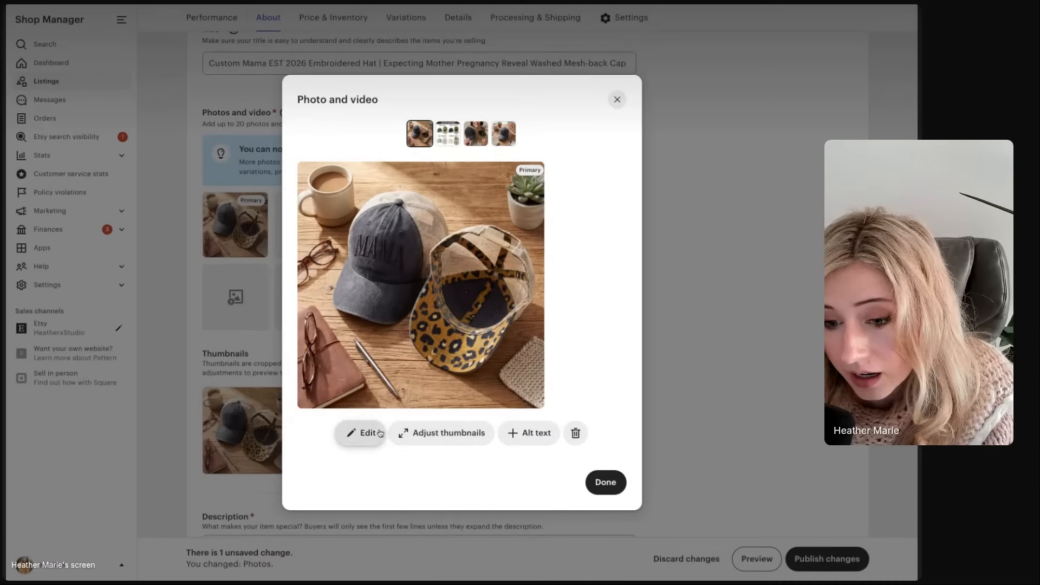
pyautogui.click(373, 433)
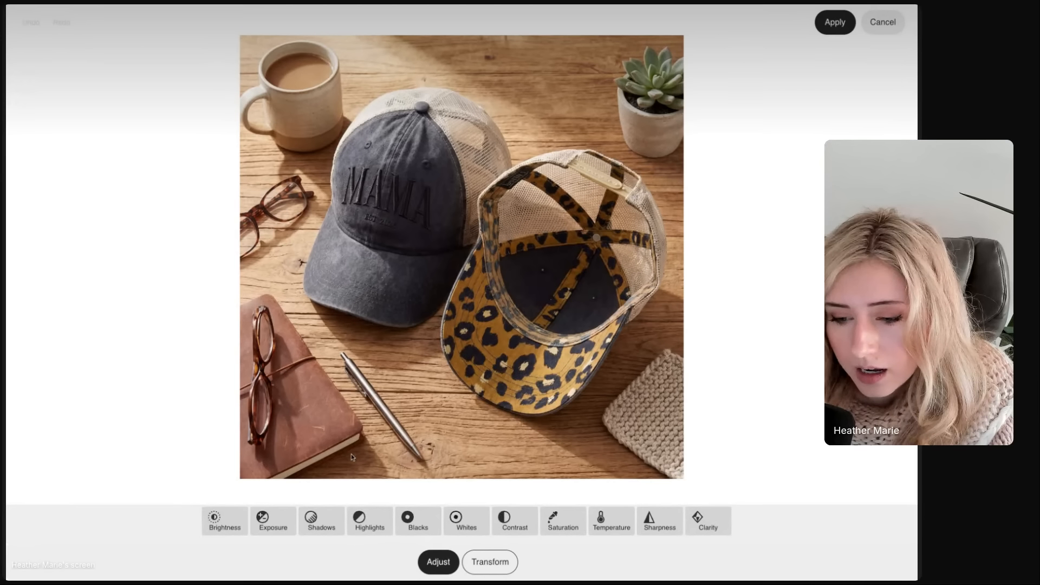
pyautogui.click(491, 562)
pyautogui.moveTo(263, 437); pyautogui.dragTo(304, 398)
pyautogui.moveTo(483, 223)
pyautogui.mouseDown()
pyautogui.moveTo(460, 222)
pyautogui.moveTo(475, 223)
pyautogui.mouseUp()
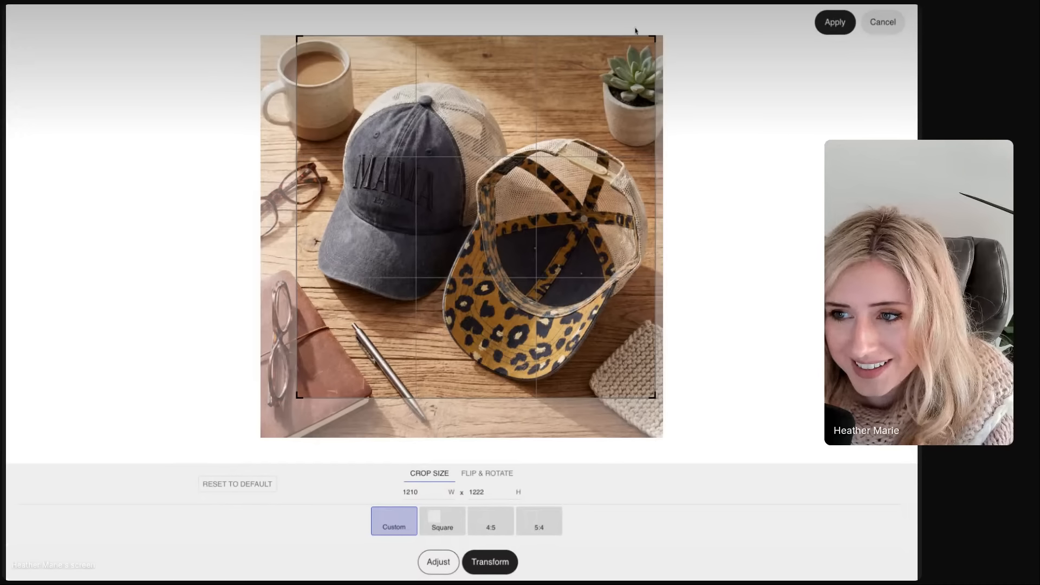
pyautogui.moveTo(653, 38); pyautogui.dragTo(641, 49)
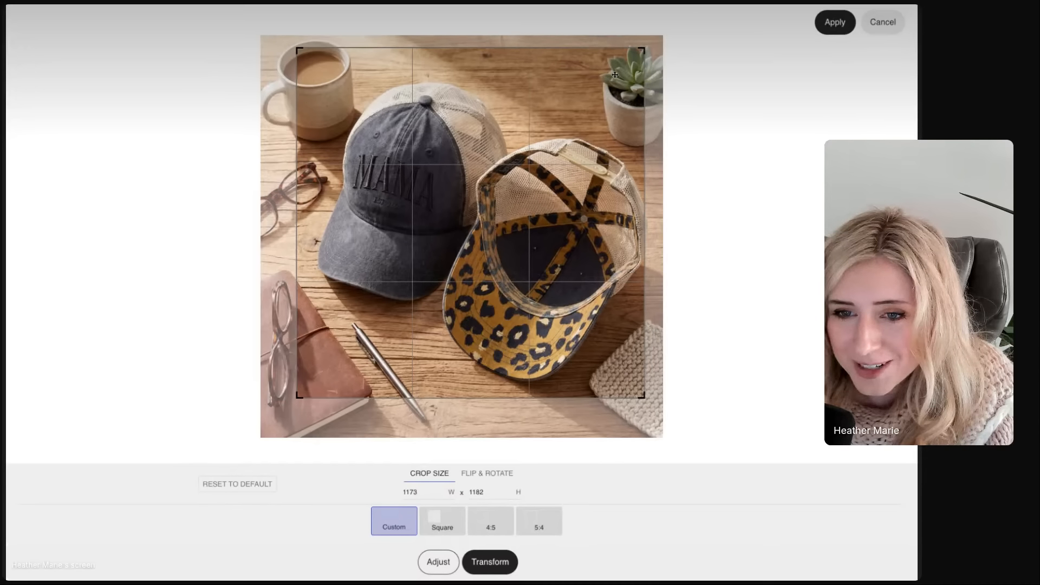
pyautogui.click(847, 28)
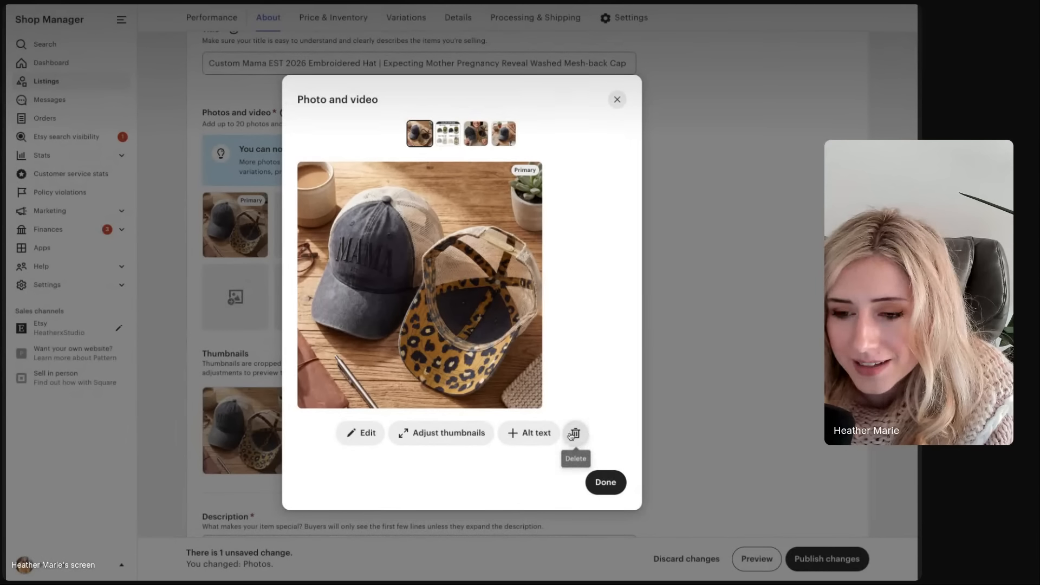
# Zoom in the flat-lay photo's thumbnail, reposition it around the dark Mama hat and apply the adjustment
pyautogui.click(441, 433)
pyautogui.click(321, 420)
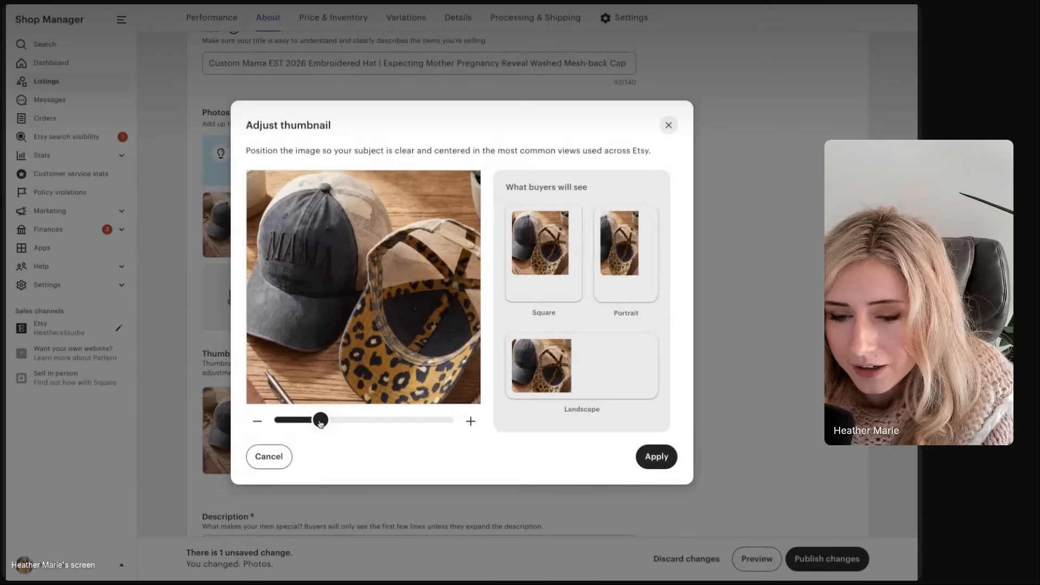
pyautogui.moveTo(320, 422)
pyautogui.mouseDown()
pyautogui.moveTo(300, 423)
pyautogui.moveTo(332, 423)
pyautogui.moveTo(331, 431)
pyautogui.mouseUp()
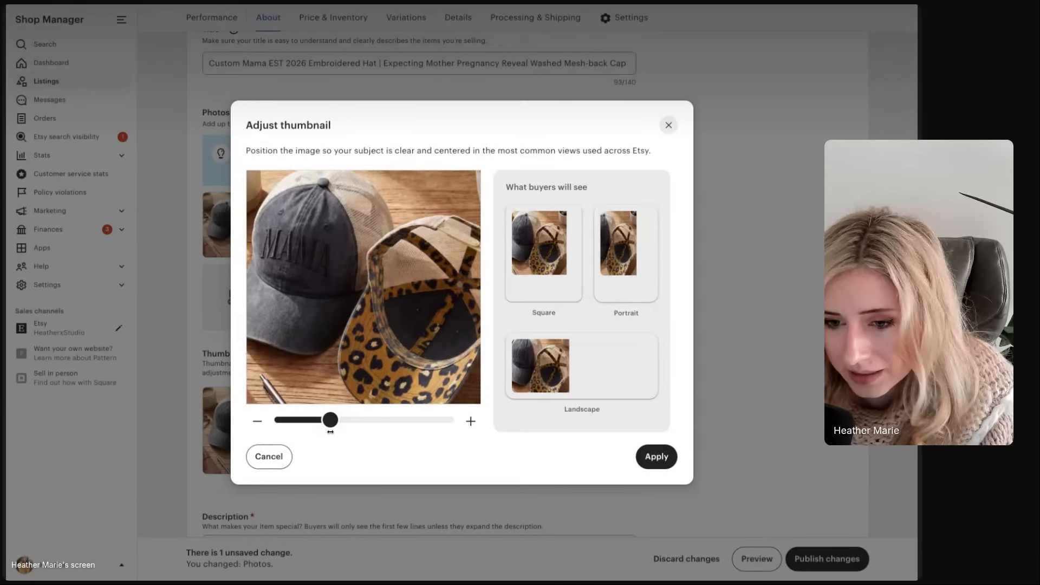
pyautogui.moveTo(326, 326); pyautogui.dragTo(357, 348)
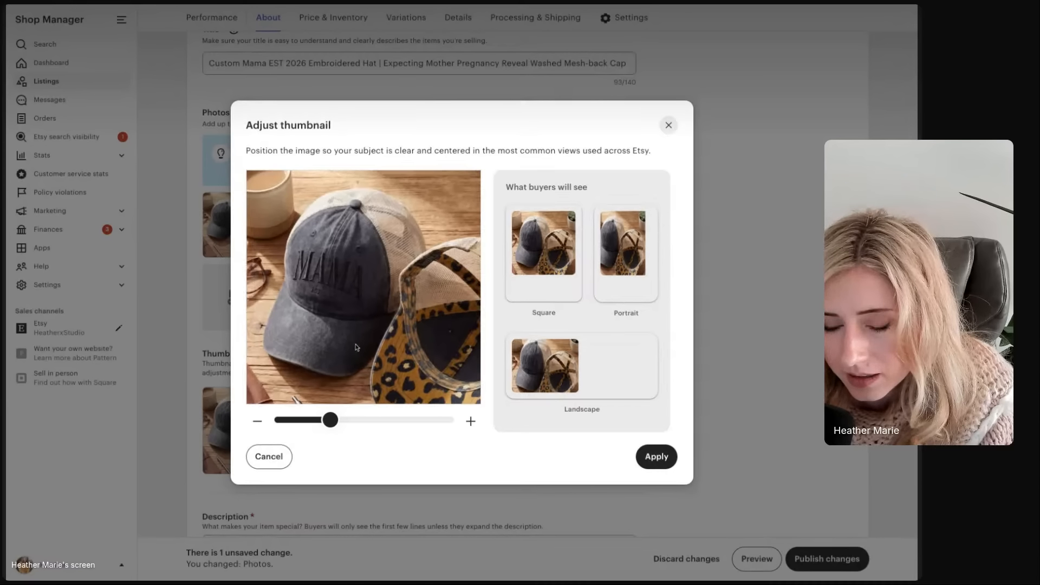
pyautogui.scroll(3, 357, 345)
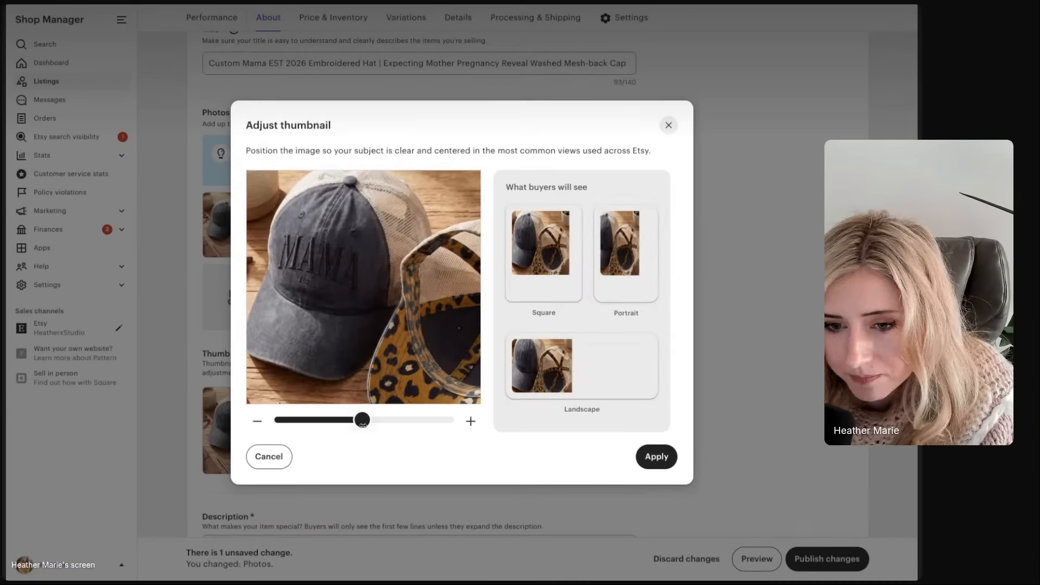
pyautogui.moveTo(358, 343); pyautogui.dragTo(367, 307)
pyautogui.click(656, 456)
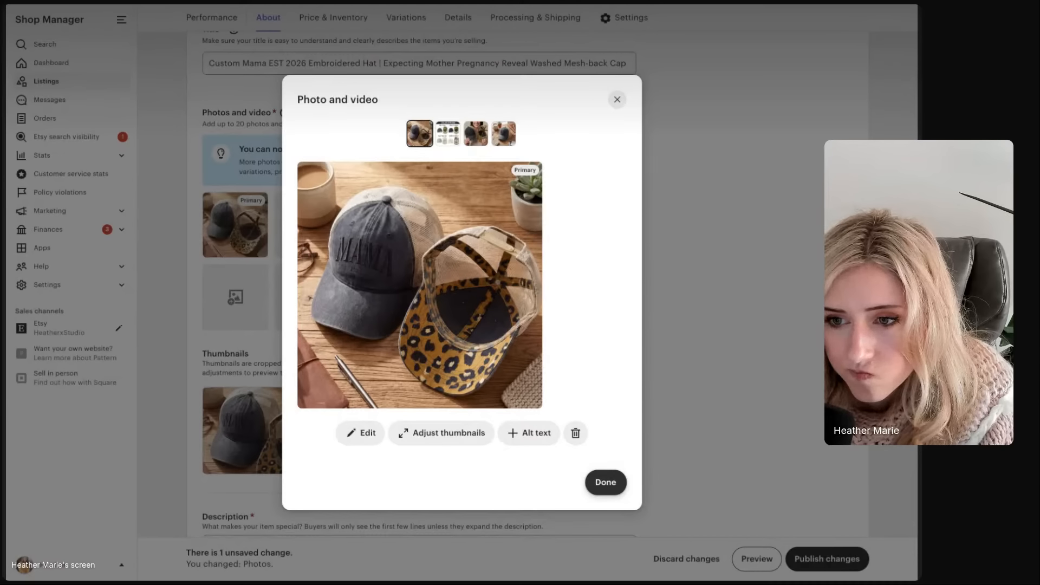
pyautogui.click(598, 482)
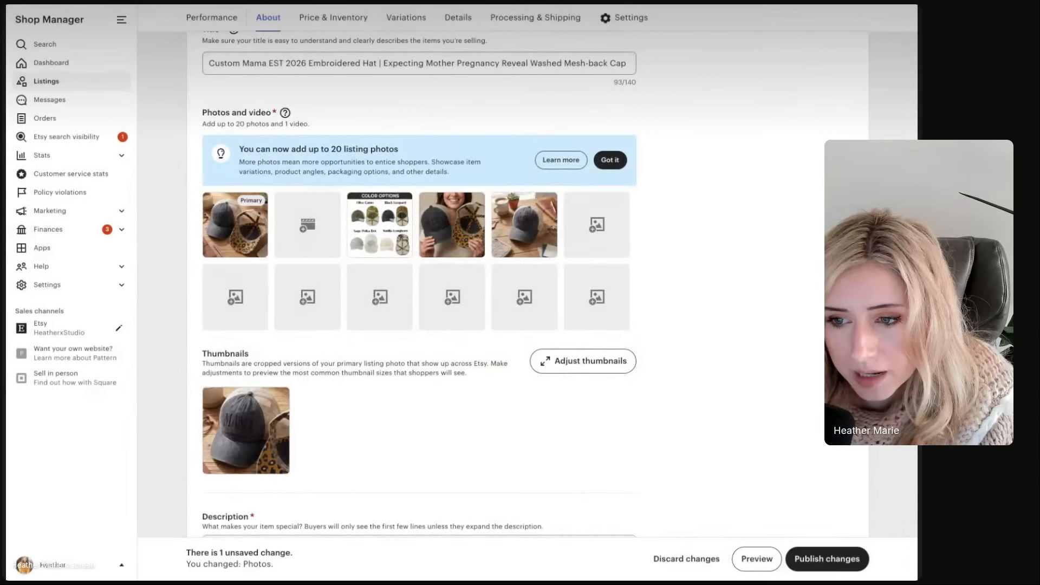
# Publish the updated photos and thumbnail of the hat listing and open the public shop page
pyautogui.scroll(-10, 483, 339)
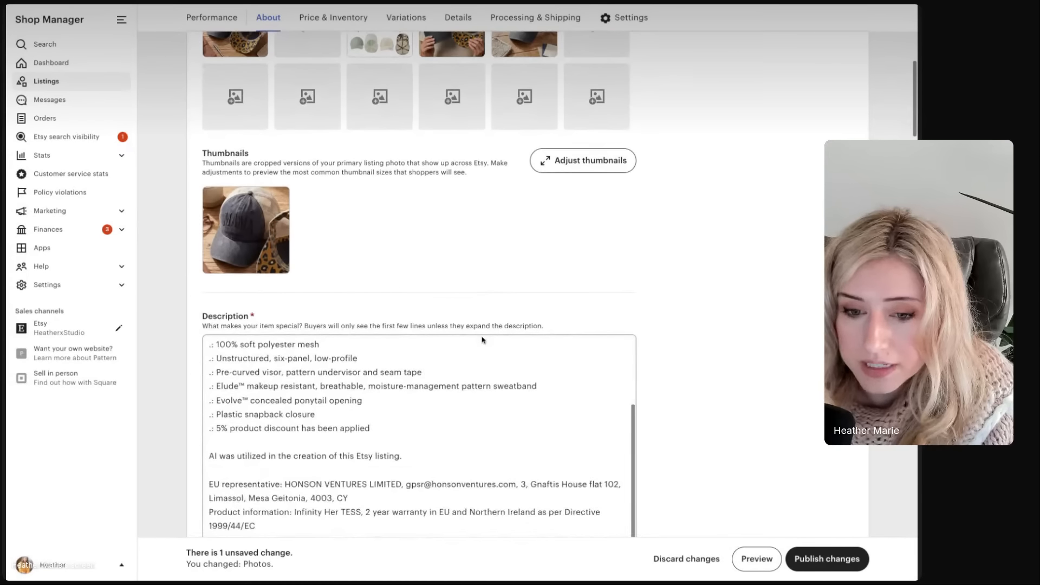
pyautogui.scroll(-5, 483, 340)
pyautogui.click(834, 561)
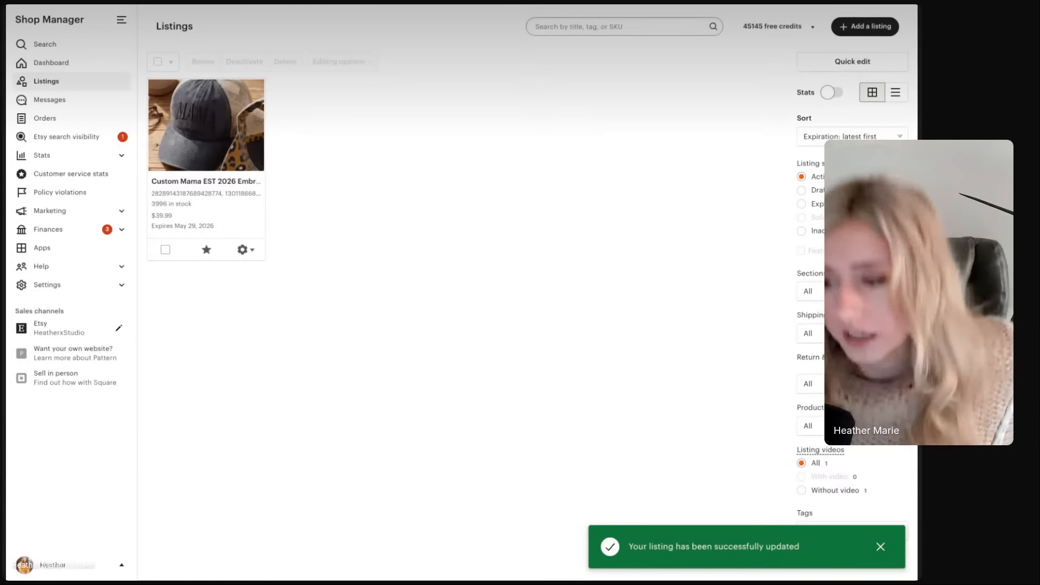
pyautogui.click(35, 330)
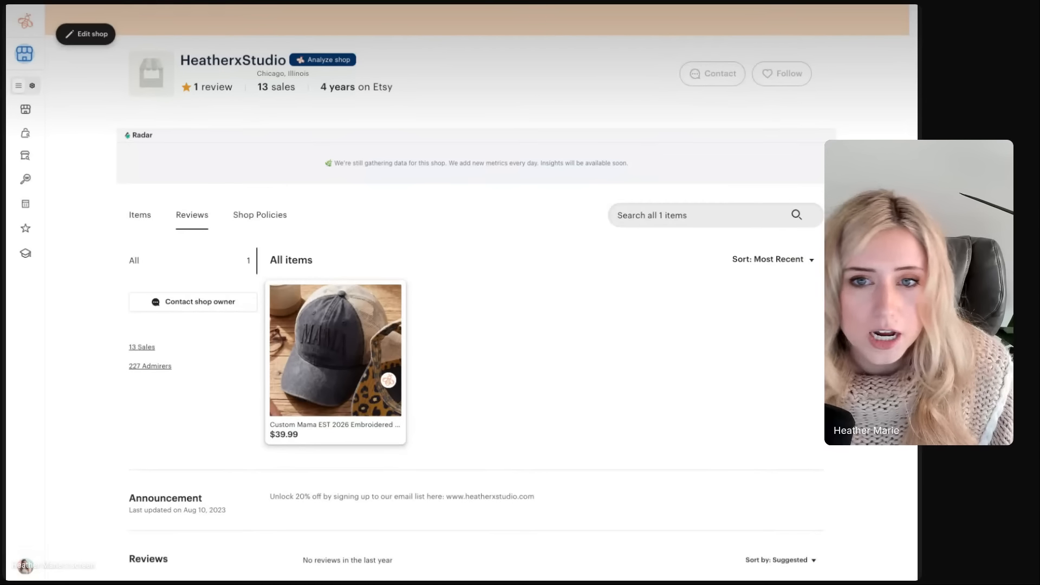
# In ChatGPT, request a 140 character SEO friendly etsy listing description for "Custom Mama EST 2026 Embroidered Hat | Expecting Mother Pregnancy Reveal Washed Mesh-back Cap"
pyautogui.click(266, 5)
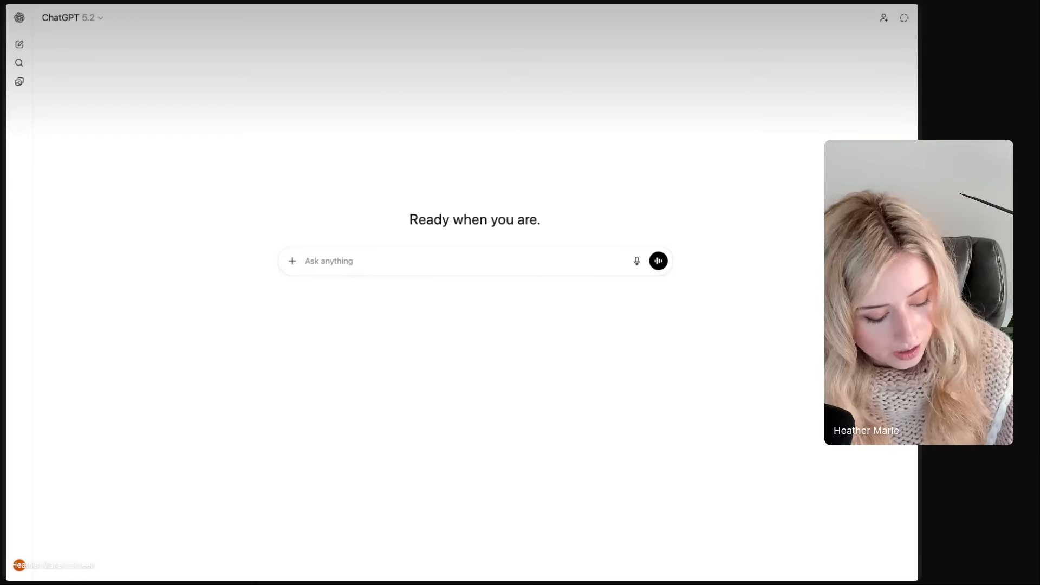
pyautogui.write('create')
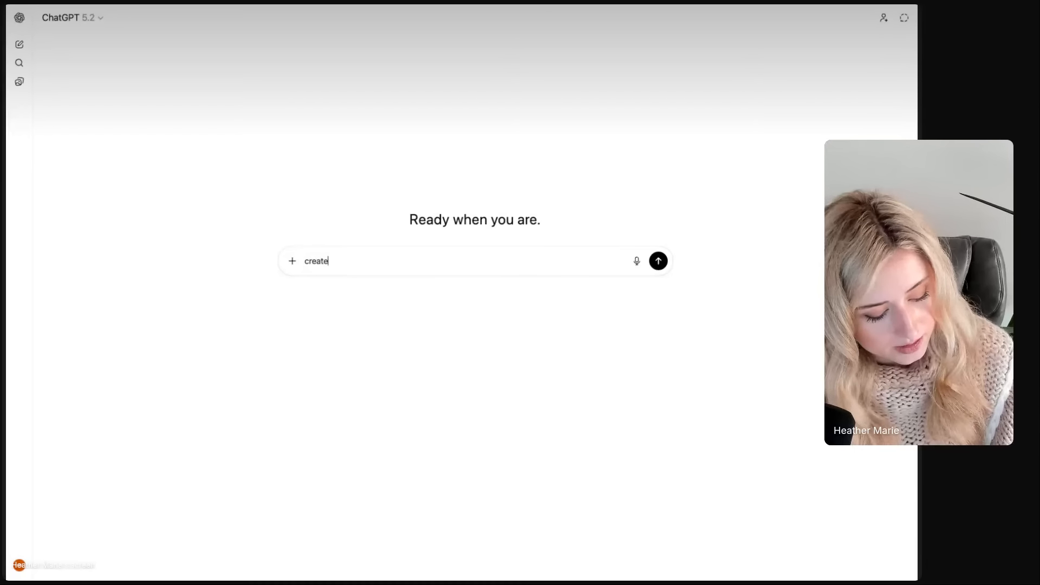
pyautogui.write(' a 140 ')
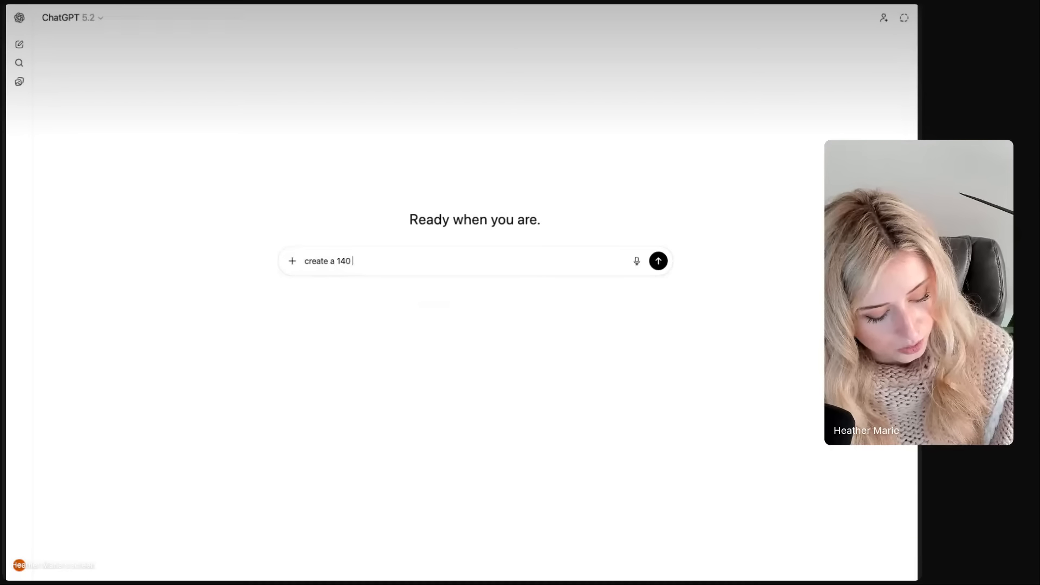
pyautogui.write('character SE')
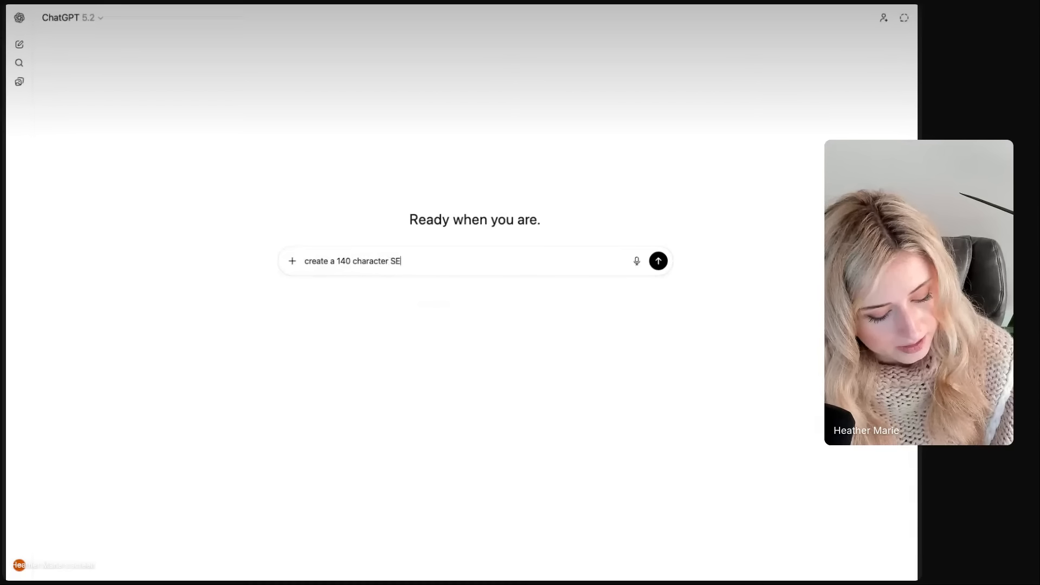
pyautogui.write('O friendly e')
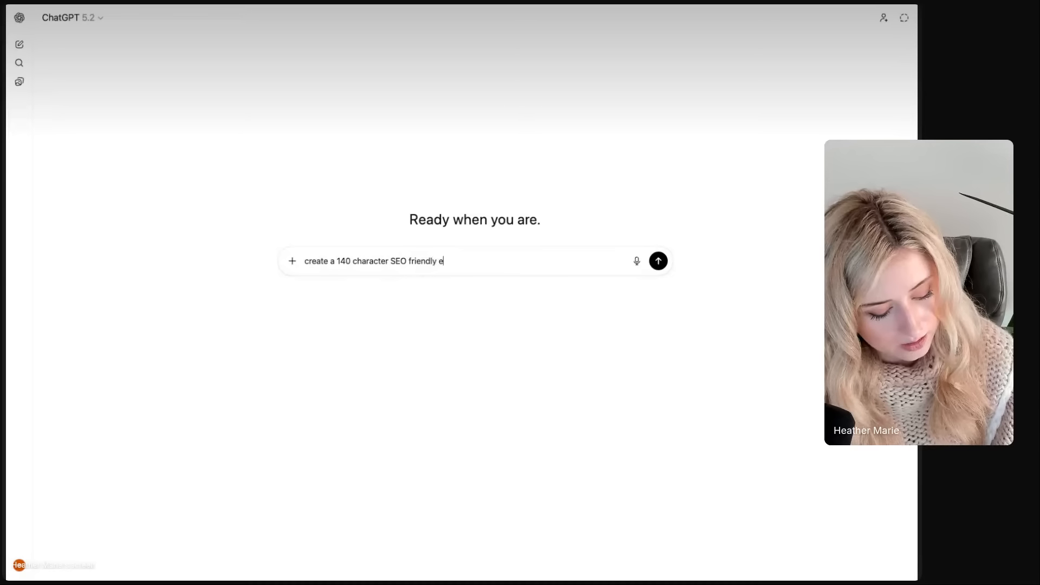
pyautogui.write('tsy listing ')
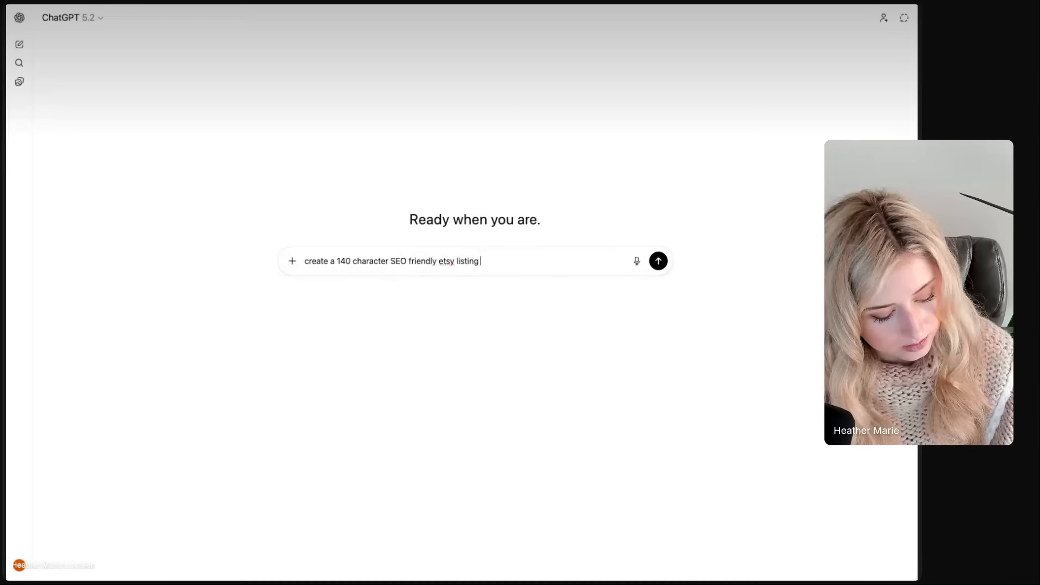
pyautogui.write('description fo')
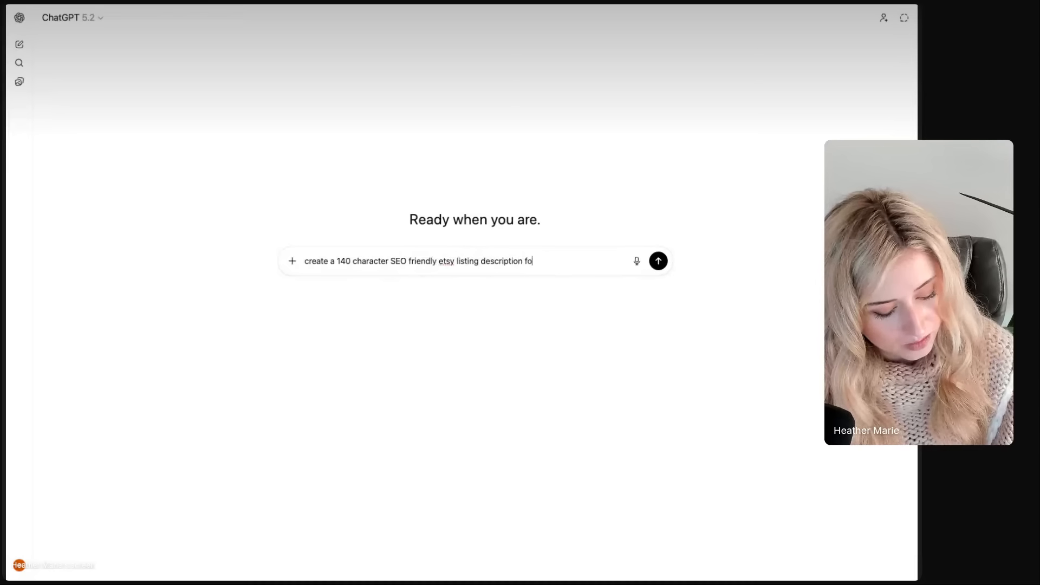
pyautogui.write('r this ti')
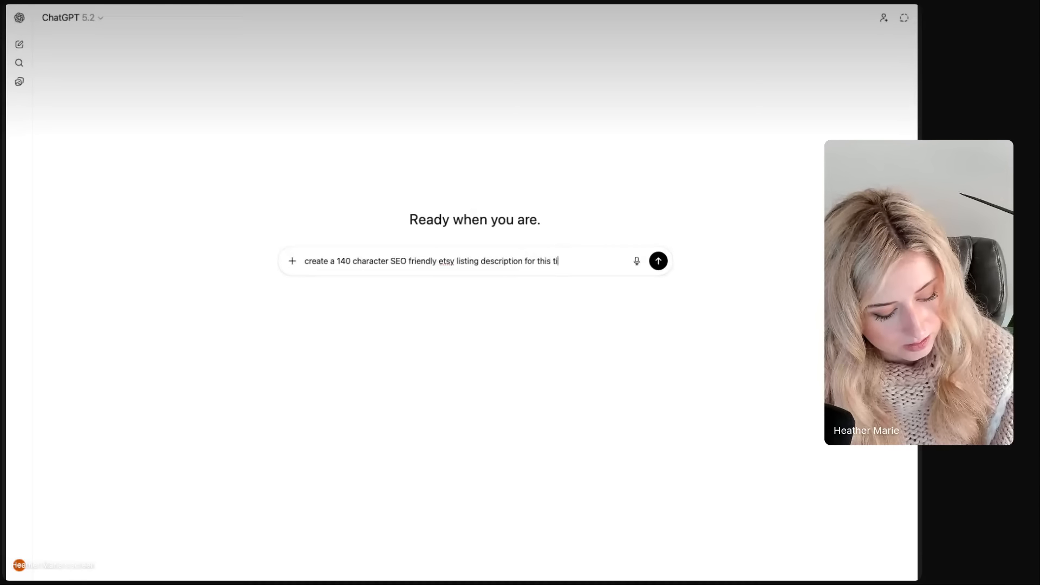
pyautogui.write('tled listing')
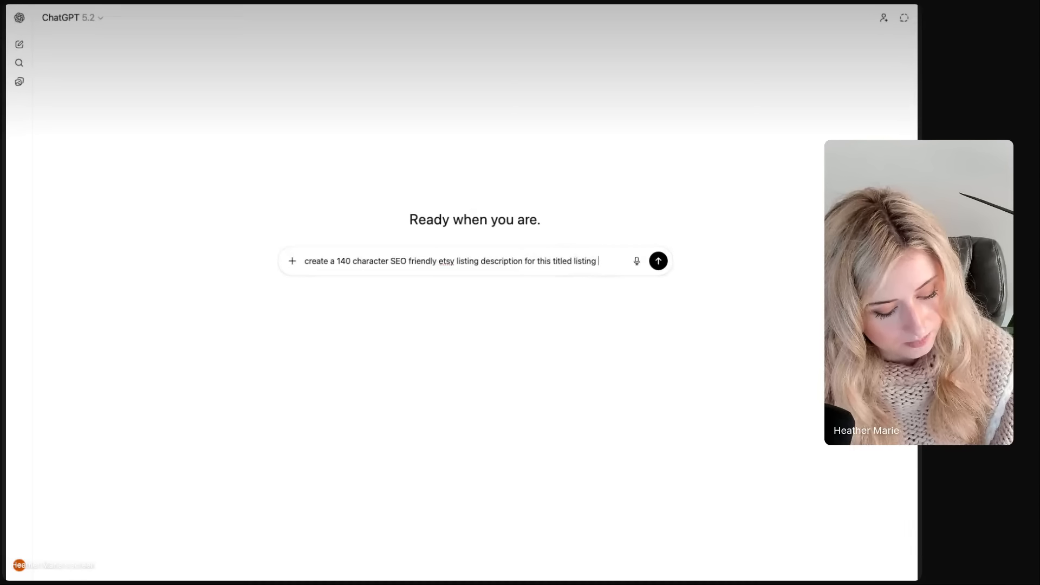
pyautogui.write(':')
pyautogui.write('Custom Mama EST 2026 Embroidered Hat | Expecting Mother Pregnancy Reveal Washed Mesh-back Cap')
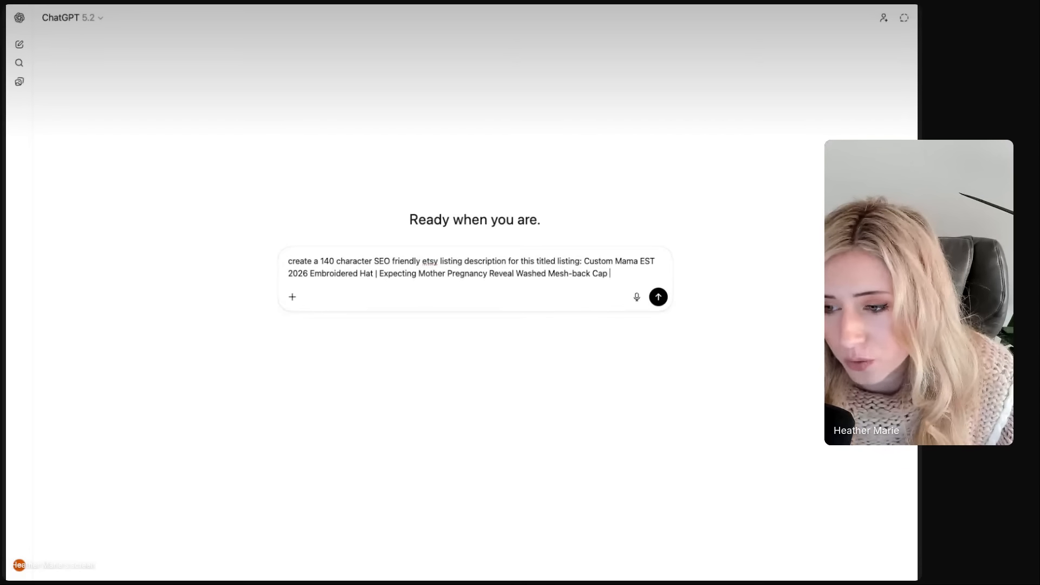
pyautogui.press('Return')
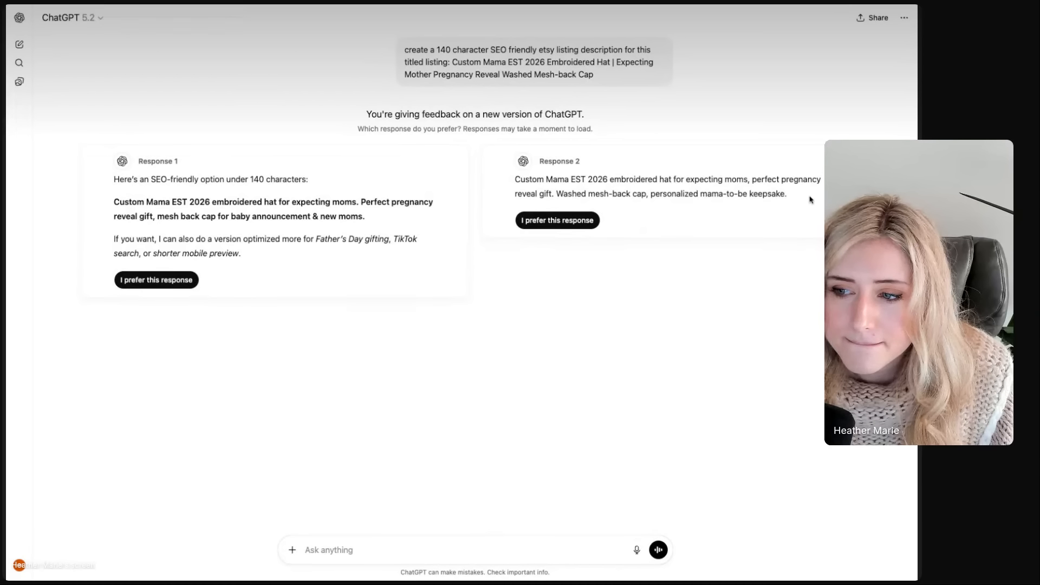
# Copy the description text of Response 2 and insert it as a separate opening paragraph in the Etsy hat listing's description
pyautogui.moveTo(811, 199); pyautogui.dragTo(516, 179)
pyautogui.press('super+c')
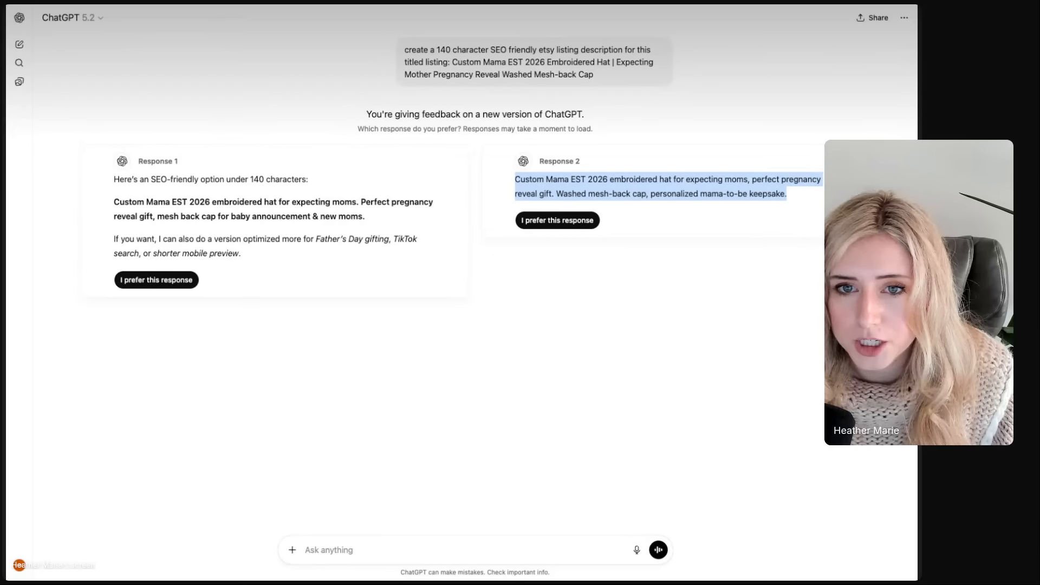
pyautogui.press('super+Tab')
pyautogui.scroll(-5, 354, 309)
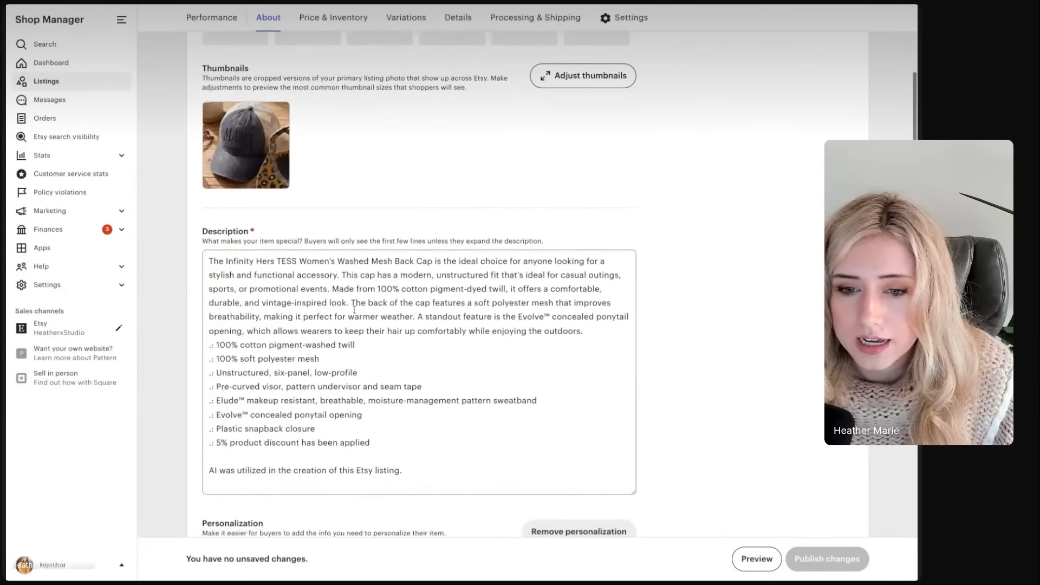
pyautogui.click(209, 261)
pyautogui.press('Return')
pyautogui.press('Return')
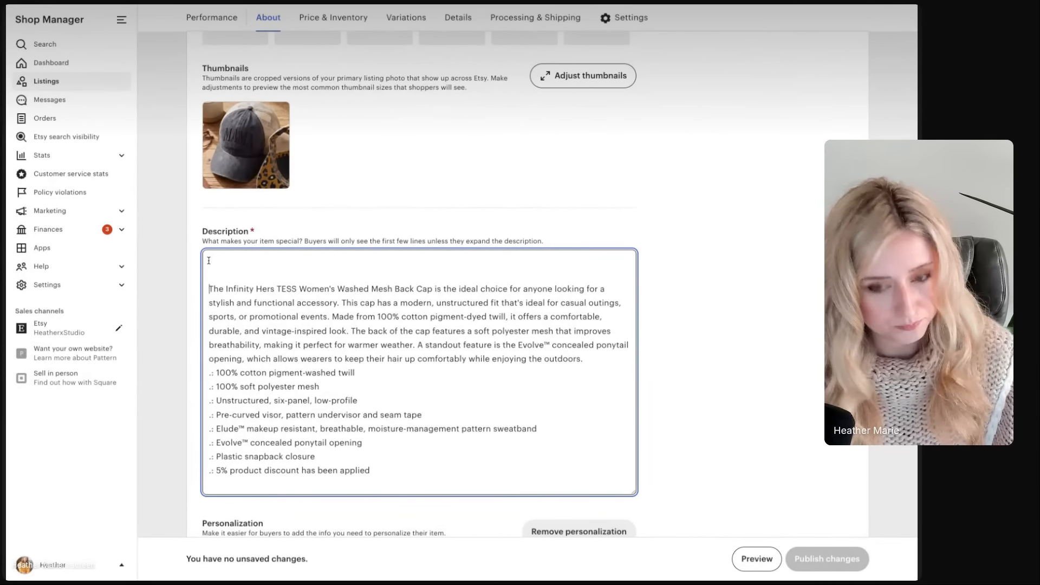
pyautogui.press('super+v')
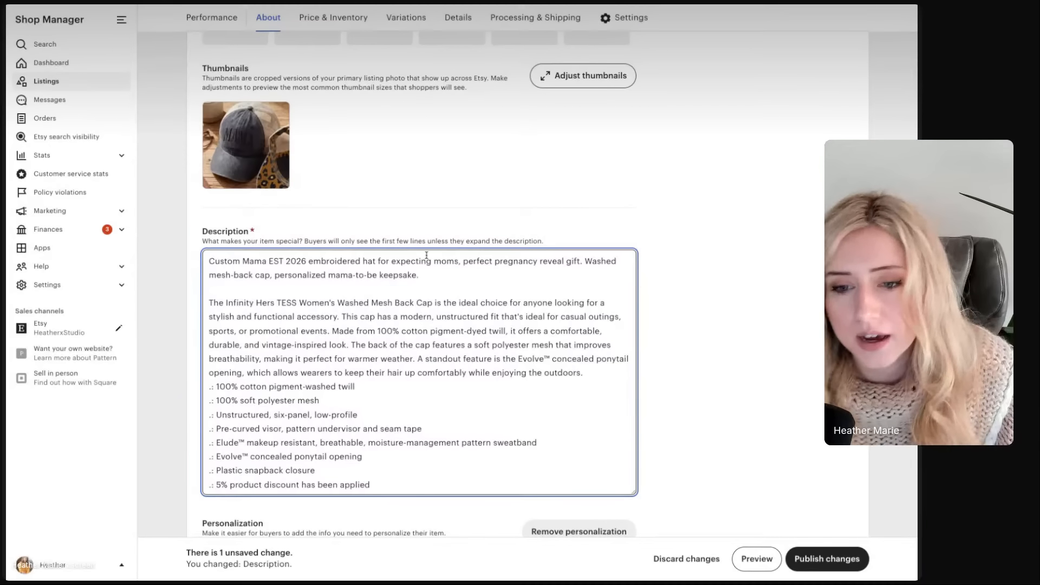
# Examine the rest of the listing form, including the buyer personalization instructions, variations, tags, shipping and translation settings
pyautogui.scroll(-15, 680, 228)
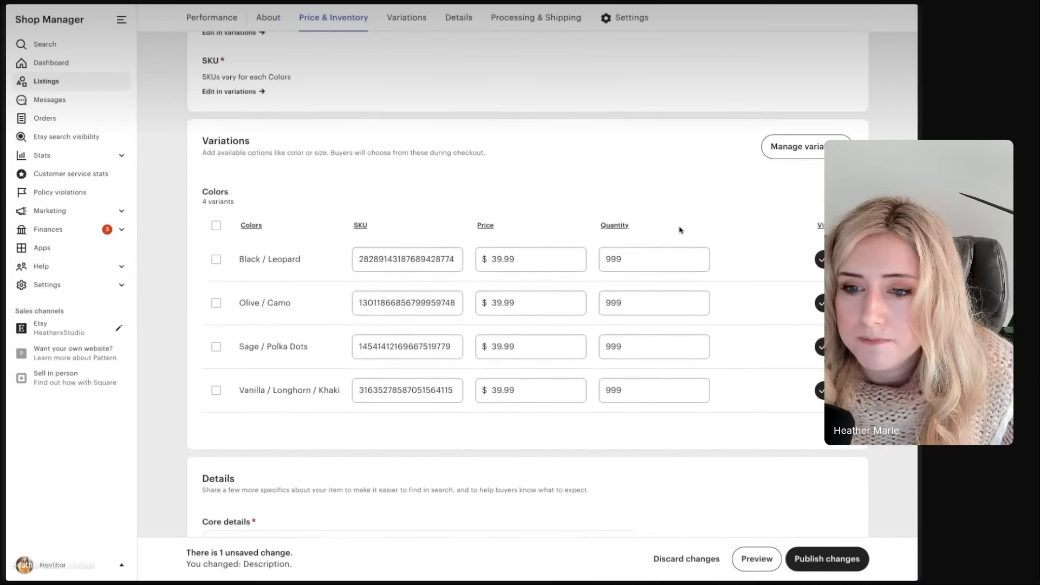
pyautogui.scroll(-6, 680, 229)
pyautogui.scroll(16, 680, 229)
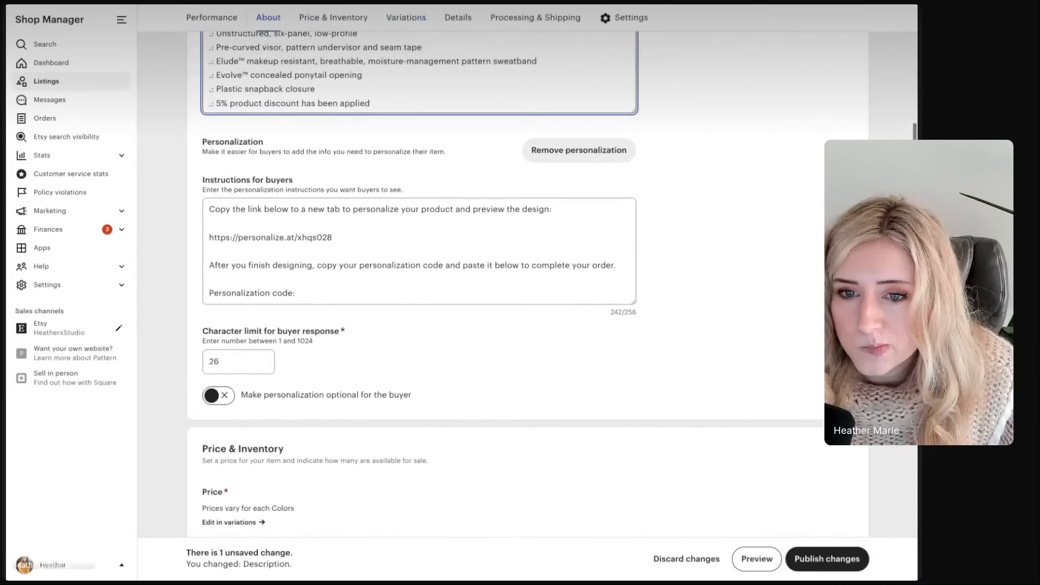
pyautogui.scroll(2, 681, 230)
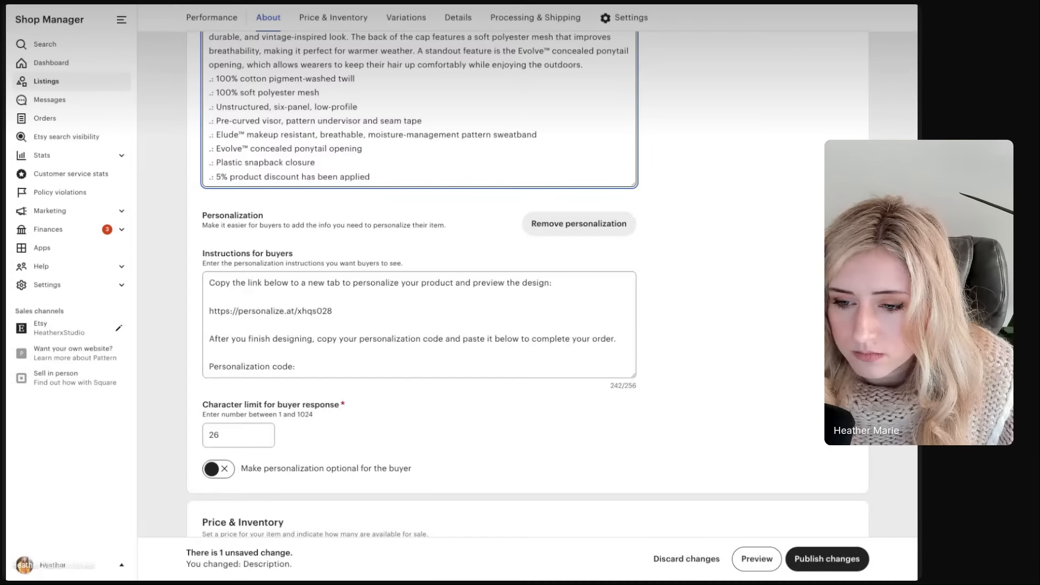
pyautogui.scroll(-4, 645, 248)
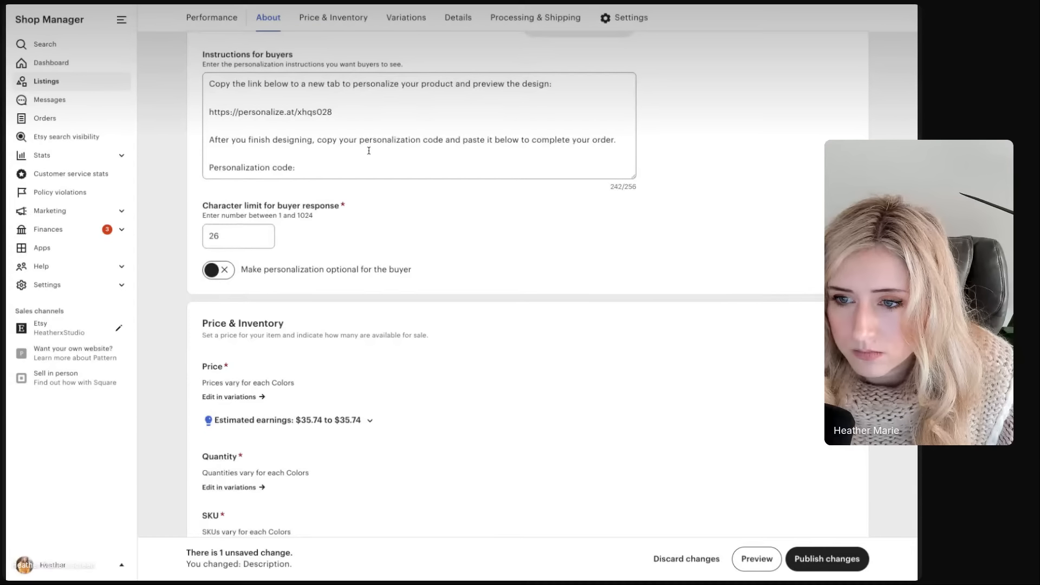
pyautogui.moveTo(344, 158); pyautogui.dragTo(202, 154)
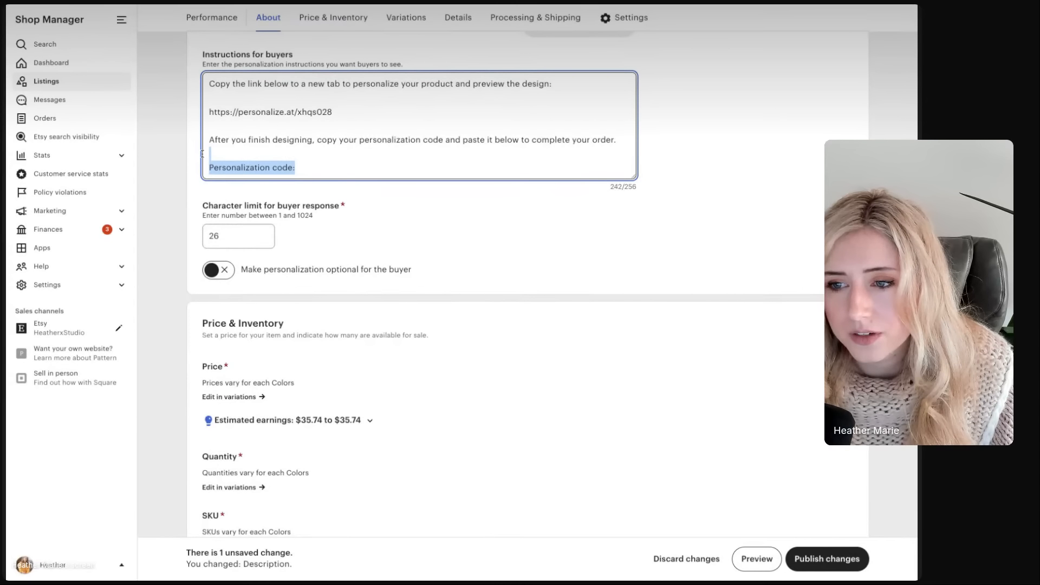
pyautogui.click(359, 172)
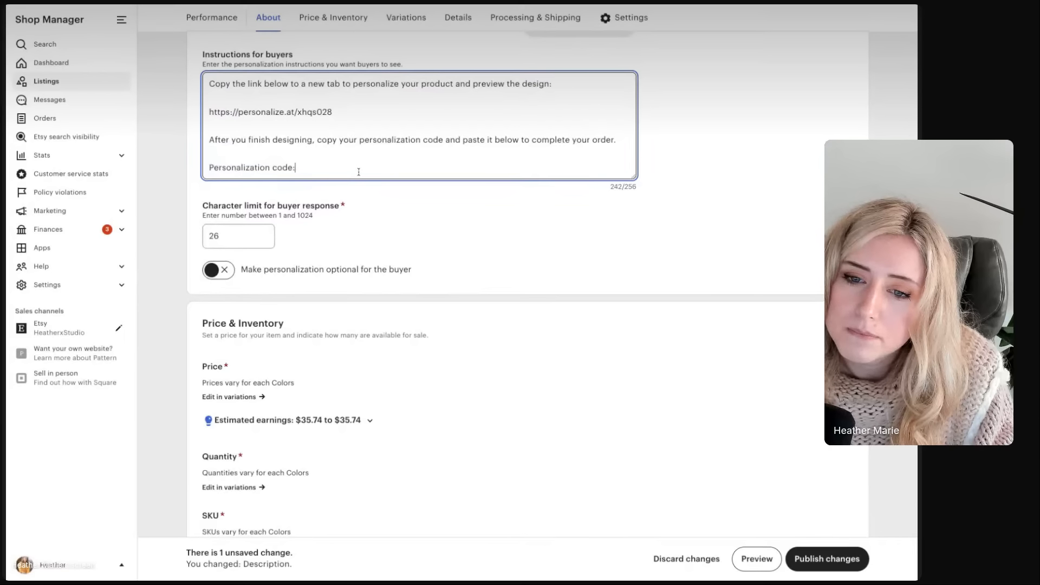
pyautogui.moveTo(296, 167); pyautogui.dragTo(208, 167)
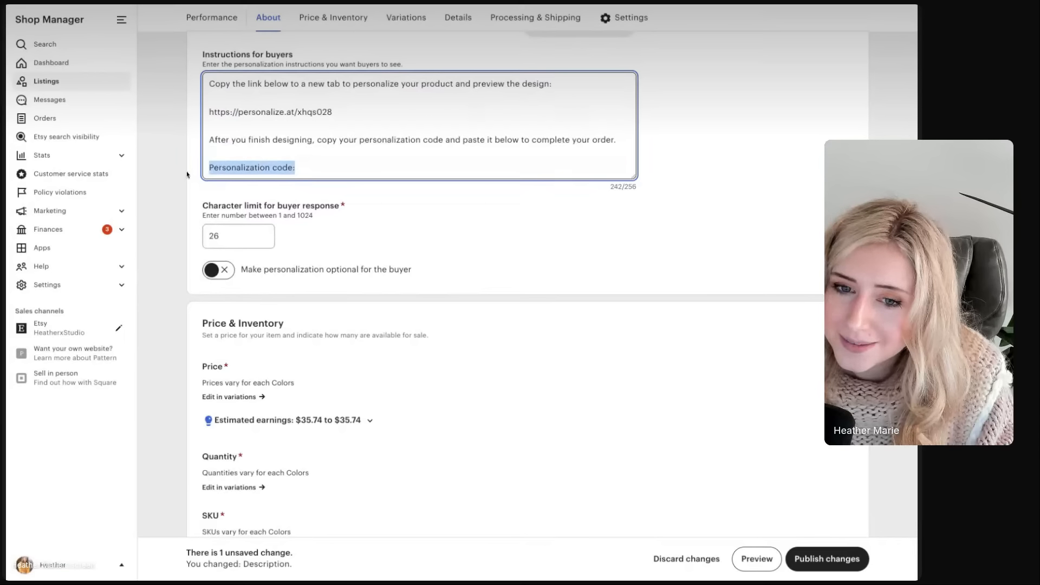
pyautogui.click(187, 174)
pyautogui.scroll(4, 186, 174)
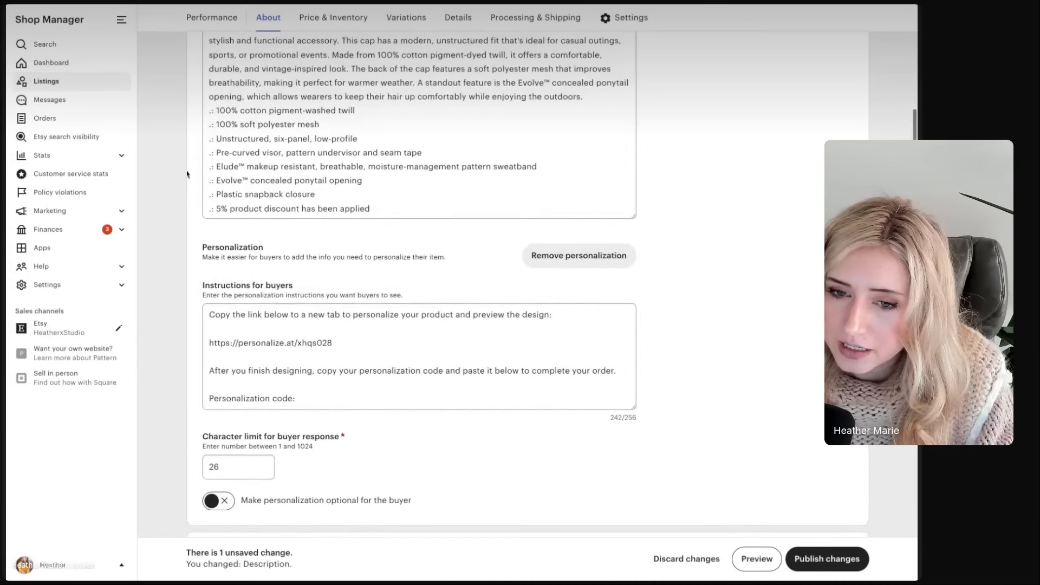
pyautogui.scroll(-20, 527, 284)
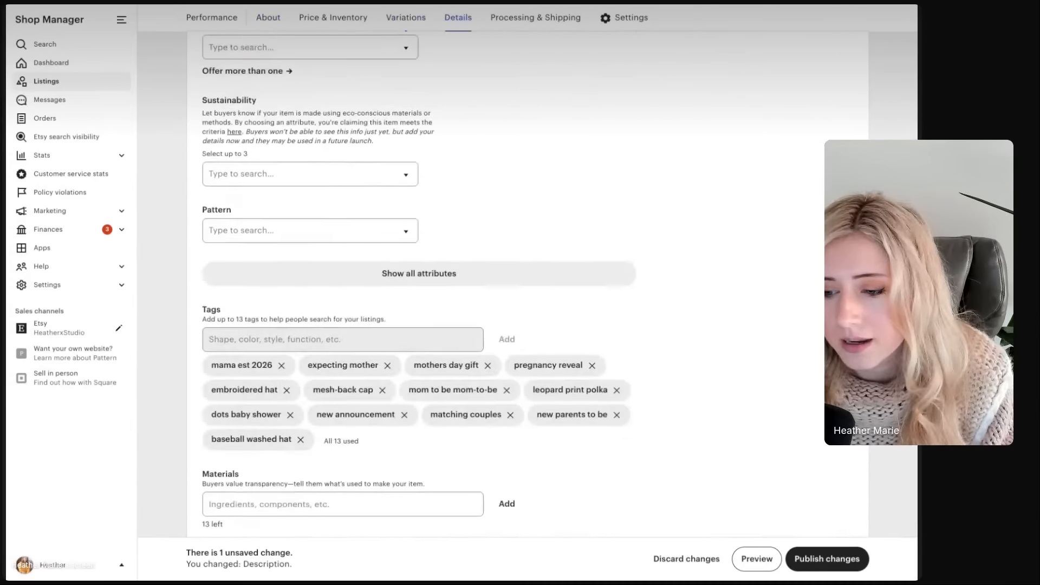
pyautogui.scroll(-4, 786, 365)
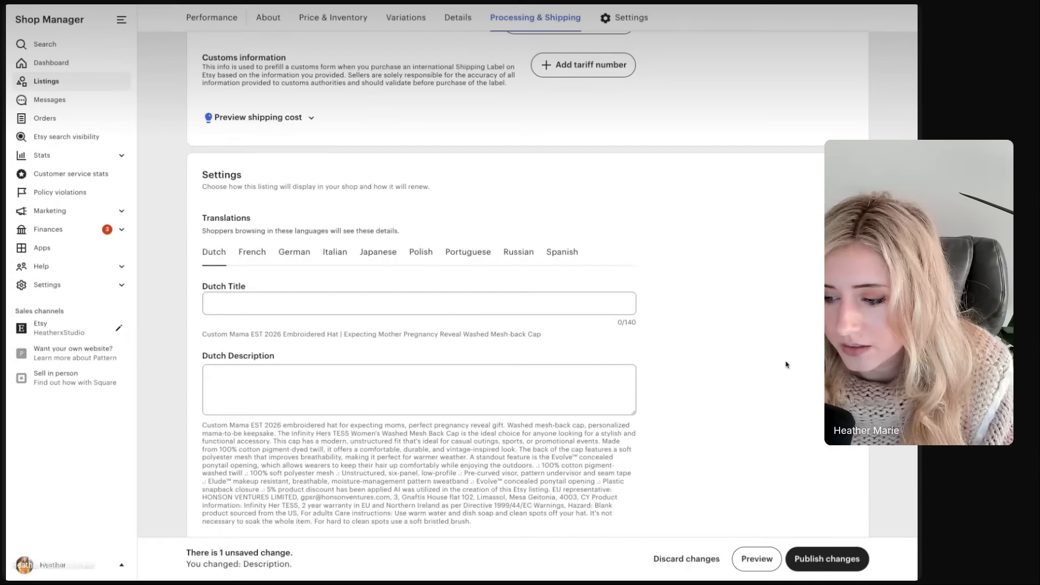
# Publish the updated description and open the hat listing's public Etsy page
pyautogui.click(822, 560)
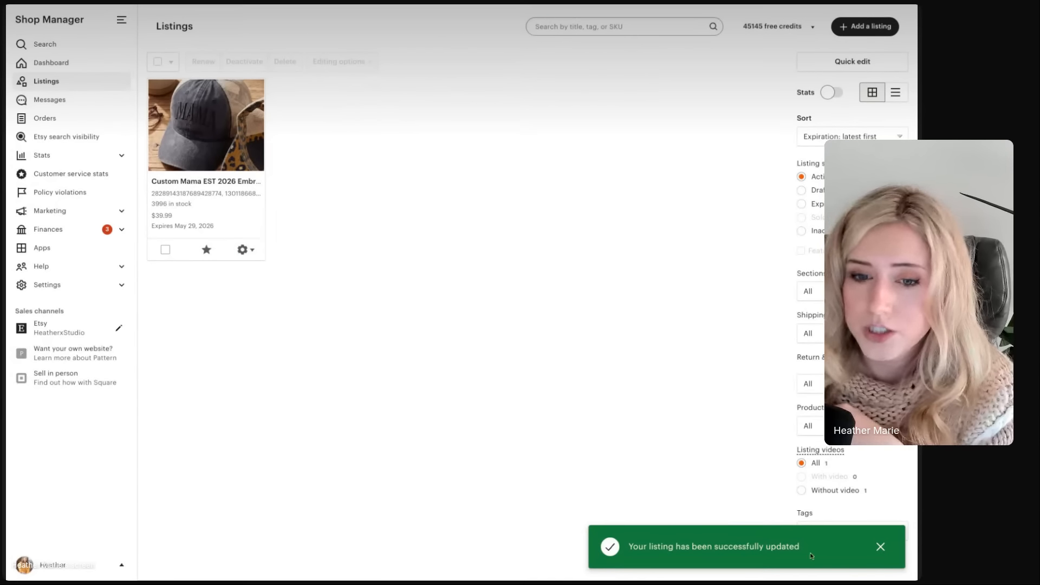
pyautogui.click(244, 250)
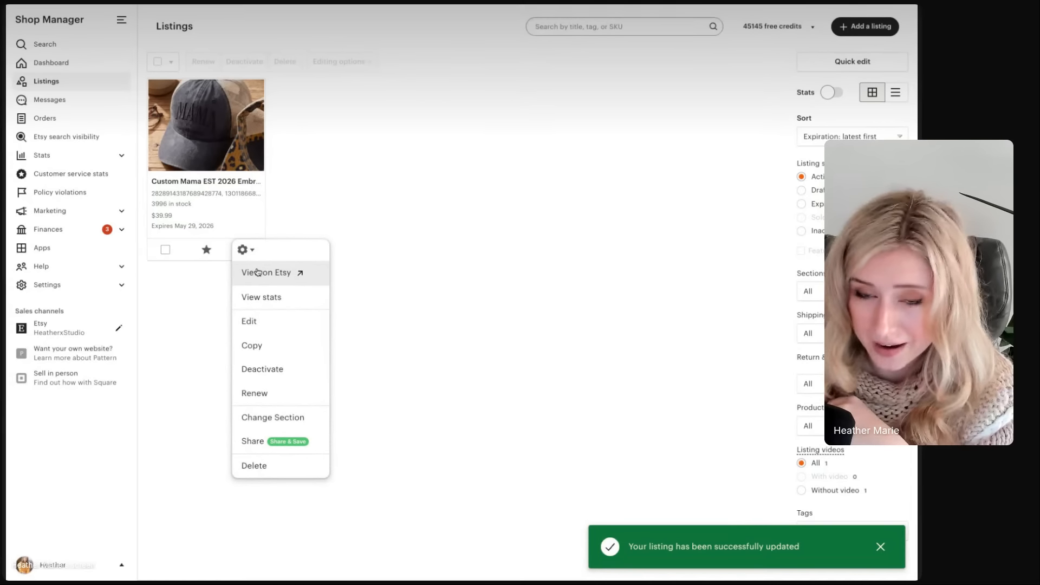
pyautogui.click(257, 272)
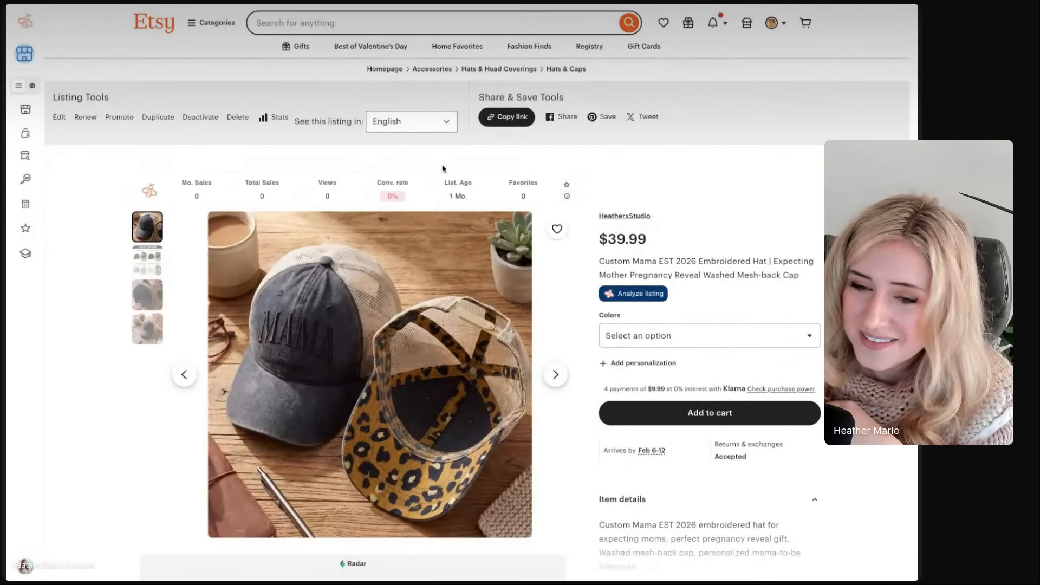
# Examine the public hat listing's details and its photos, including the color options chart and the third image
pyautogui.scroll(-3, 443, 168)
pyautogui.scroll(1, 412, 179)
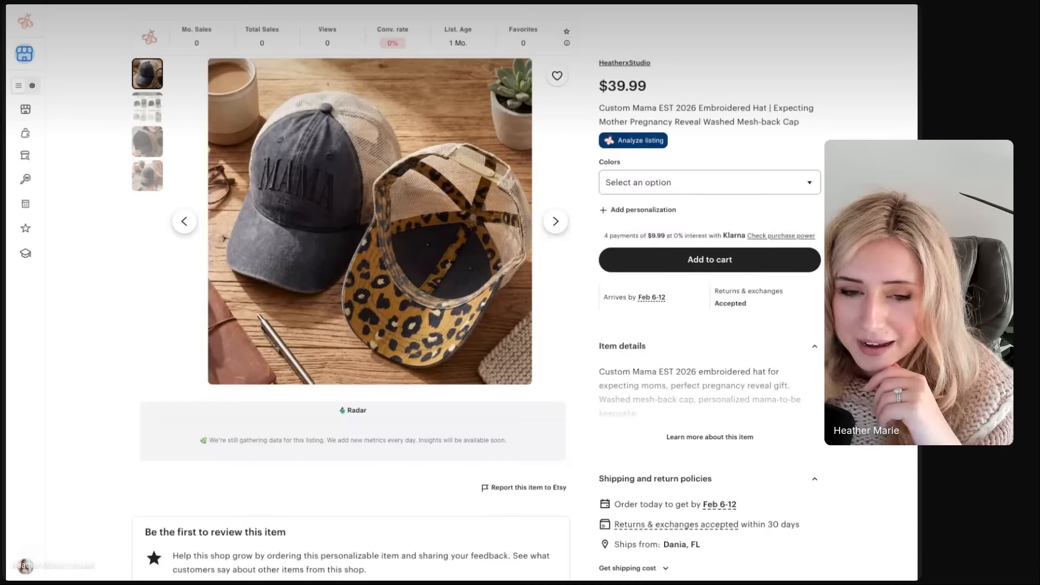
pyautogui.click(156, 113)
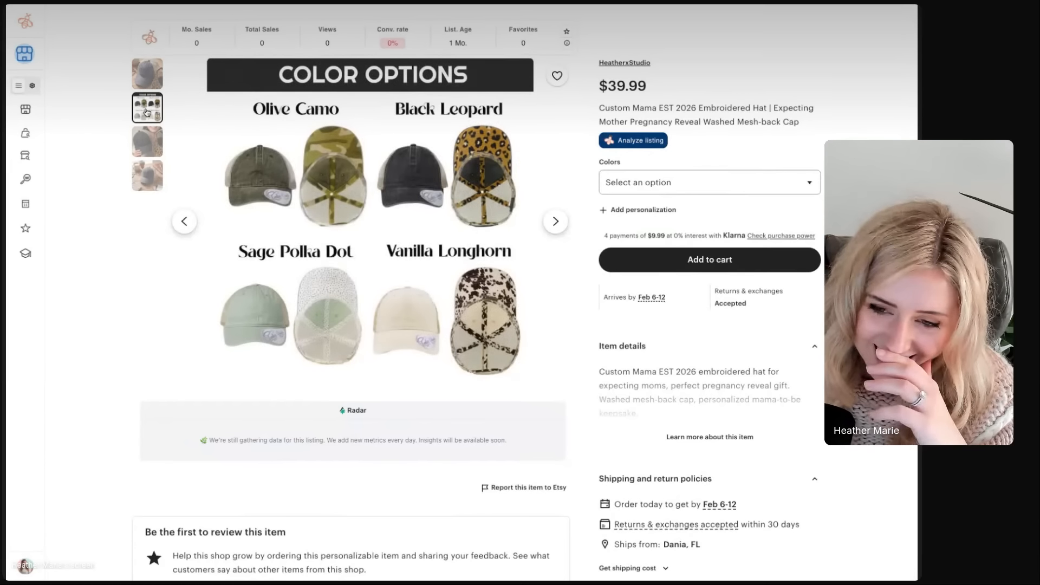
pyautogui.click(148, 143)
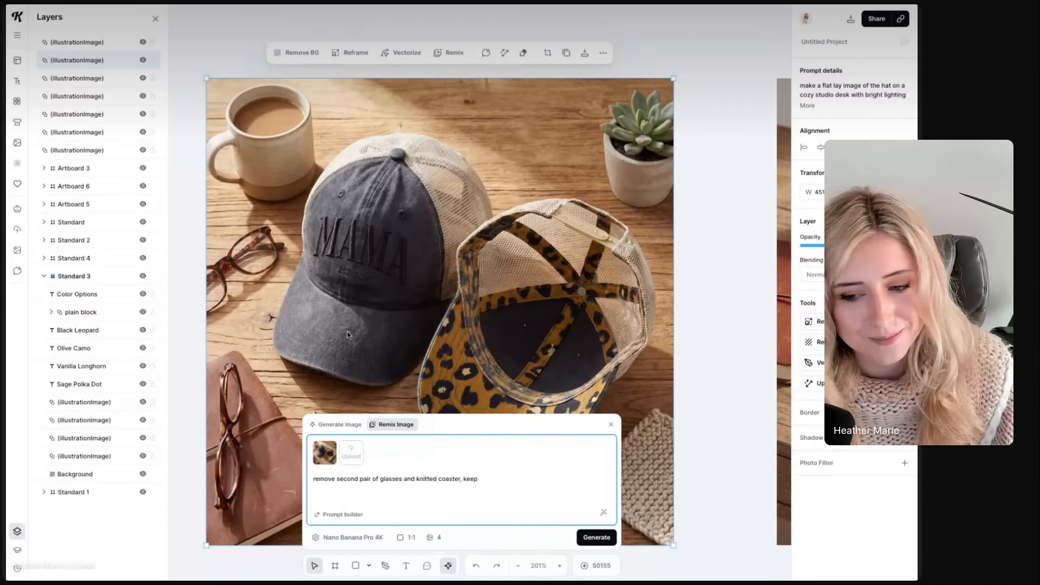
# In Kittl, remix the flat-lay image with "remove second pair of glasses and knitted coaster, keep everything else", then set the number of images to 1
pyautogui.write('everything else')
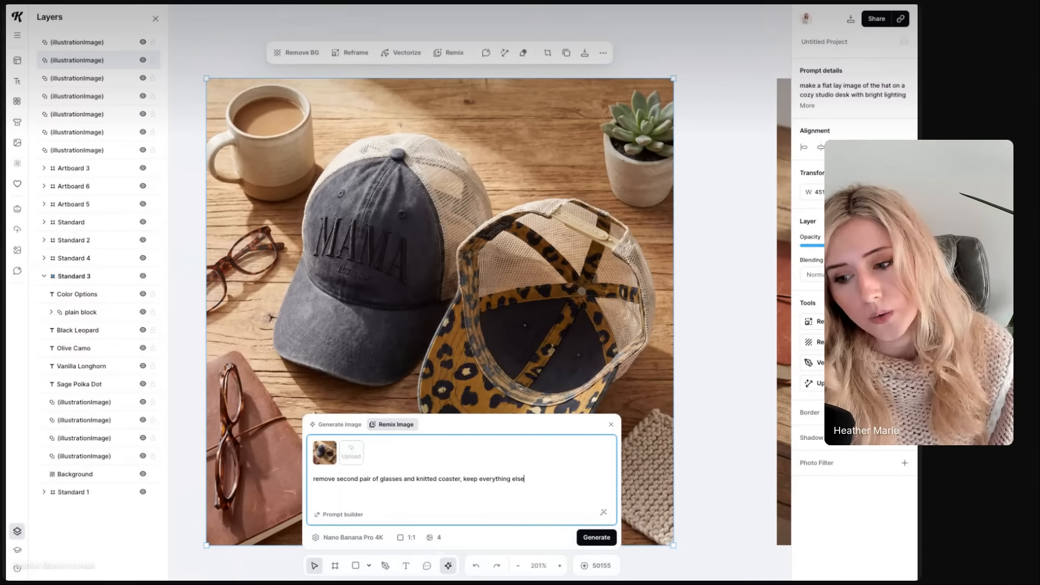
pyautogui.press('Return')
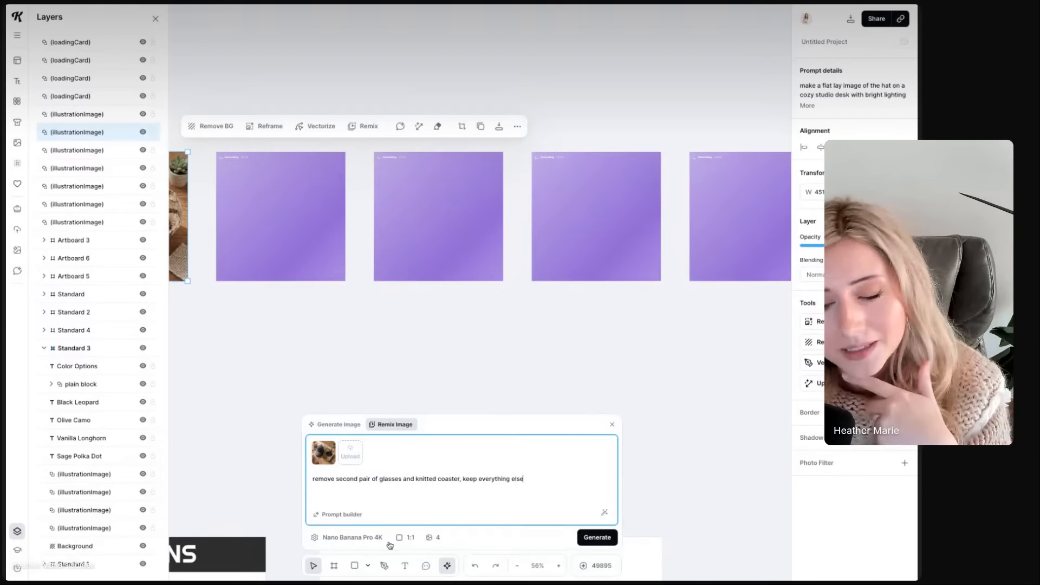
pyautogui.click(433, 537)
pyautogui.click(440, 460)
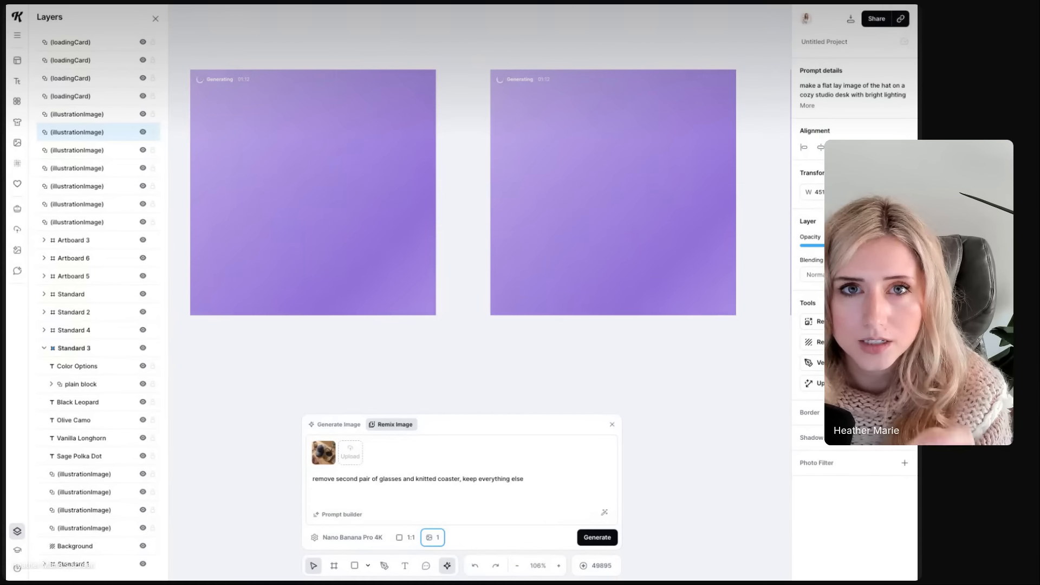
pyautogui.scroll(-5, 272, 414)
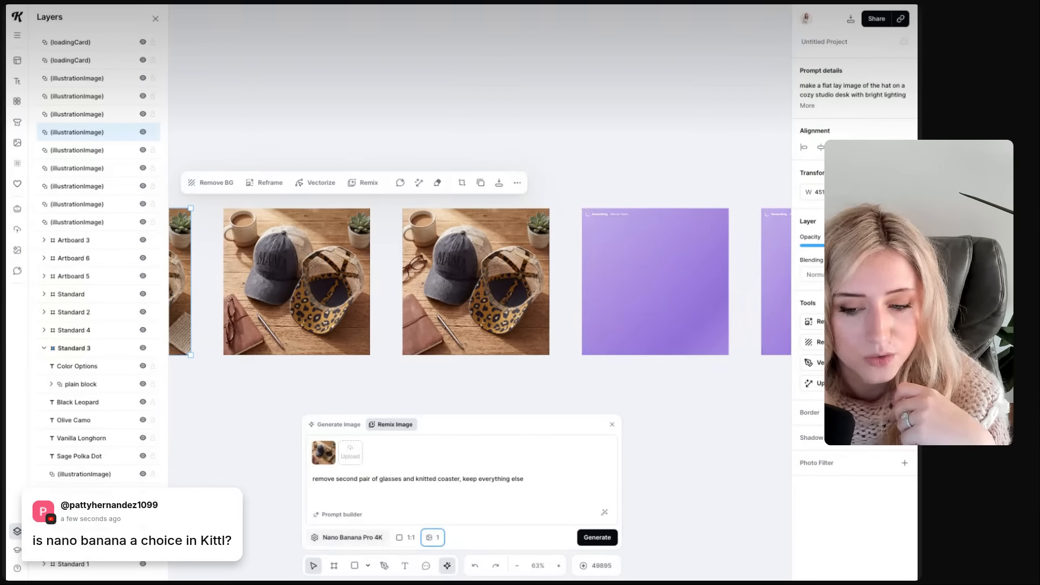
# Look through the AI models available for remixing the image, including the Nano Banana options
pyautogui.click(348, 538)
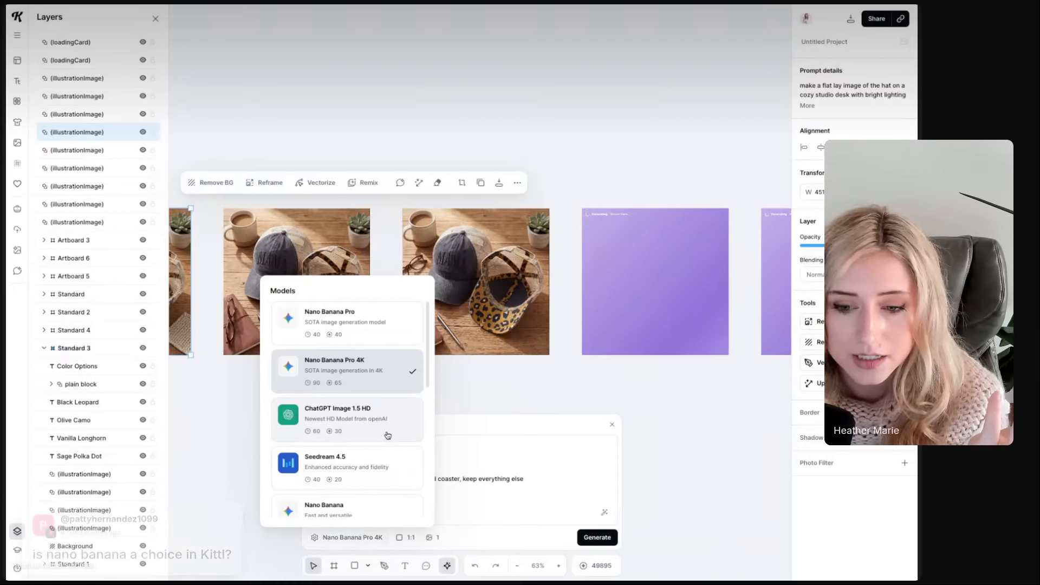
pyautogui.scroll(-5, 388, 432)
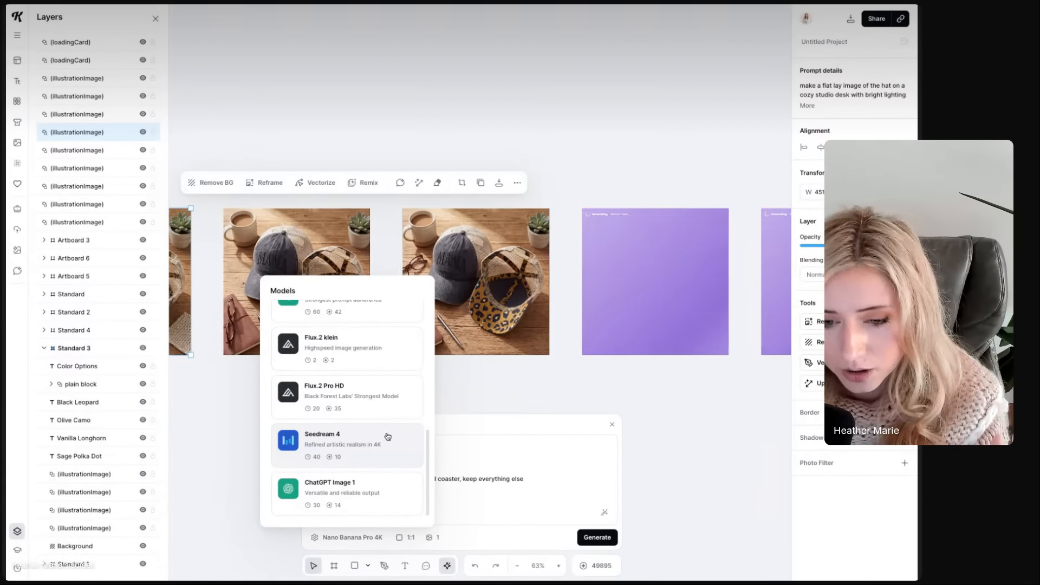
pyautogui.scroll(2, 387, 435)
pyautogui.scroll(4, 388, 436)
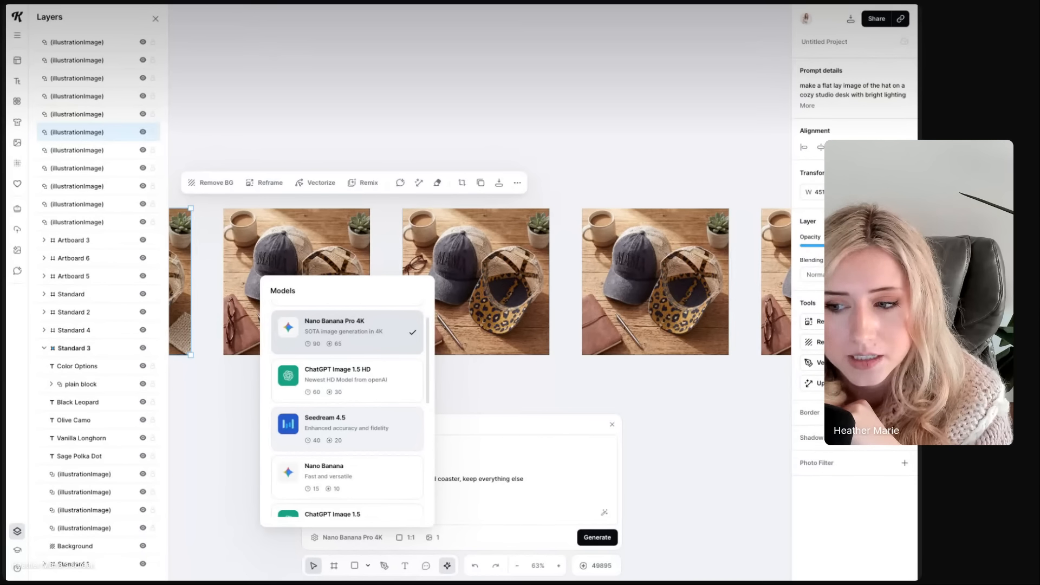
pyautogui.click(639, 300)
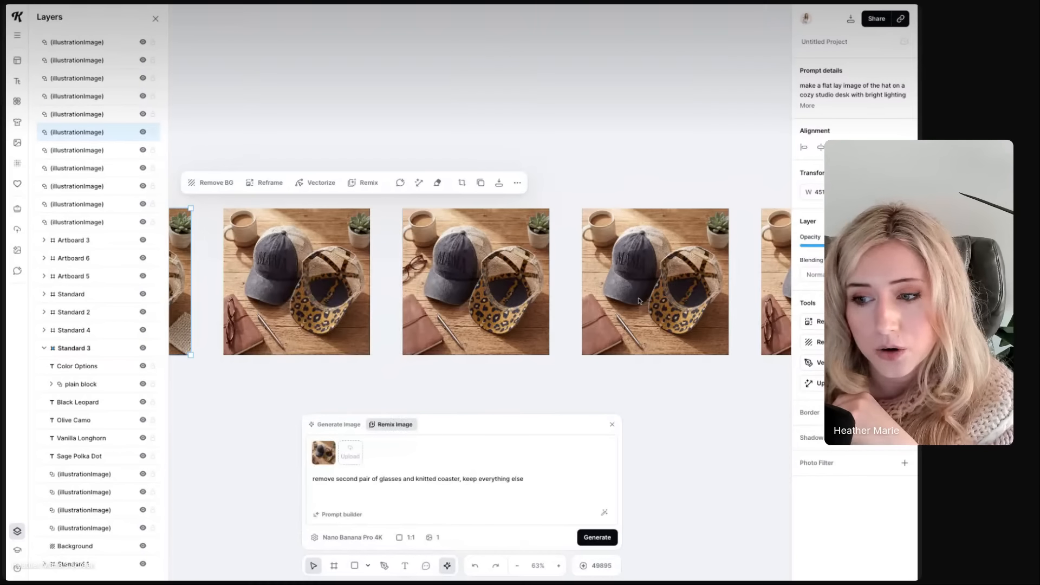
# Compare the remixed flat-lay images up close and download the version without any glasses or knitted coaster
pyautogui.scroll(5, 640, 301)
pyautogui.hscroll(3, 640, 300)
pyautogui.scroll(-1, 639, 301)
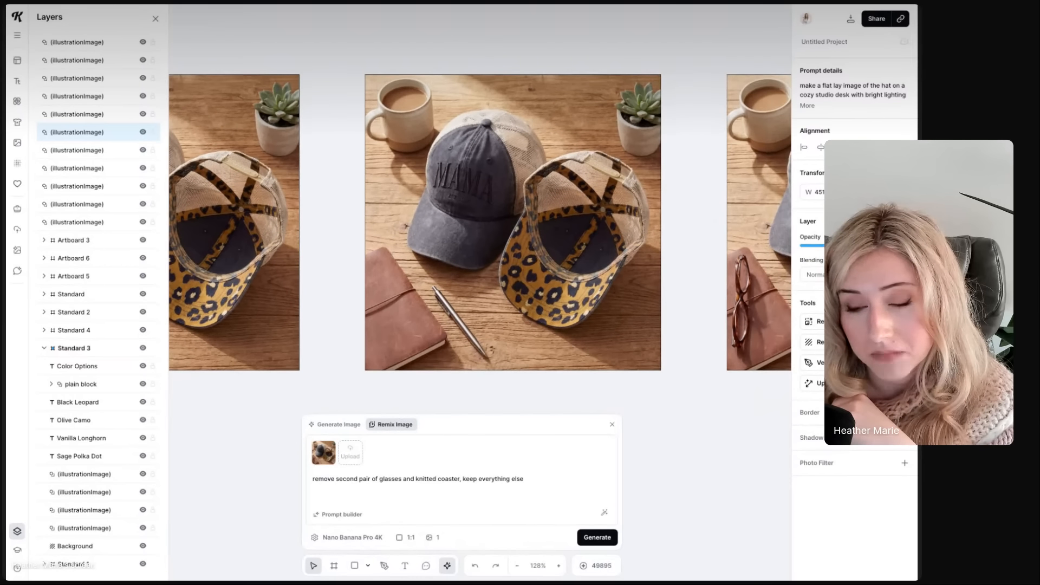
pyautogui.click(534, 270)
pyautogui.hscroll(-3, 534, 269)
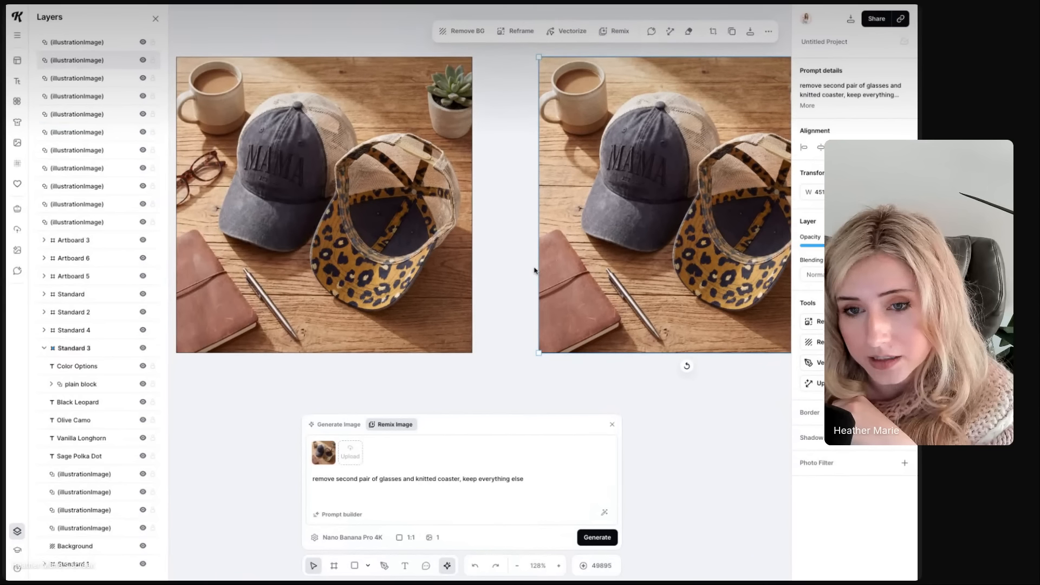
pyautogui.hscroll(-2, 534, 270)
pyautogui.scroll(1, 534, 269)
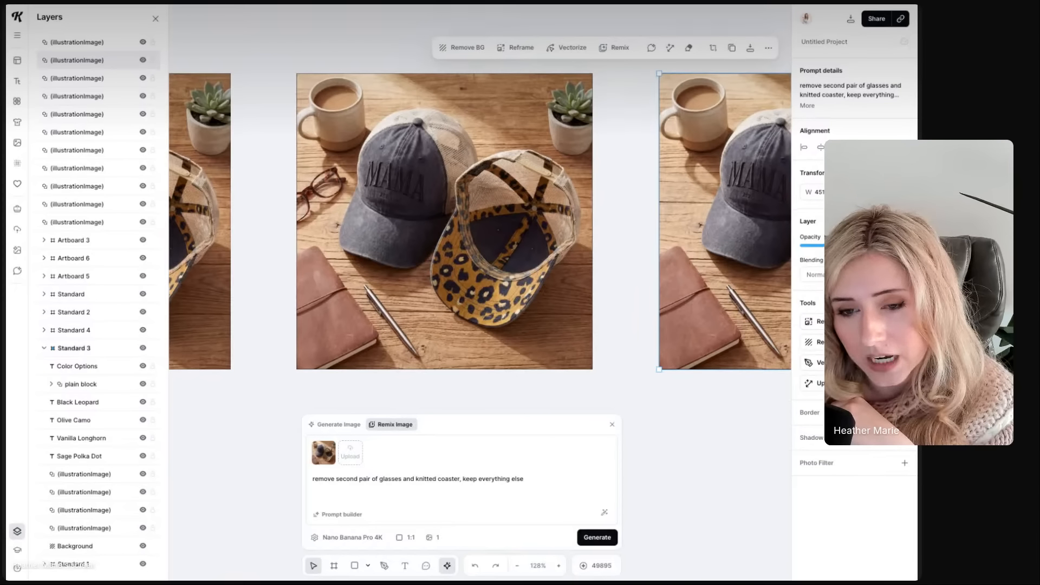
pyautogui.hscroll(7, 479, 215)
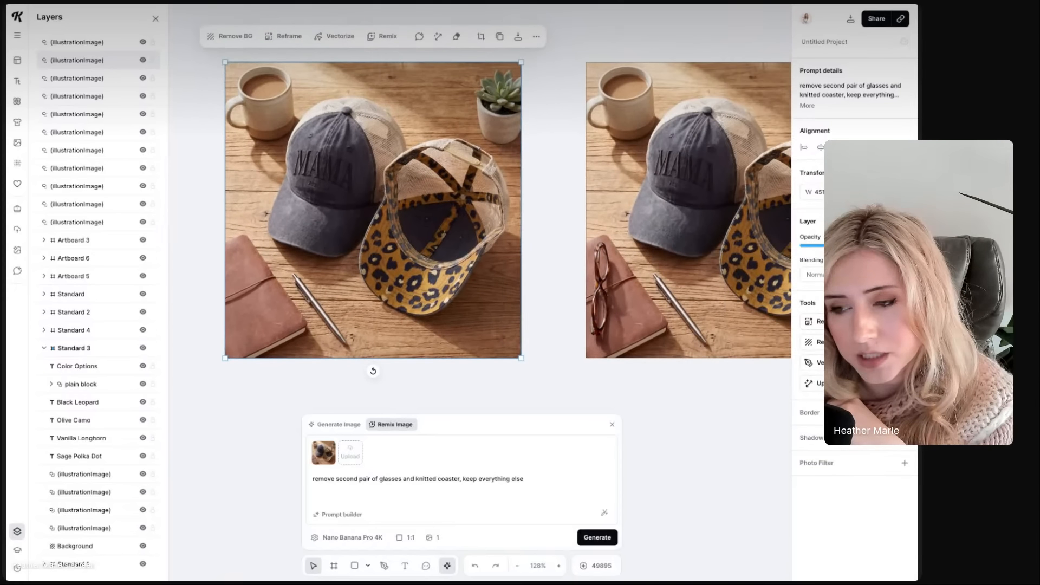
pyautogui.hscroll(-1, 479, 216)
pyautogui.scroll(2, 479, 216)
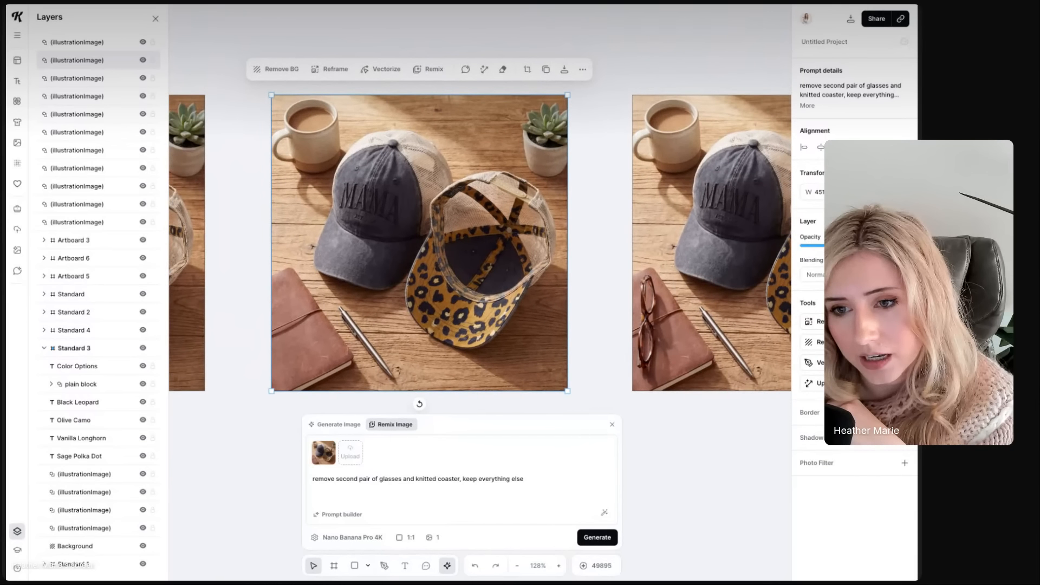
pyautogui.click(564, 69)
pyautogui.click(566, 91)
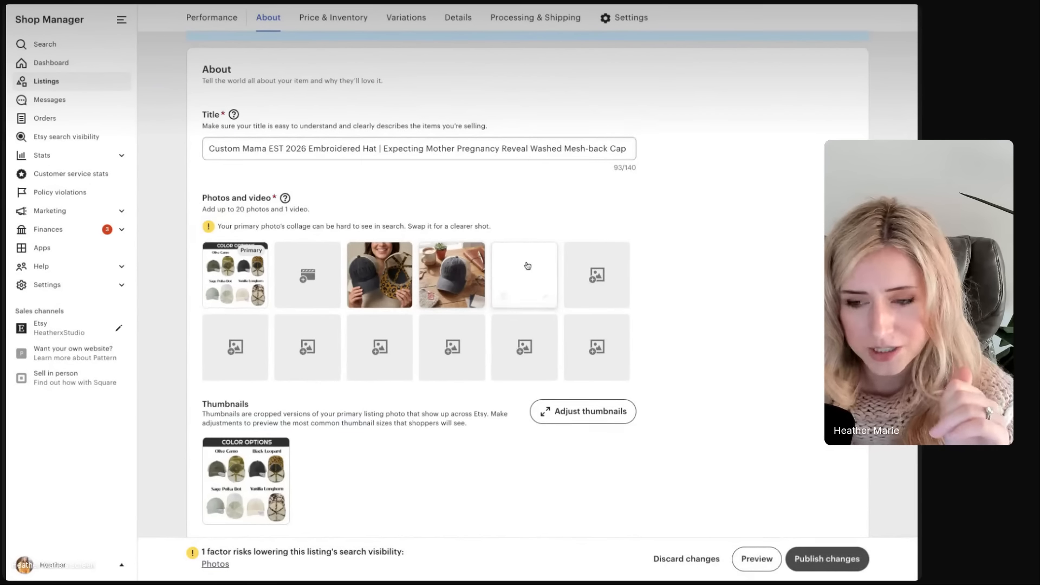
# In the Etsy listing editor, make the new flat-lay photo the primary one and zoom its thumbnail in on the Mama hat
pyautogui.moveTo(528, 266); pyautogui.dragTo(233, 267)
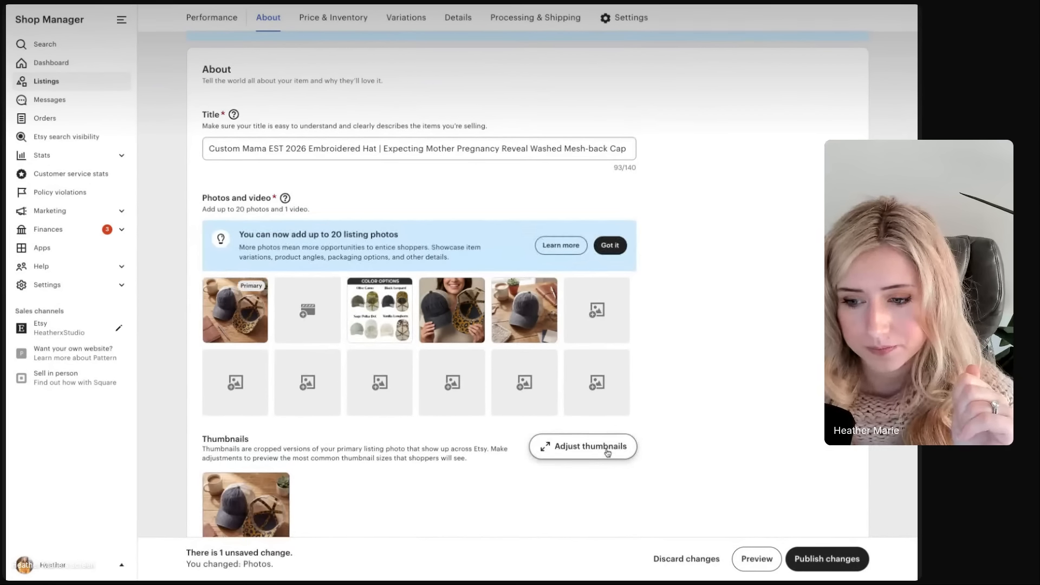
pyautogui.click(607, 452)
pyautogui.click(338, 420)
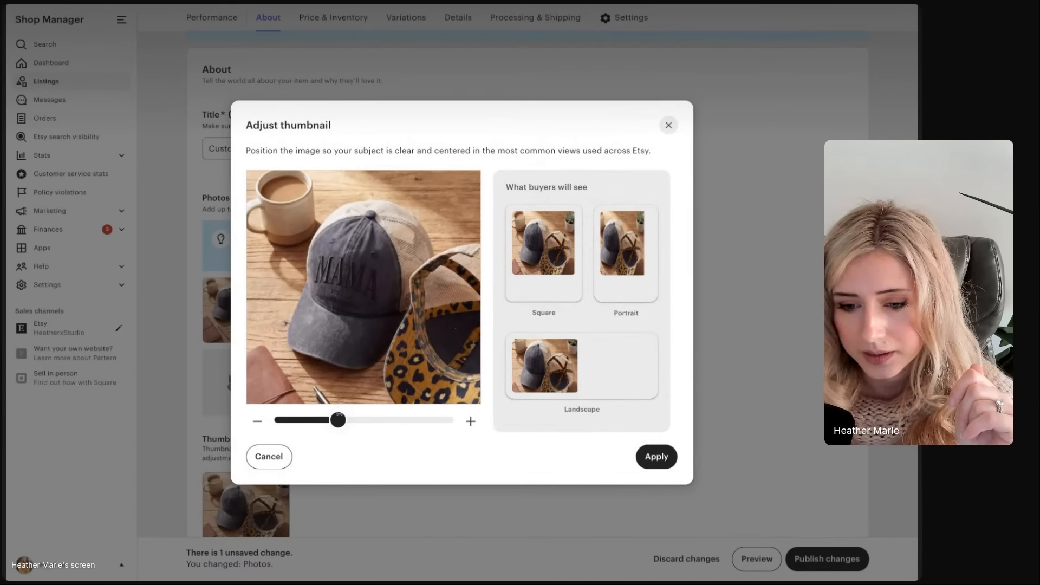
pyautogui.moveTo(338, 419); pyautogui.dragTo(396, 419)
pyautogui.moveTo(386, 329)
pyautogui.mouseDown()
pyautogui.moveTo(357, 309)
pyautogui.moveTo(371, 325)
pyautogui.mouseUp()
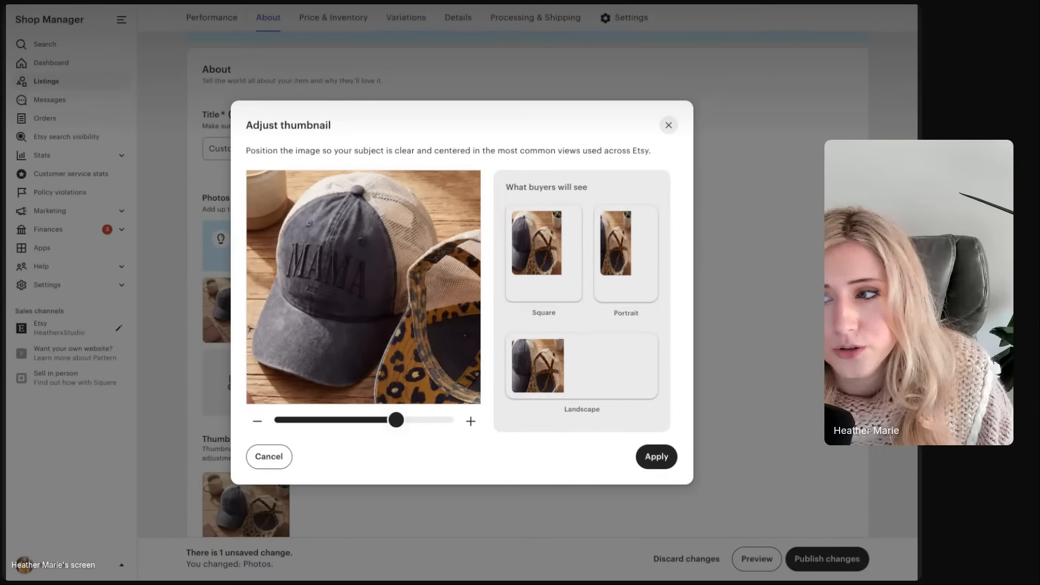
# Switch to the Google Images results for "rule of thirds" and examine the composition examples
pyautogui.hotkey('ctrl', 'Tab')
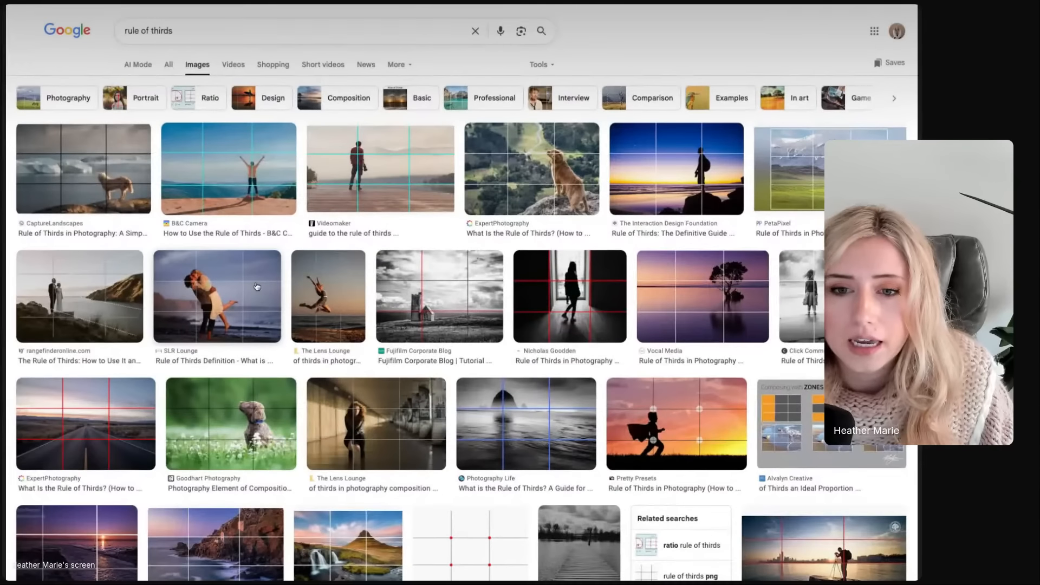
pyautogui.scroll(-1, 257, 287)
pyautogui.scroll(-3, 257, 287)
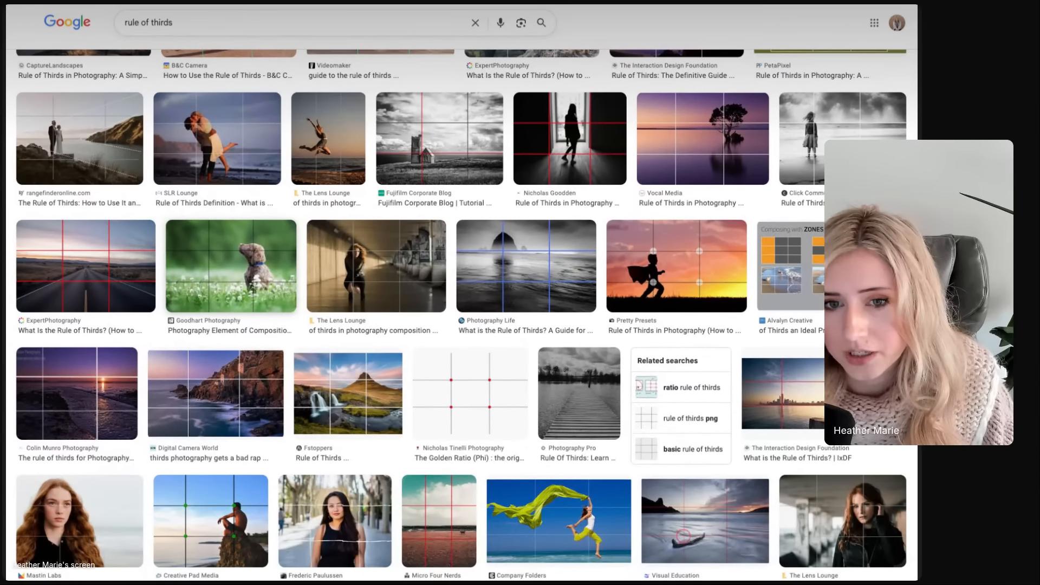
pyautogui.click(329, 128)
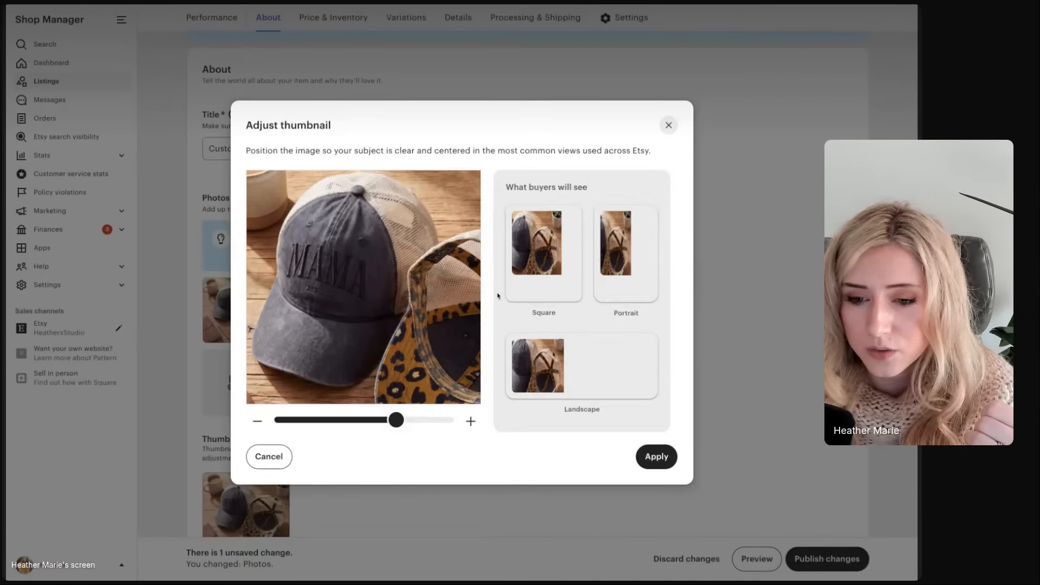
# Zoom the primary photo's thumbnail in slightly more on the Mama hat and apply the crop
pyautogui.moveTo(396, 421); pyautogui.dragTo(411, 424)
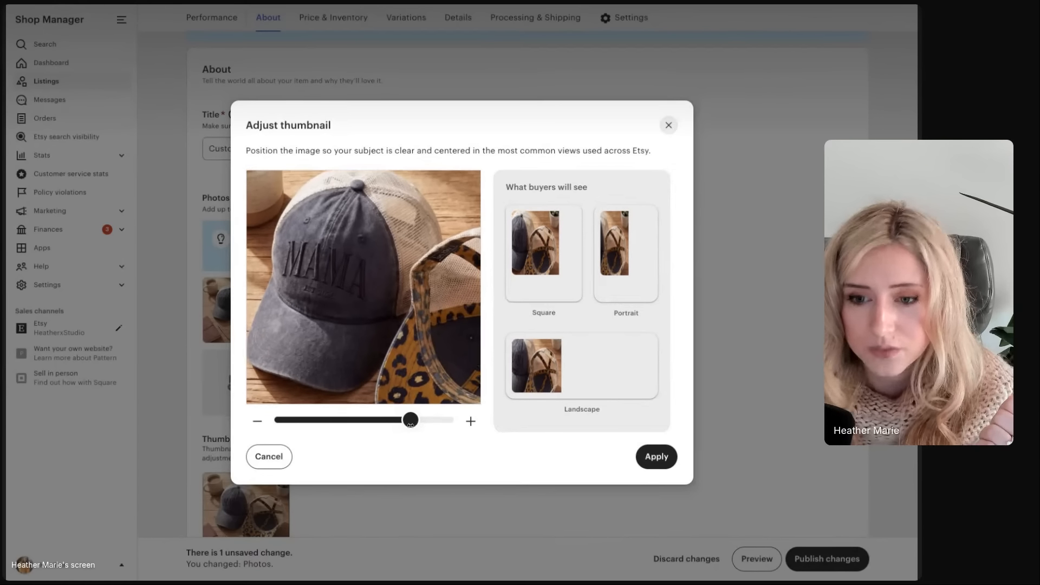
pyautogui.click(640, 460)
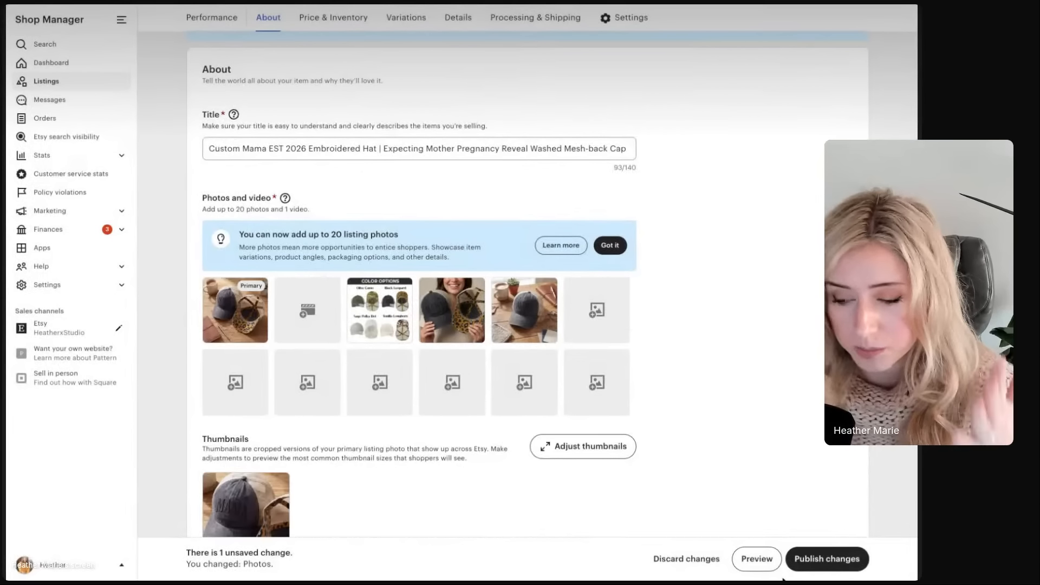
# Publish the photo changes and open the hat listing's public Etsy page
pyautogui.click(838, 568)
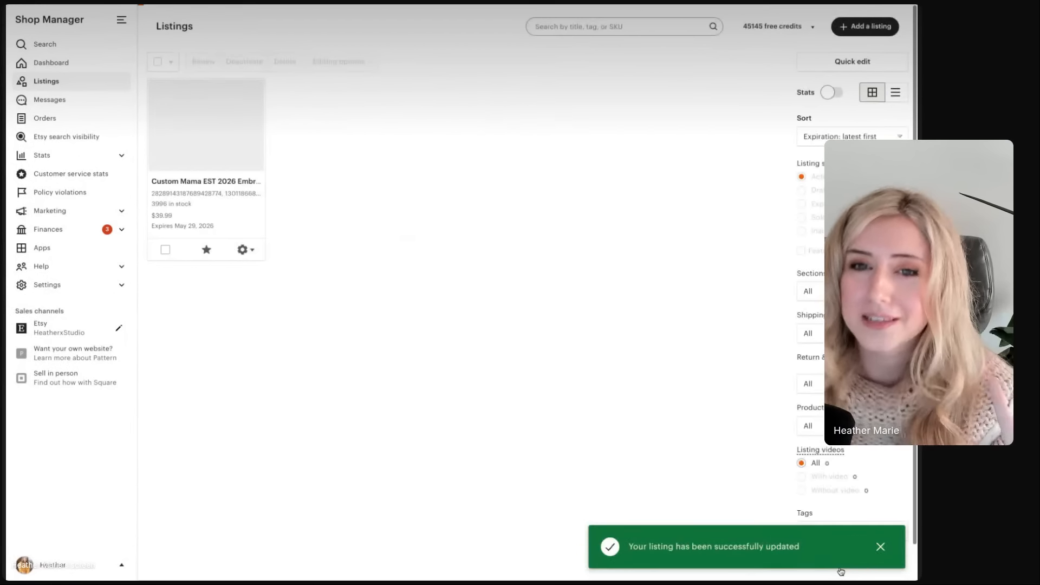
pyautogui.click(251, 259)
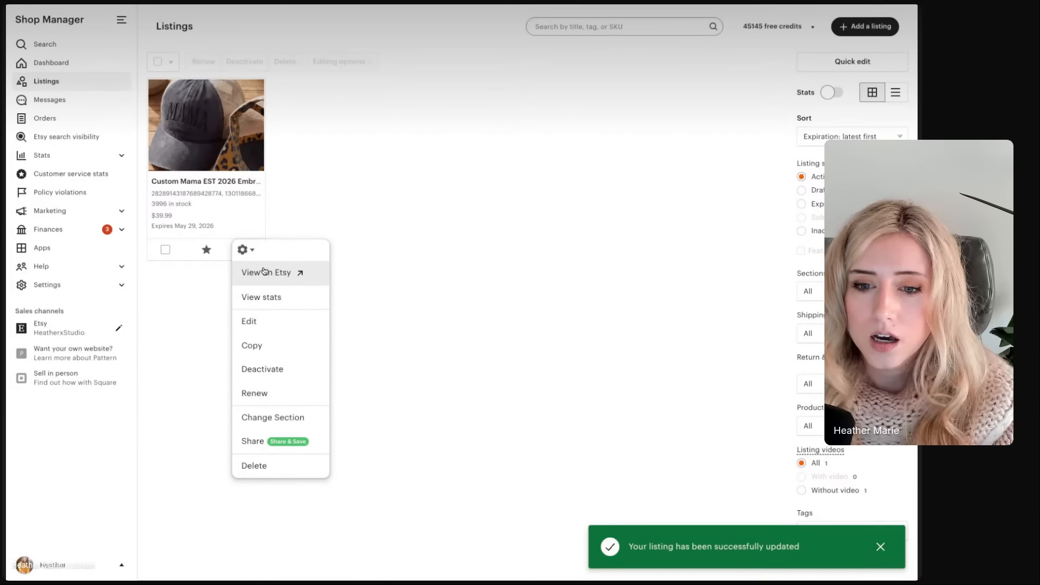